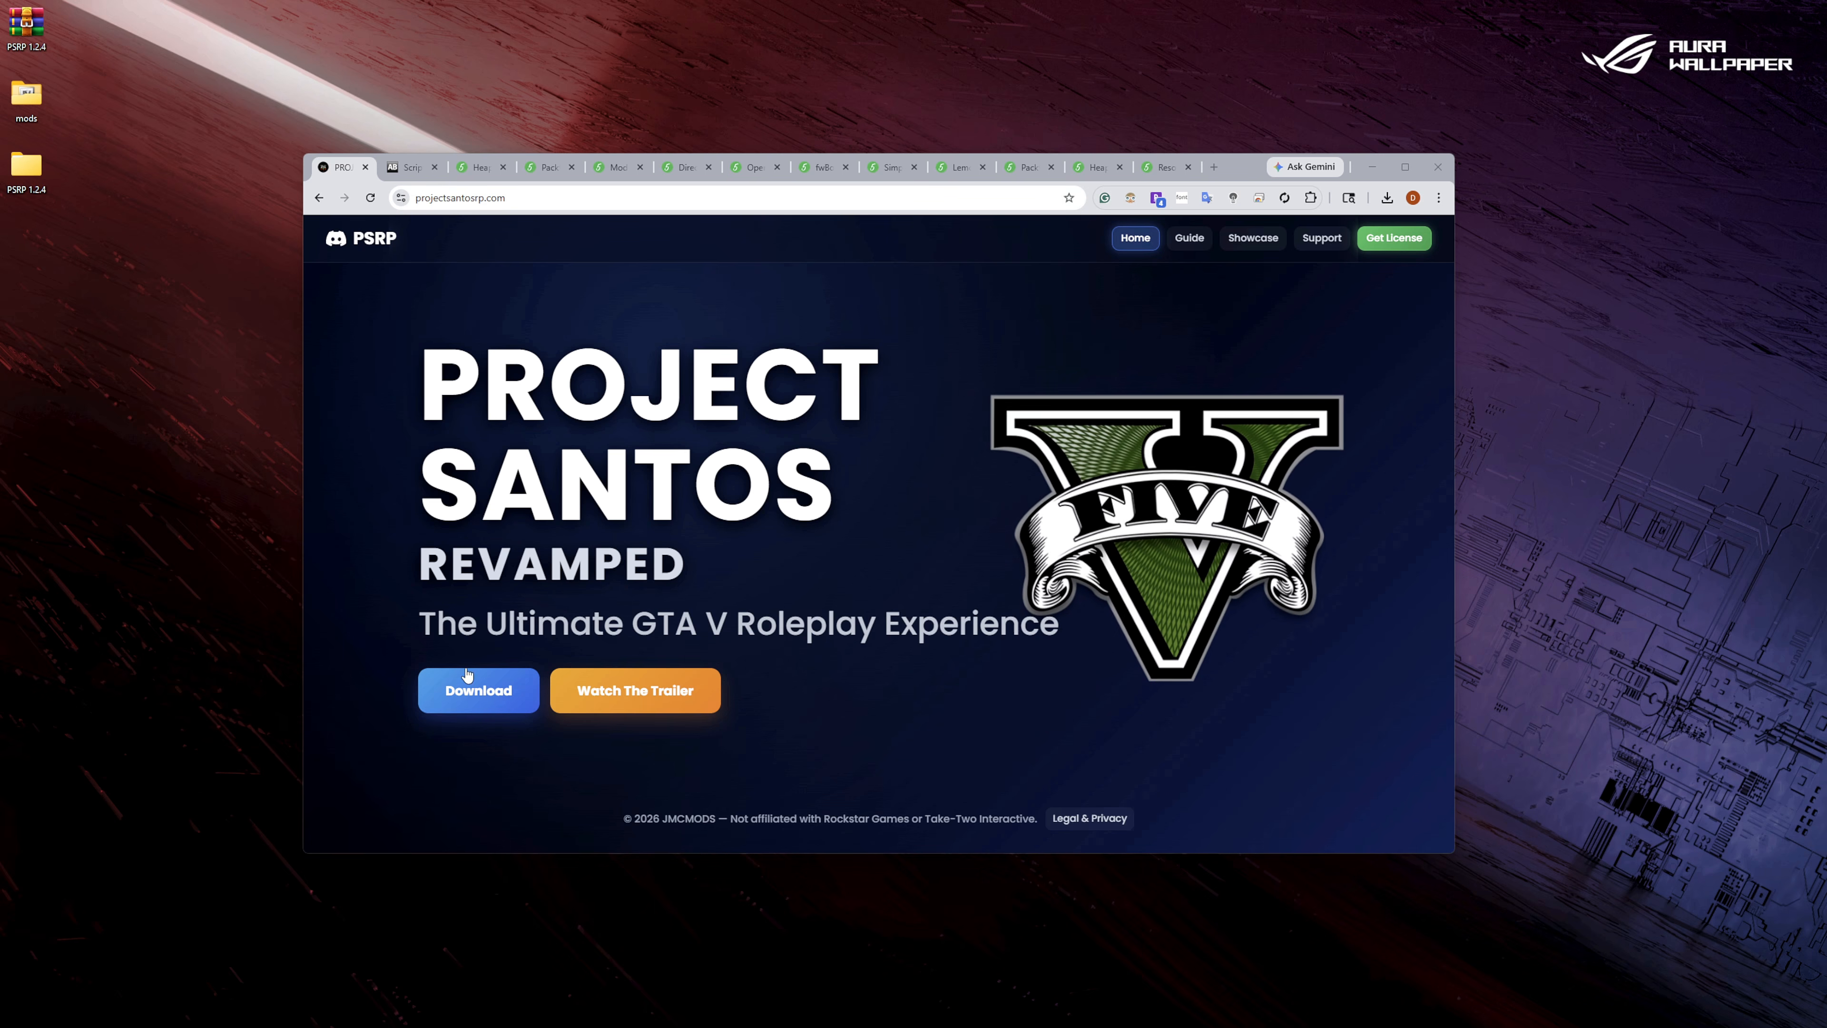
# View the Project Santos Revamped download posts on the JMC MODS Patreon page, then return to the Project Santos site.
pyautogui.click(474, 689)
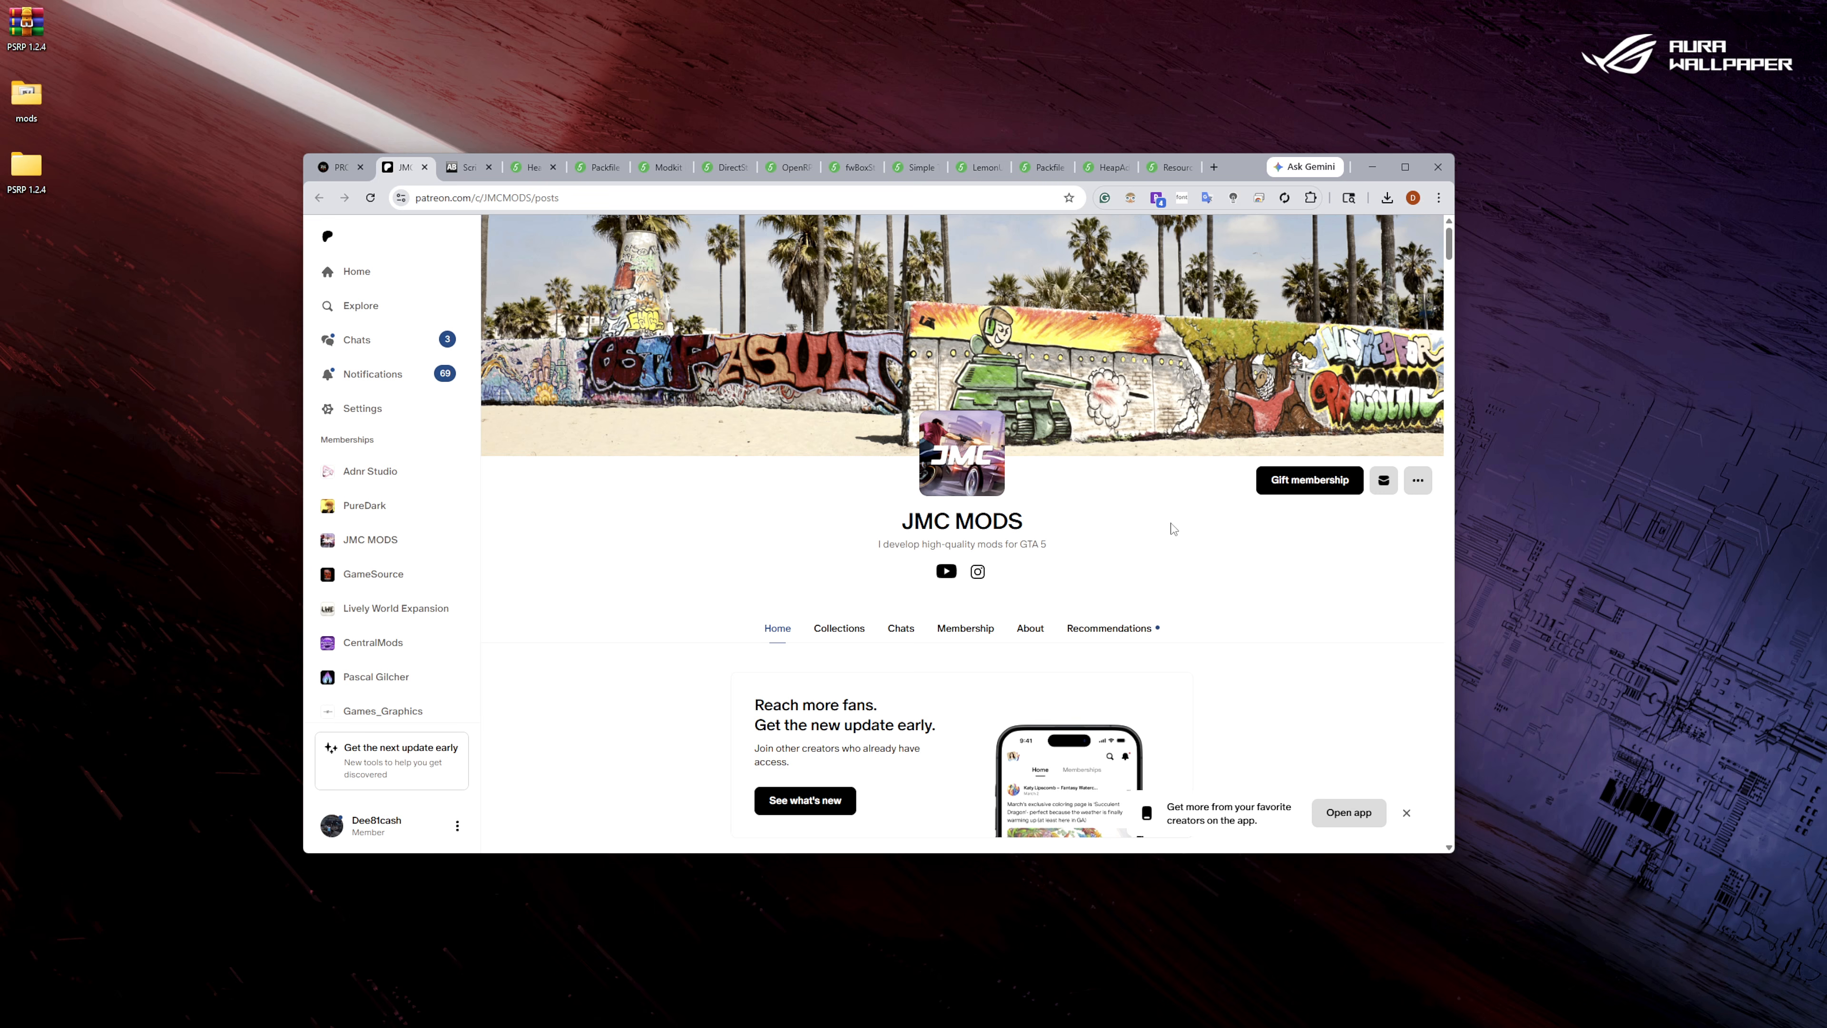
pyautogui.scroll(-10, 616, 598)
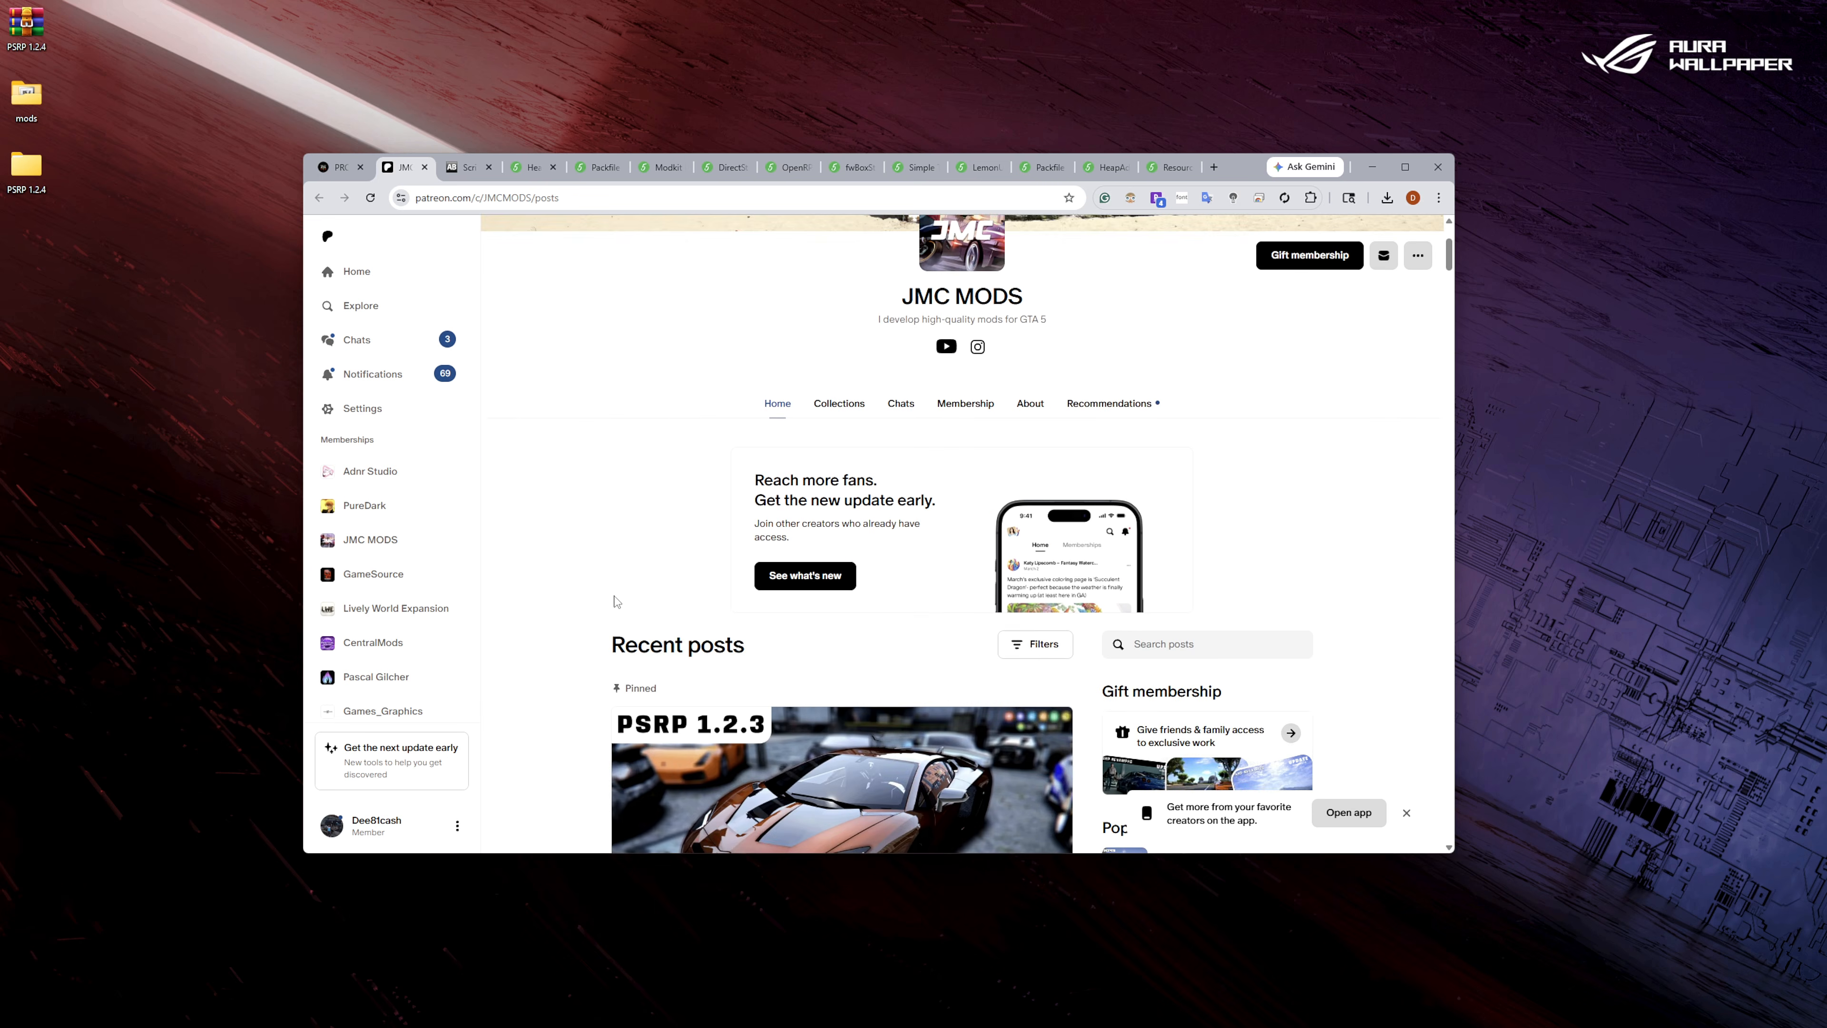
pyautogui.scroll(-3, 639, 665)
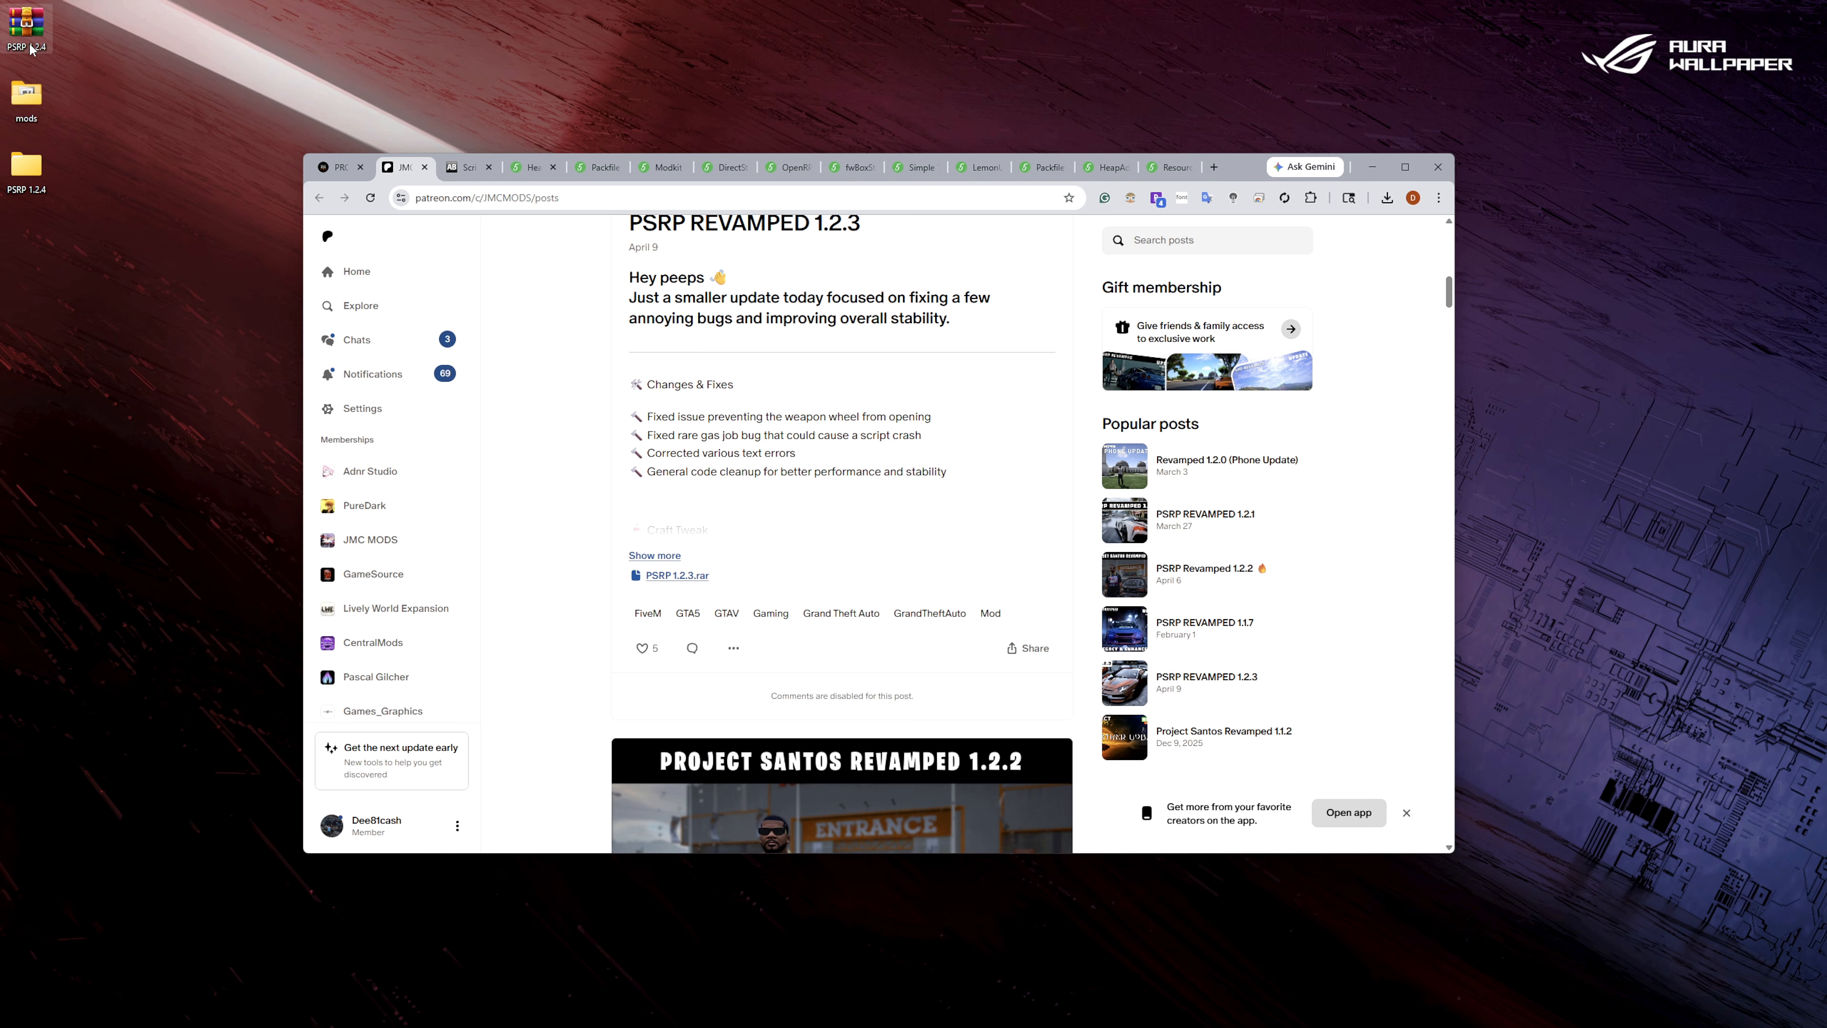
pyautogui.click(424, 167)
# Switch to Steam, browse the local files of Grand Theft Auto V Enhanced, and close the Steam window.
pyautogui.moveTo(994, 1019)
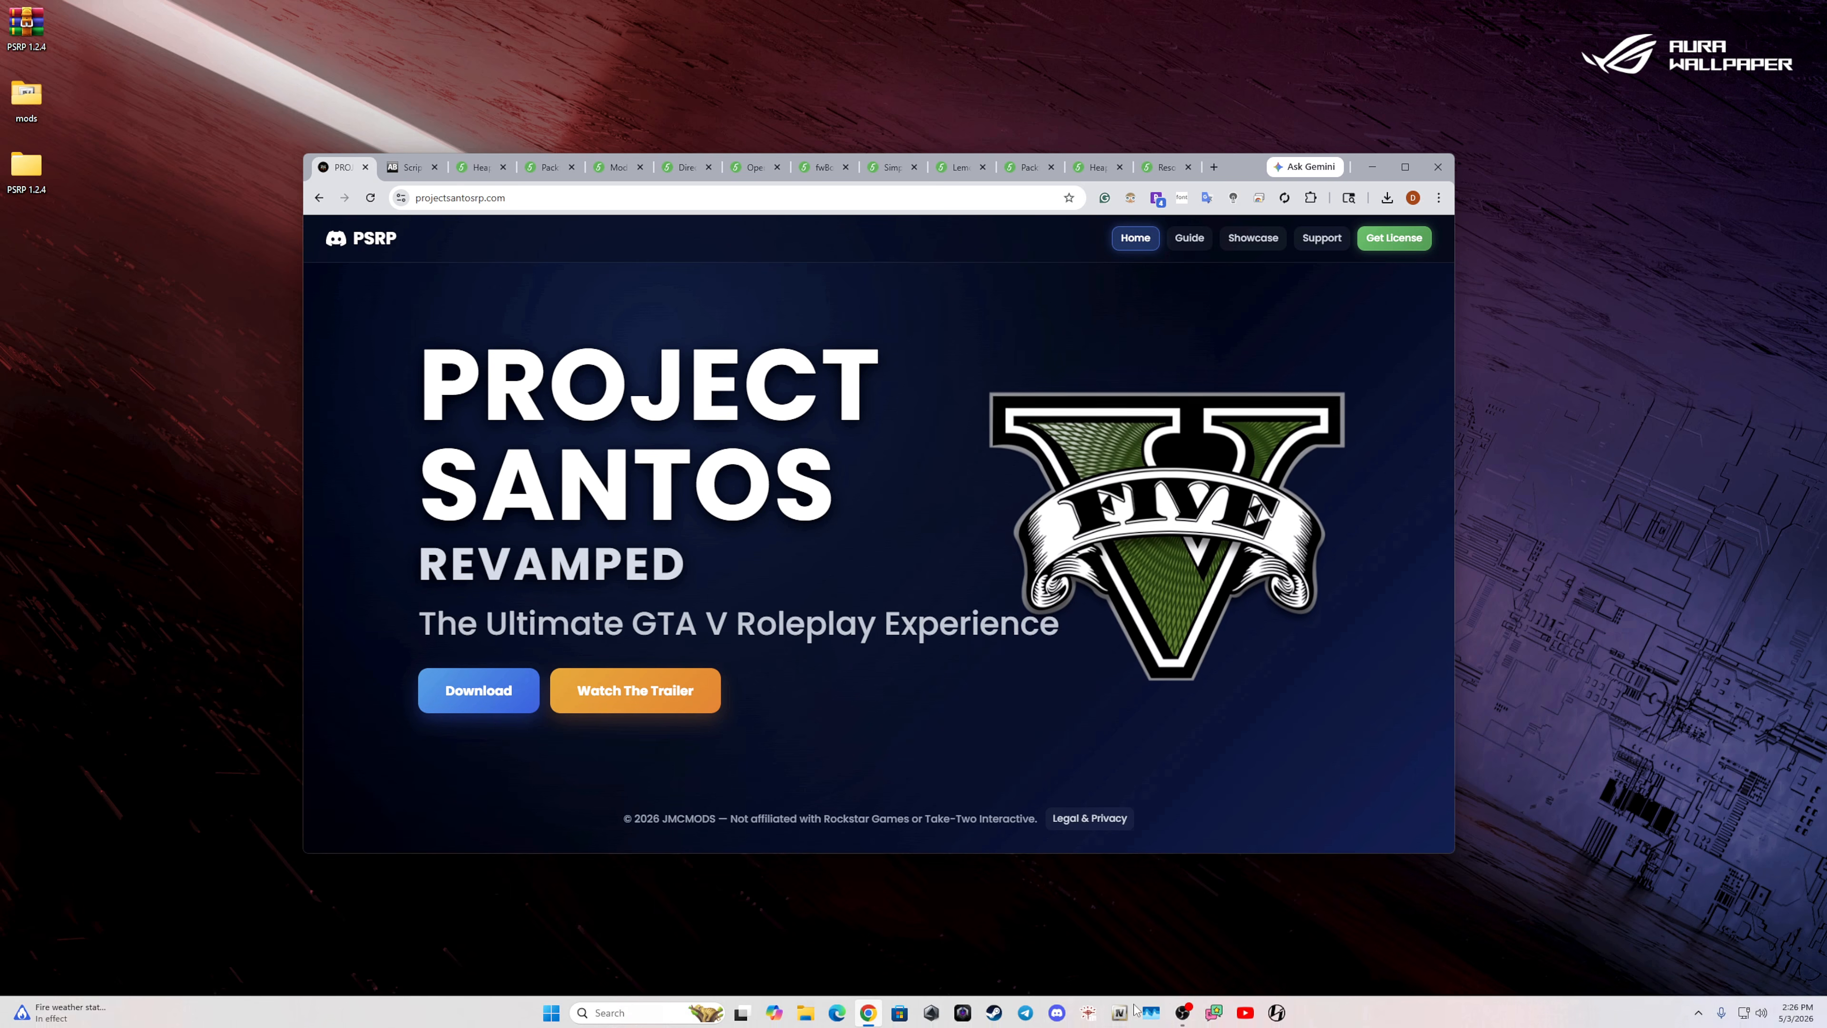
pyautogui.click(994, 1013)
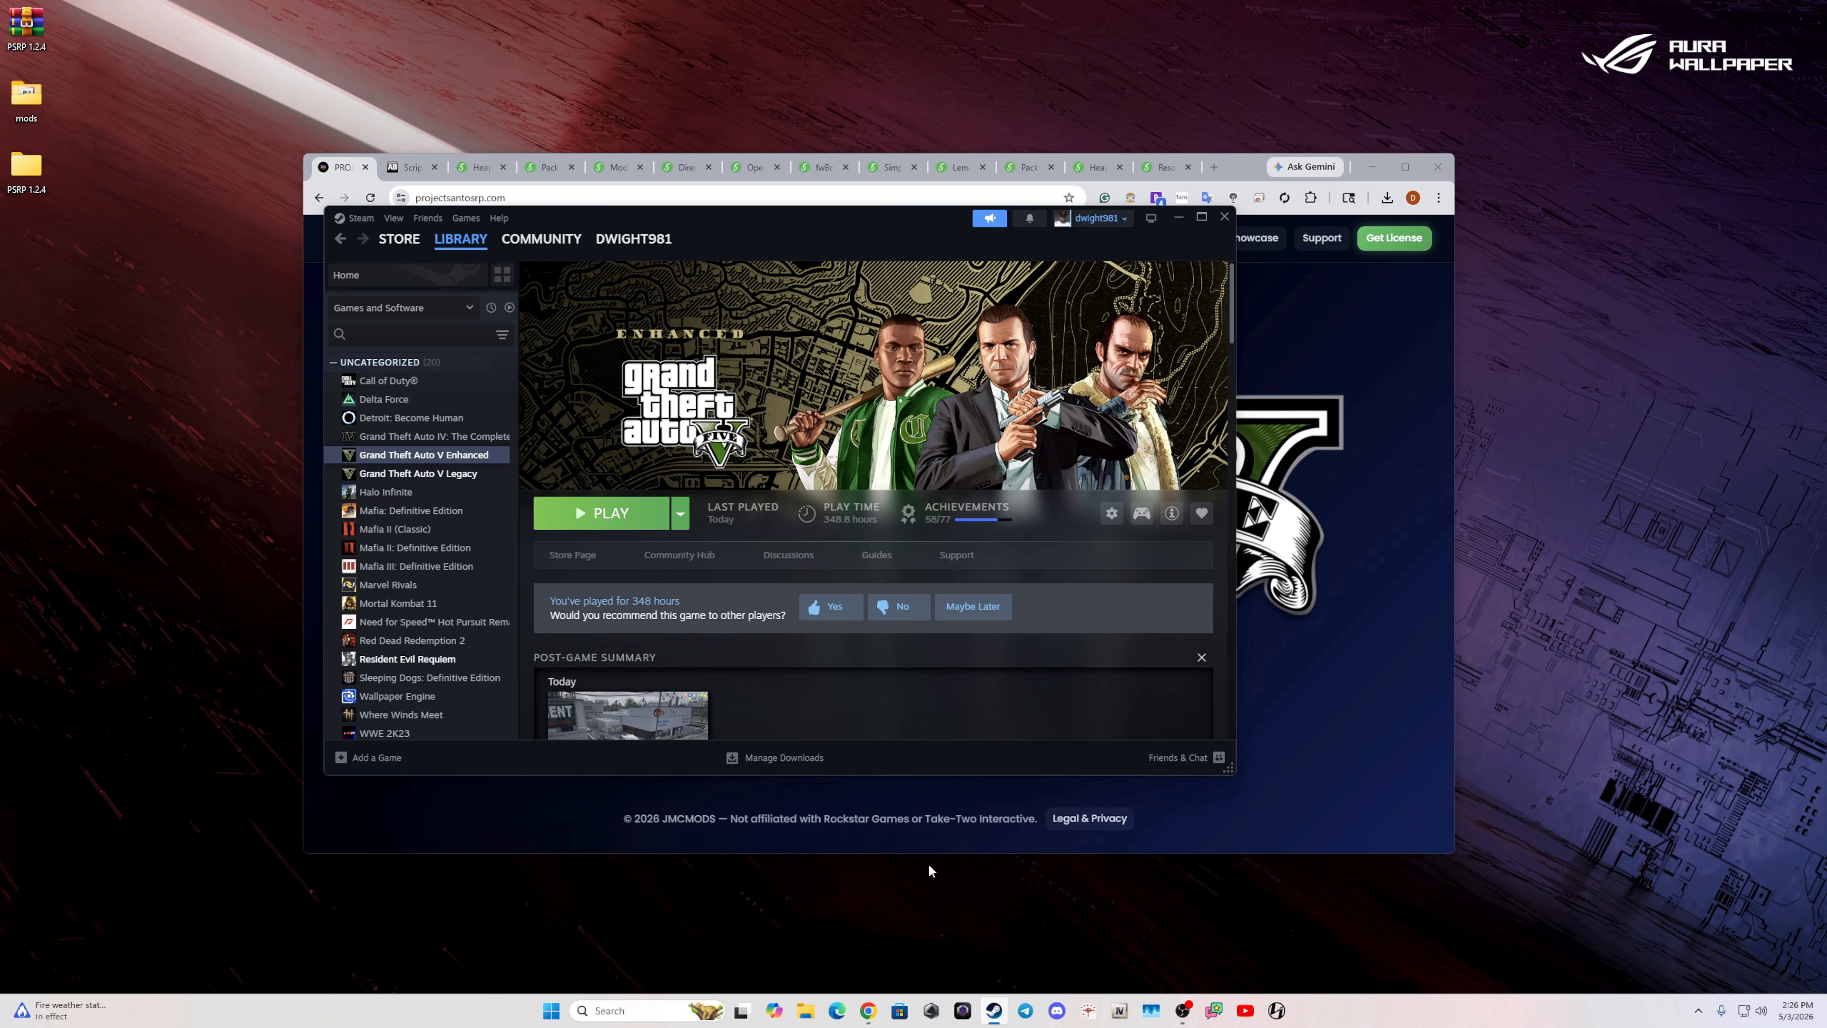
pyautogui.rightClick(444, 459)
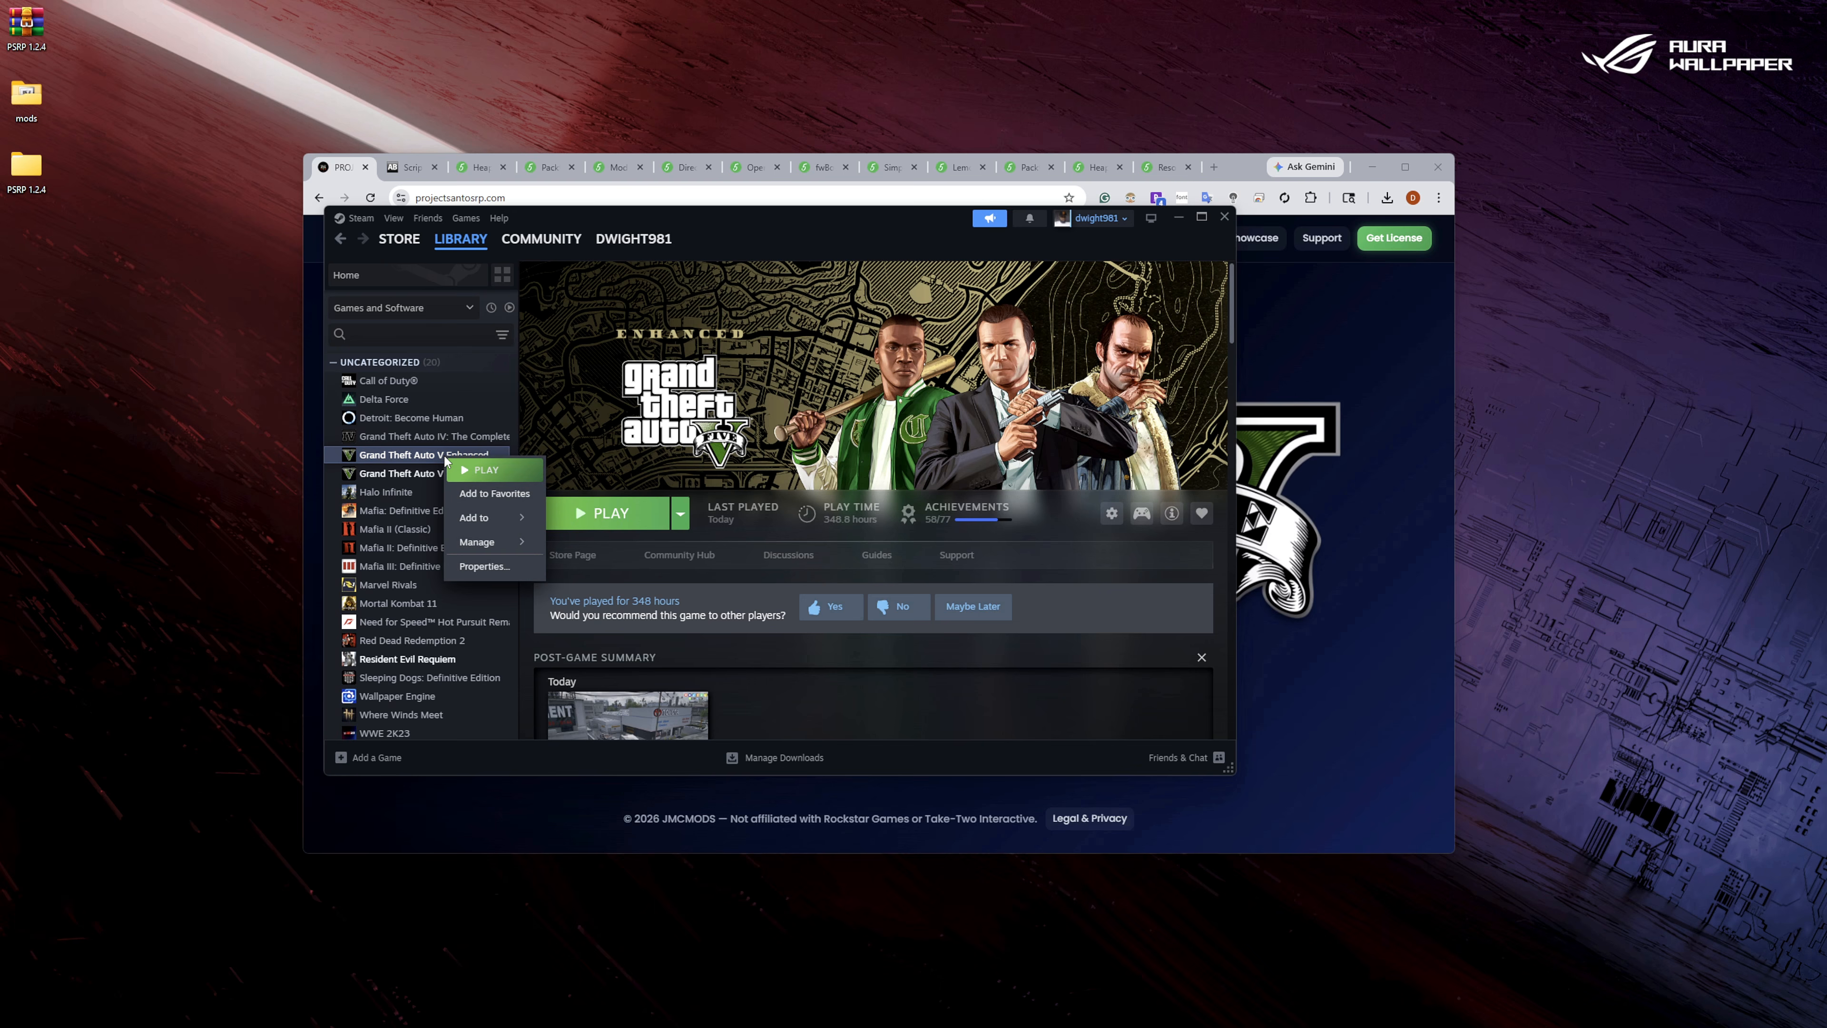
pyautogui.moveTo(473, 544)
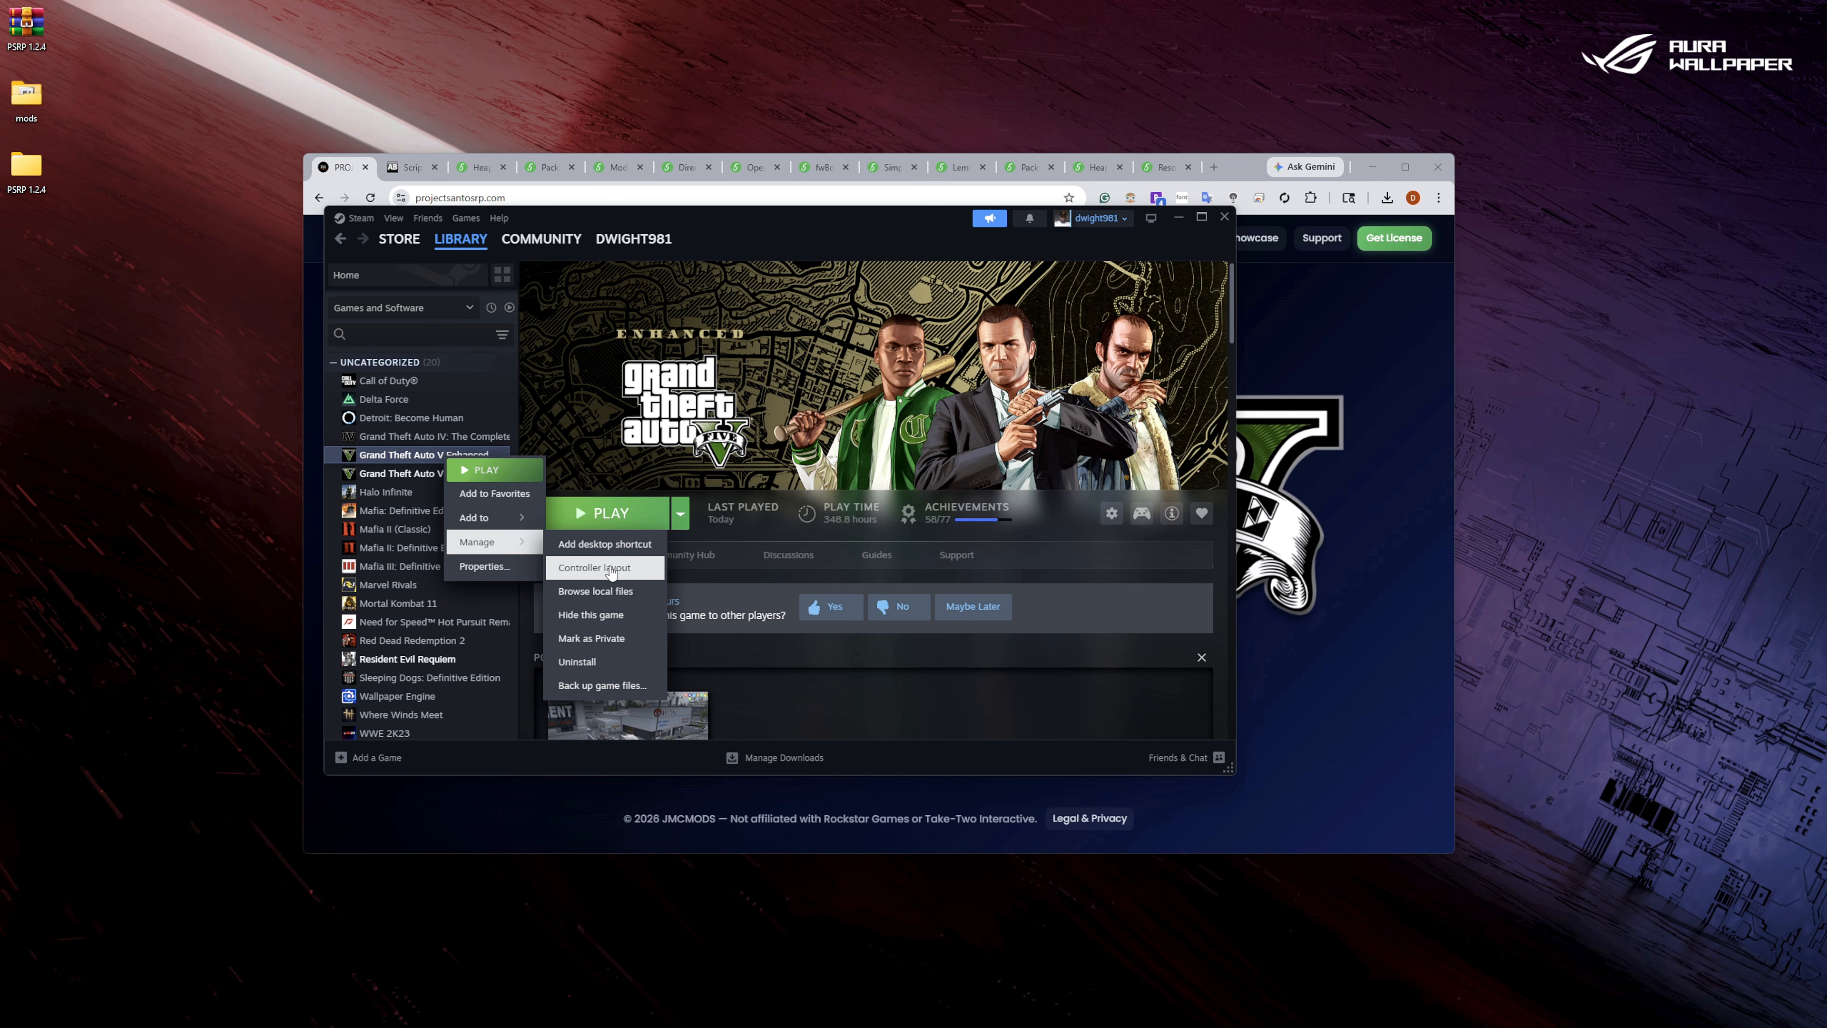
pyautogui.click(615, 596)
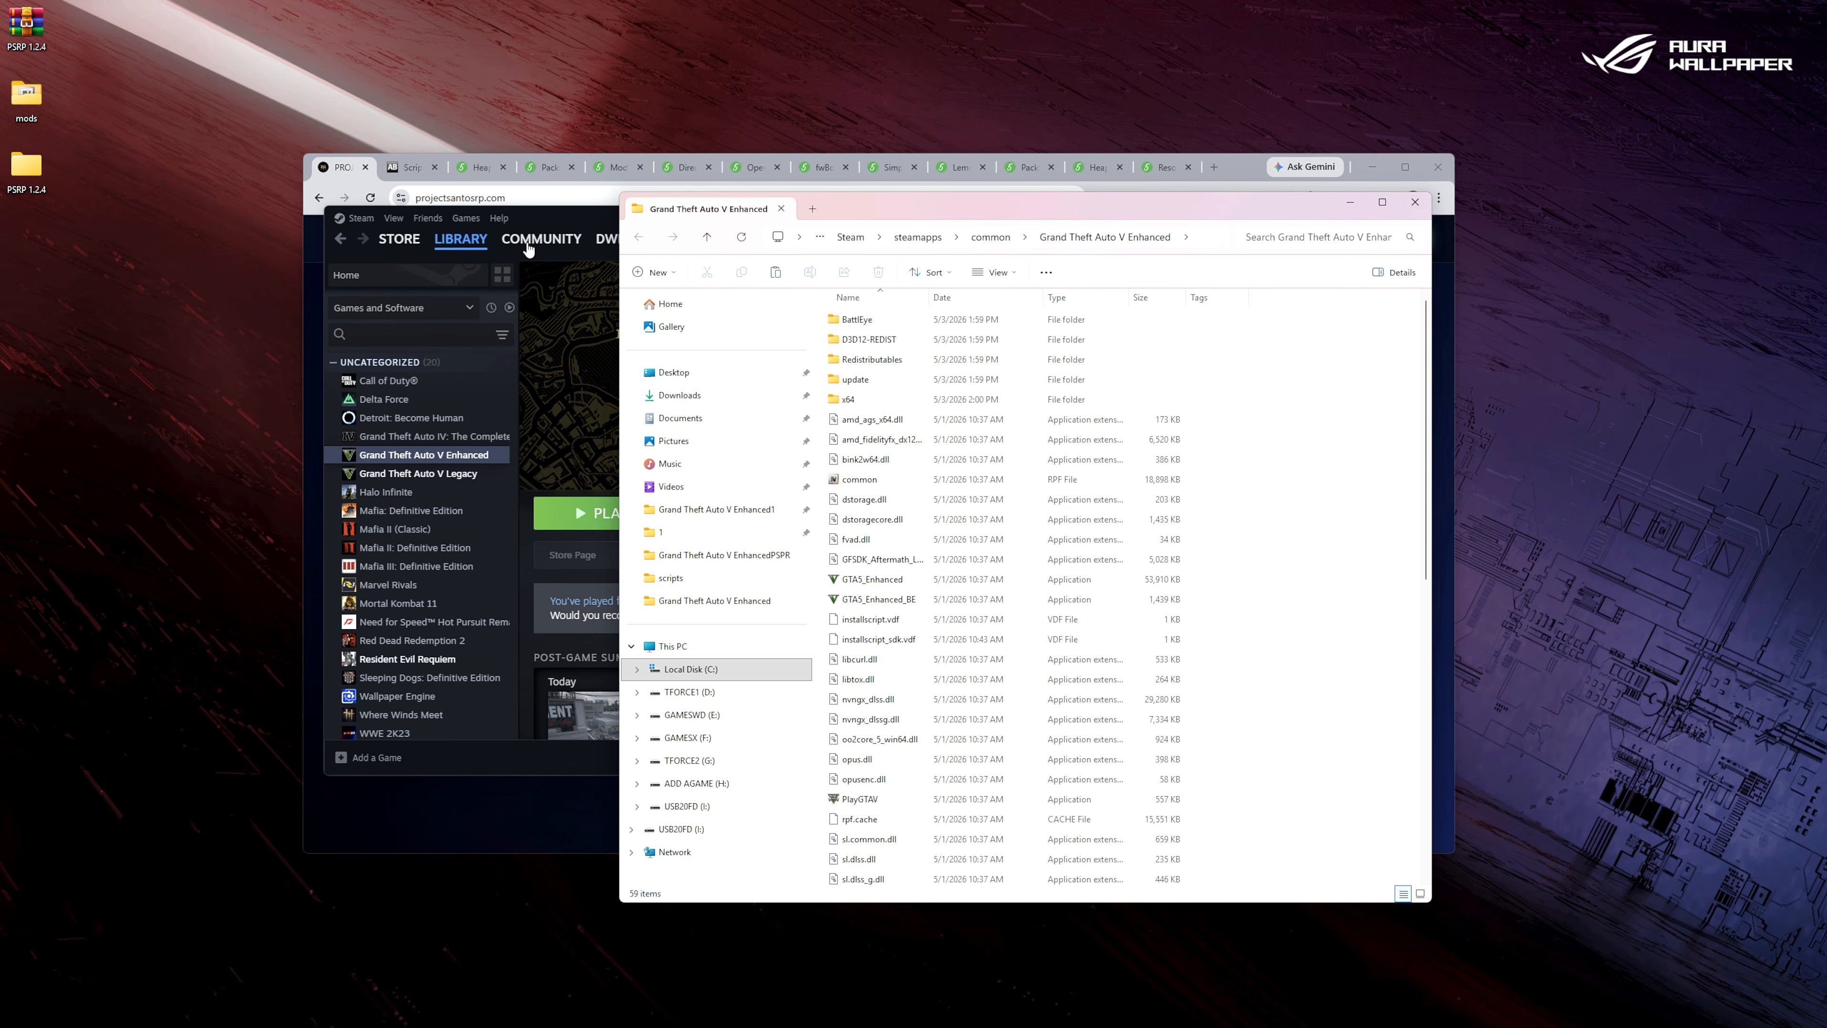
pyautogui.click(544, 210)
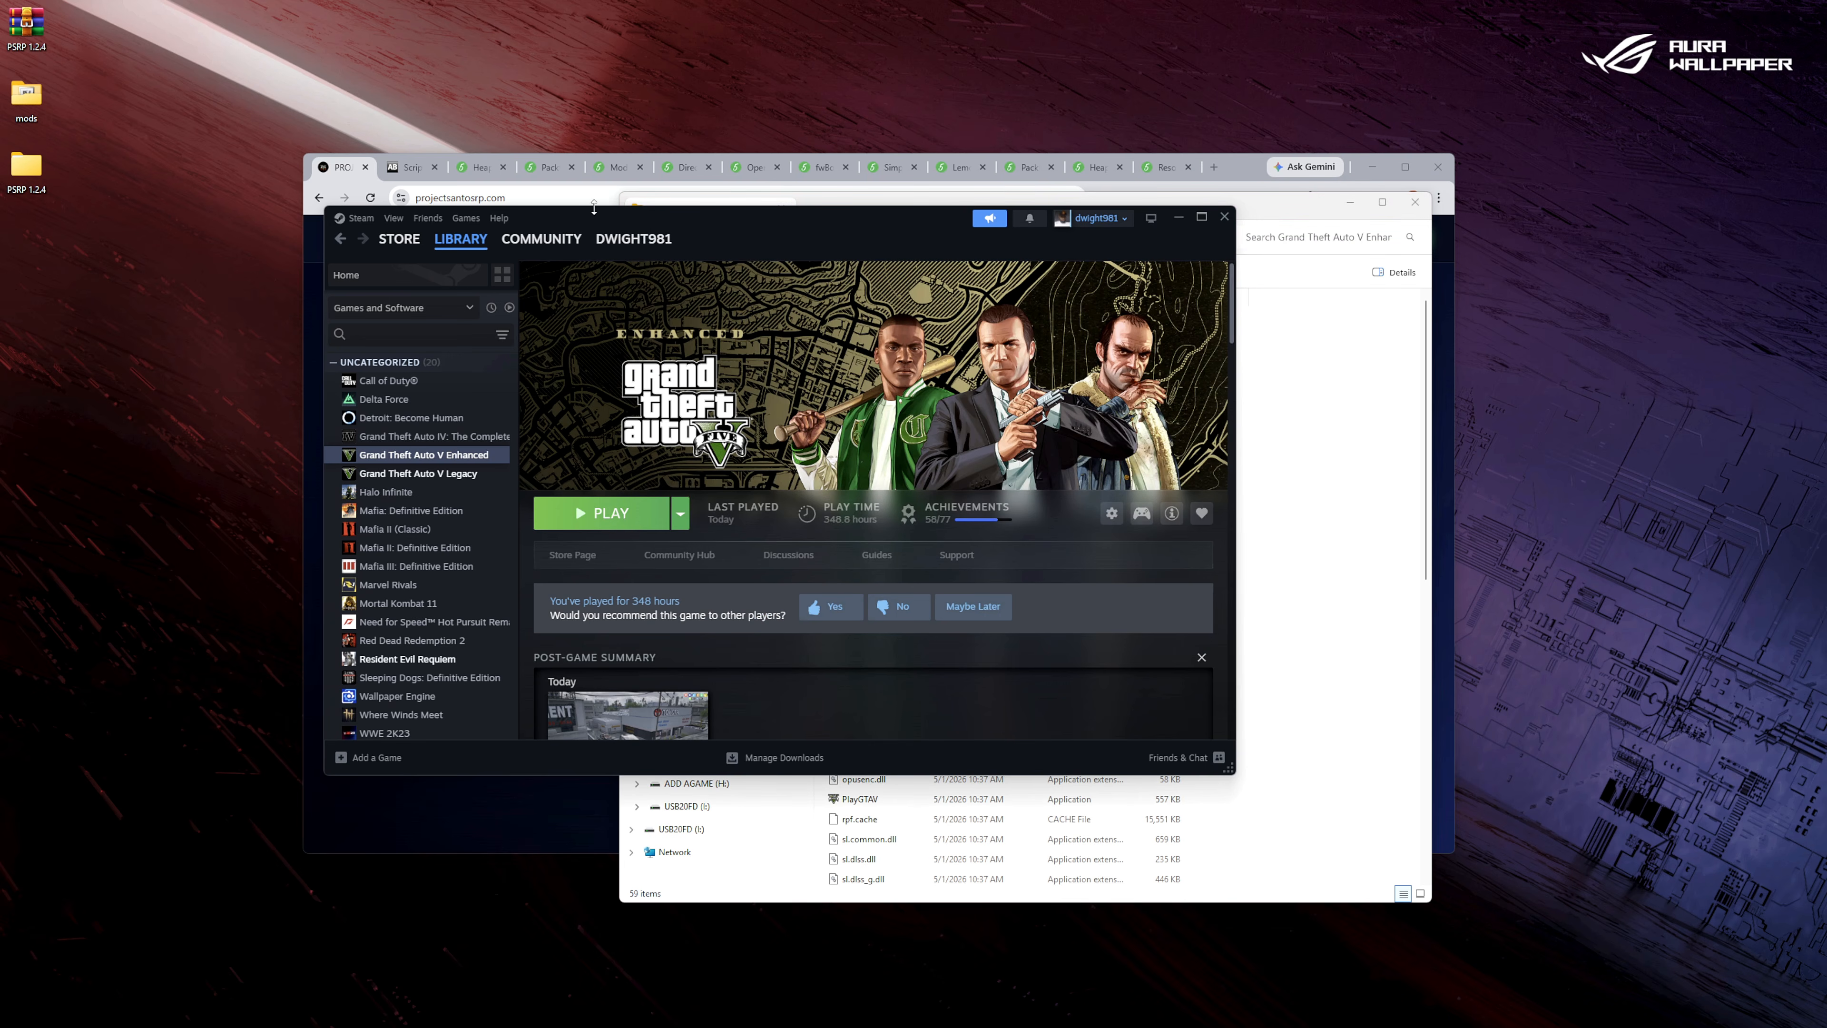
pyautogui.click(1223, 216)
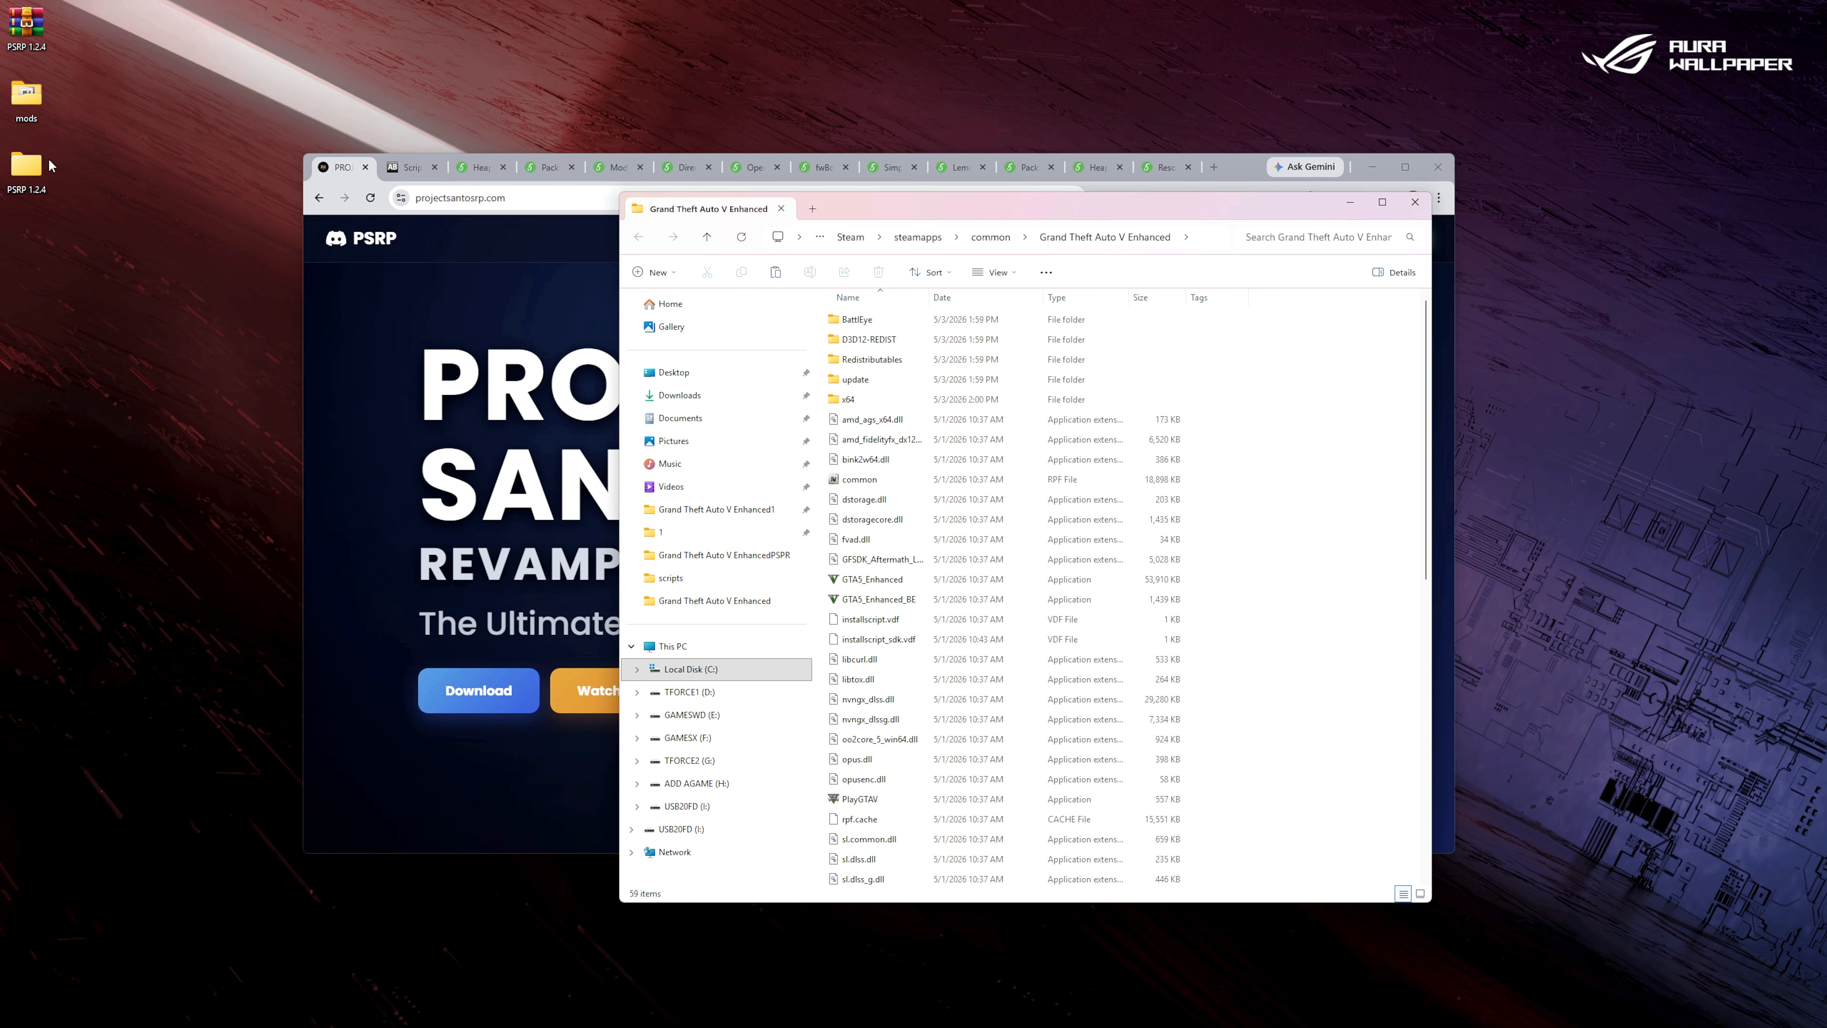
# Copy the mods folder from the desktop into the Grand Theft Auto V Enhanced folder.
pyautogui.click(20, 106)
pyautogui.rightClick(19, 105)
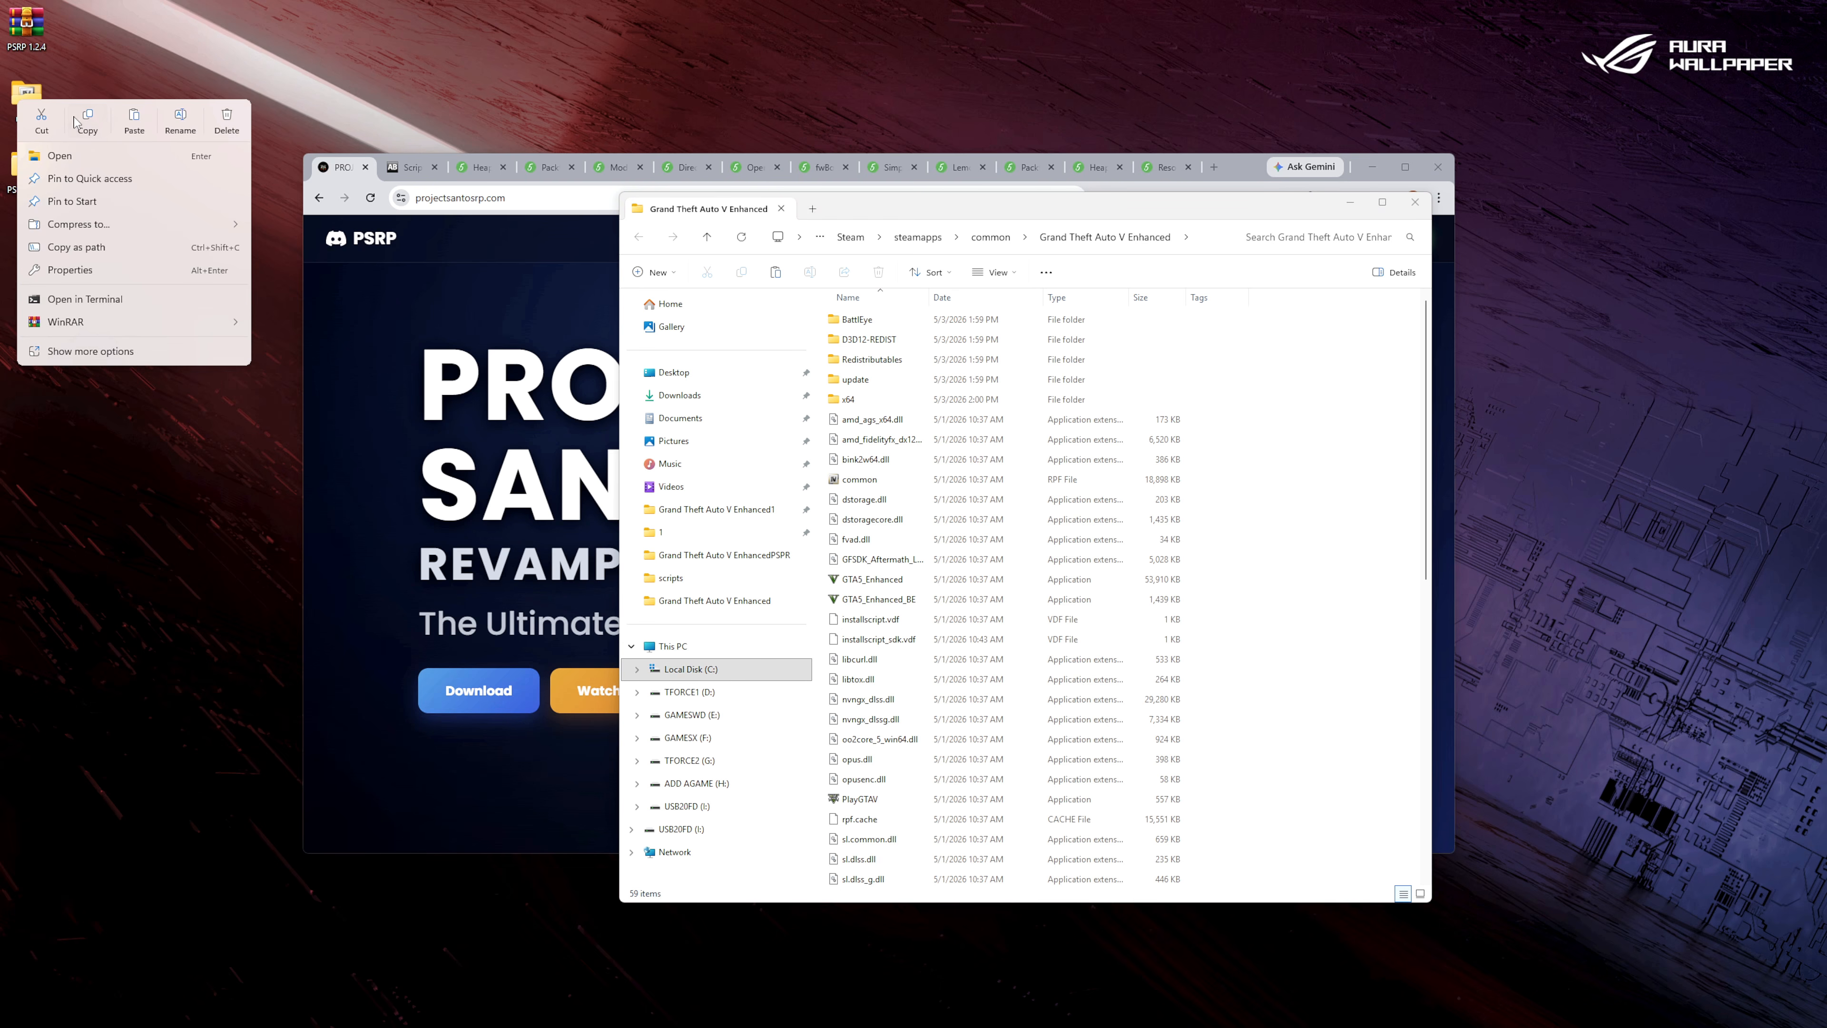
pyautogui.click(93, 125)
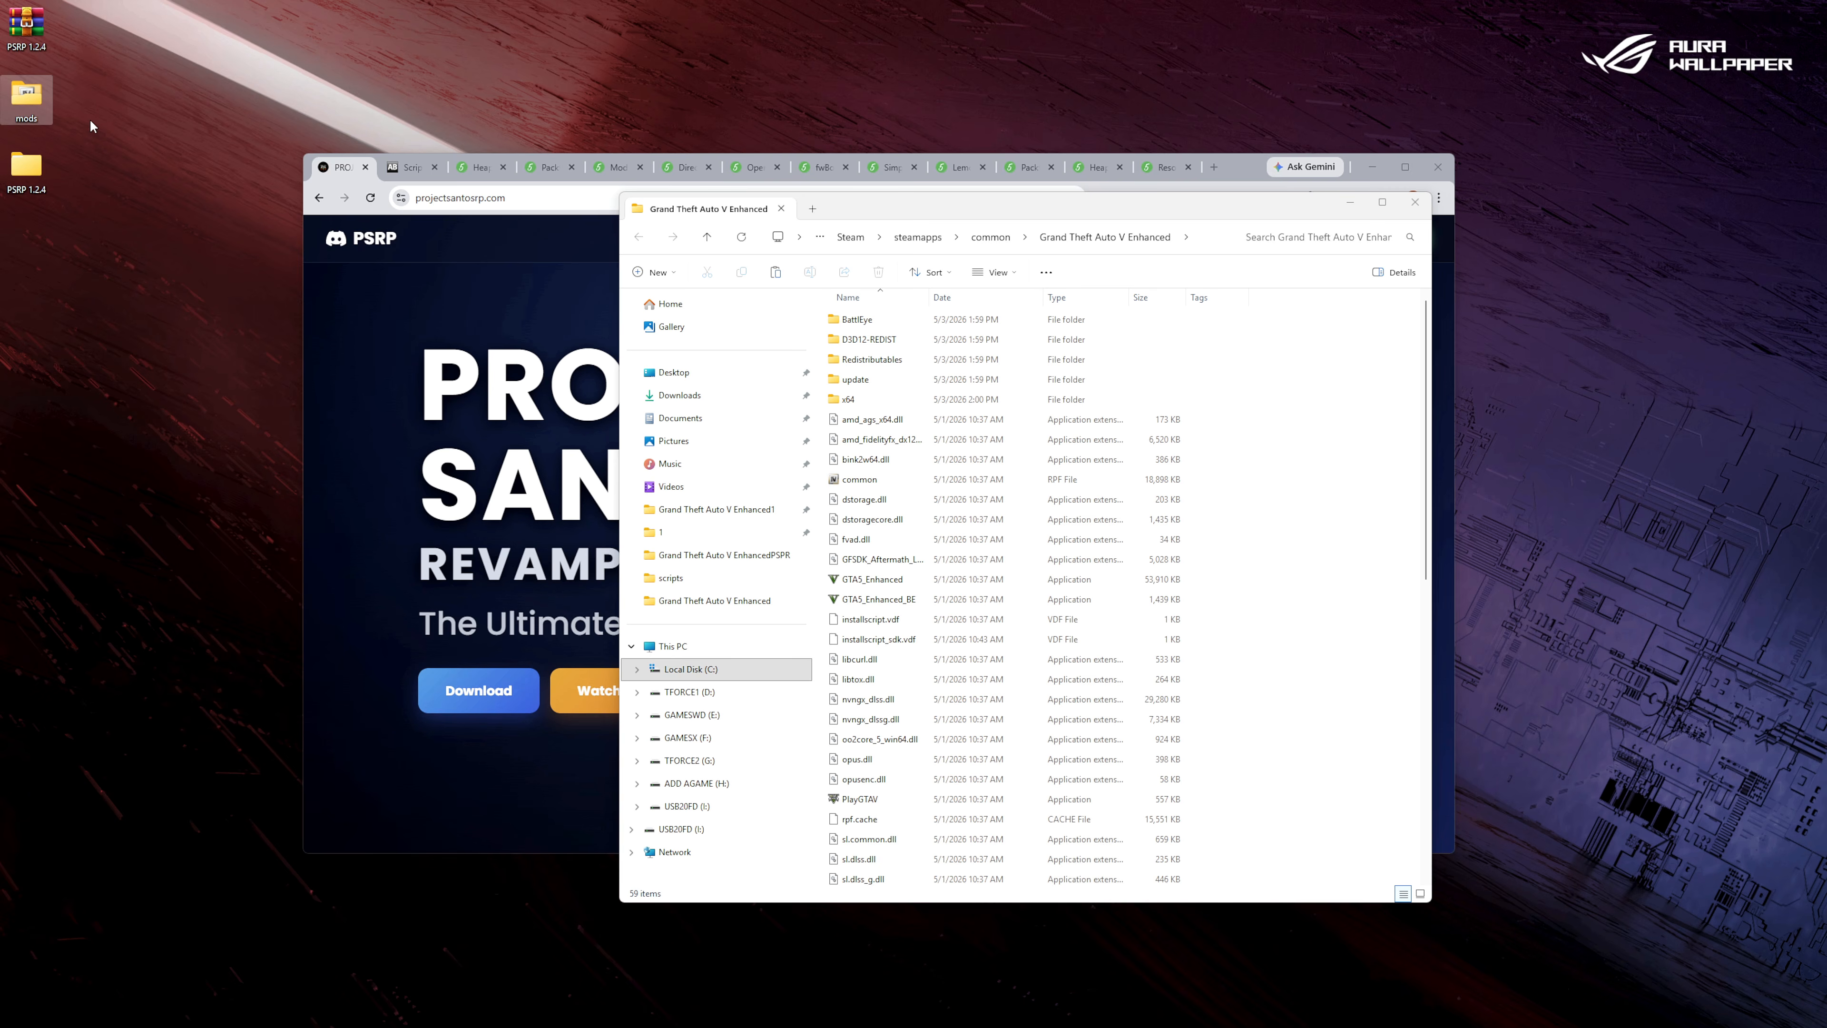
pyautogui.rightClick(1328, 415)
pyautogui.click(1350, 432)
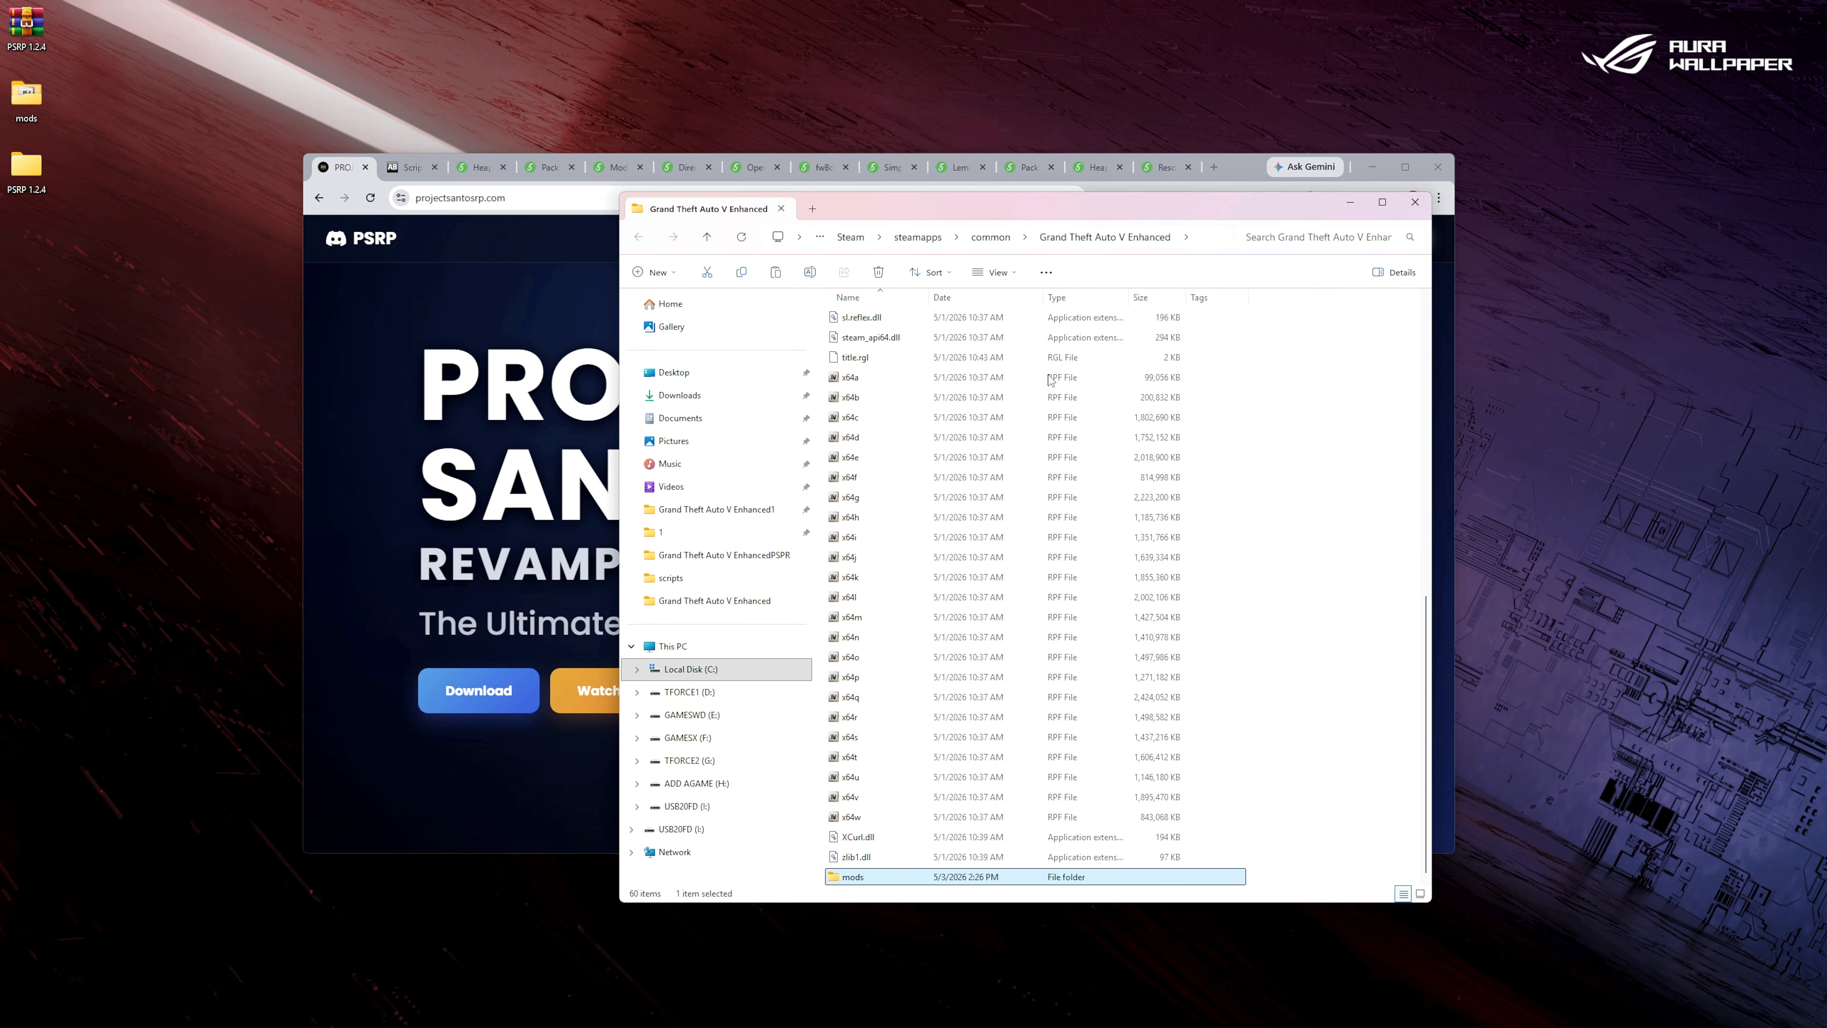
# Create a folder named scripts in the Grand Theft Auto V Enhanced folder and refresh the file list.
pyautogui.click(676, 271)
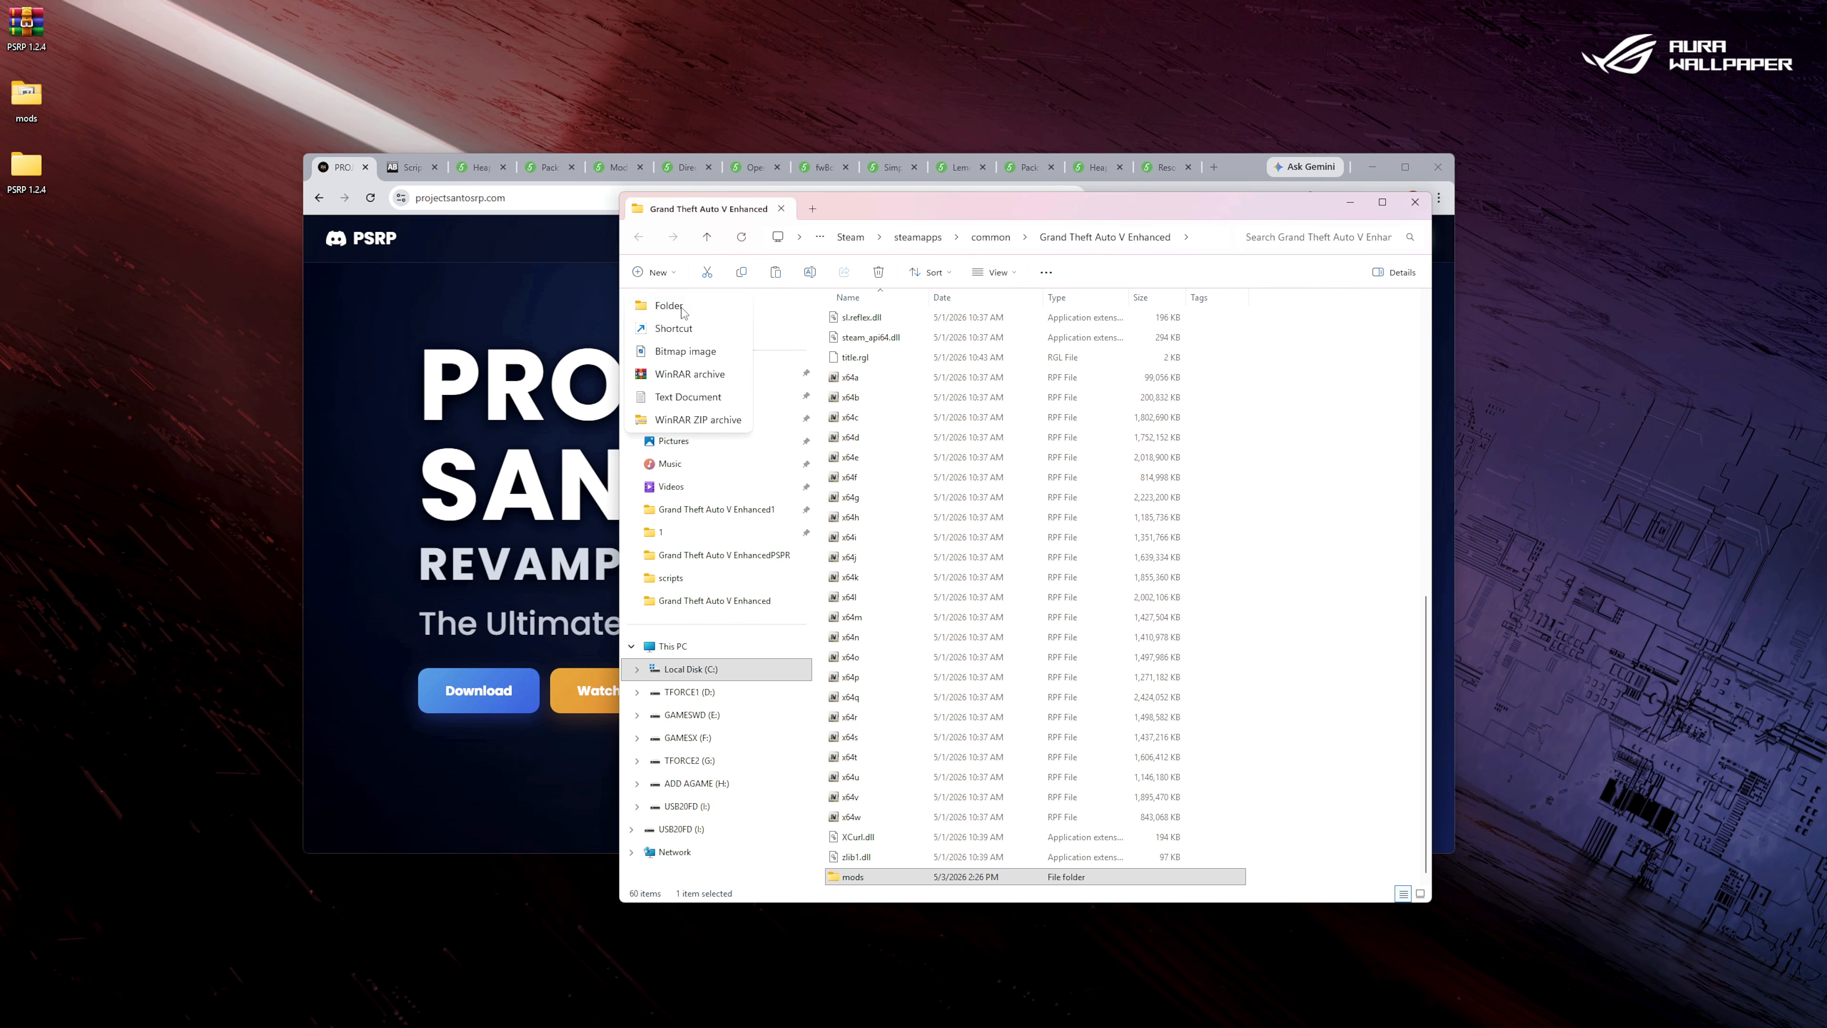
pyautogui.click(669, 305)
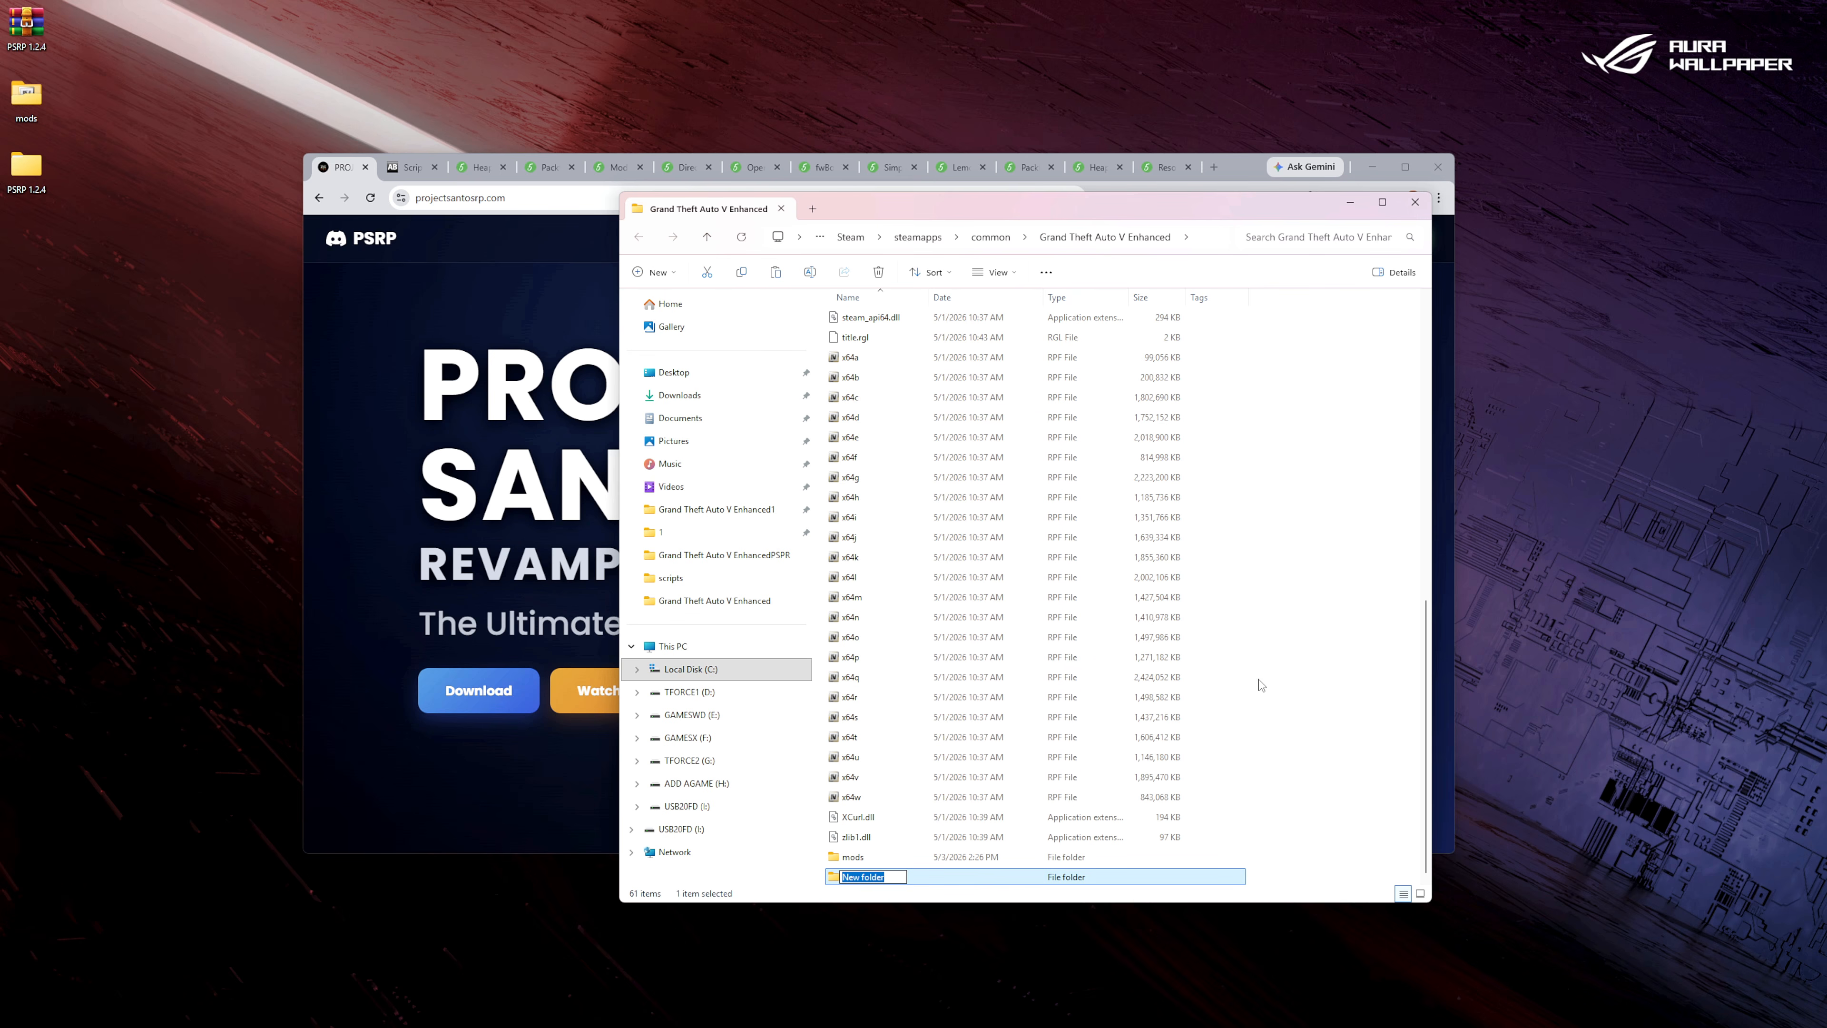
pyautogui.write('scripts')
pyautogui.click(1377, 824)
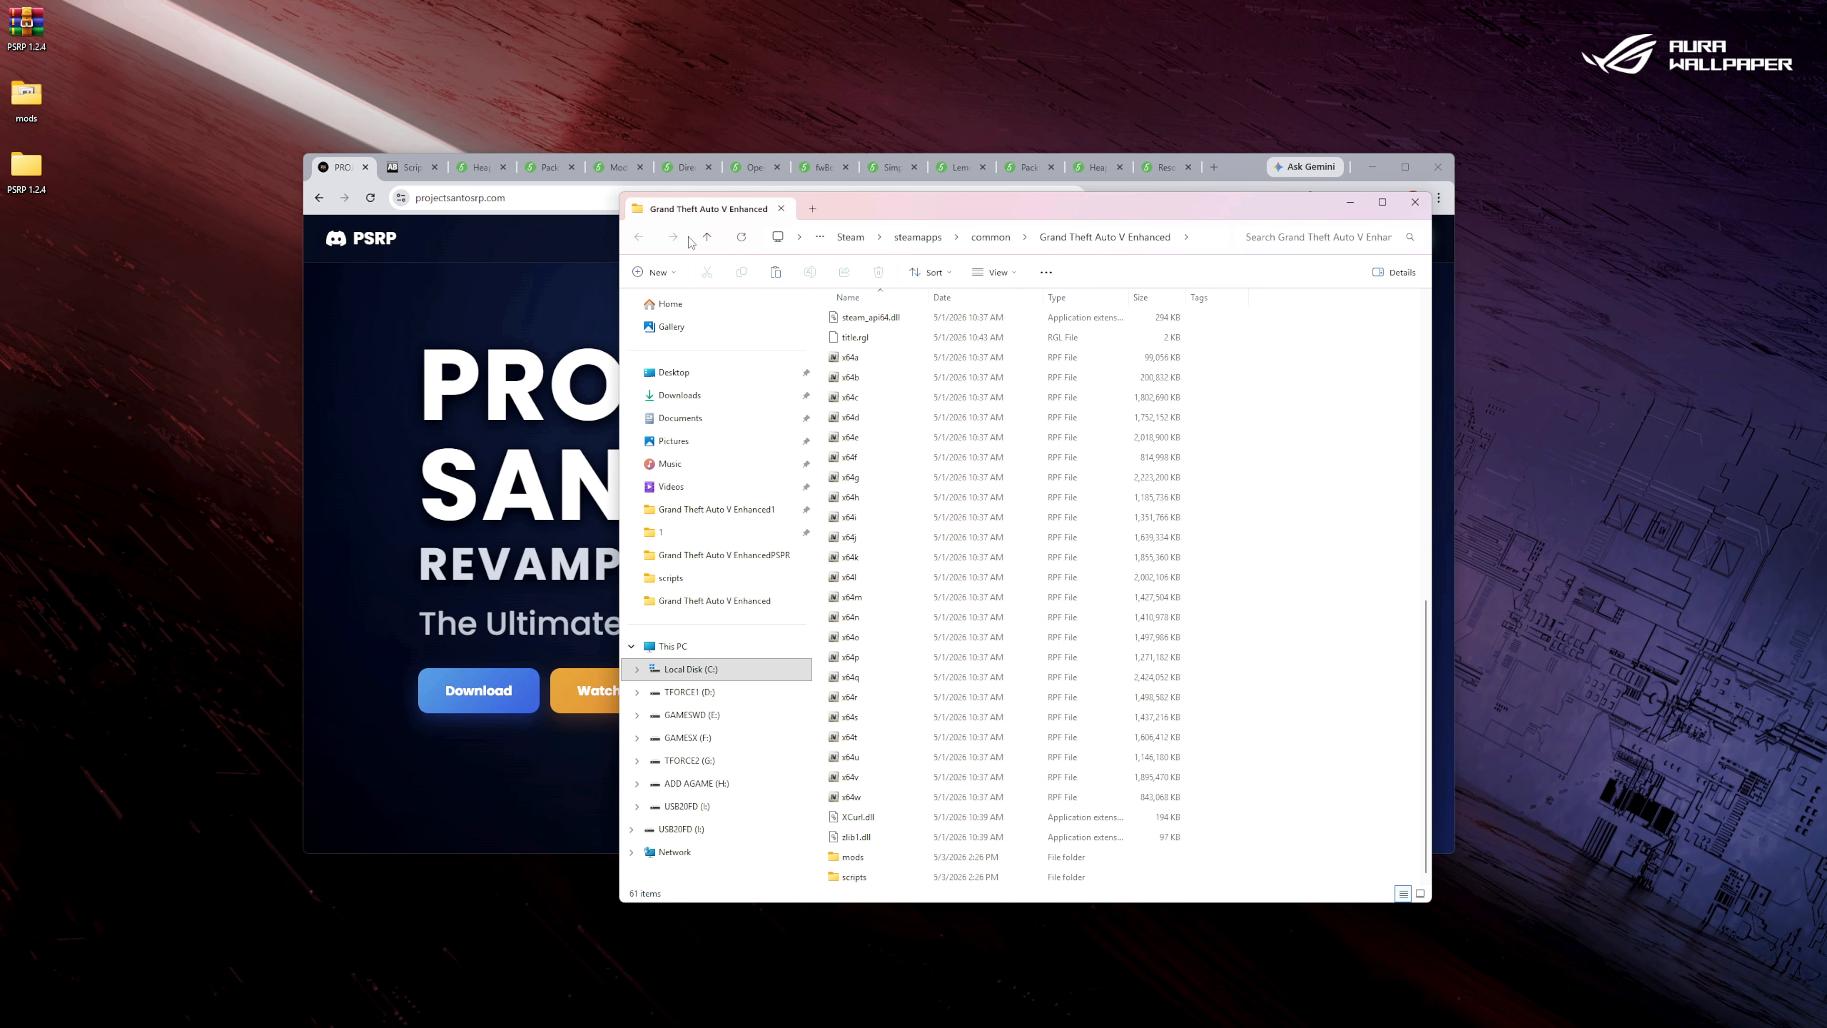
pyautogui.click(741, 238)
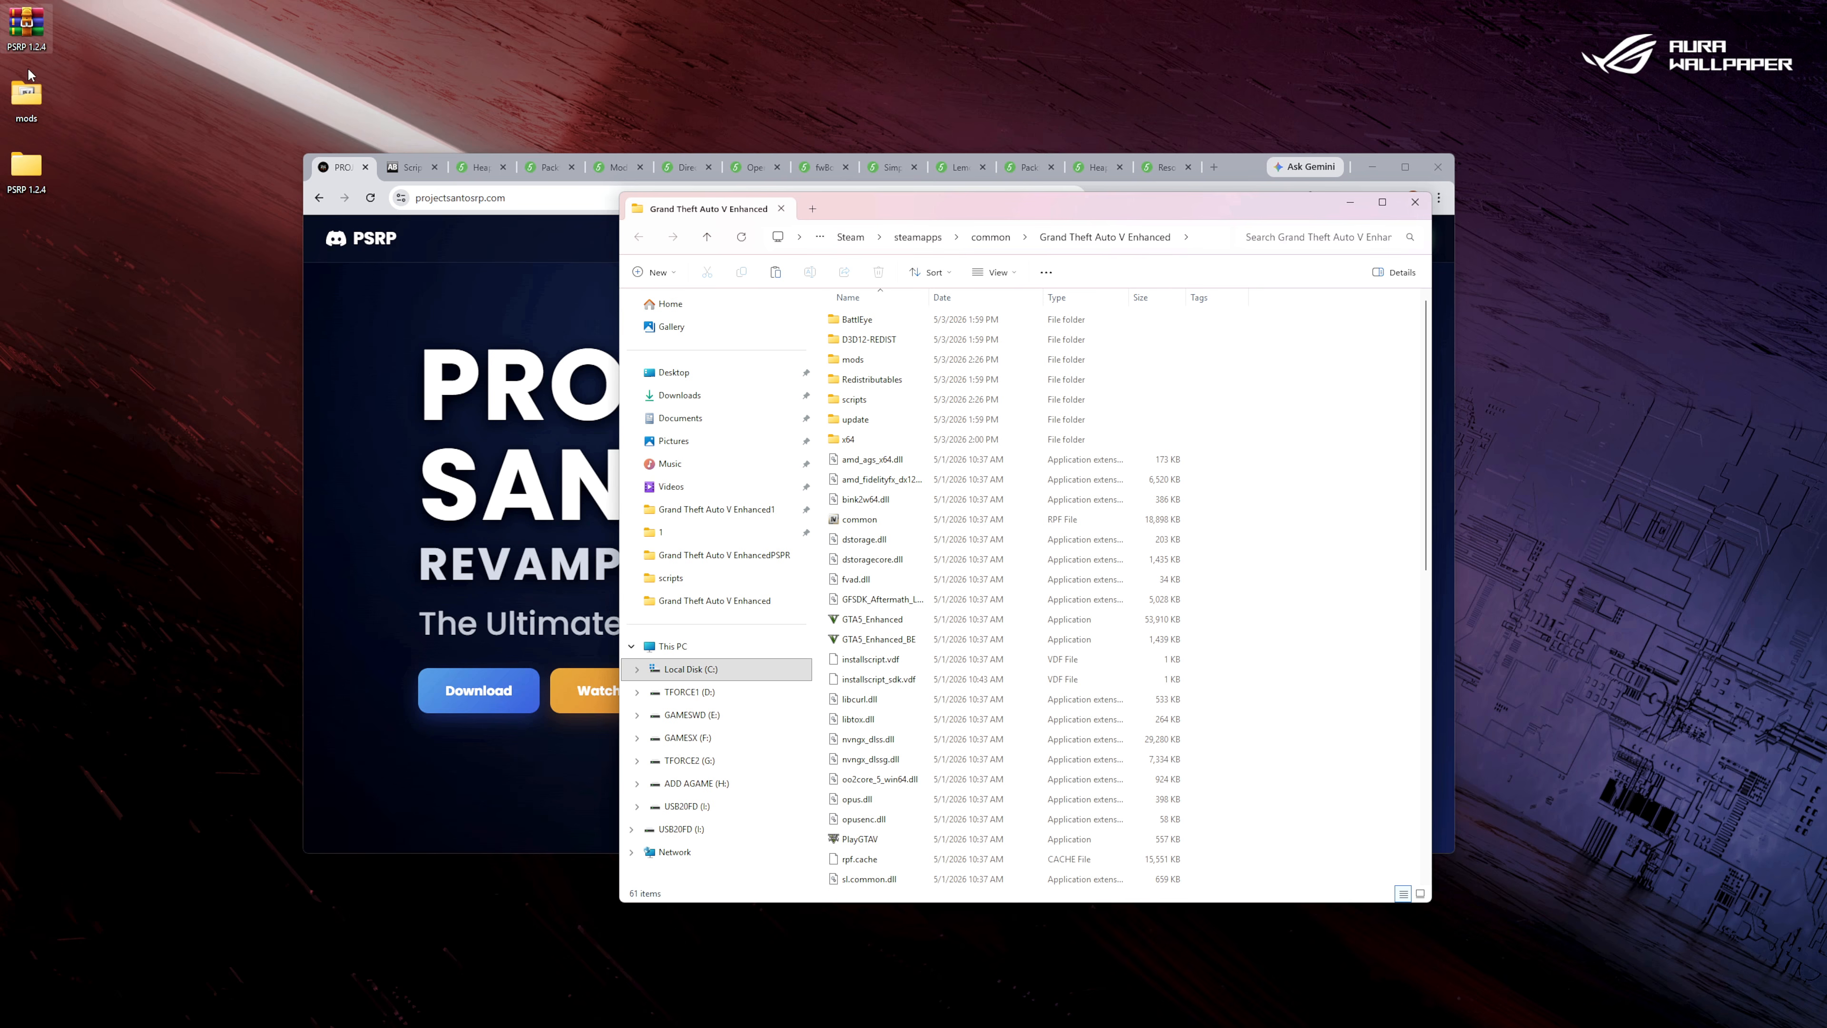
# Open the desktop PSRP 1.2.4 folder beside the game folder and go to 1.2.4 > Enhanced > NEW INSTALL > PART 1.
pyautogui.doubleClick(33, 172)
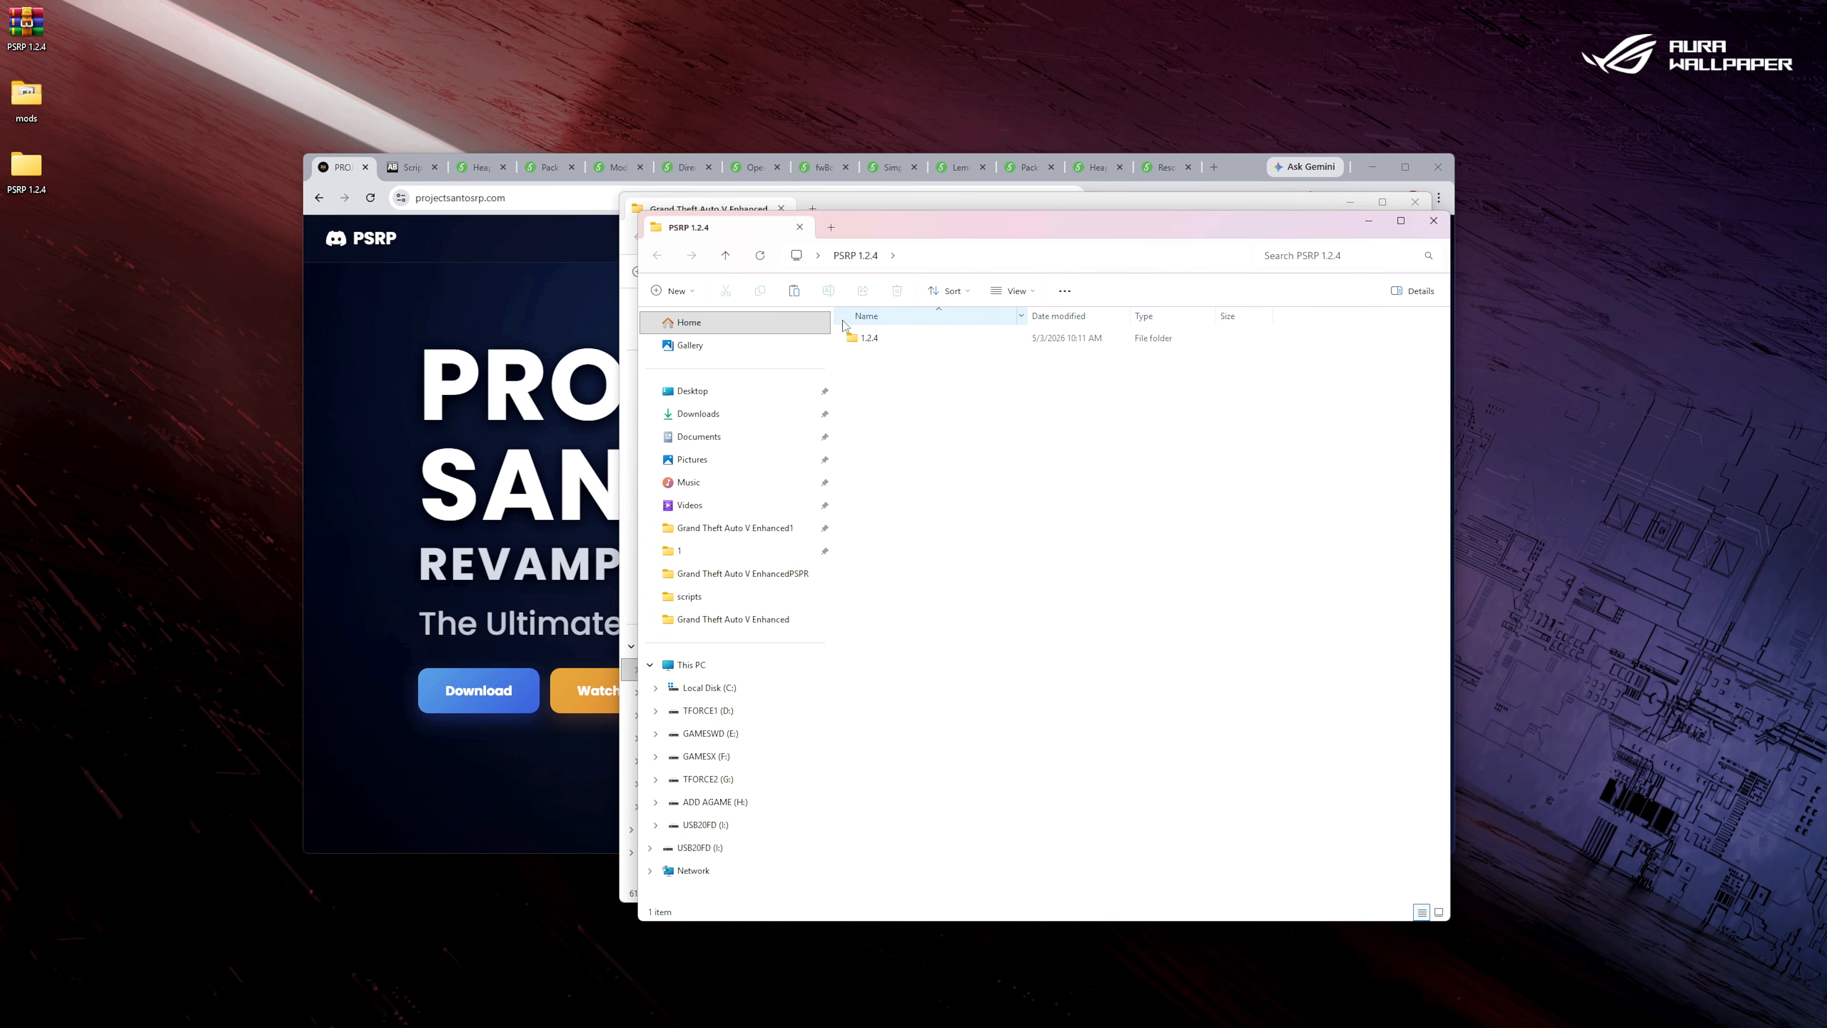
pyautogui.doubleClick(869, 339)
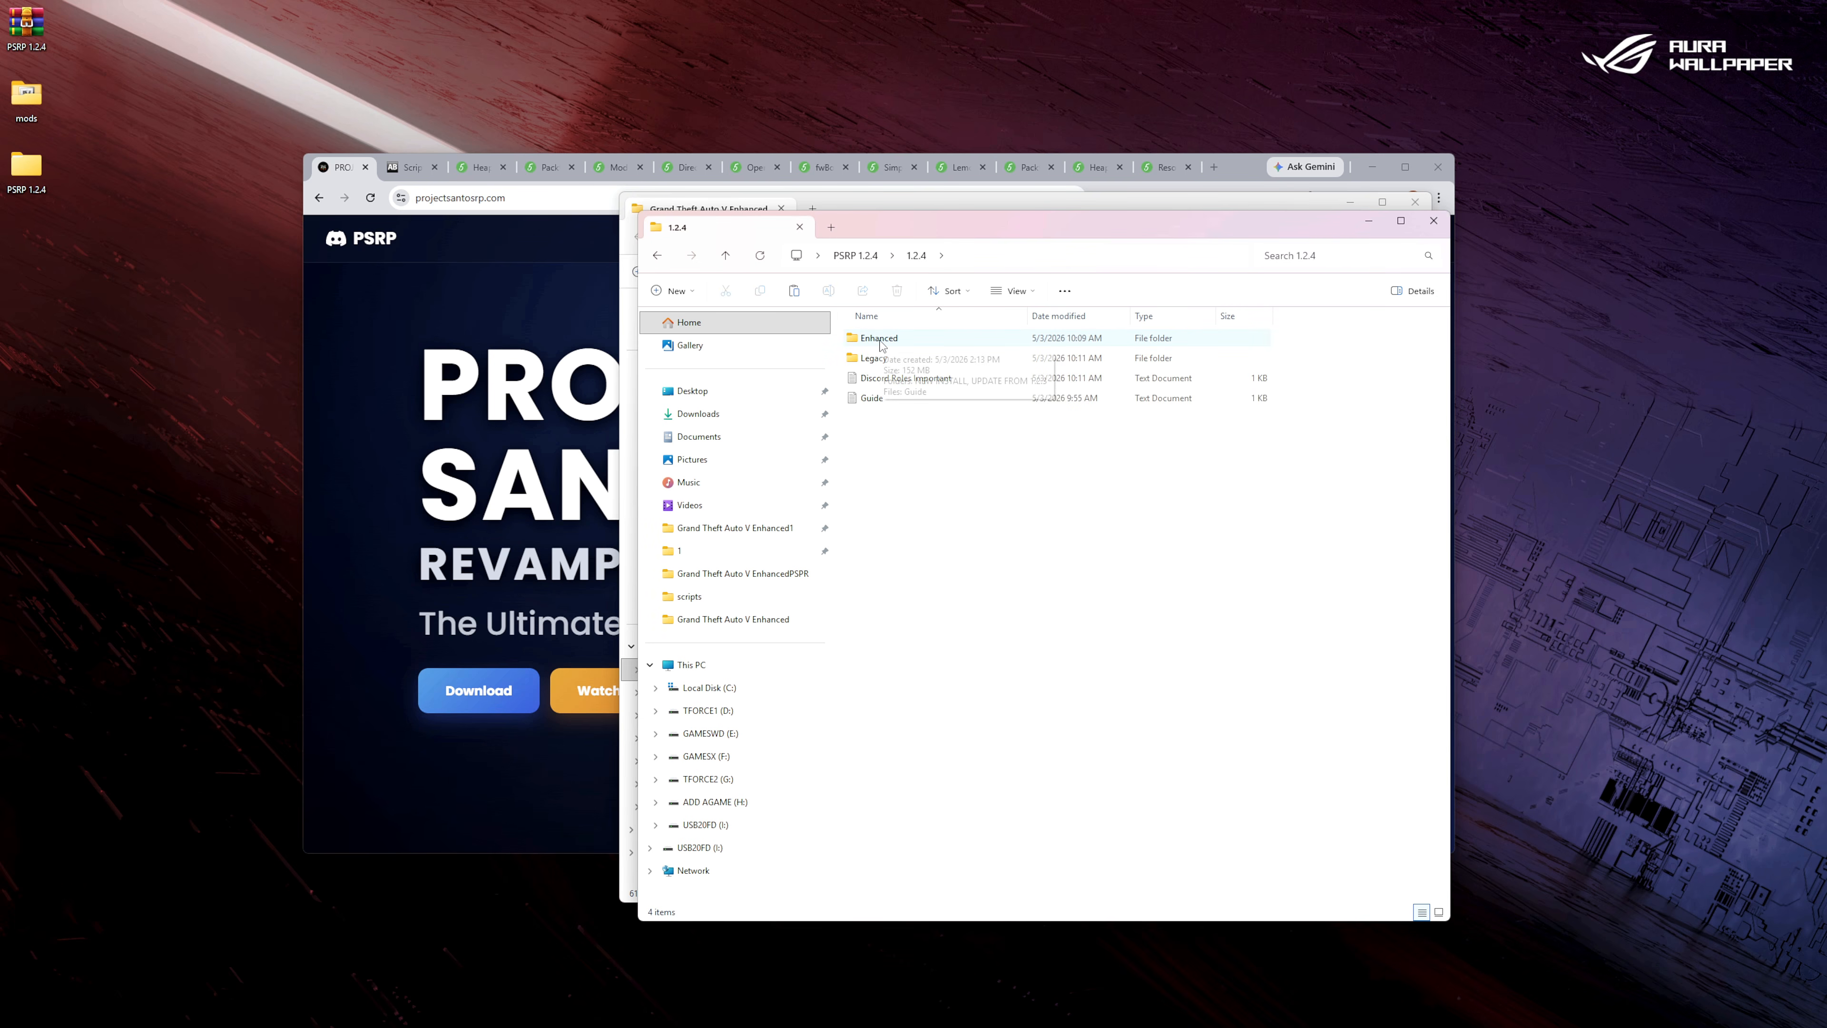
pyautogui.doubleClick(887, 345)
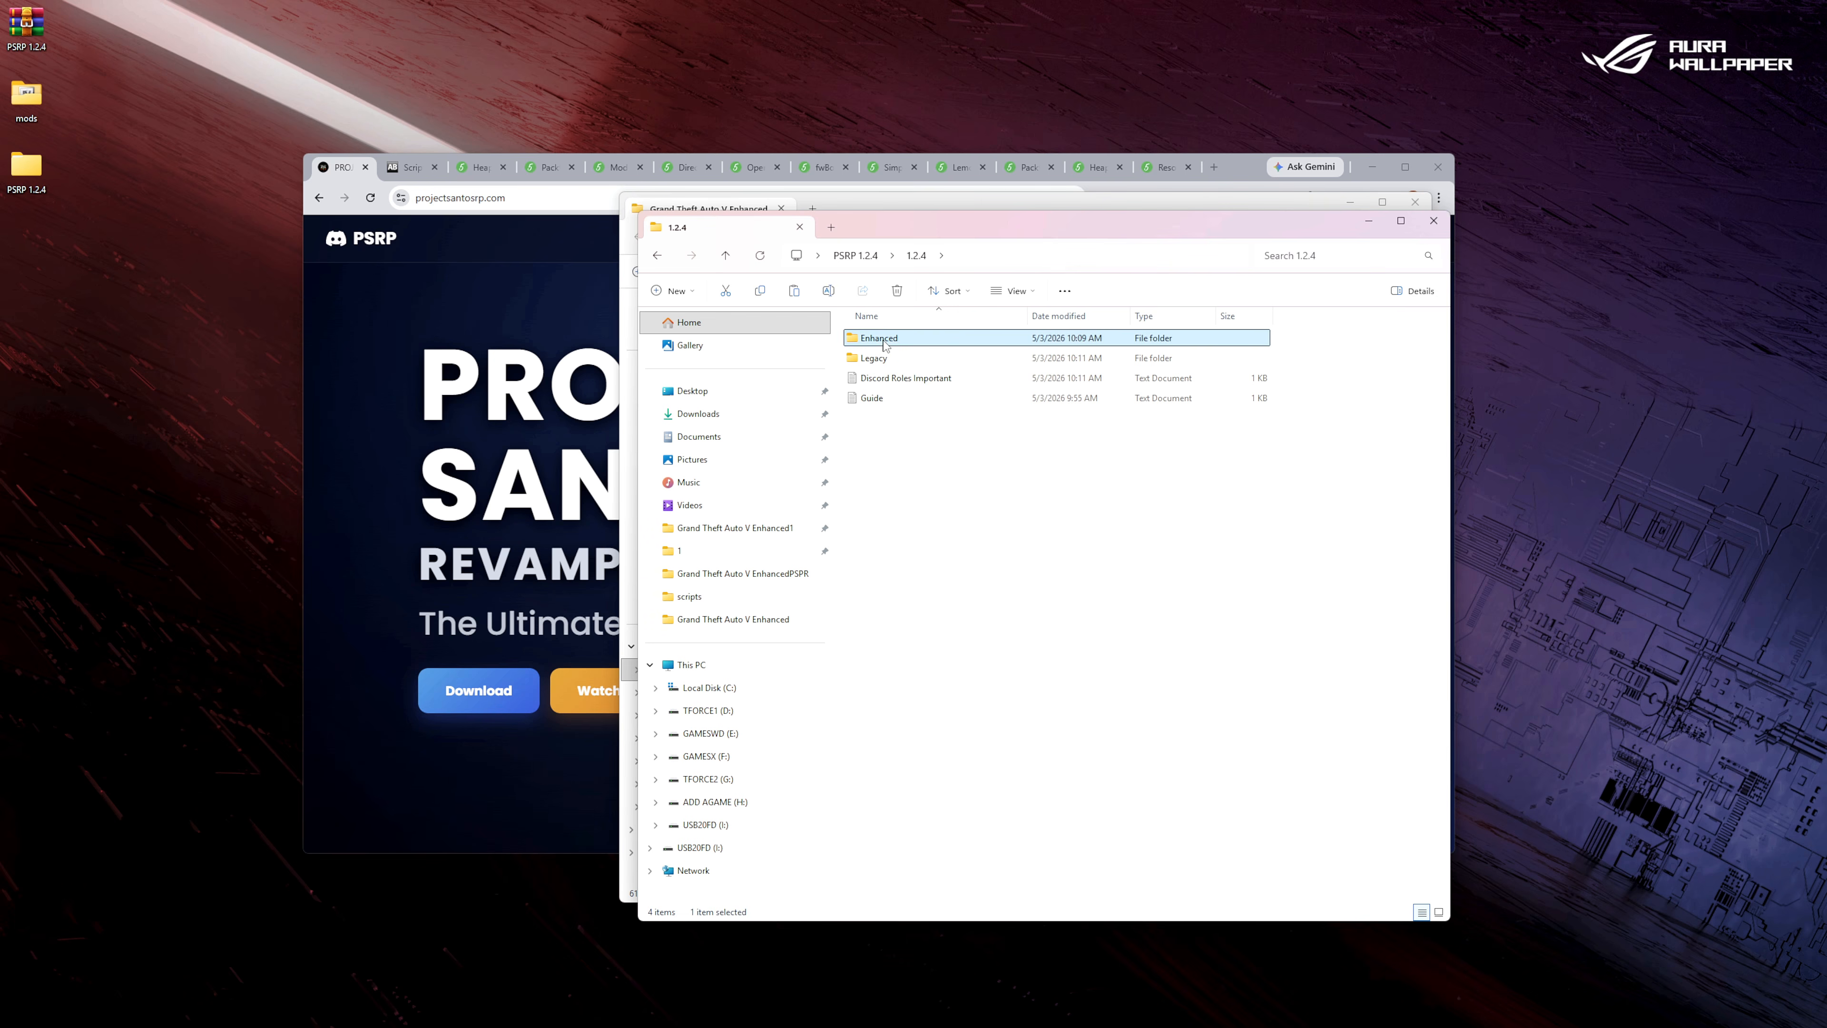
pyautogui.moveTo(1012, 225); pyautogui.dragTo(501, 209)
pyautogui.doubleClick(392, 325)
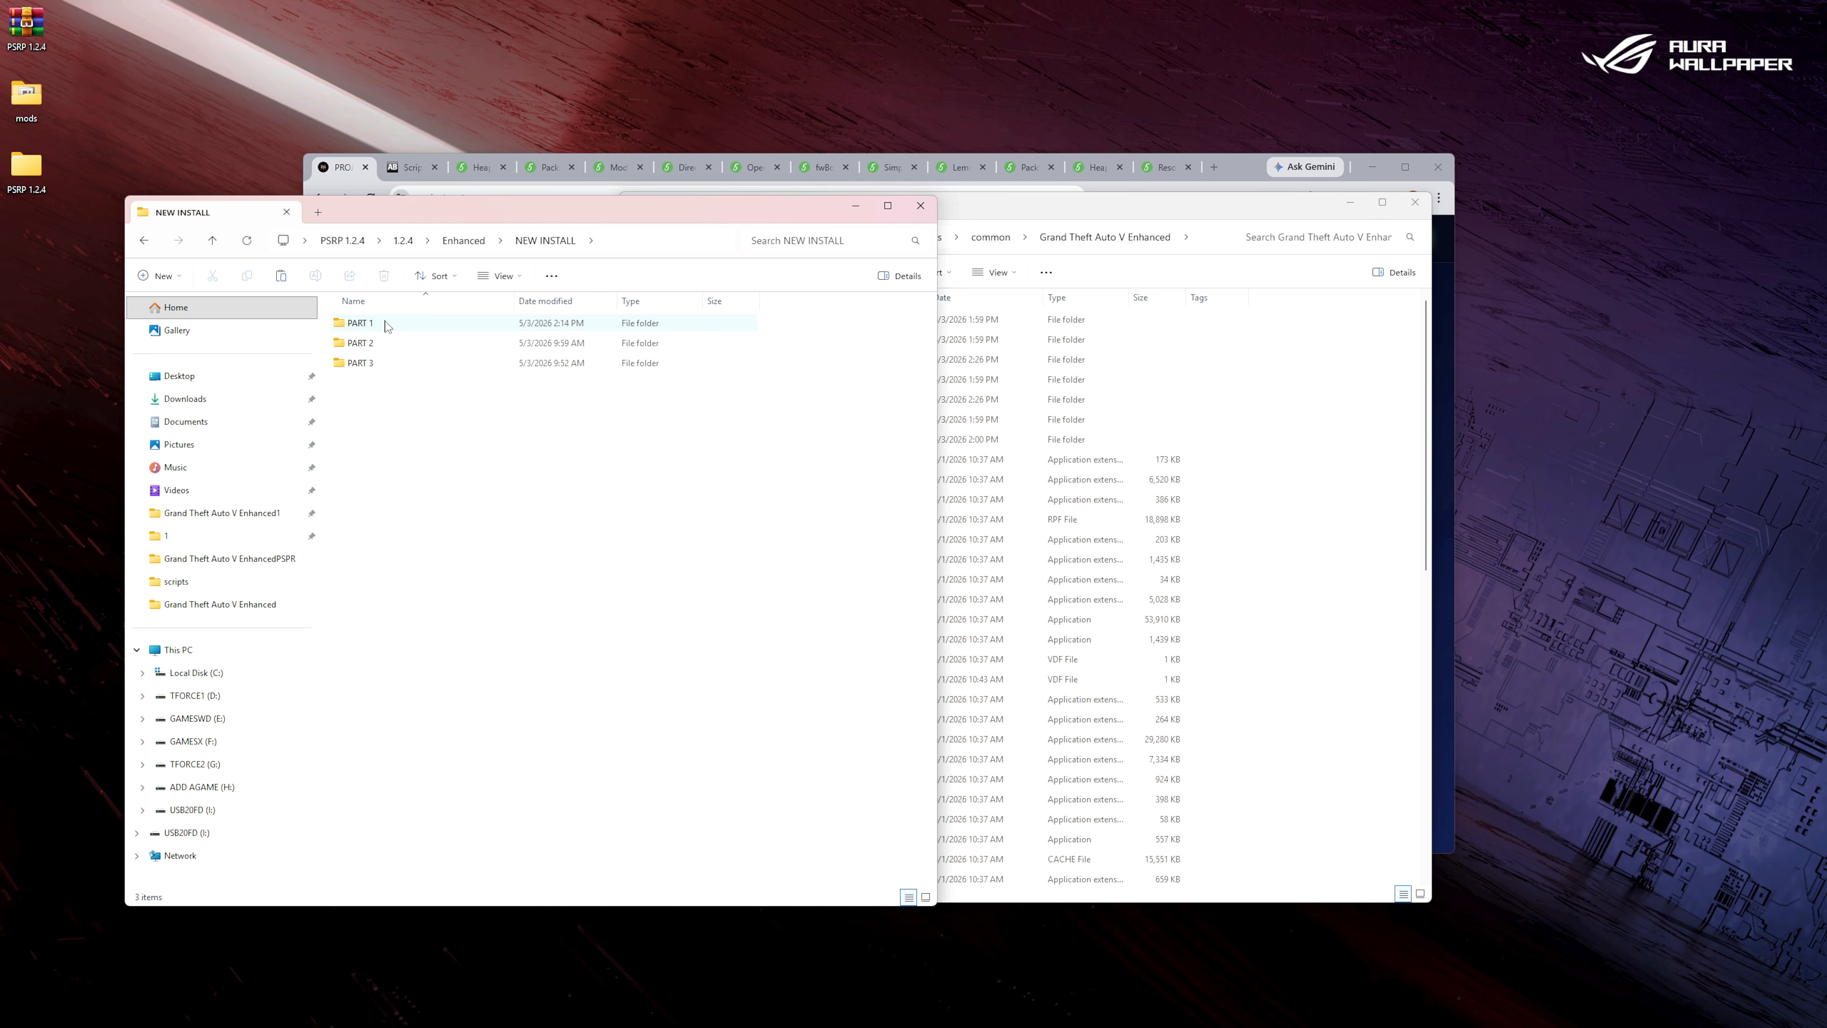
pyautogui.doubleClick(387, 324)
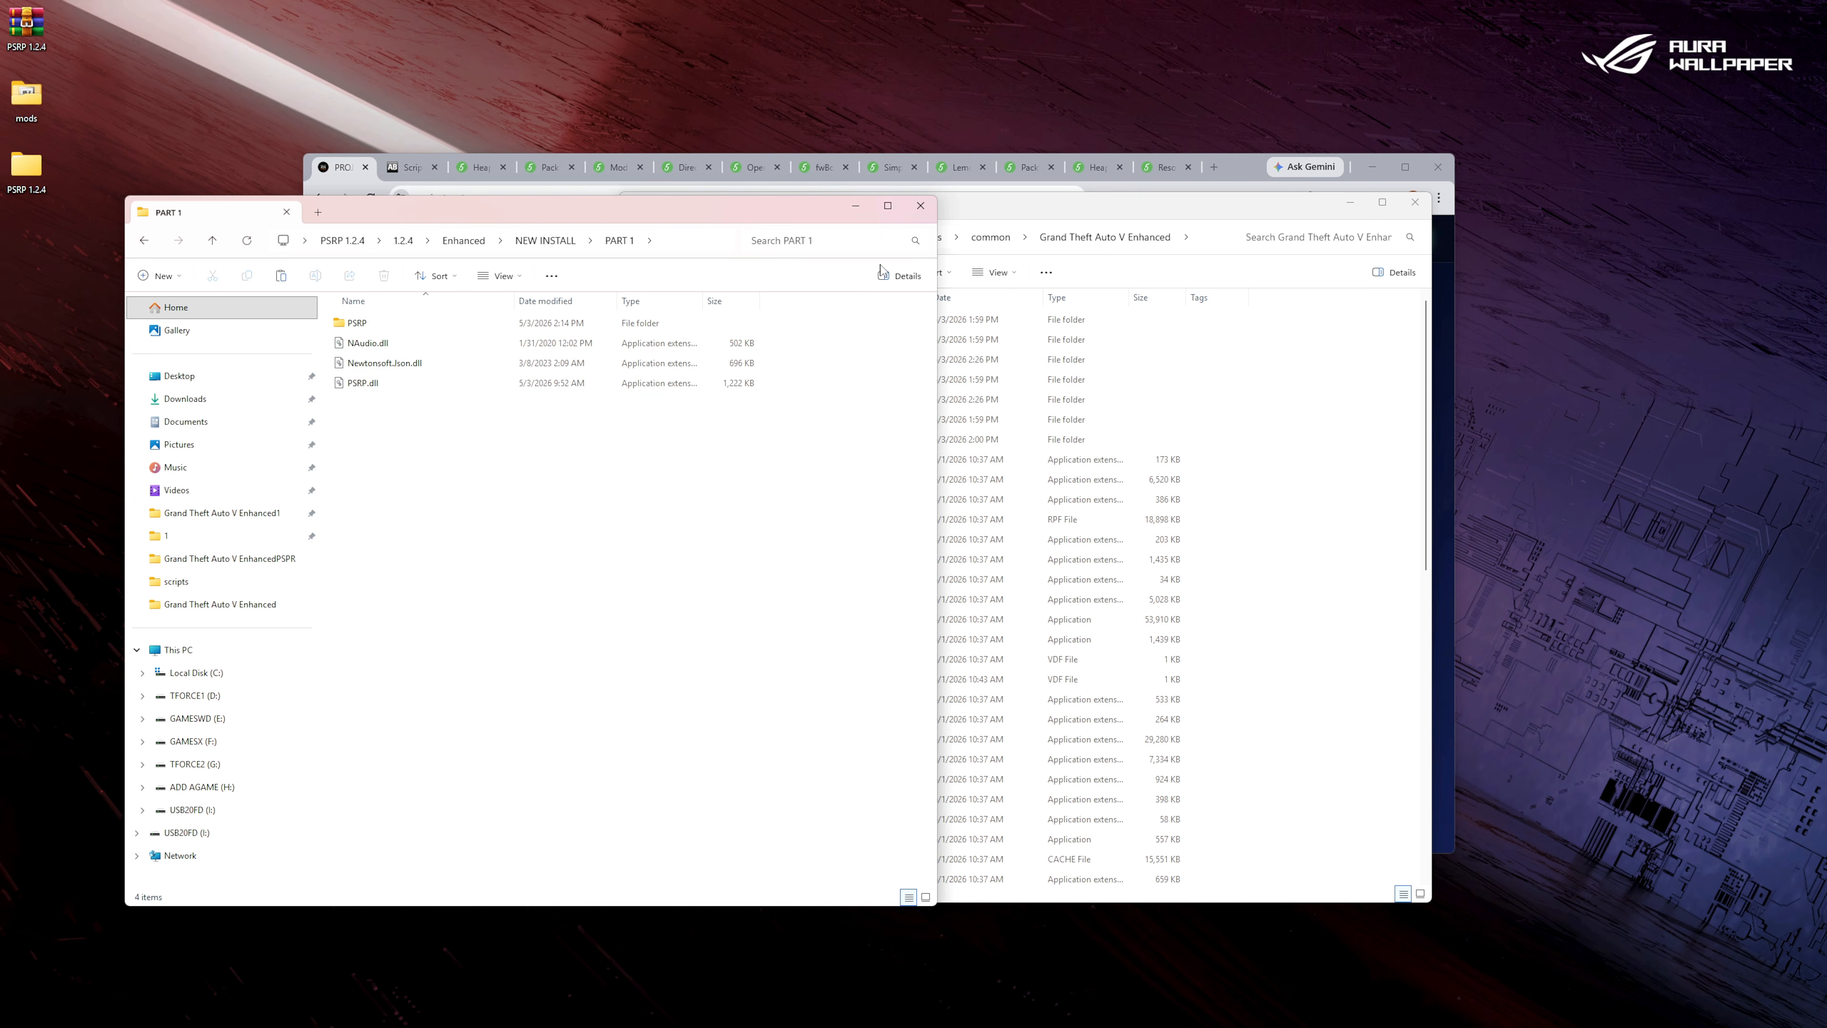
# Copy the PSRP folder and all three DLL files from PART 1 into the game's scripts folder.
pyautogui.click(1007, 217)
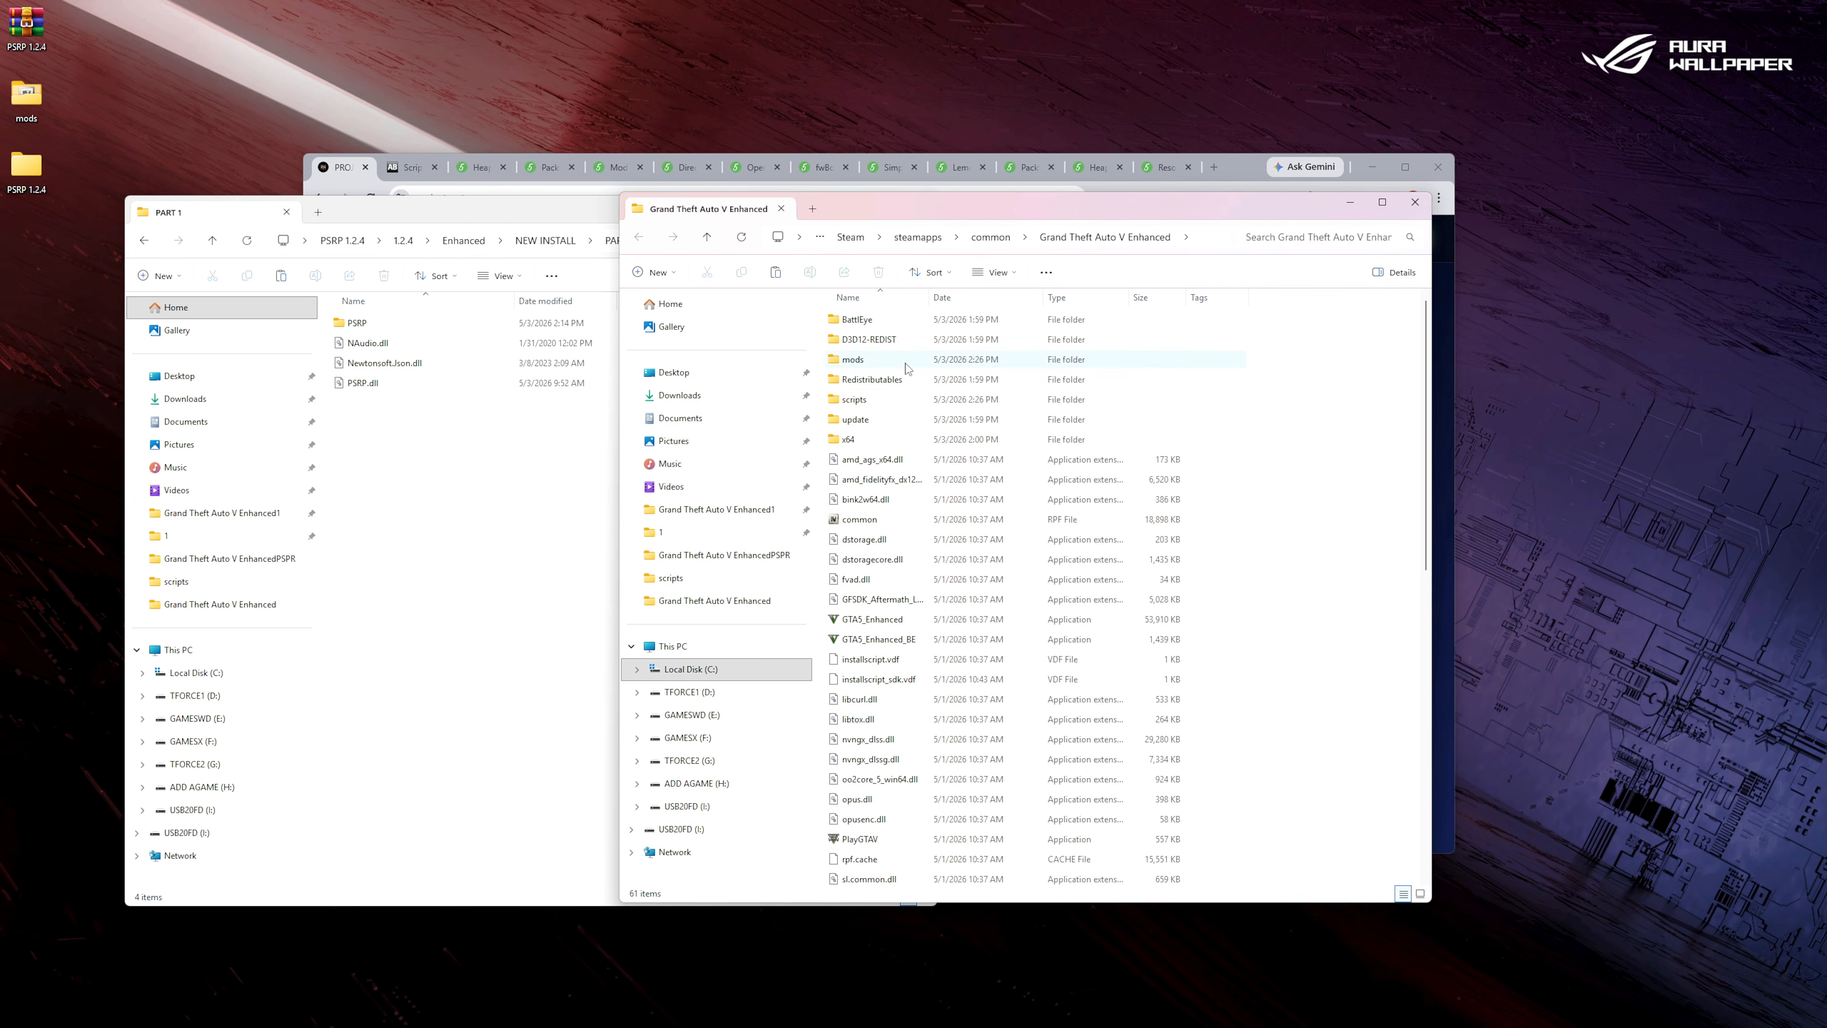
pyautogui.doubleClick(856, 400)
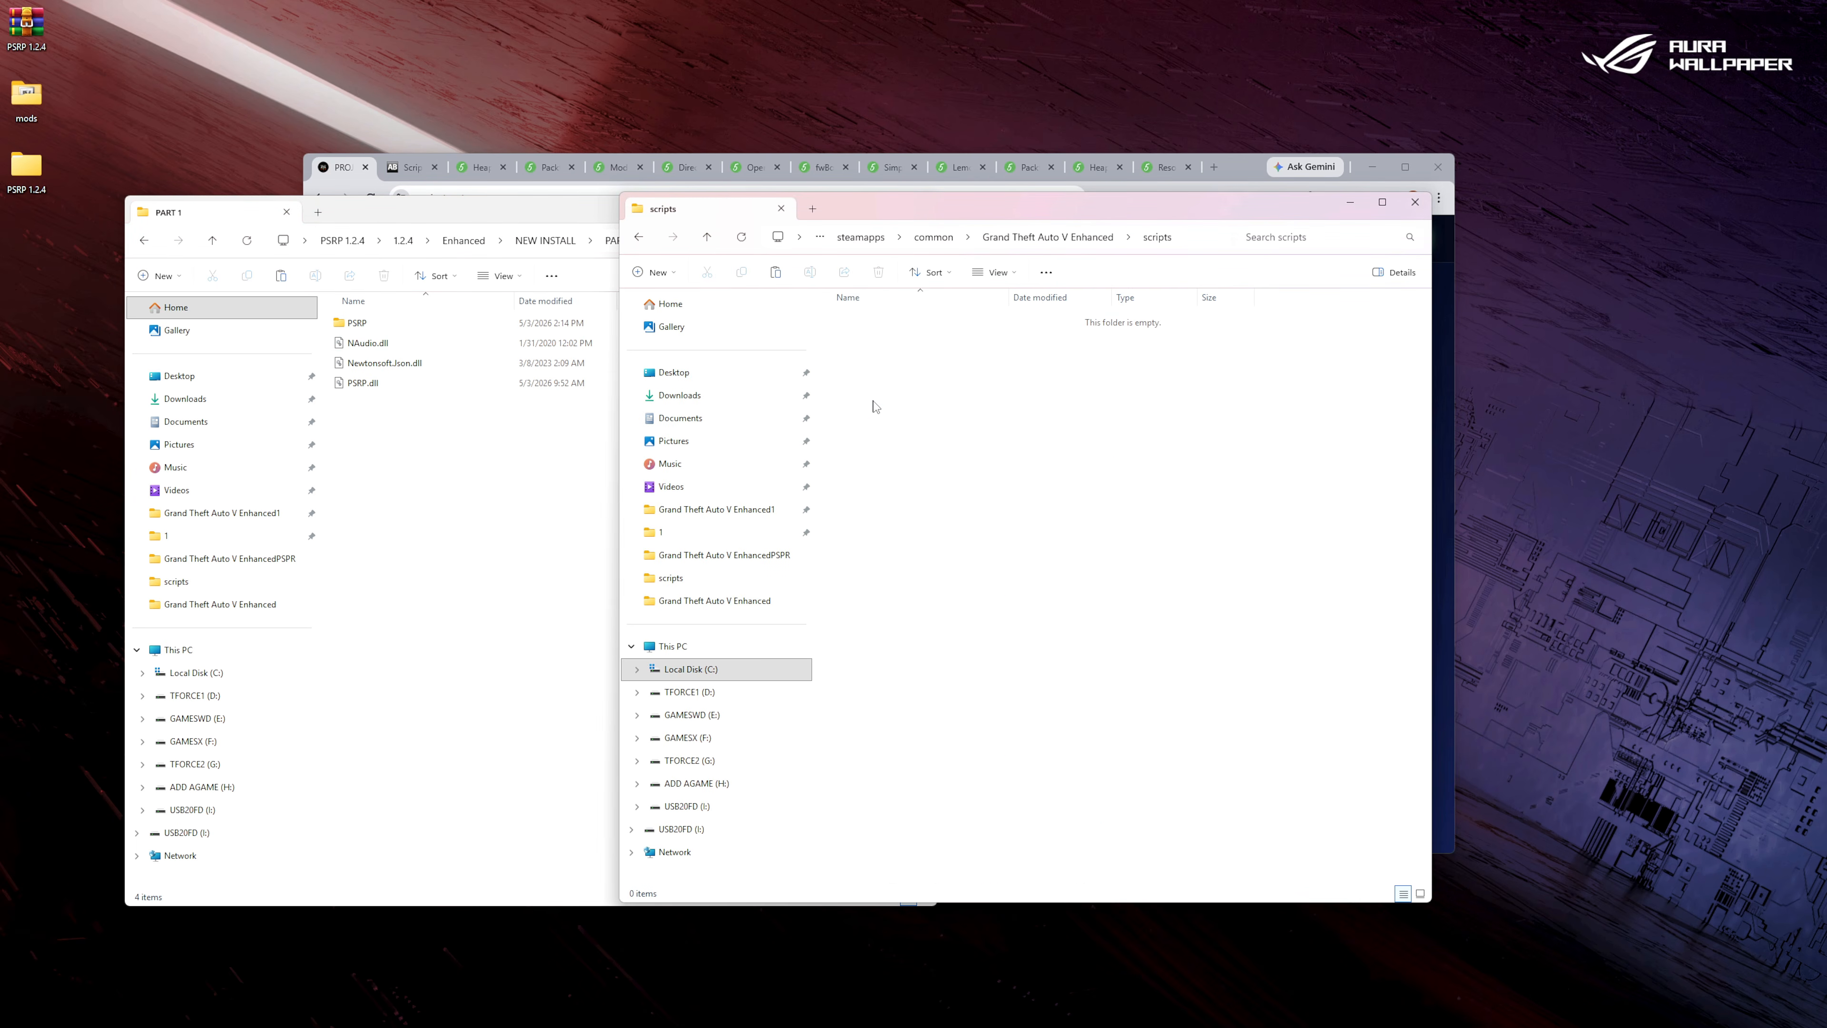
pyautogui.moveTo(447, 406); pyautogui.dragTo(395, 327)
pyautogui.rightClick(395, 328)
pyautogui.click(443, 348)
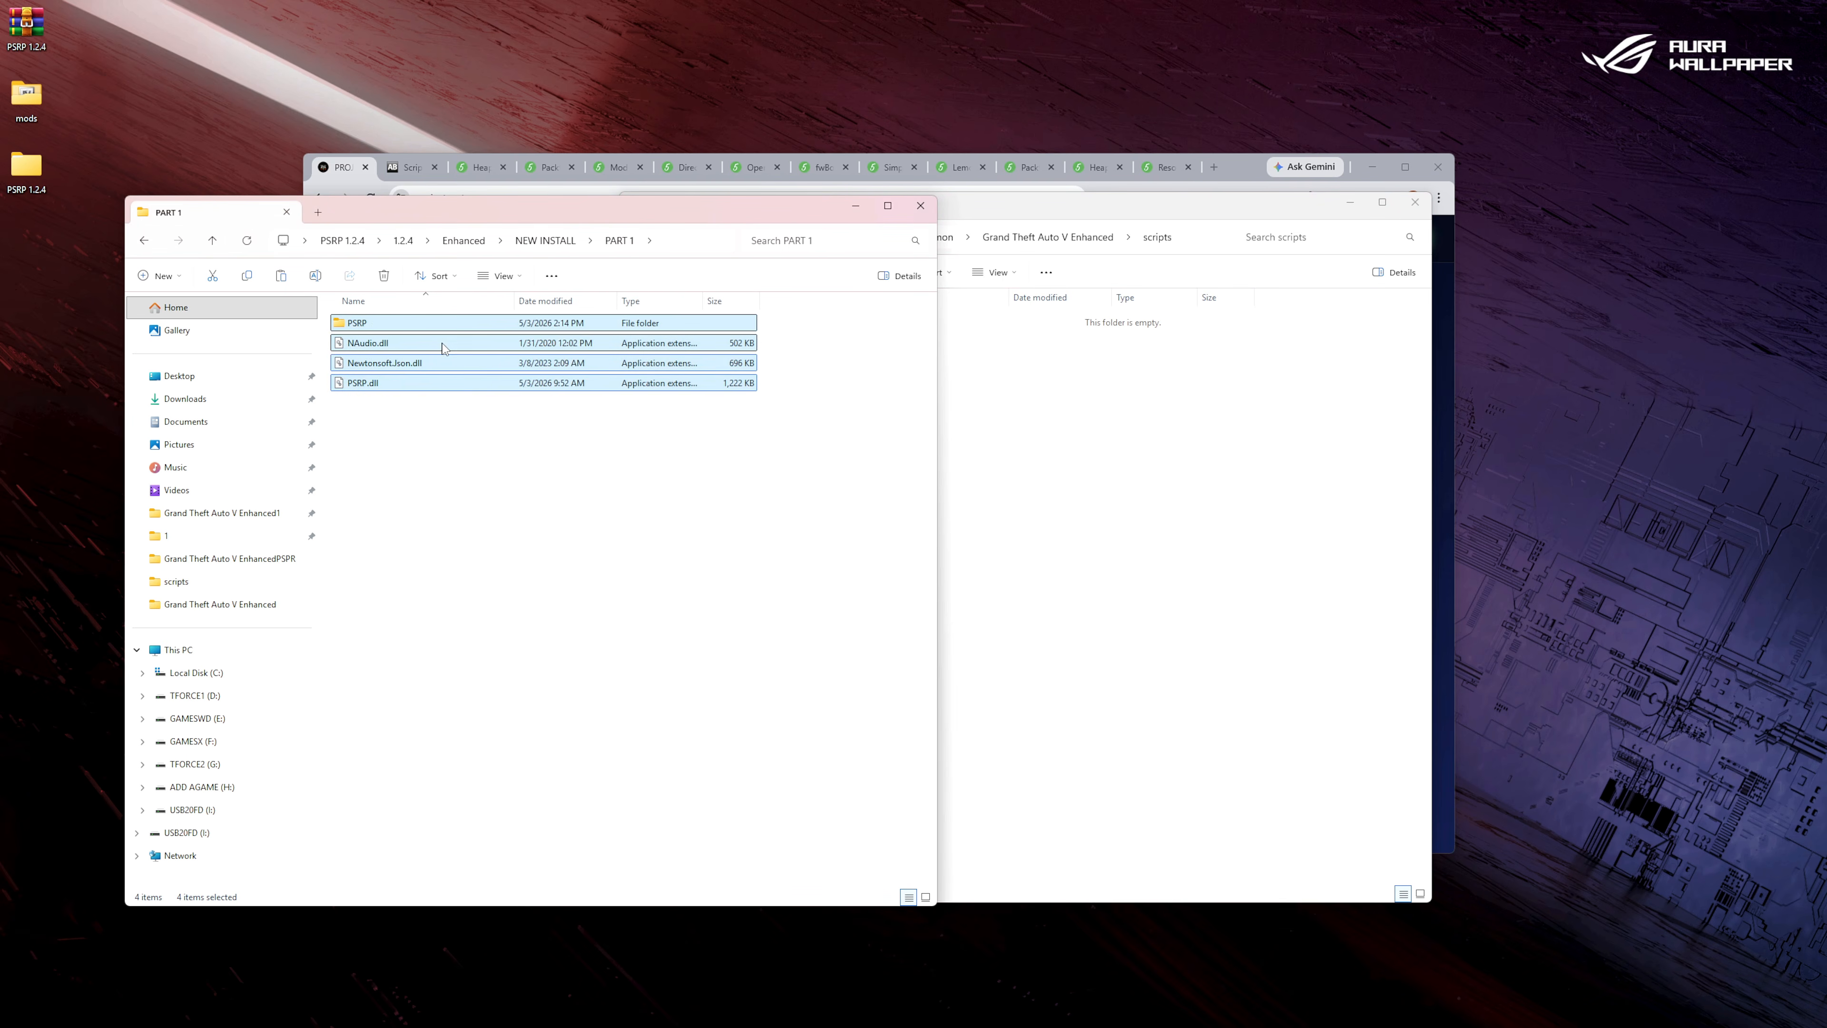
pyautogui.rightClick(1079, 406)
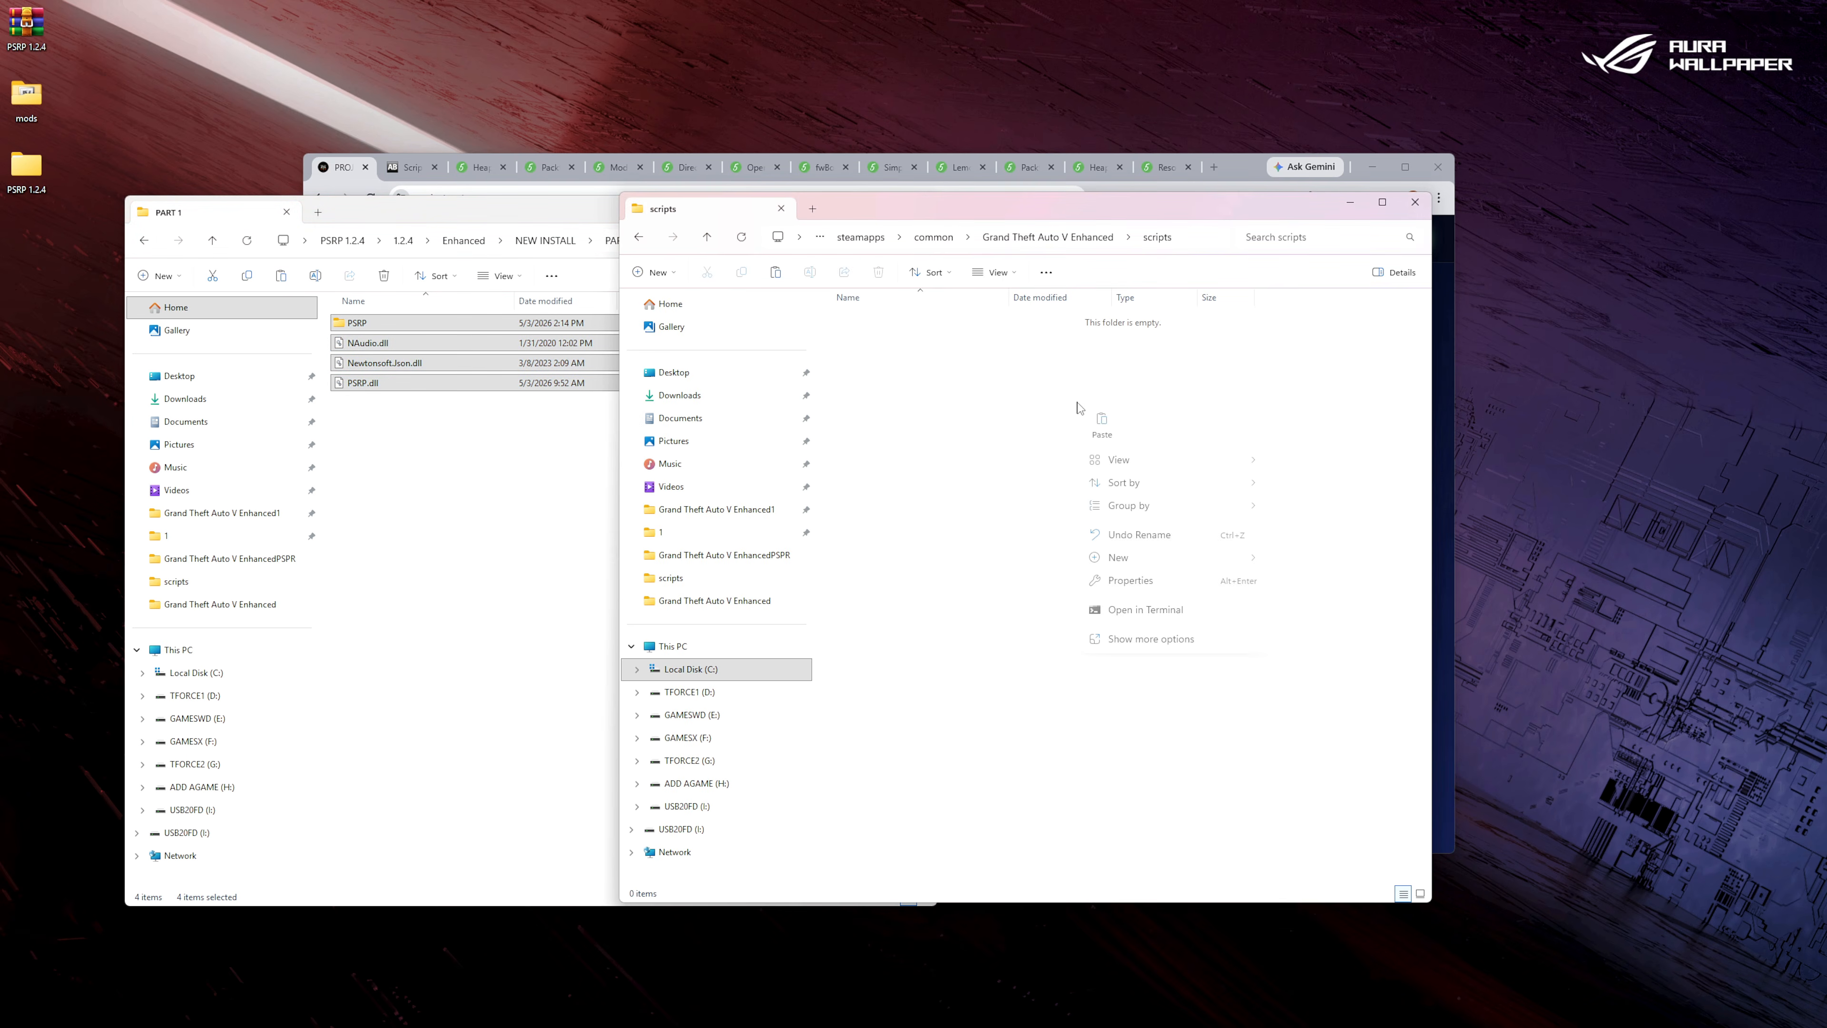
pyautogui.click(1101, 424)
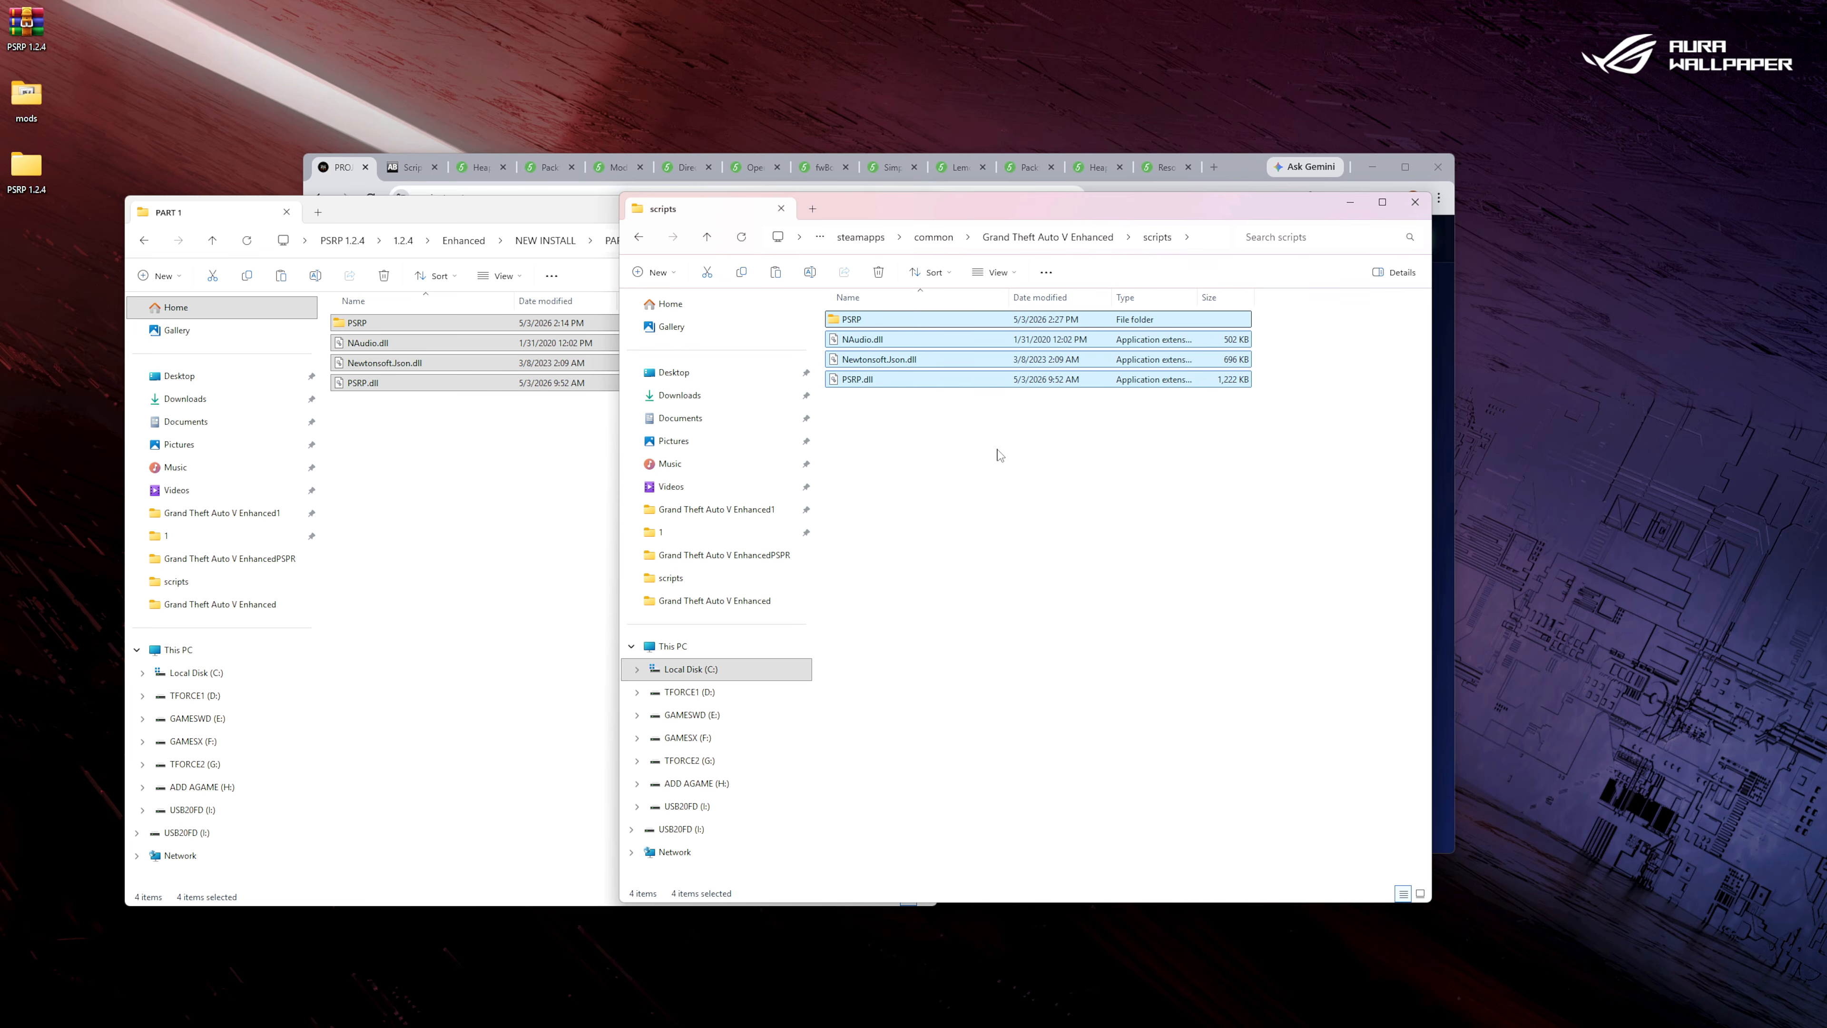
pyautogui.click(983, 453)
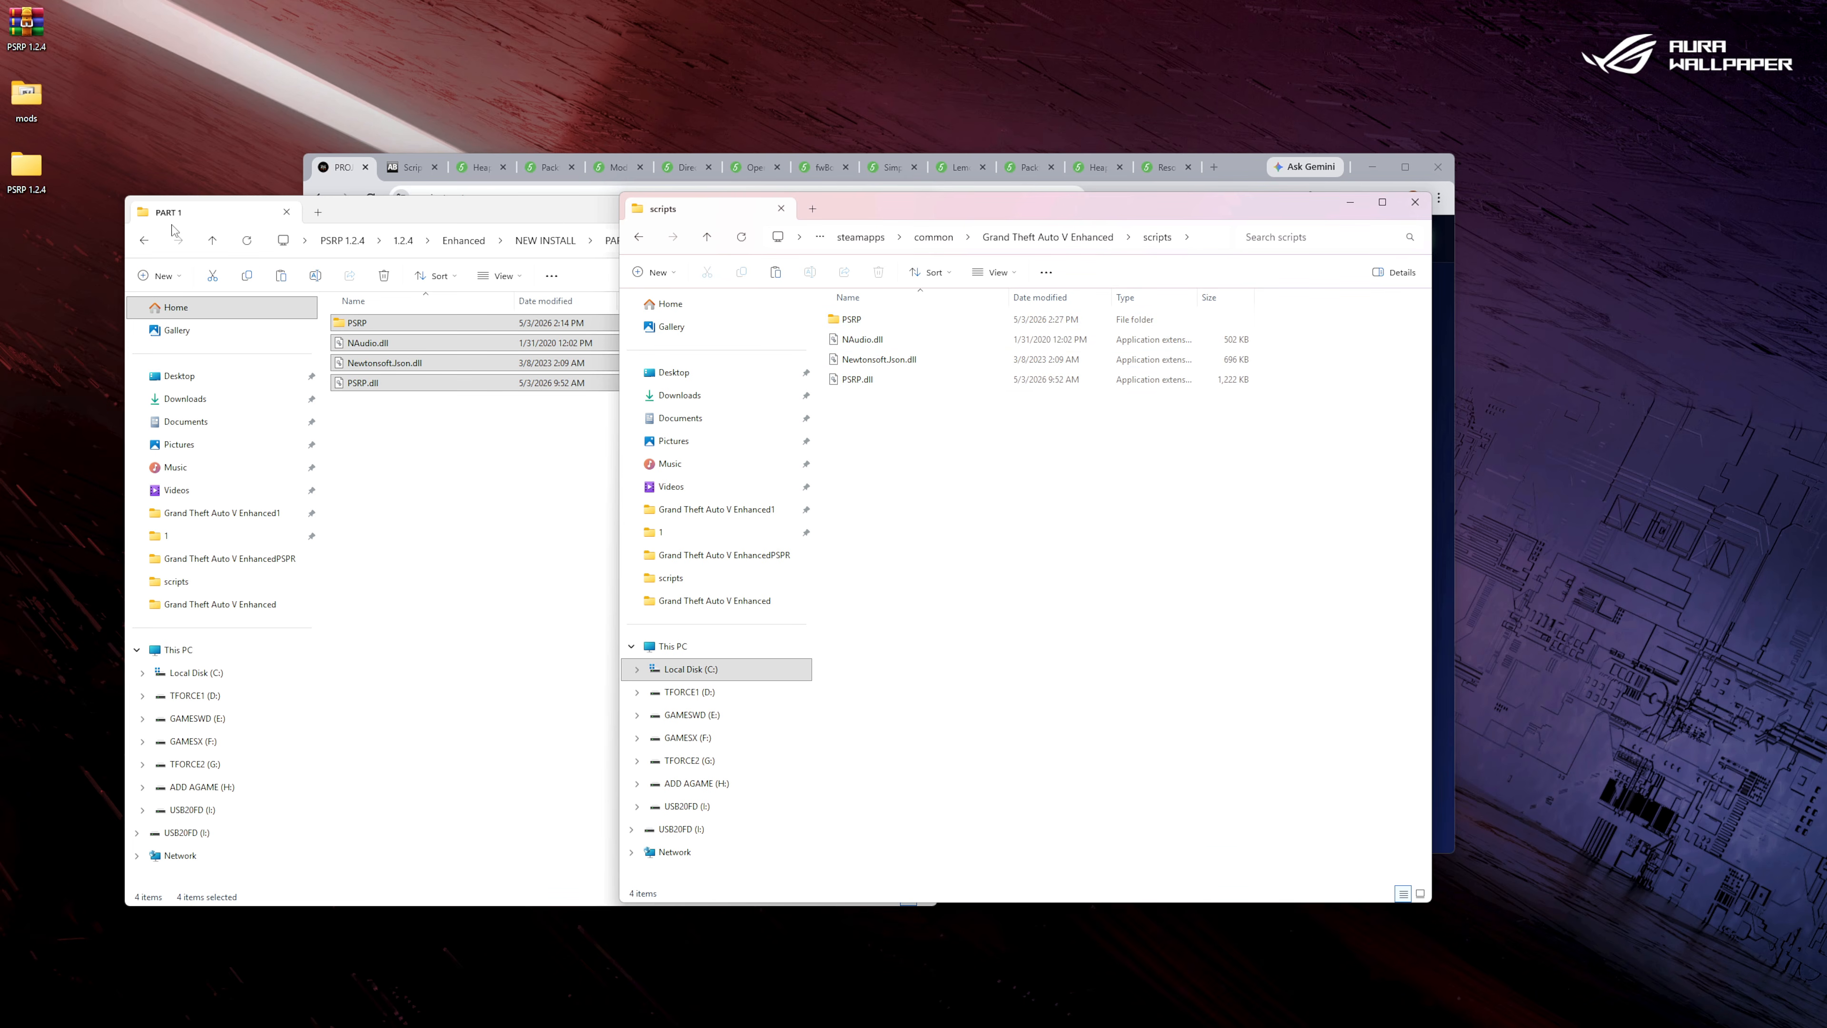
# Return the mod package window to NEW INSTALL, minimize it, and open the License text file in the scripts folder's PSRP subfolder.
pyautogui.click(143, 240)
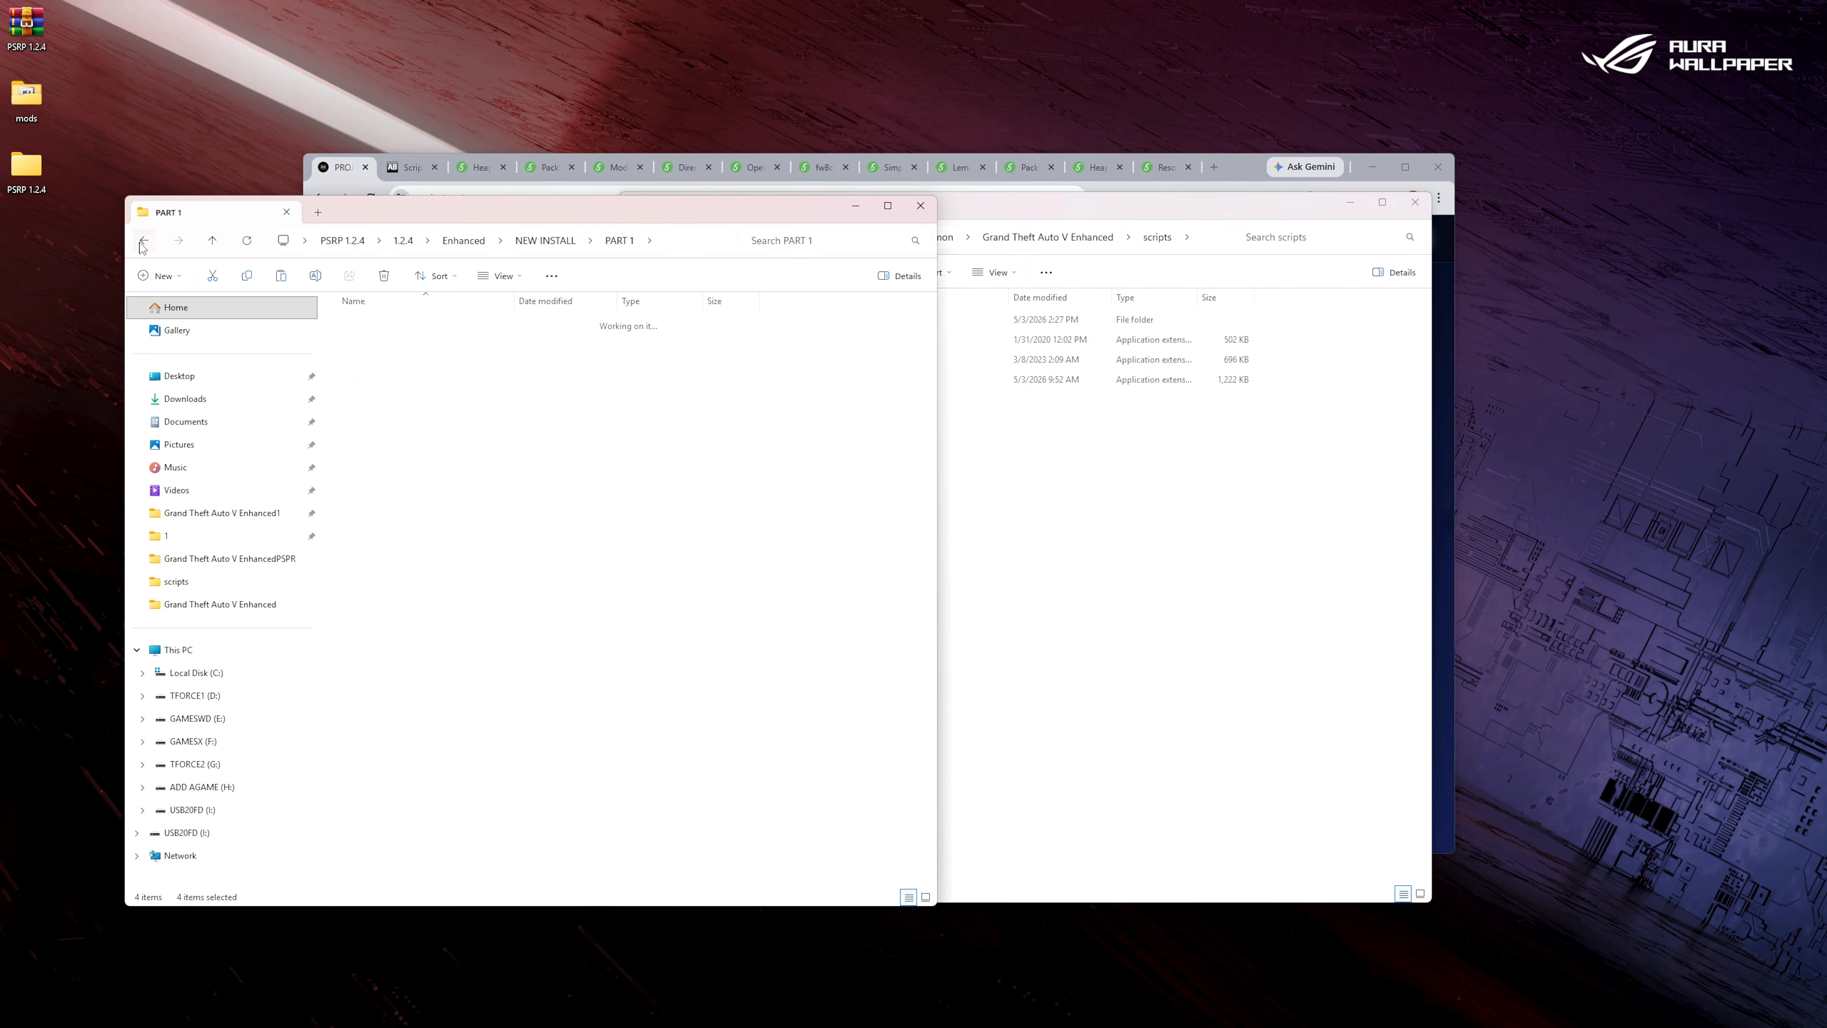
pyautogui.click(855, 207)
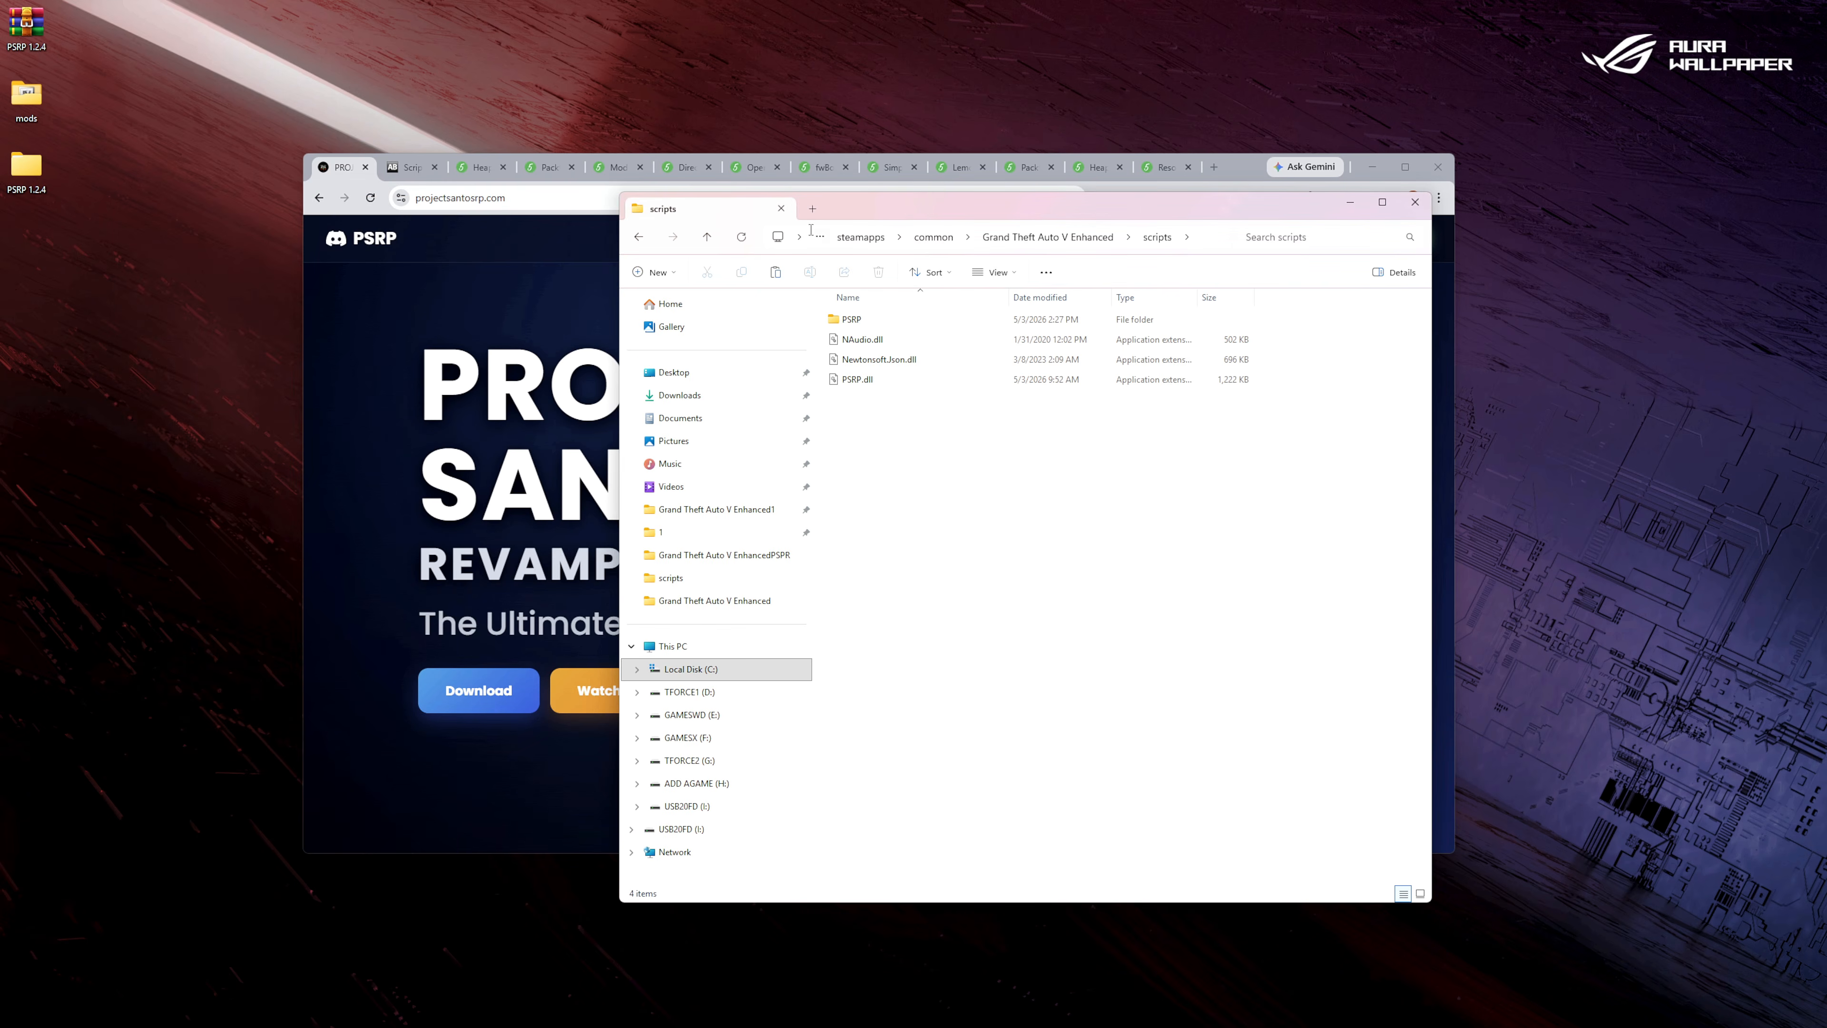
pyautogui.doubleClick(852, 320)
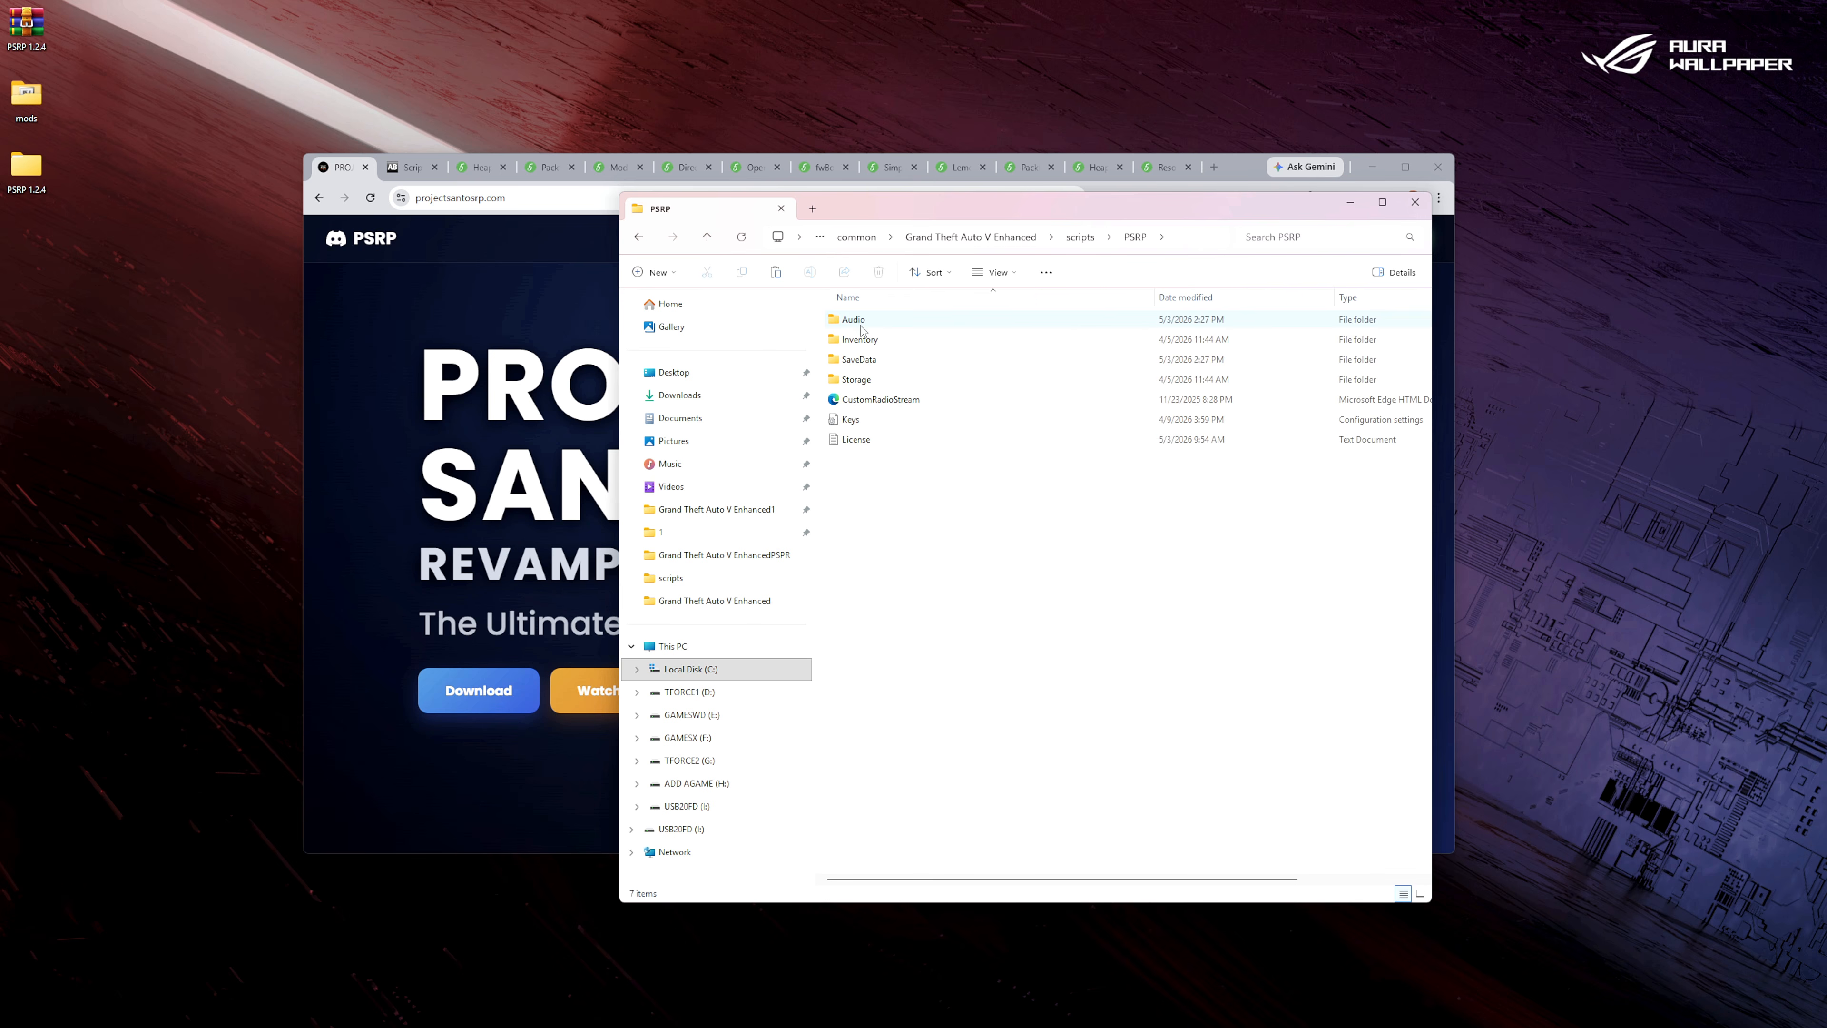
pyautogui.doubleClick(860, 441)
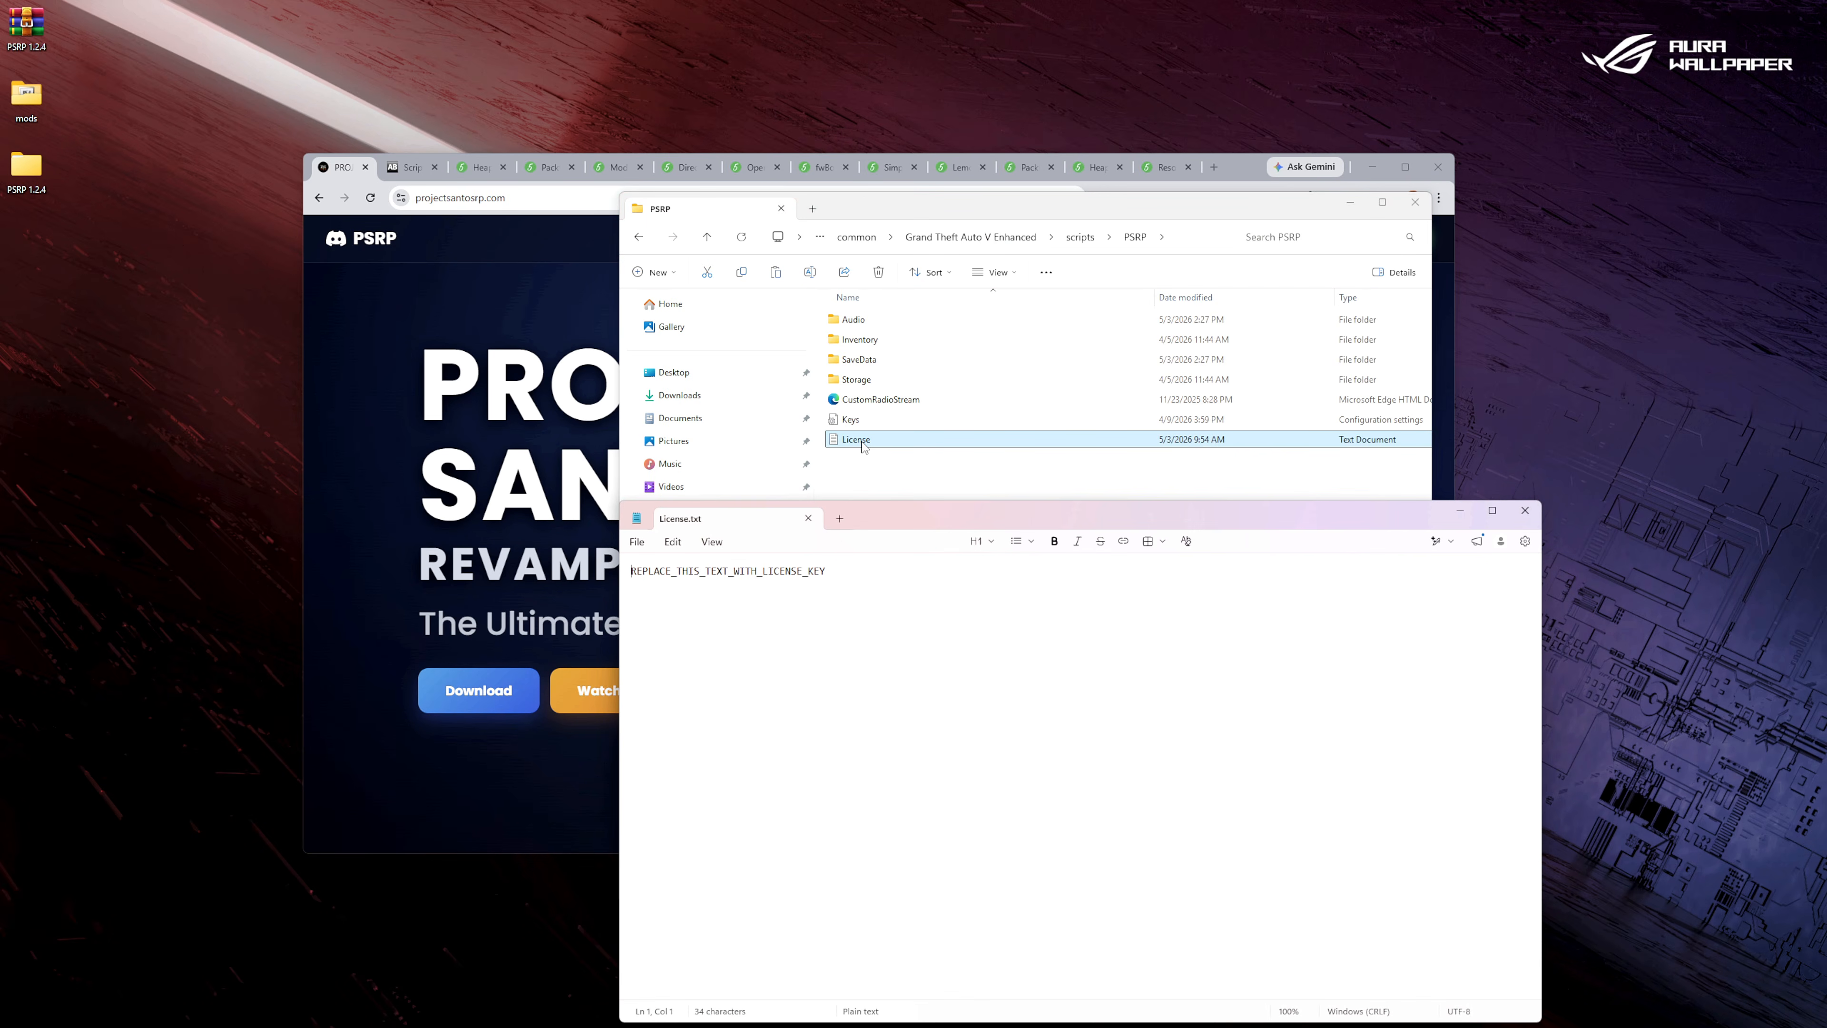
pyautogui.moveTo(986, 517); pyautogui.dragTo(565, 420)
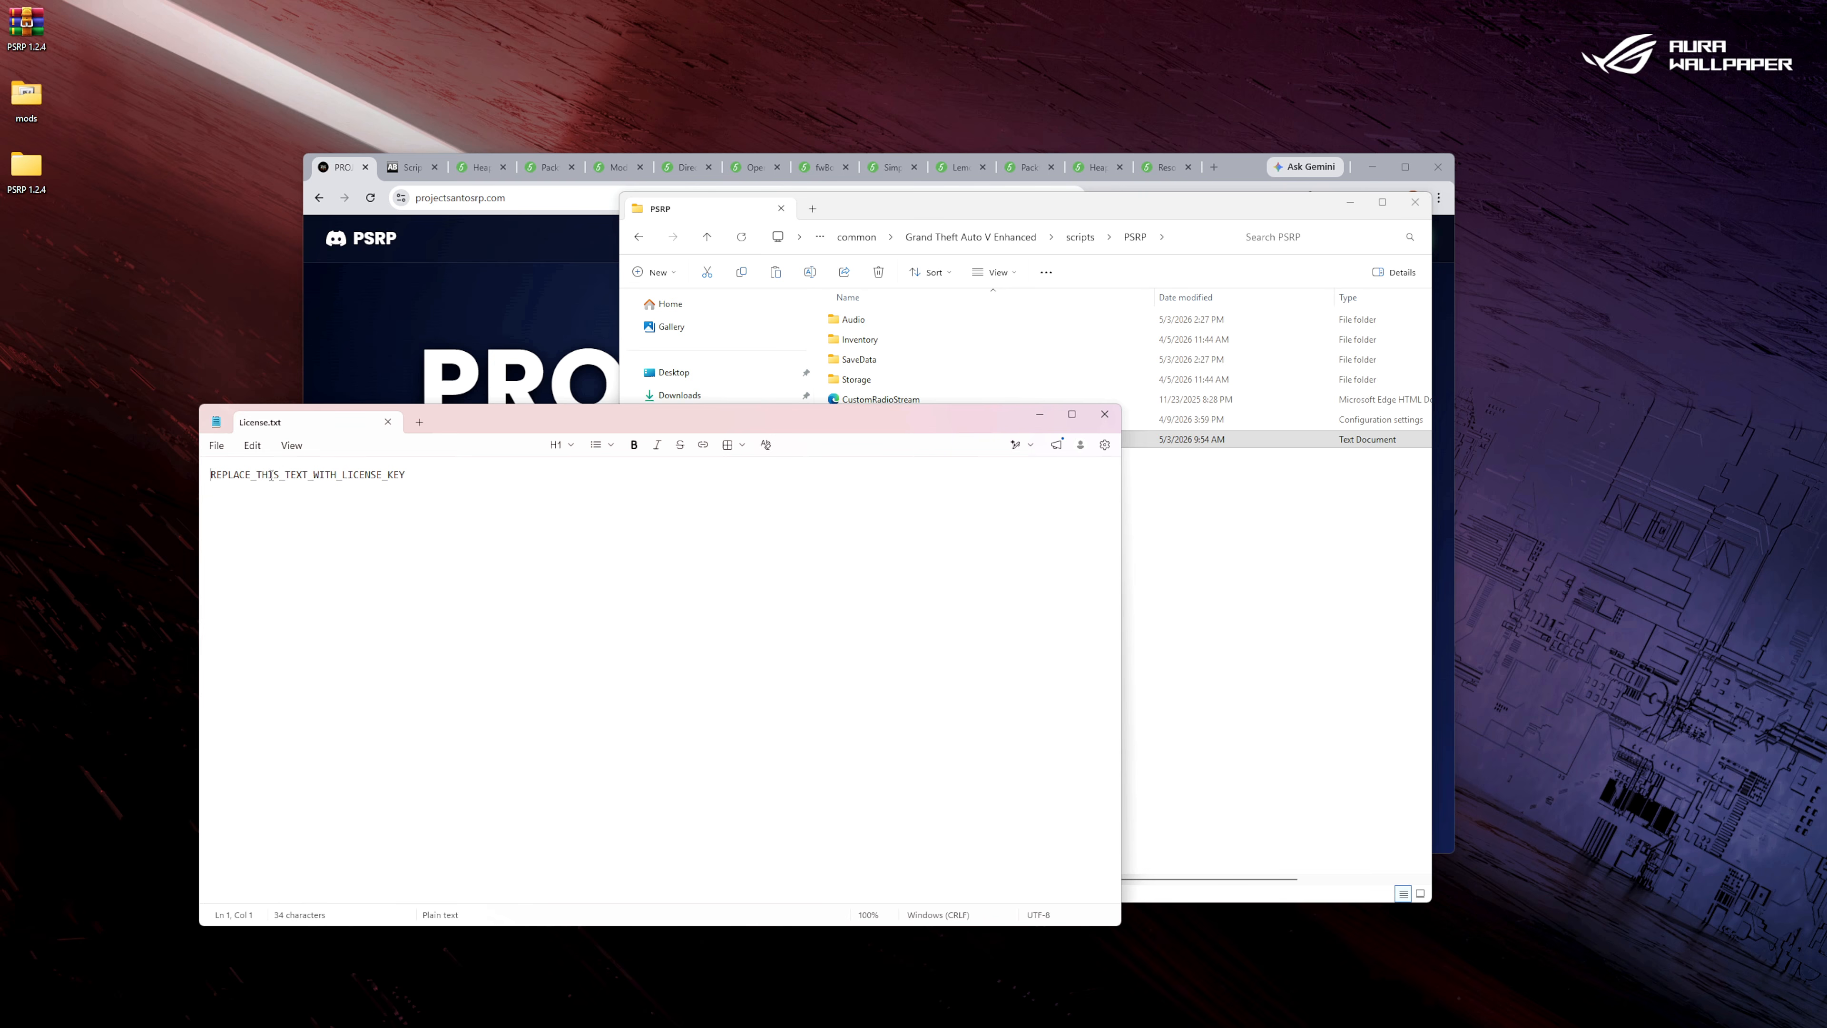
# Open the license portal from the Project Santos website, log in with Patreon, and allow PSRP access to the account.
pyautogui.click(407, 310)
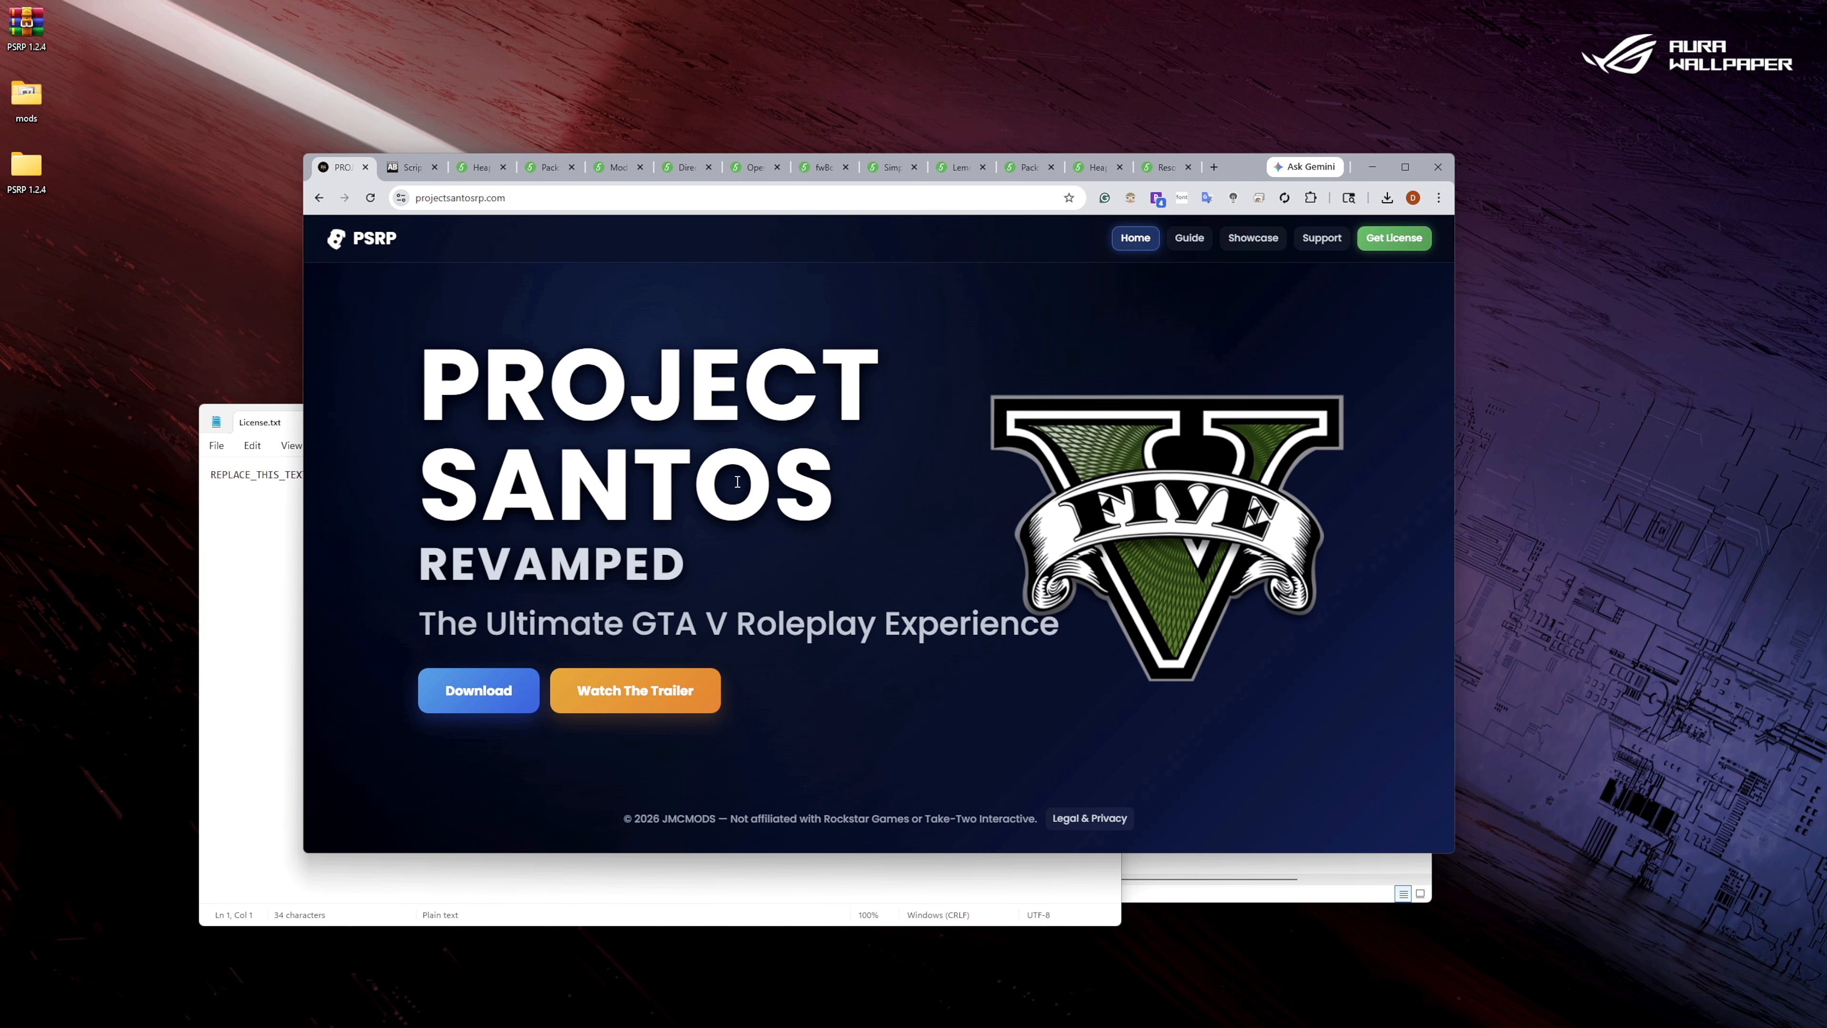
pyautogui.click(1393, 242)
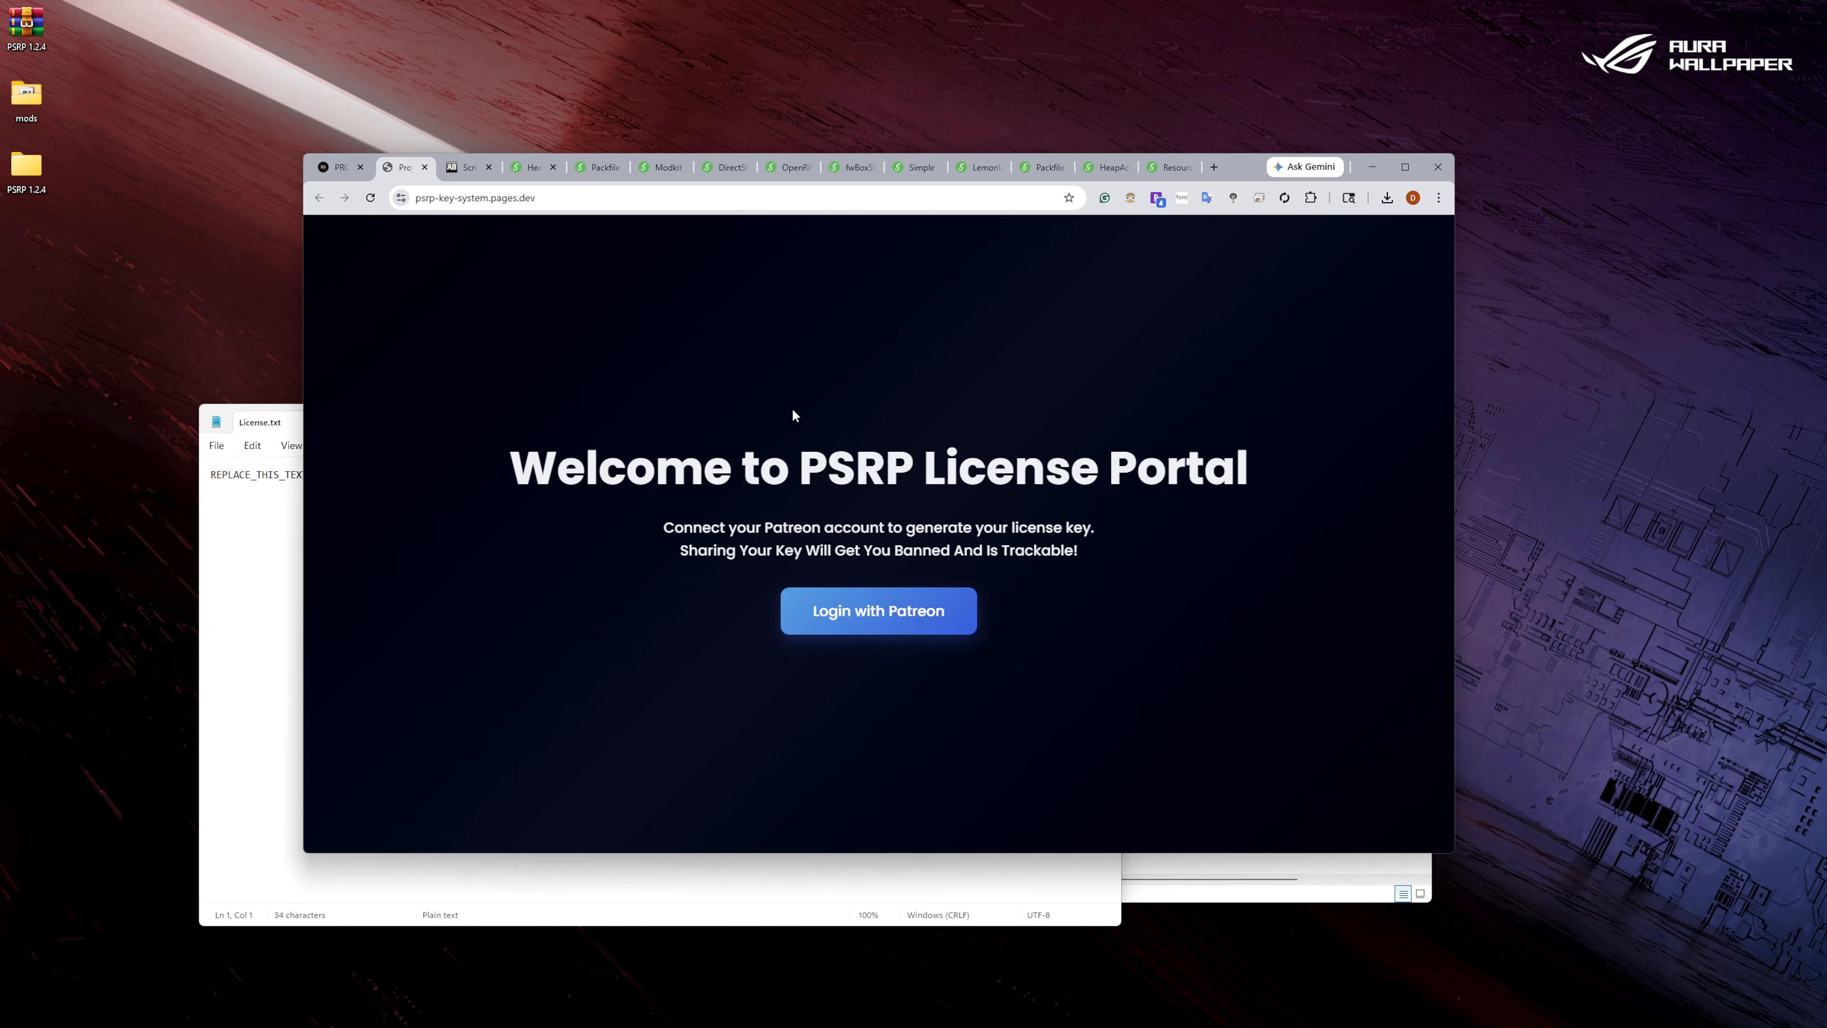
pyautogui.click(869, 617)
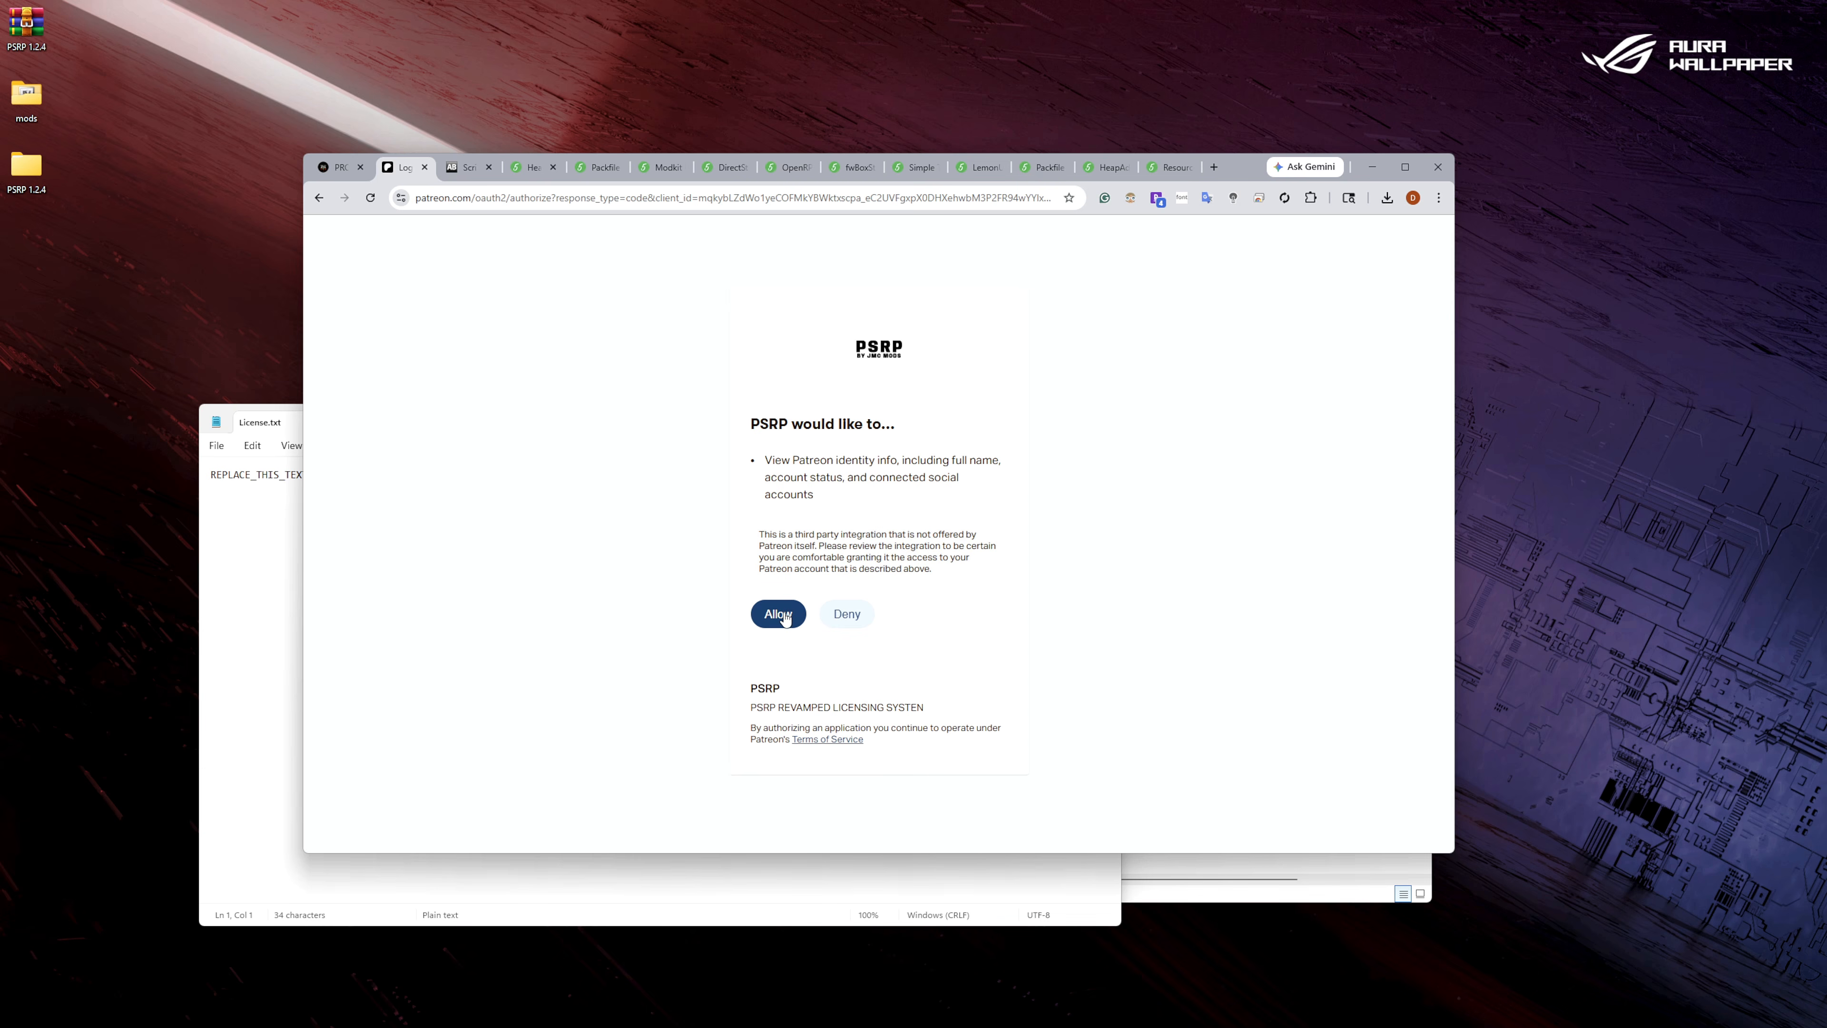
pyautogui.click(784, 620)
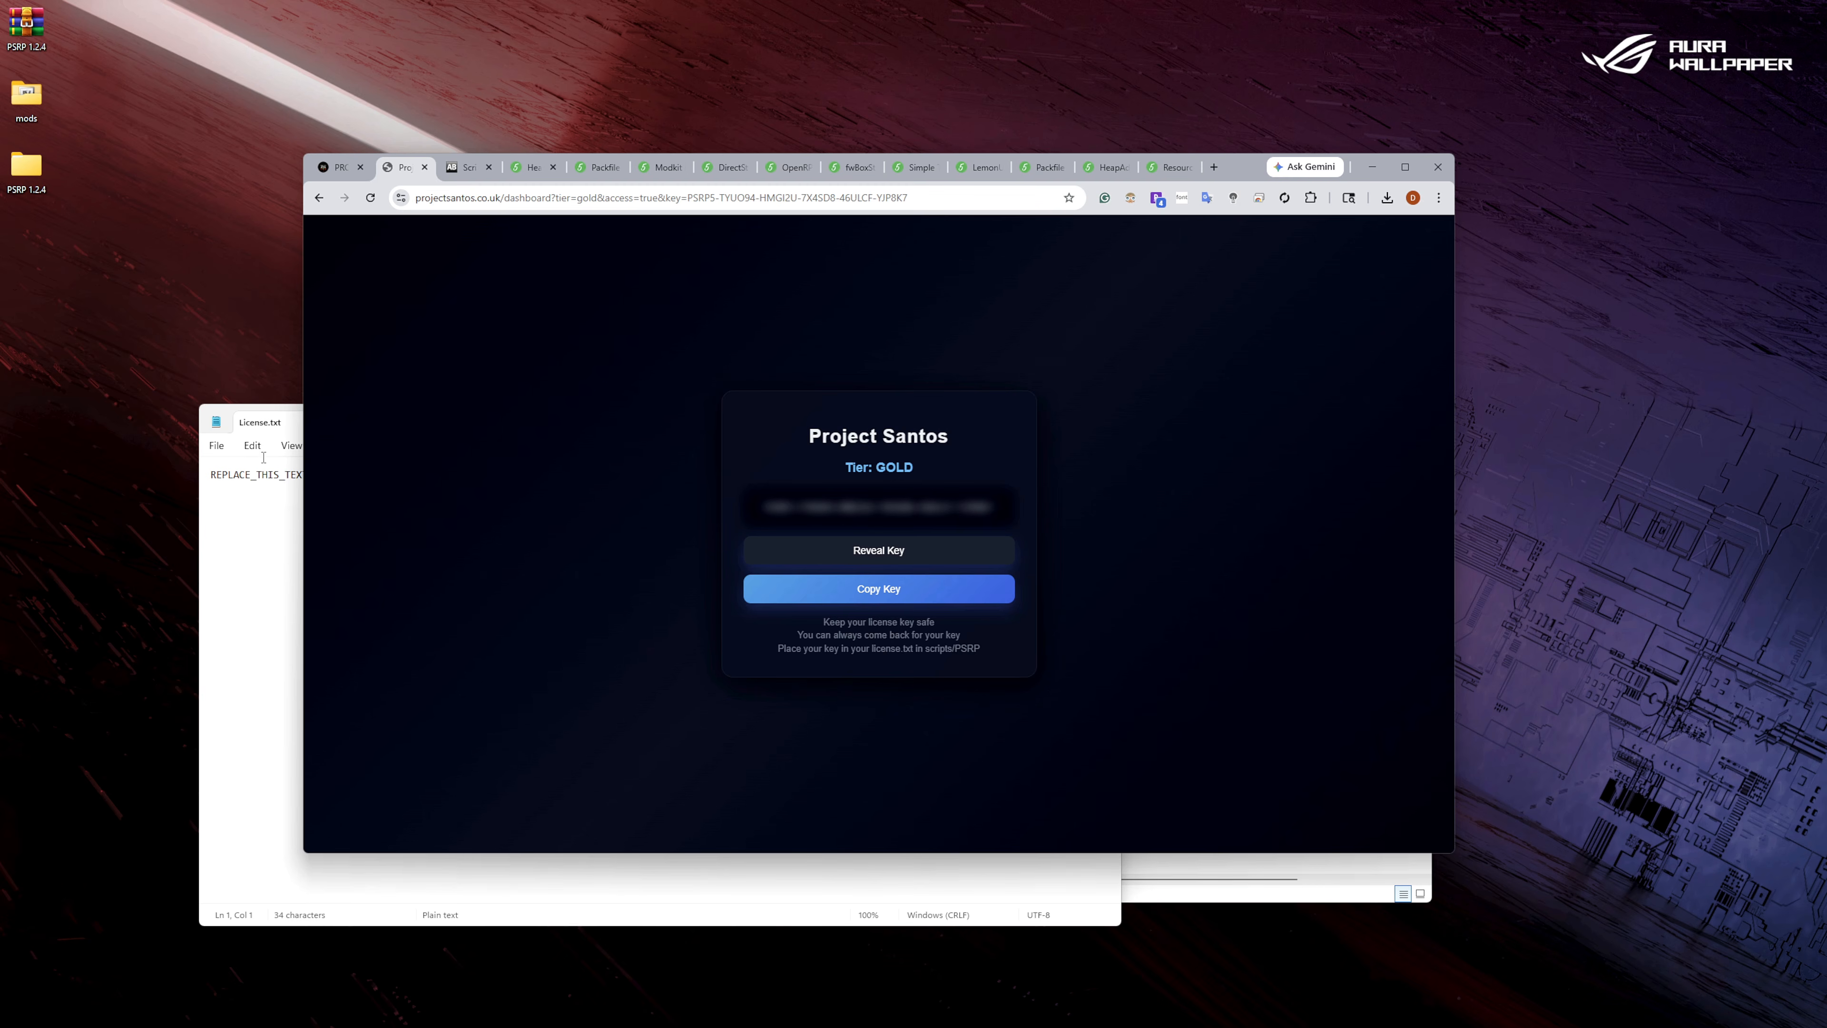
# Move the License text file window off the visible screen, back out of the license key page, and close the portal's browser tab.
pyautogui.click(271, 421)
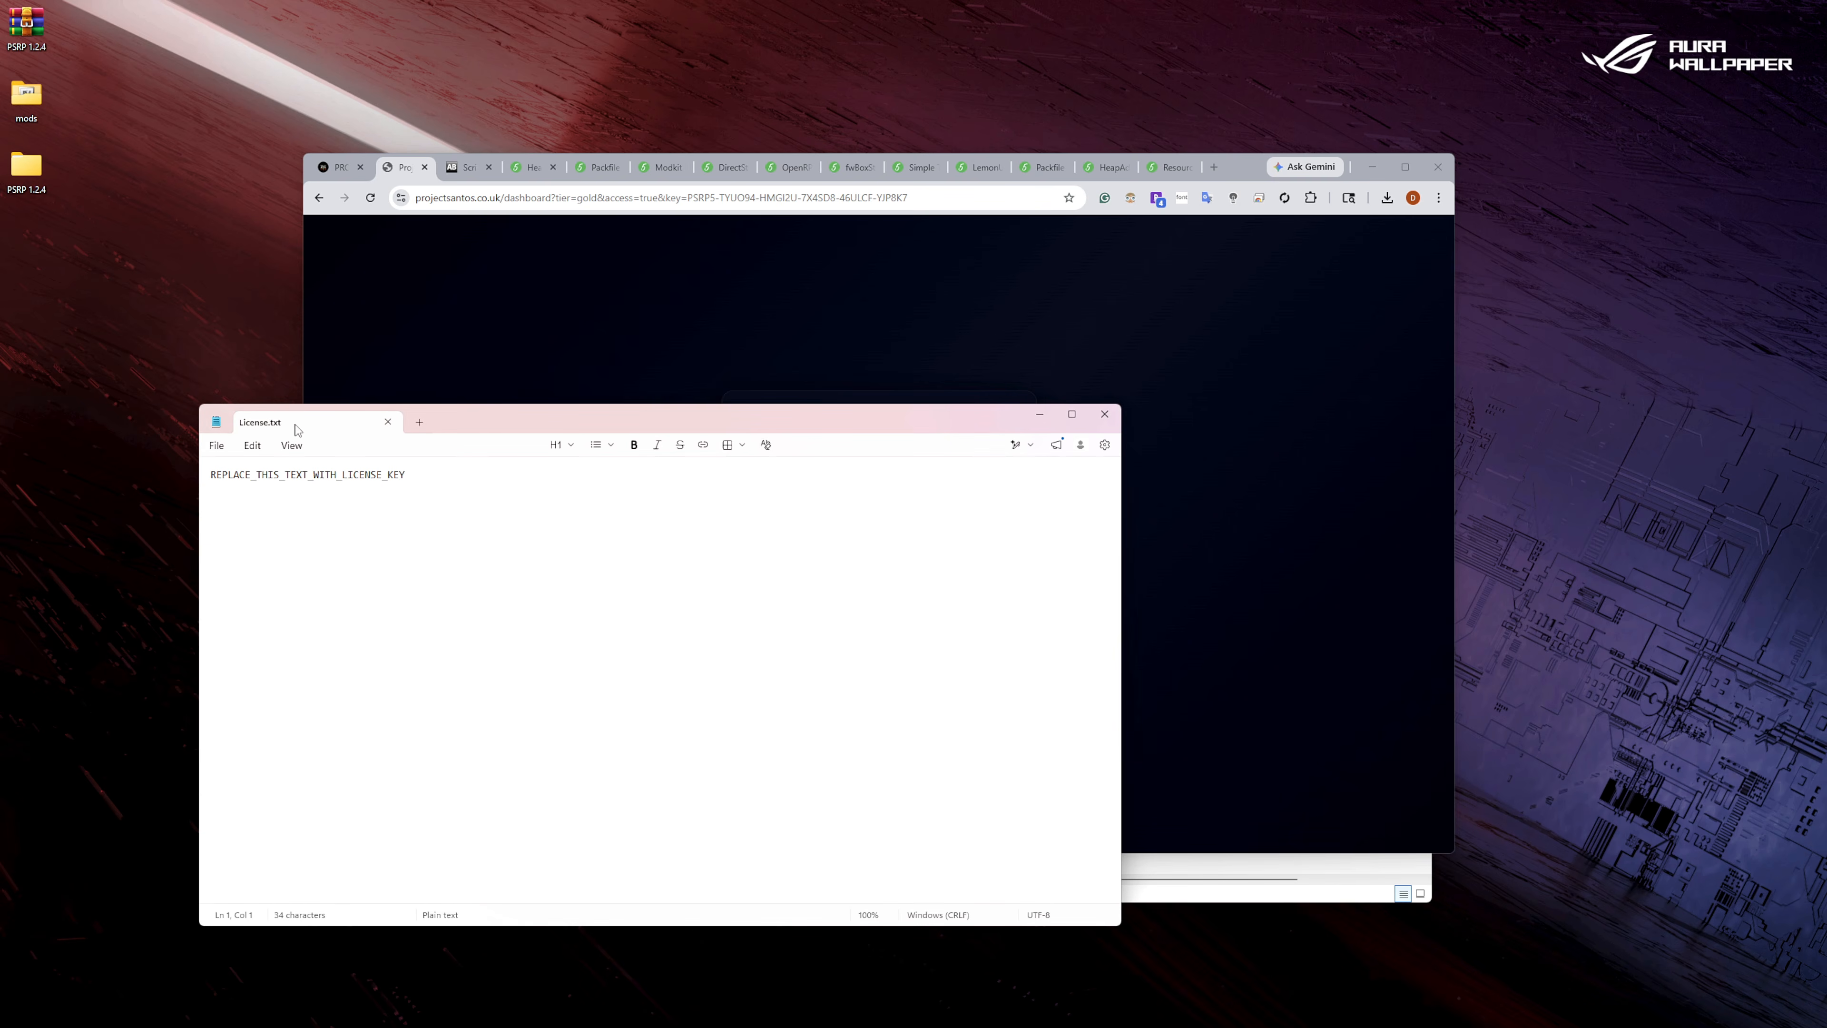
pyautogui.moveTo(472, 426); pyautogui.dragTo(1826, 458)
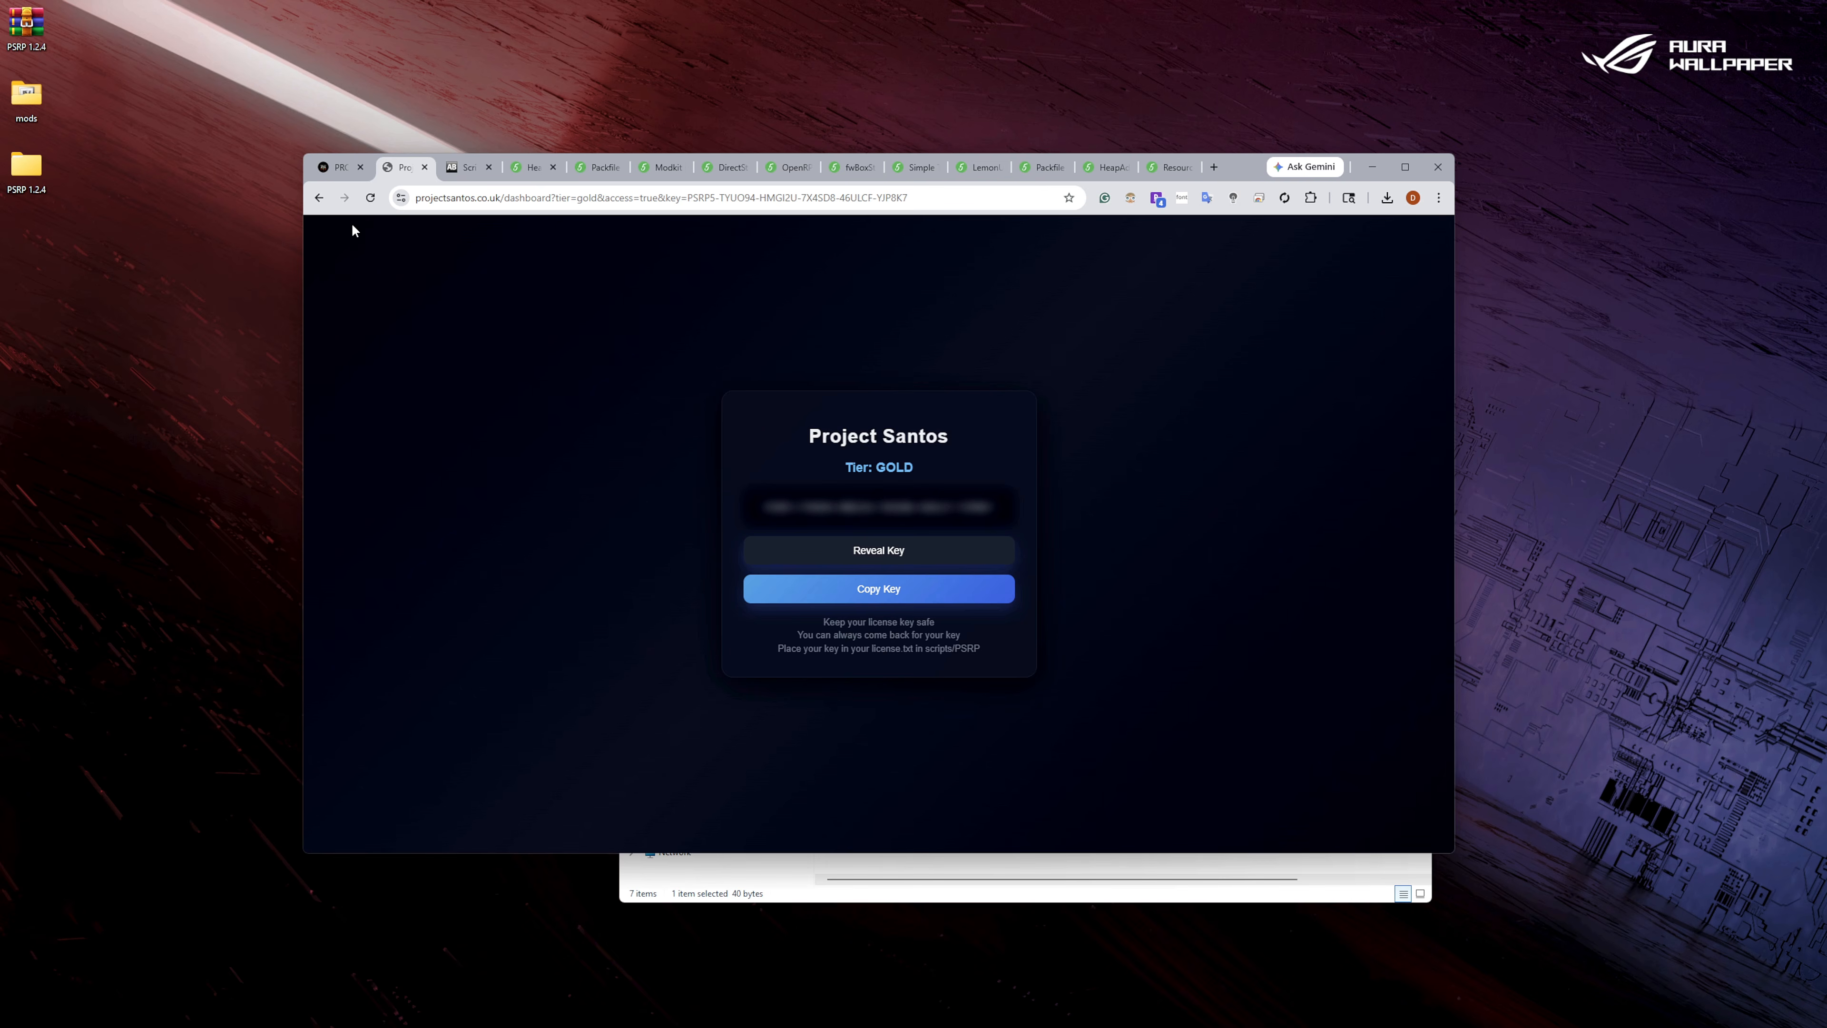
pyautogui.click(320, 203)
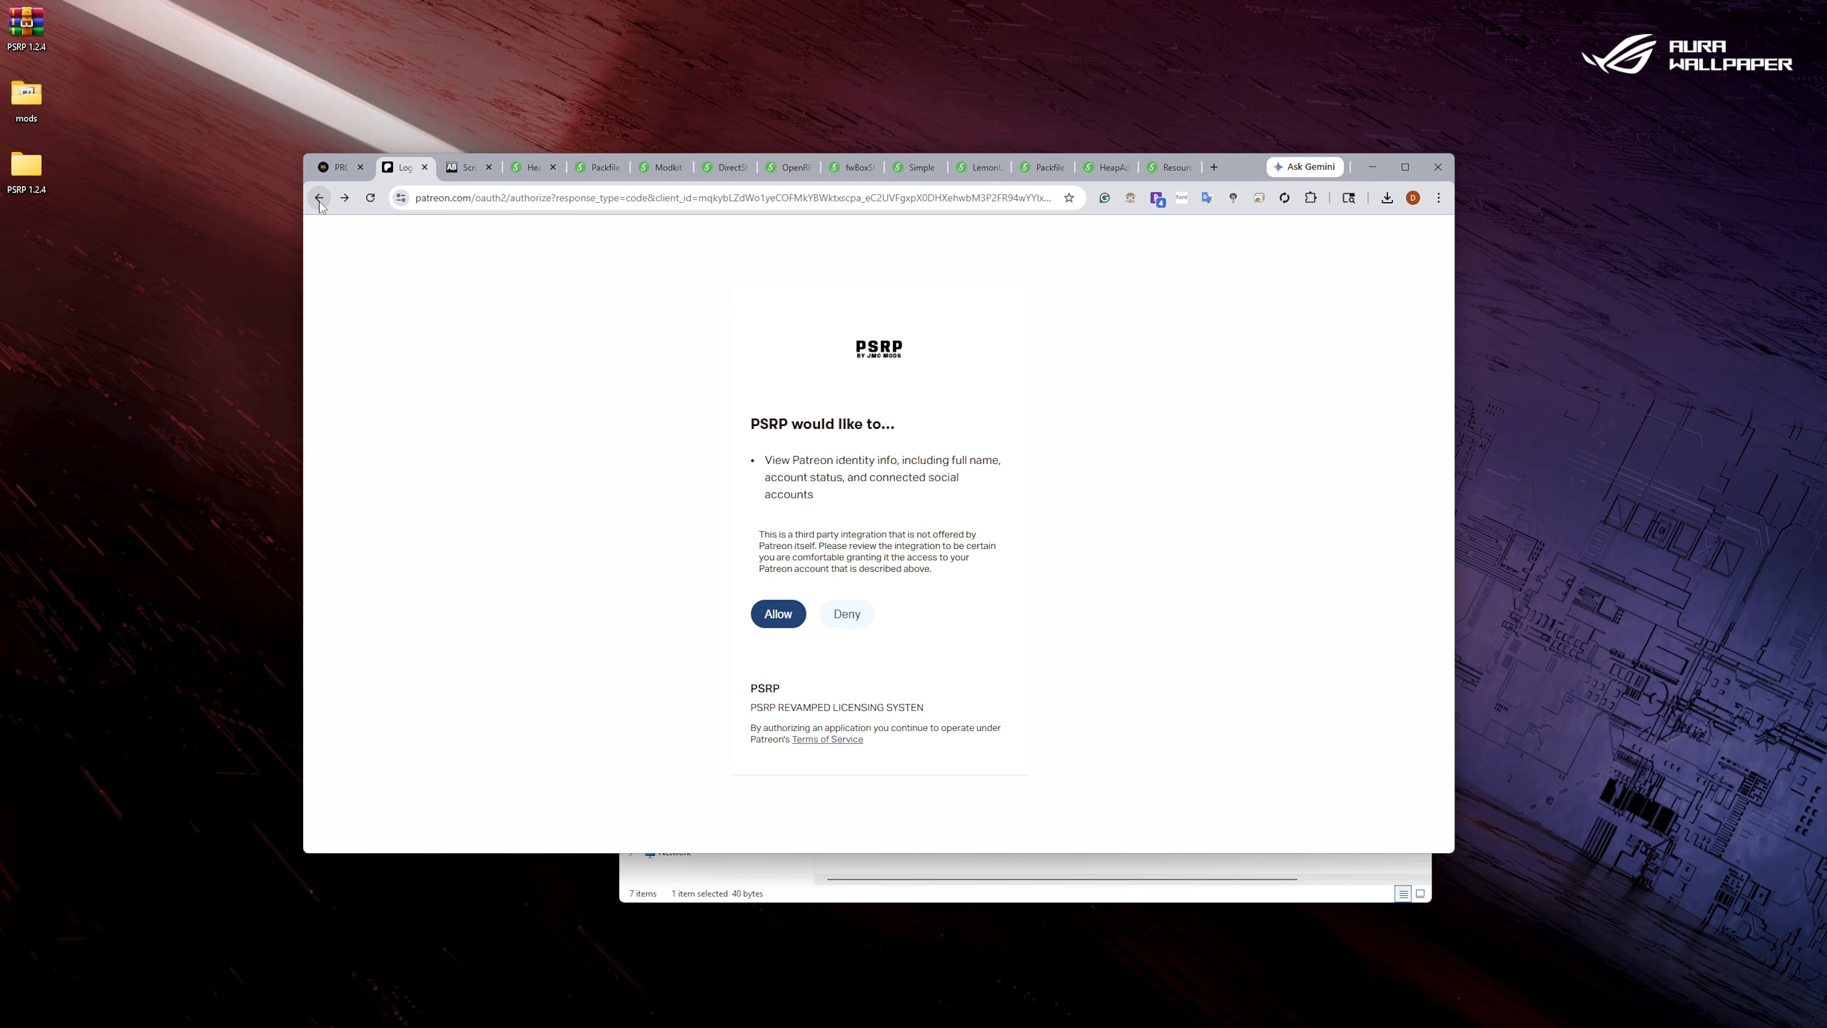
pyautogui.click(320, 204)
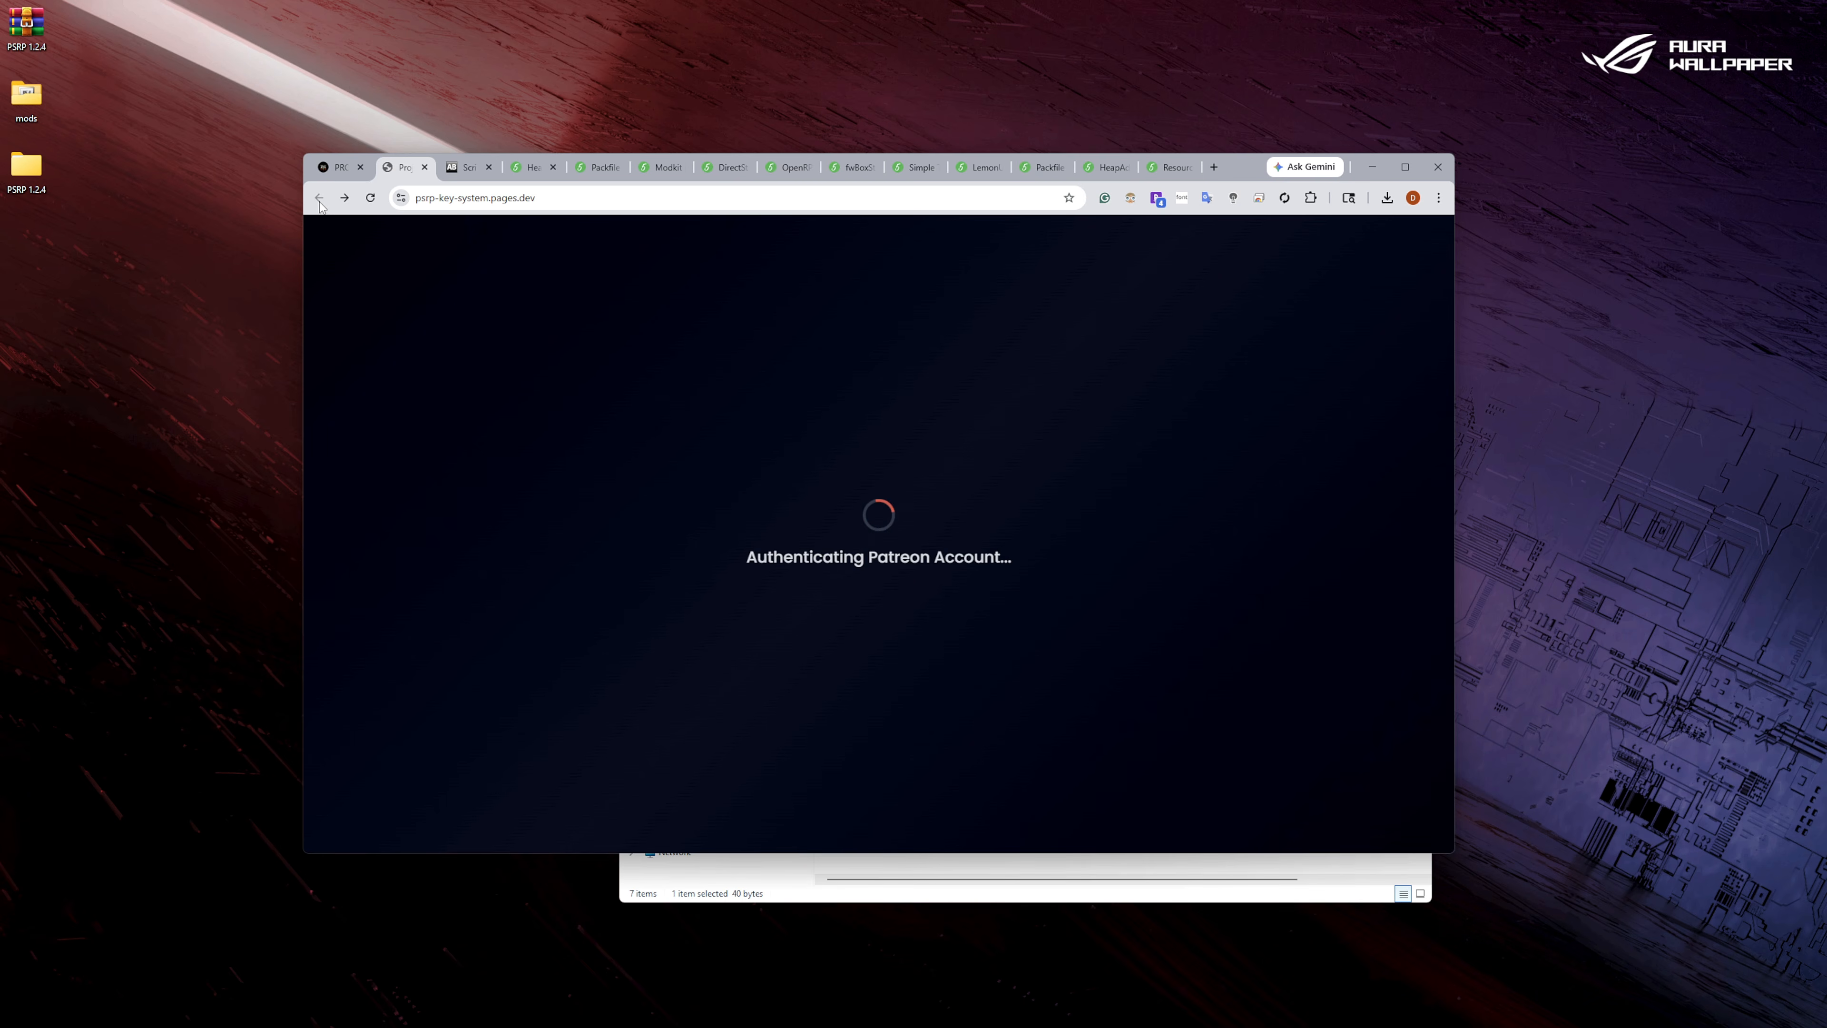
pyautogui.click(425, 167)
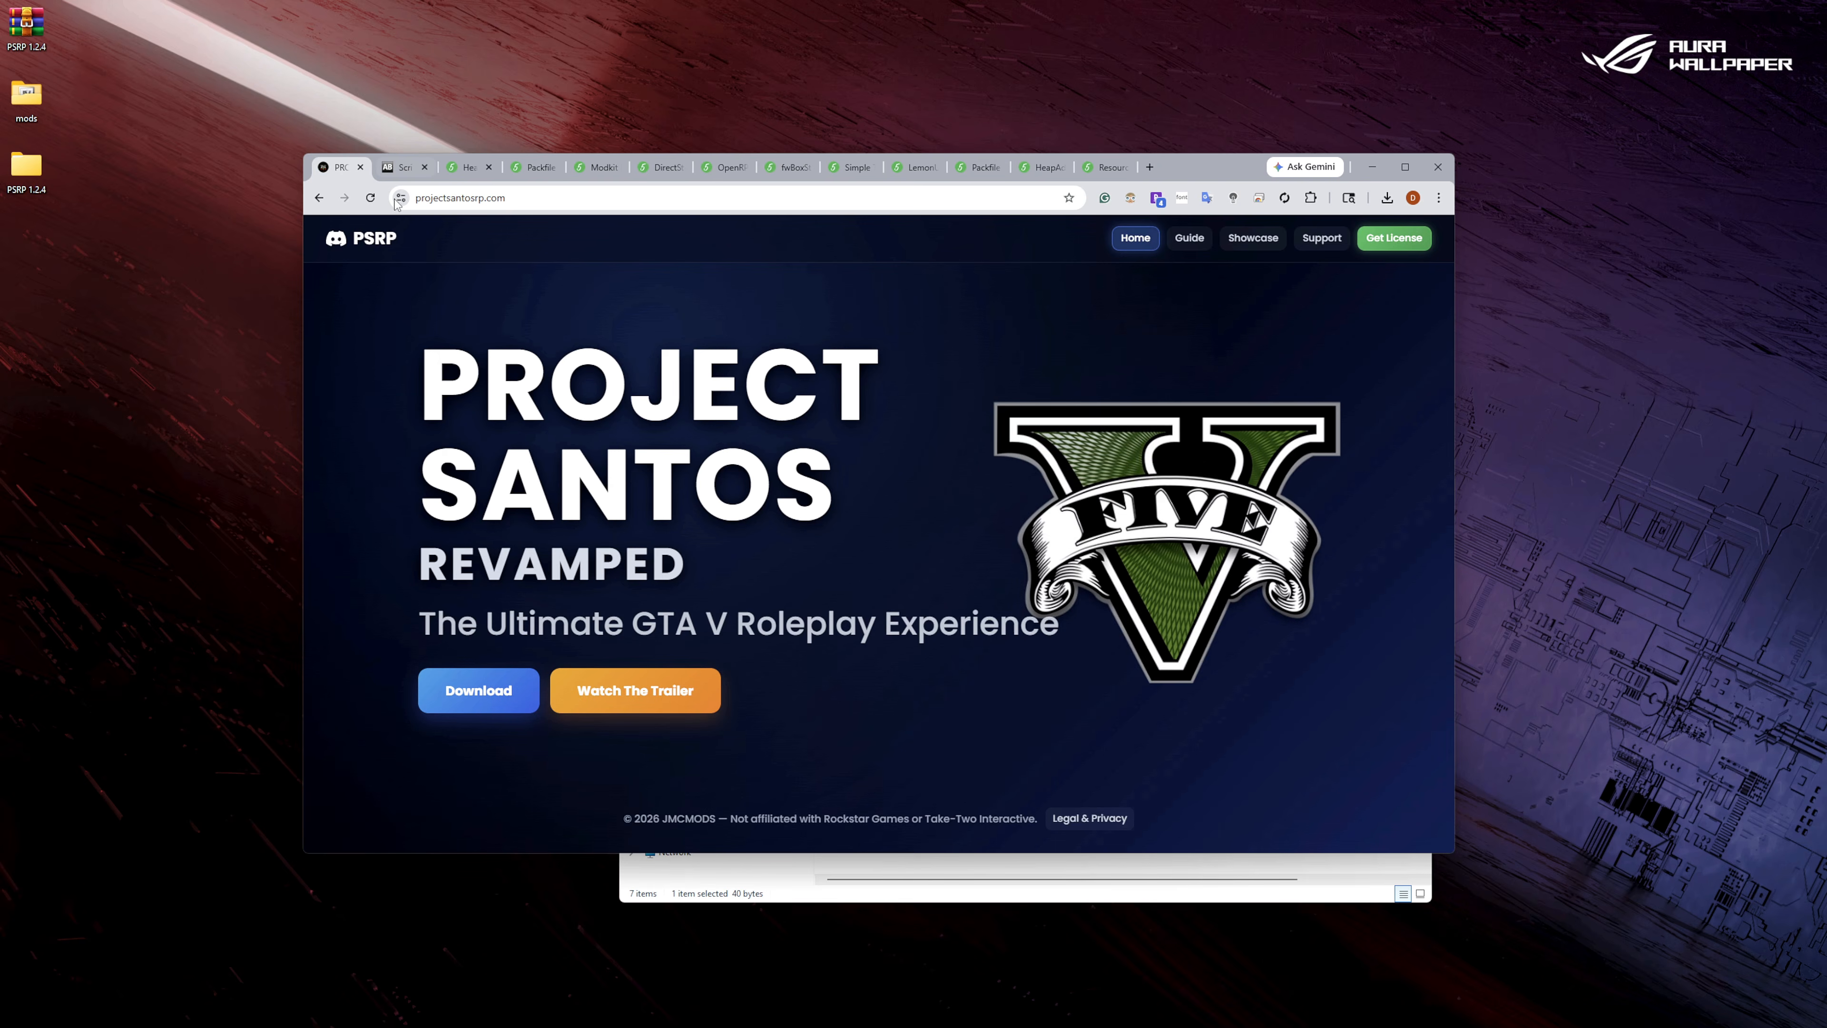
# Return the file window from the PSRP subfolder to the main Grand Theft Auto V Enhanced folder.
pyautogui.click(1119, 884)
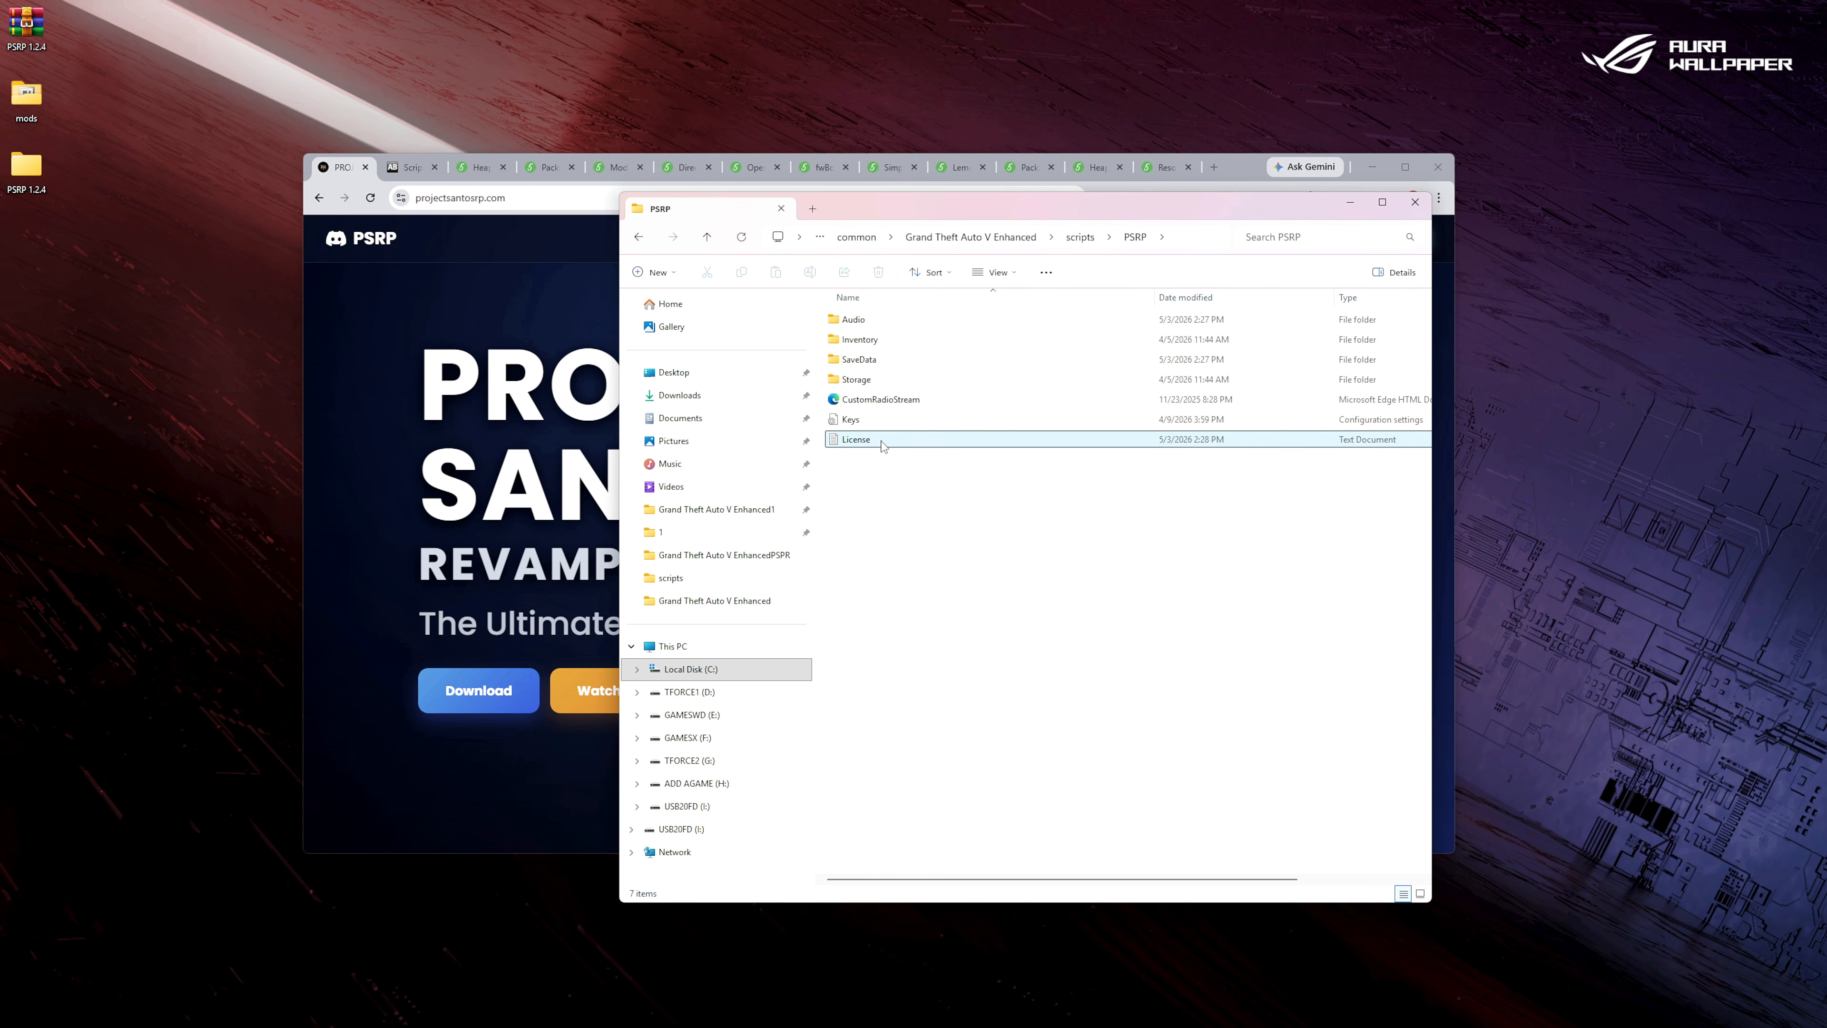
pyautogui.click(640, 238)
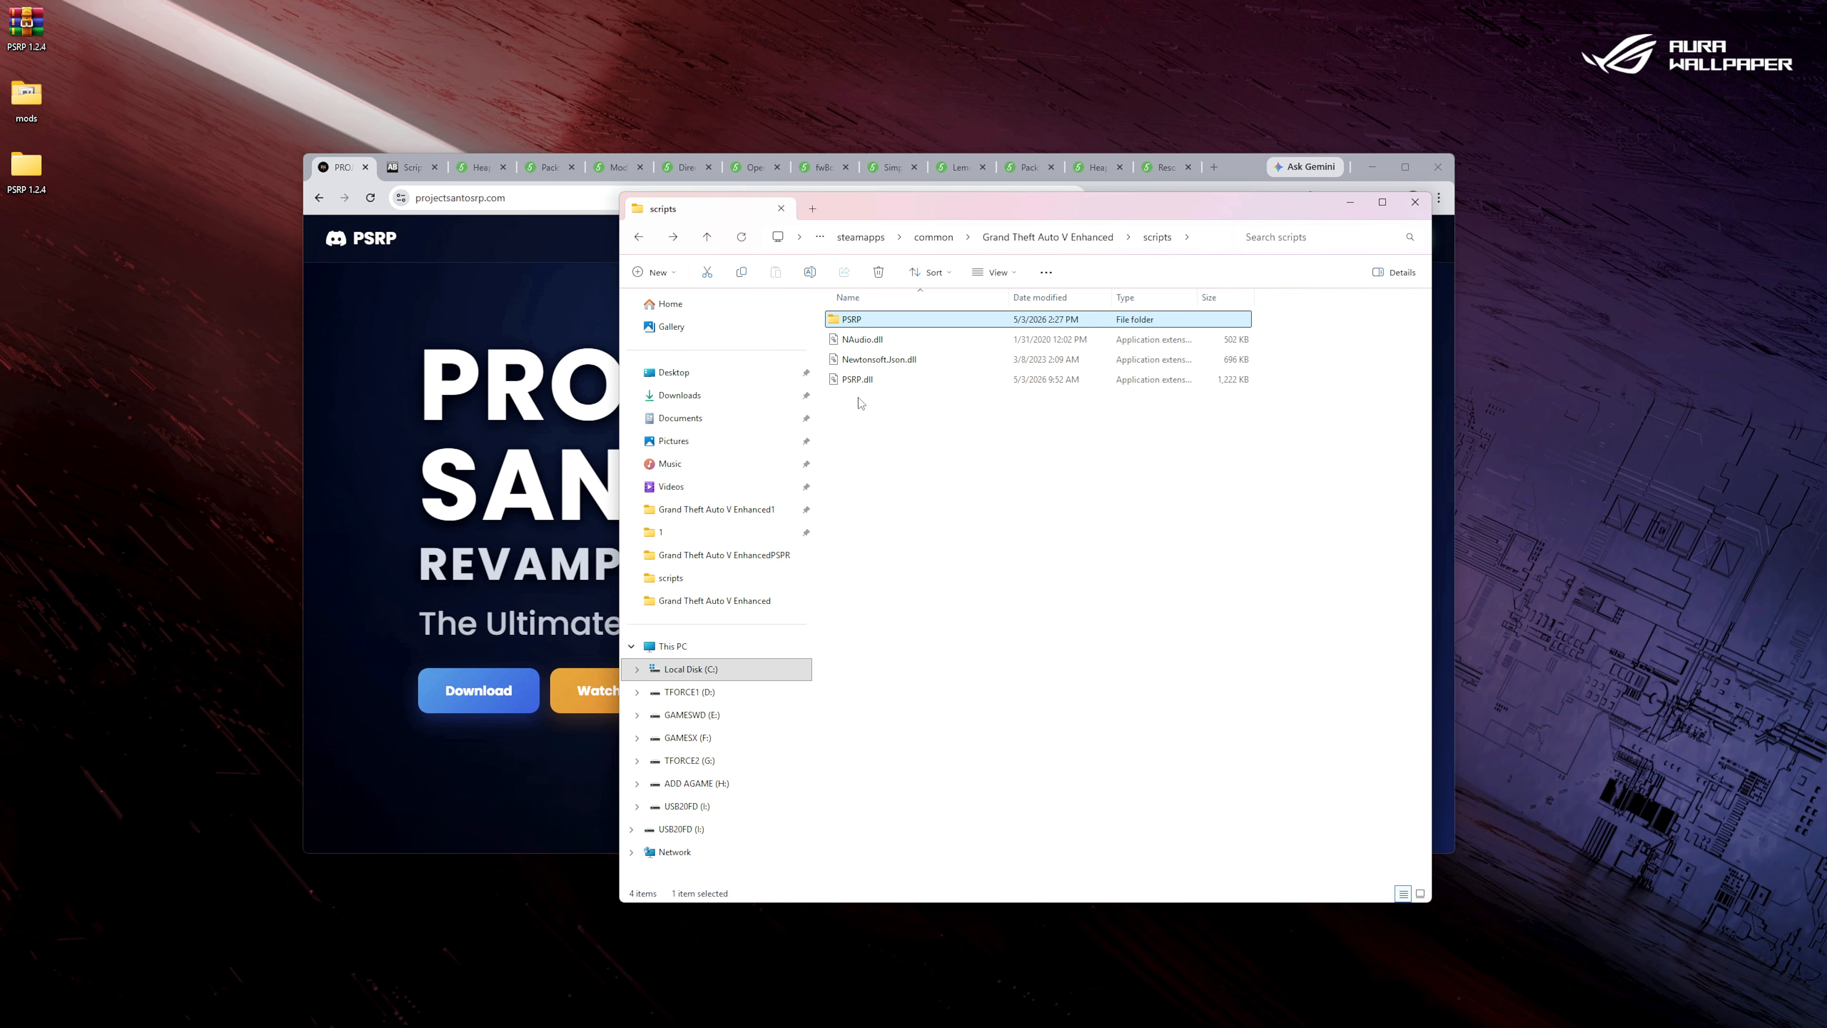
pyautogui.click(639, 238)
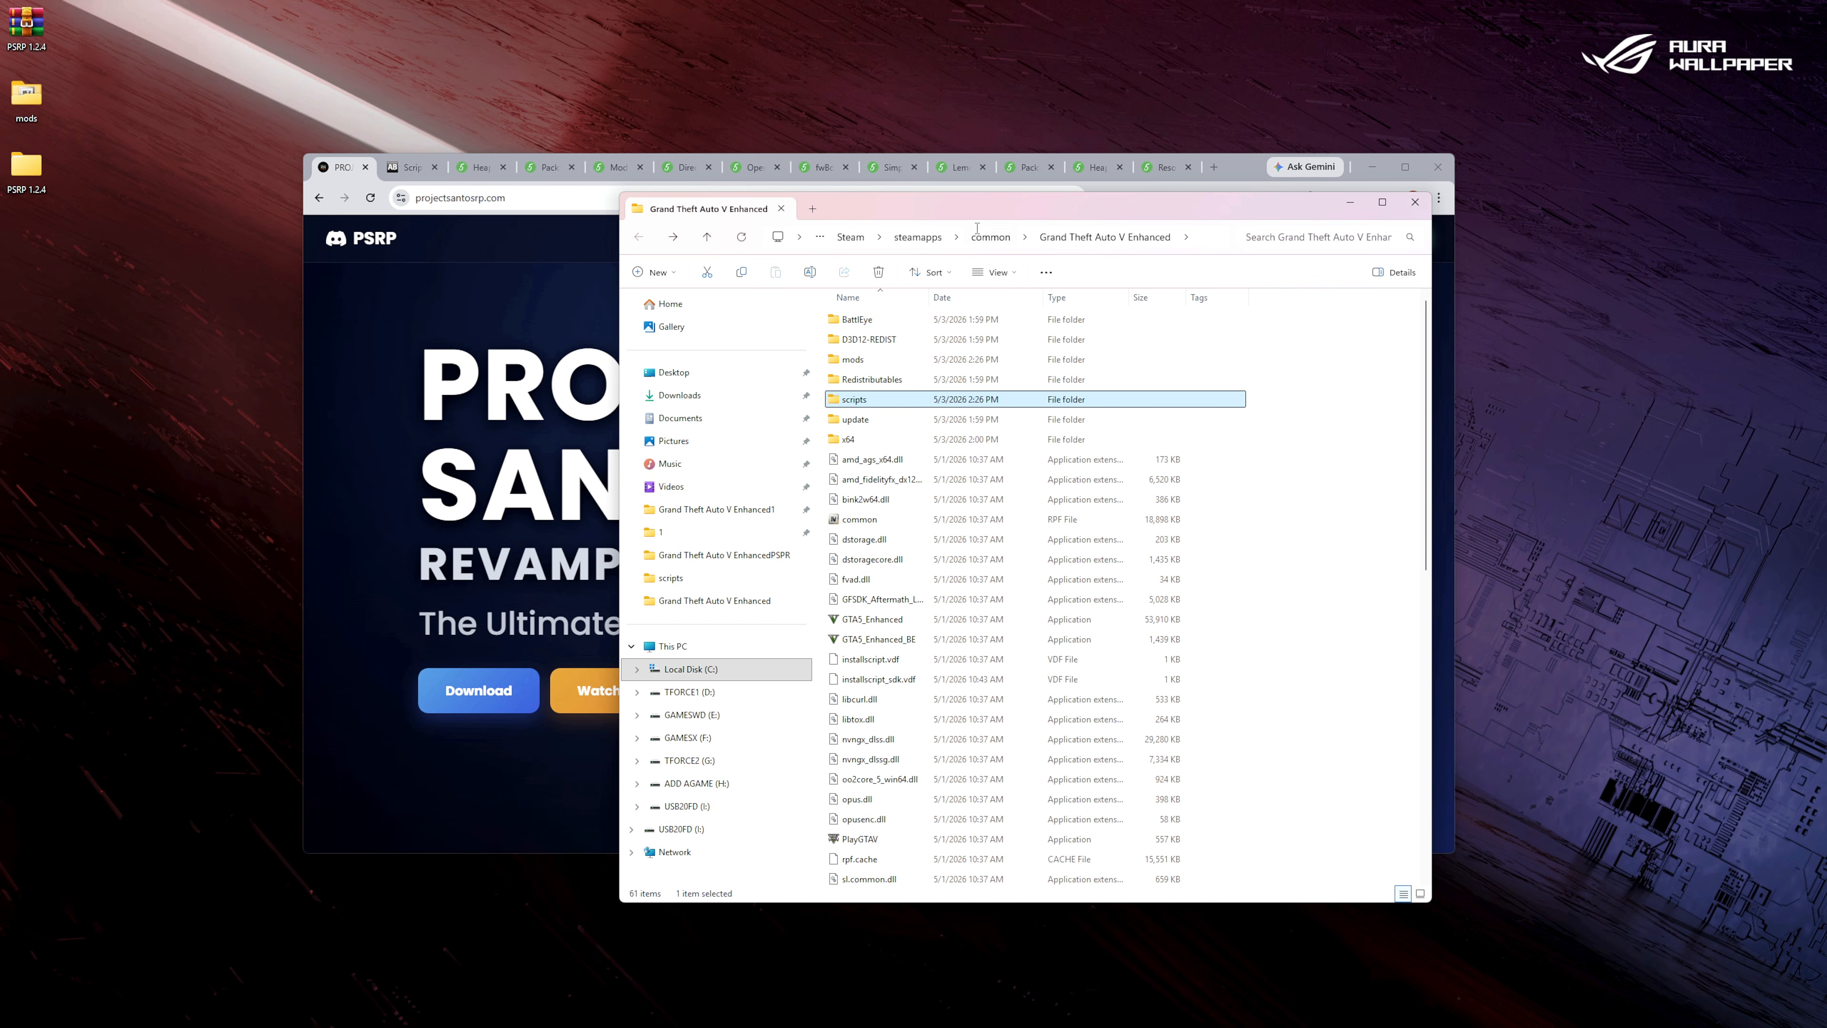
# Close the Project Santos page, dismiss the ad on the Script Hook V page, and download Script Hook V, keeping the blocked file.
pyautogui.click(365, 168)
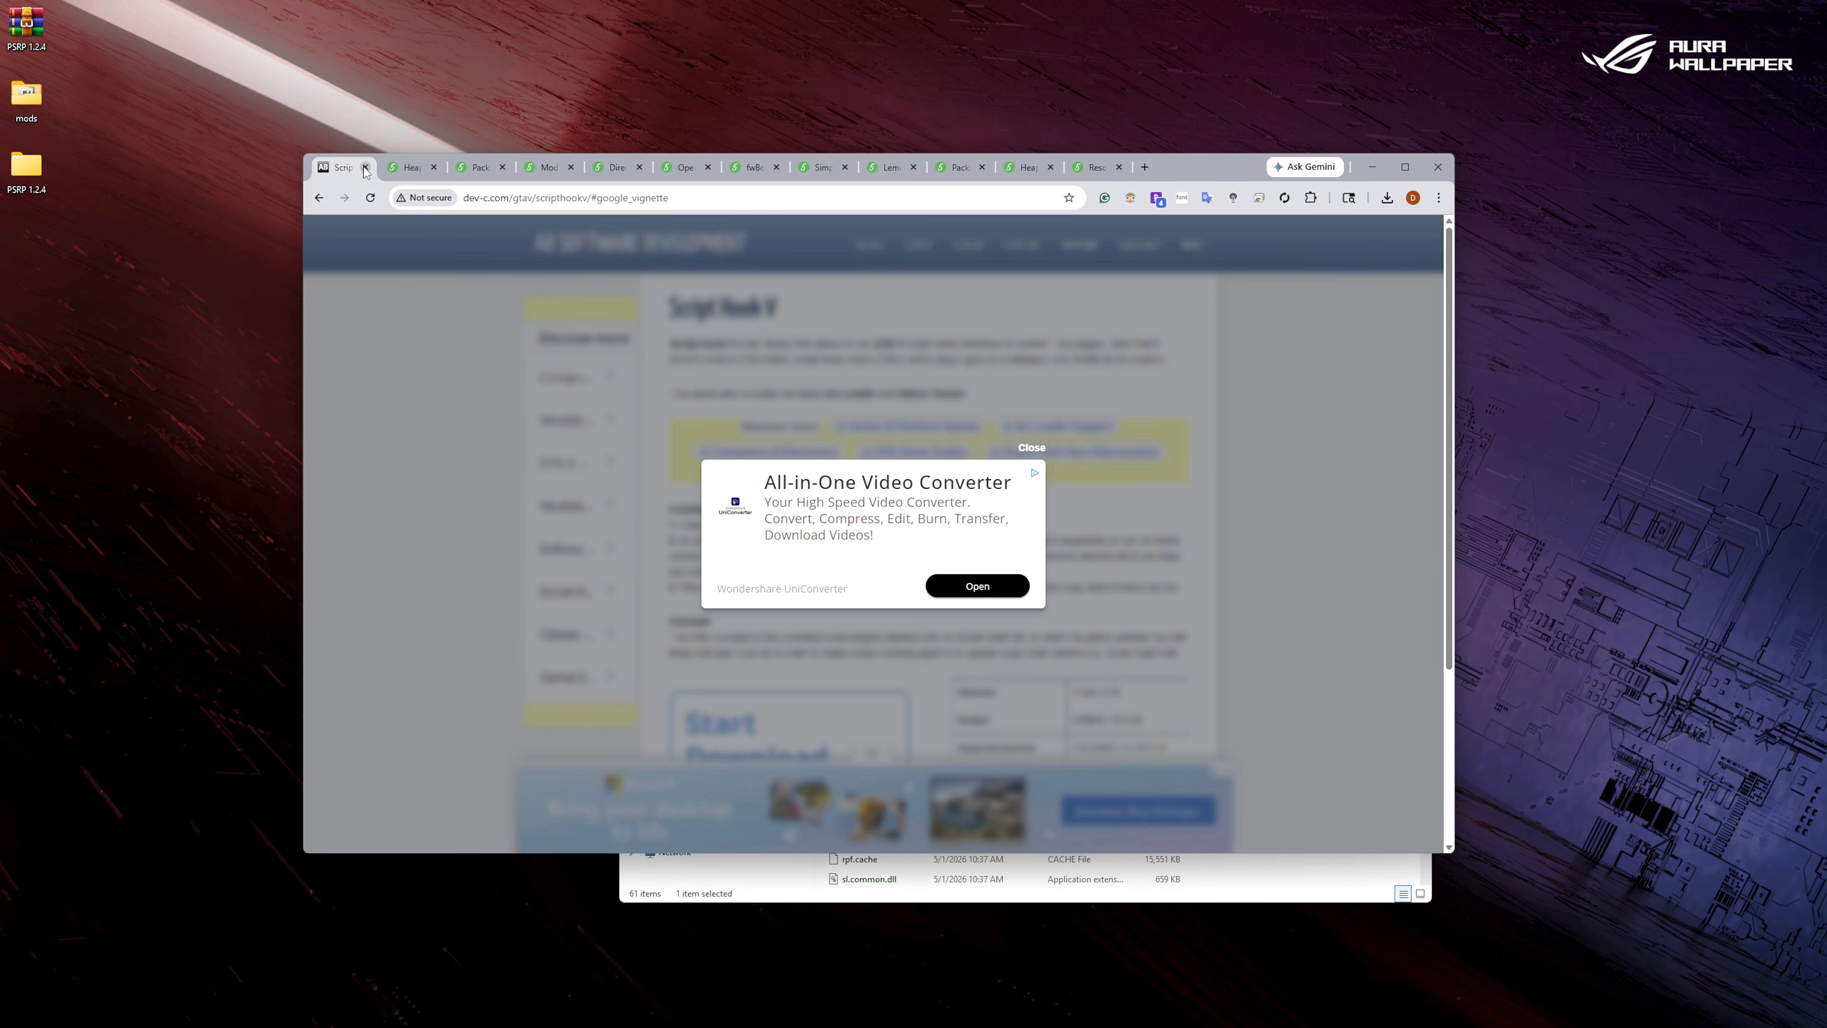
pyautogui.click(1029, 448)
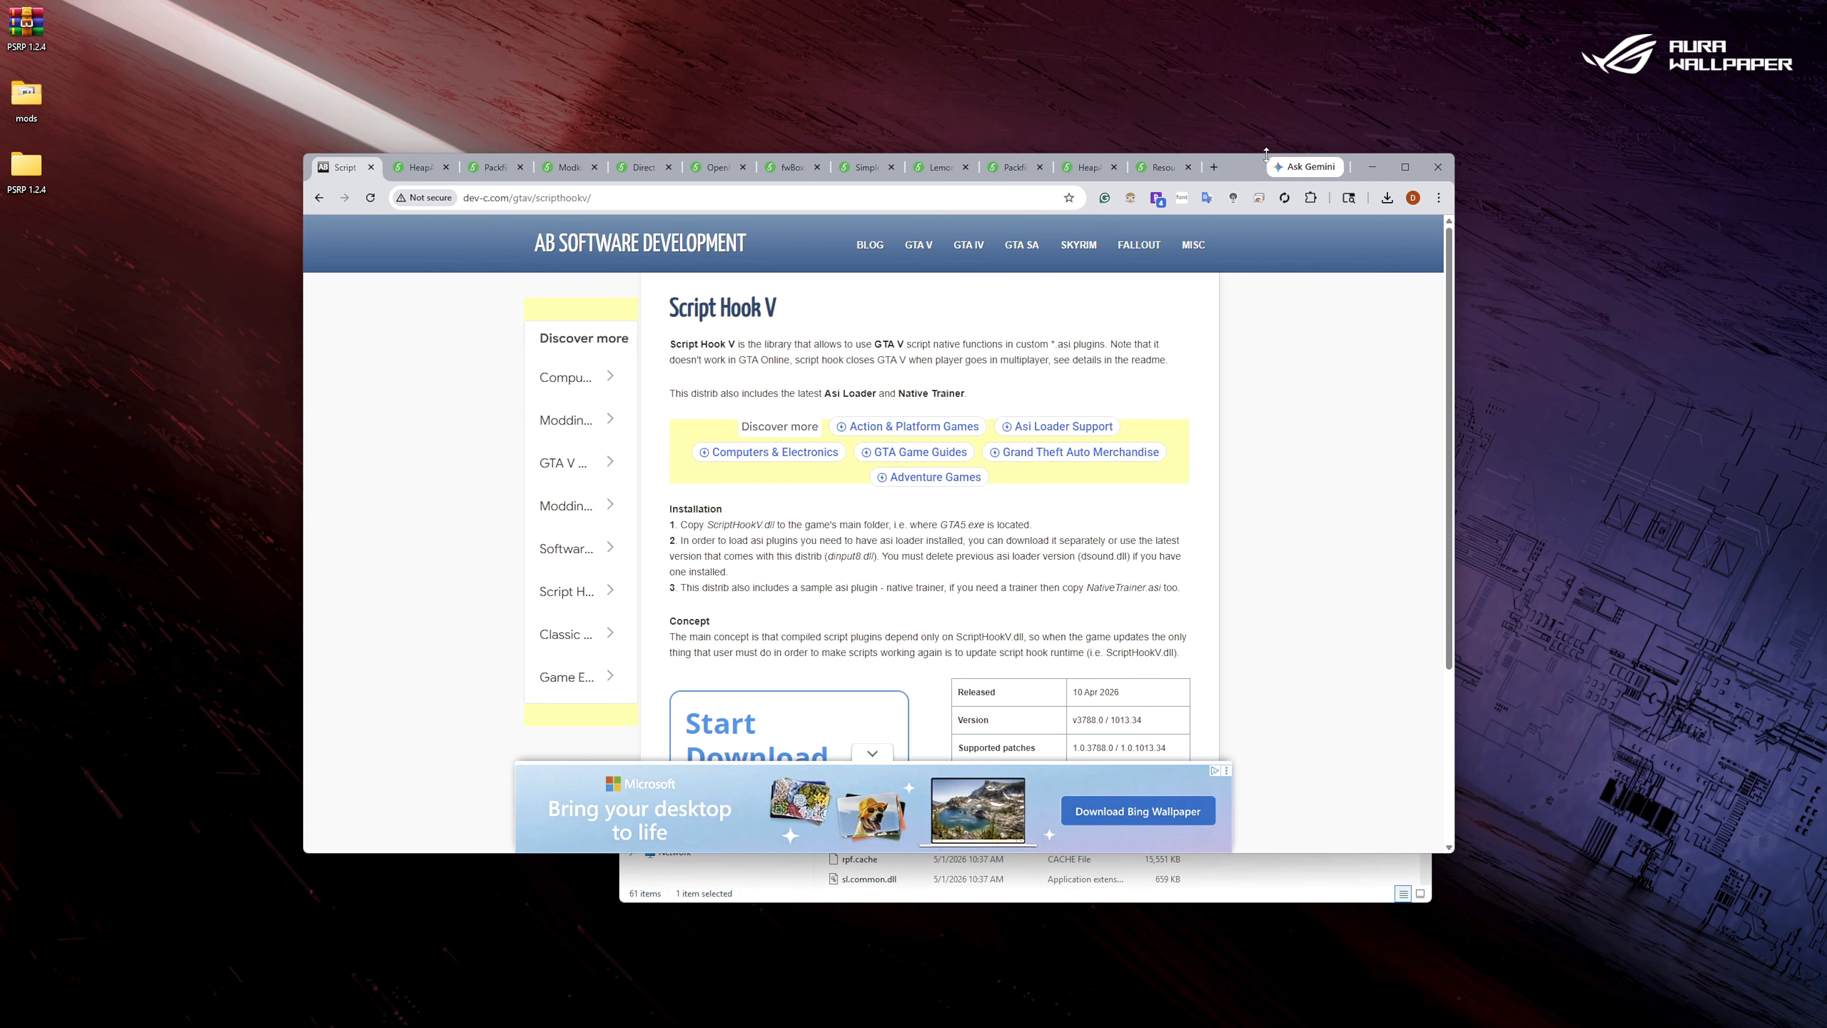
pyautogui.moveTo(1214, 175); pyautogui.dragTo(1028, 122)
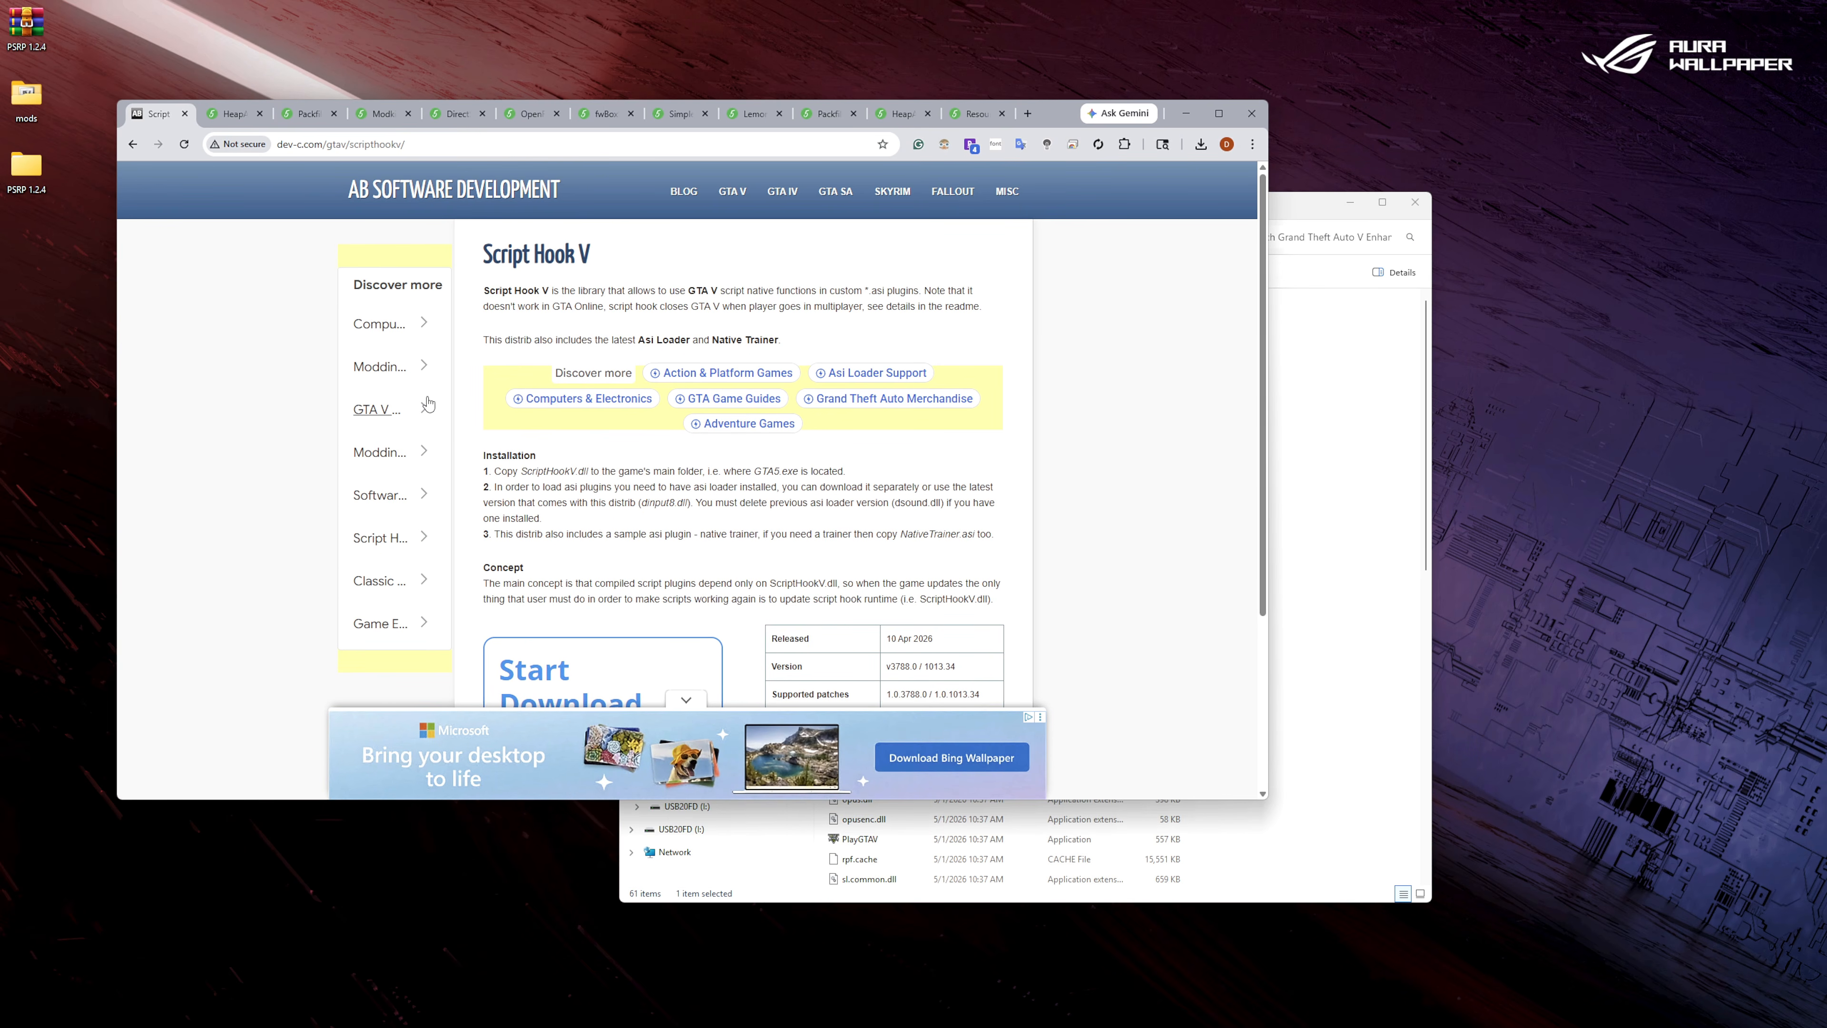
pyautogui.scroll(-3, 876, 583)
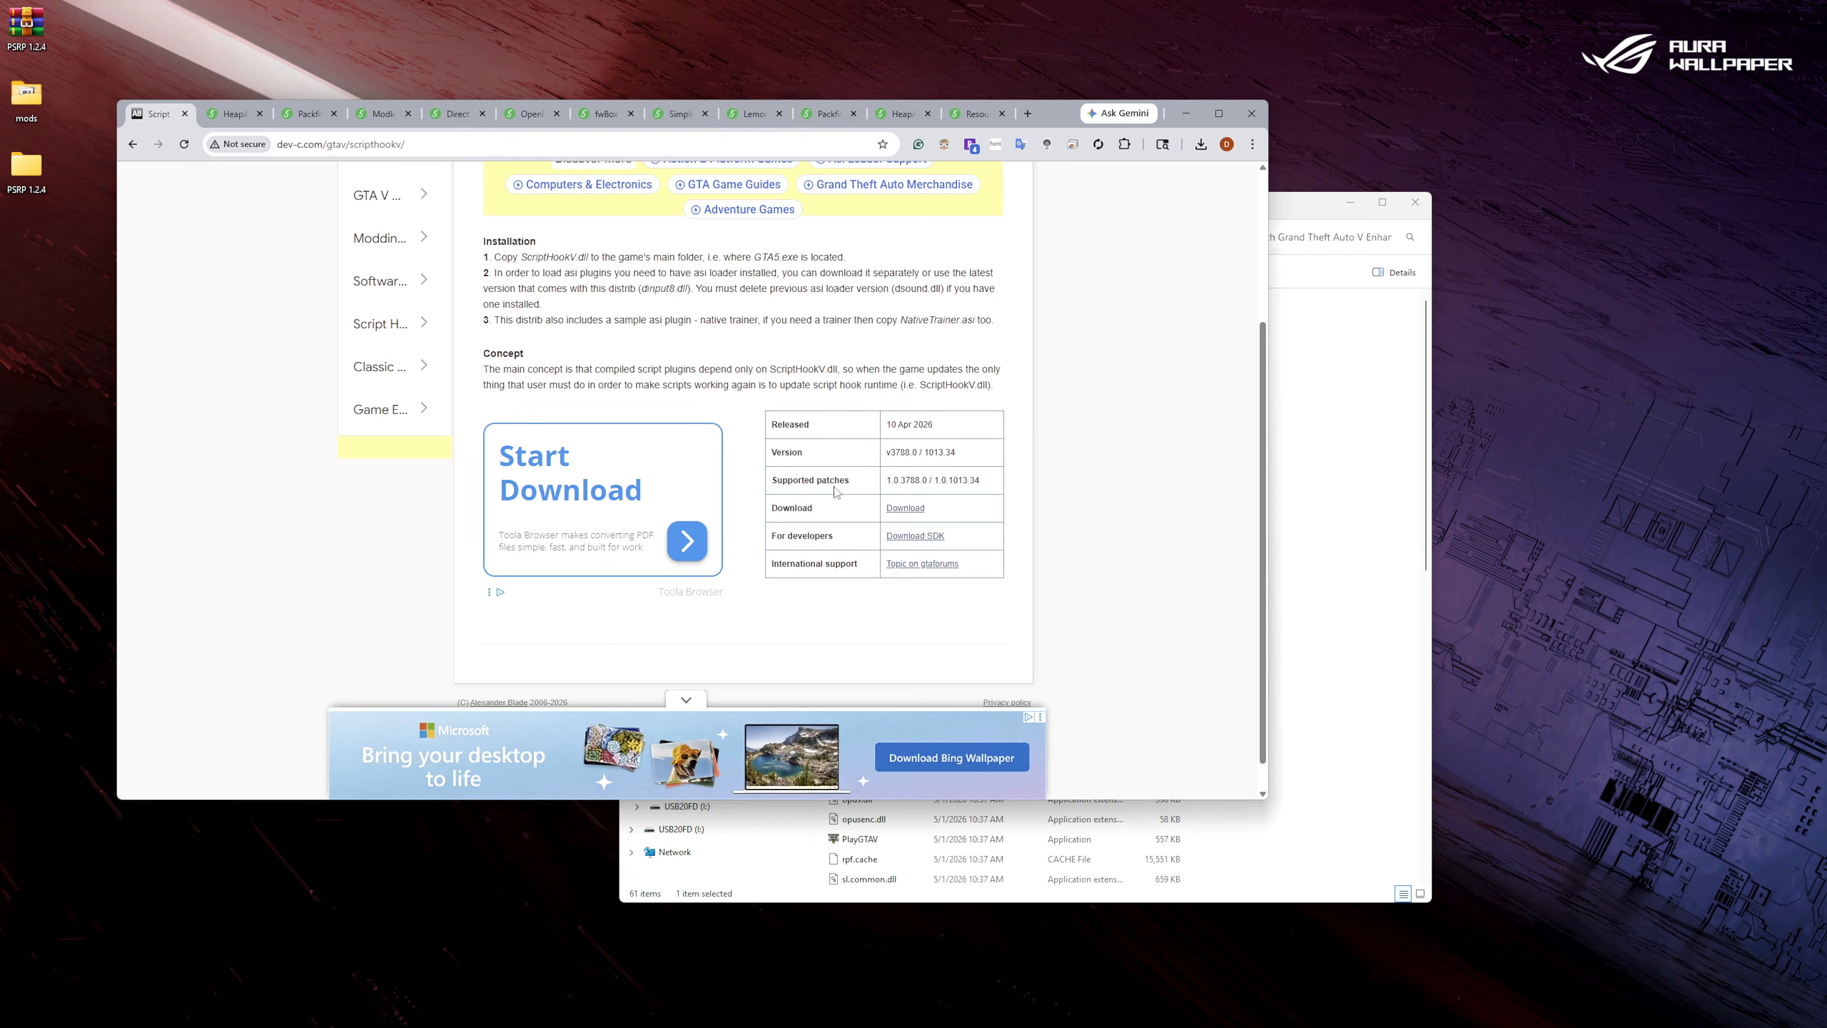
pyautogui.click(905, 510)
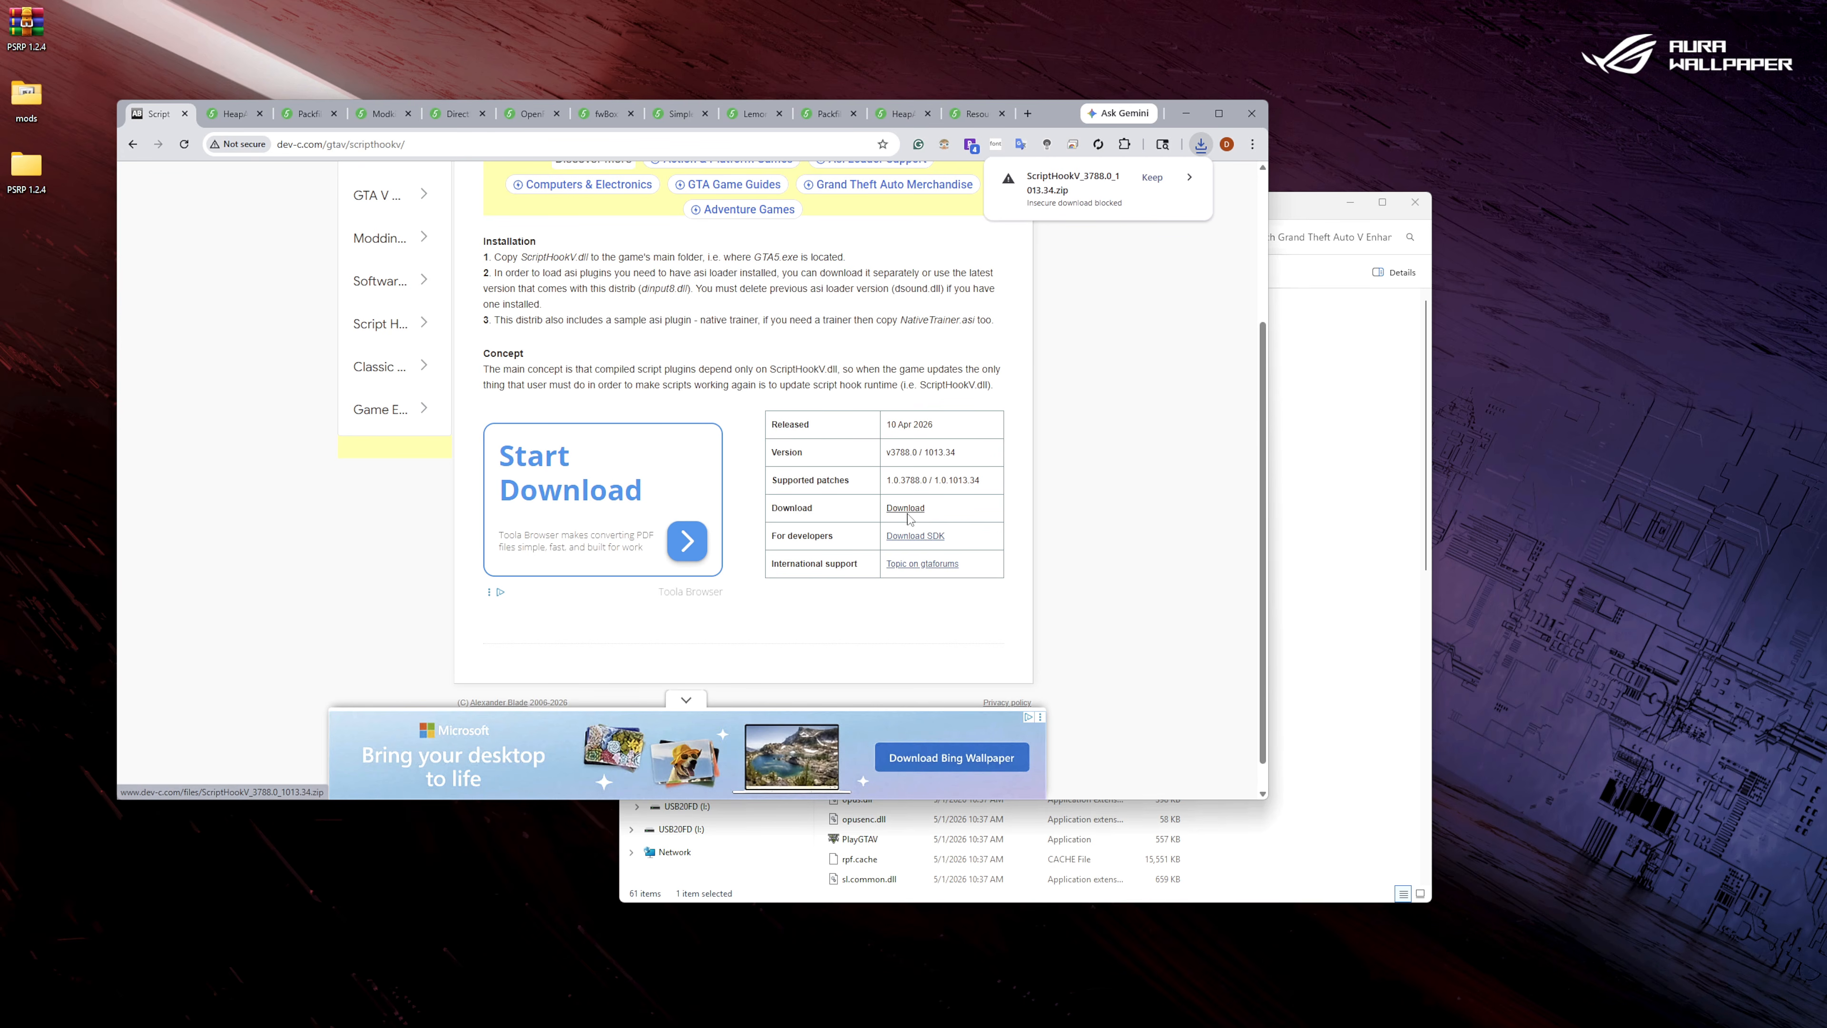
pyautogui.click(1153, 179)
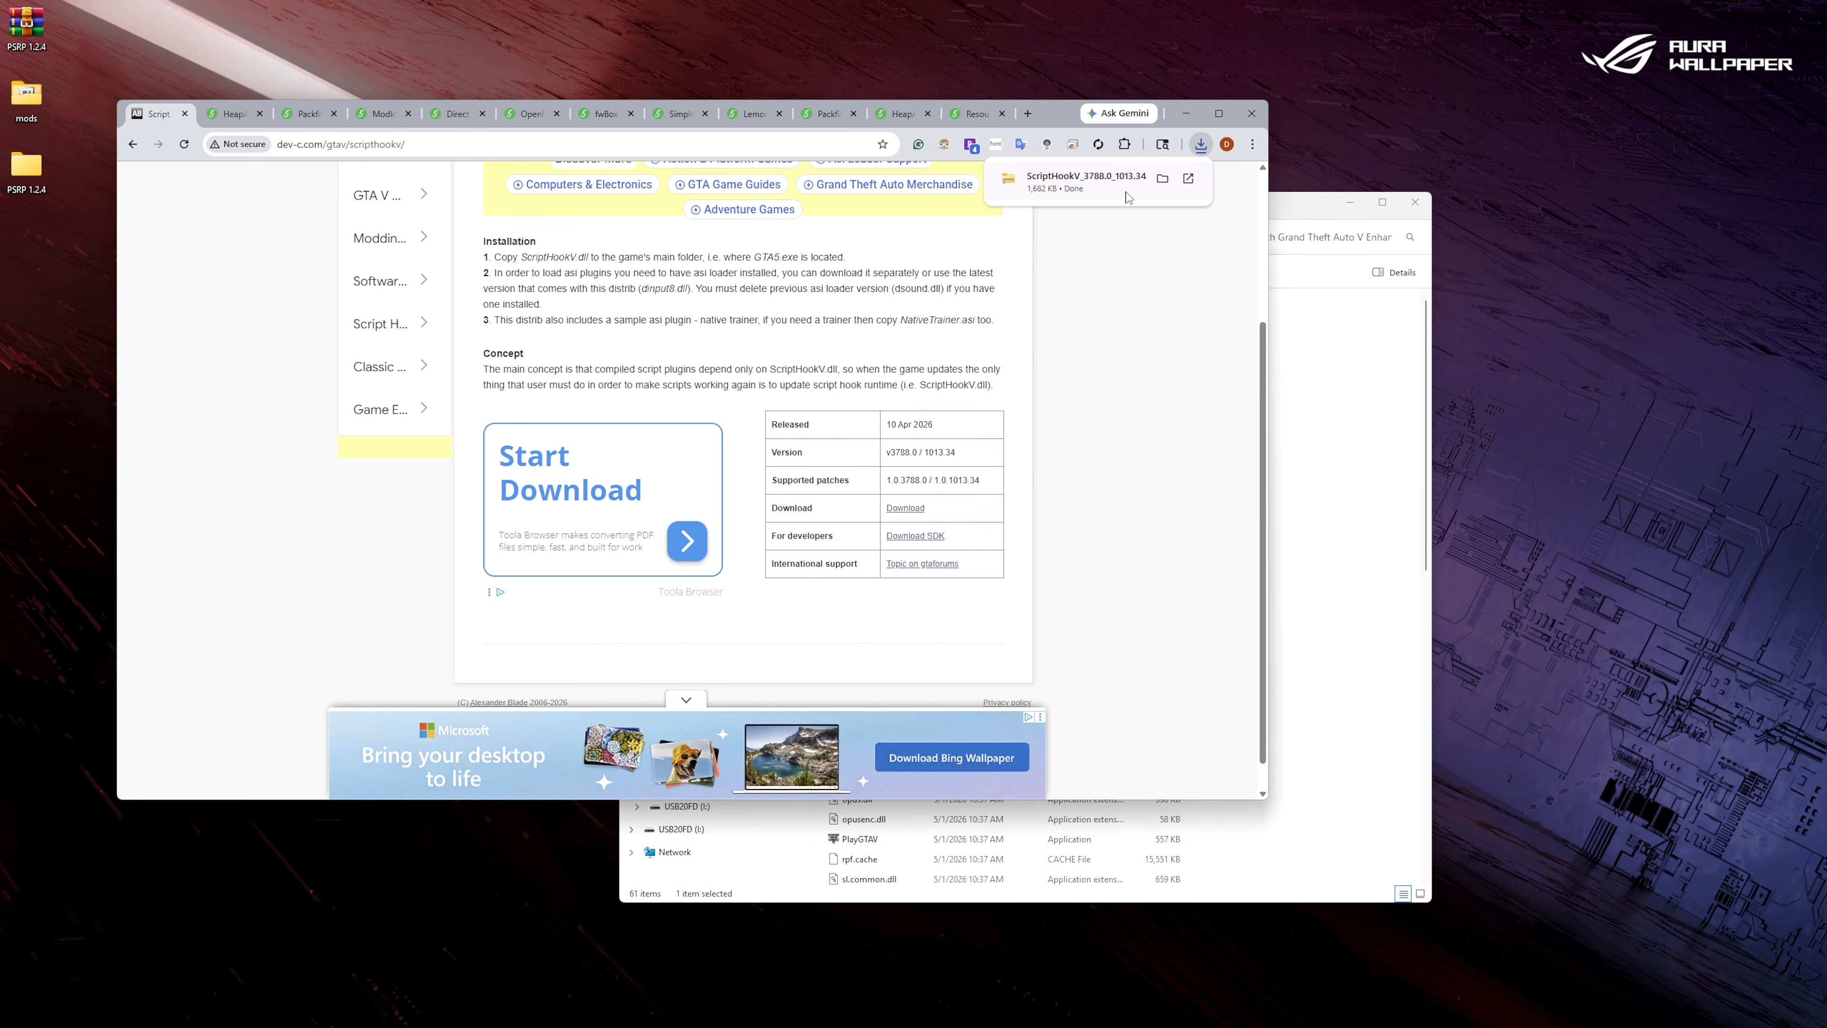
# Show the downloaded ScriptHookV_3788.0_1013.34 archive in its folder and open its bin folder.
pyautogui.click(1163, 180)
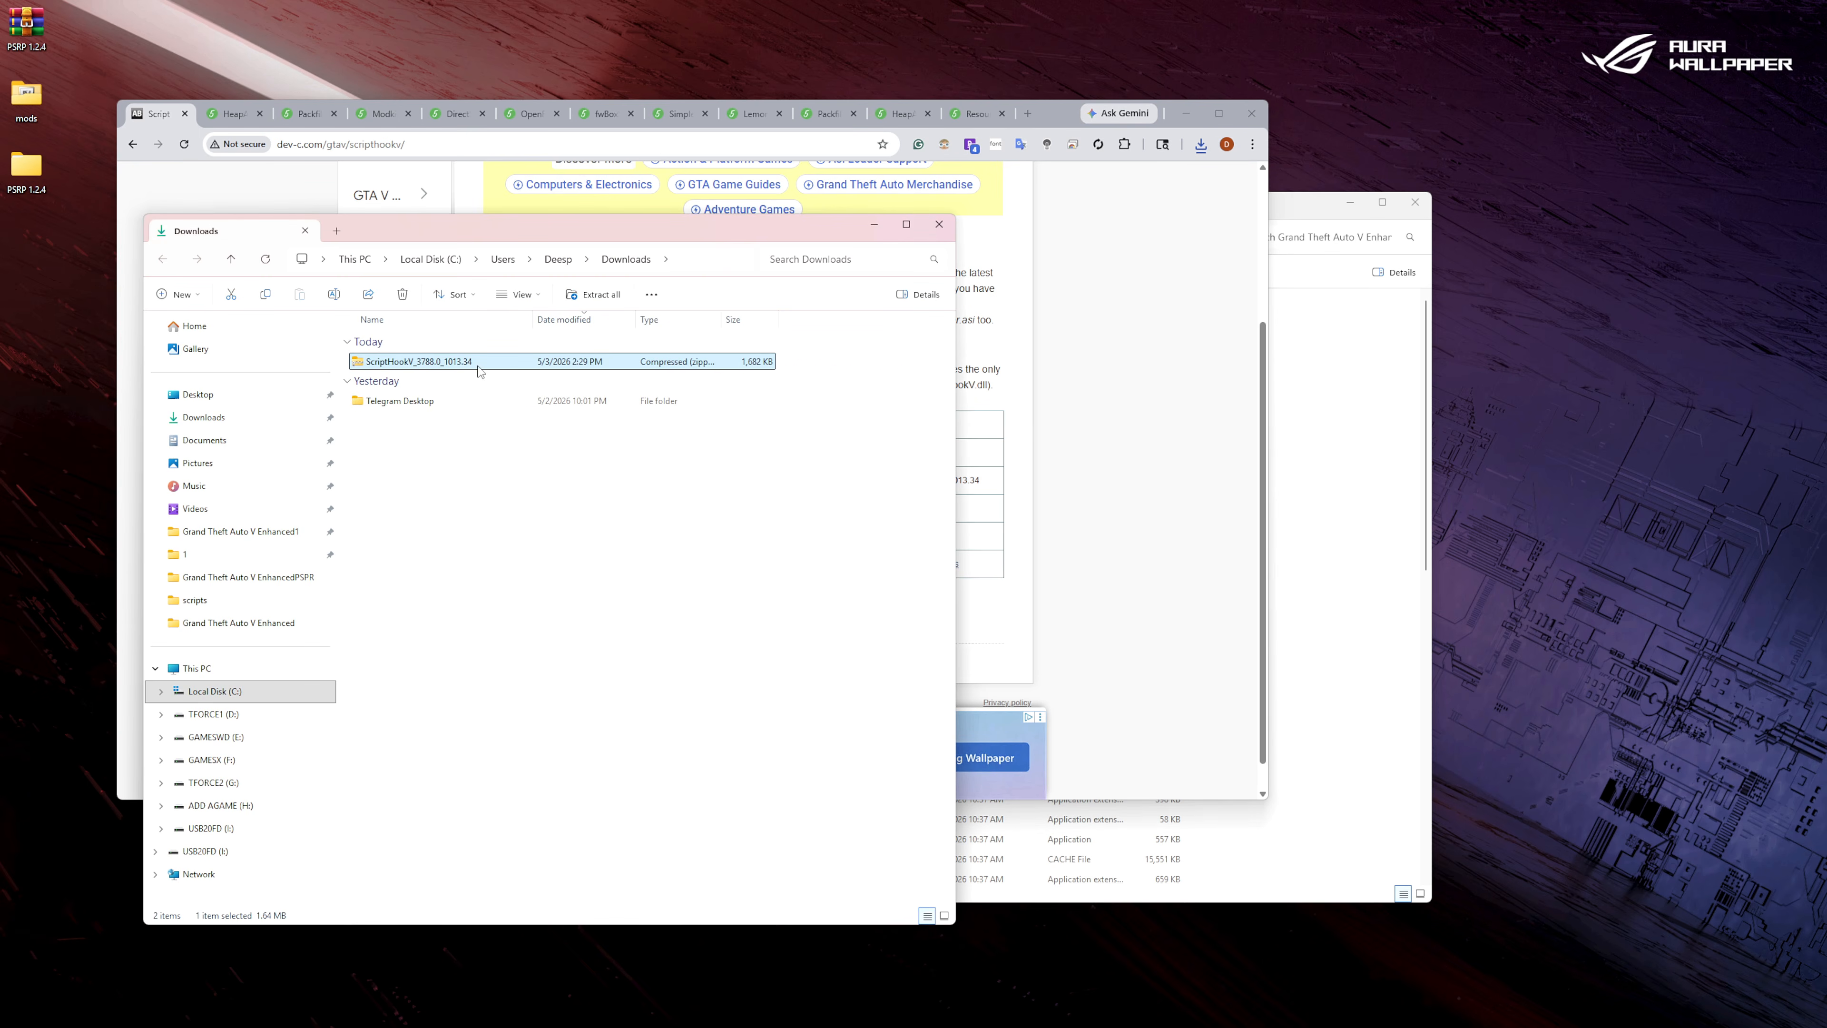
pyautogui.doubleClick(459, 362)
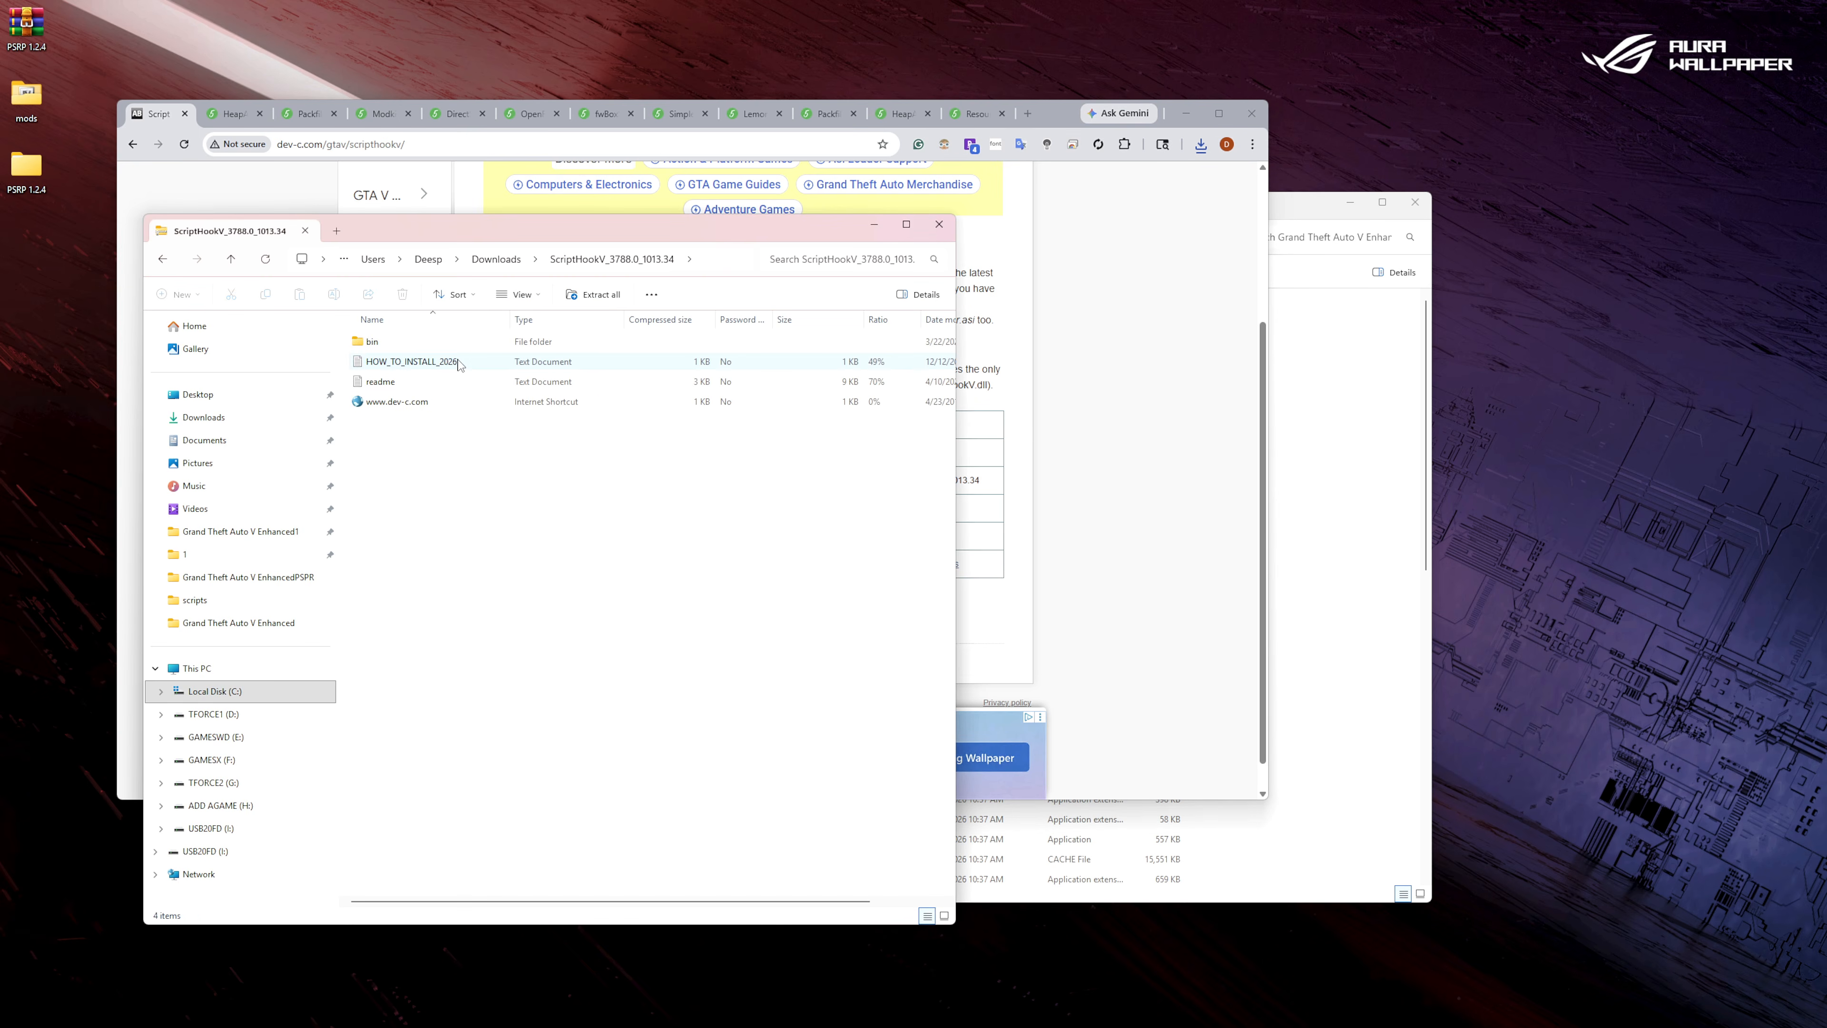
pyautogui.doubleClick(372, 342)
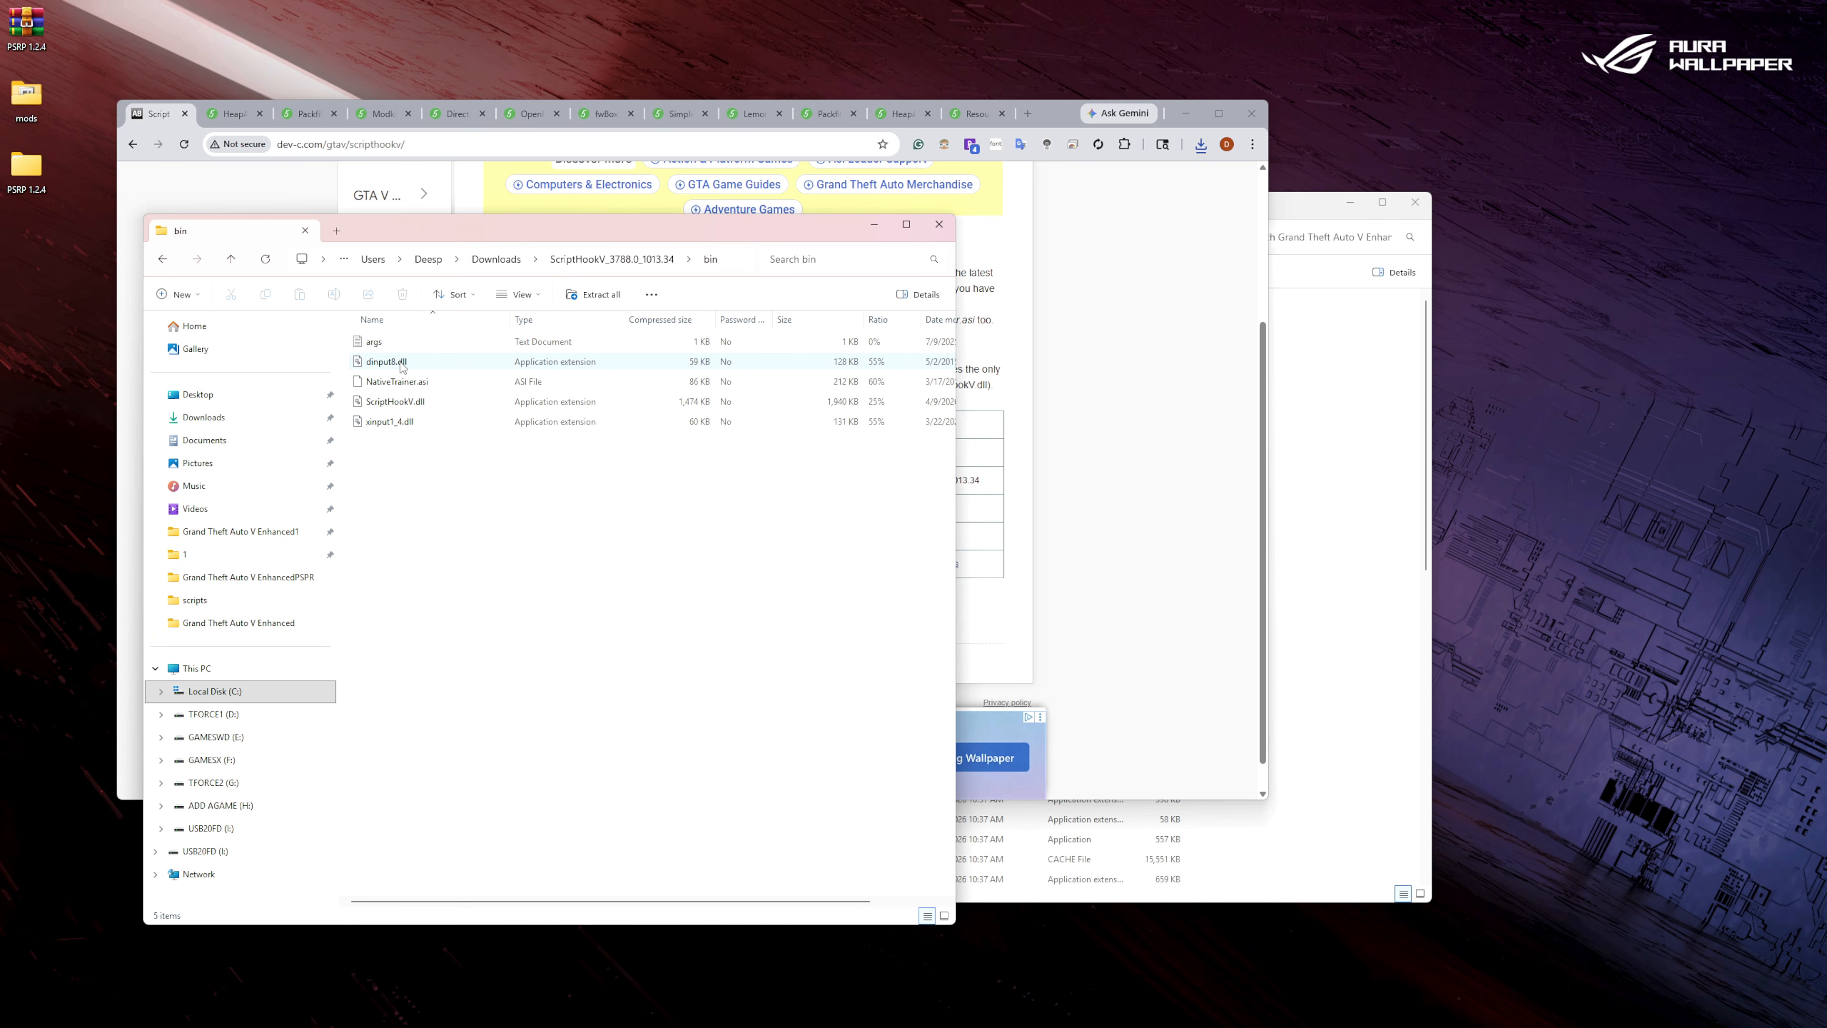
# Copy dinput8.dll, ScriptHookV.dll and xinput1_4.dll into the Grand Theft Auto V Enhanced folder, and close the archive window and Script Hook V page.
pyautogui.click(391, 362)
pyautogui.keyDown('ctrl'); pyautogui.click(391, 401); pyautogui.keyUp('ctrl')
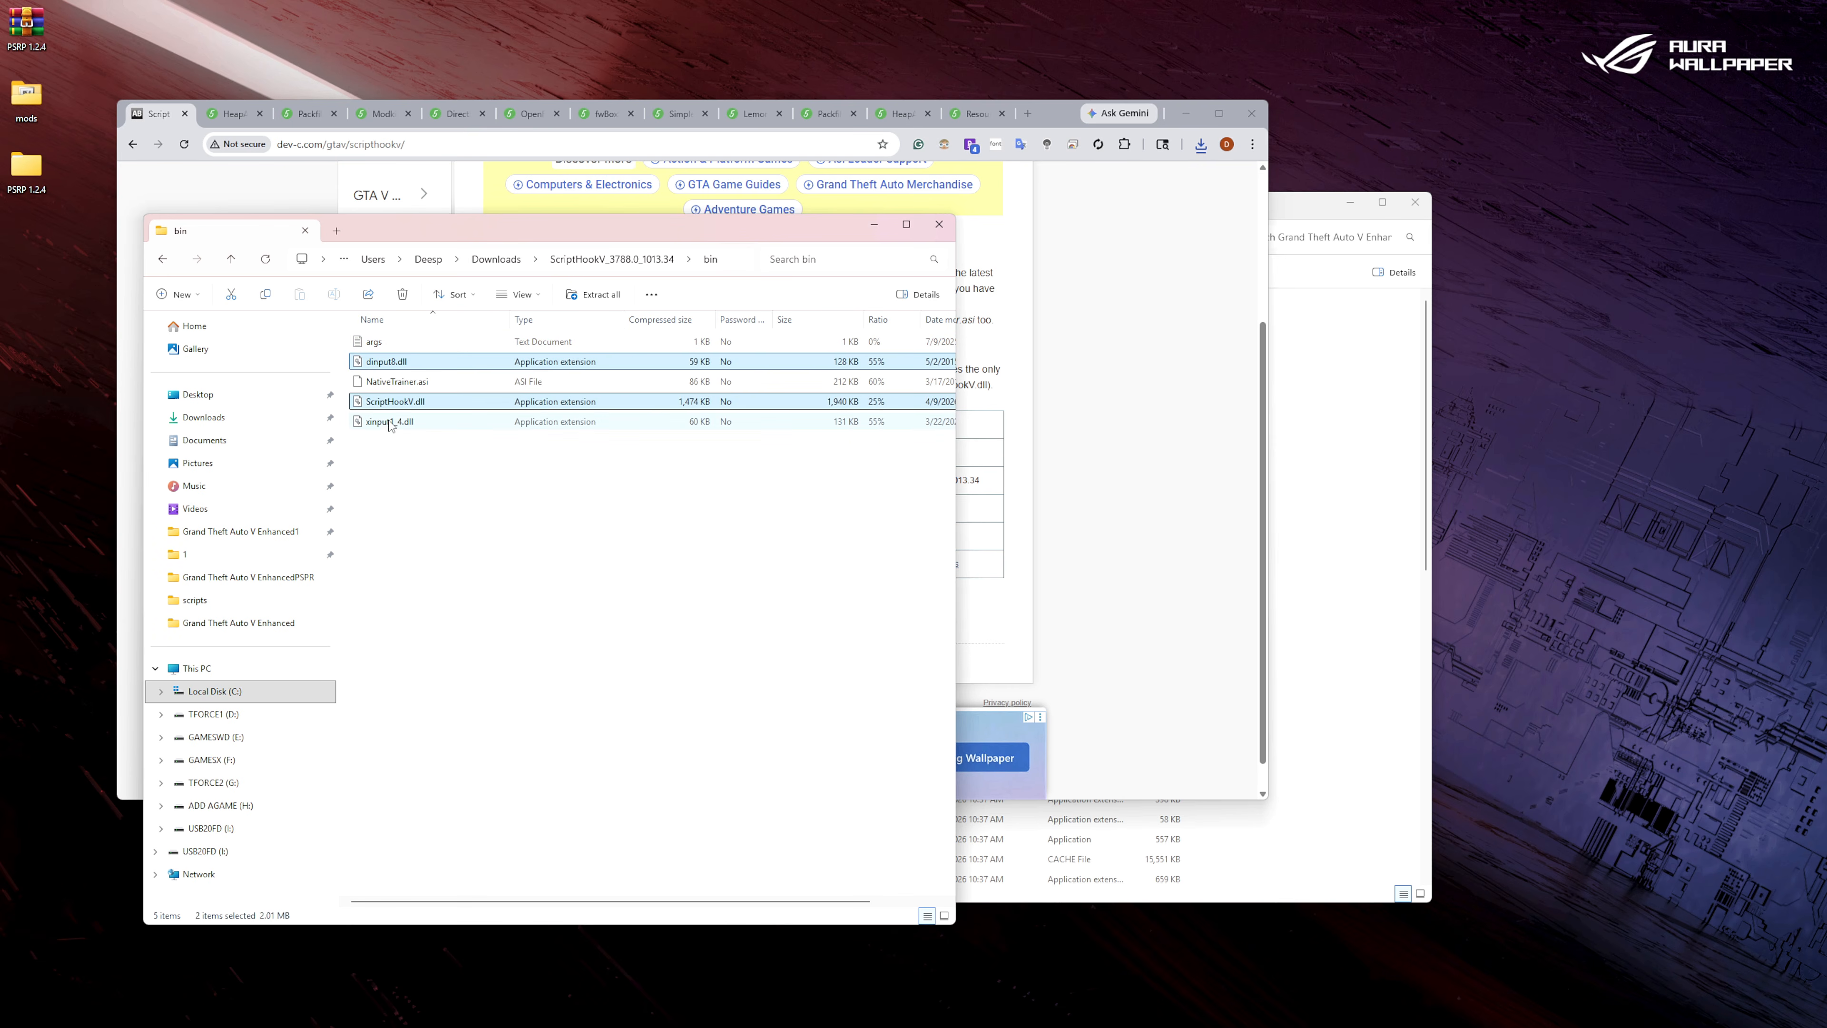
pyautogui.keyDown('ctrl'); pyautogui.click(390, 422); pyautogui.keyUp('ctrl')
pyautogui.moveTo(398, 365); pyautogui.dragTo(1393, 486)
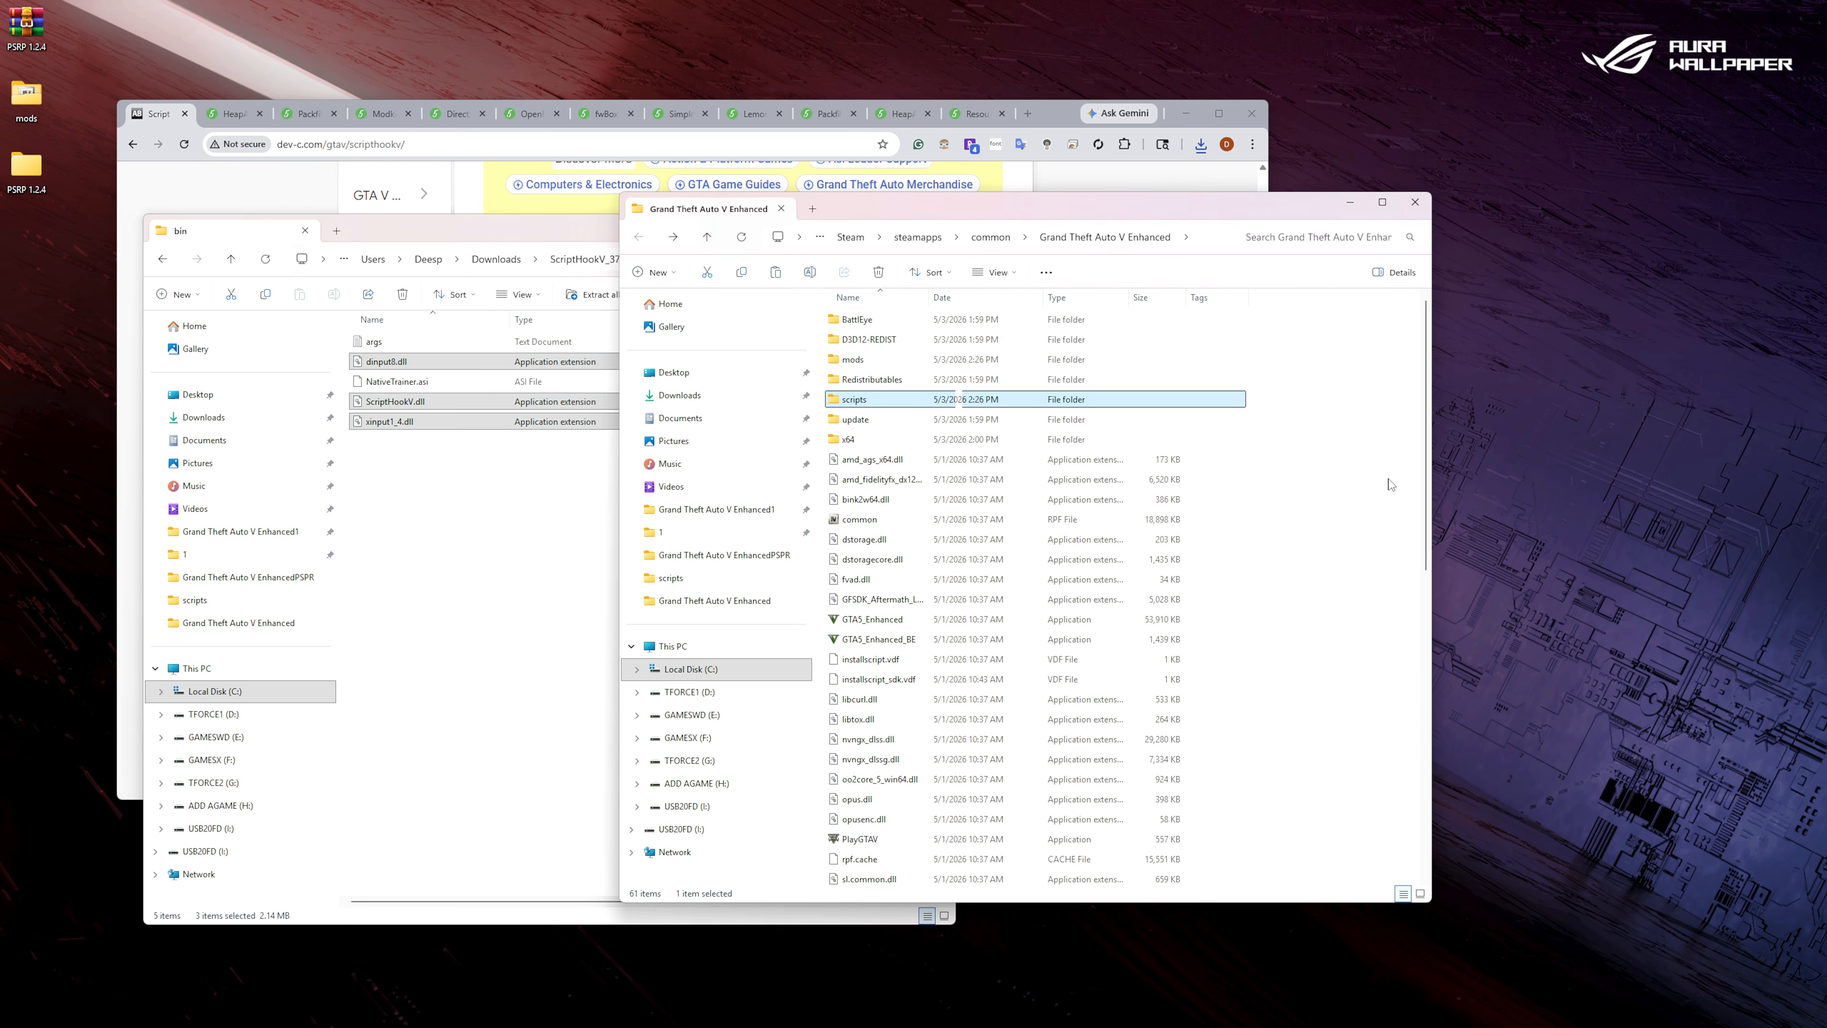
pyautogui.rightClick(1346, 501)
pyautogui.click(1374, 523)
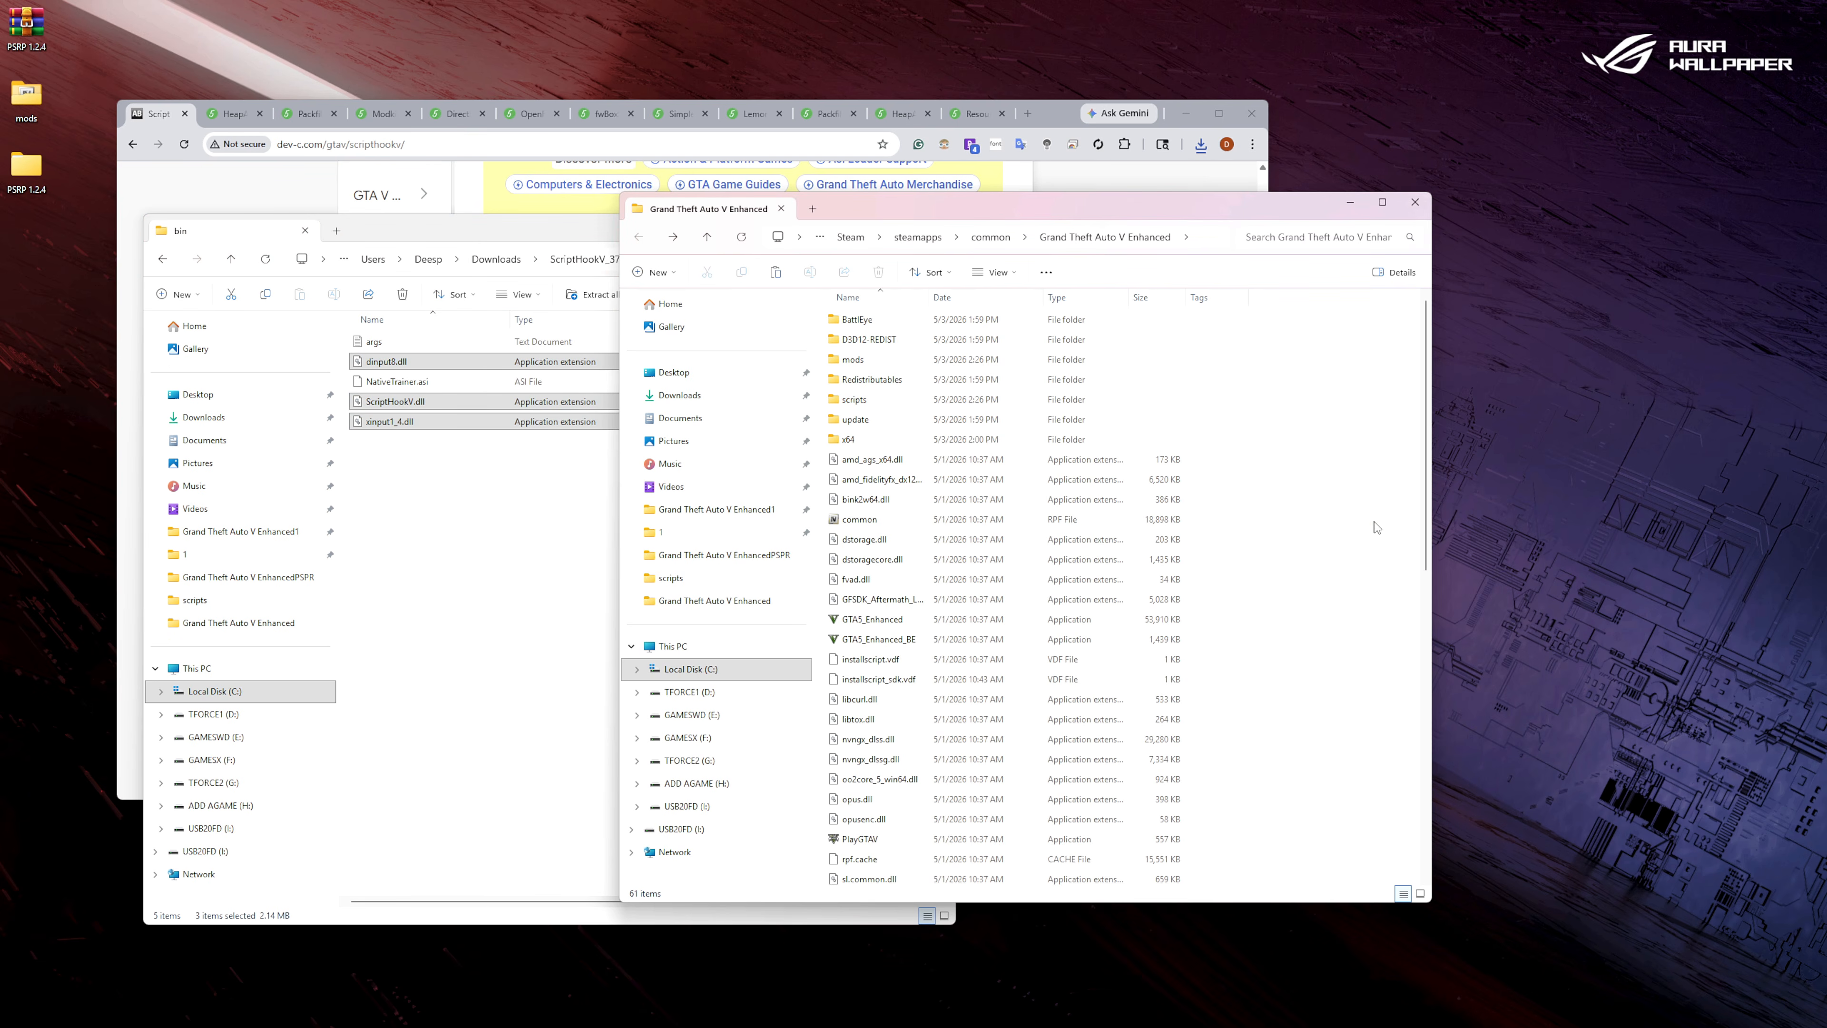
pyautogui.click(465, 233)
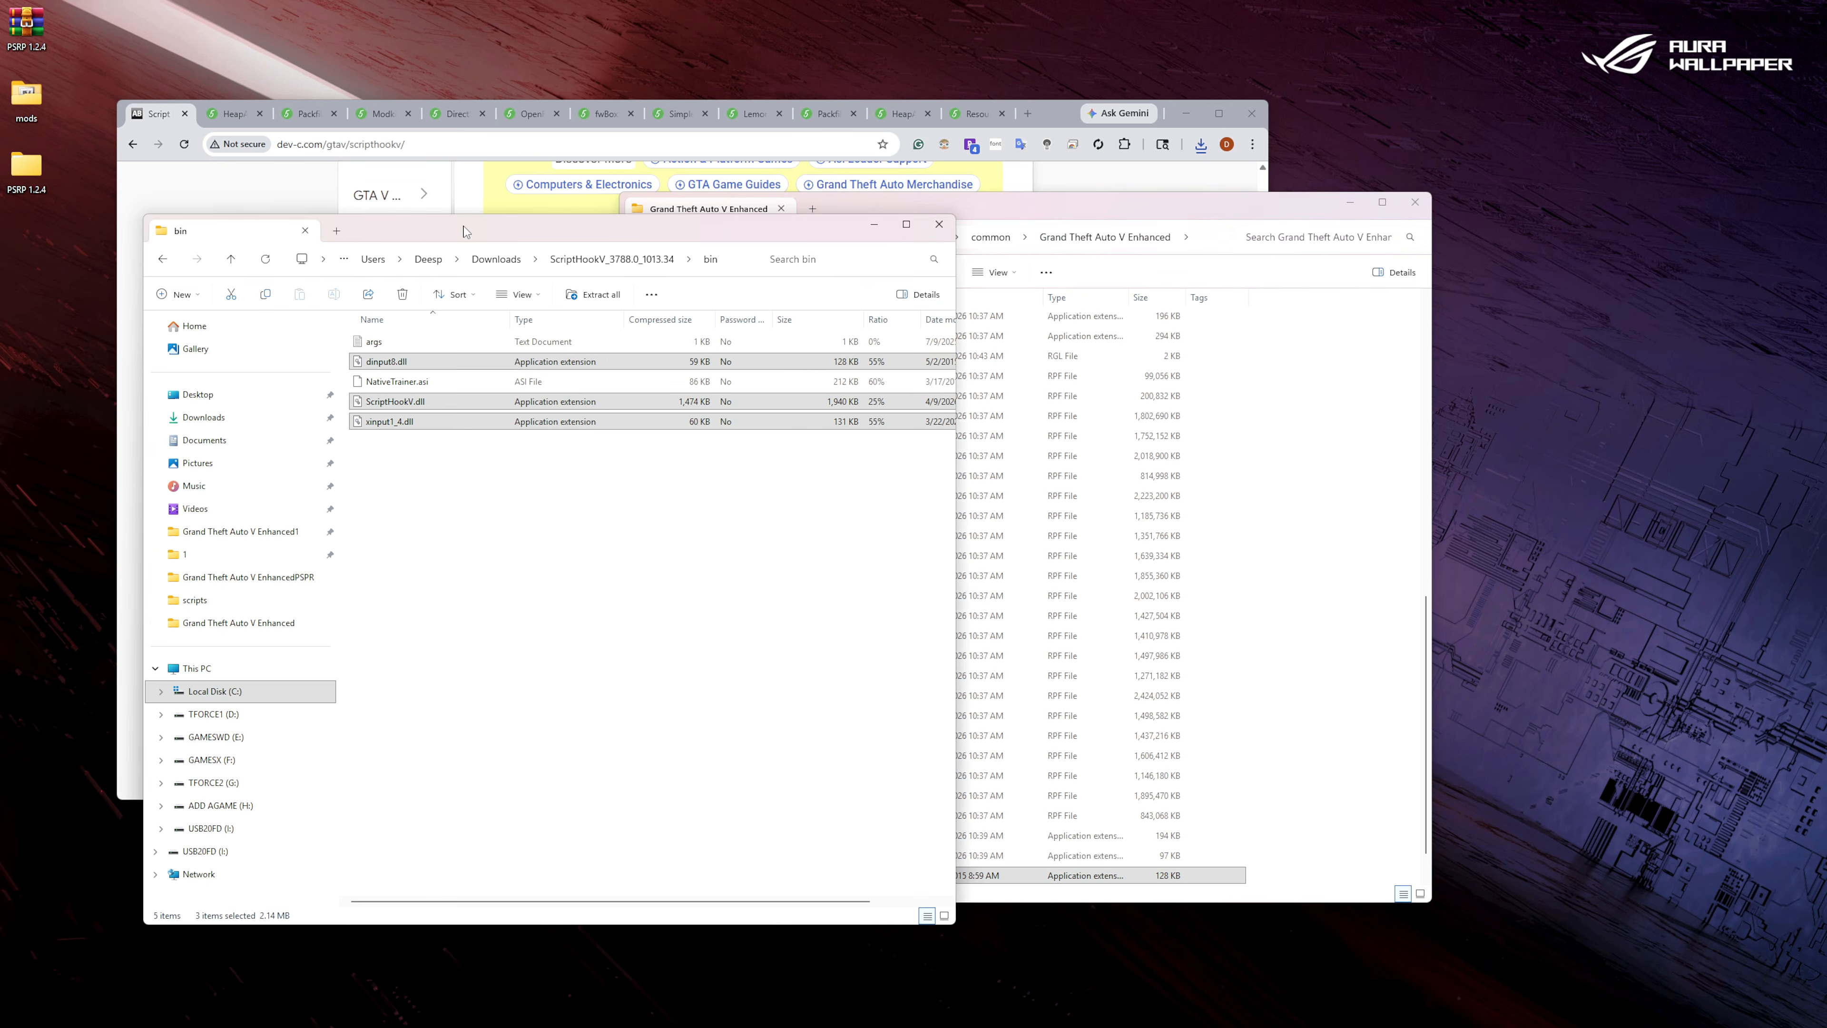
pyautogui.click(949, 232)
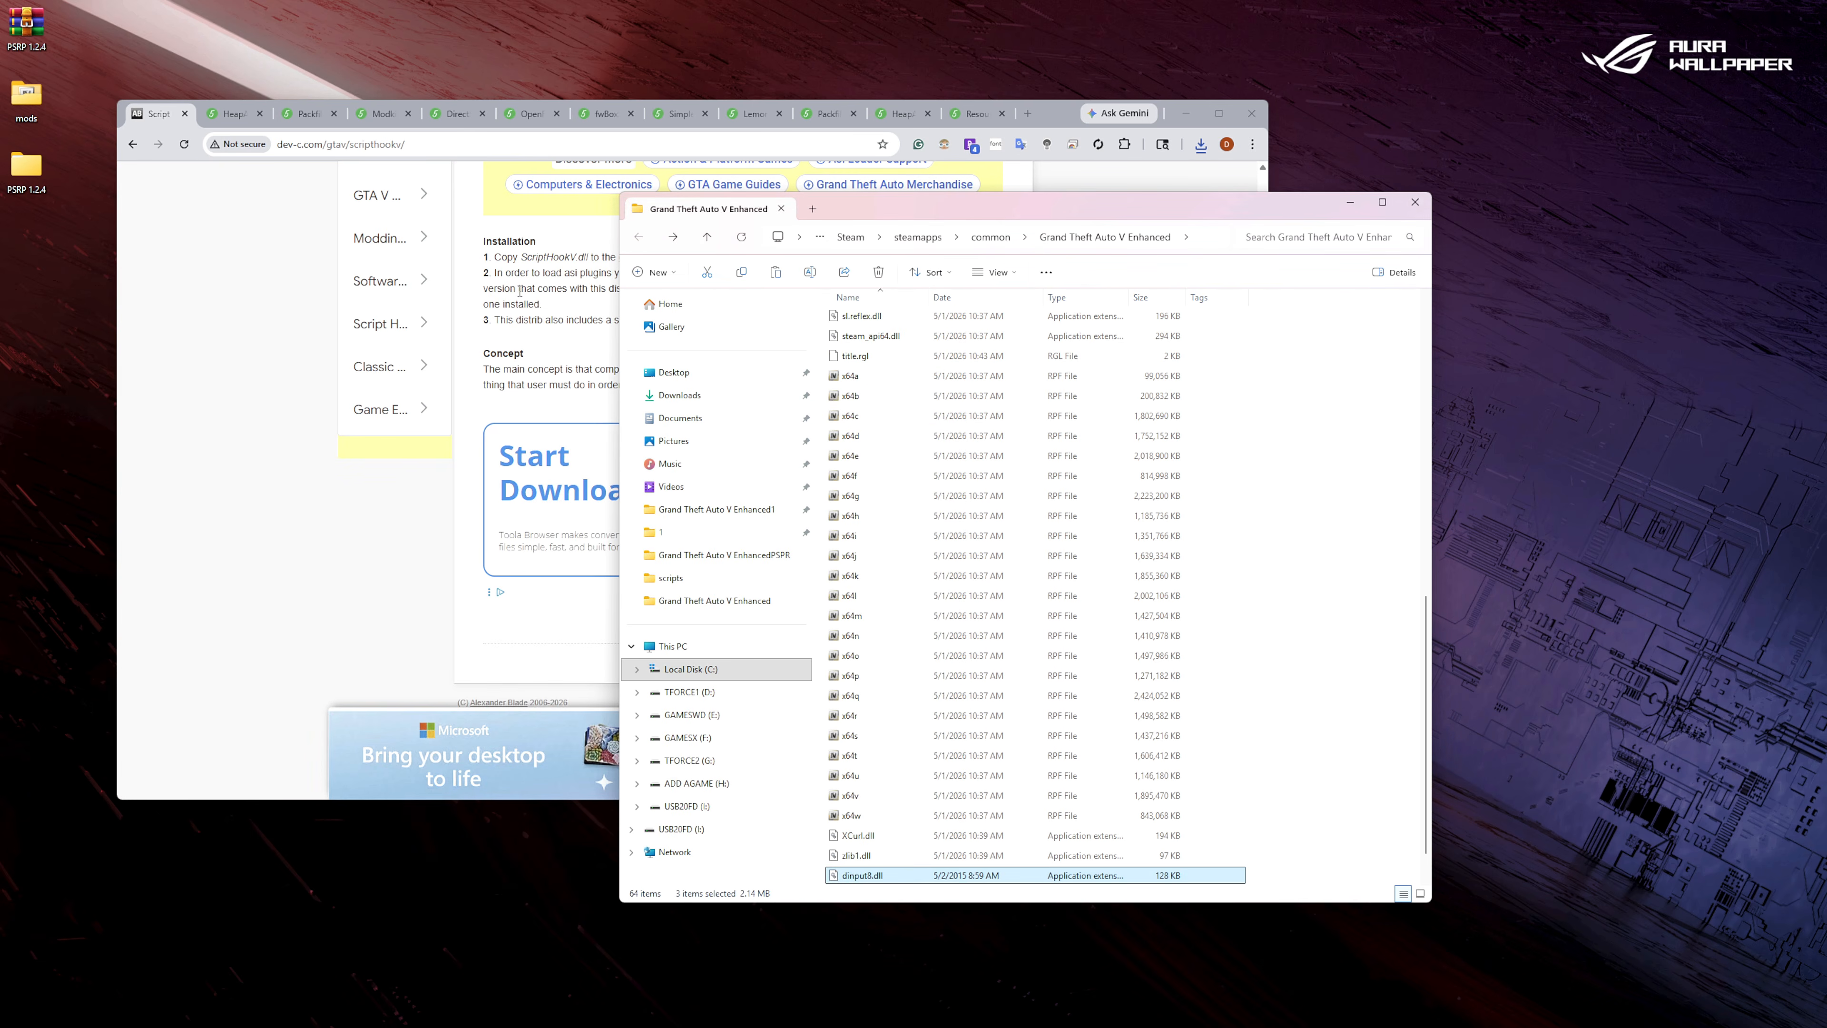
pyautogui.click(185, 114)
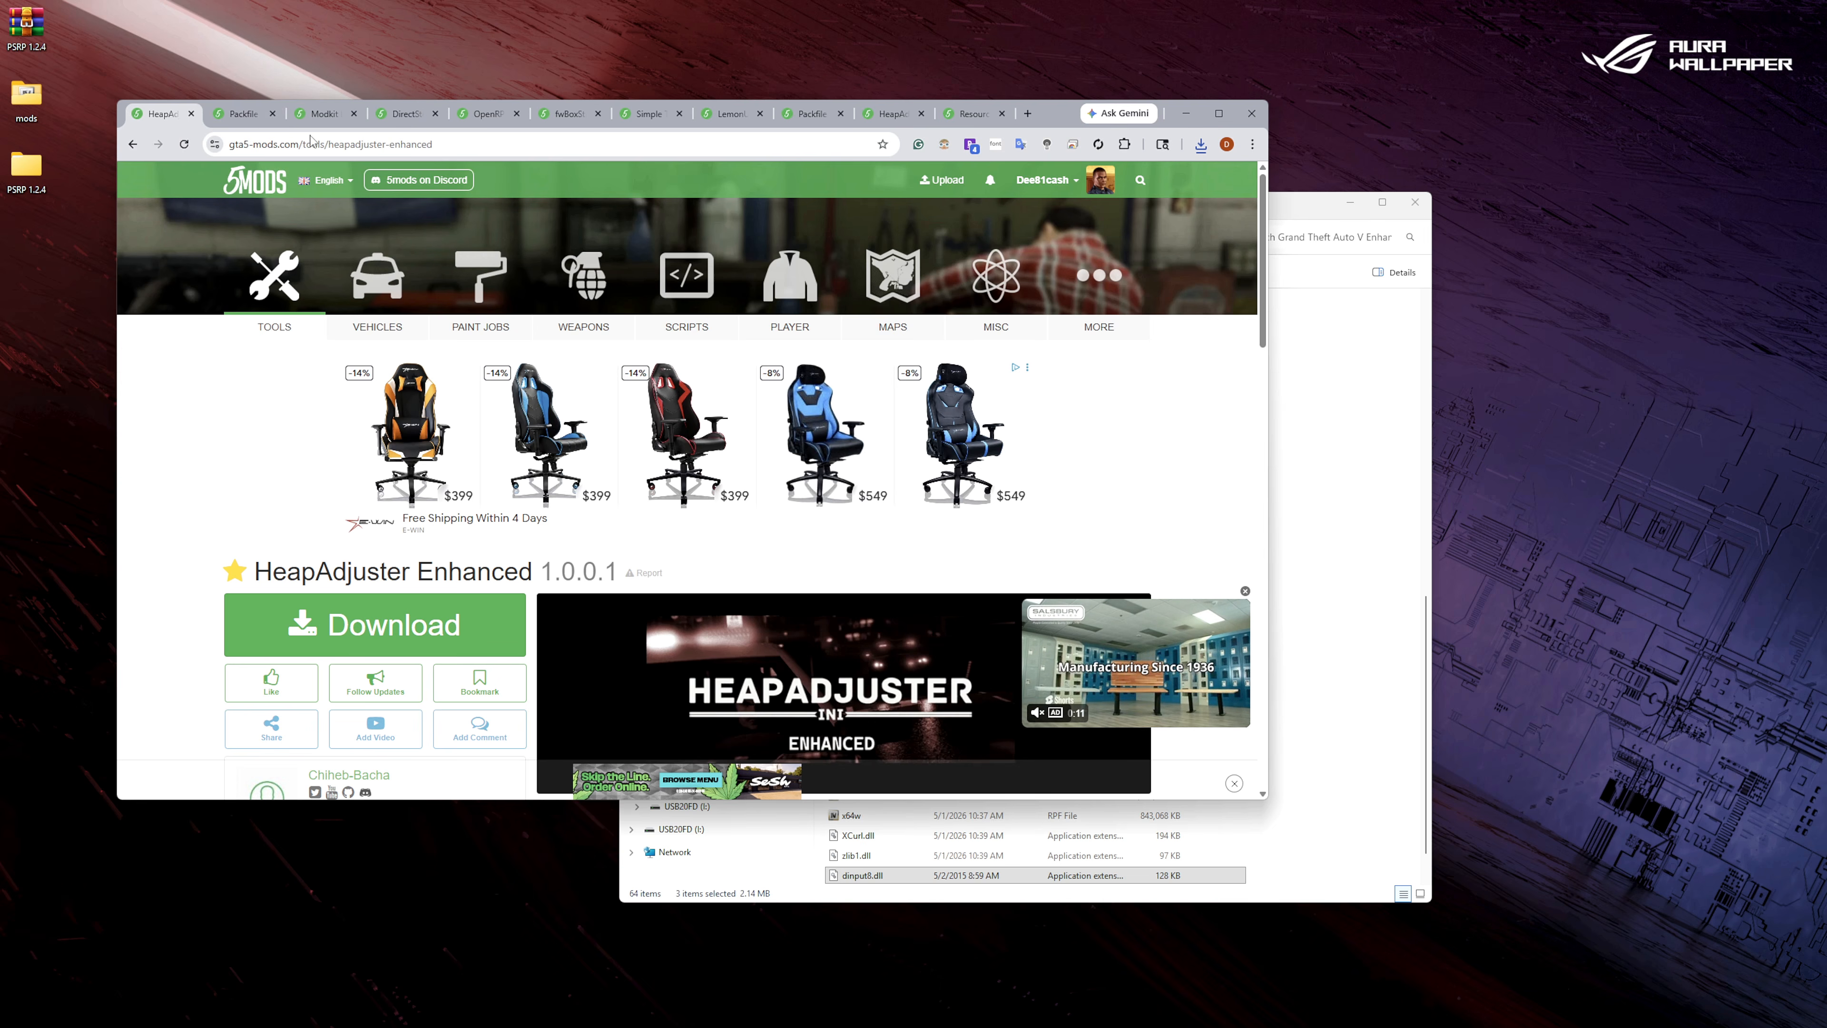
# Search the GTA 5 mods site for "enhanced" in a new tab and open the Script Hook V .Net Enhanced page.
pyautogui.click(1028, 115)
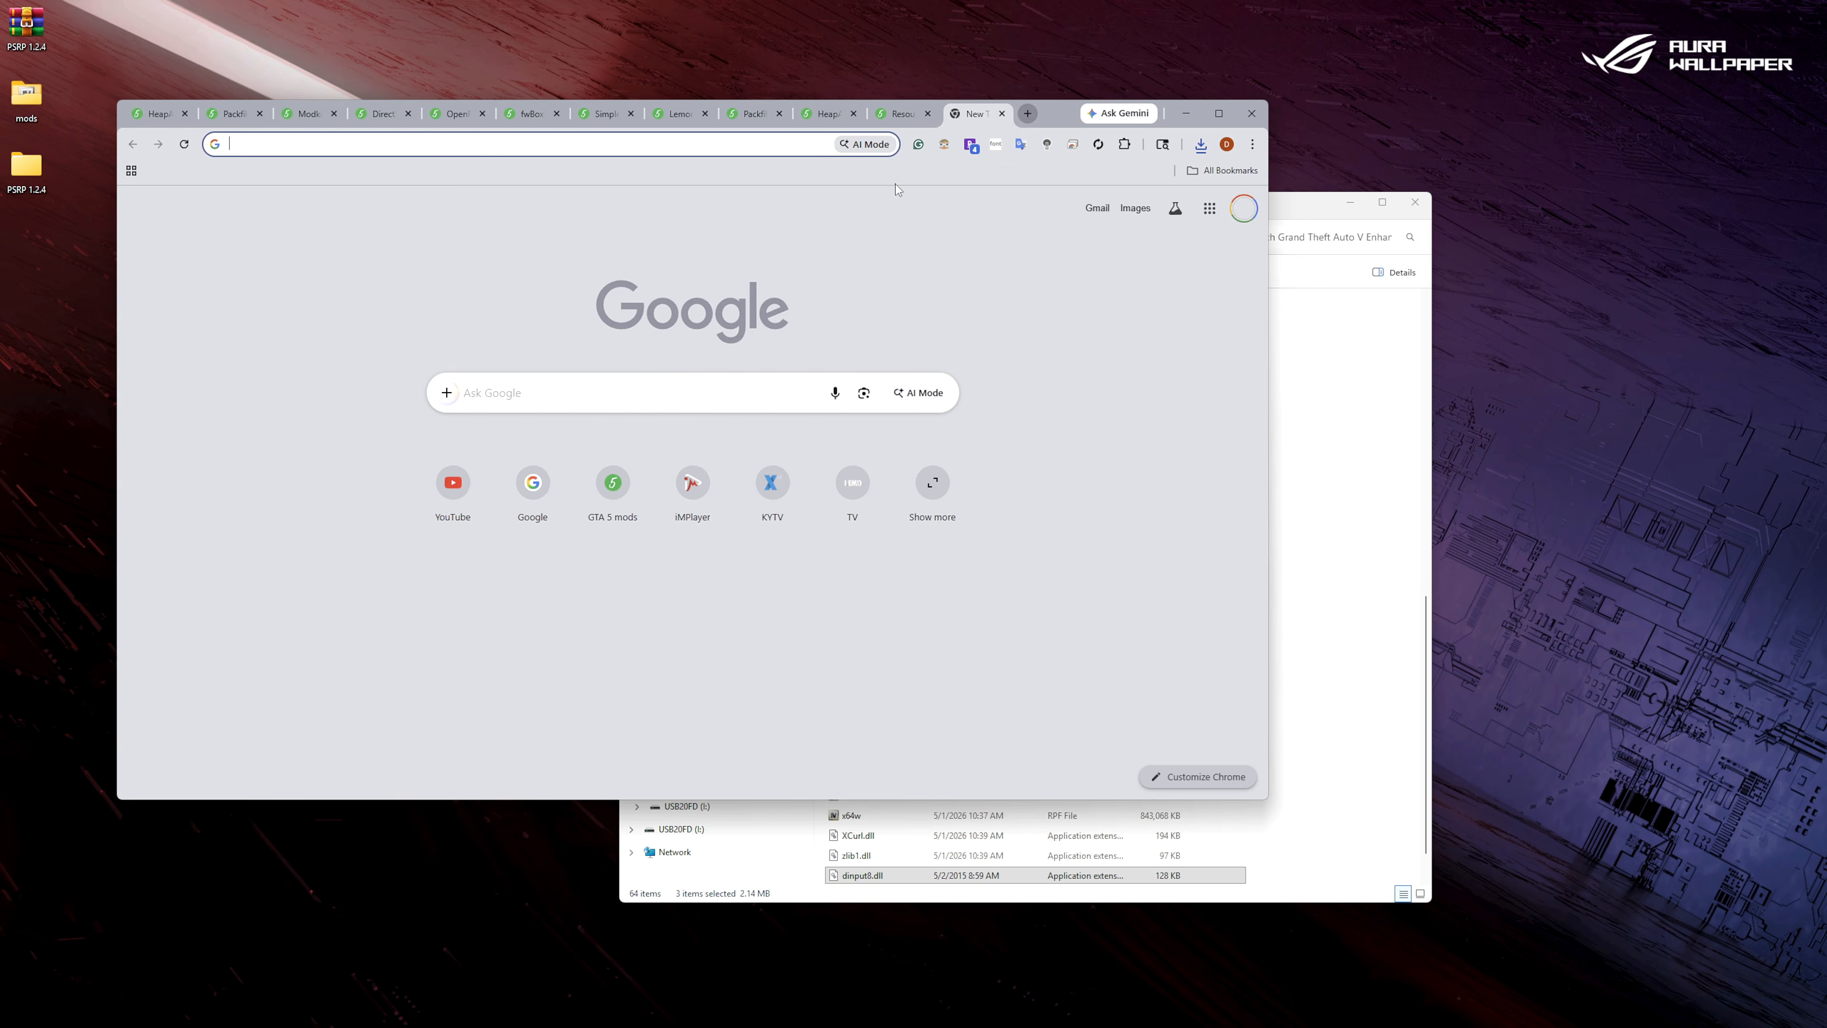
pyautogui.click(610, 495)
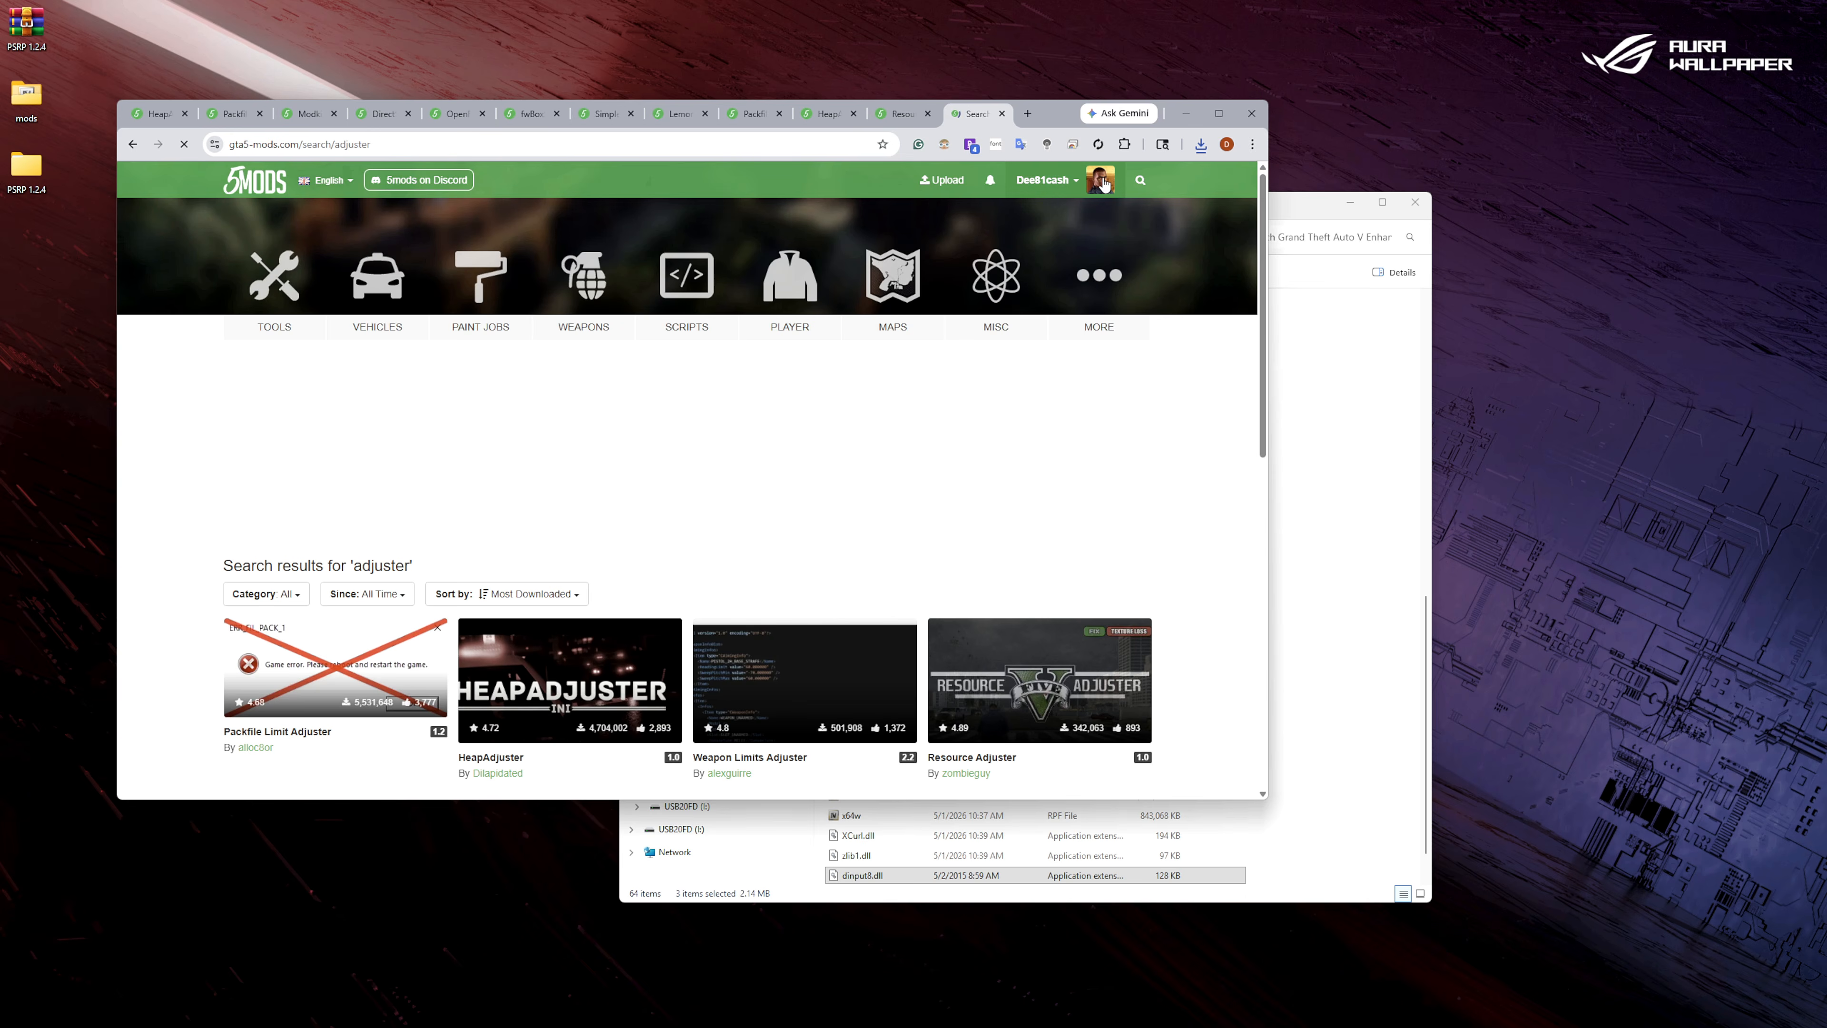
pyautogui.click(1140, 180)
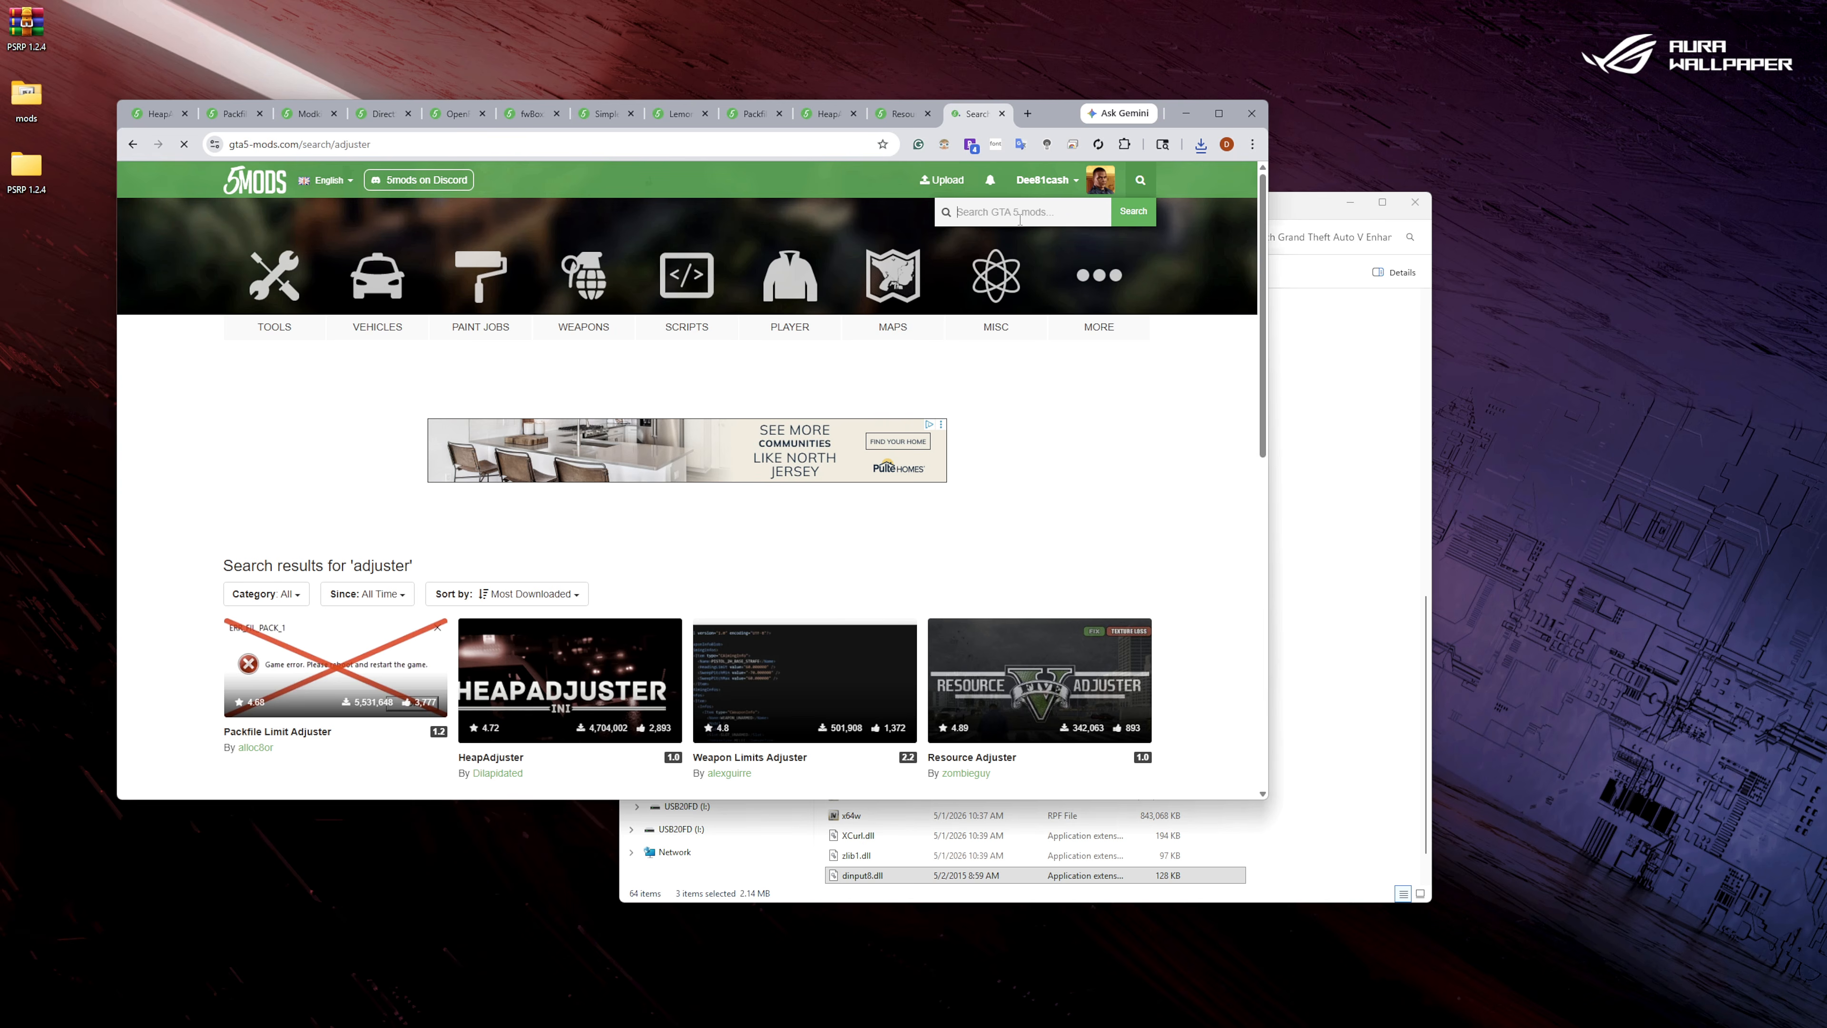
pyautogui.write('enhanced')
pyautogui.press('Return')
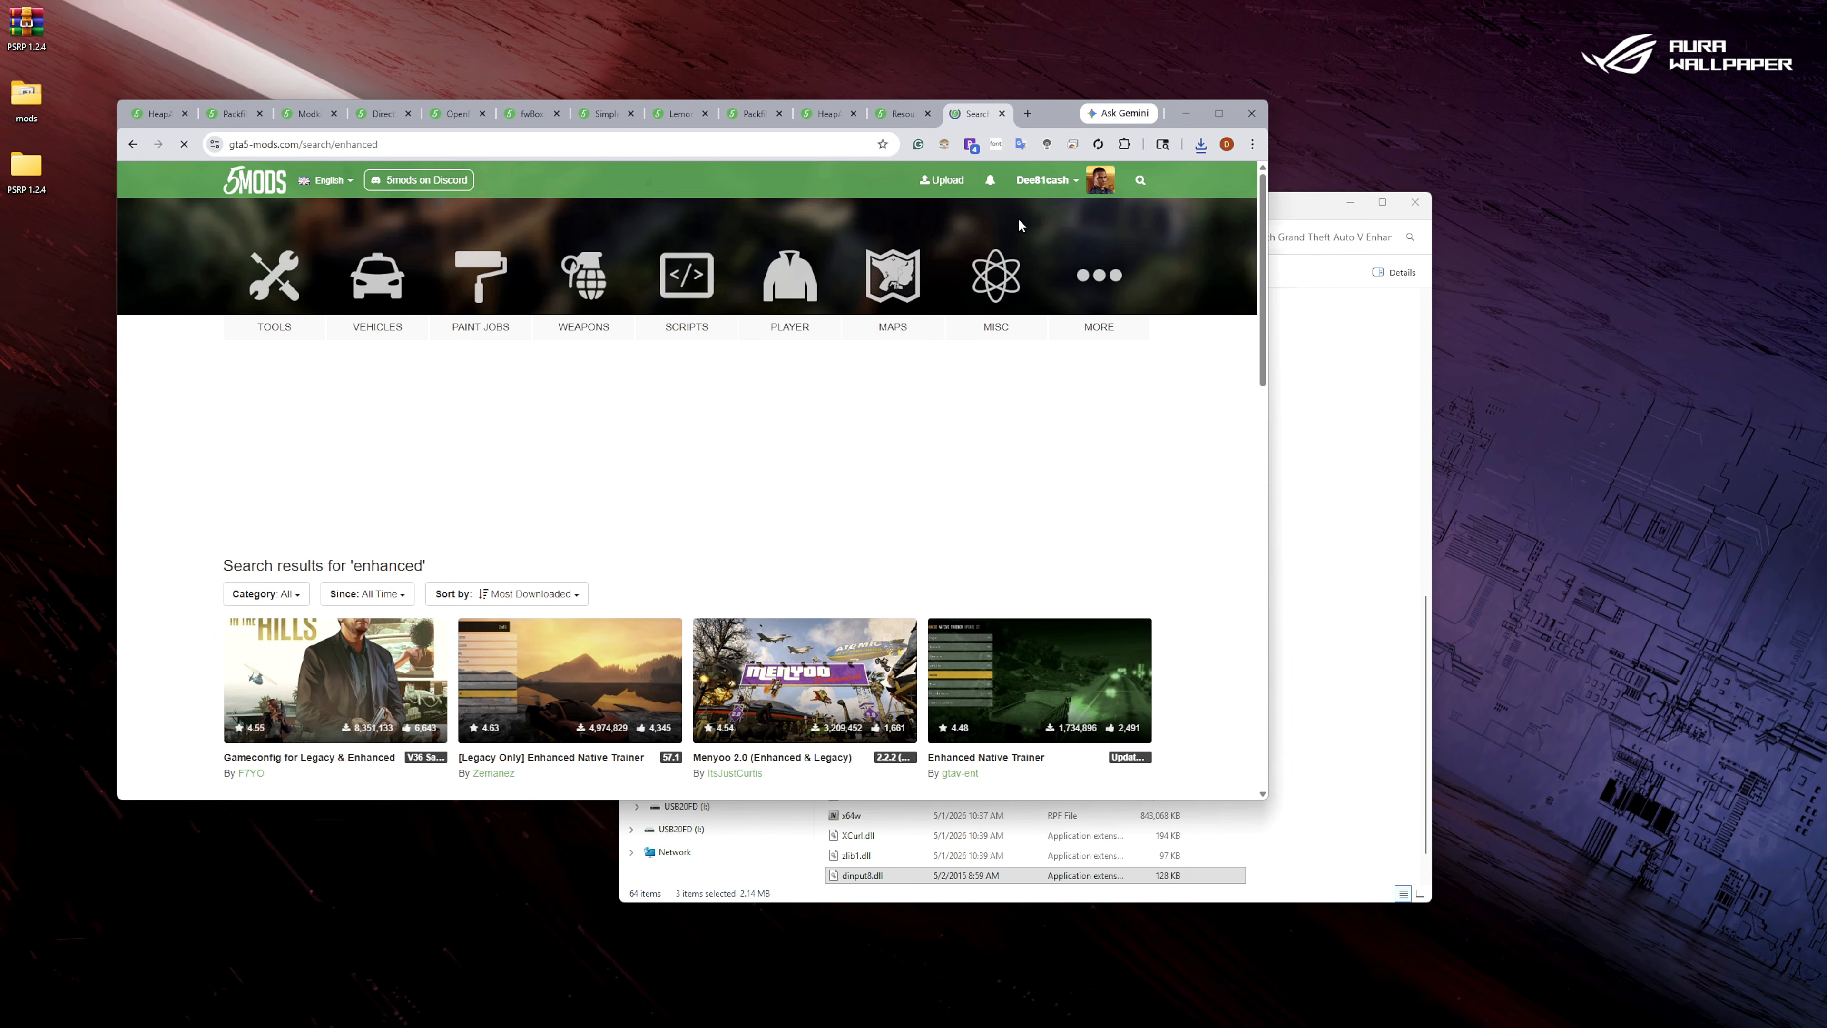
pyautogui.scroll(-6, 719, 533)
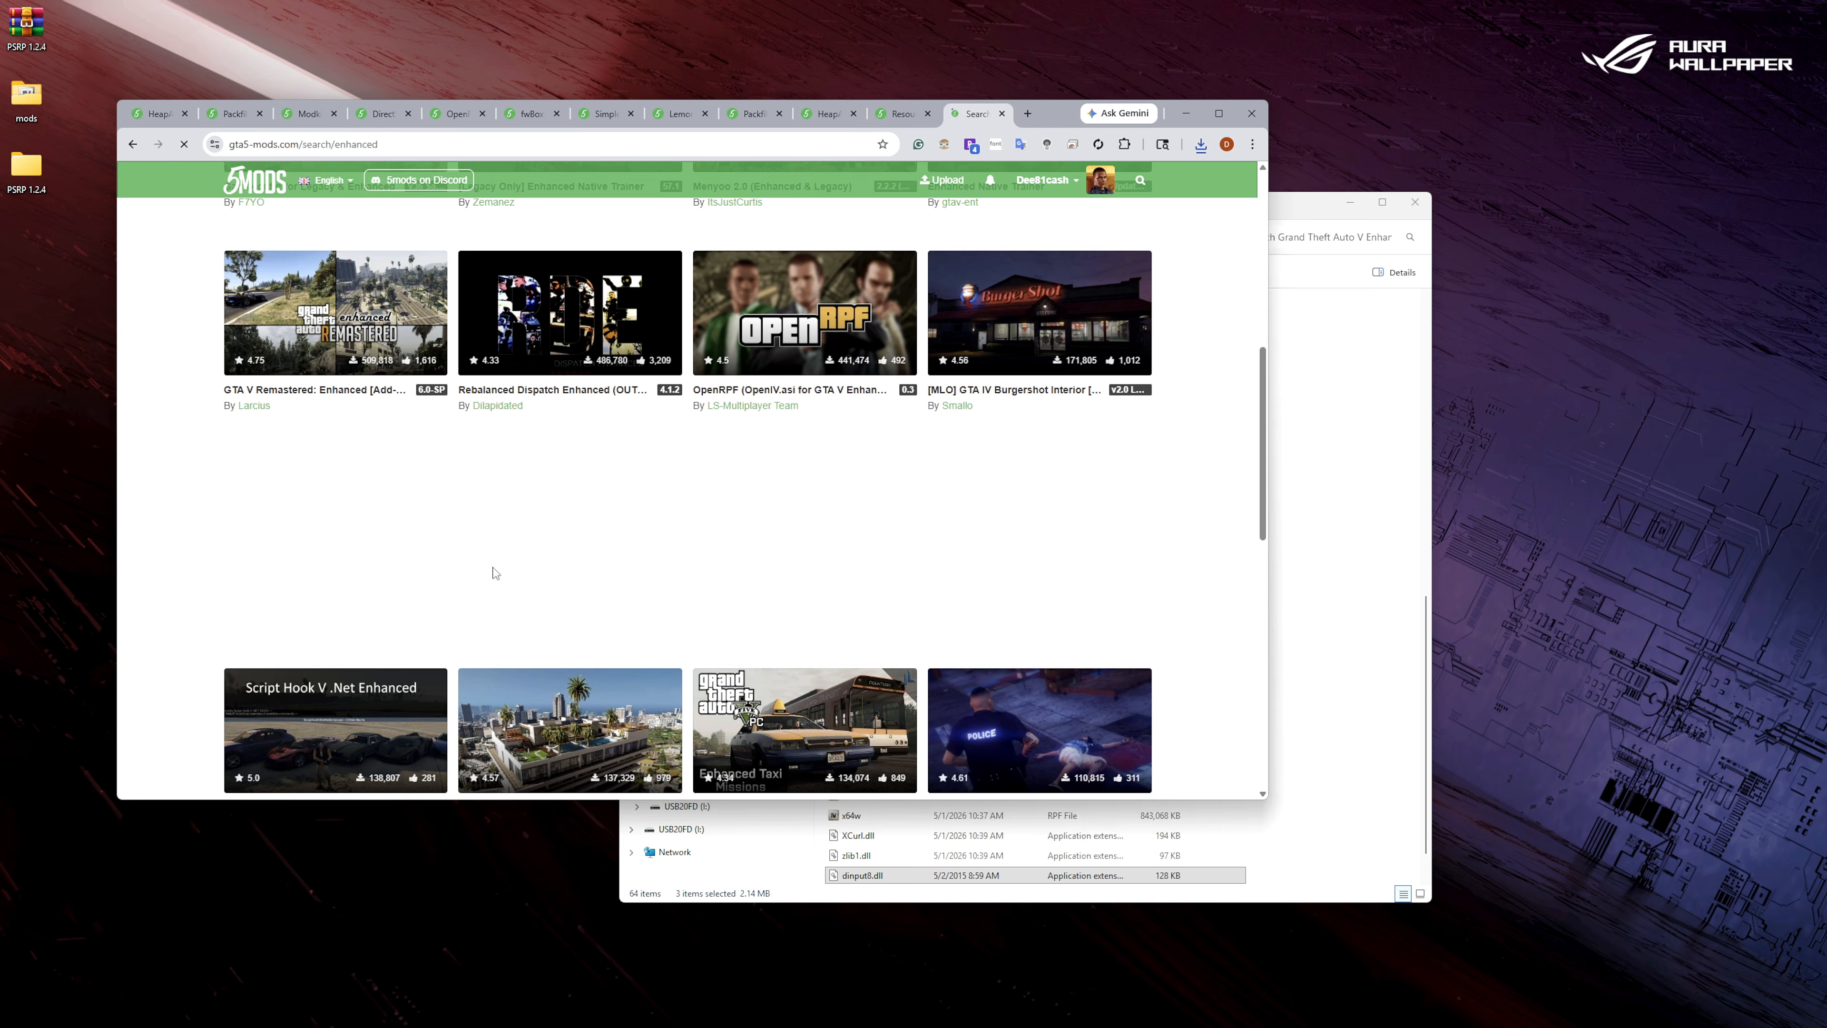
pyautogui.scroll(-3, 332, 533)
pyautogui.click(332, 524)
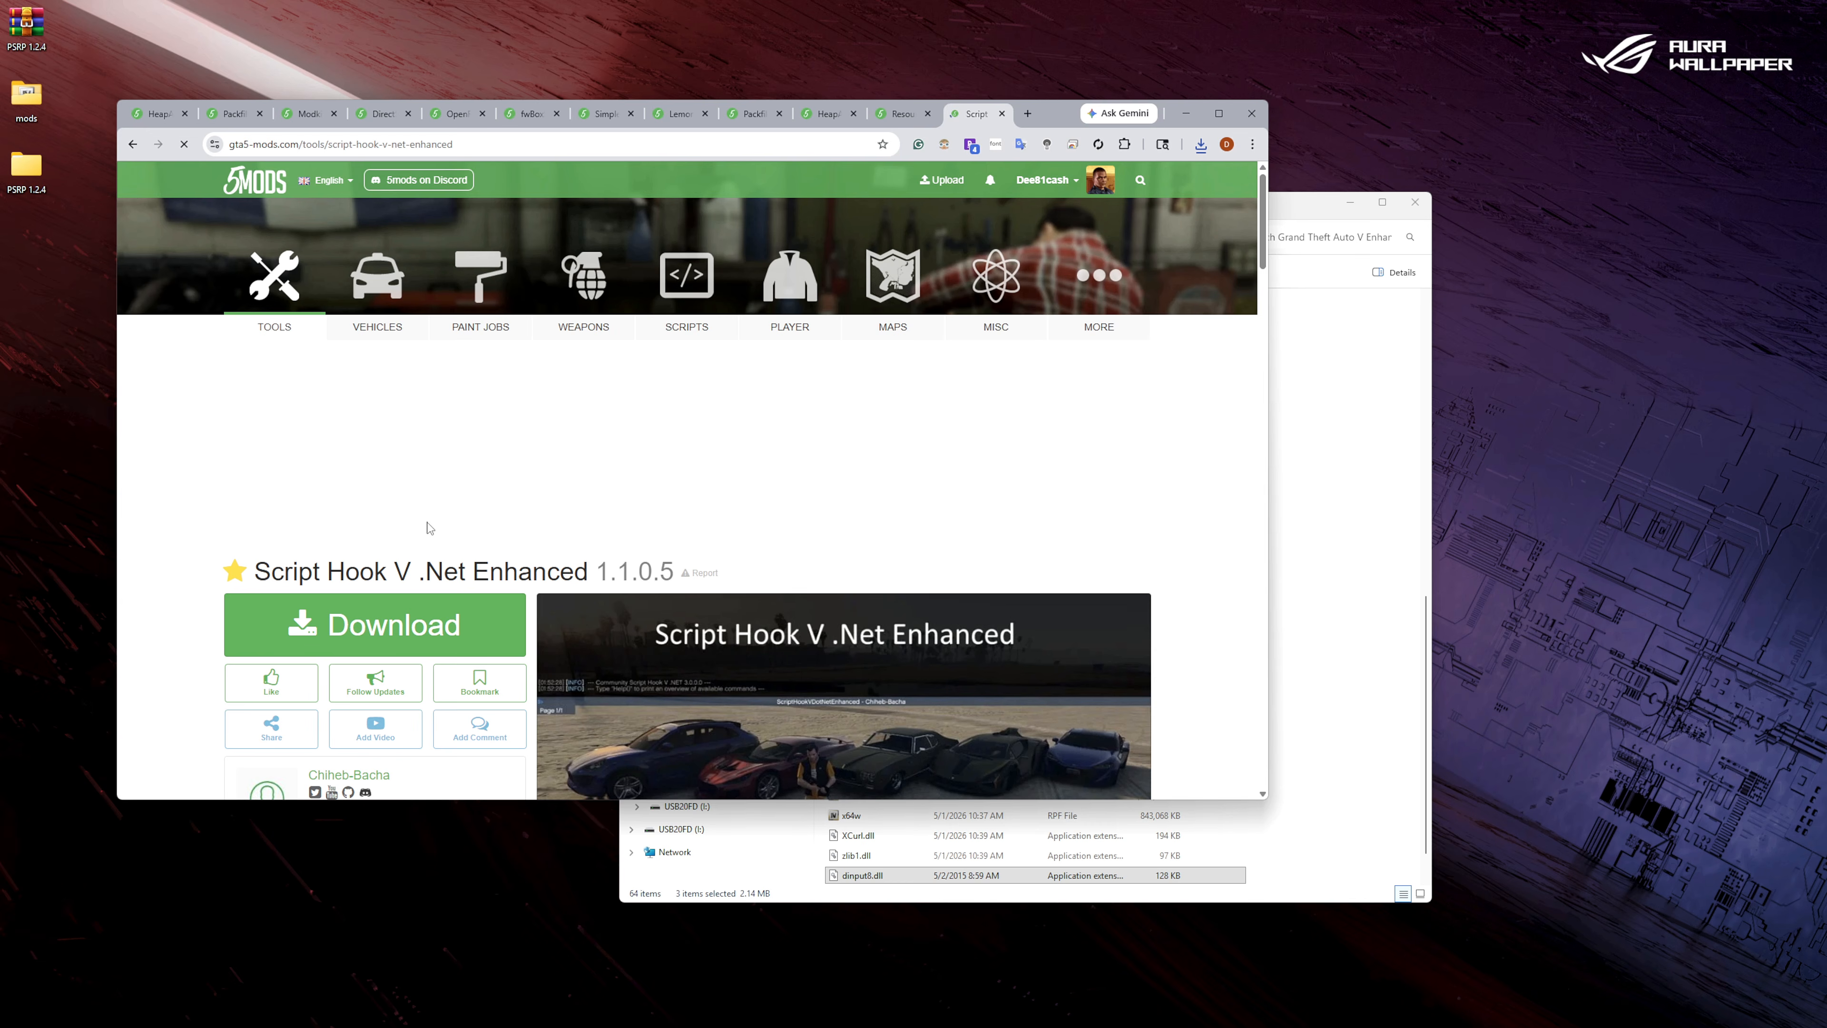
# Download Script Hook V .Net Enhanced 1.1.0.5 and open the downloaded archive.
pyautogui.scroll(-6, 431, 528)
pyautogui.click(498, 334)
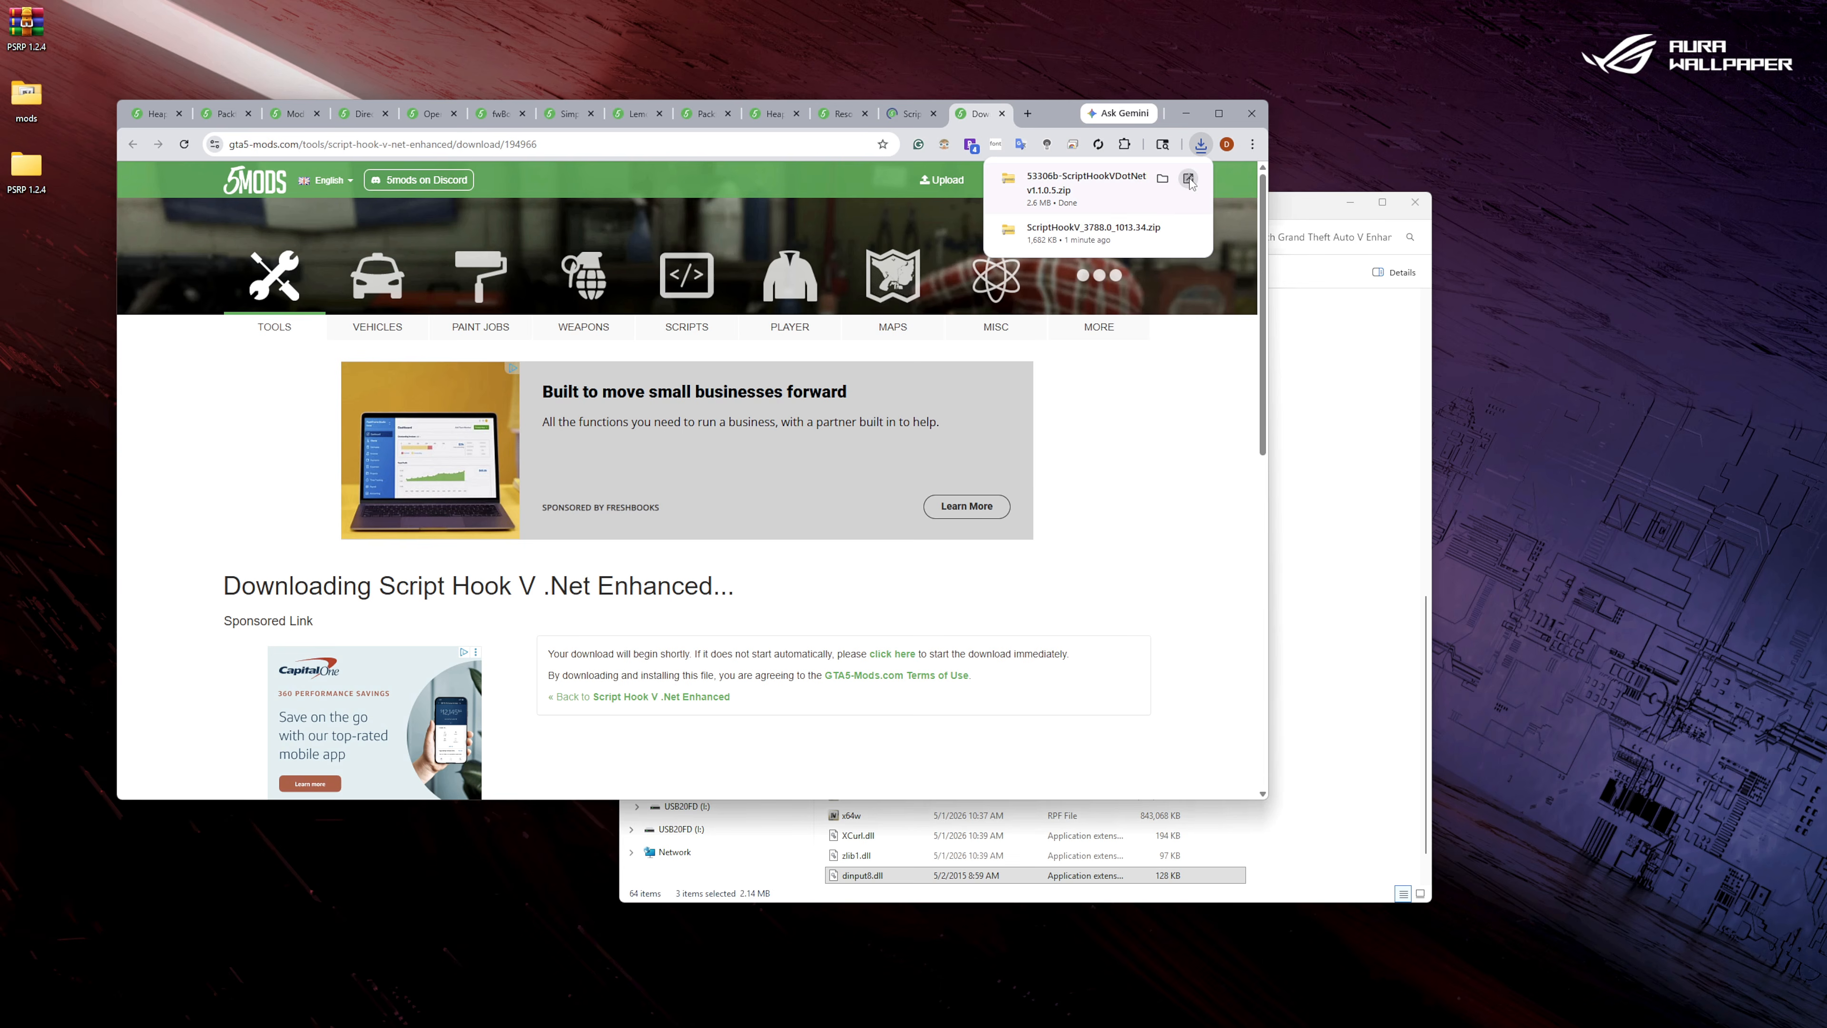
pyautogui.click(1188, 178)
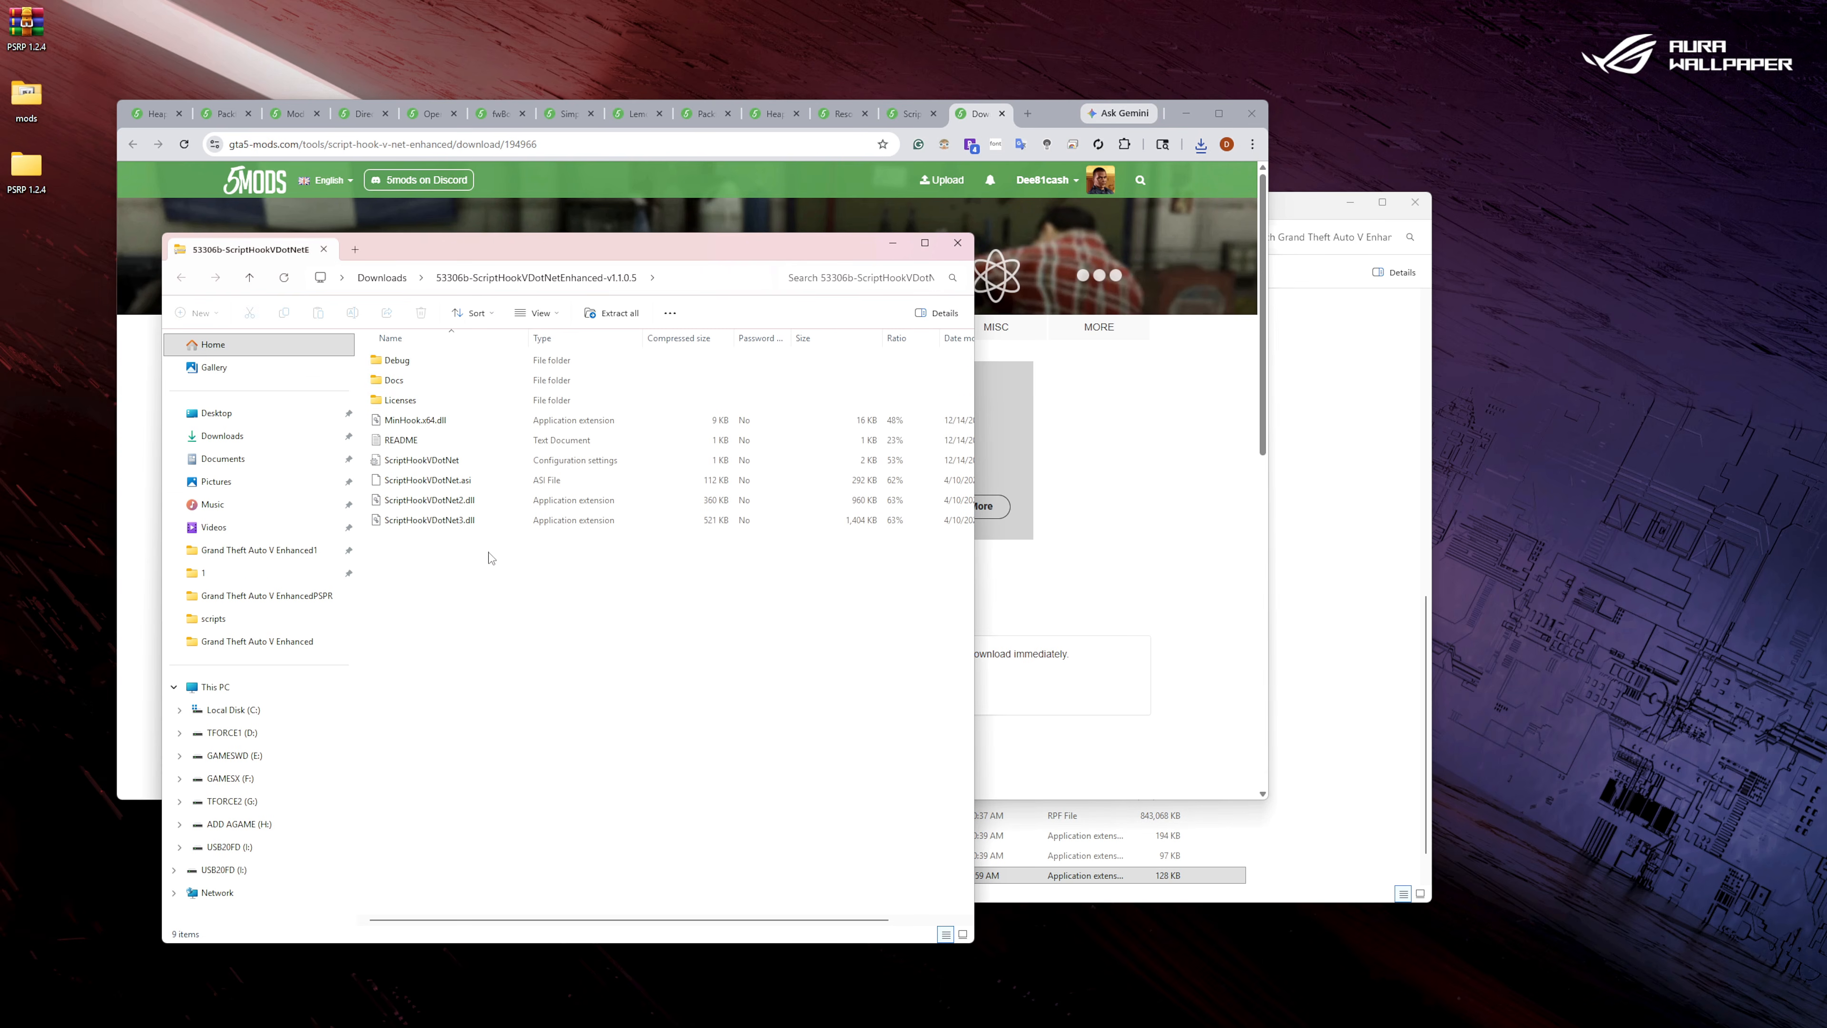
# Copy MinHook.x64.dll, the ScriptHookVDotNet settings and .asi files, ScriptHookVDotNet2.dll and ScriptHookVDotNet3.dll from the archive into the Grand Theft Auto V Enhanced folder.
pyautogui.moveTo(487, 556); pyautogui.dragTo(433, 426)
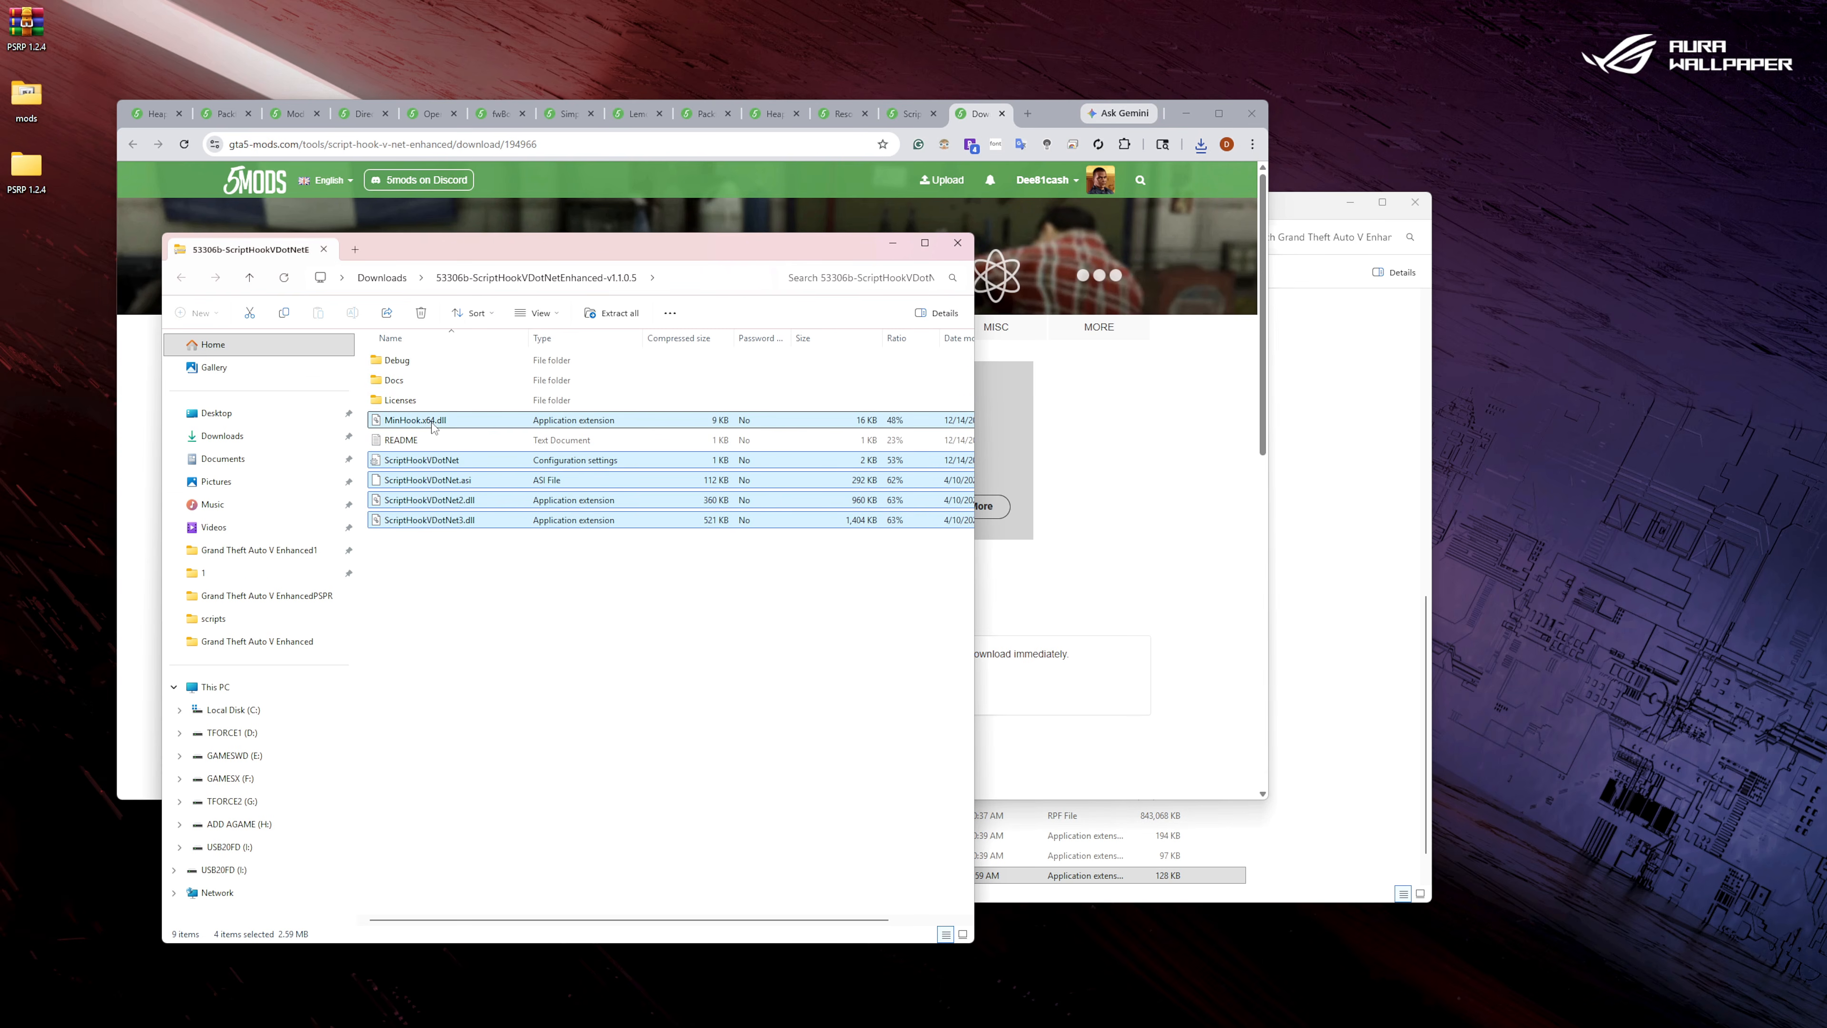
pyautogui.rightClick(433, 426)
pyautogui.click(492, 469)
pyautogui.click(1381, 690)
pyautogui.rightClick(1382, 690)
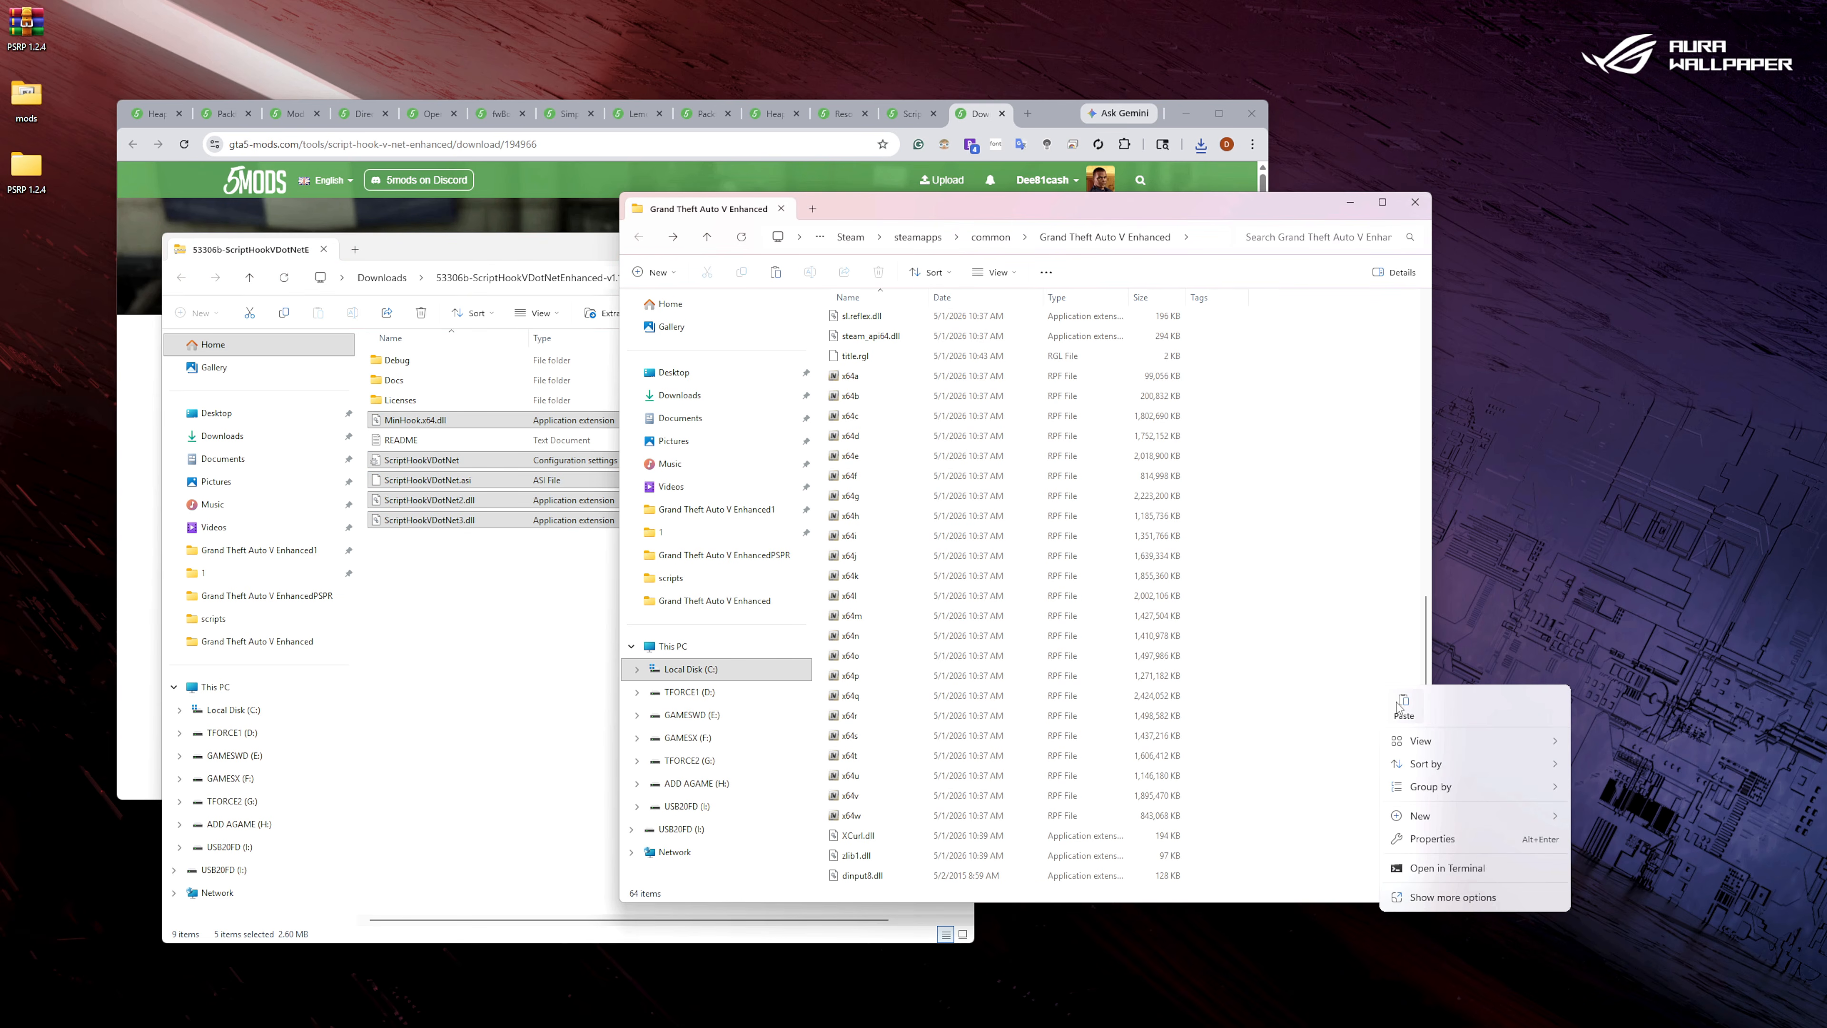
pyautogui.click(1400, 706)
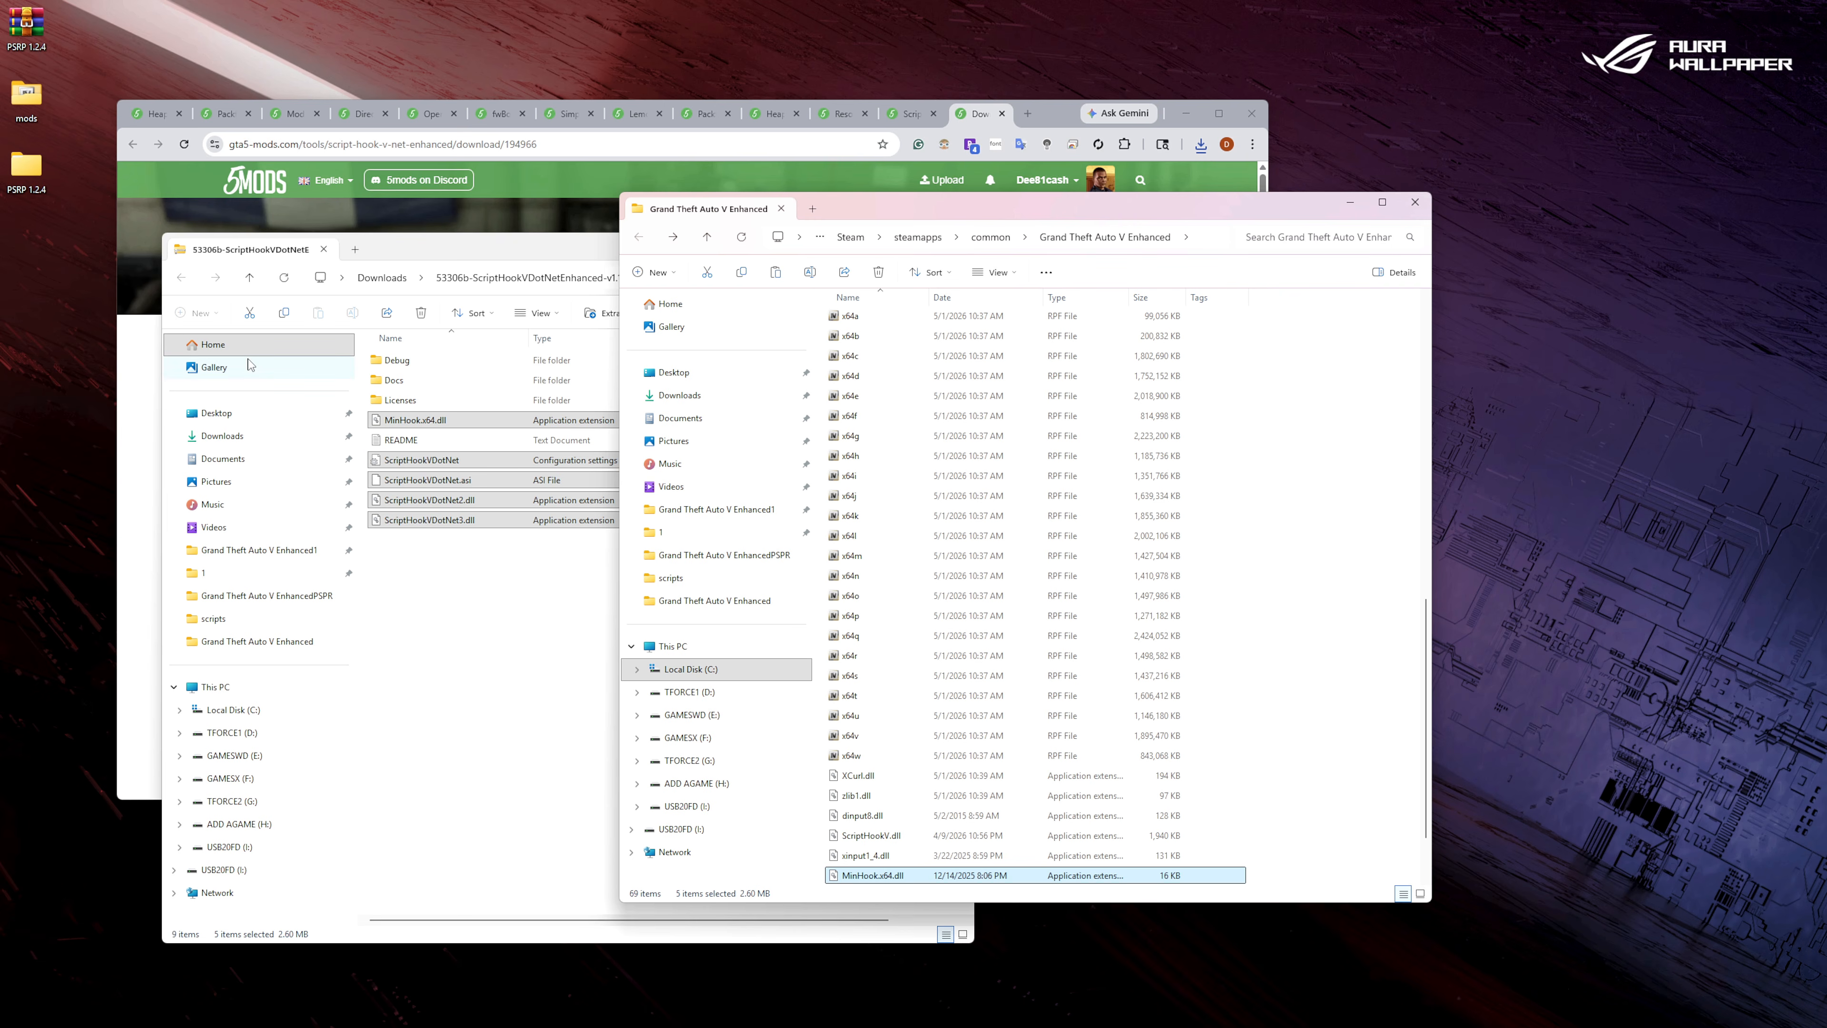
# Close the Script Hook V .Net archive window along with its download page and mod page.
pyautogui.click(429, 249)
pyautogui.click(954, 248)
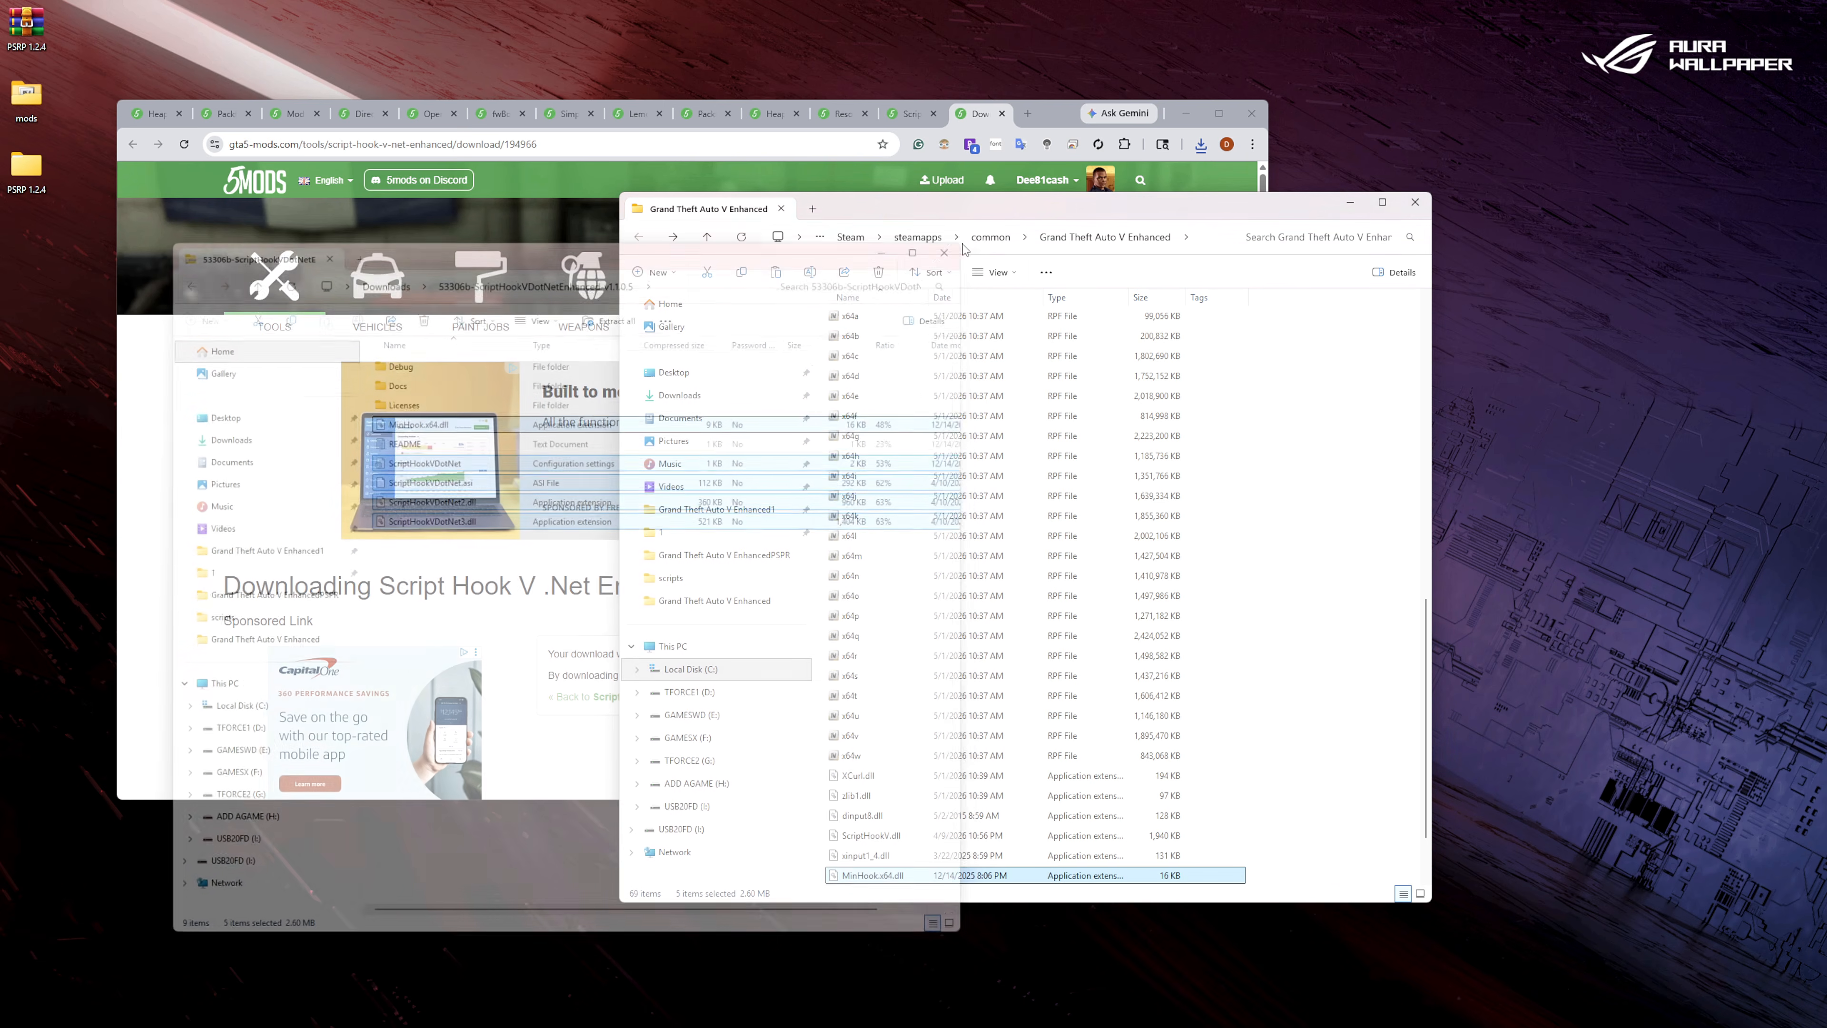
pyautogui.click(1002, 114)
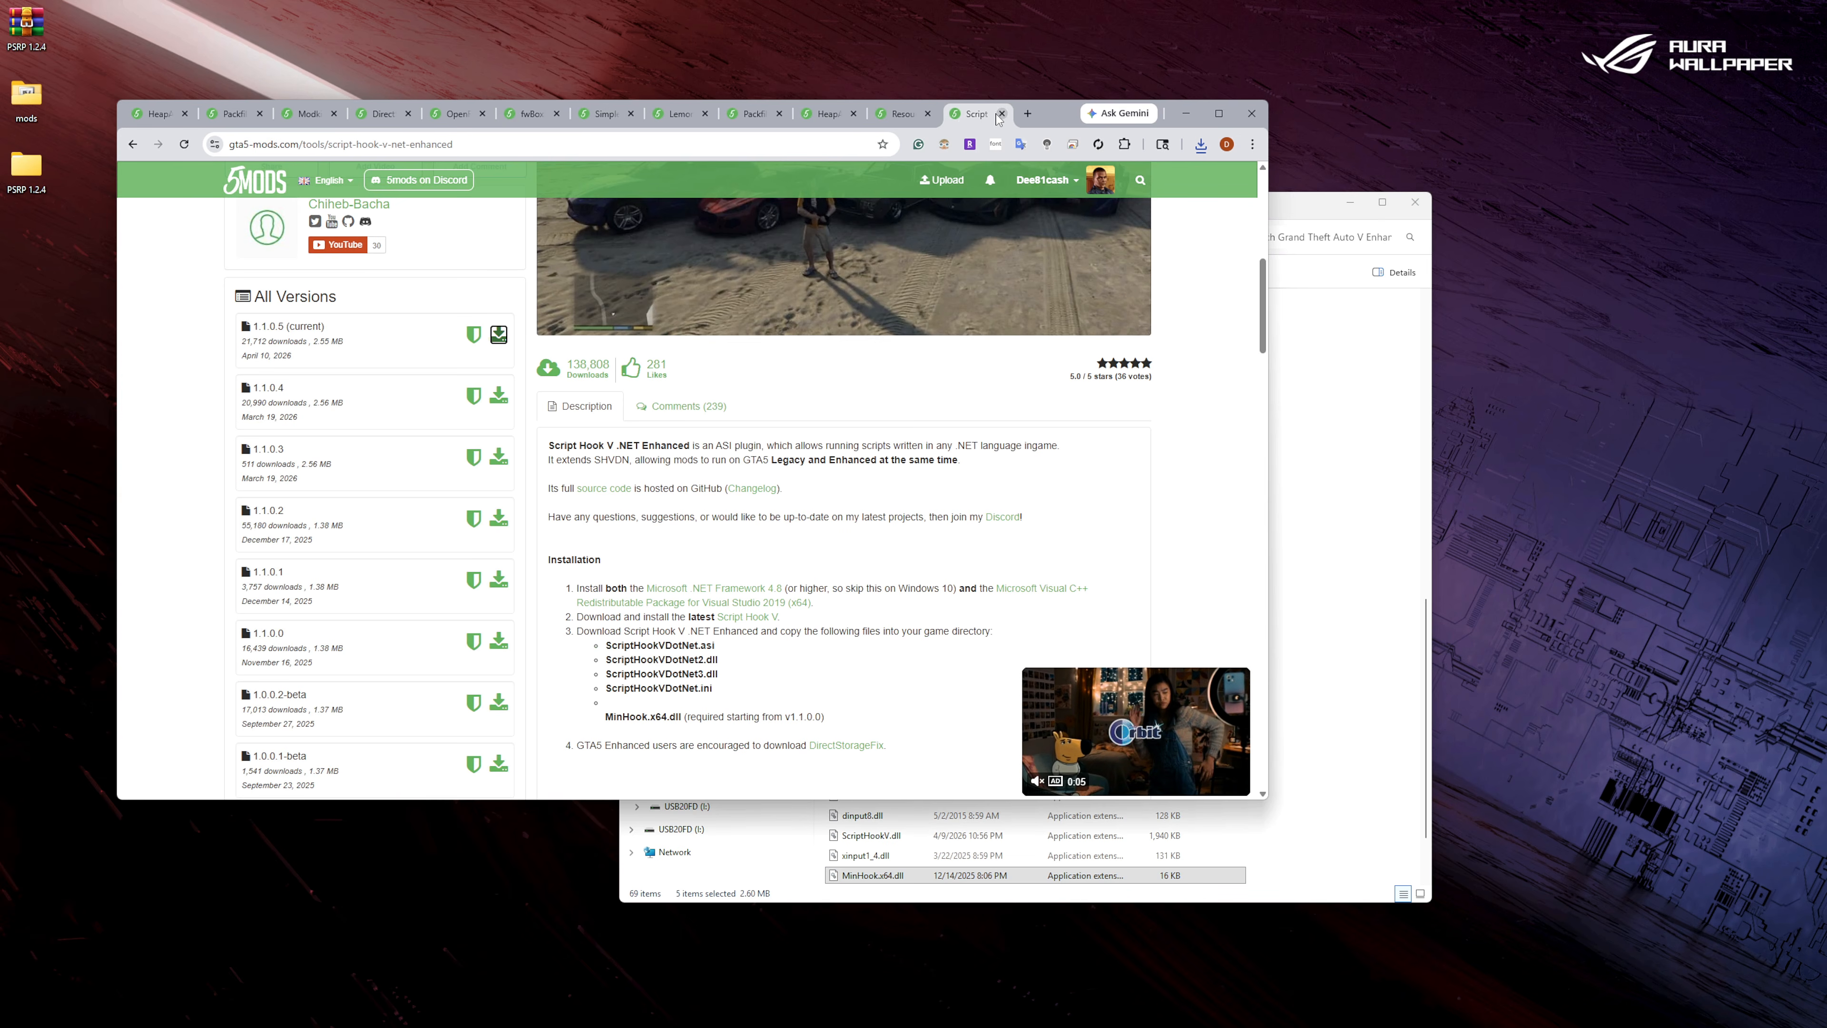
pyautogui.scroll(5, 623, 493)
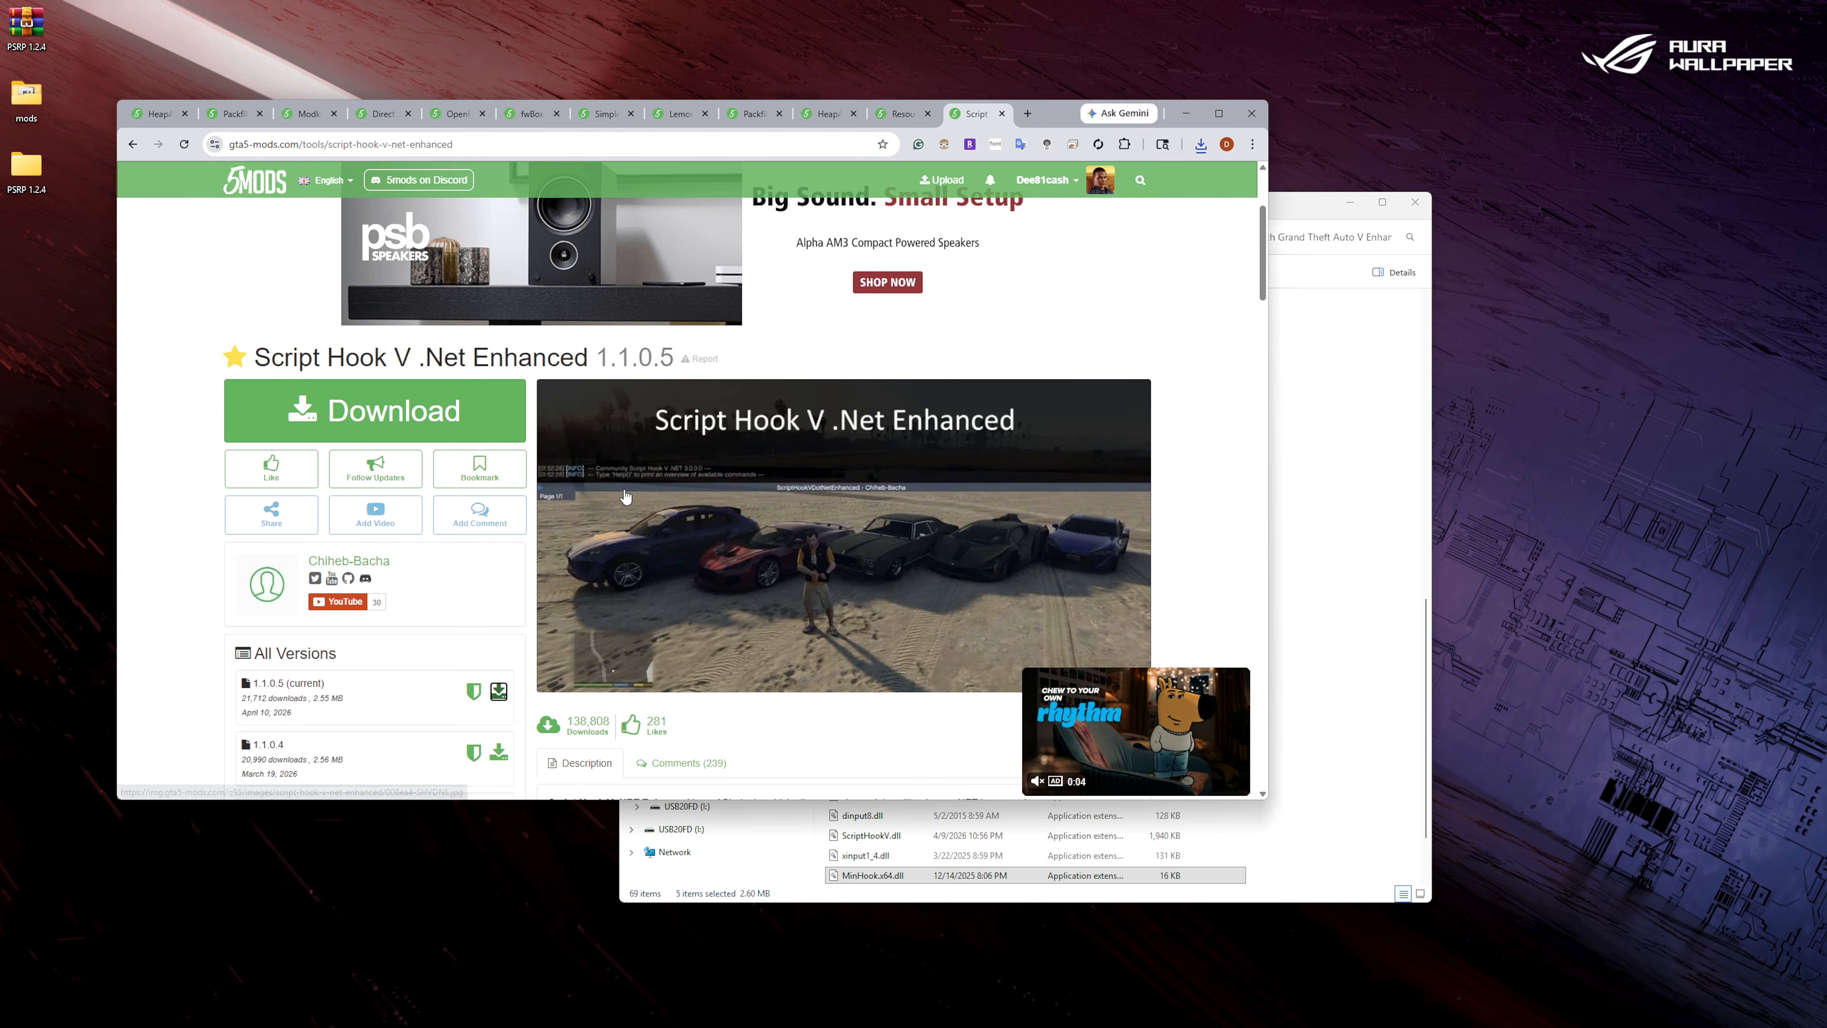
pyautogui.click(1002, 114)
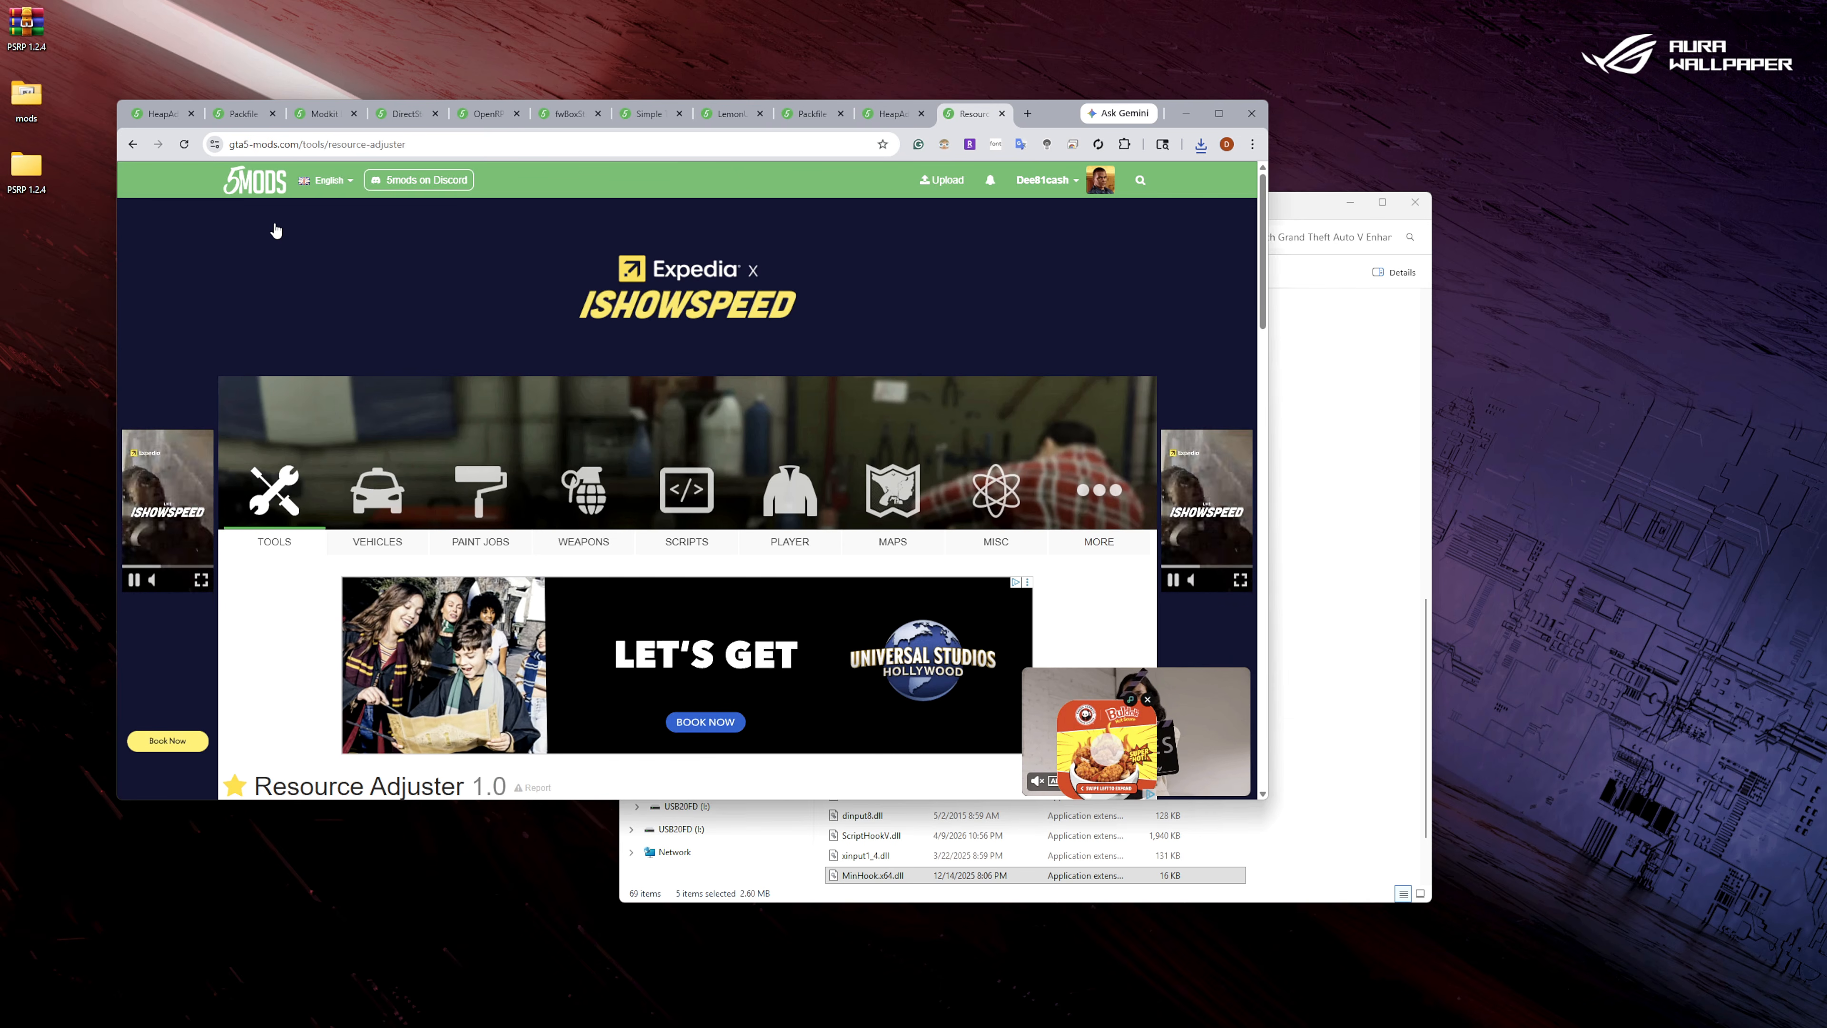
# Download HeapAdjuster Enhanced 1.0.0.1 from its mod page and open the downloaded archive.
pyautogui.click(152, 117)
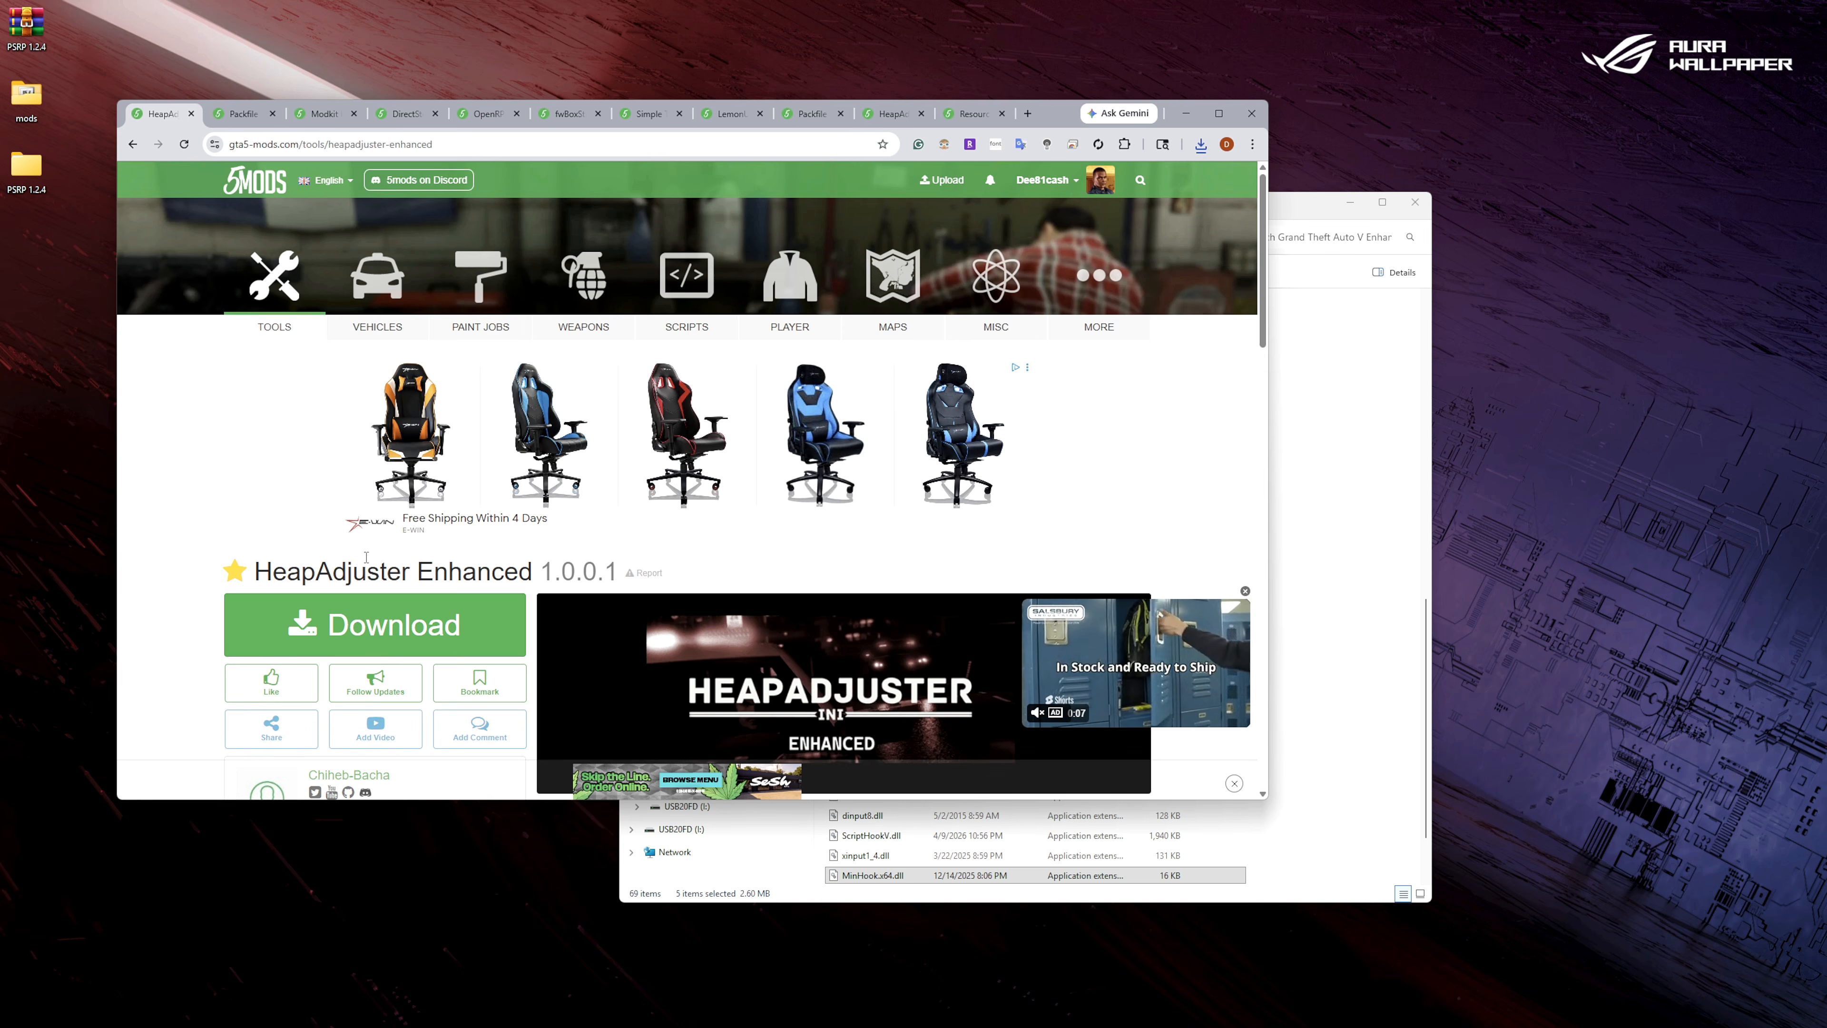
pyautogui.scroll(-3, 366, 556)
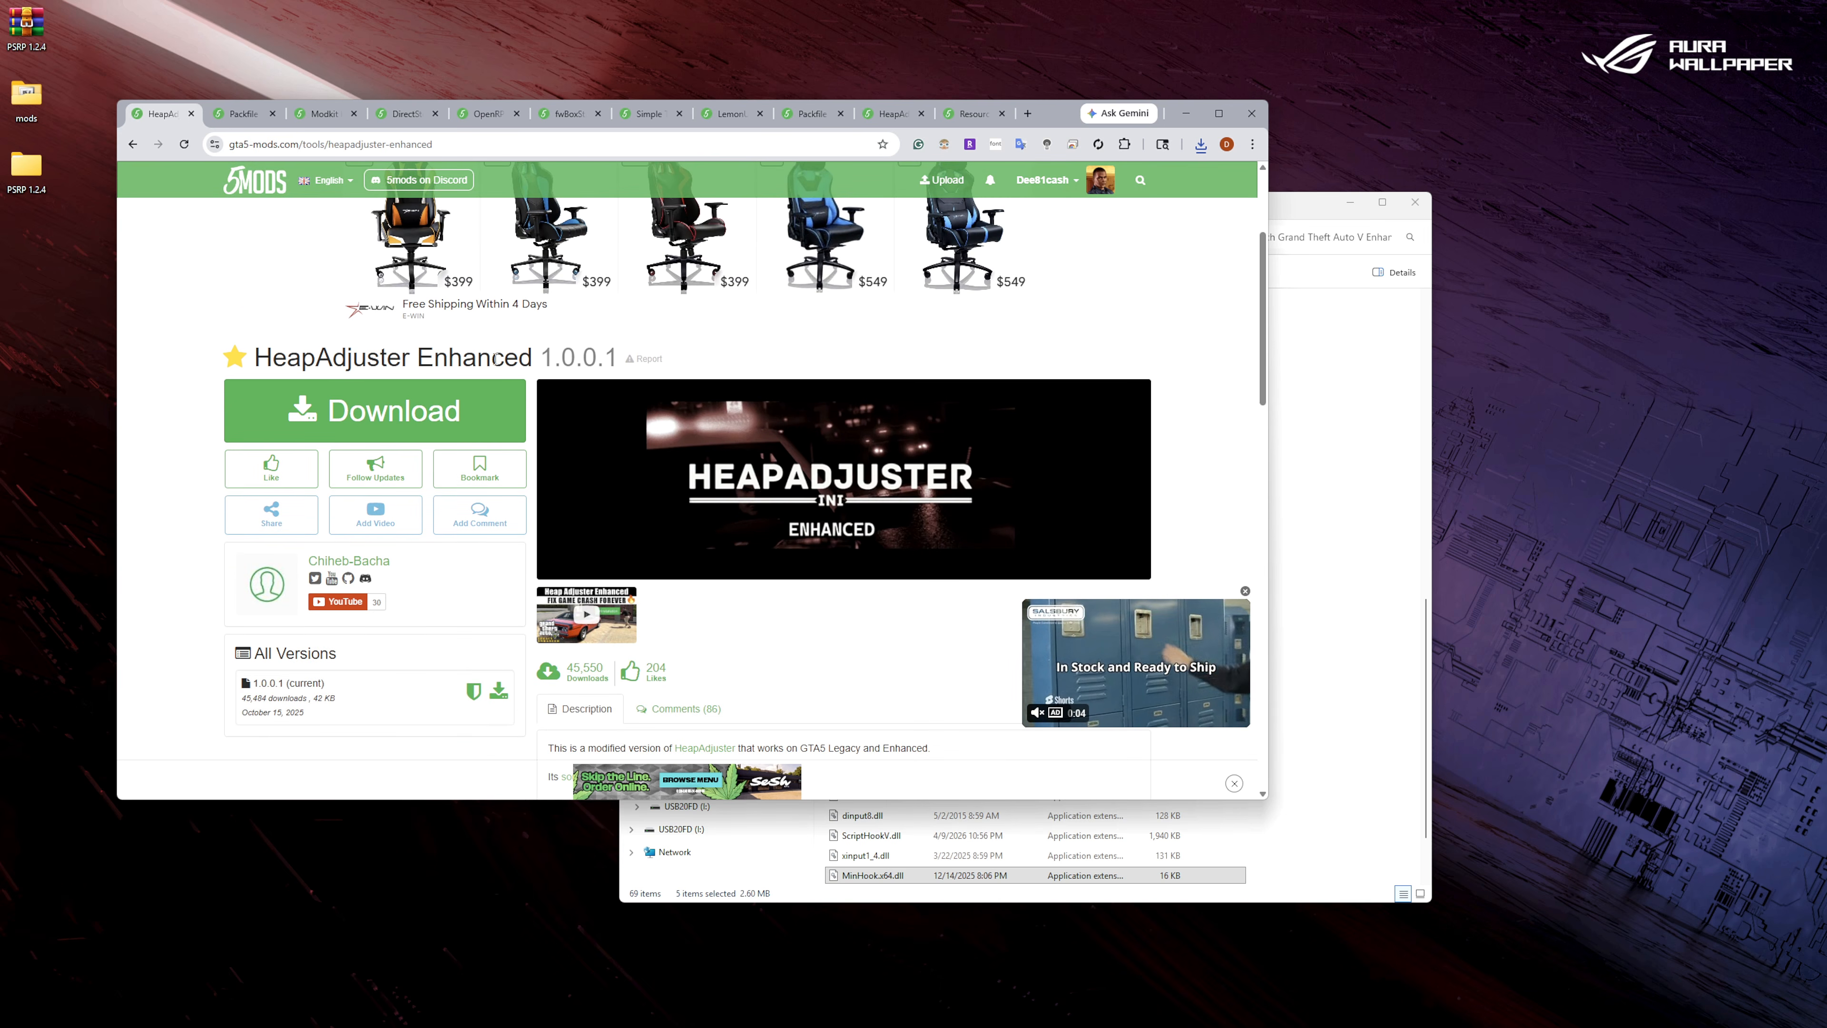
pyautogui.scroll(-1, 496, 504)
pyautogui.click(497, 631)
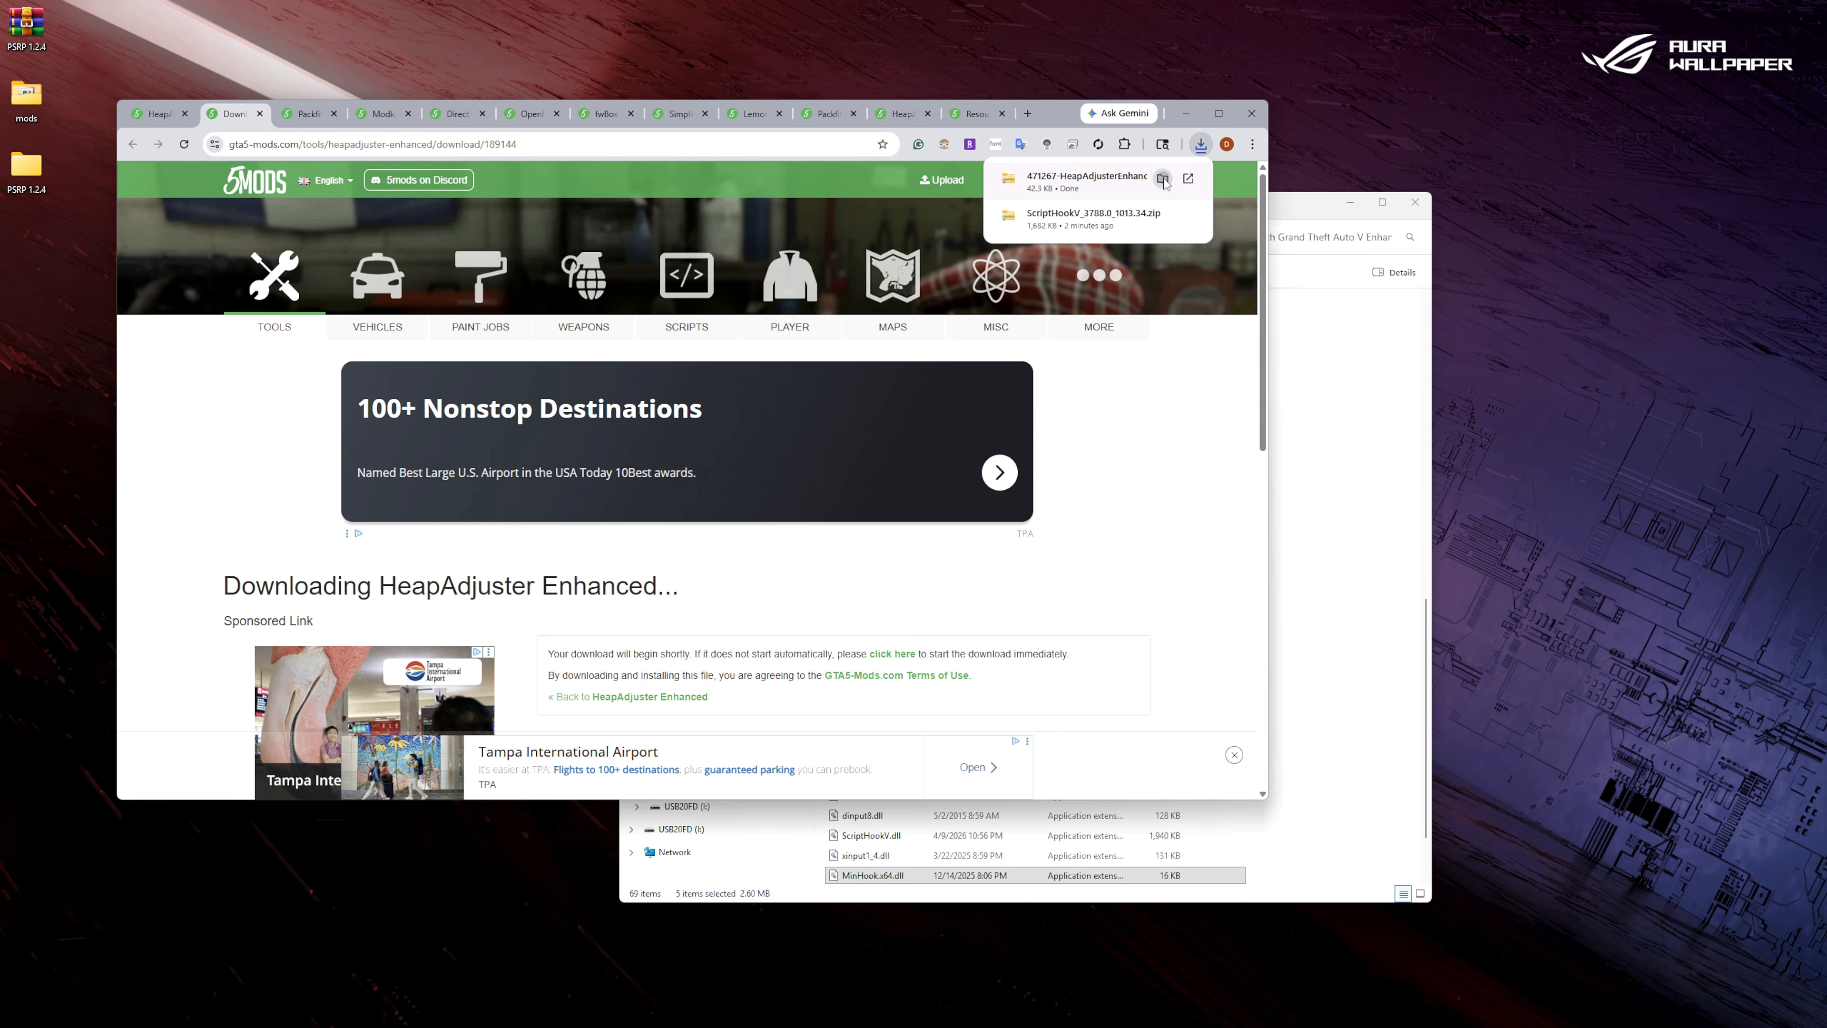
pyautogui.click(1162, 179)
pyautogui.doubleClick(560, 400)
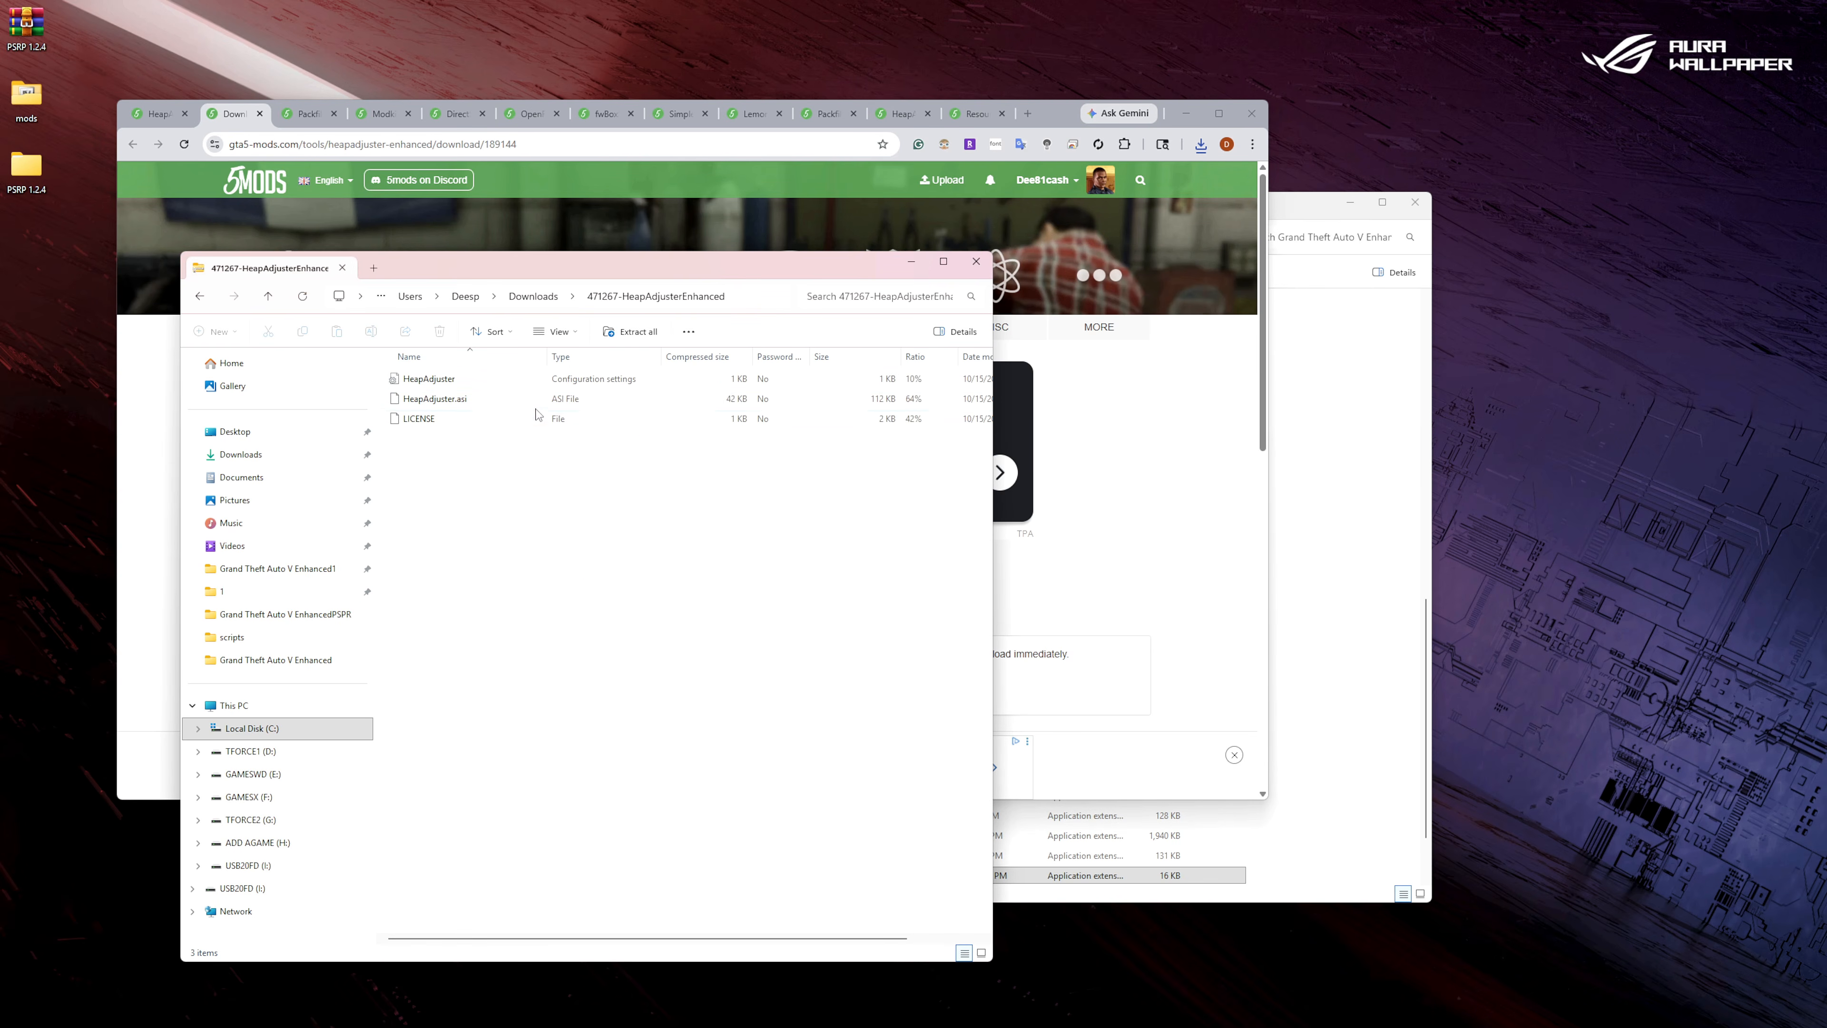
# Copy the HeapAdjuster settings file and HeapAdjuster.asi into the Grand Theft Auto V Enhanced folder, and close the archive window.
pyautogui.moveTo(388, 380); pyautogui.dragTo(429, 402)
pyautogui.rightClick(429, 402)
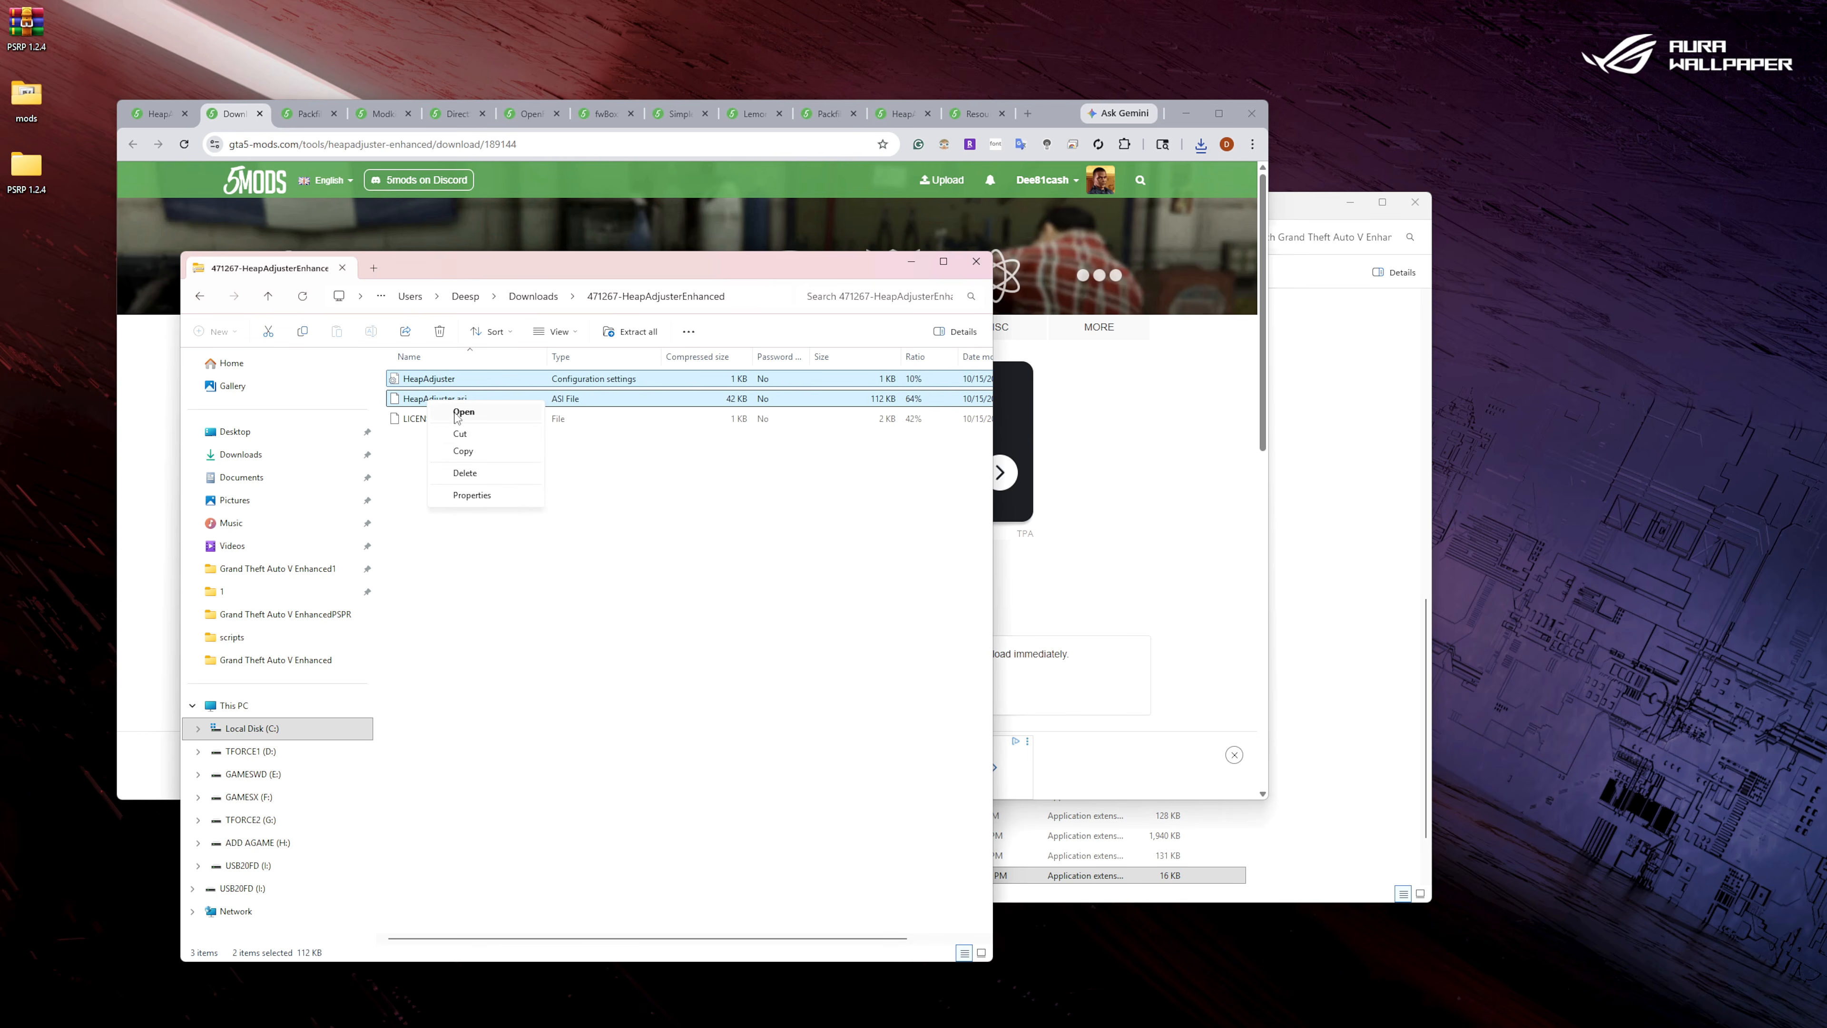
pyautogui.click(482, 452)
pyautogui.click(978, 271)
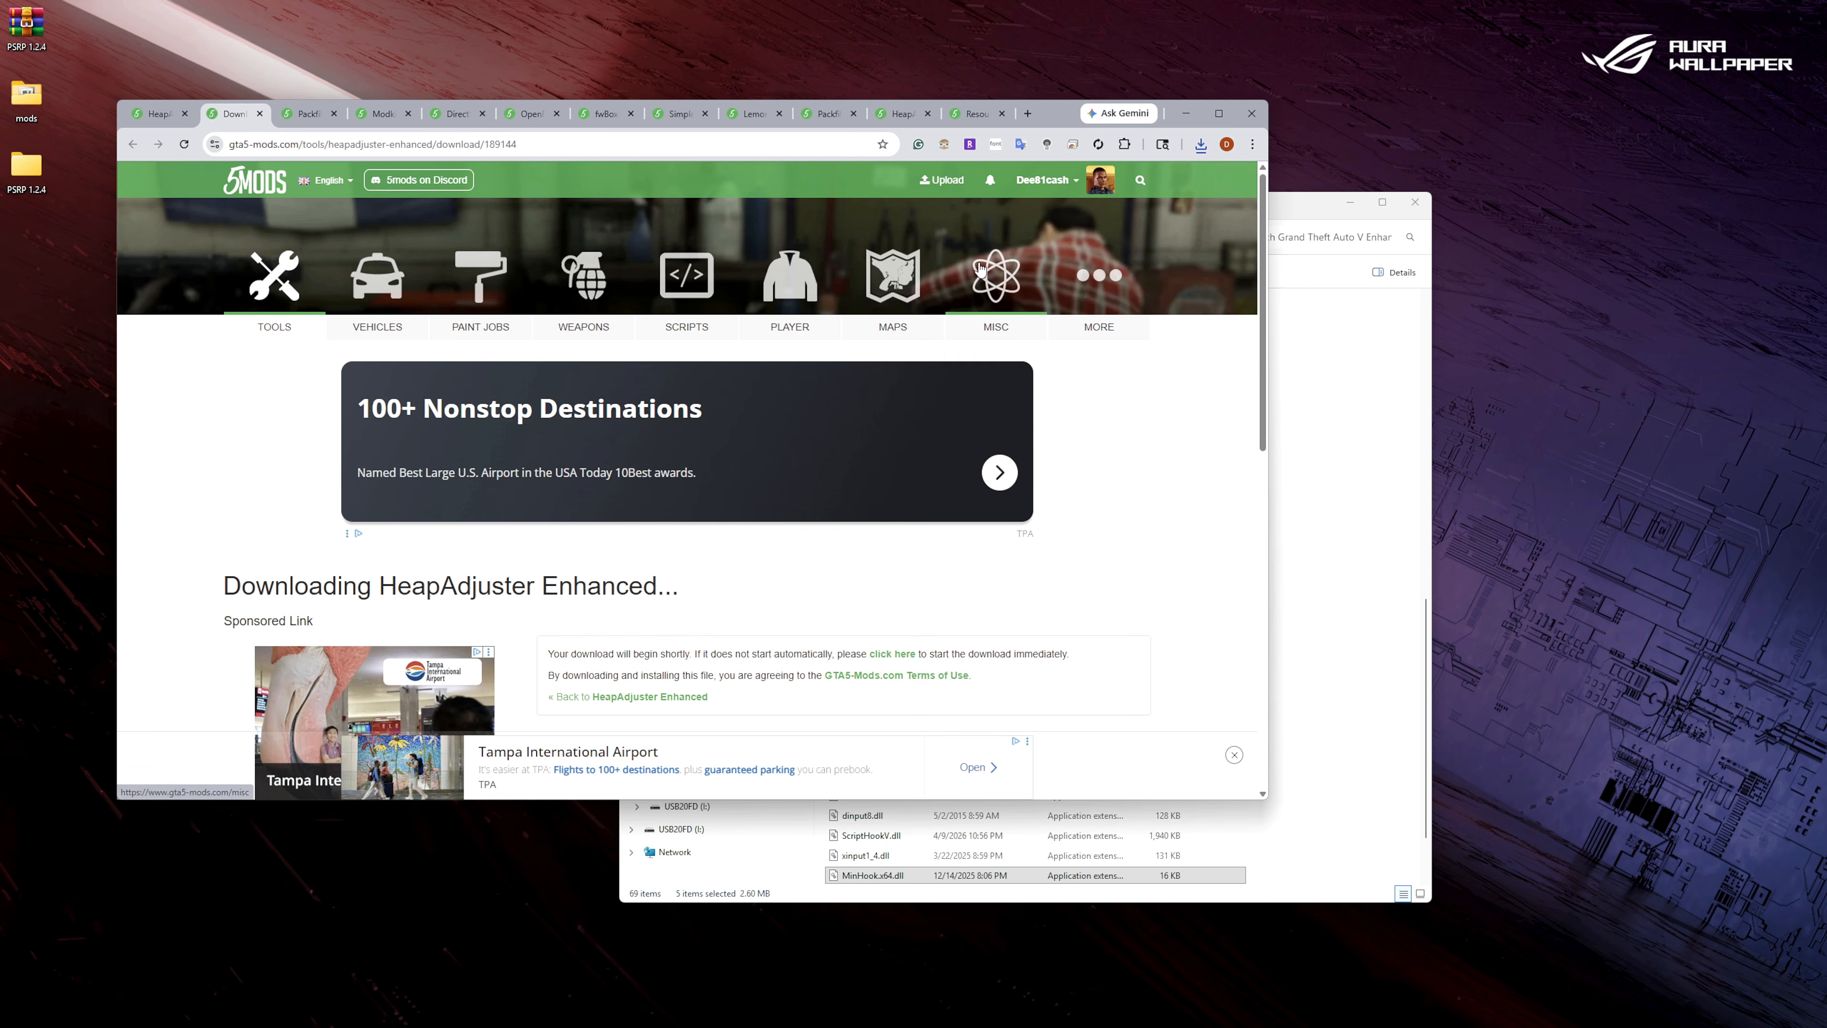
pyautogui.click(1396, 638)
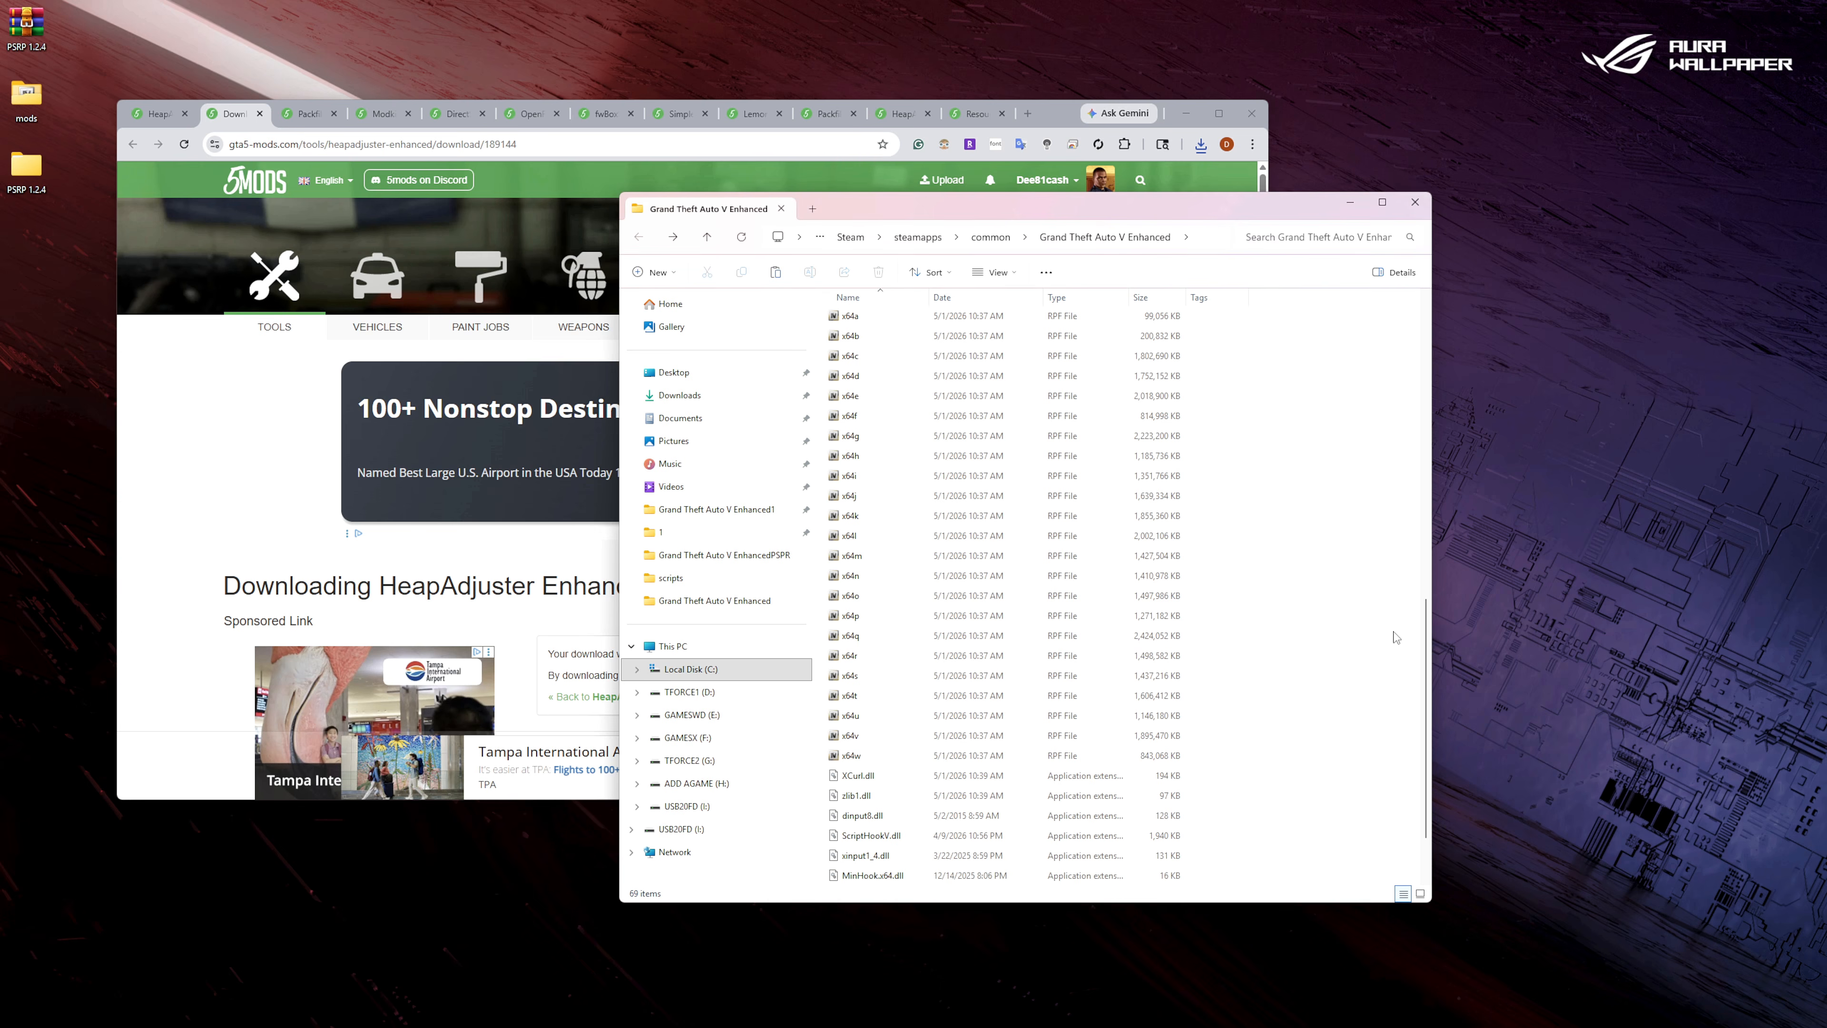
pyautogui.rightClick(1396, 638)
pyautogui.click(1413, 655)
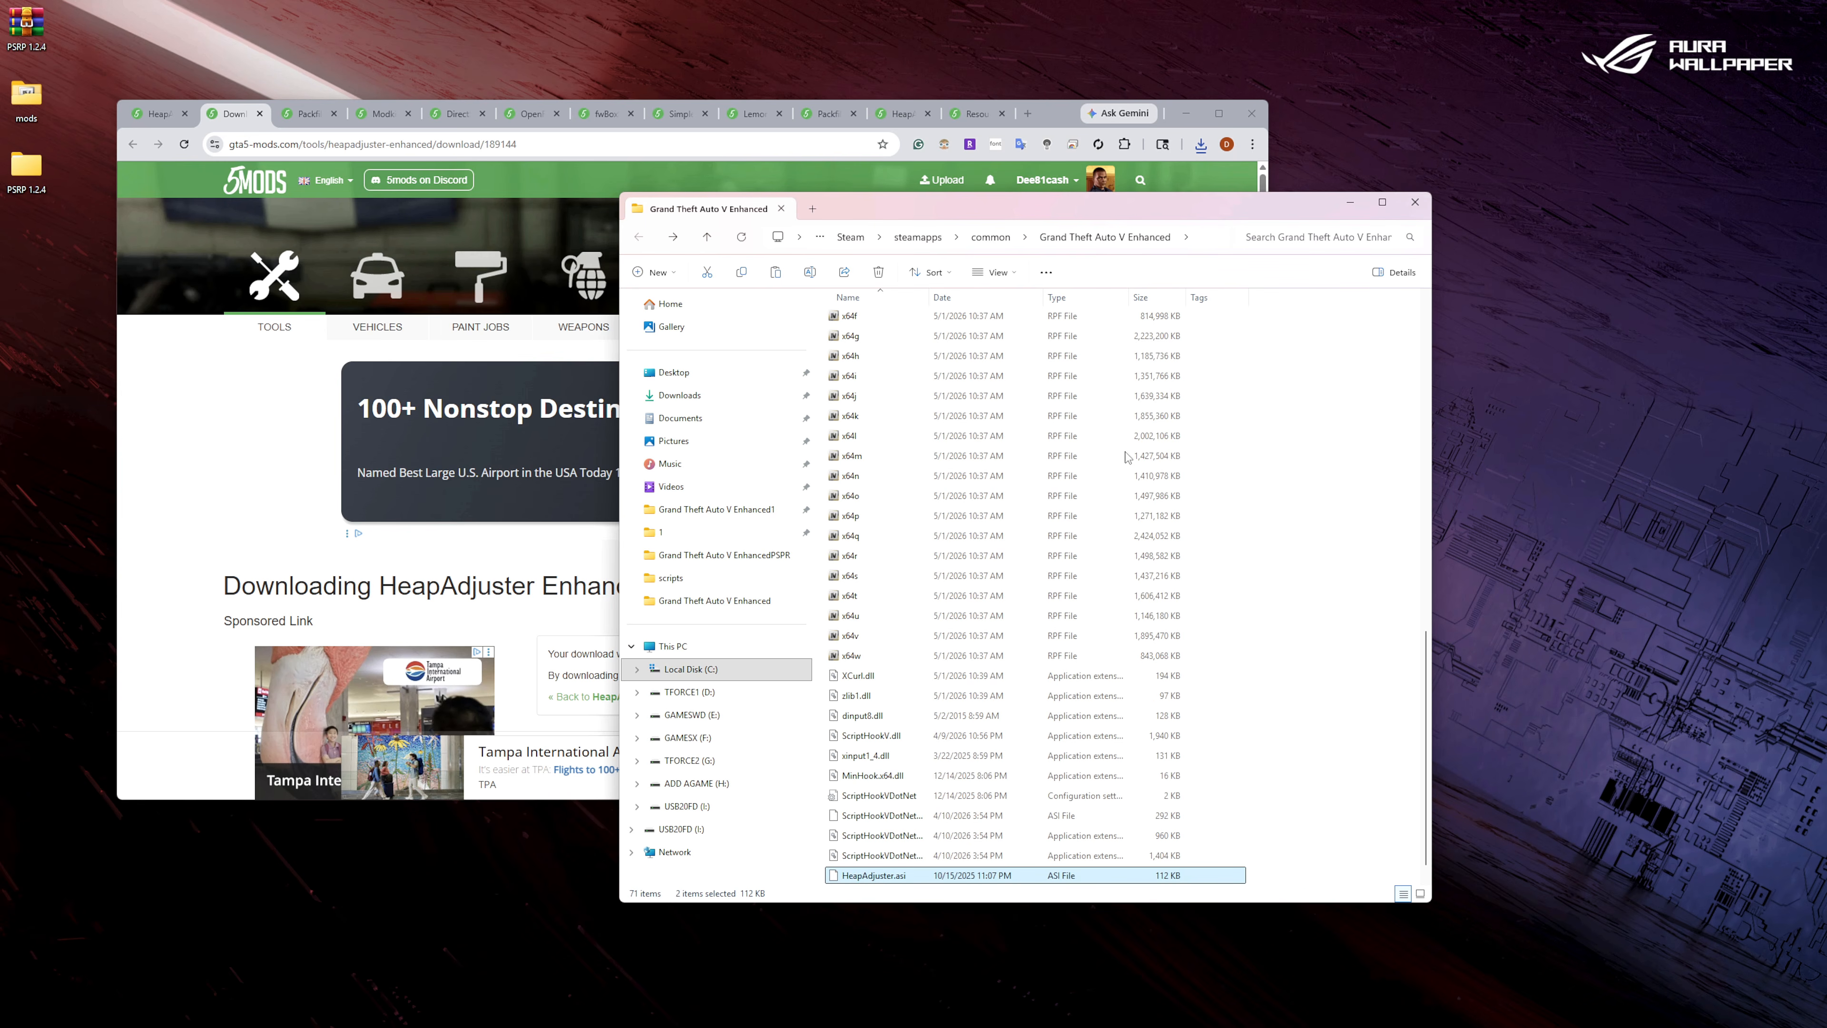
# Set HEAP_SIZE to 2000 in the game folder's HeapAdjuster.ini, then save and close the file.
pyautogui.scroll(-1, 863, 874)
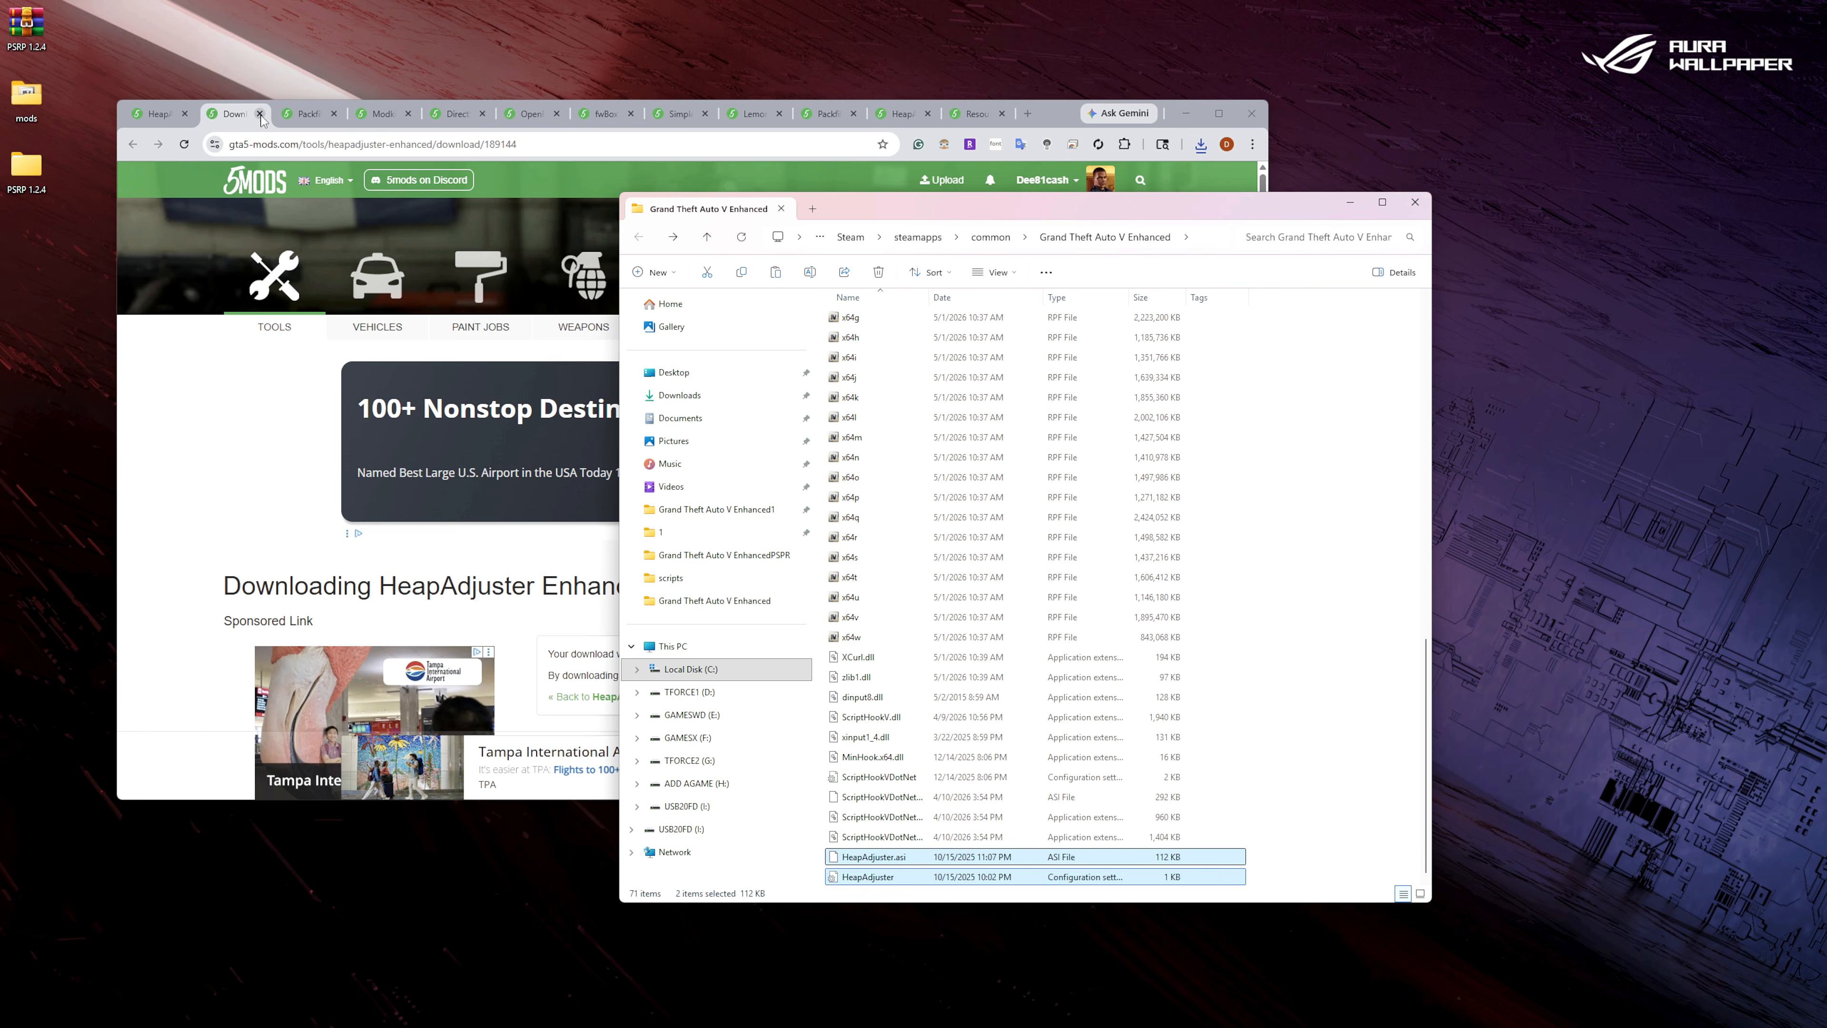
pyautogui.doubleClick(867, 877)
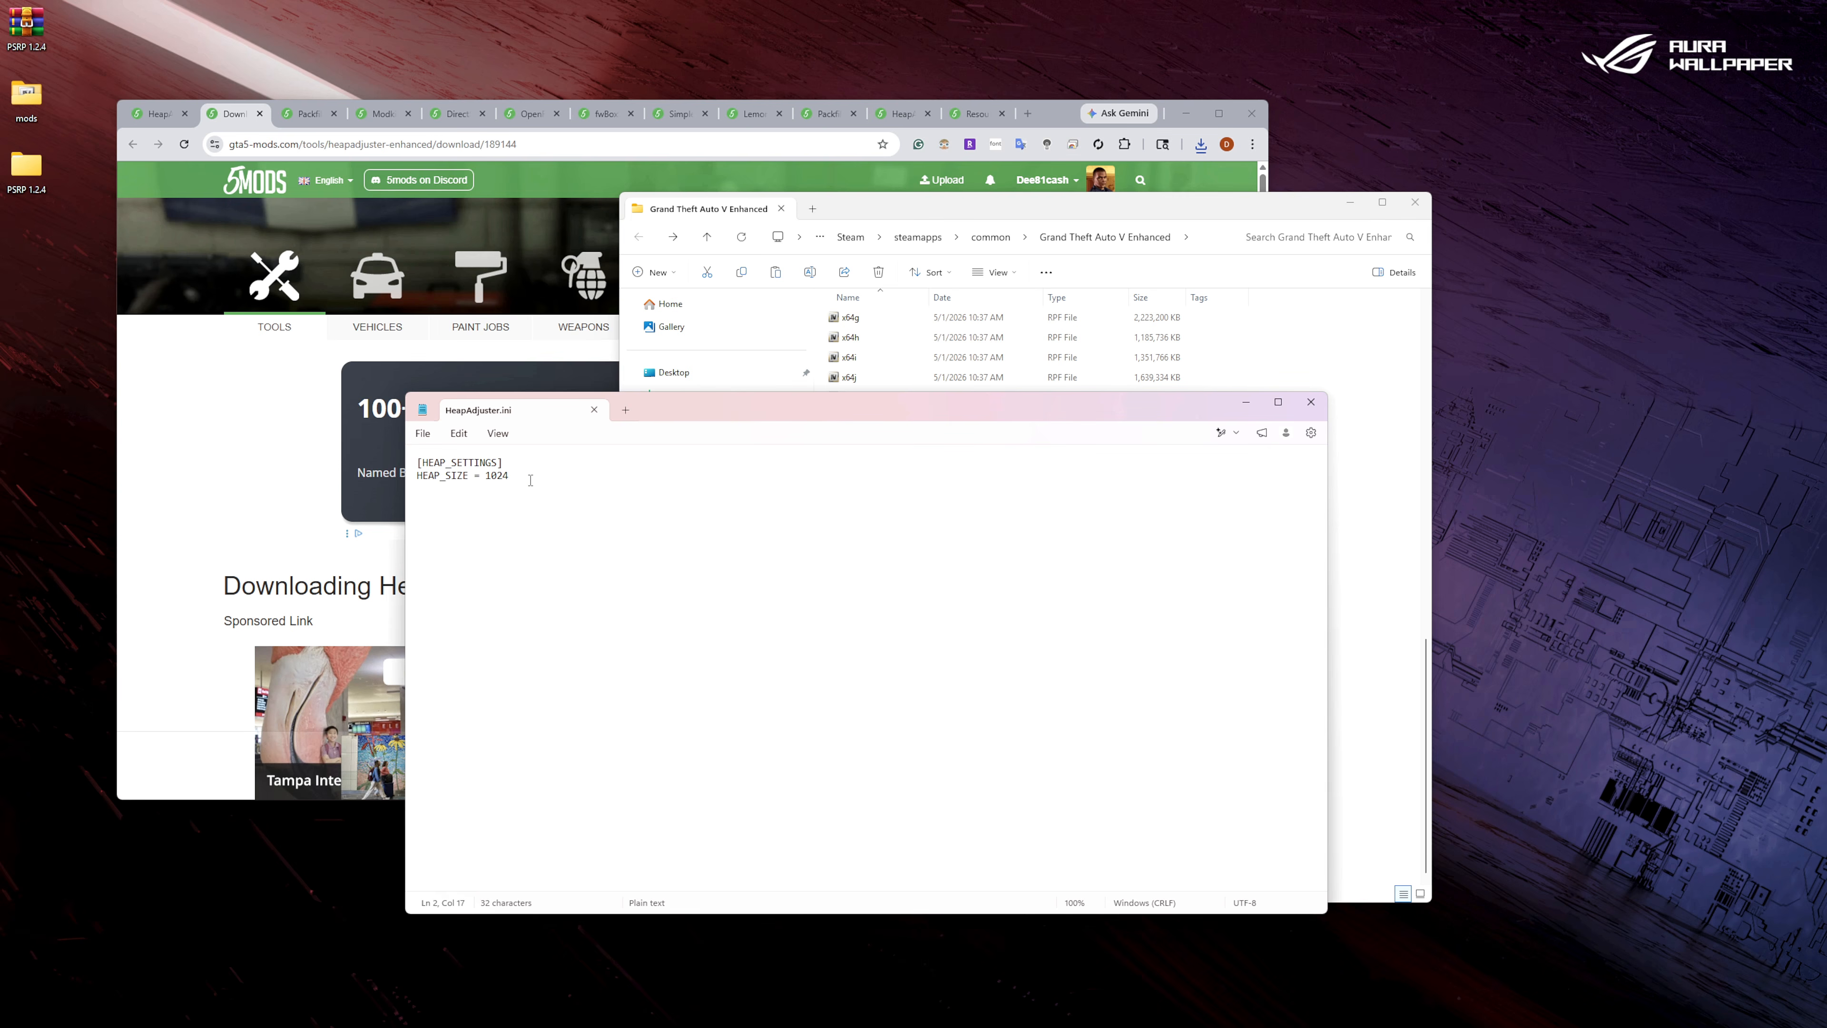
pyautogui.press('BackSpace')
pyautogui.press('BackSpace')
pyautogui.press('BackSpace')
pyautogui.click(423, 434)
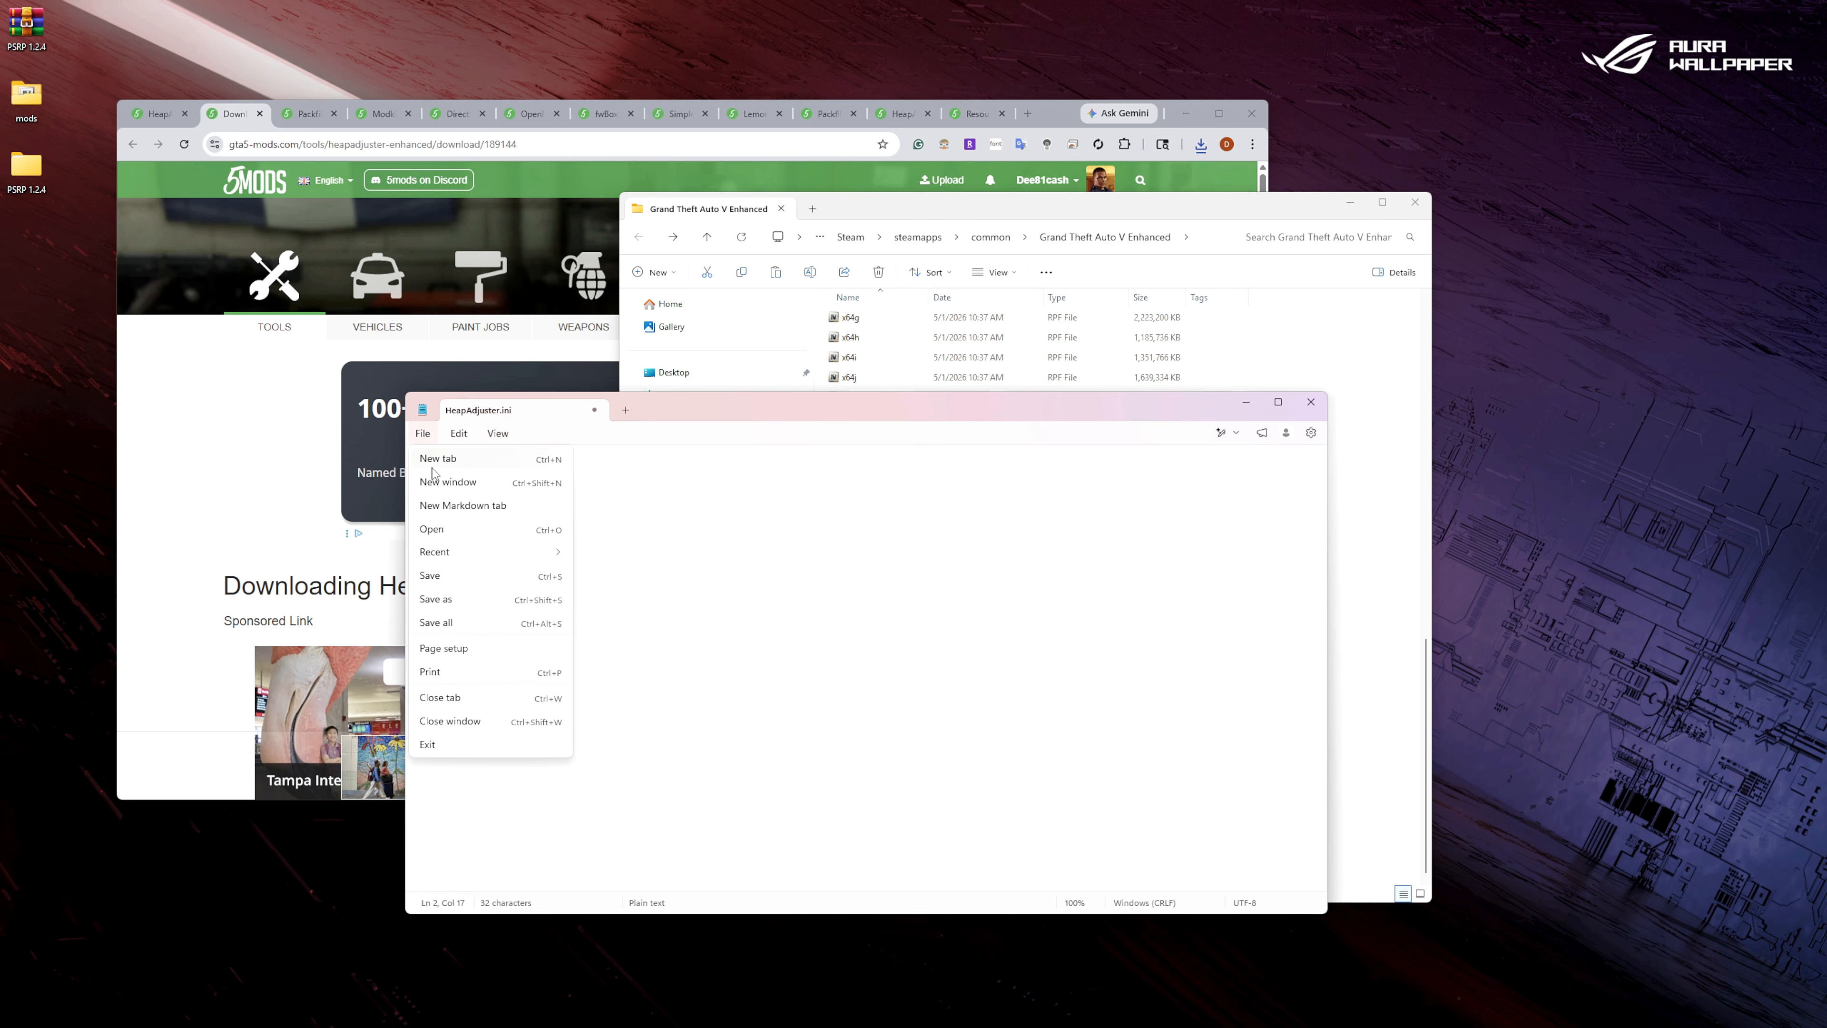
pyautogui.click(435, 575)
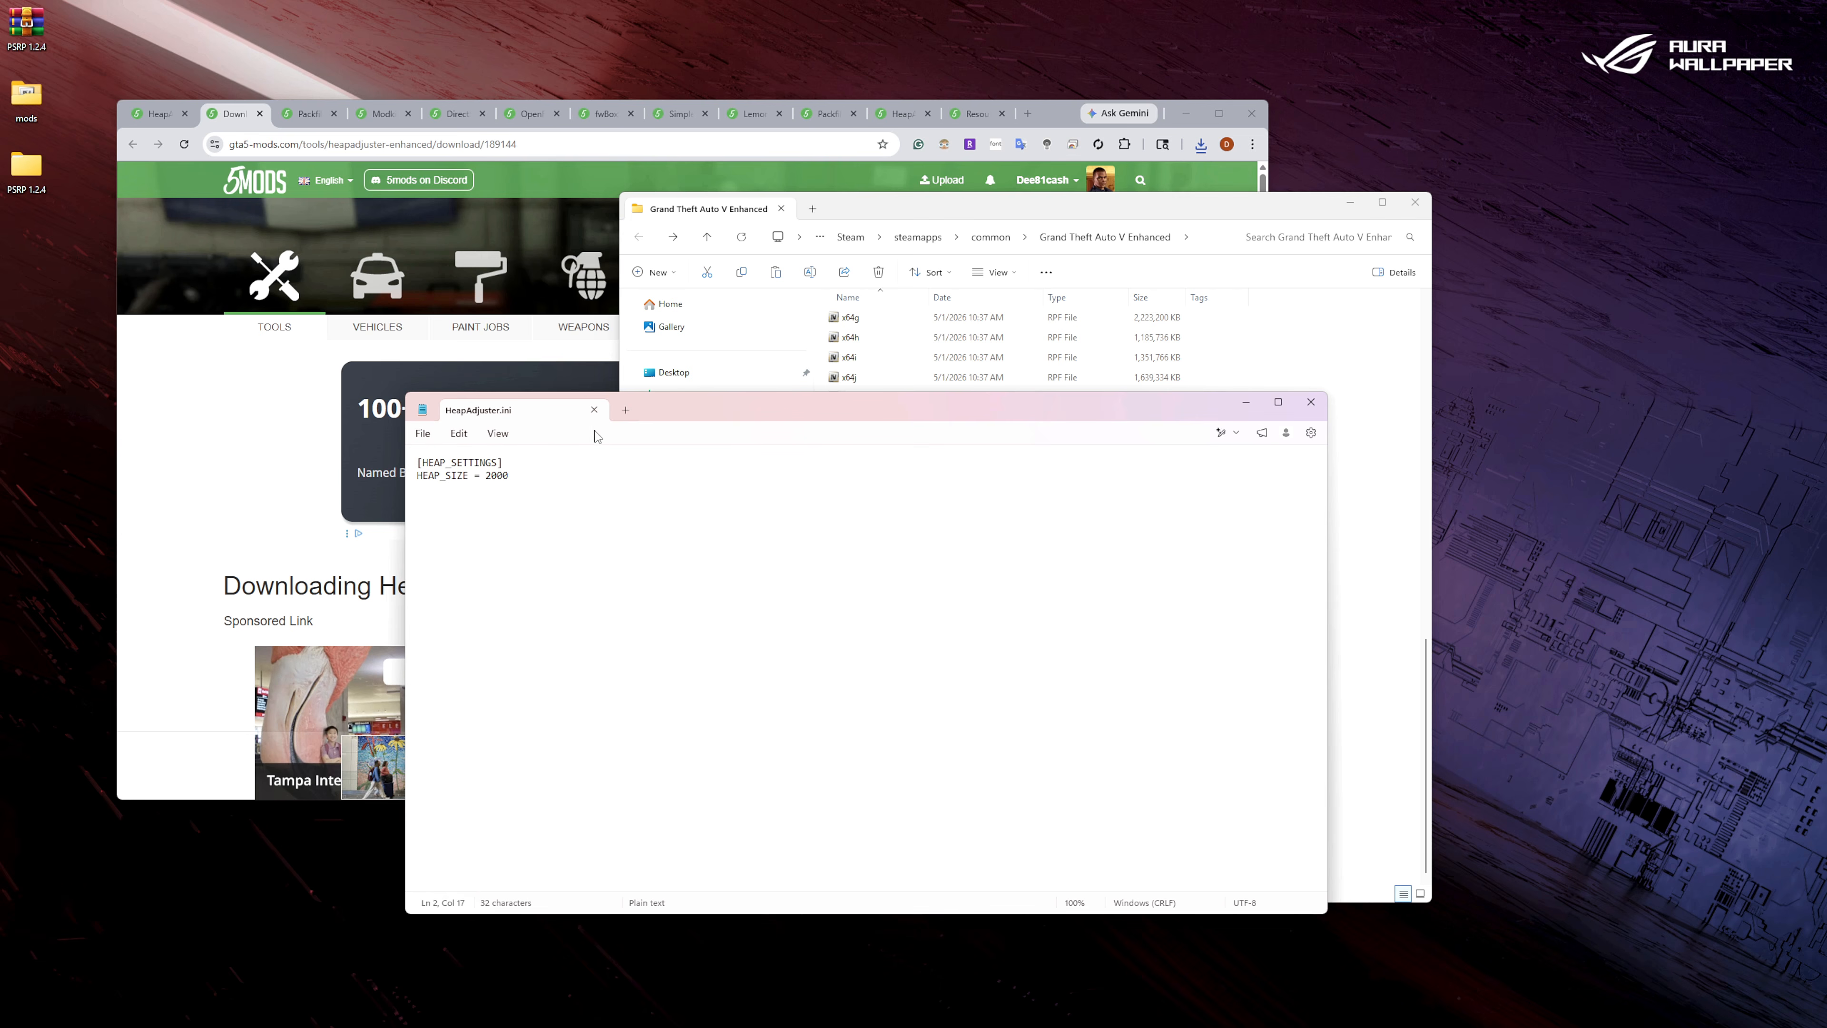
pyautogui.click(595, 410)
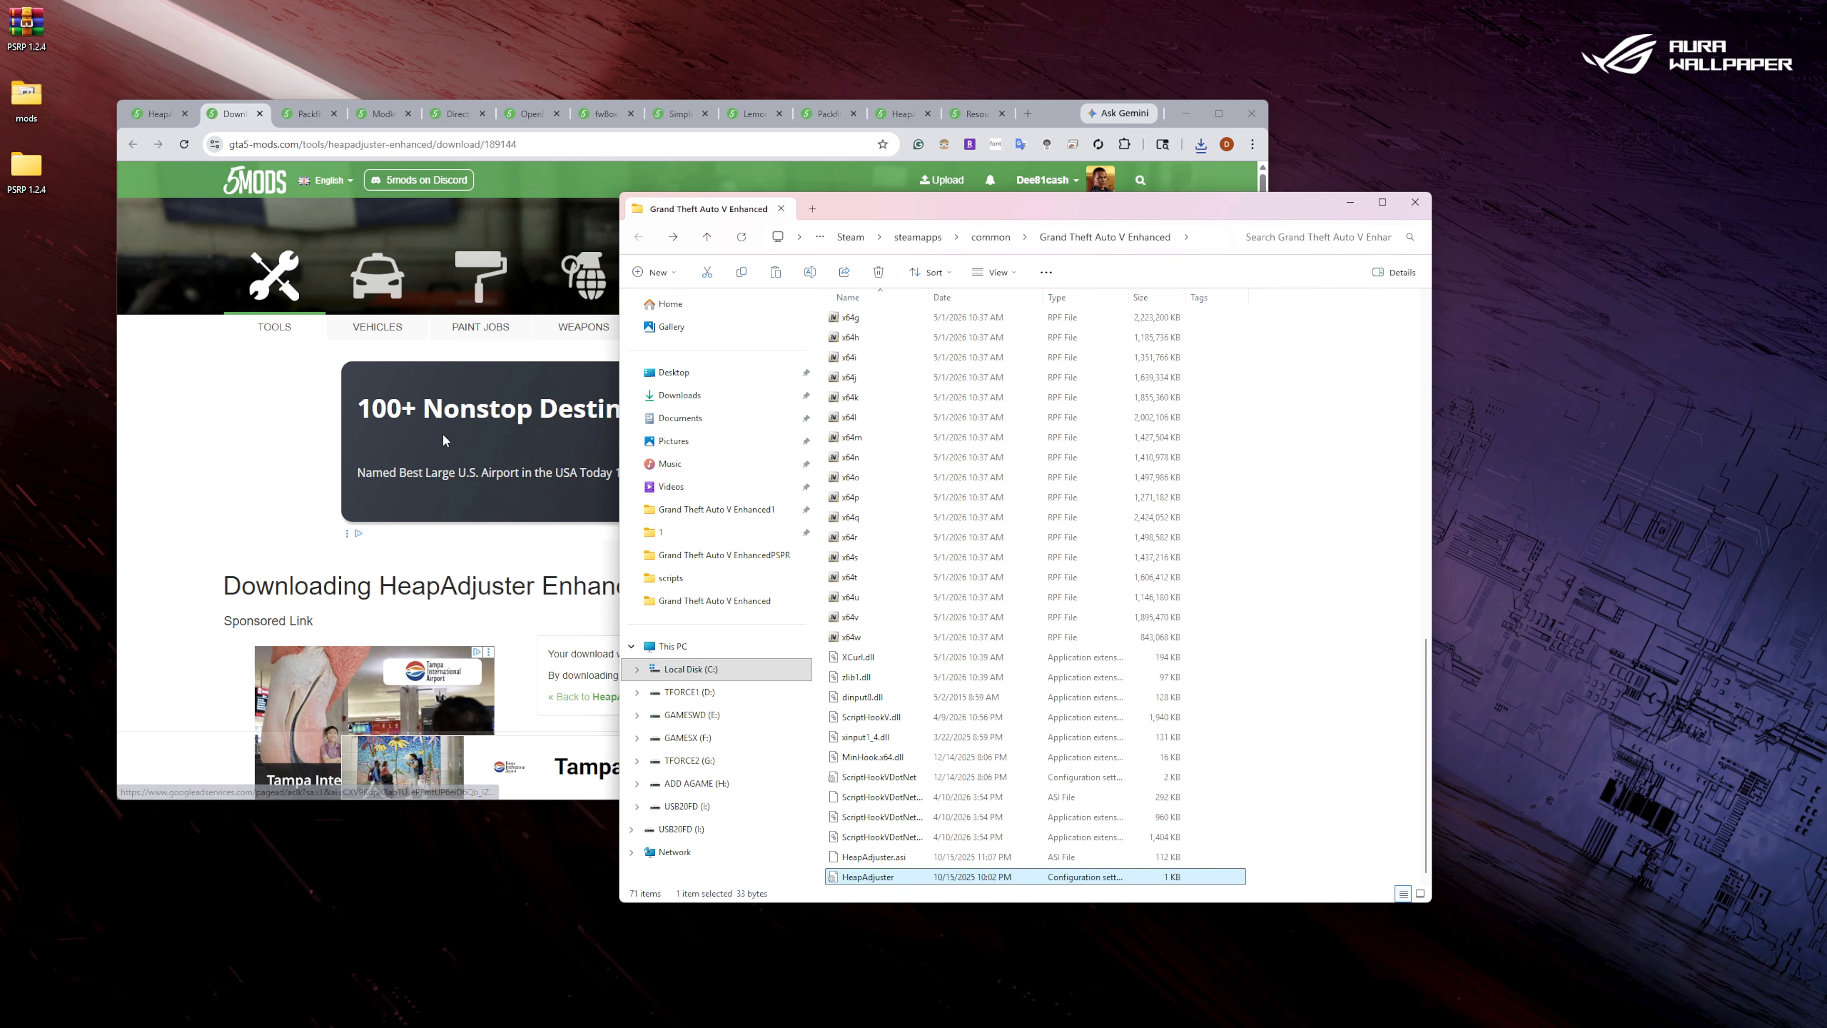
# Close the HeapAdjuster pages, and download and open the Packfile Limit Adjuster Enhanced 1.1 archive.
pyautogui.click(260, 114)
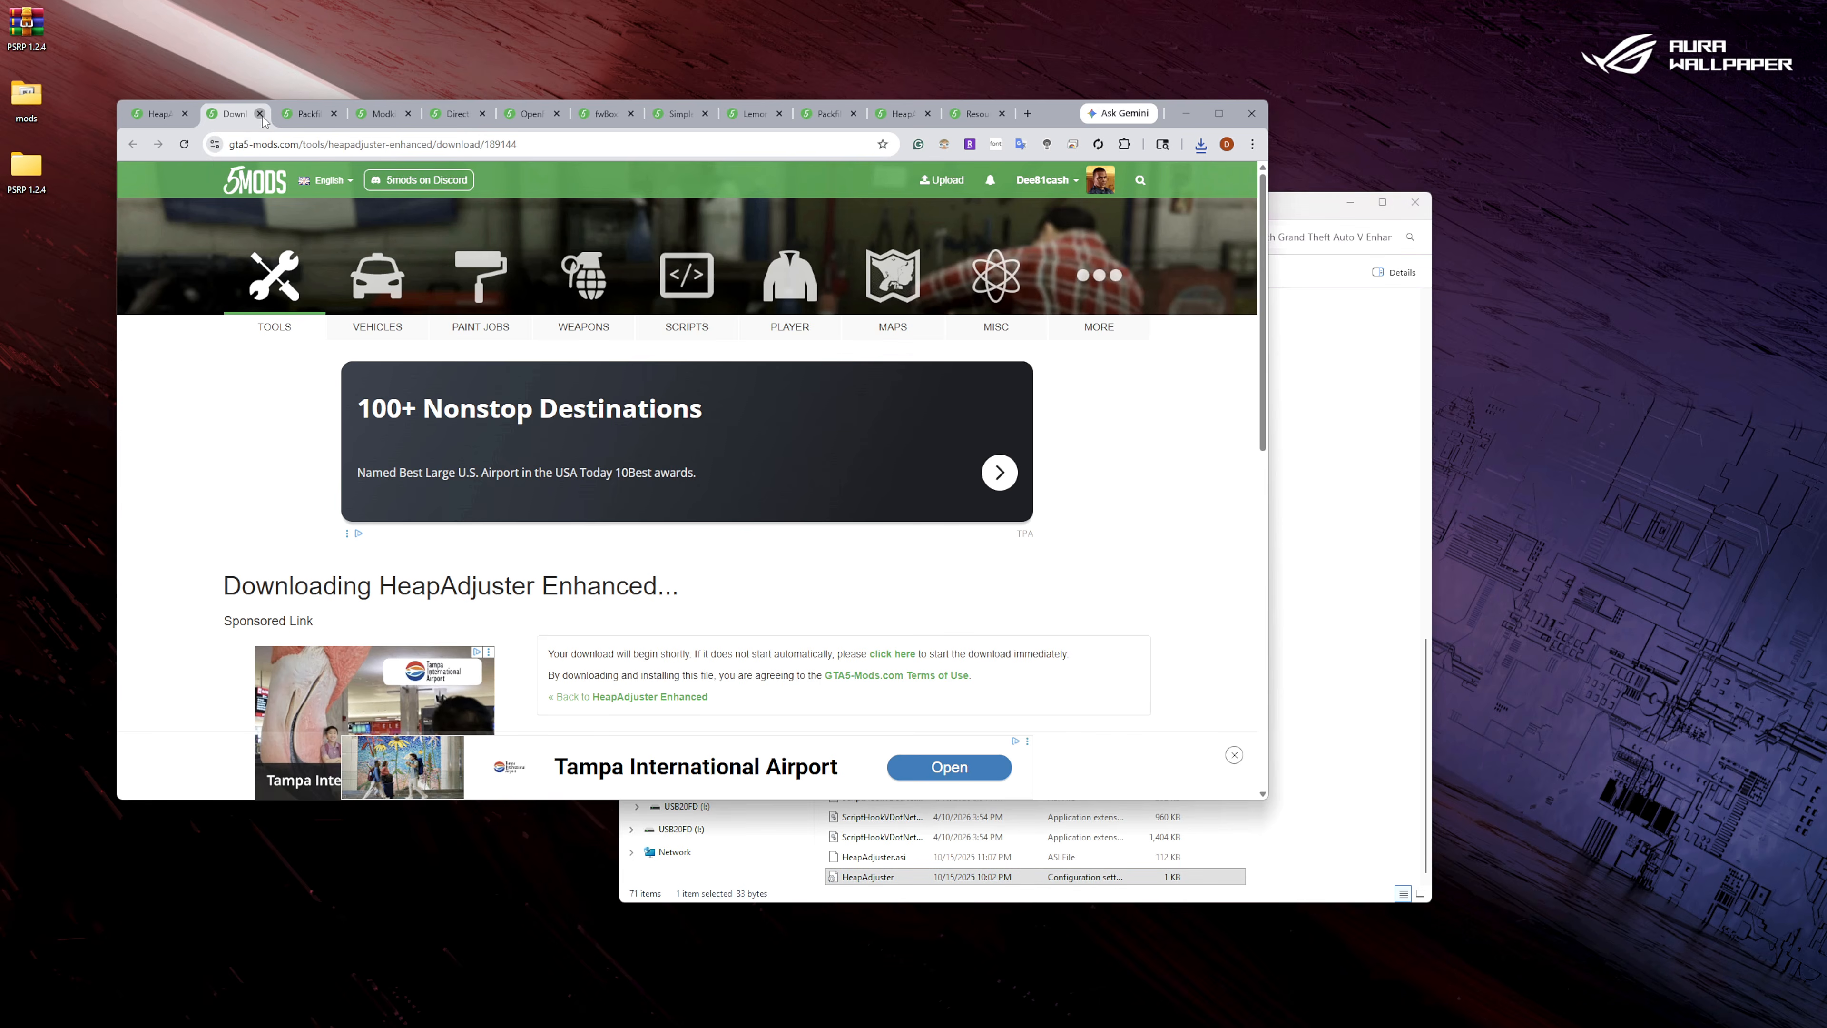
pyautogui.click(184, 114)
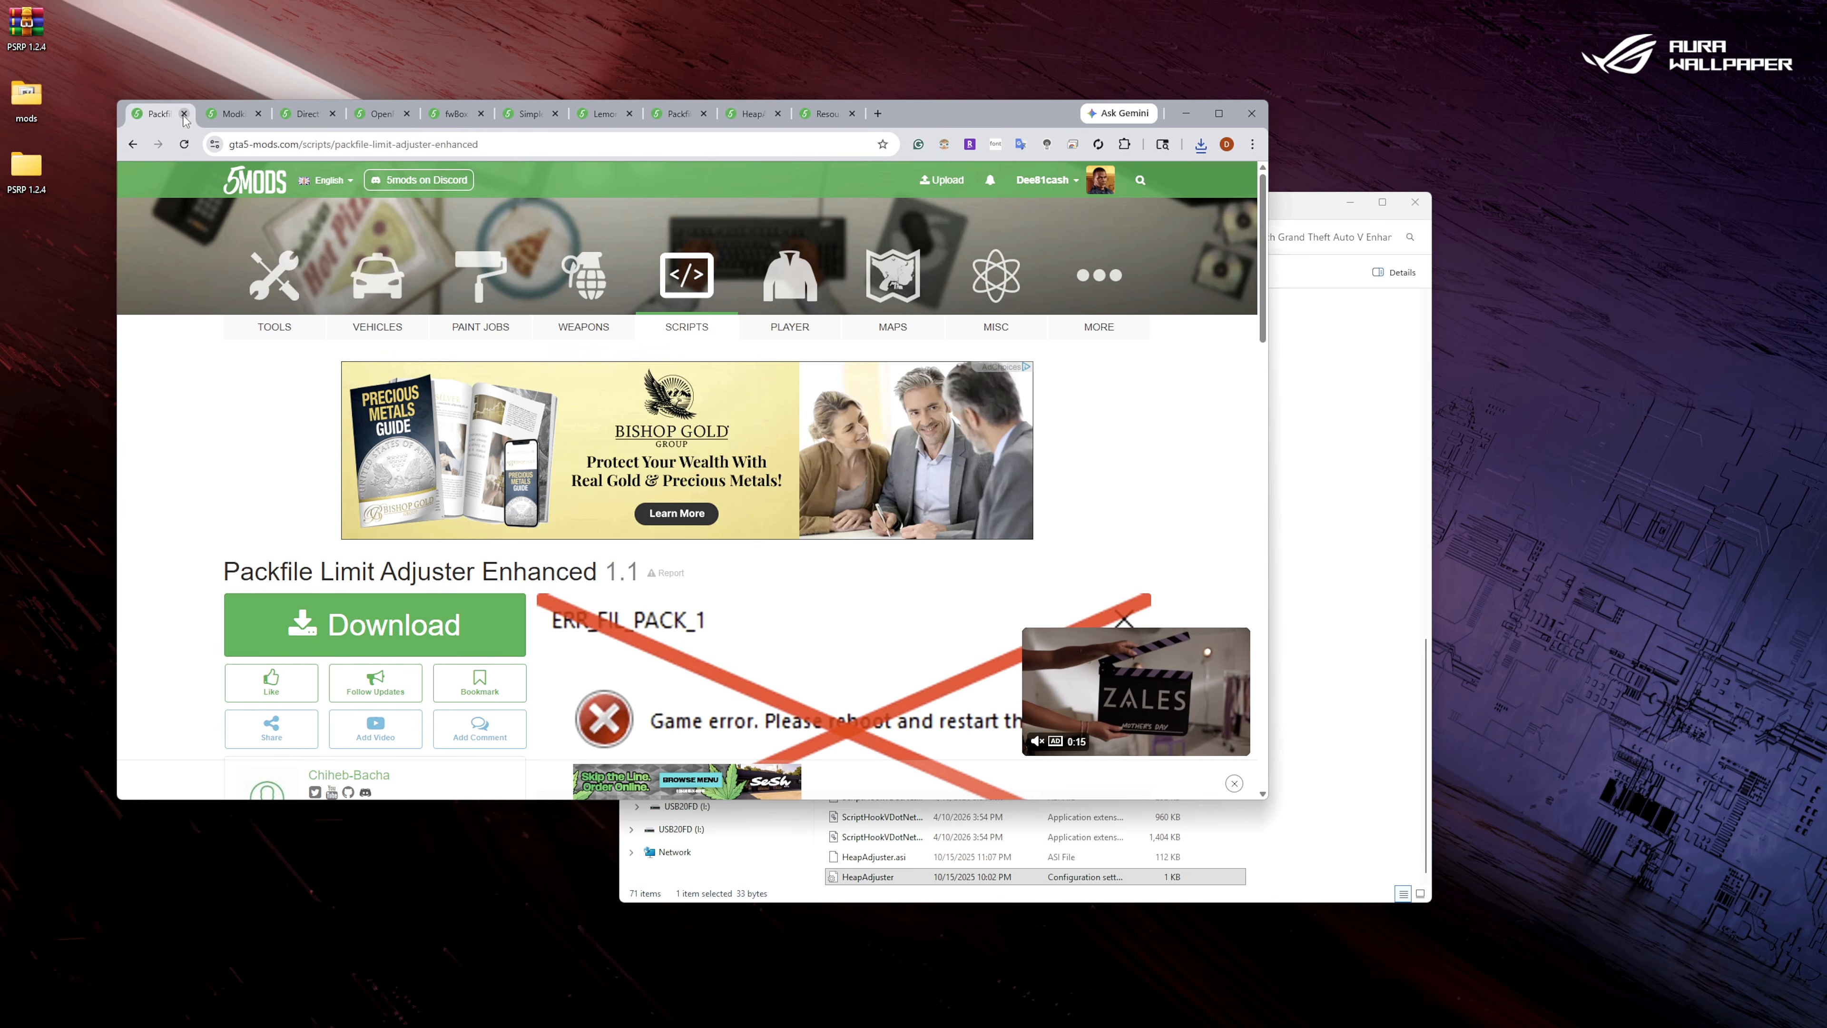
pyautogui.scroll(-1, 451, 594)
pyautogui.scroll(-3, 451, 594)
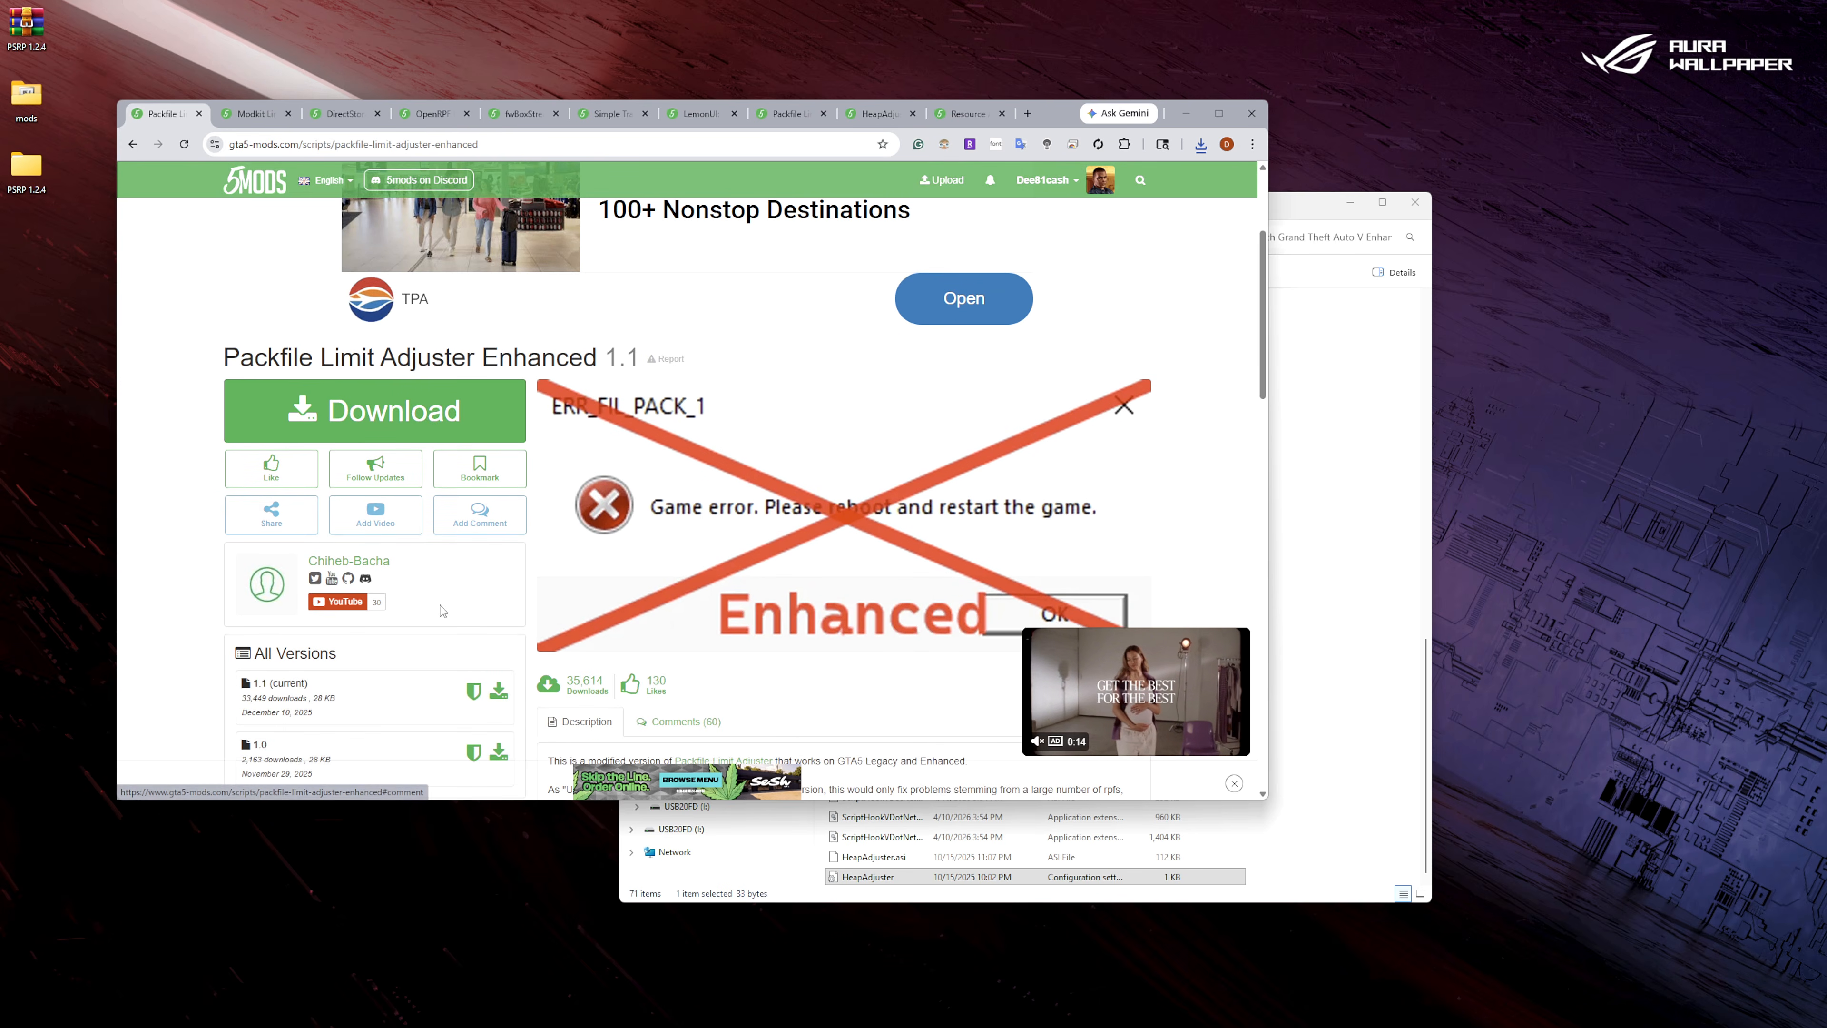
pyautogui.click(499, 550)
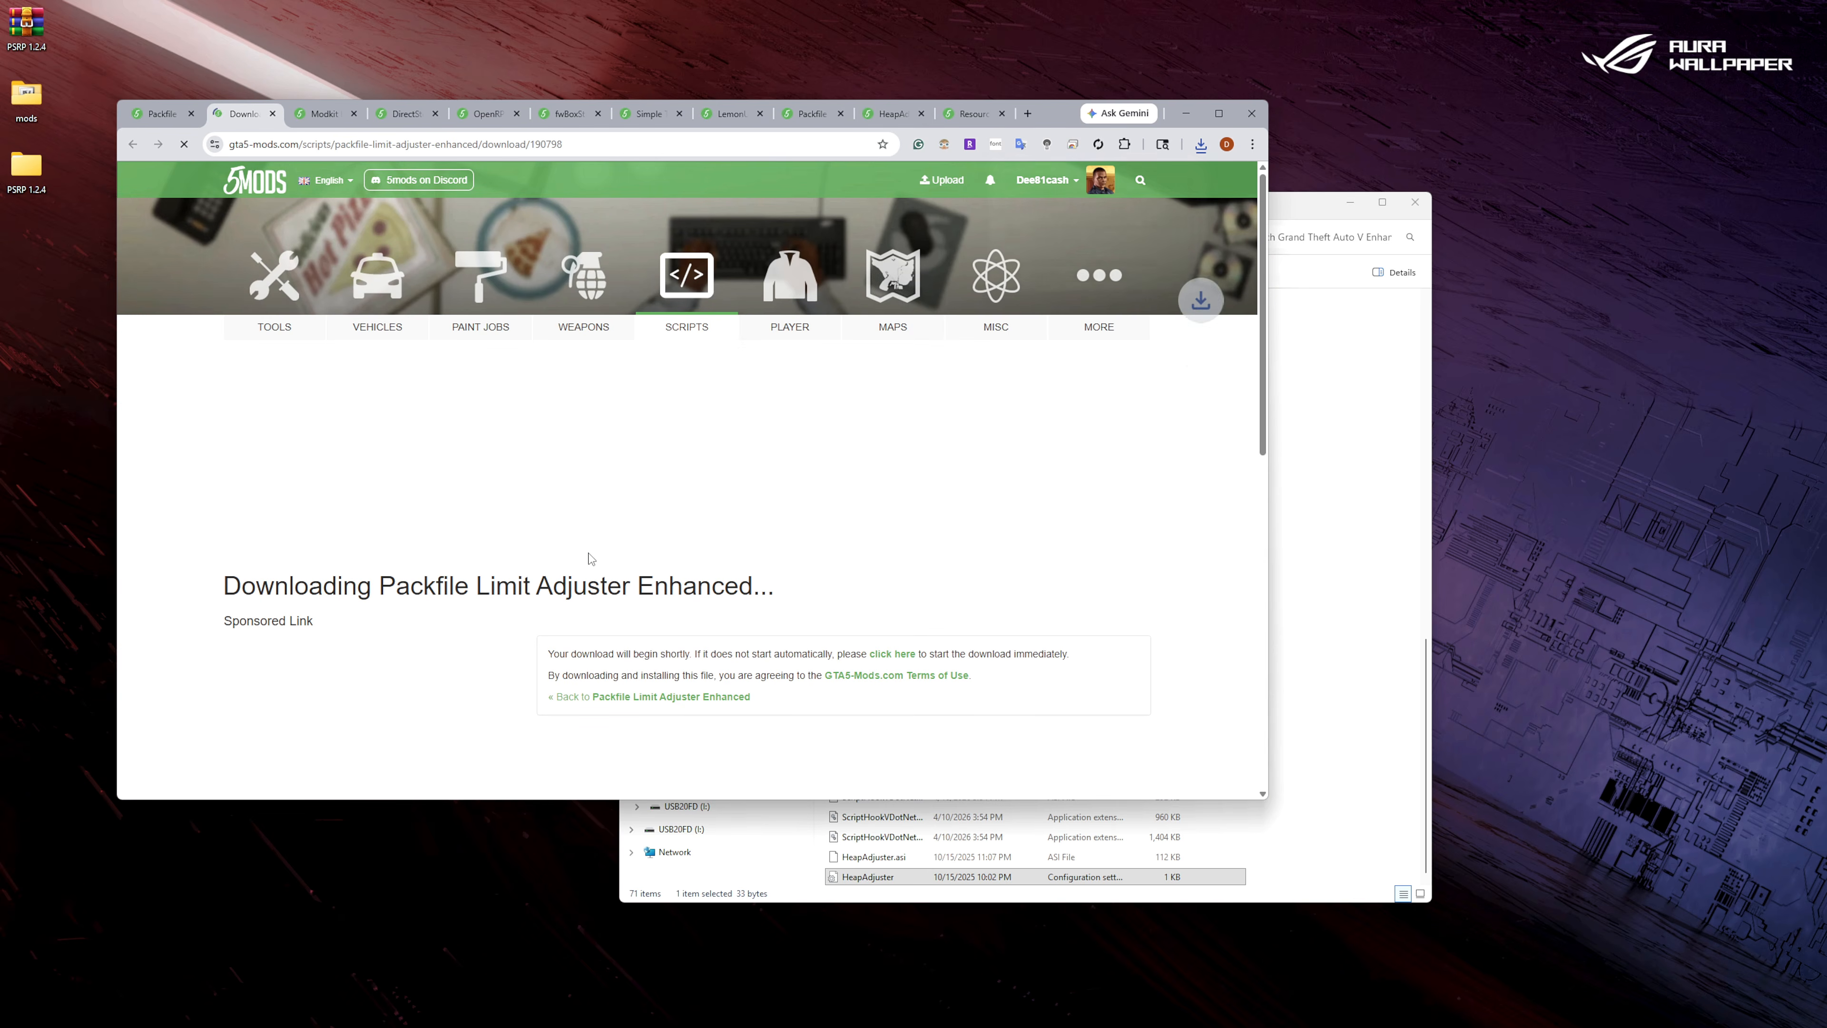
pyautogui.click(1115, 188)
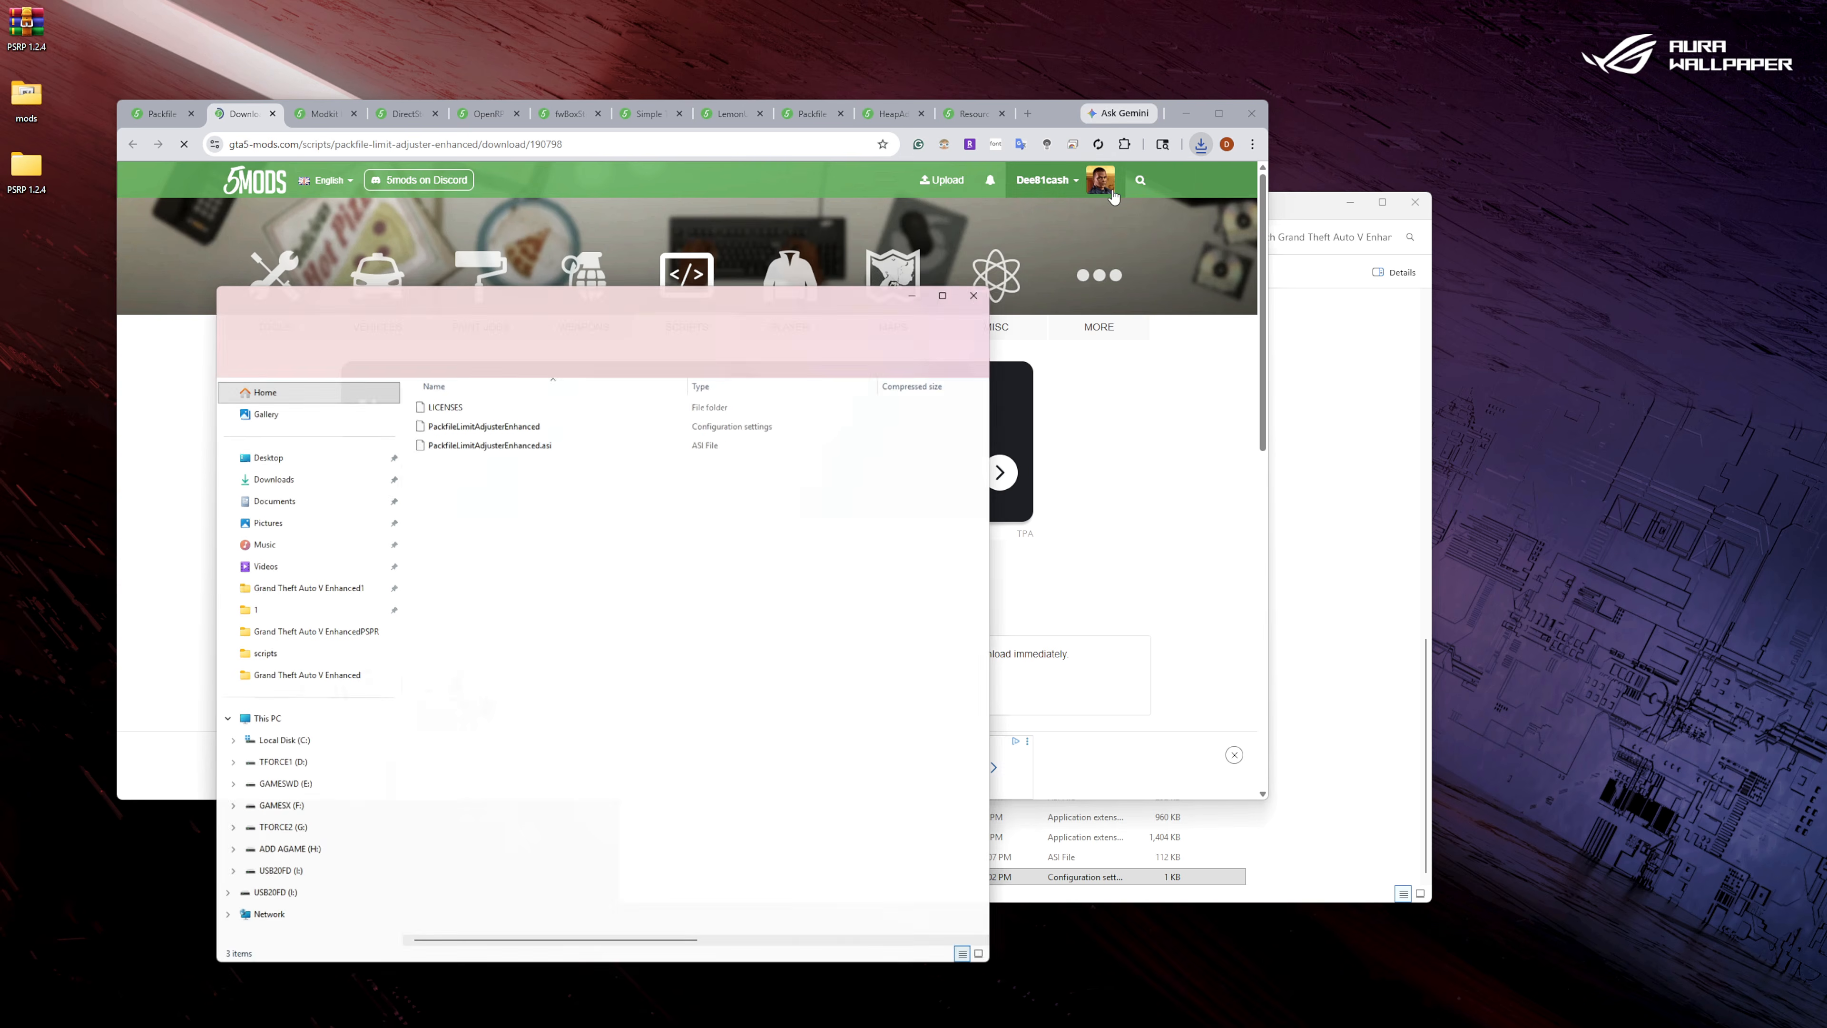
# Copy the PackfileLimitAdjusterEnhanced settings file and PackfileLimitAdjusterEnhanced.asi into the Grand Theft Auto V Enhanced folder.
pyautogui.moveTo(471, 441); pyautogui.dragTo(454, 419)
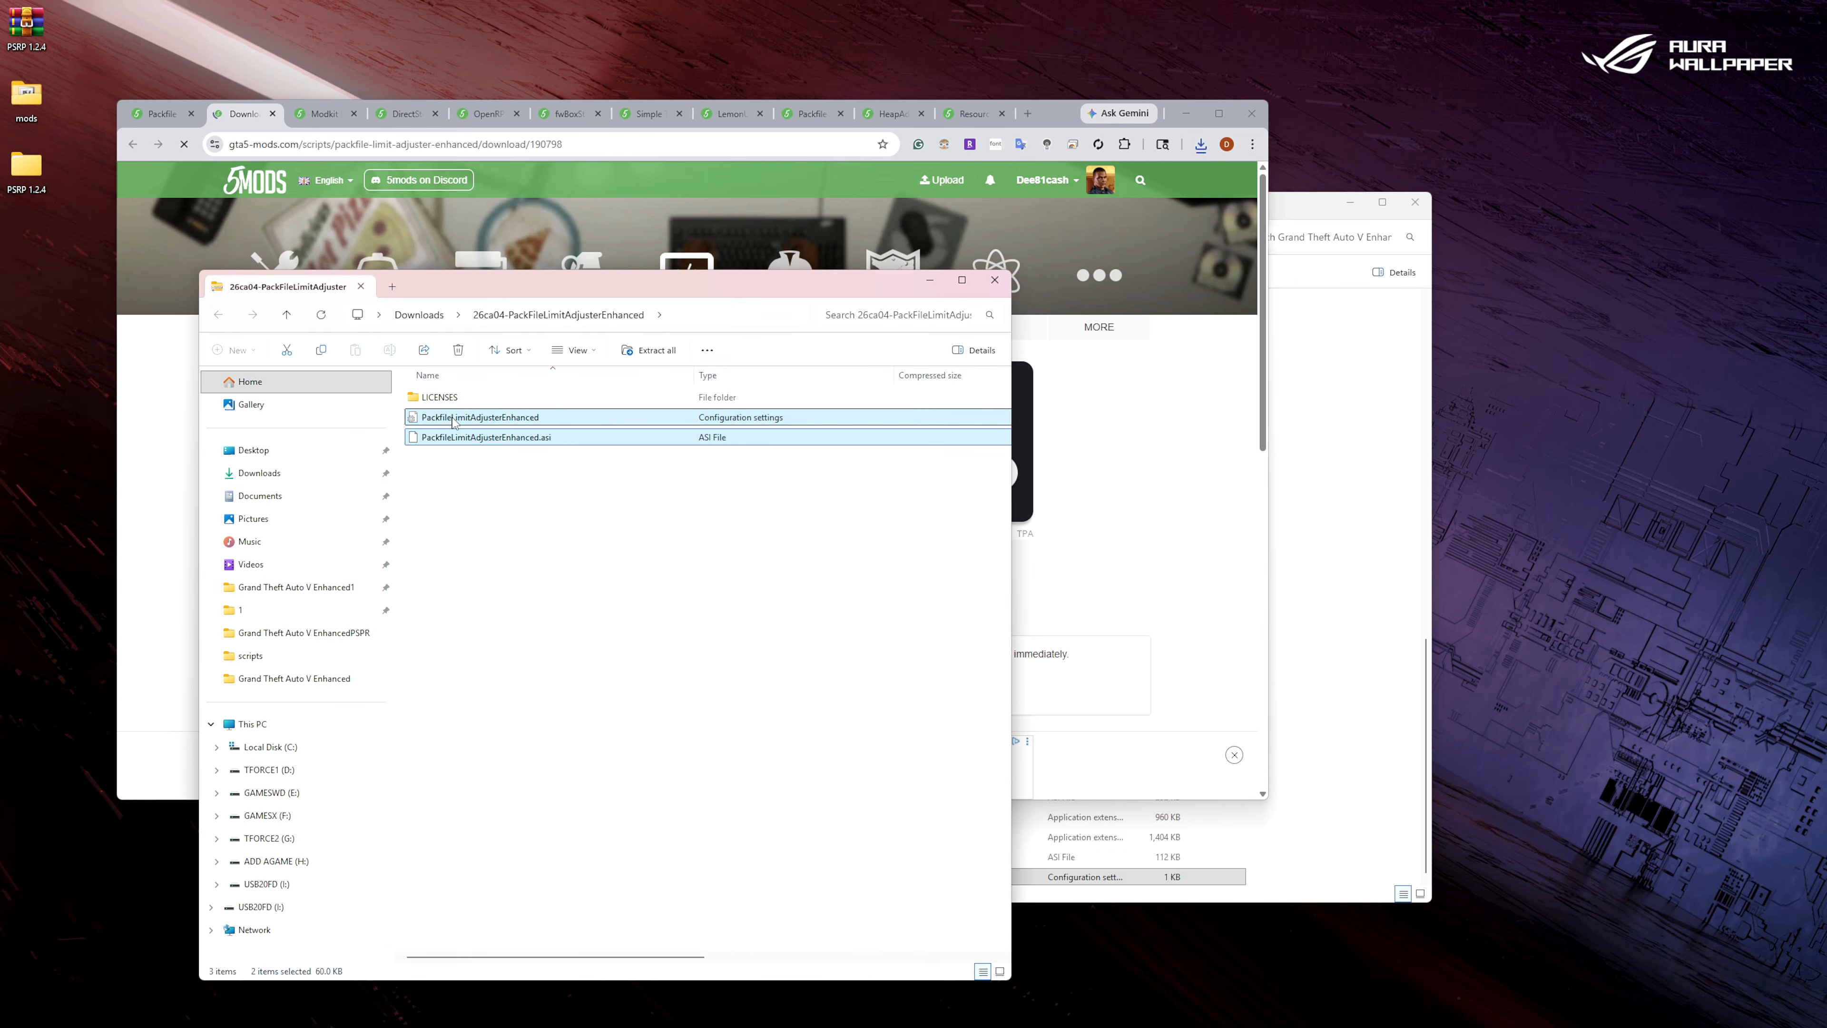
pyautogui.rightClick(454, 419)
pyautogui.click(489, 469)
pyautogui.click(1359, 754)
pyautogui.rightClick(1359, 754)
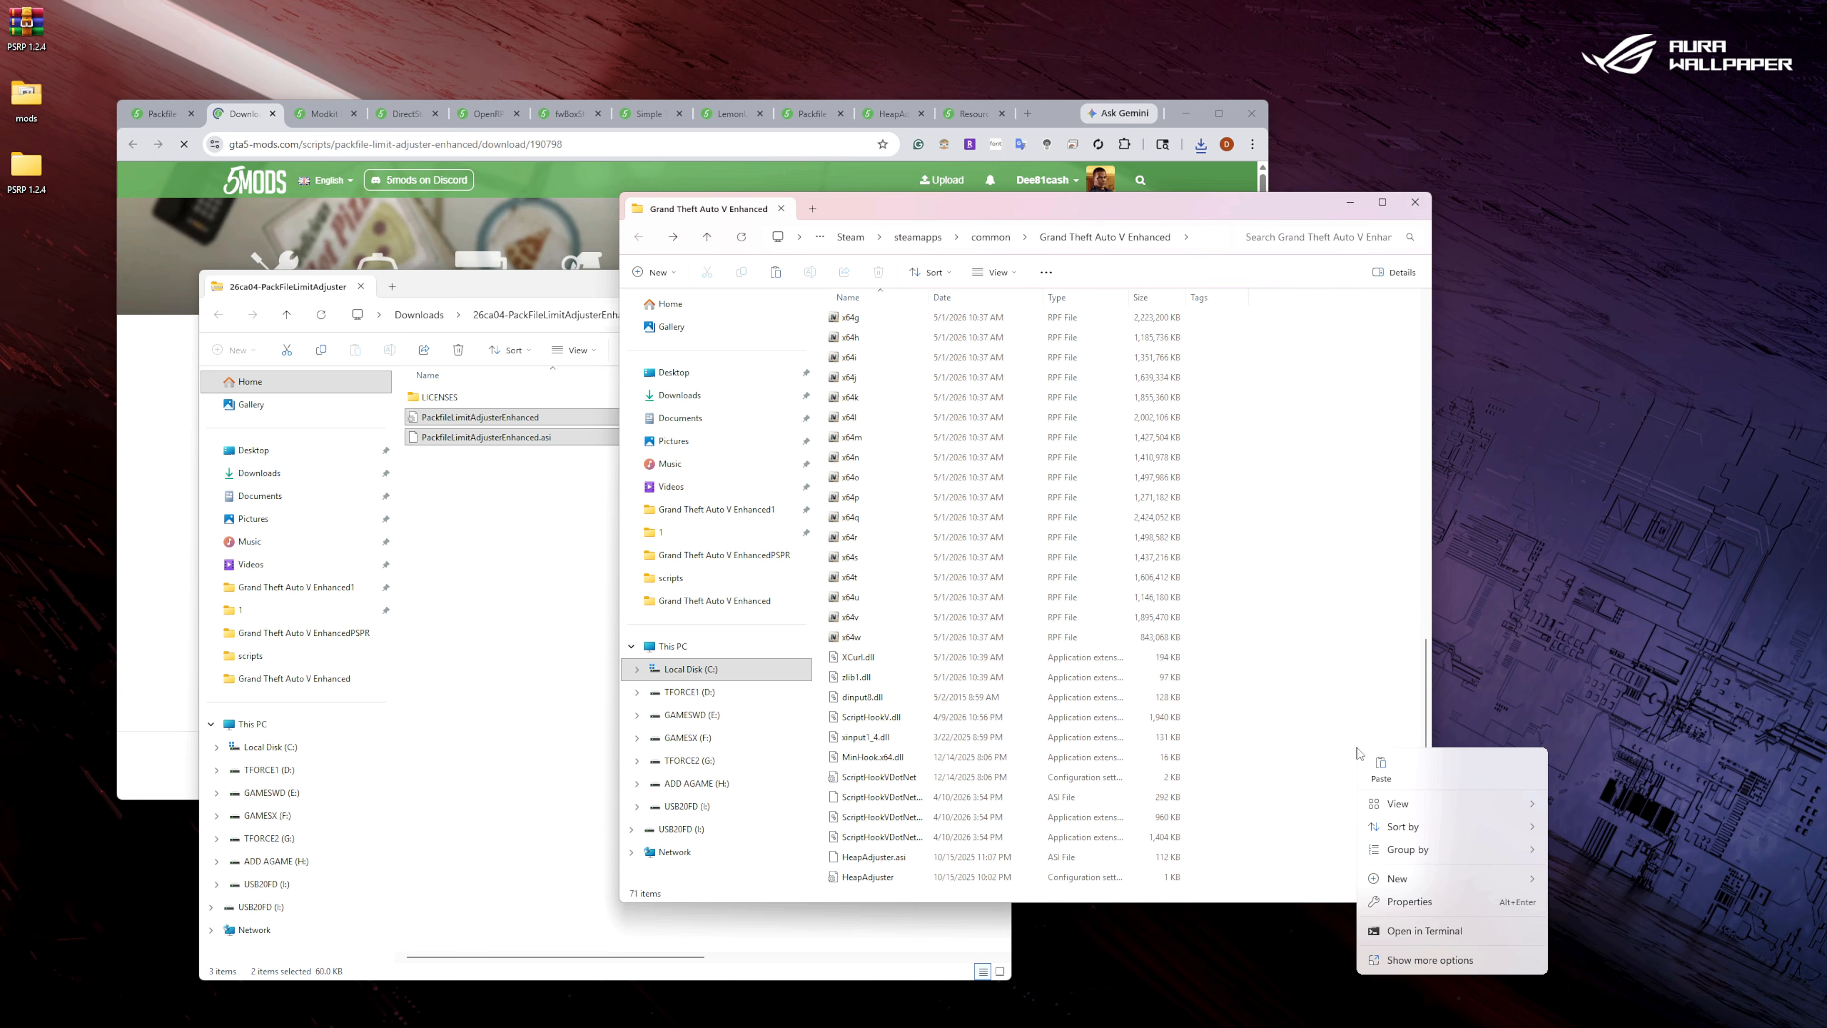
pyautogui.click(1380, 768)
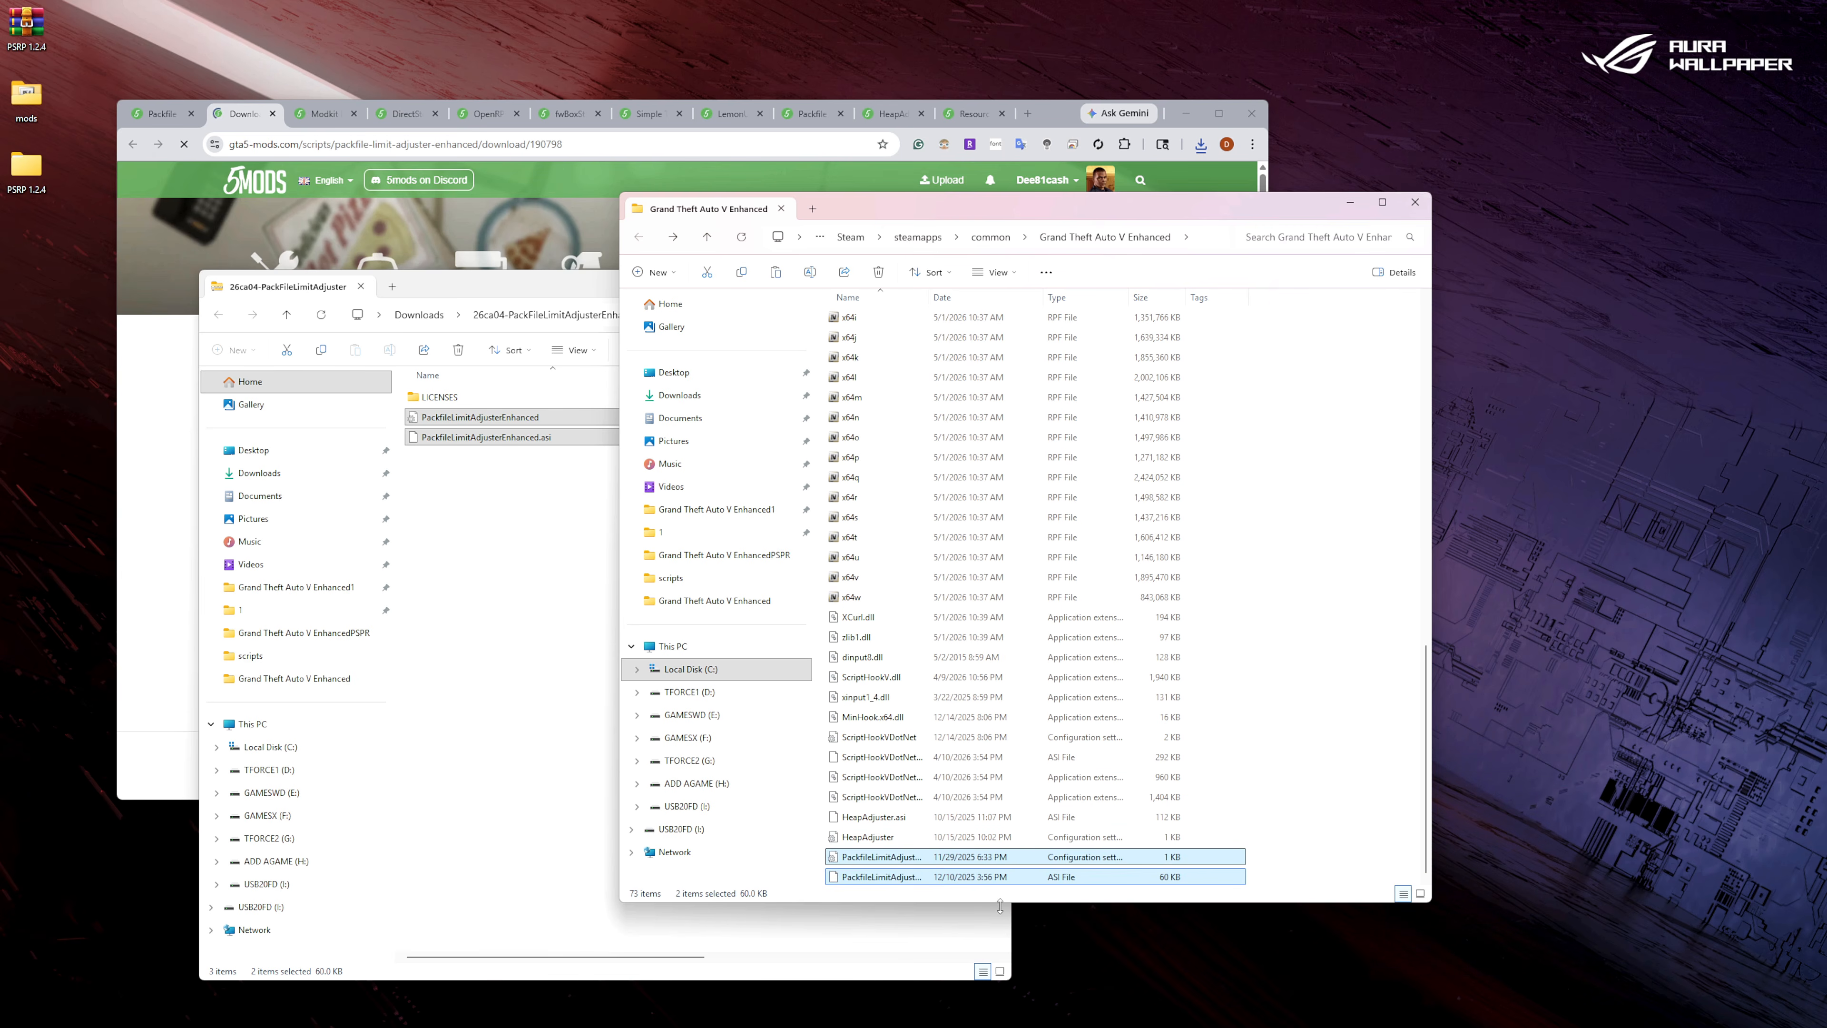
# Set PACKFILEARRAY_SIZE to 45000 in the game folder's PackfileLimitAdjusterEnhanced.ini, then save and close the file.
pyautogui.doubleClick(855, 857)
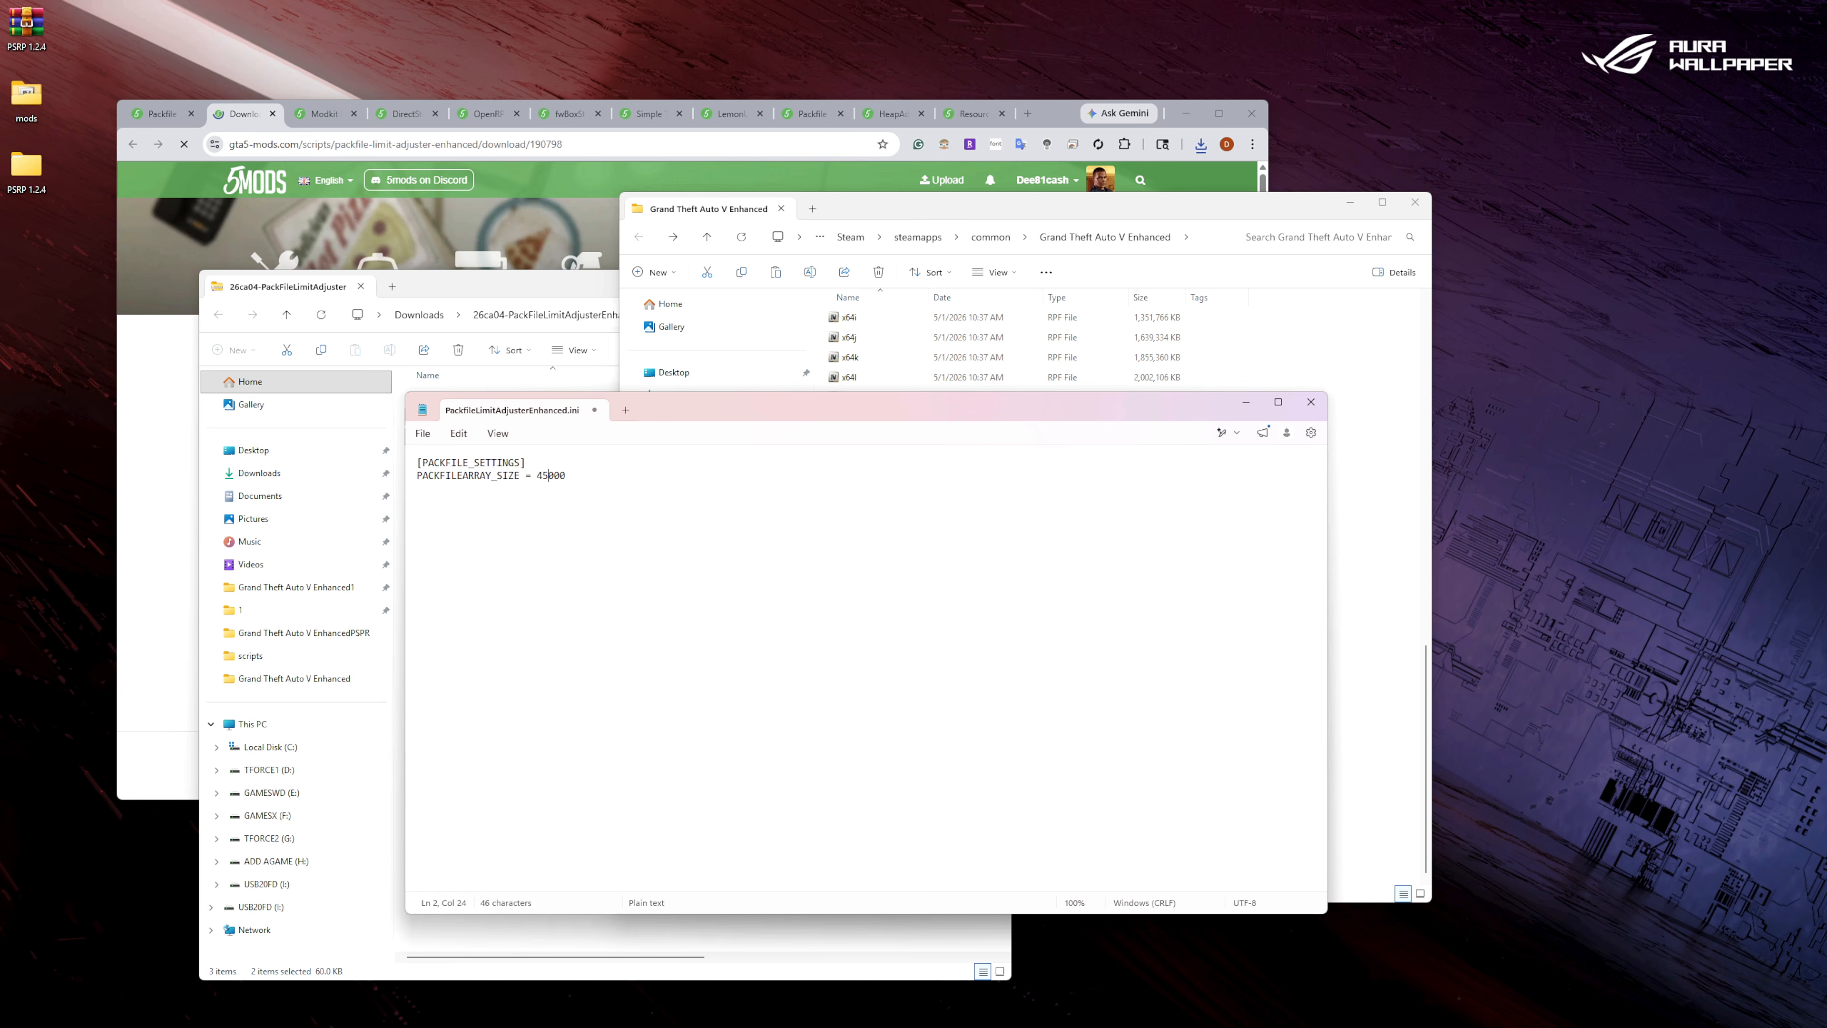
pyautogui.click(423, 434)
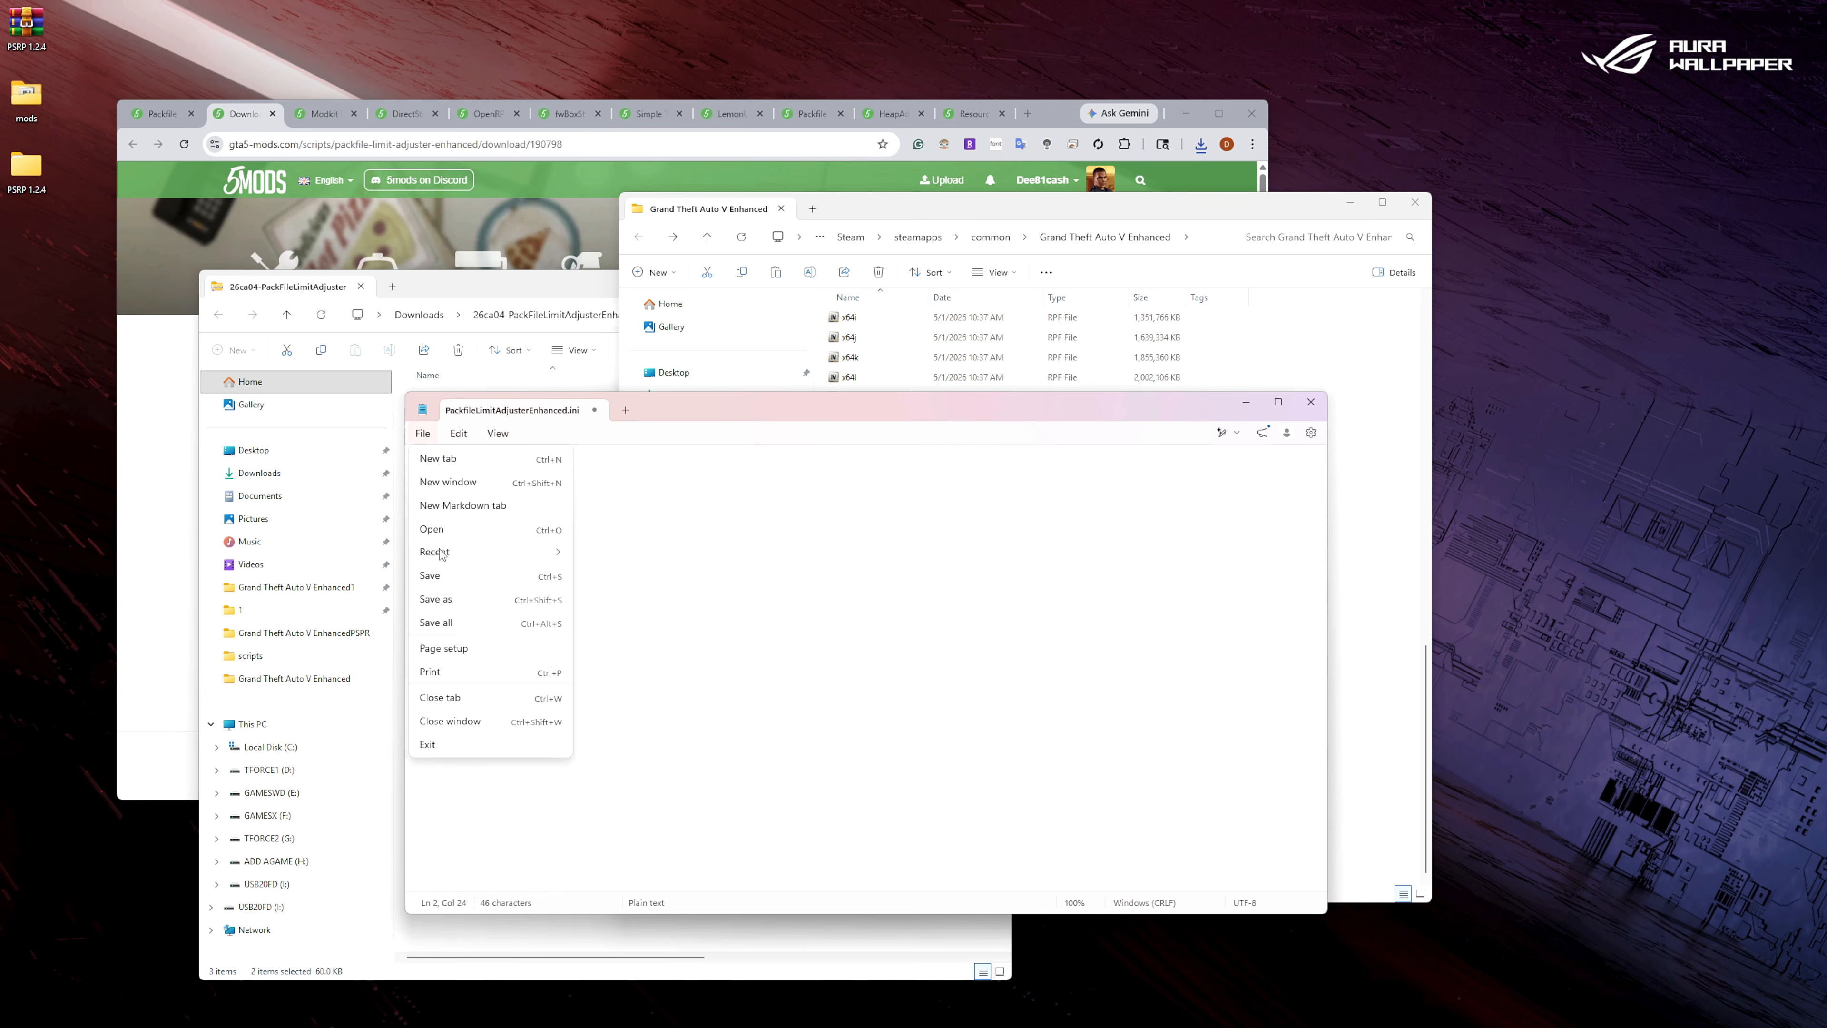
pyautogui.click(444, 576)
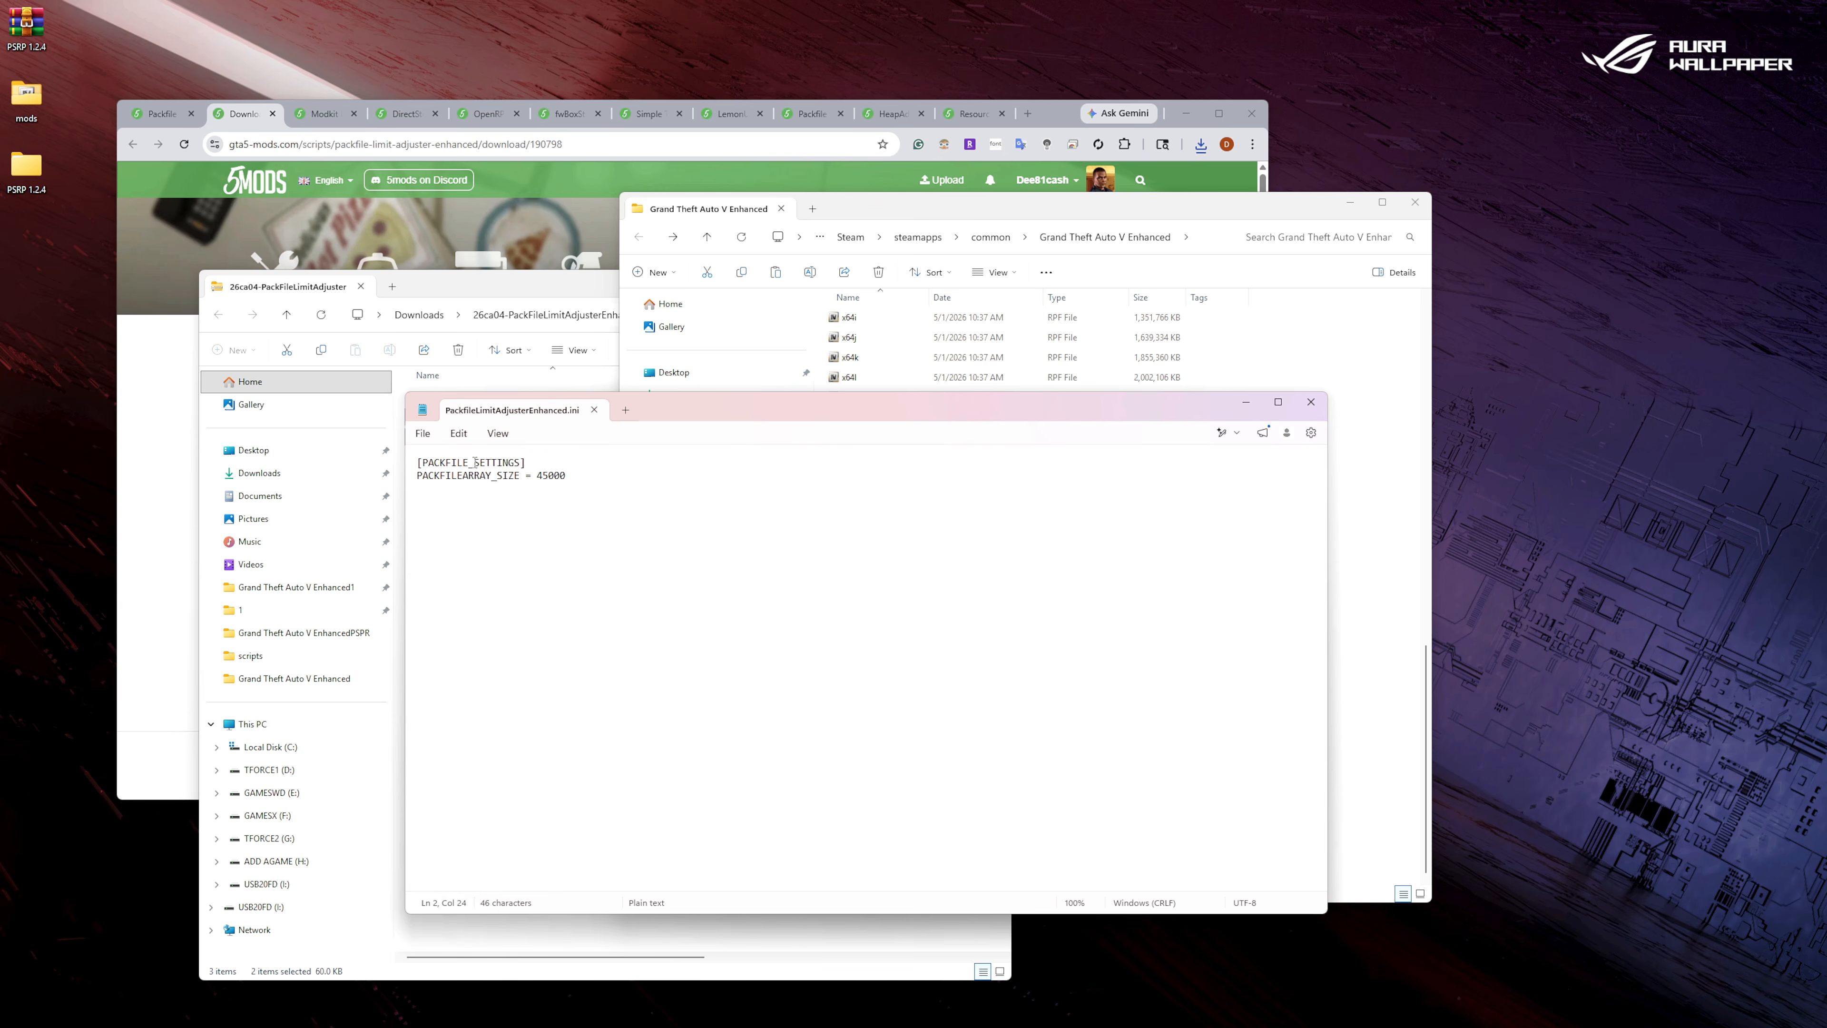
pyautogui.click(595, 410)
# Close the Packfile Limit Adjuster archive window along with its download page and mod page.
pyautogui.click(492, 300)
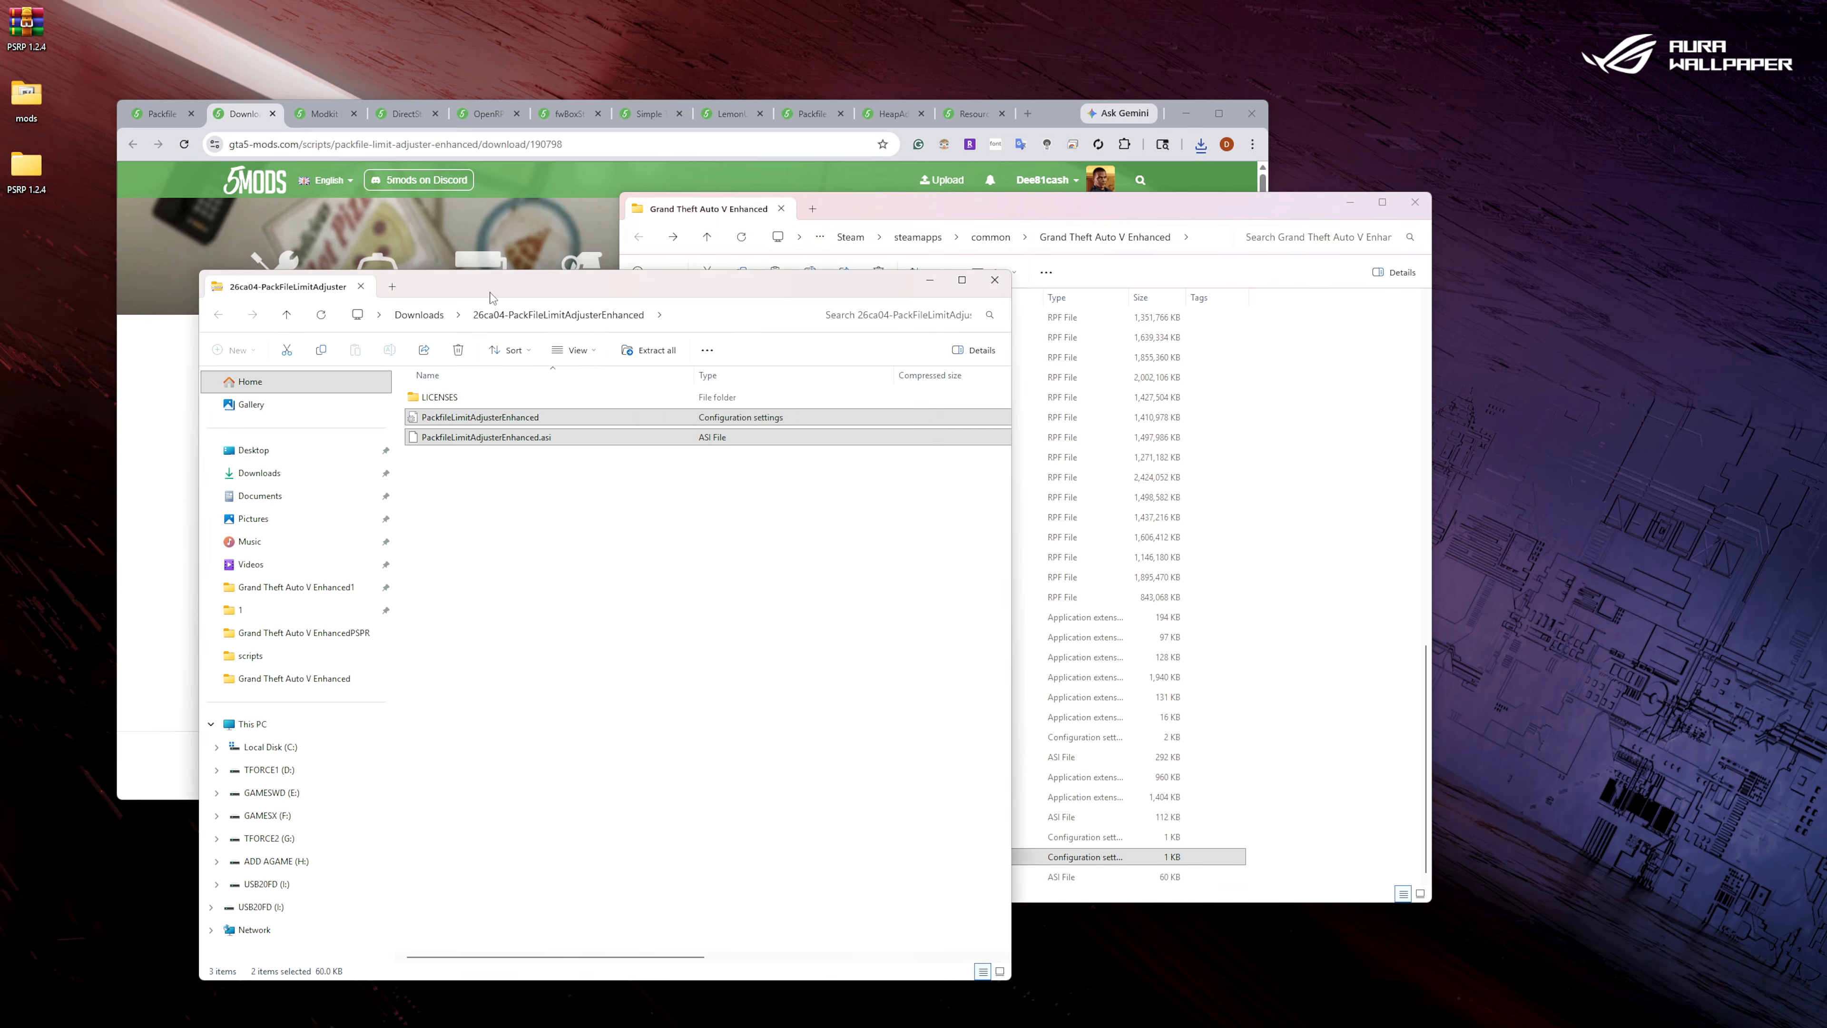
pyautogui.click(995, 283)
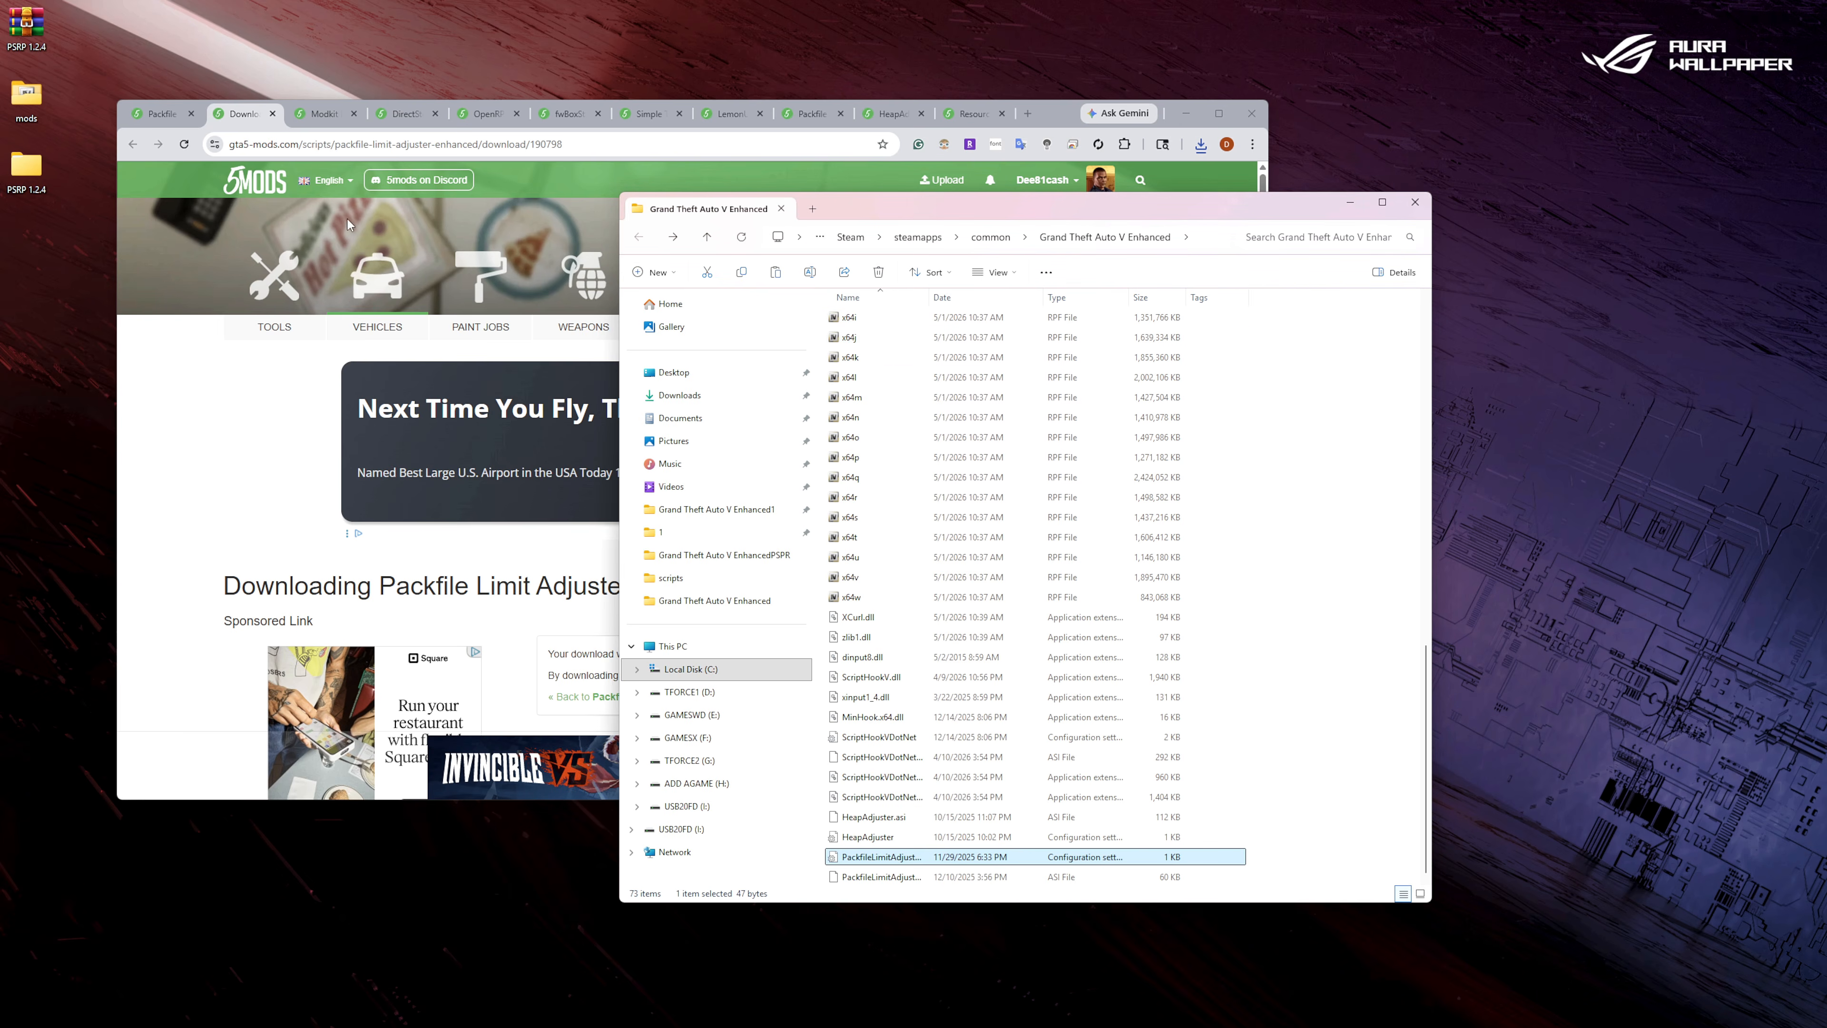
pyautogui.click(273, 113)
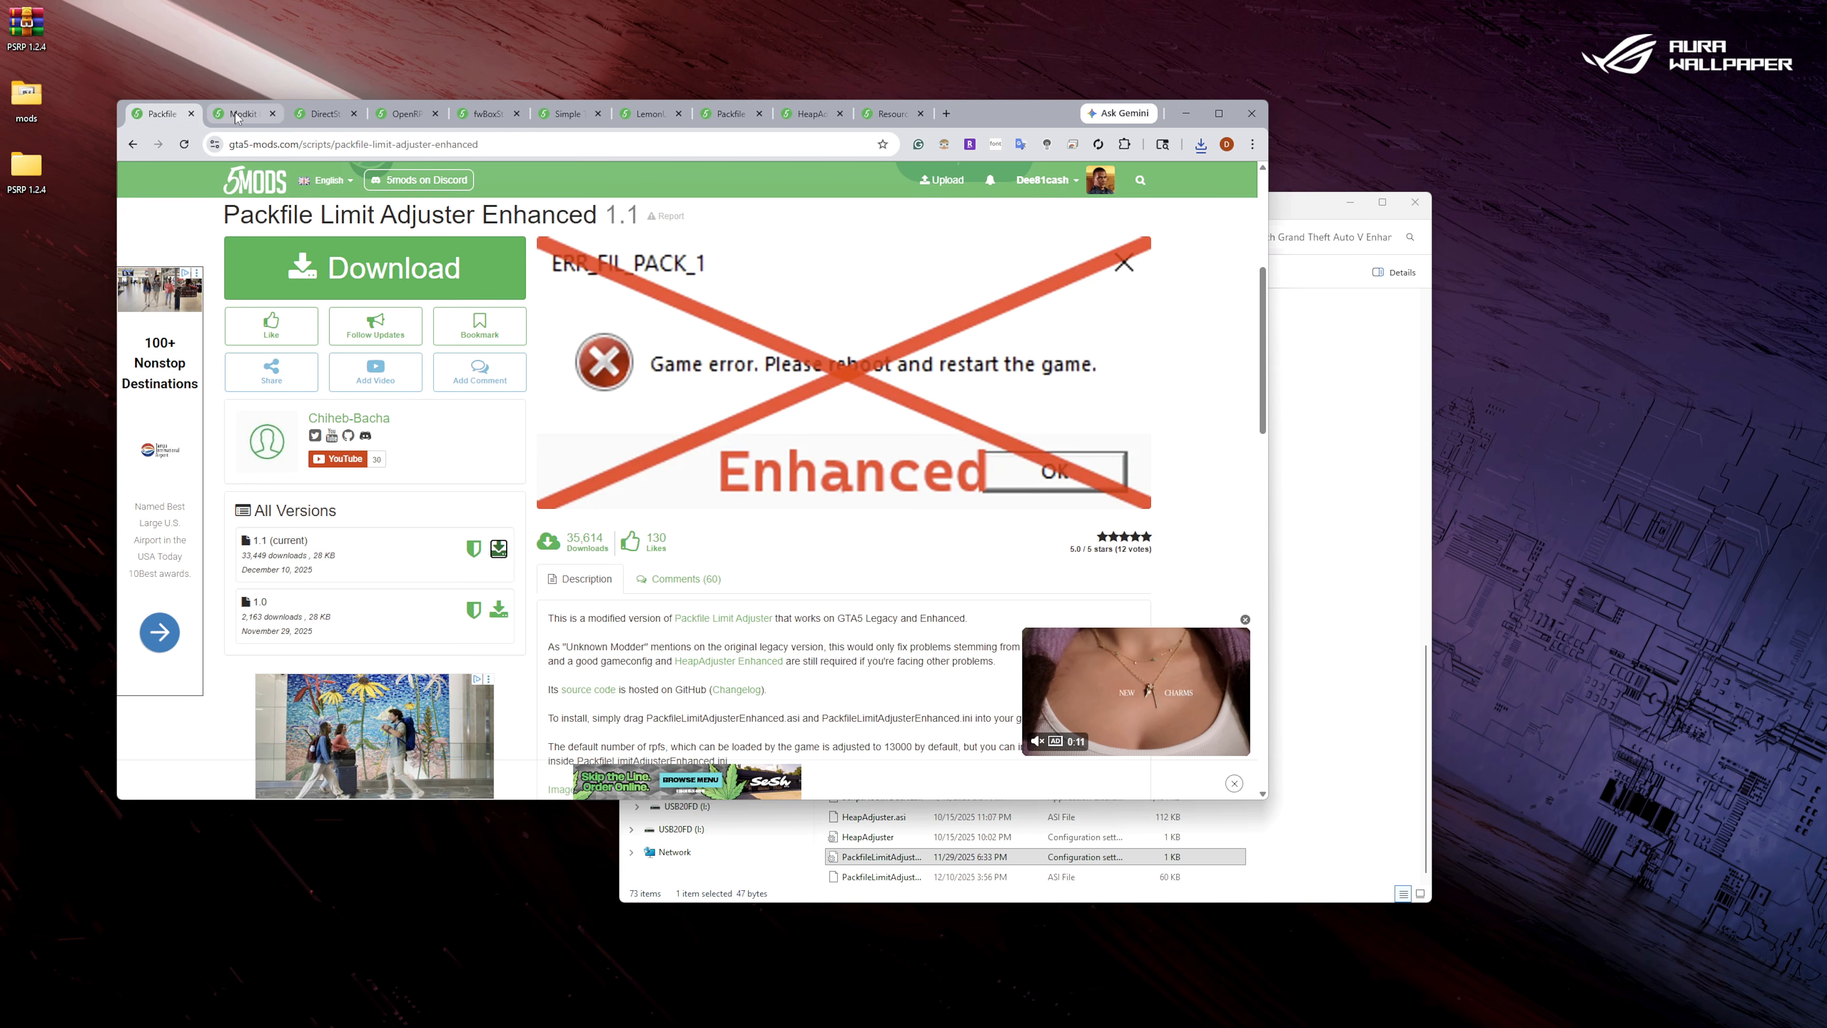
pyautogui.click(191, 114)
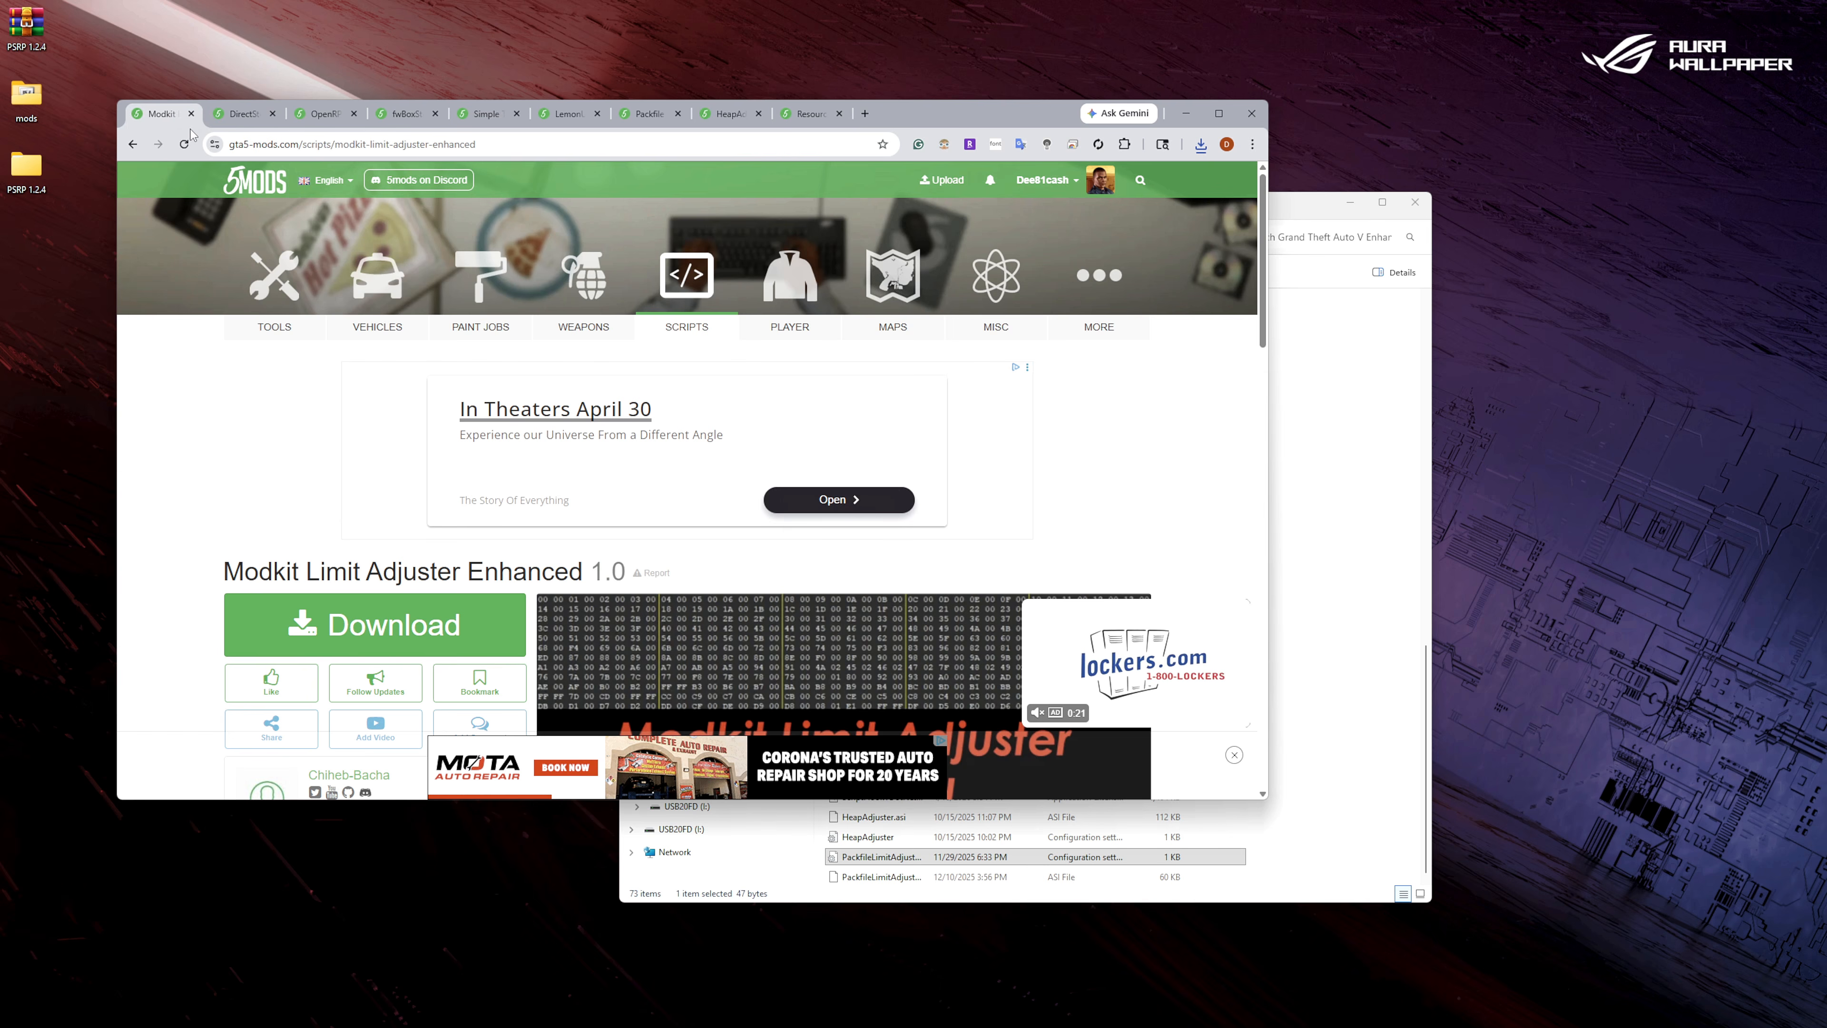
# Download version 1.0 of Modkit Limit Adjuster Enhanced and open the downloaded archive.
pyautogui.scroll(-1, 317, 529)
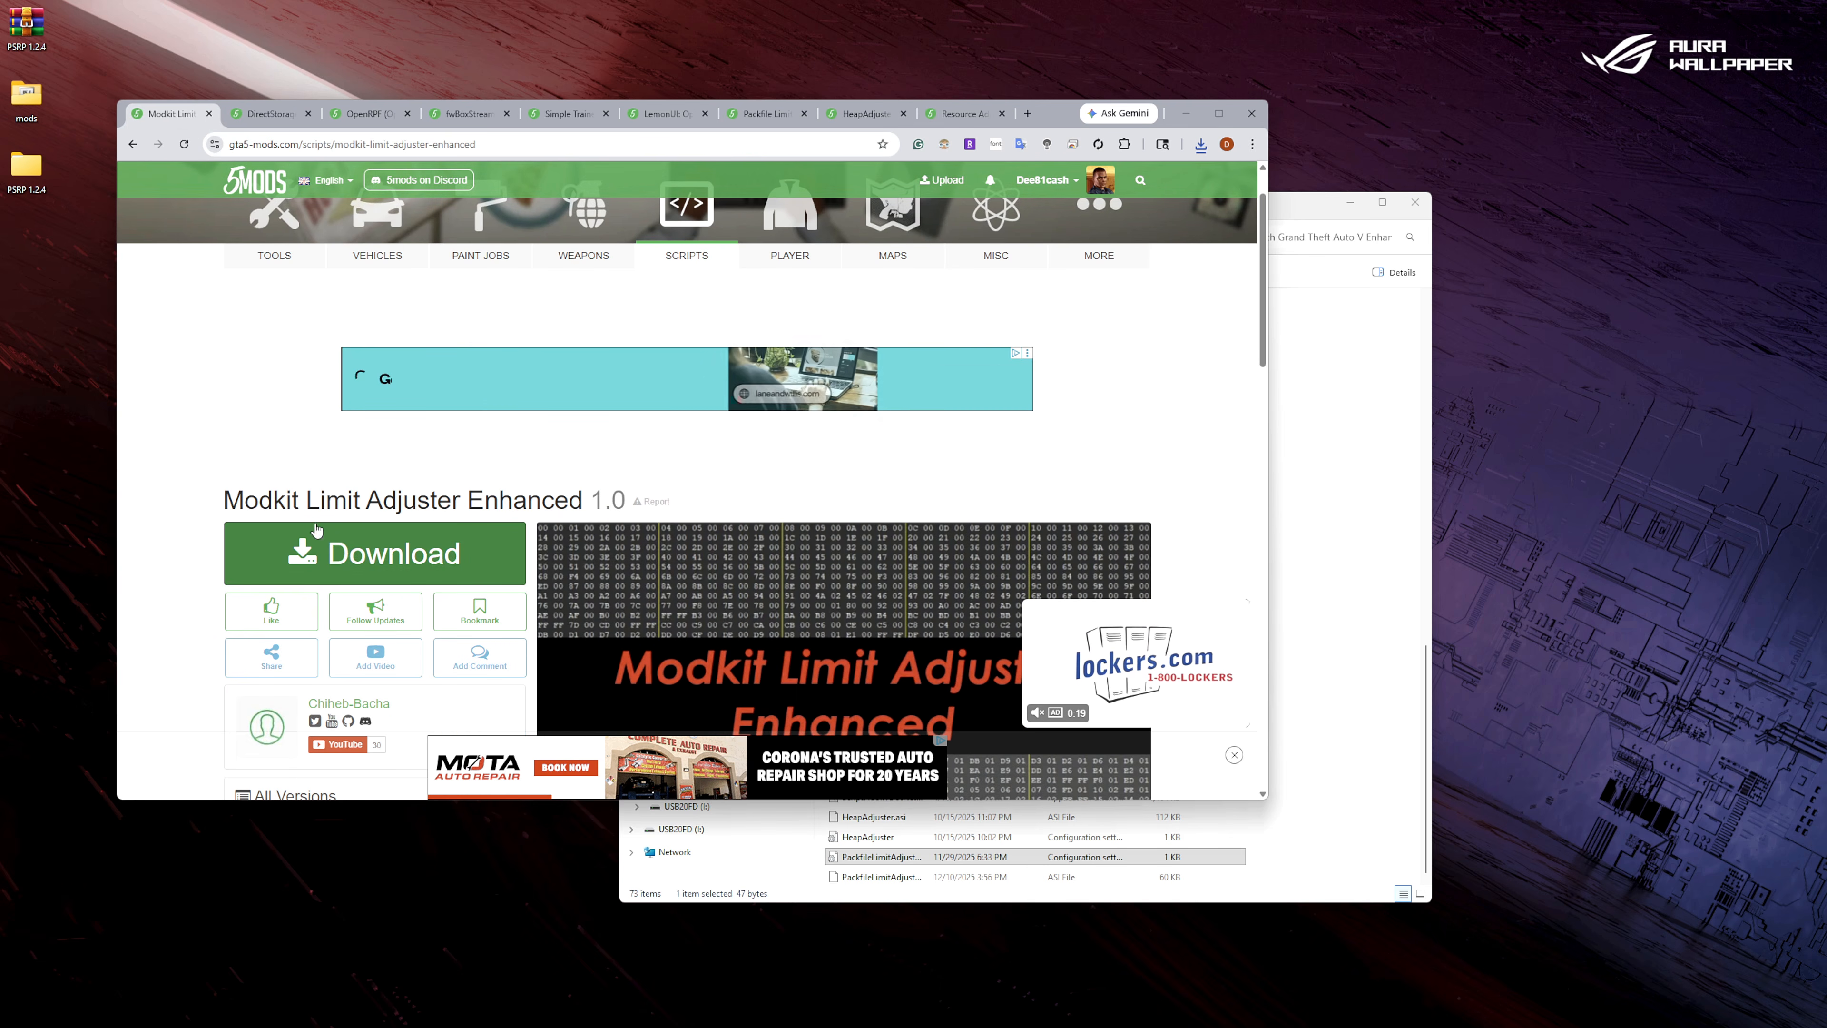
pyautogui.scroll(-4, 316, 529)
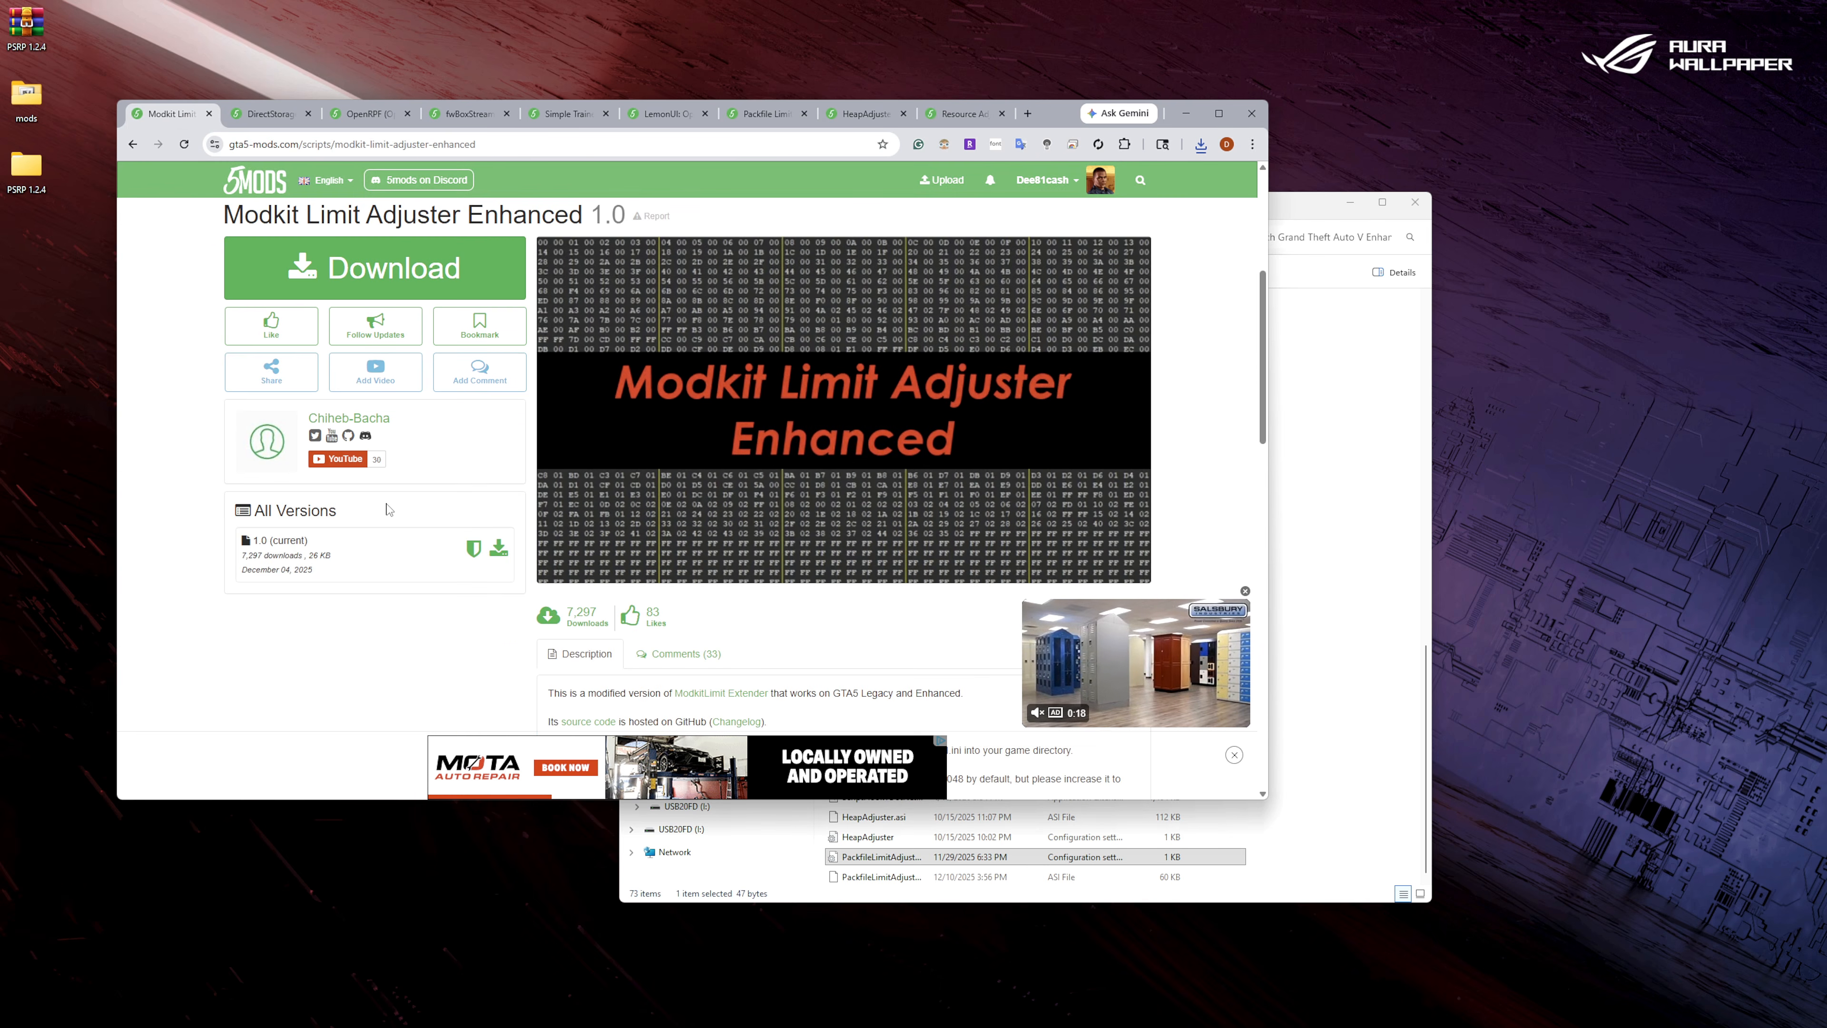
pyautogui.click(499, 551)
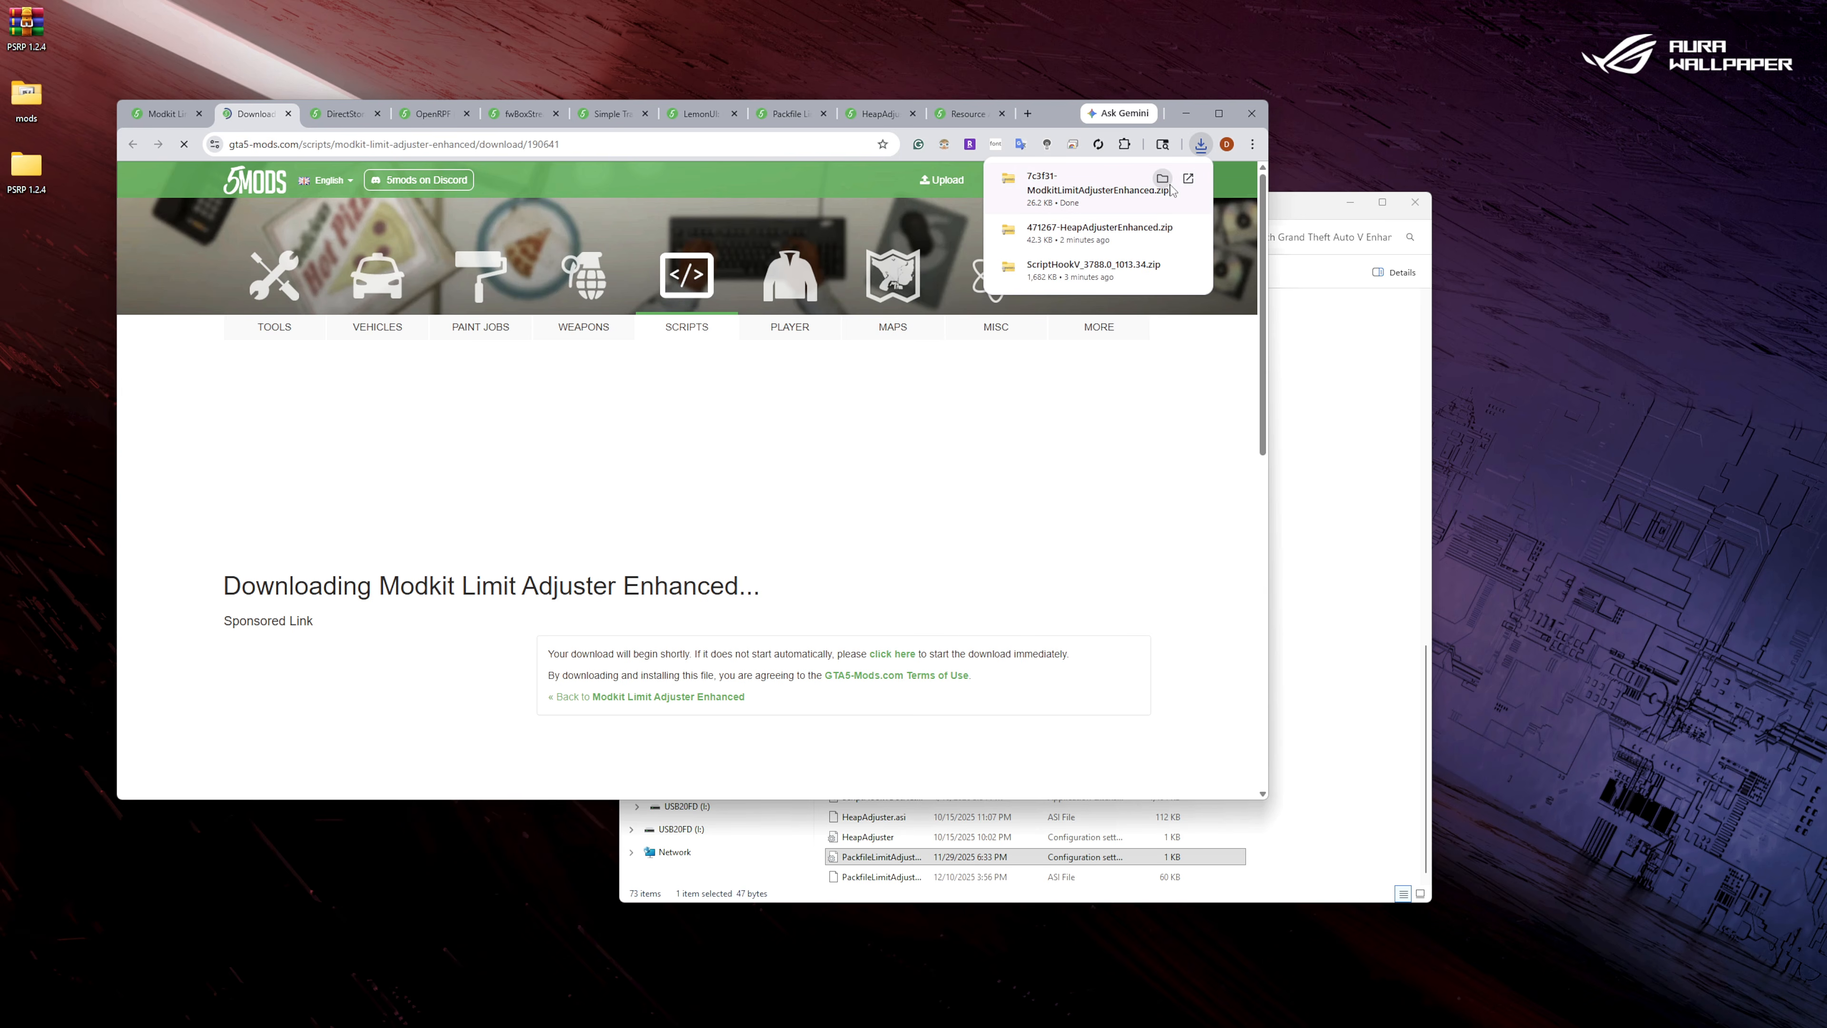
pyautogui.click(1076, 185)
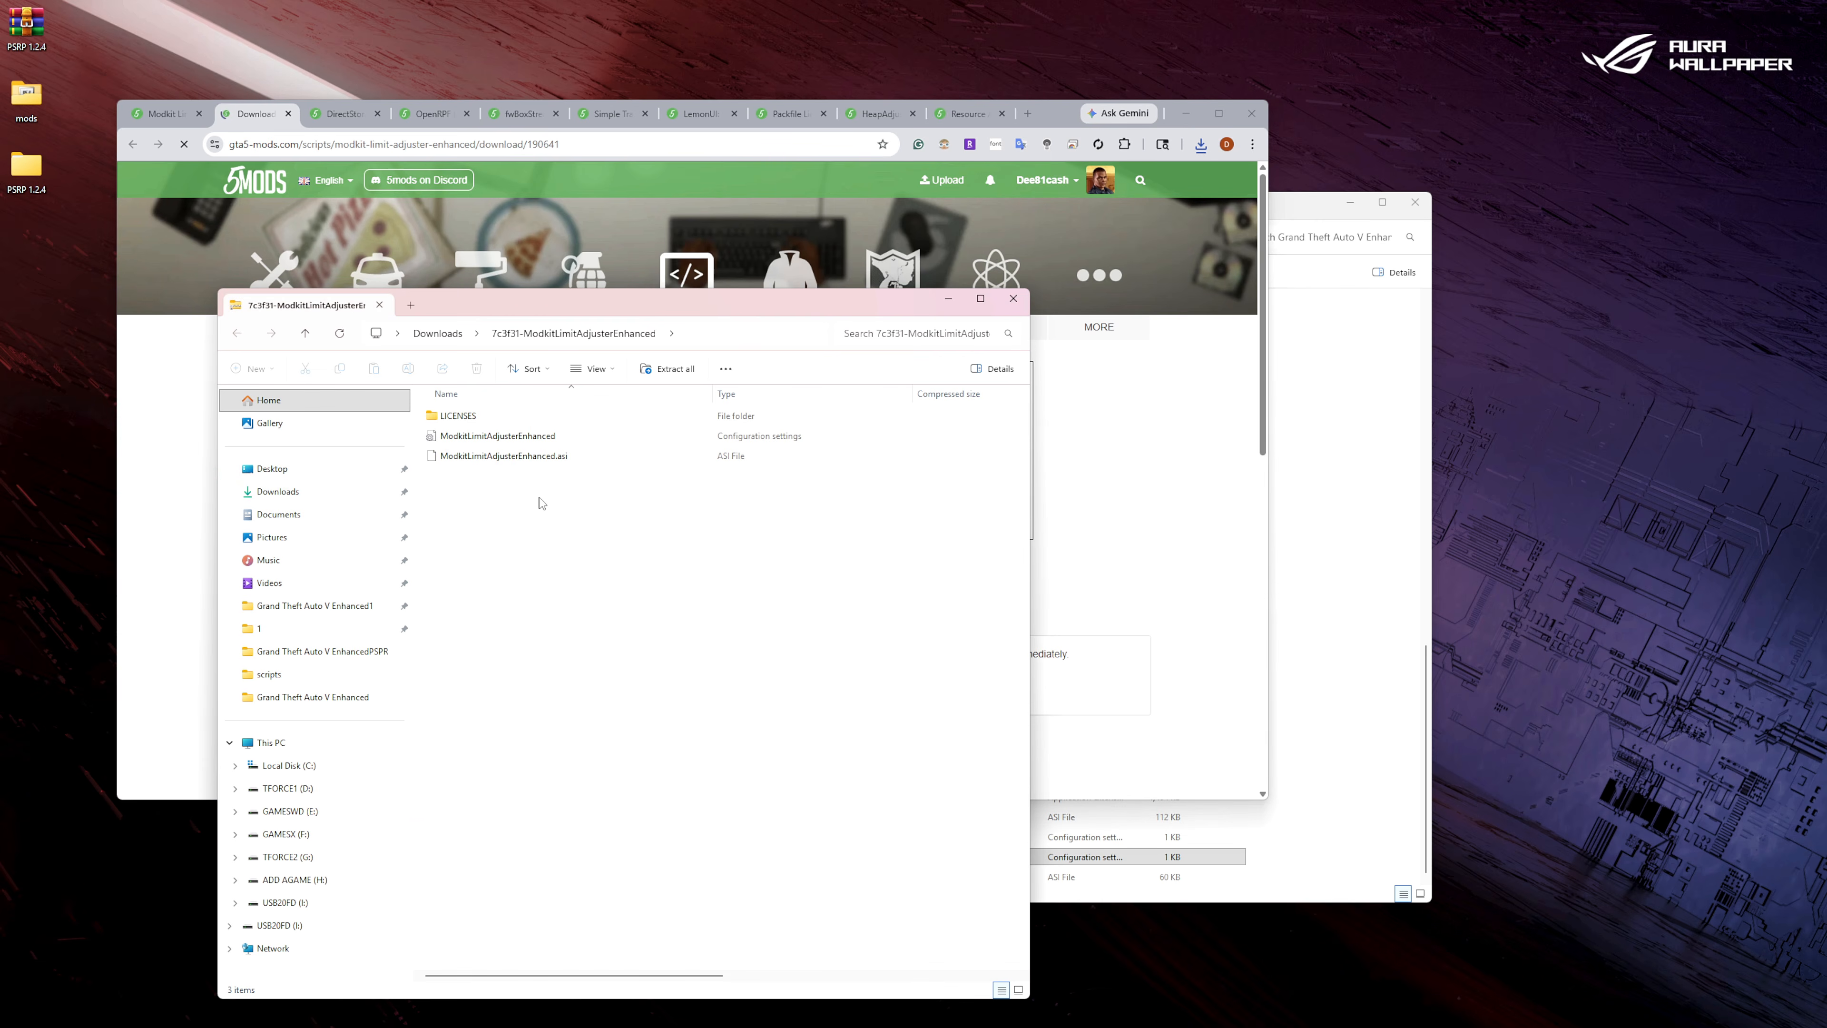
# Copy the ModkitLimitAdjusterEnhanced settings file and ModkitLimitAdjusterEnhanced.asi into the Grand Theft Auto V Enhanced folder.
pyautogui.moveTo(540, 495); pyautogui.dragTo(480, 441)
pyautogui.rightClick(480, 439)
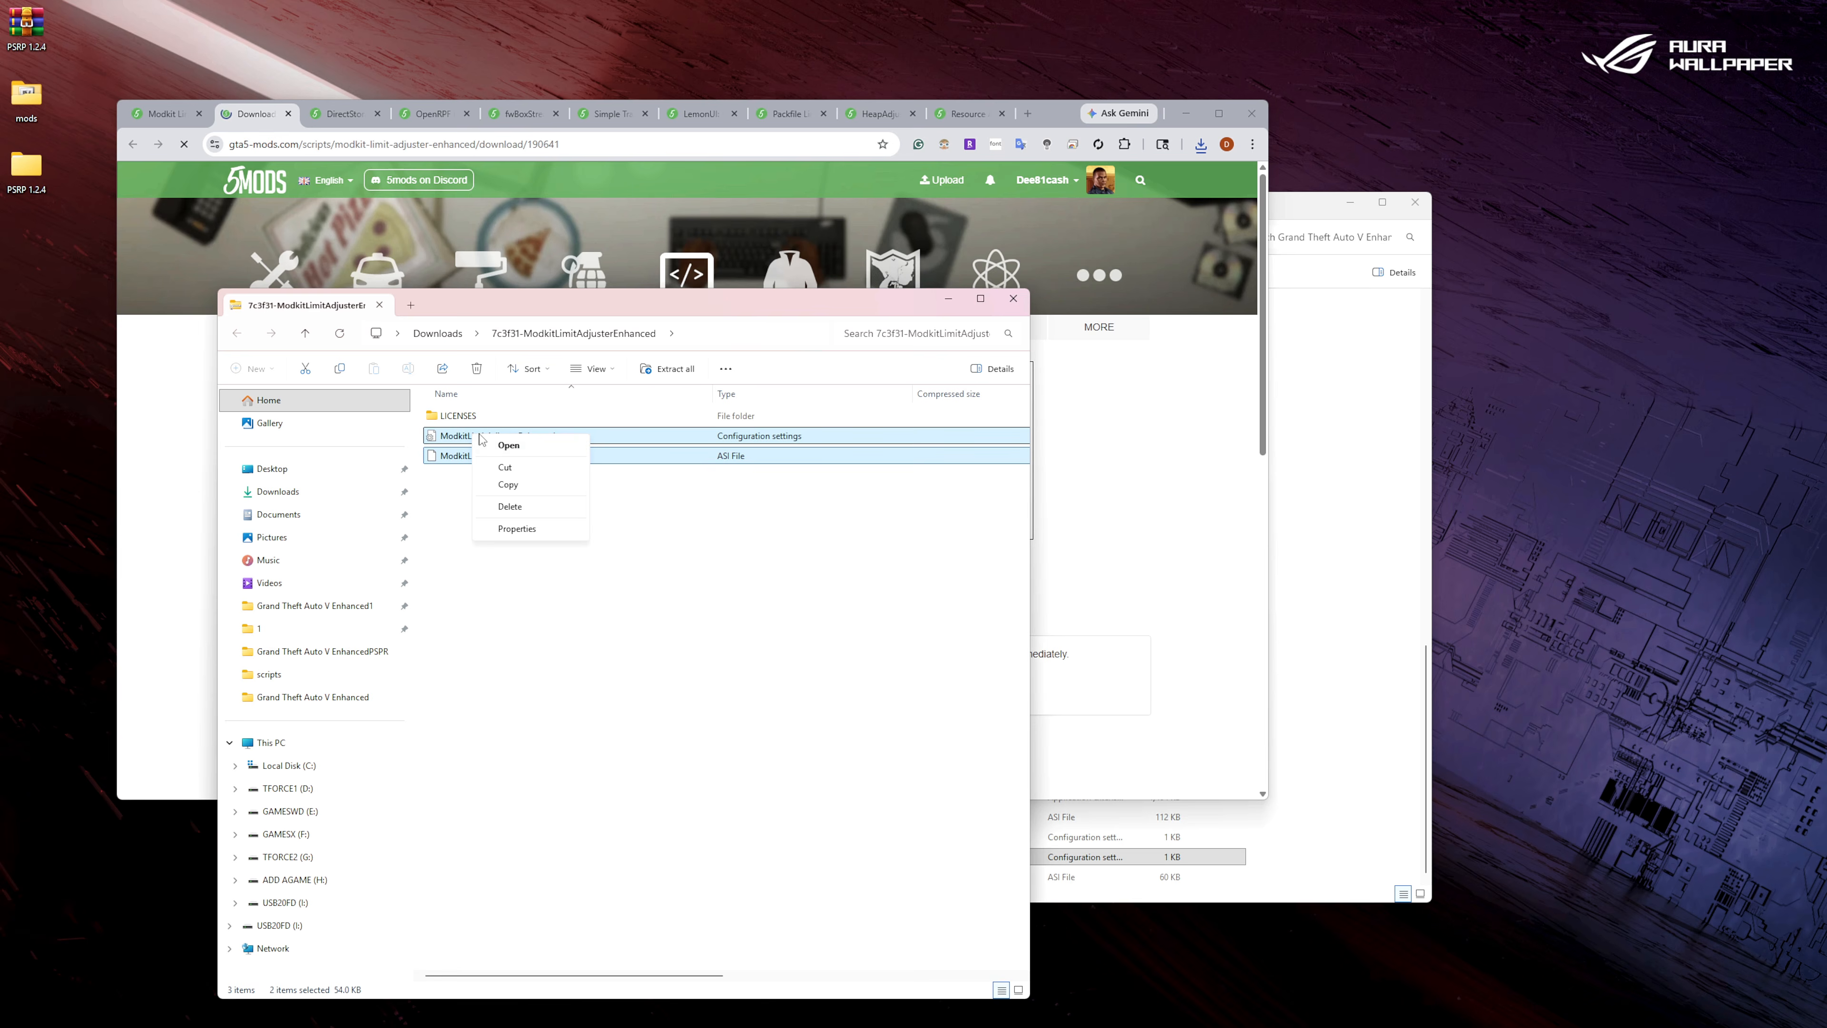
pyautogui.click(527, 486)
pyautogui.rightClick(1373, 673)
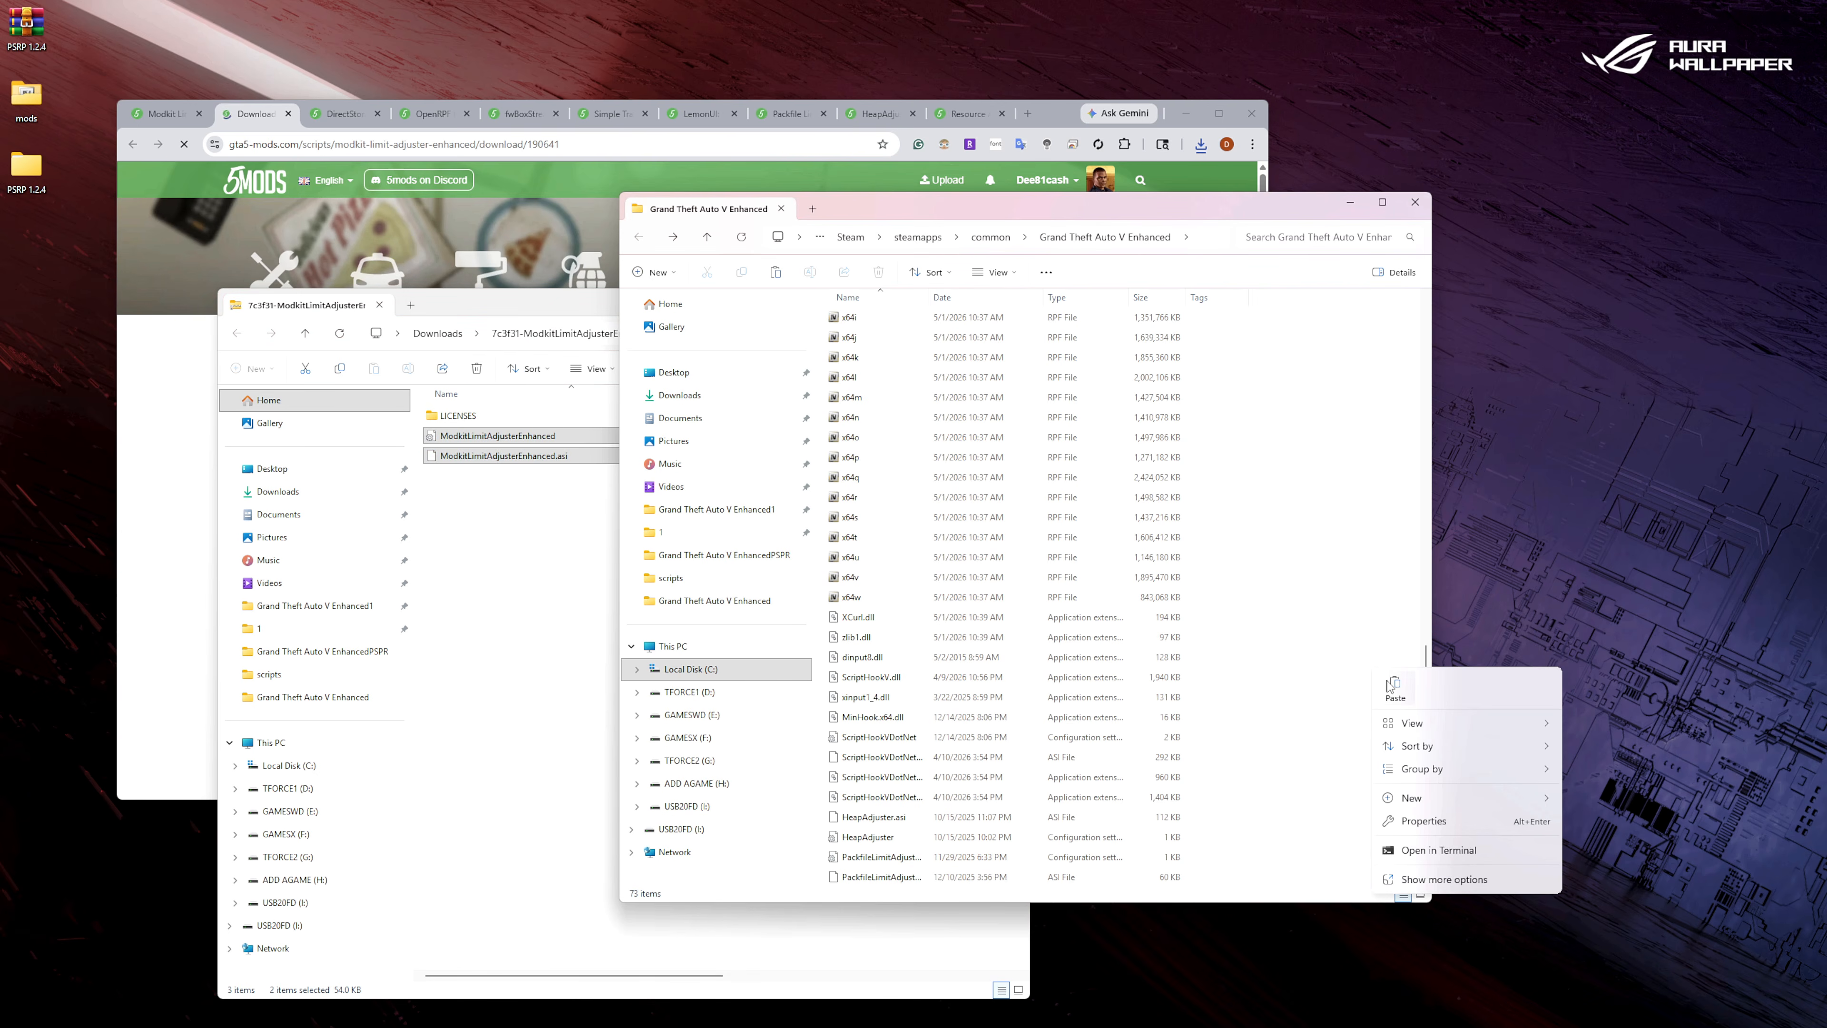
pyautogui.click(1392, 688)
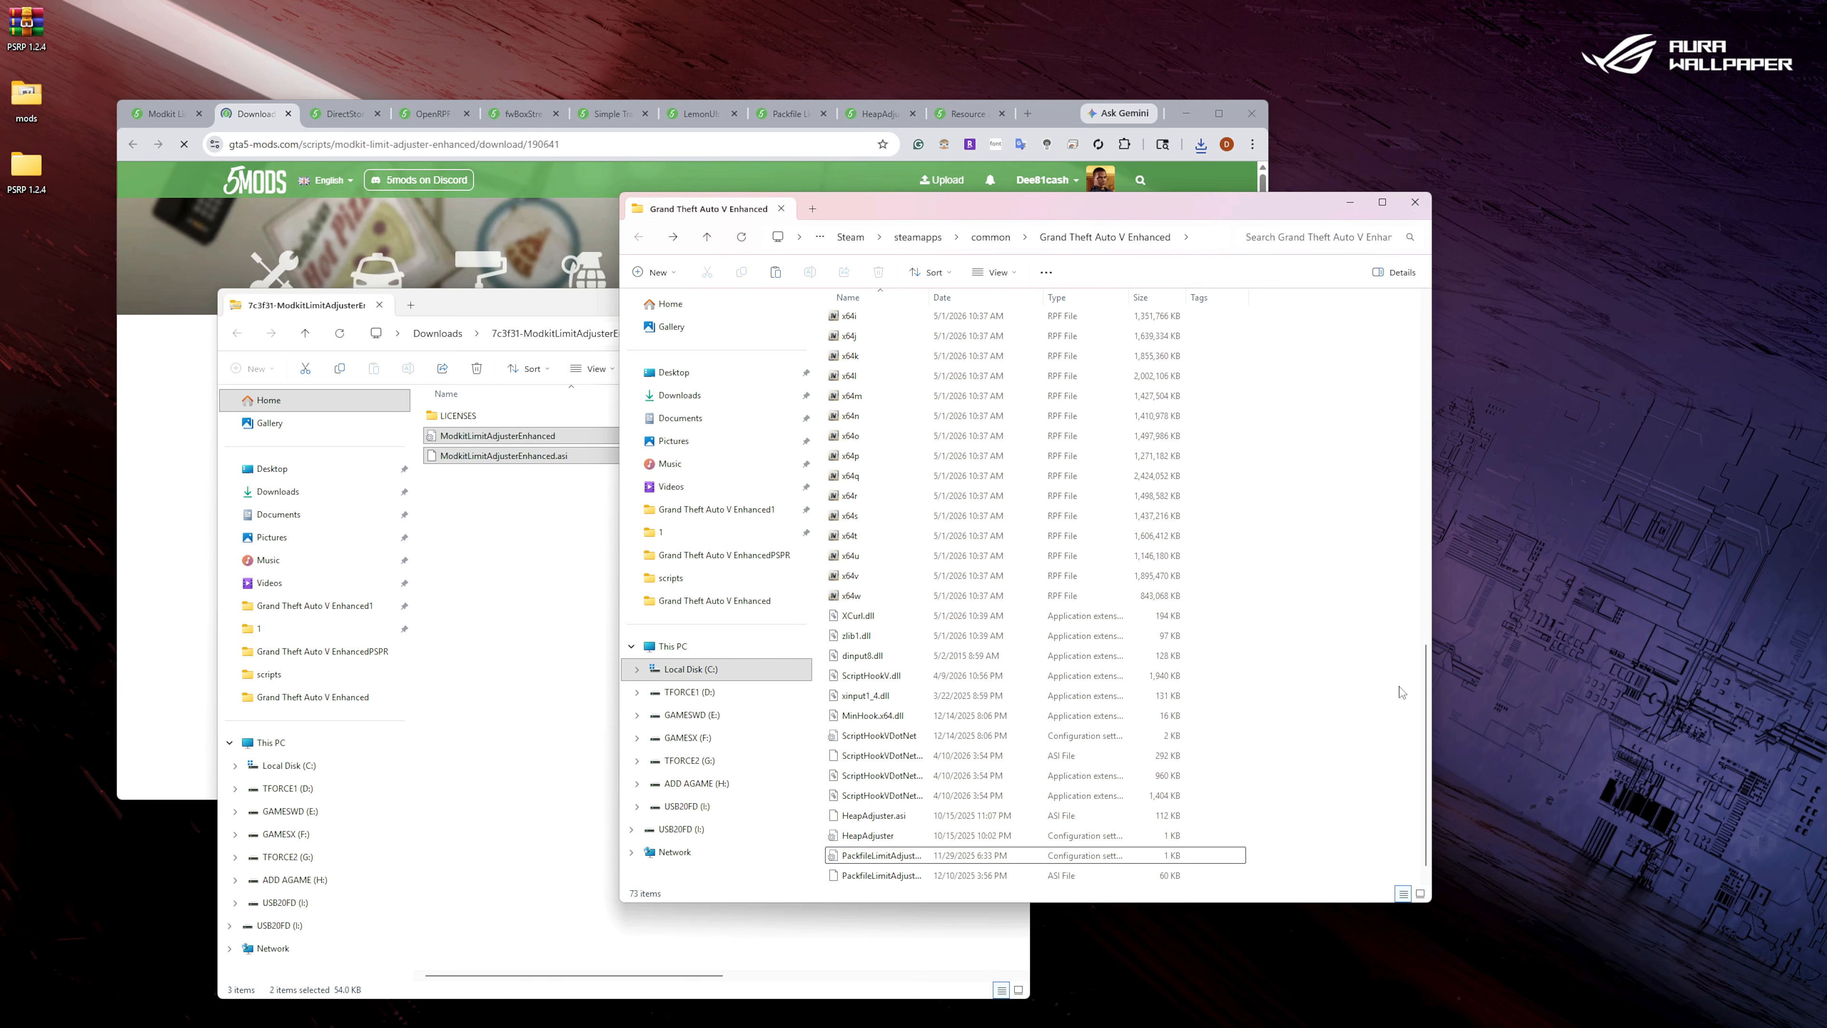
# Close the Modkit Limit Adjuster archive window along with its download page and mod page.
pyautogui.click(383, 308)
pyautogui.click(288, 115)
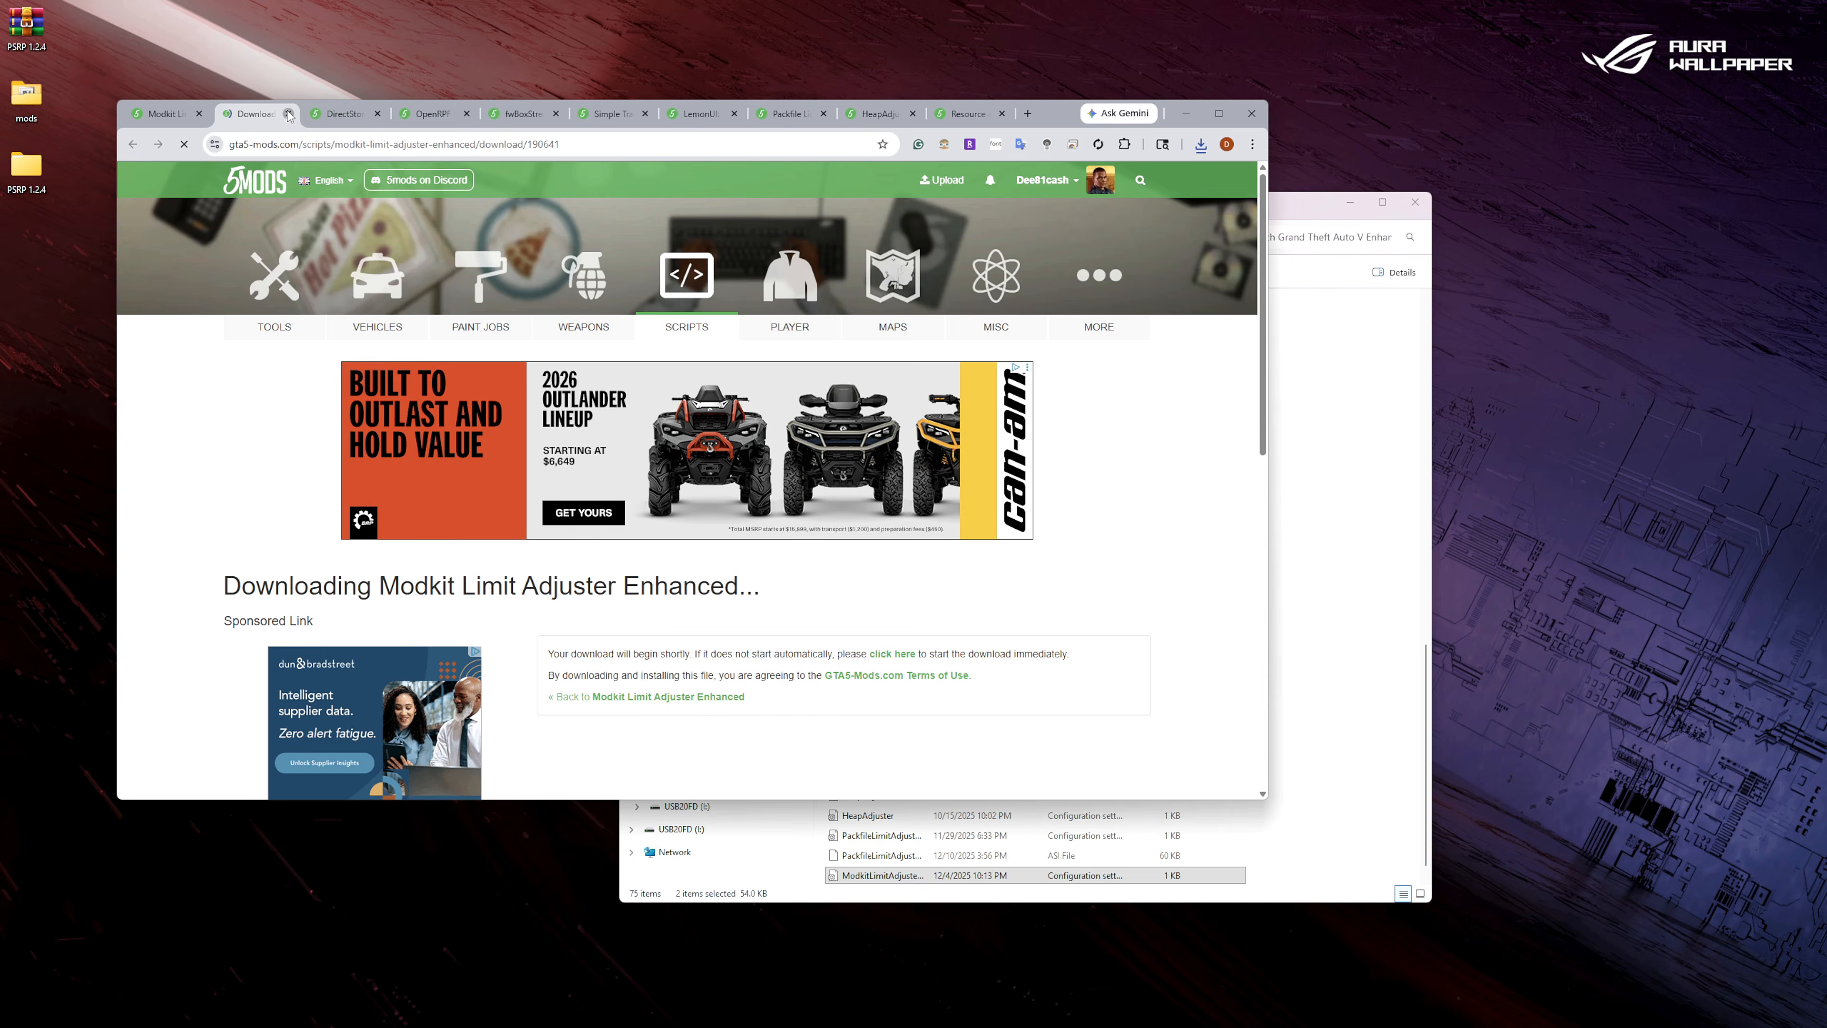
pyautogui.click(288, 113)
pyautogui.click(200, 114)
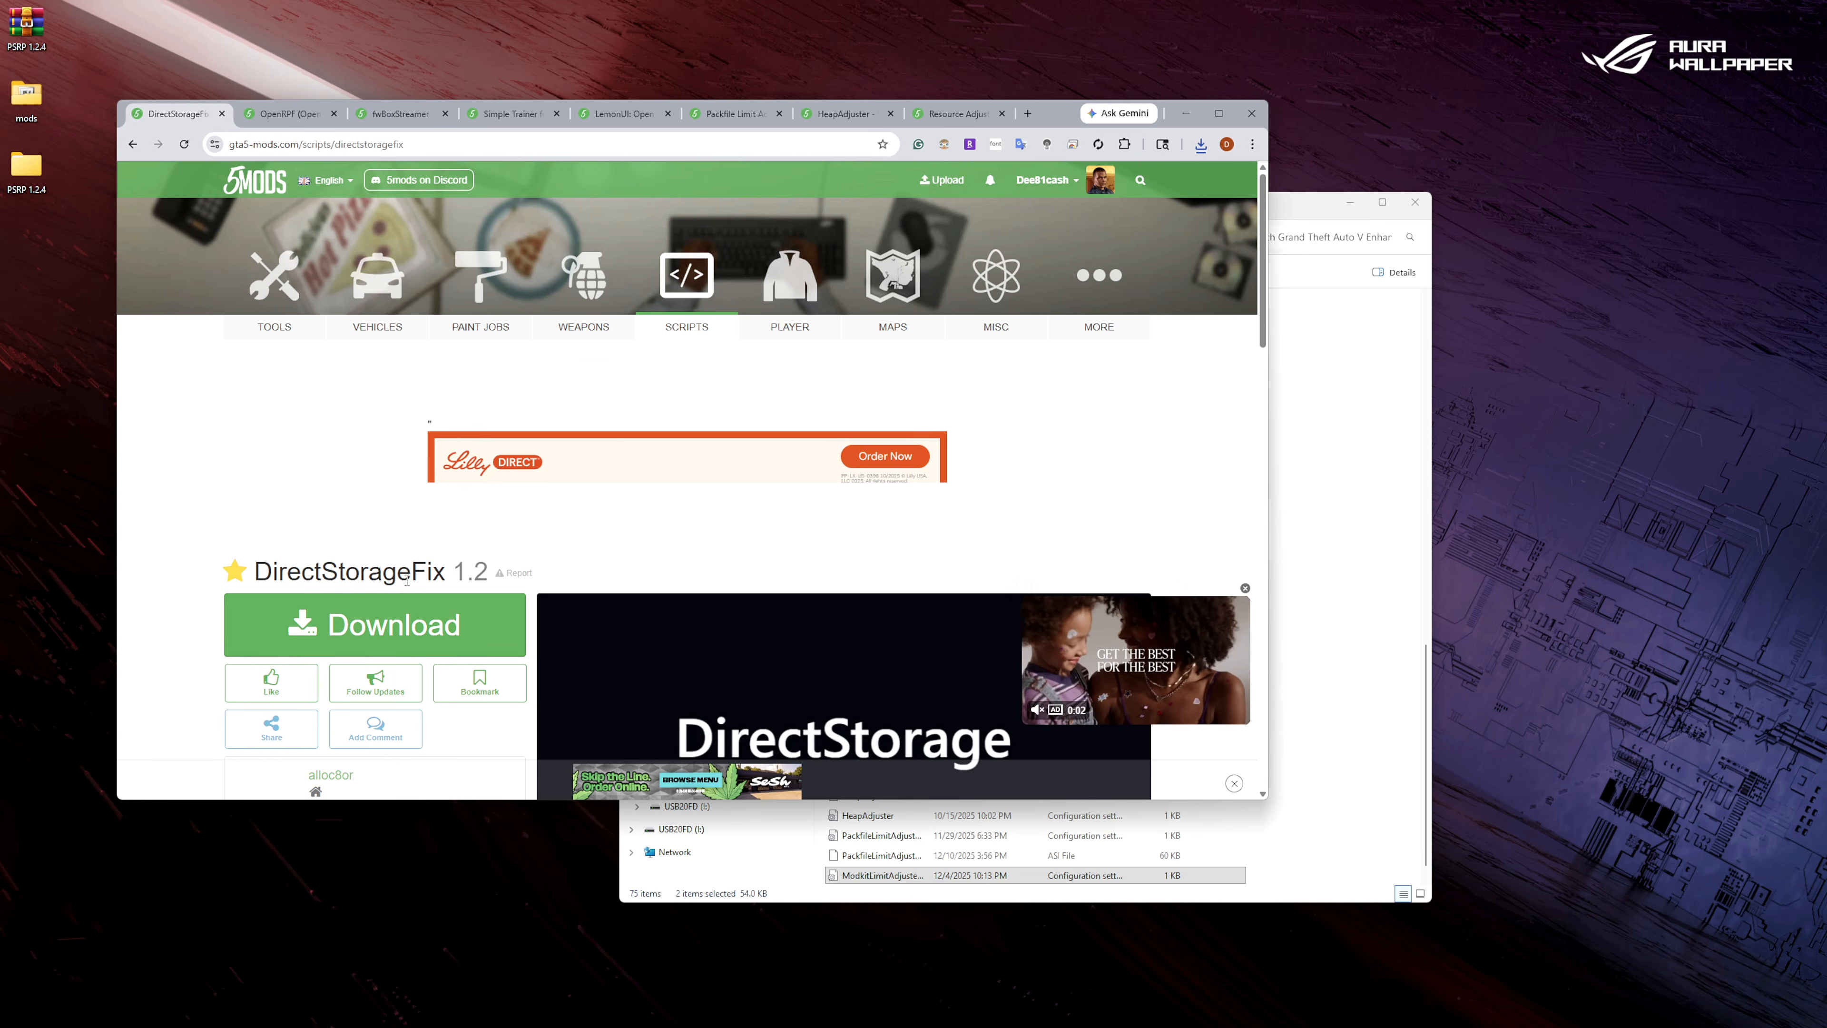
# Download version 1.2 of DirectStorageFix and open the downloaded archive.
pyautogui.scroll(-5, 408, 580)
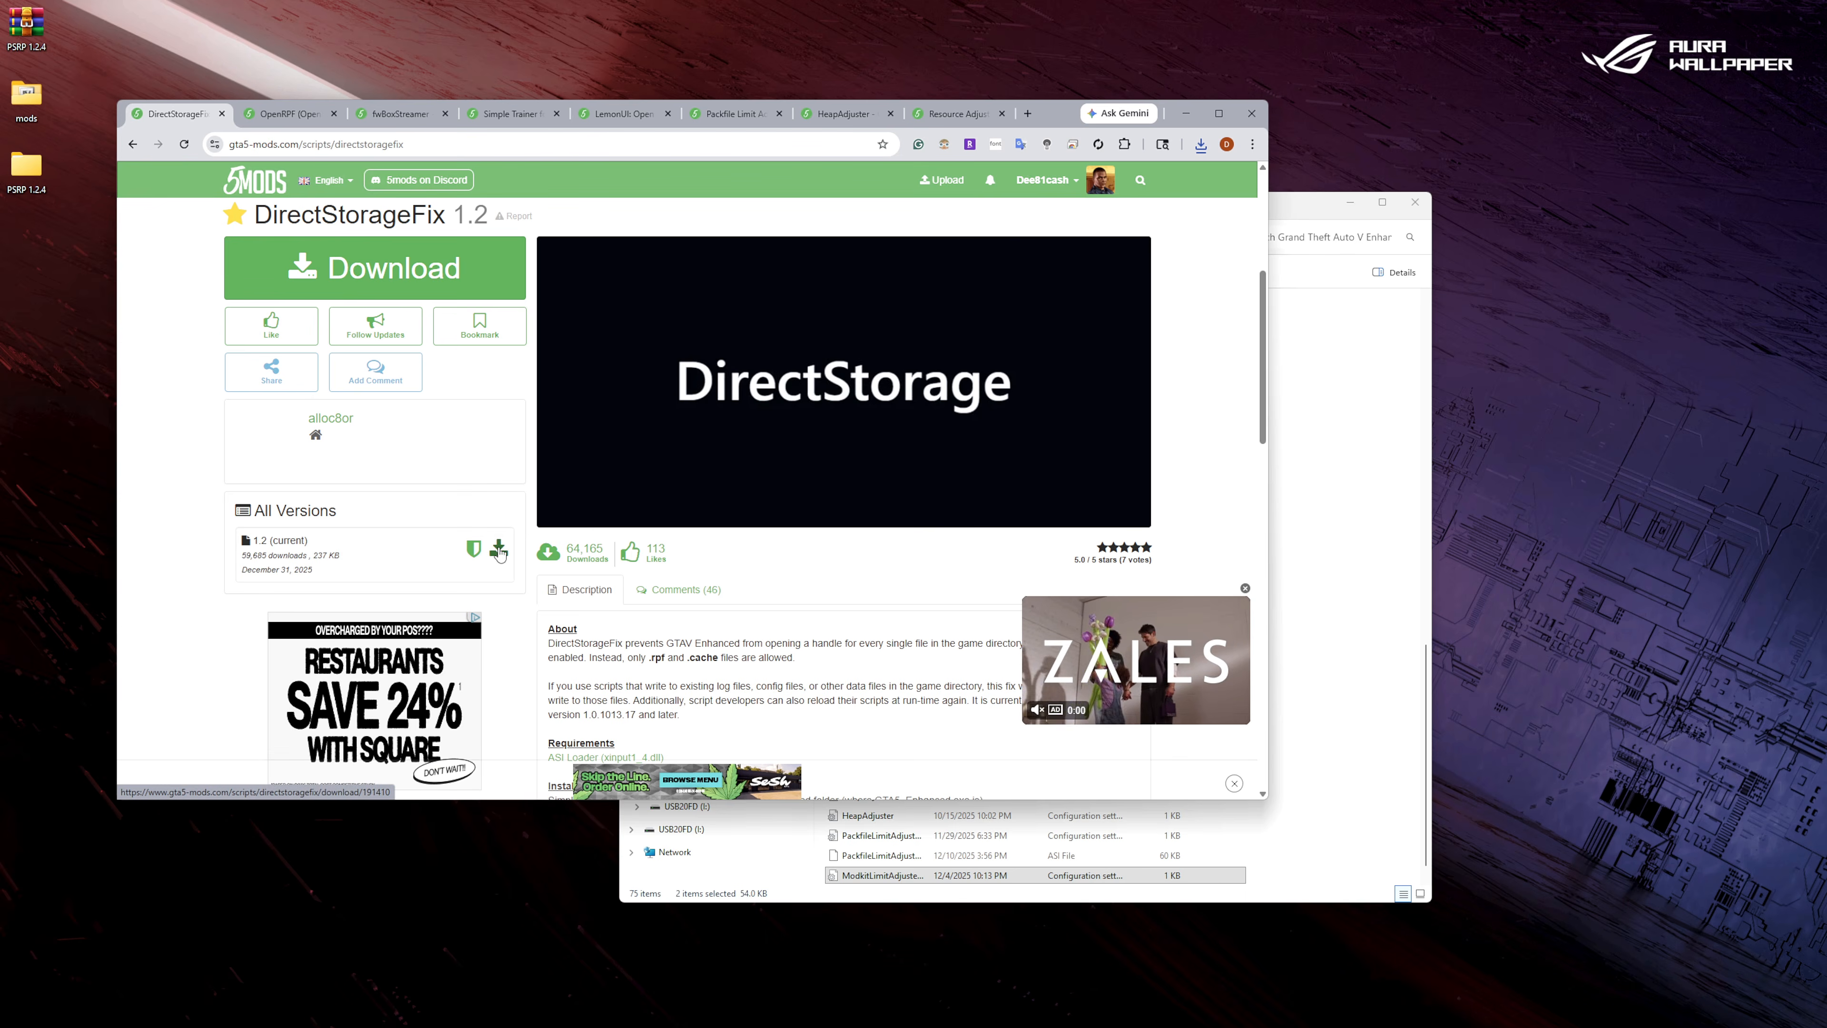
pyautogui.click(499, 550)
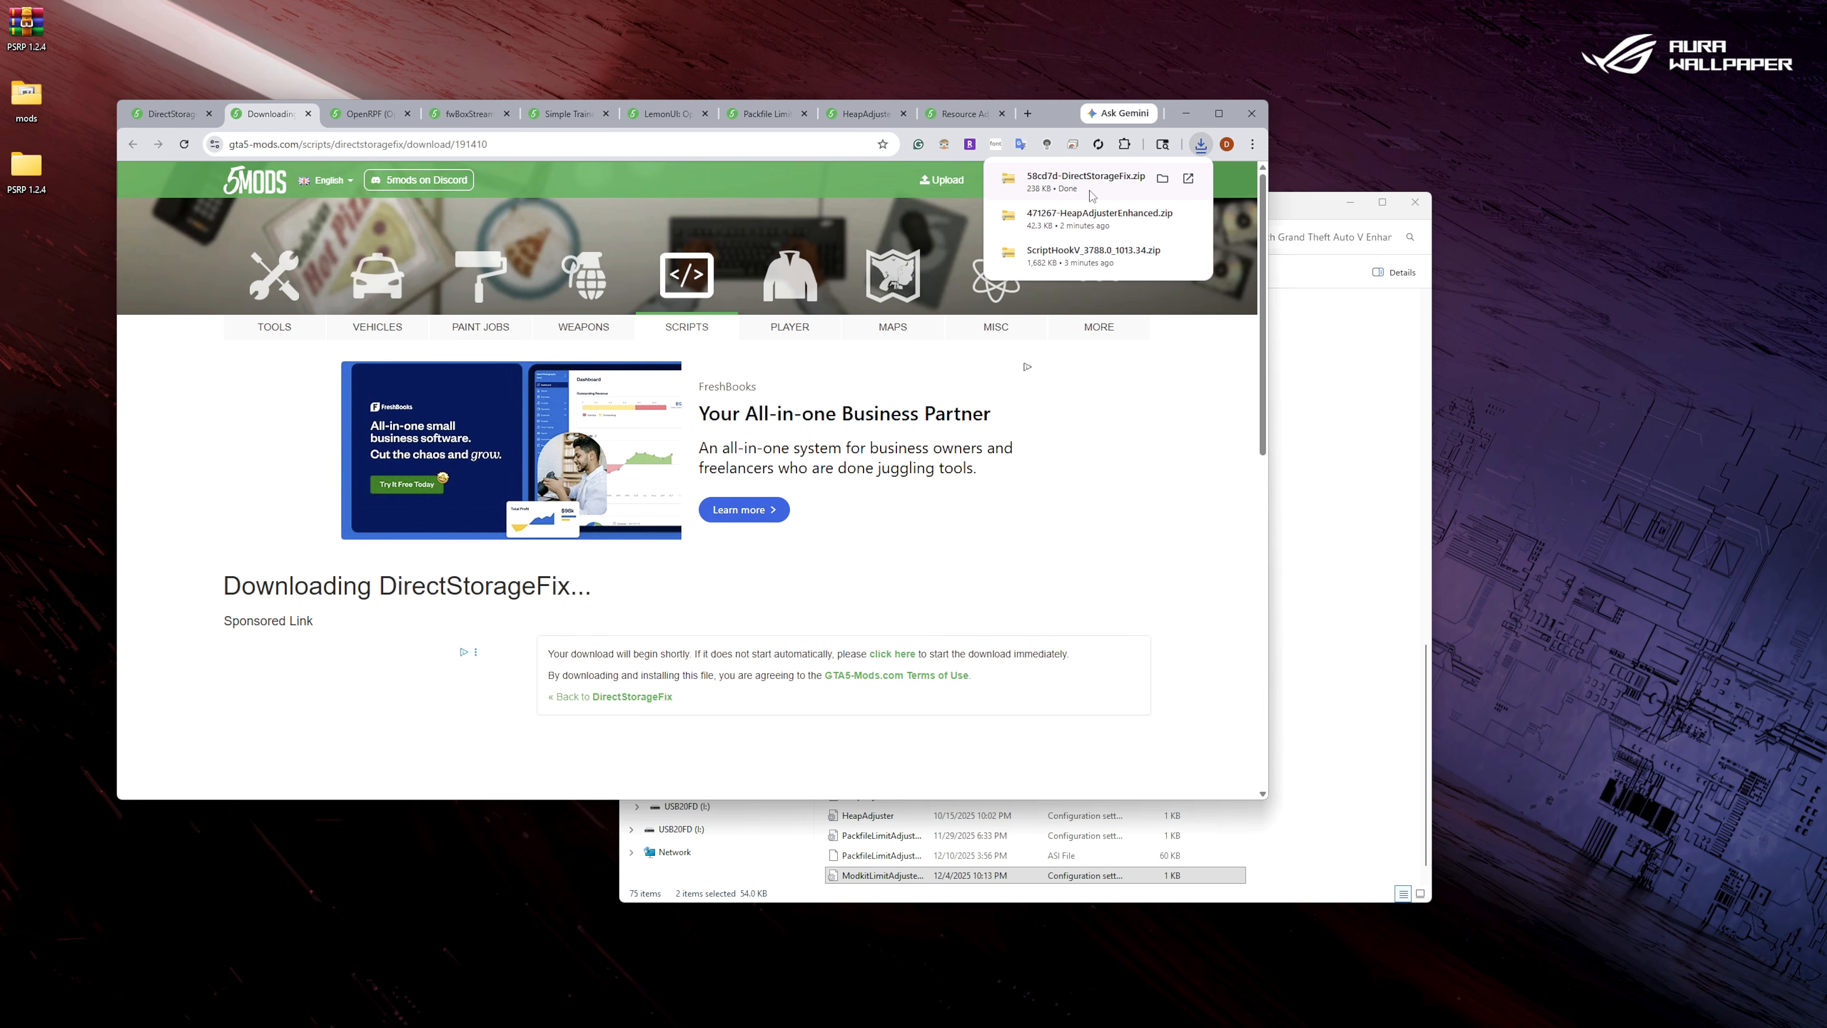
pyautogui.click(1092, 188)
# Copy DirectStorageFix.asi from the archive into the Grand Theft Auto V Enhanced folder.
pyautogui.rightClick(502, 436)
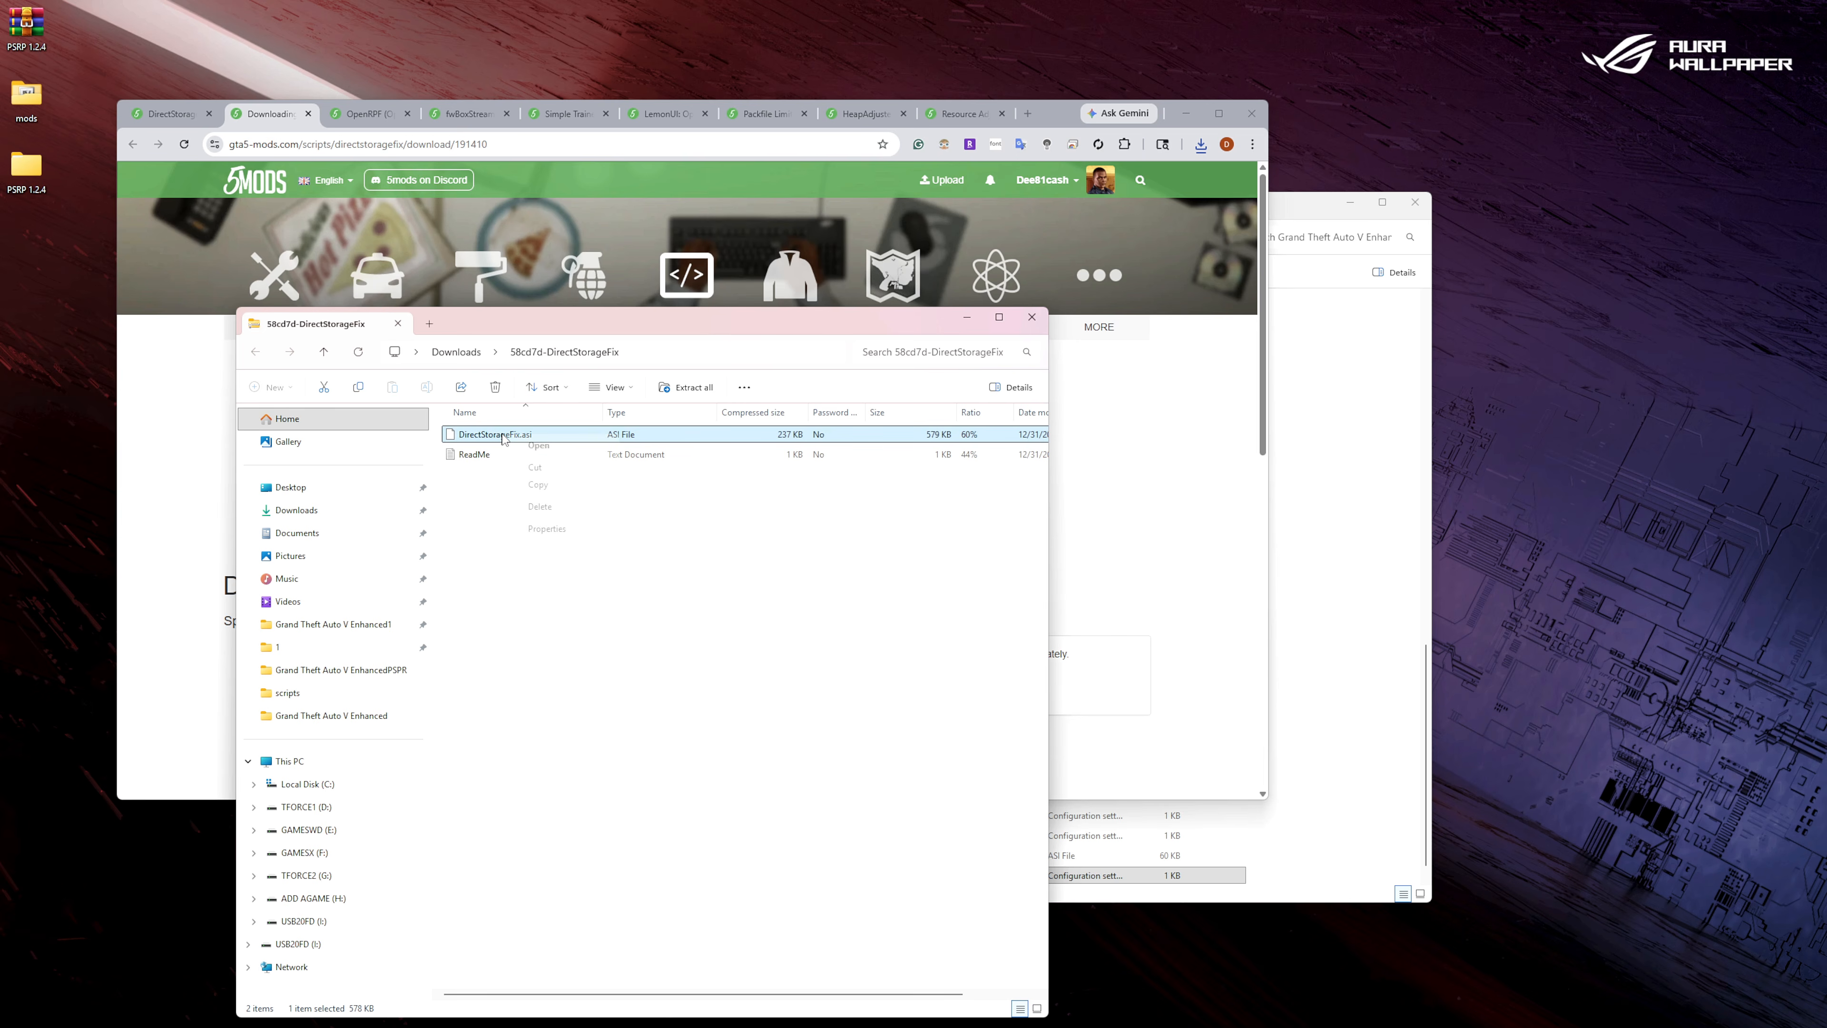
pyautogui.click(543, 485)
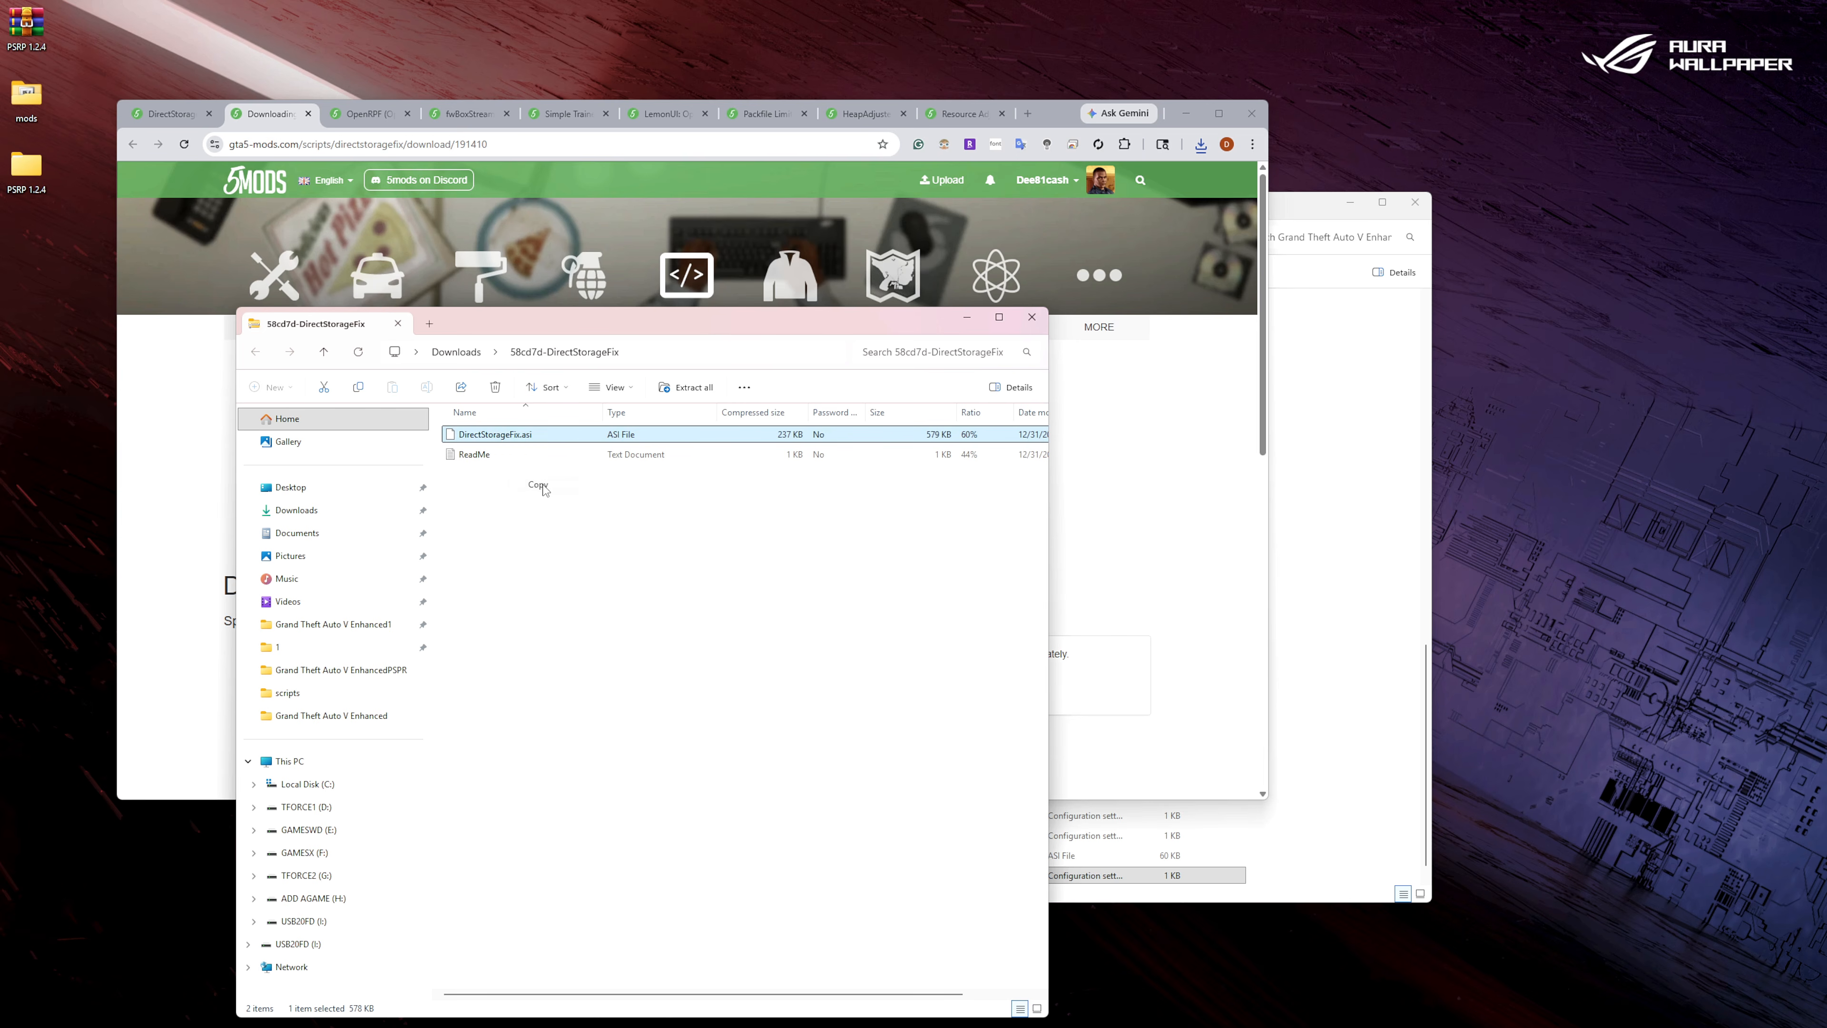
pyautogui.rightClick(1359, 669)
pyautogui.click(1381, 684)
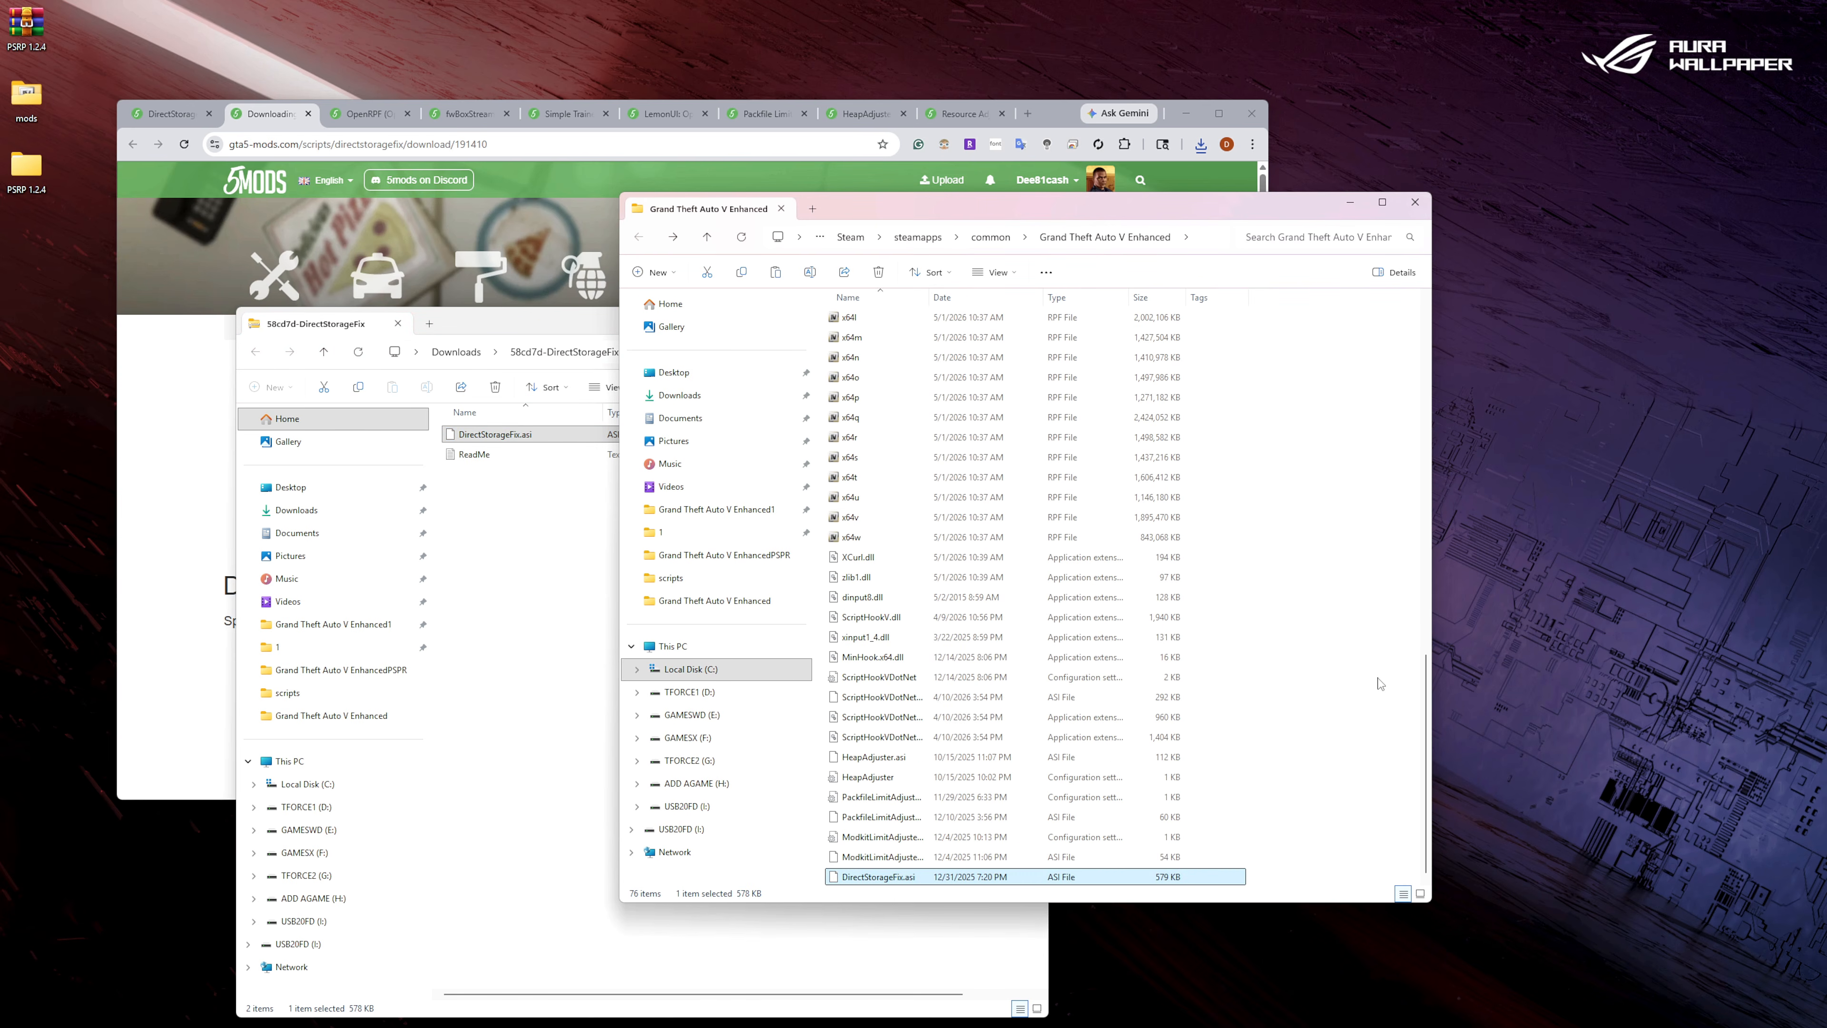
# Close the DirectStorageFix archive window along with its download page and mod page.
pyautogui.click(398, 324)
pyautogui.click(308, 117)
pyautogui.click(309, 115)
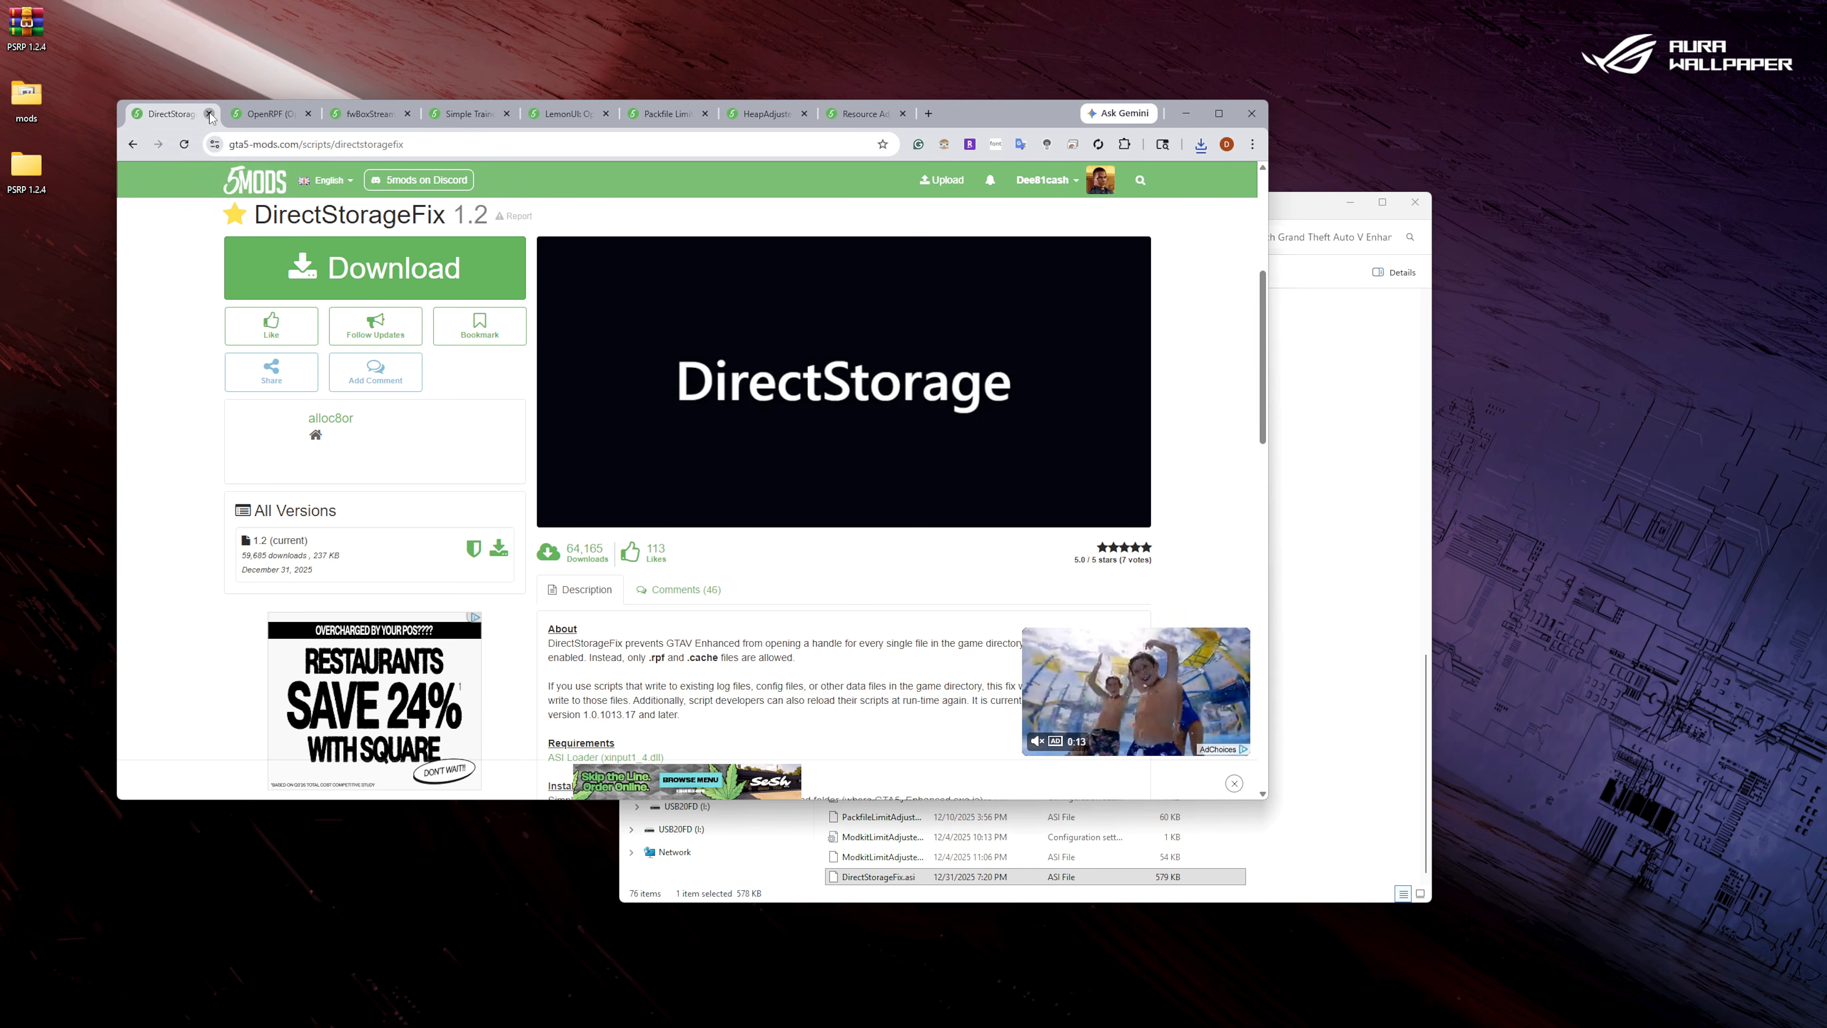
pyautogui.click(210, 115)
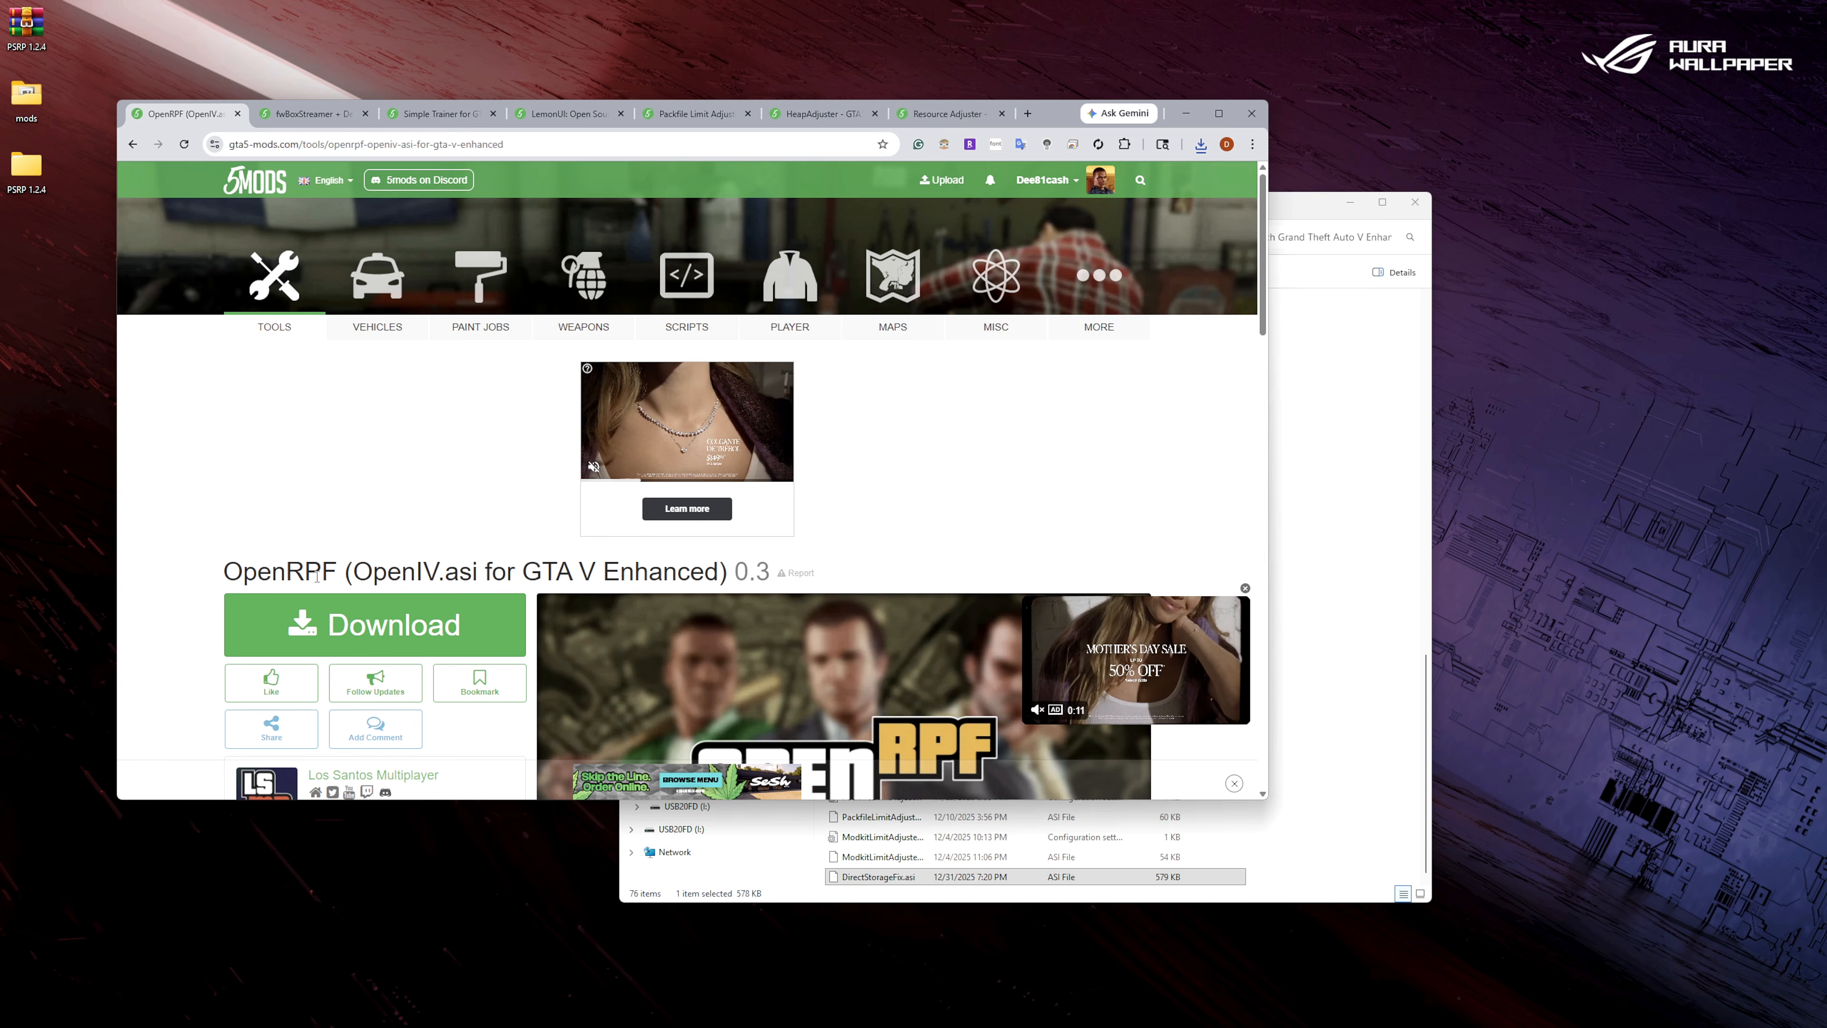
# Download version 0.3 of OpenRPF (OpenIV.asi for GTA V Enhanced) and open its archive from the Downloads folder.
pyautogui.scroll(-3, 288, 569)
pyautogui.scroll(-2, 312, 583)
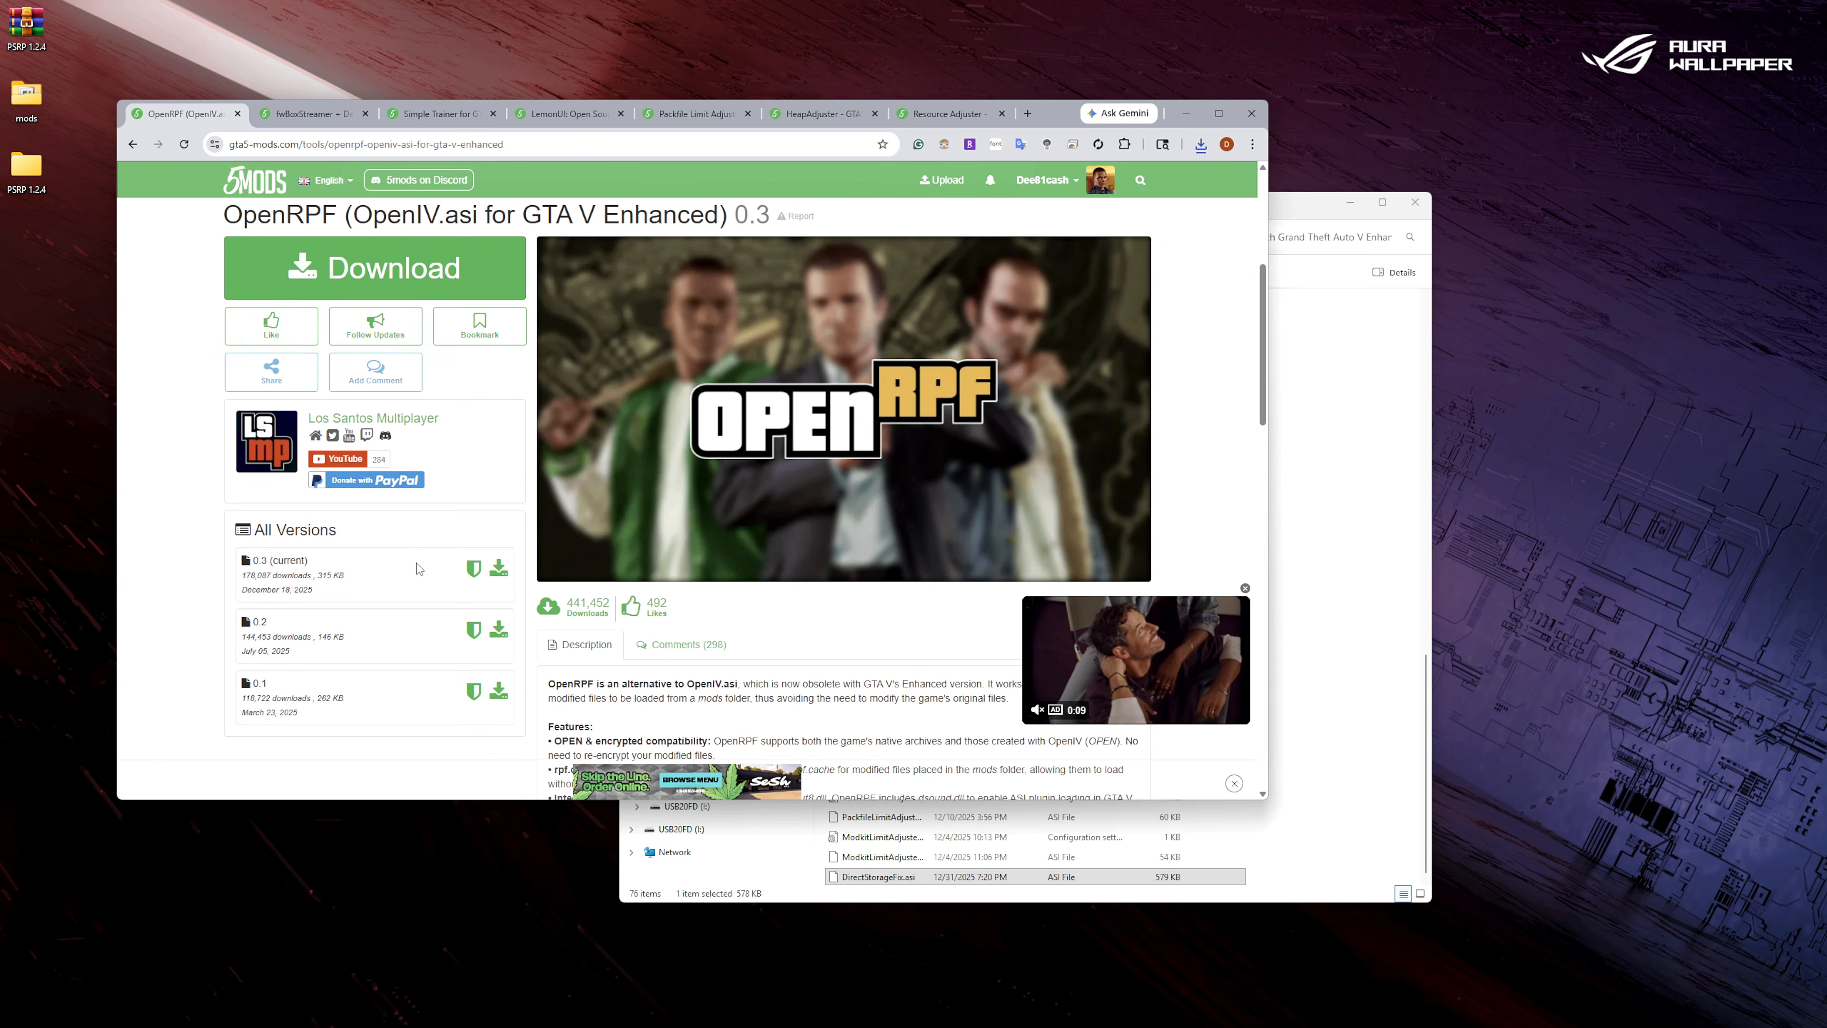
pyautogui.click(496, 569)
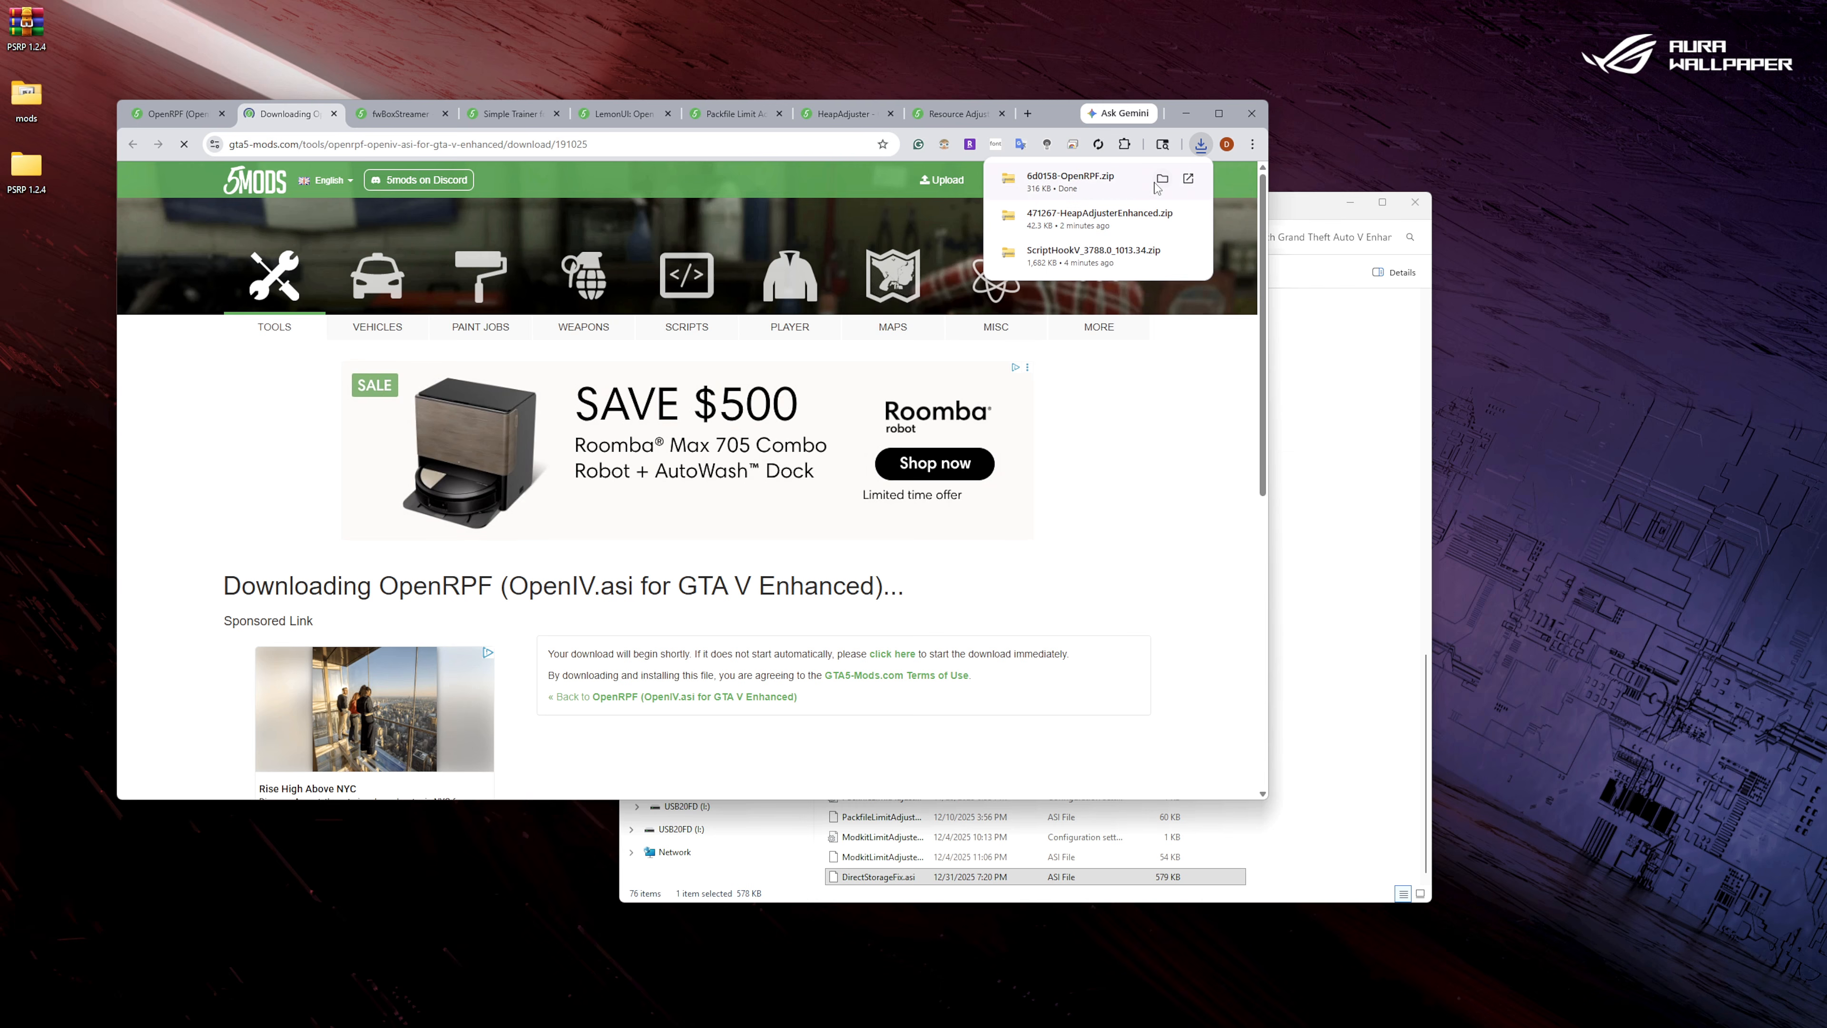
pyautogui.click(1162, 179)
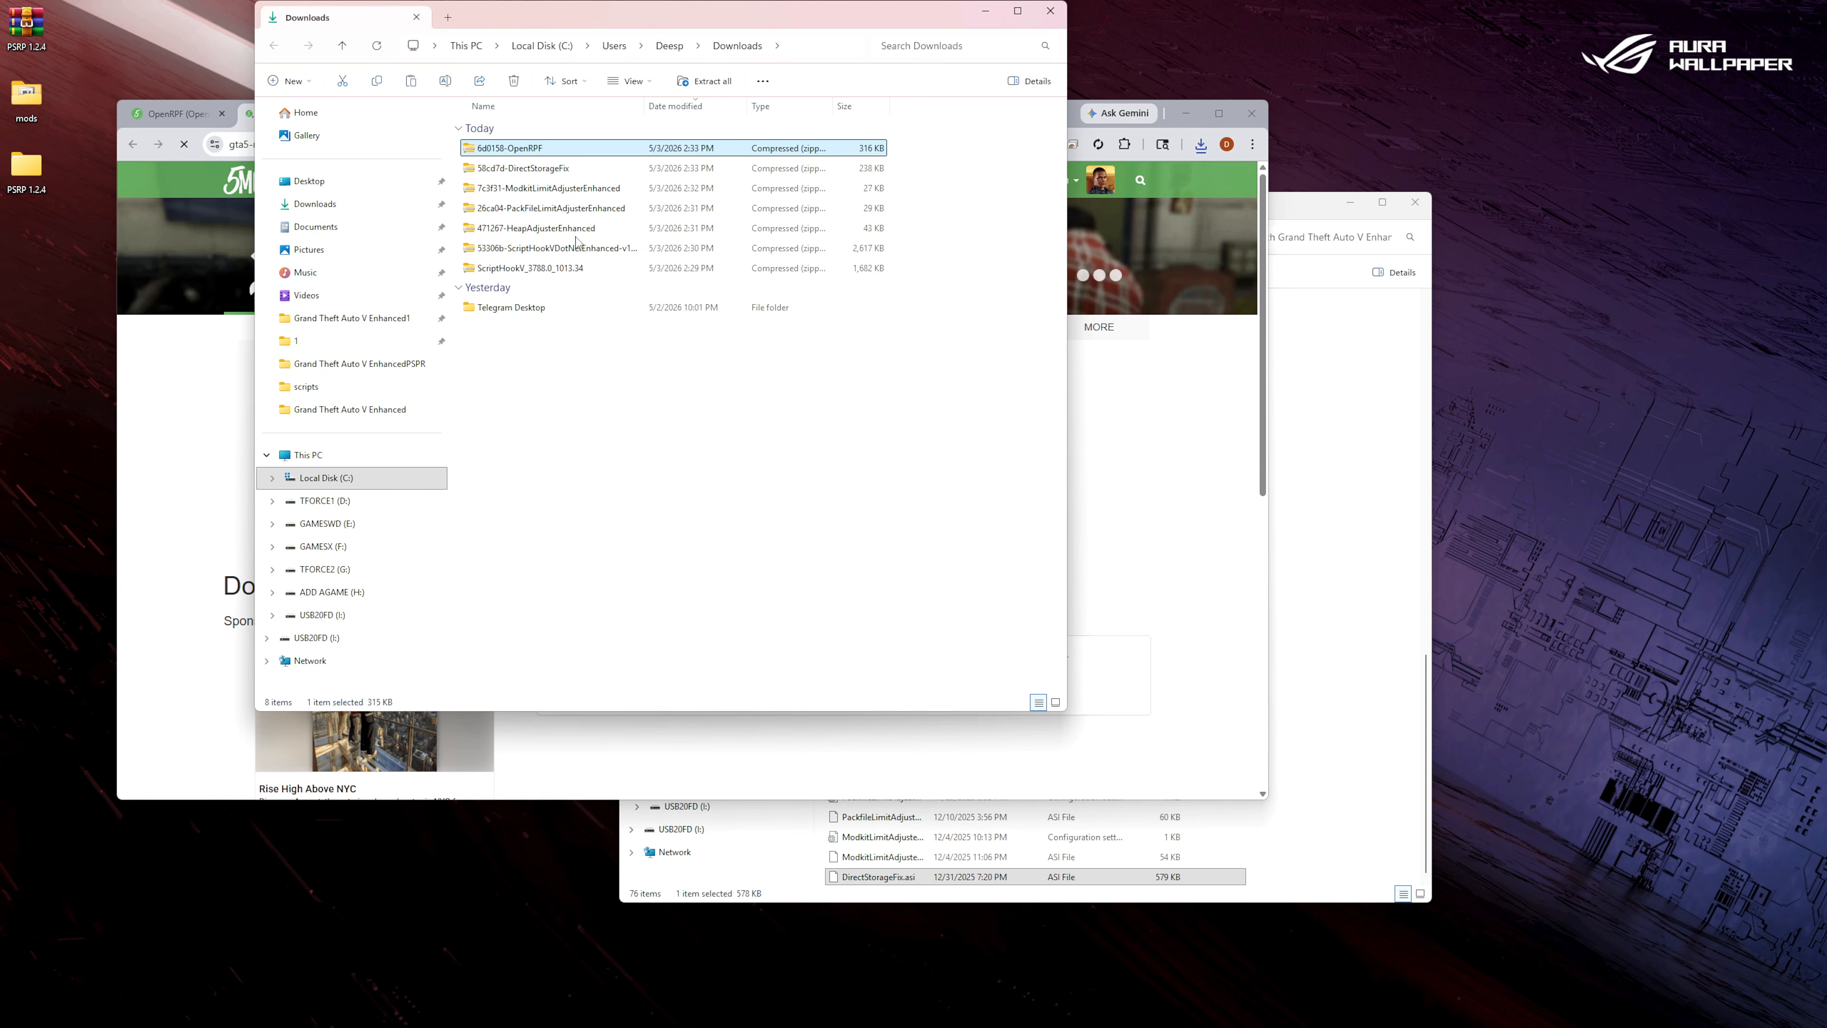
pyautogui.doubleClick(533, 149)
# Copy OpenRPF.asi from the archive into the Grand Theft Auto V Enhanced folder.
pyautogui.click(513, 130)
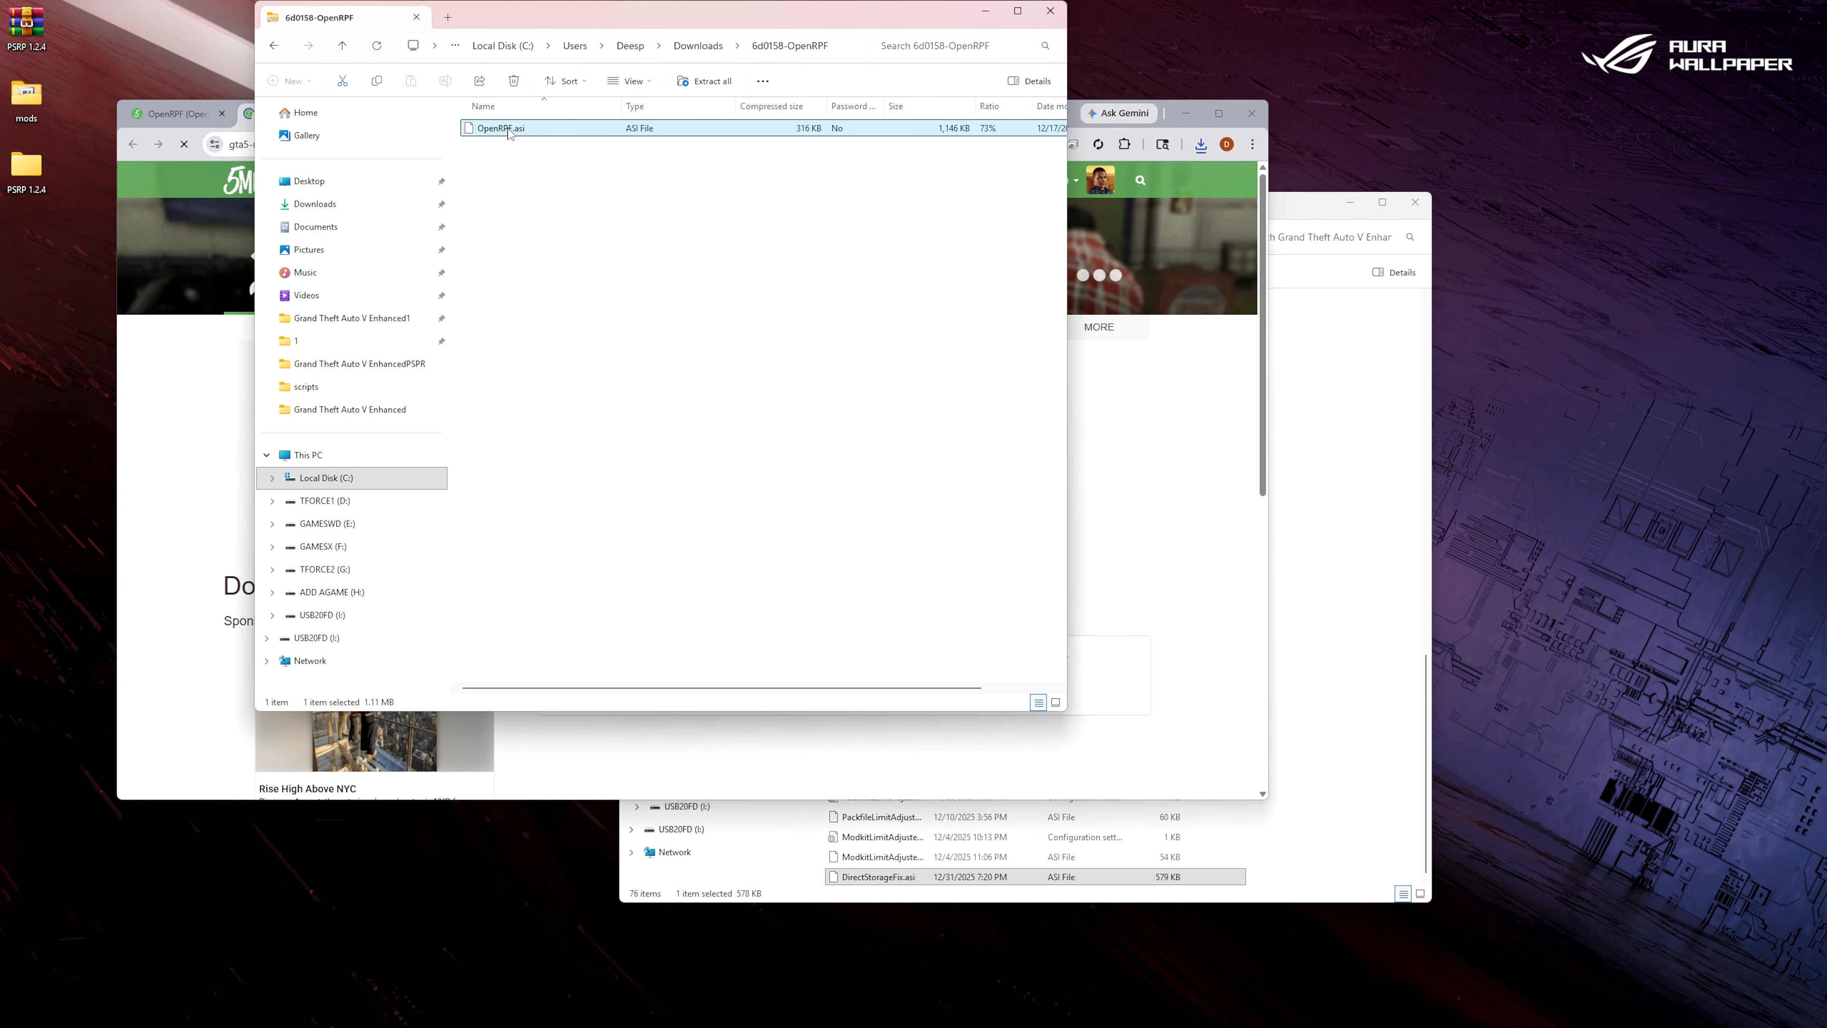
pyautogui.rightClick(511, 129)
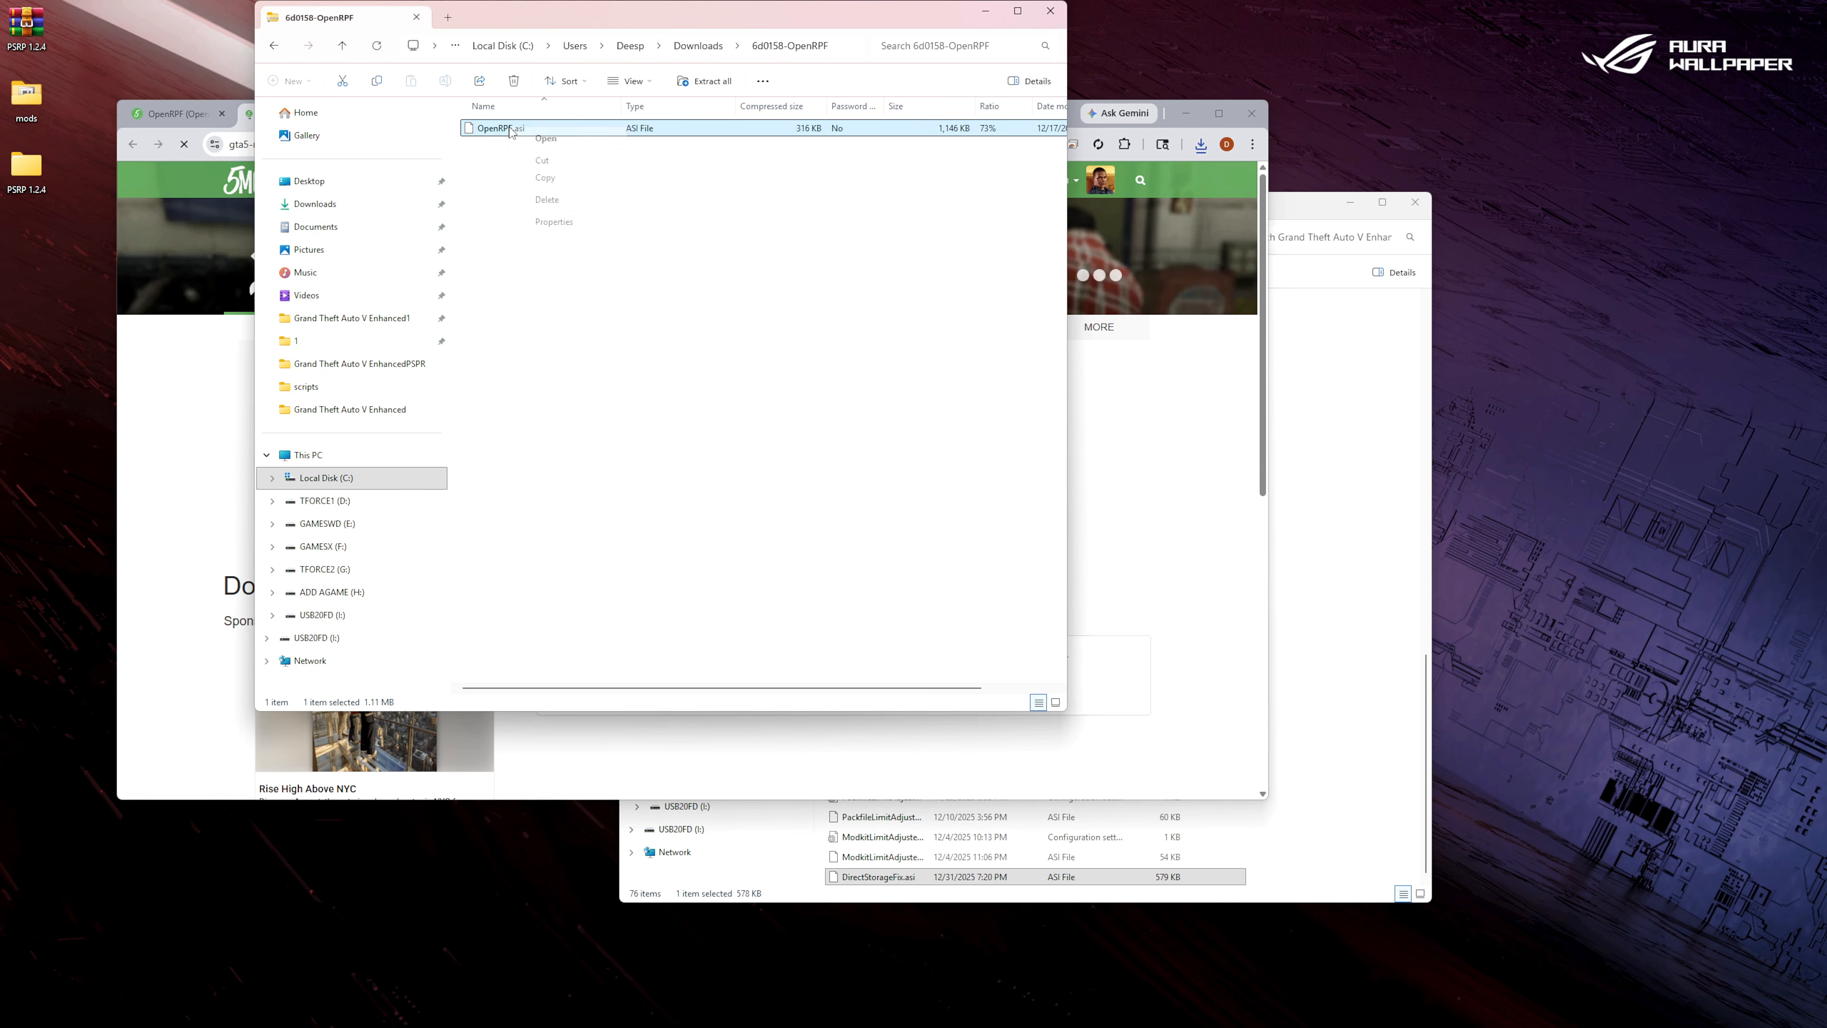
pyautogui.click(570, 180)
pyautogui.rightClick(1368, 530)
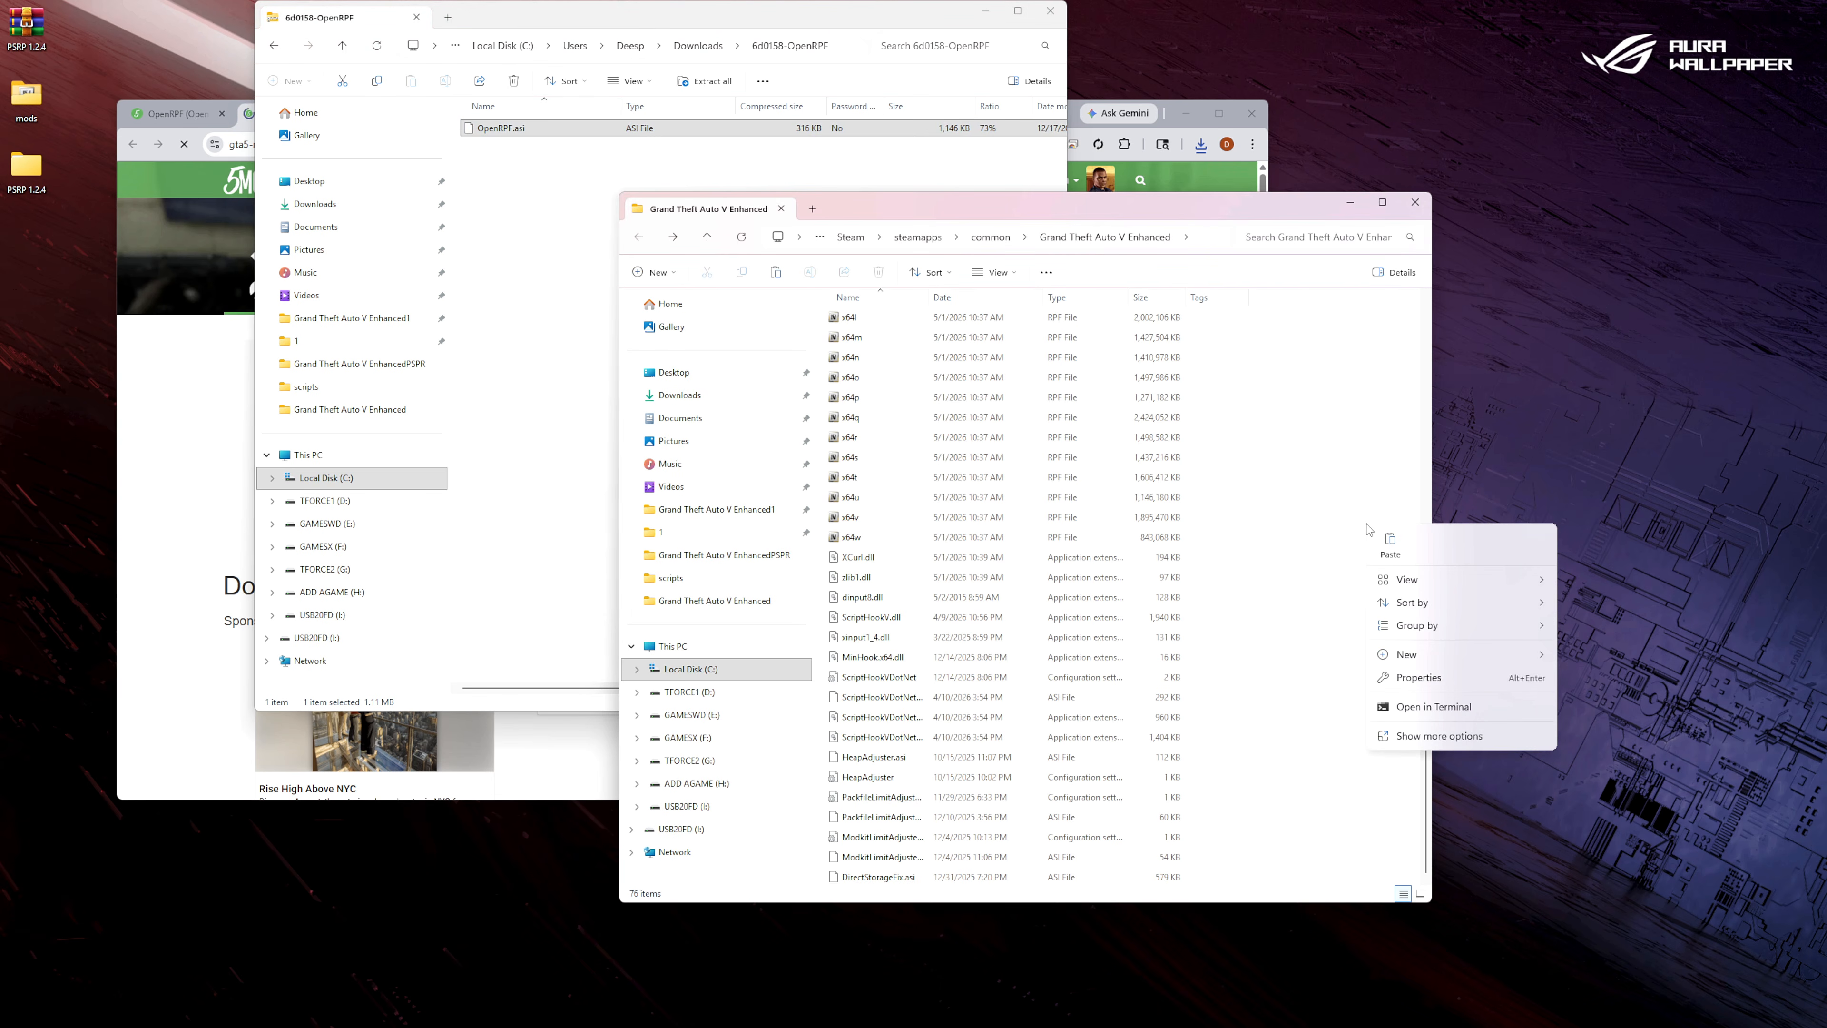
pyautogui.click(1391, 544)
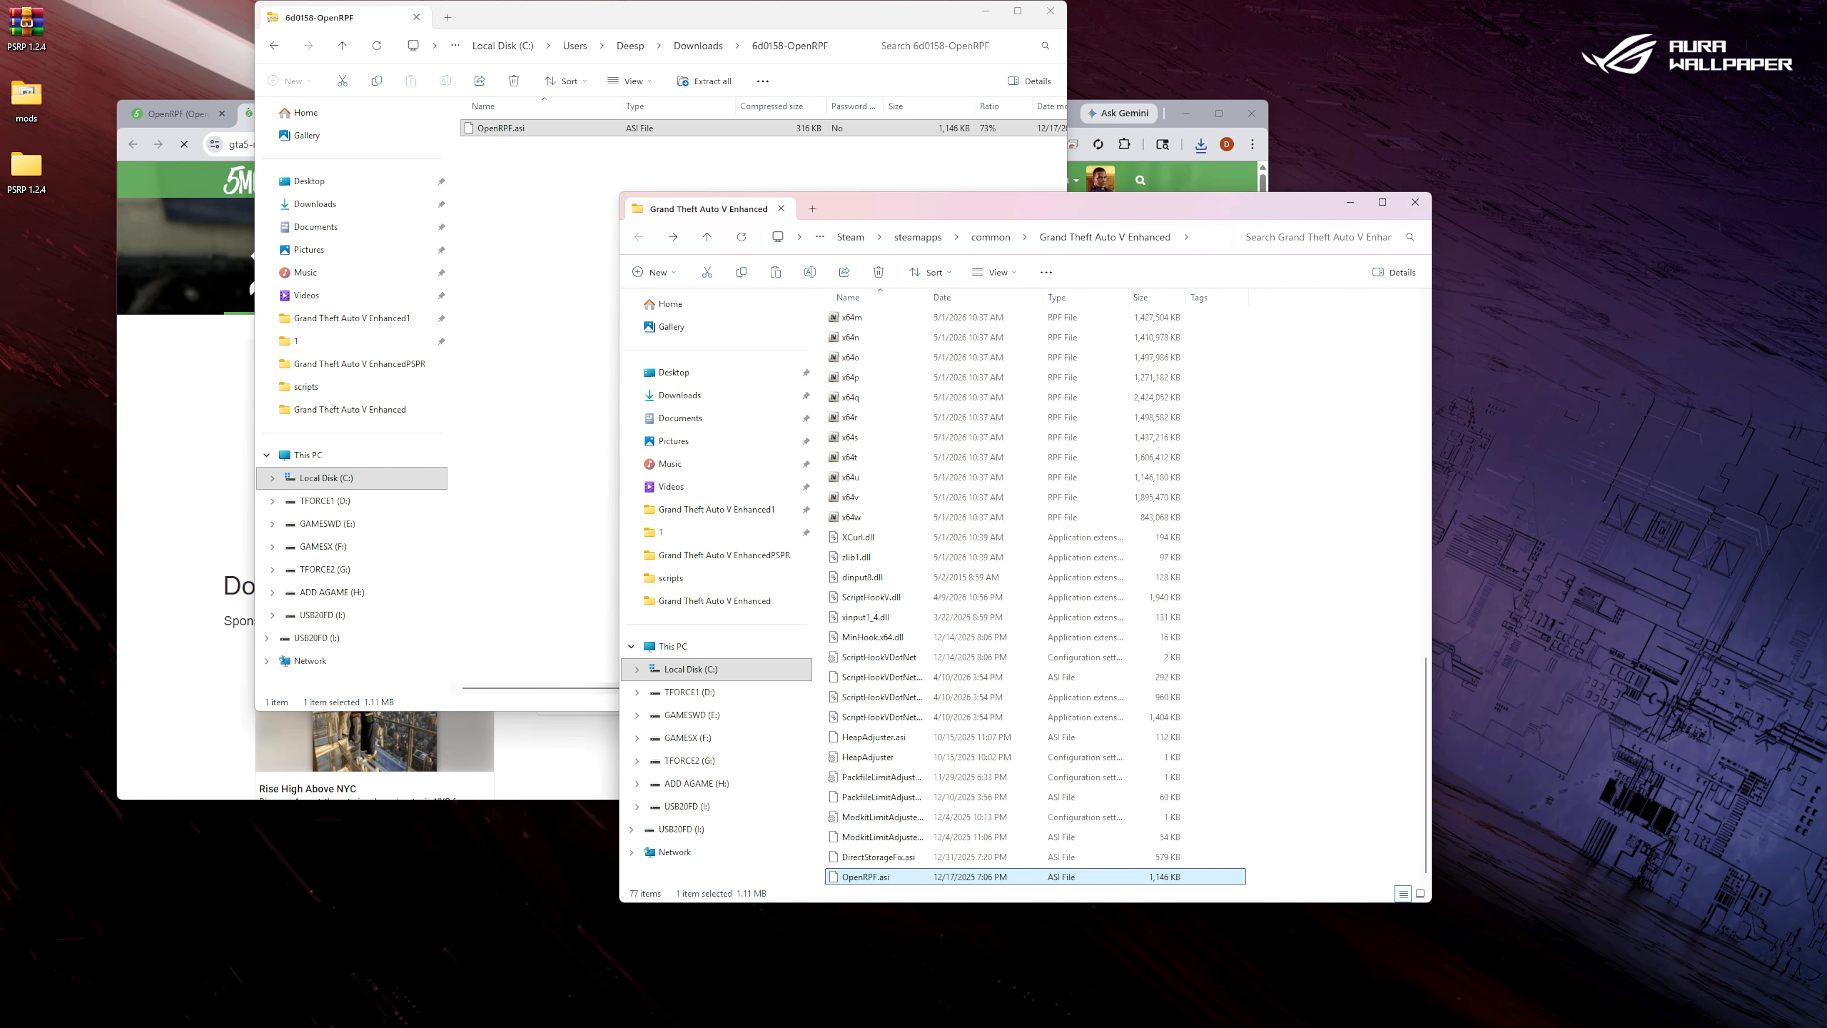
# Close the OpenRPF archive window along with its download page and mod page.
pyautogui.click(1047, 21)
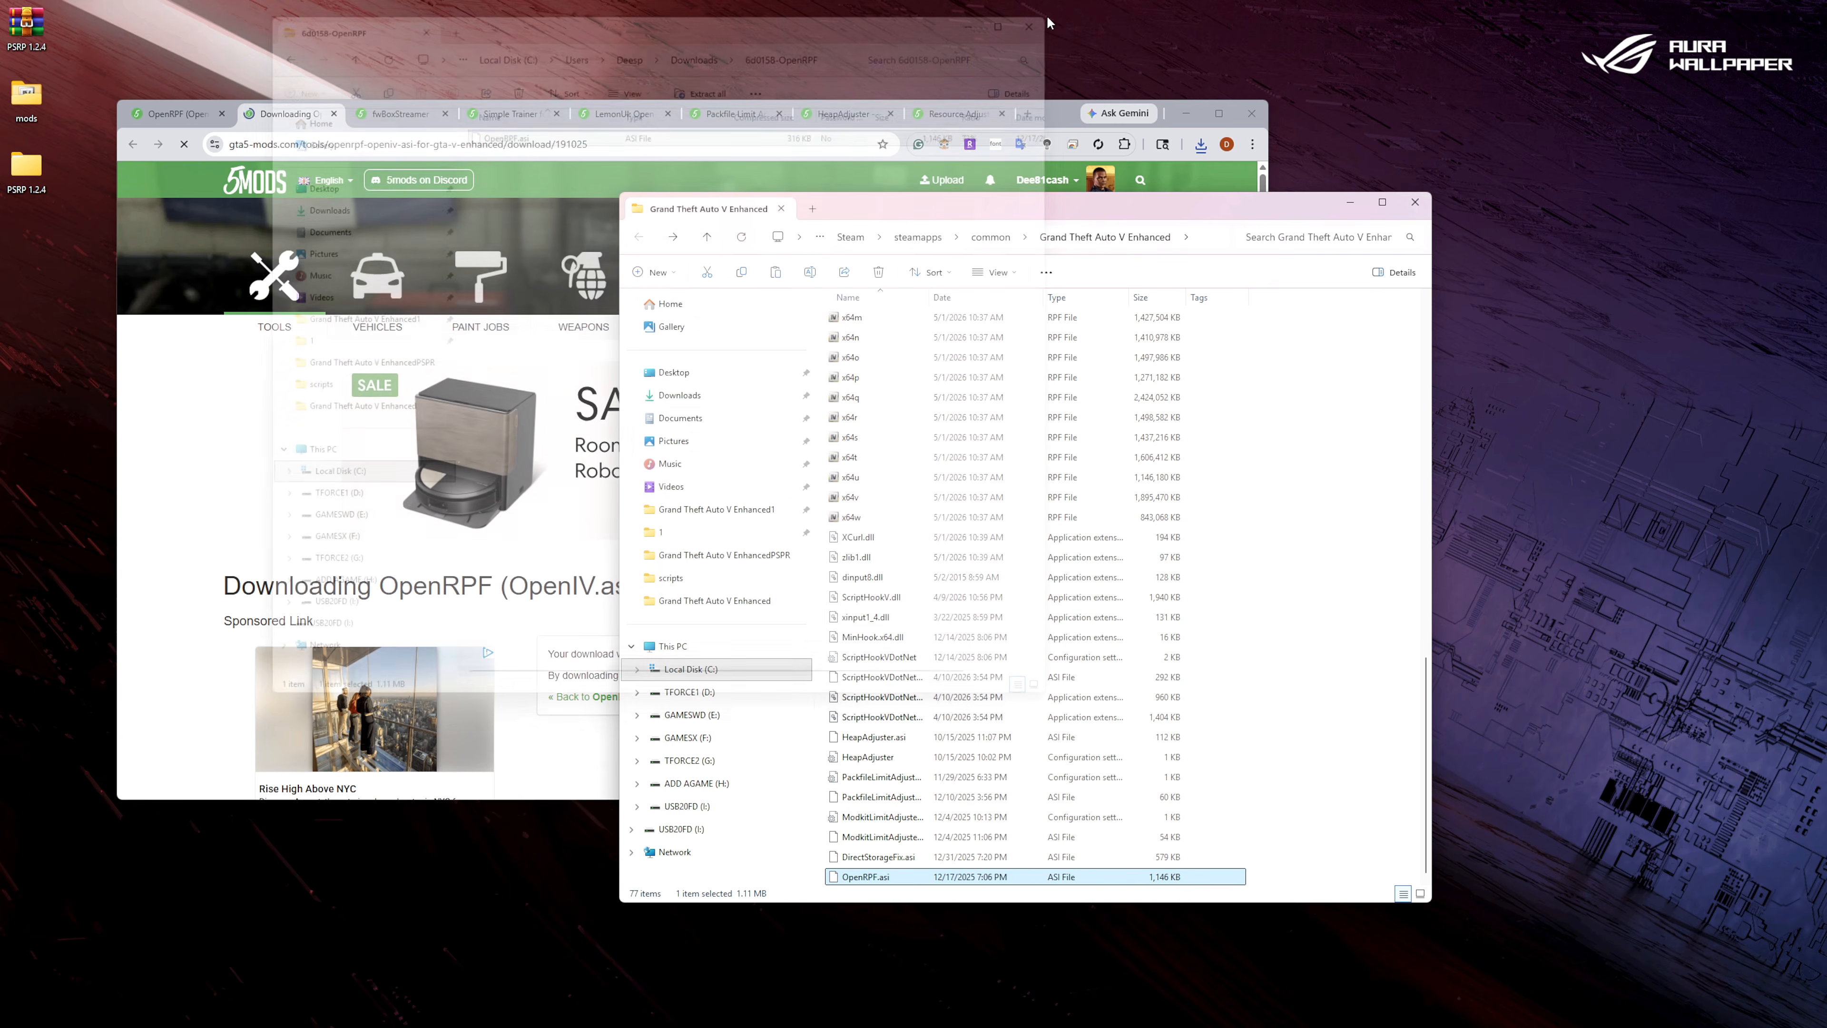
pyautogui.click(332, 114)
pyautogui.click(333, 114)
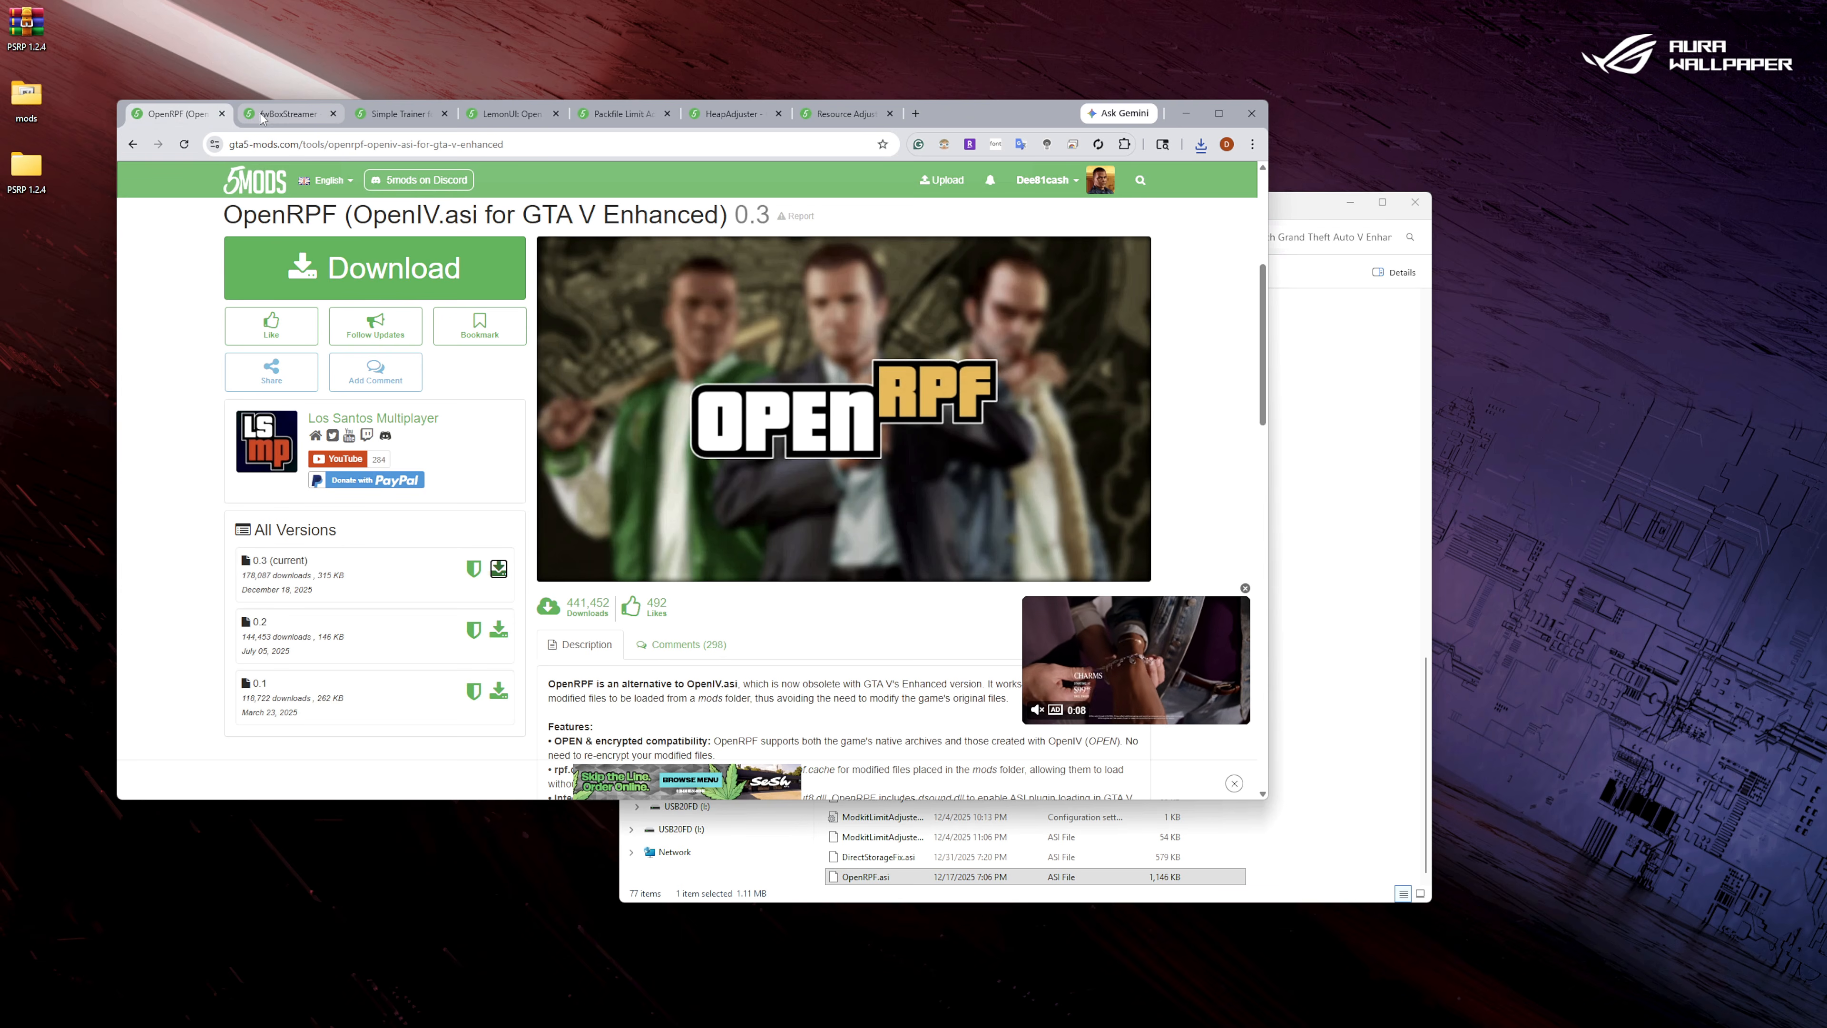
pyautogui.click(222, 113)
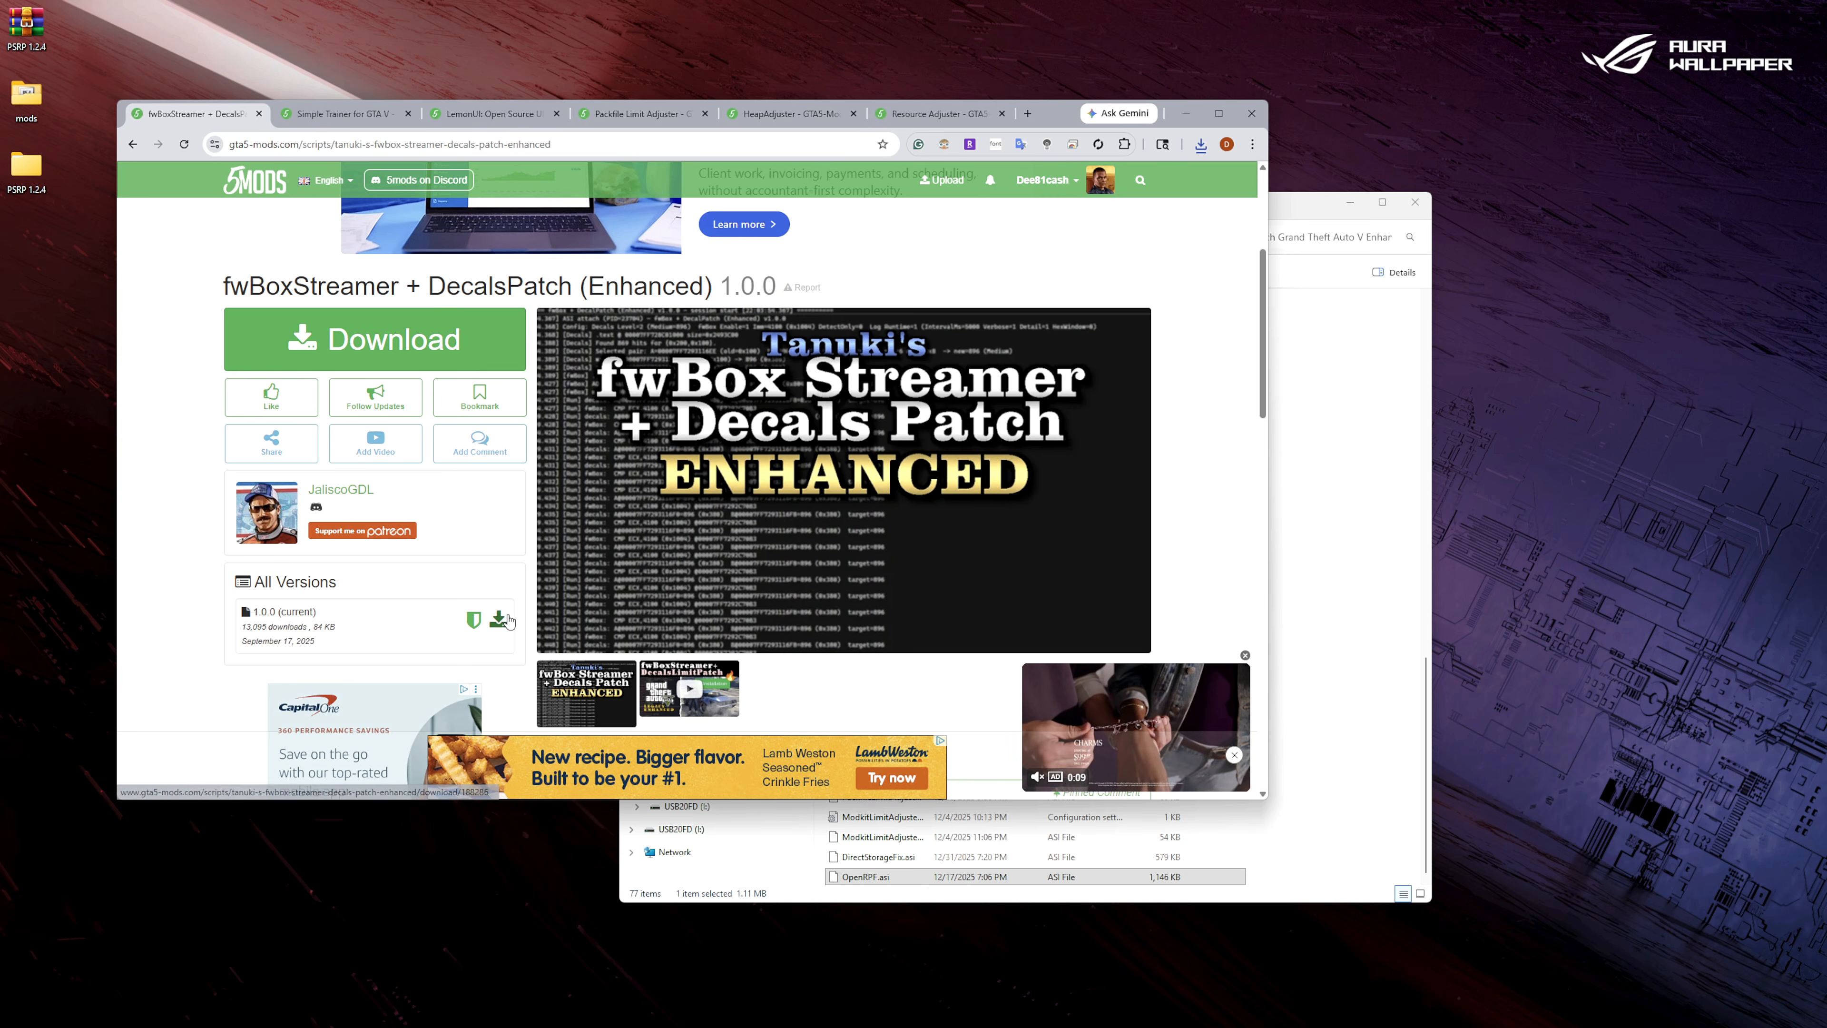
# Download fwBoxStreamer + DecalsPatch (Enhanced) 1.0.0 and open its archive from the Downloads folder.
pyautogui.click(499, 619)
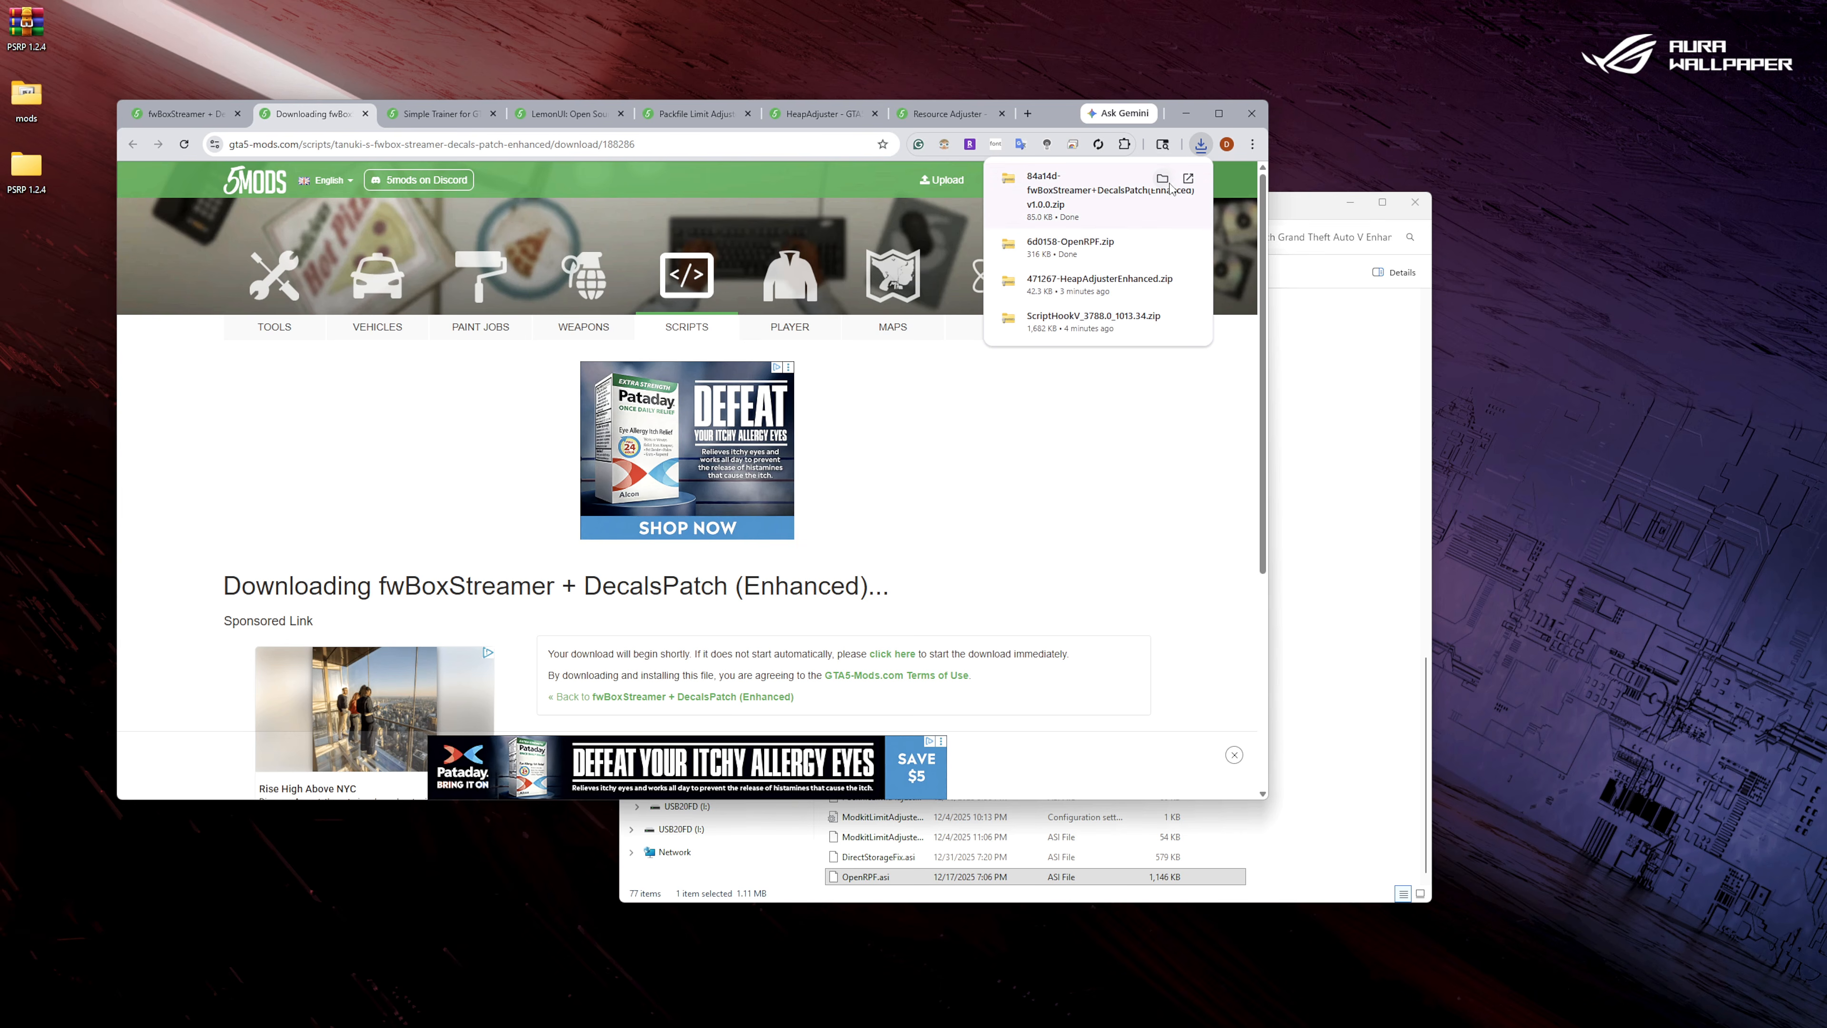
pyautogui.click(1163, 178)
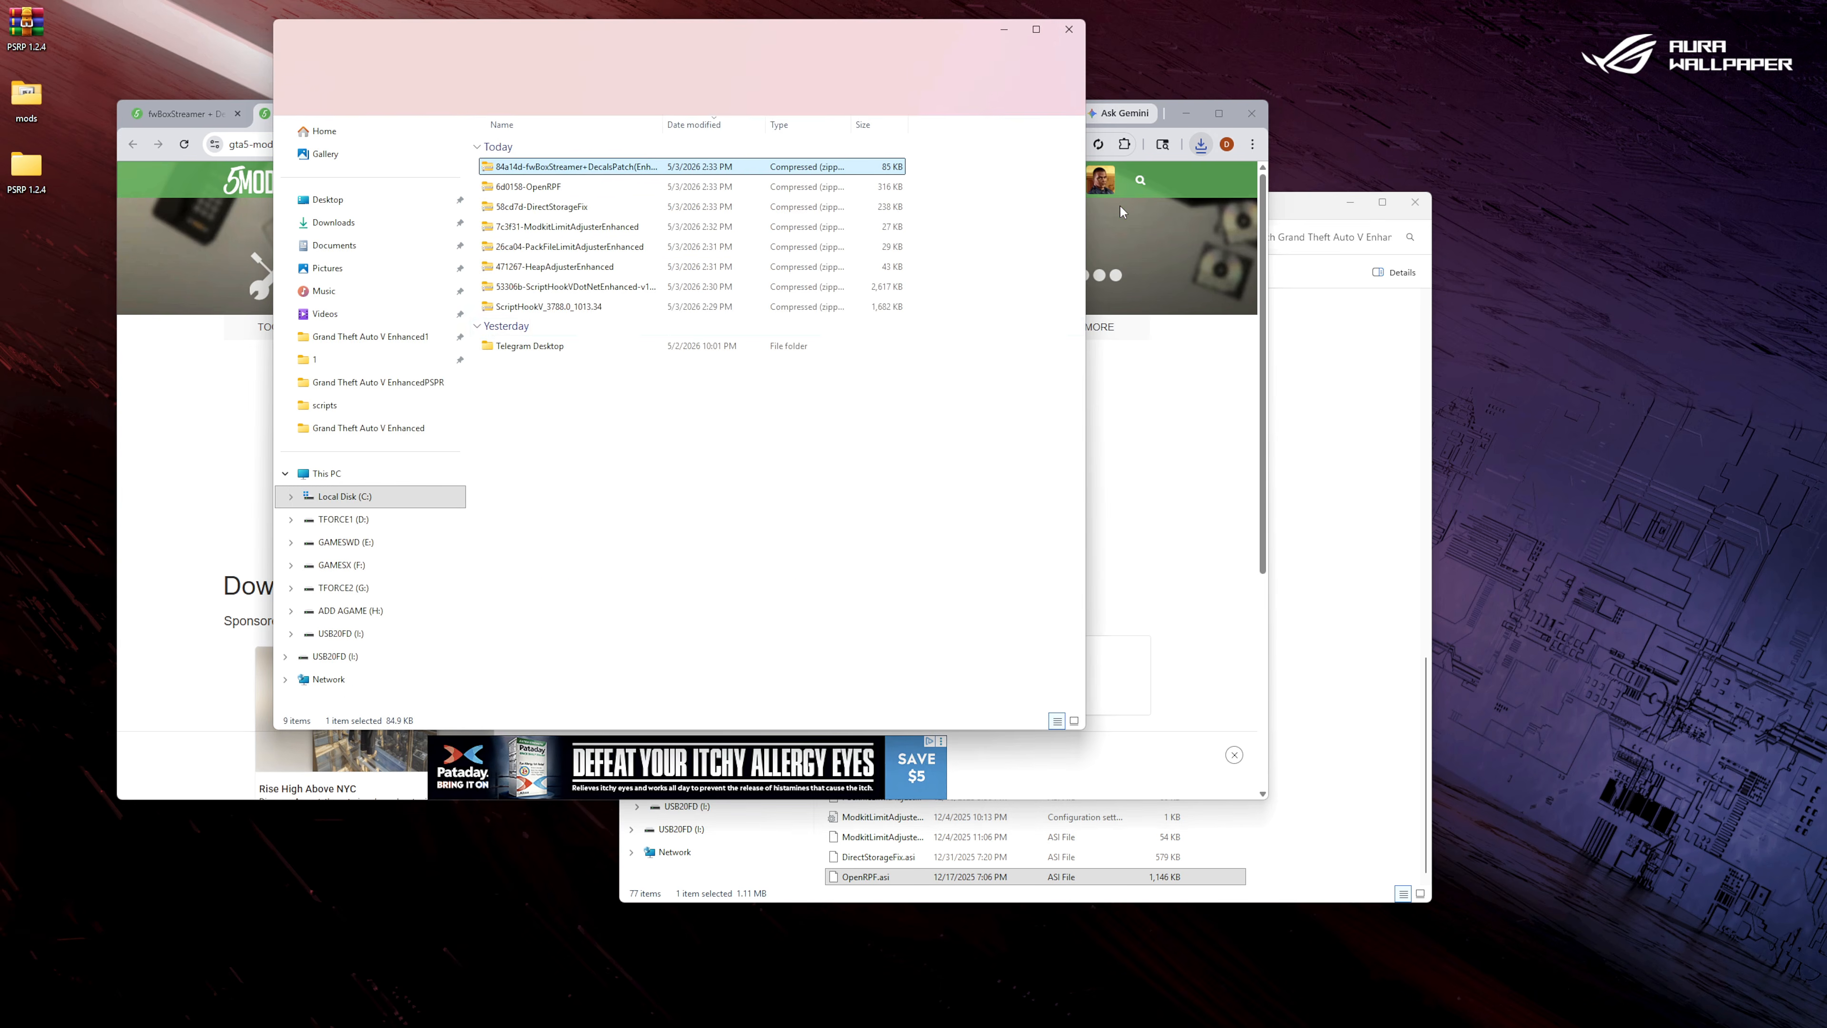
pyautogui.doubleClick(560, 170)
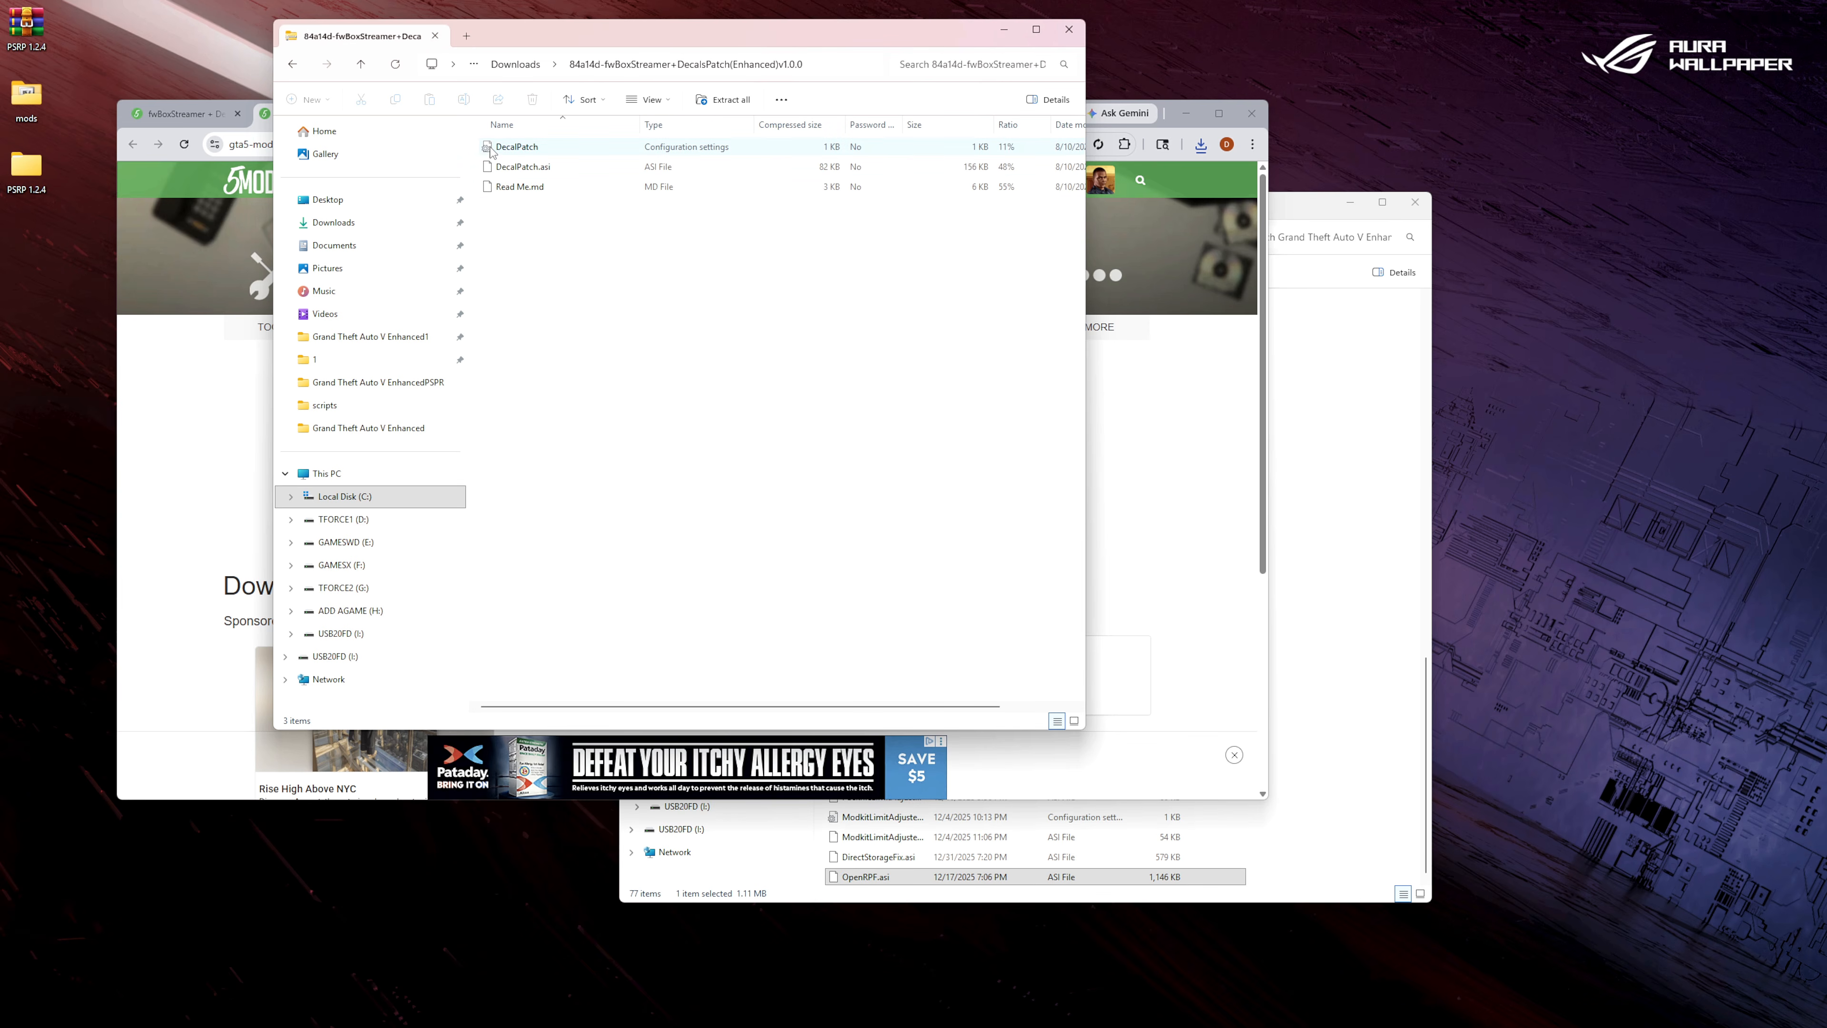
# Copy the DecalPatch settings file and DecalPatch.asi into the Grand Theft Auto V Enhanced folder, closing the archive window and the mod's web pages.
pyautogui.moveTo(475, 144); pyautogui.dragTo(522, 173)
pyautogui.rightClick(522, 173)
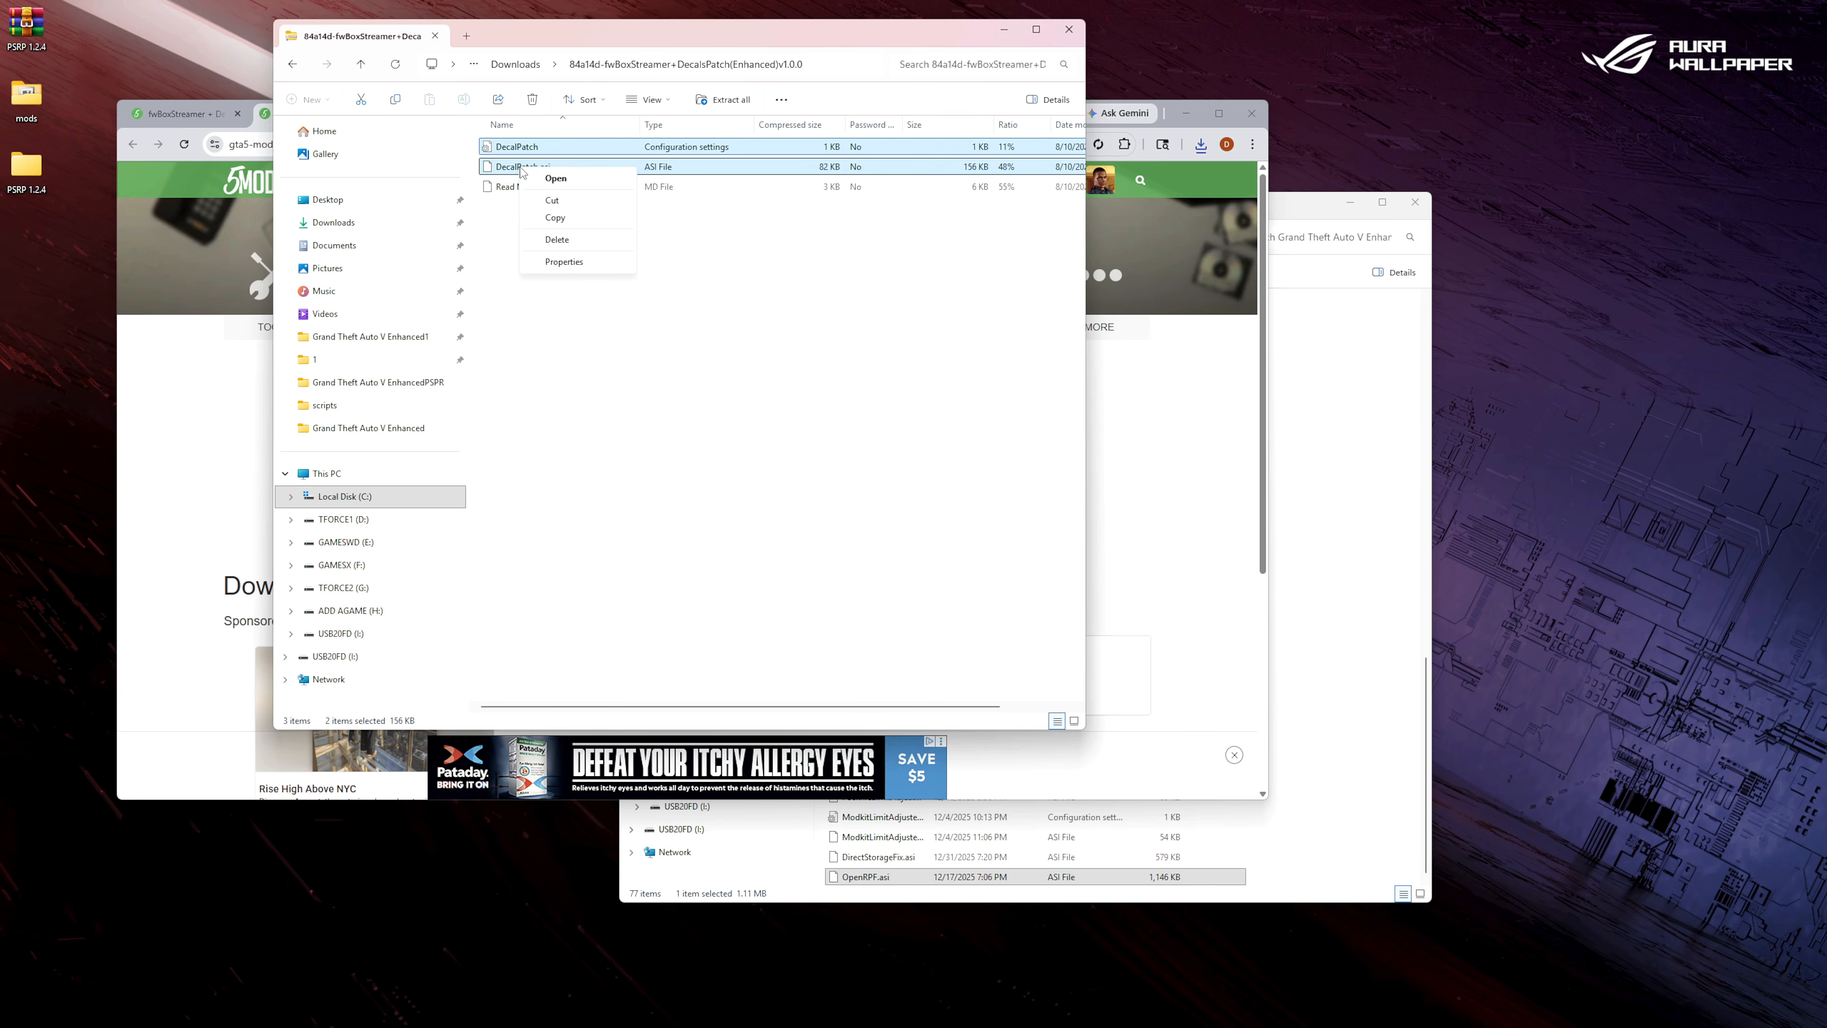
pyautogui.click(570, 218)
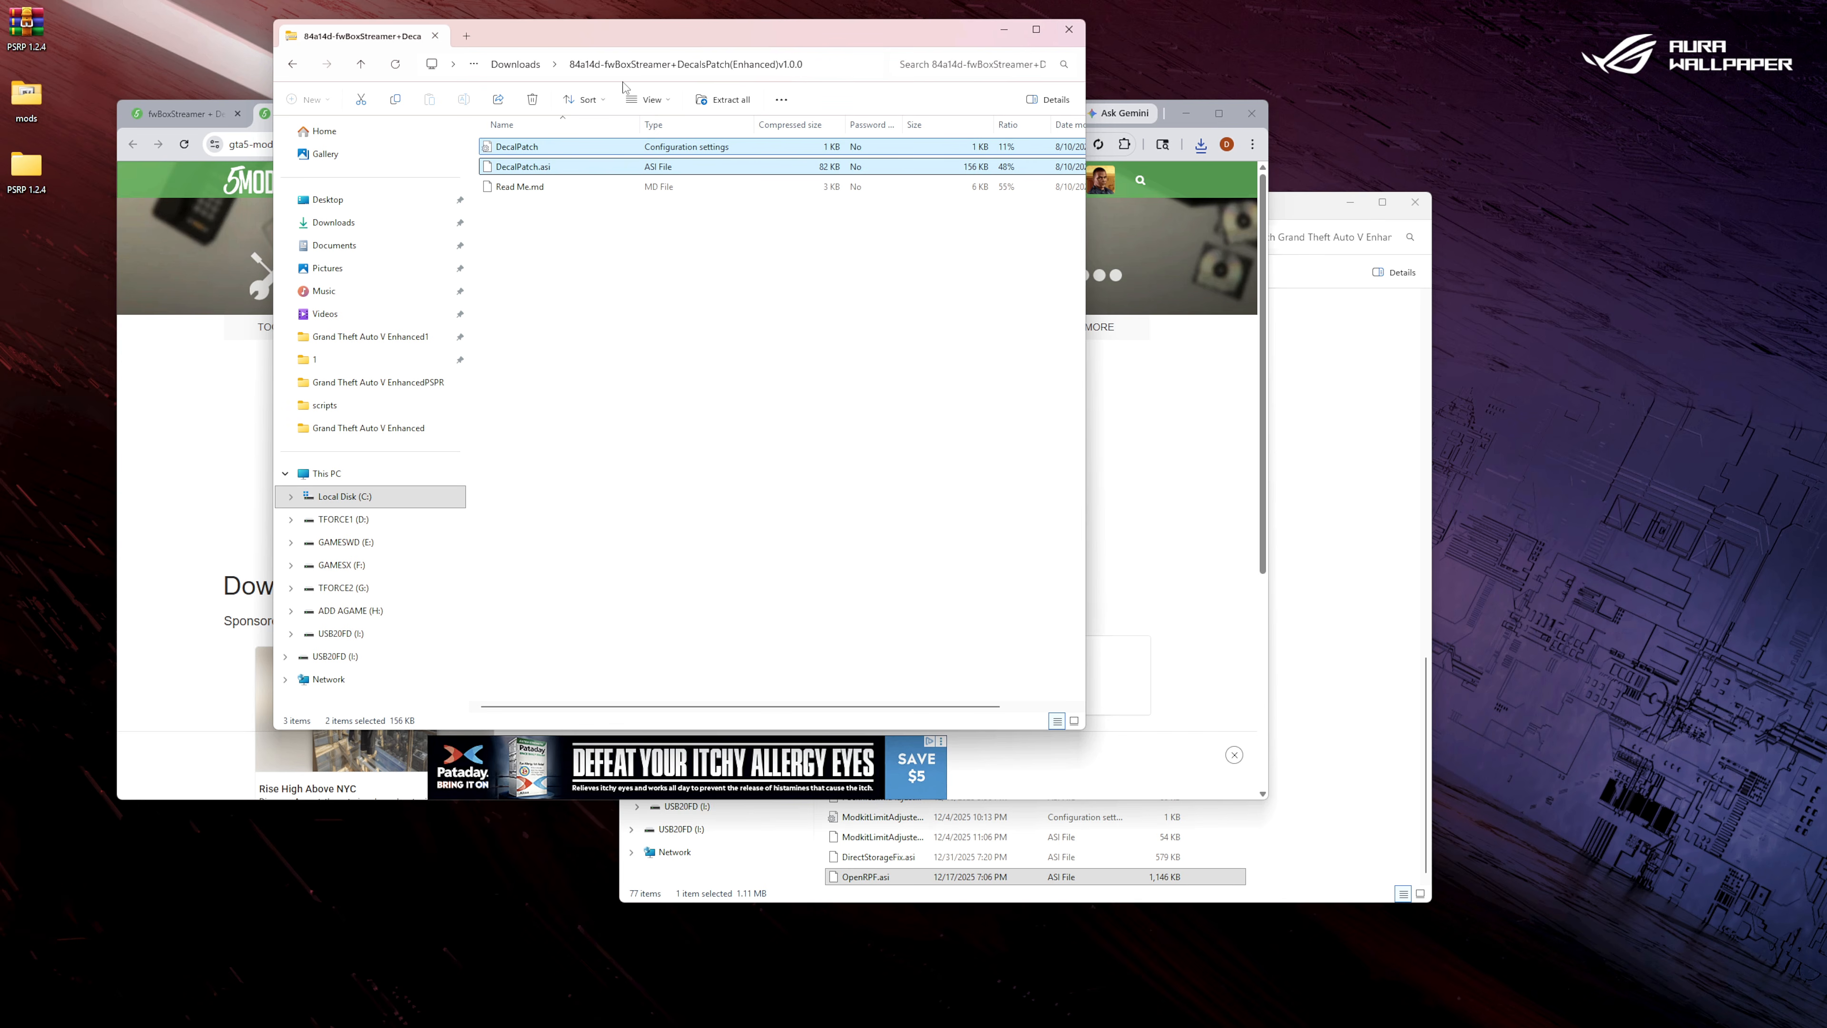
pyautogui.click(1070, 29)
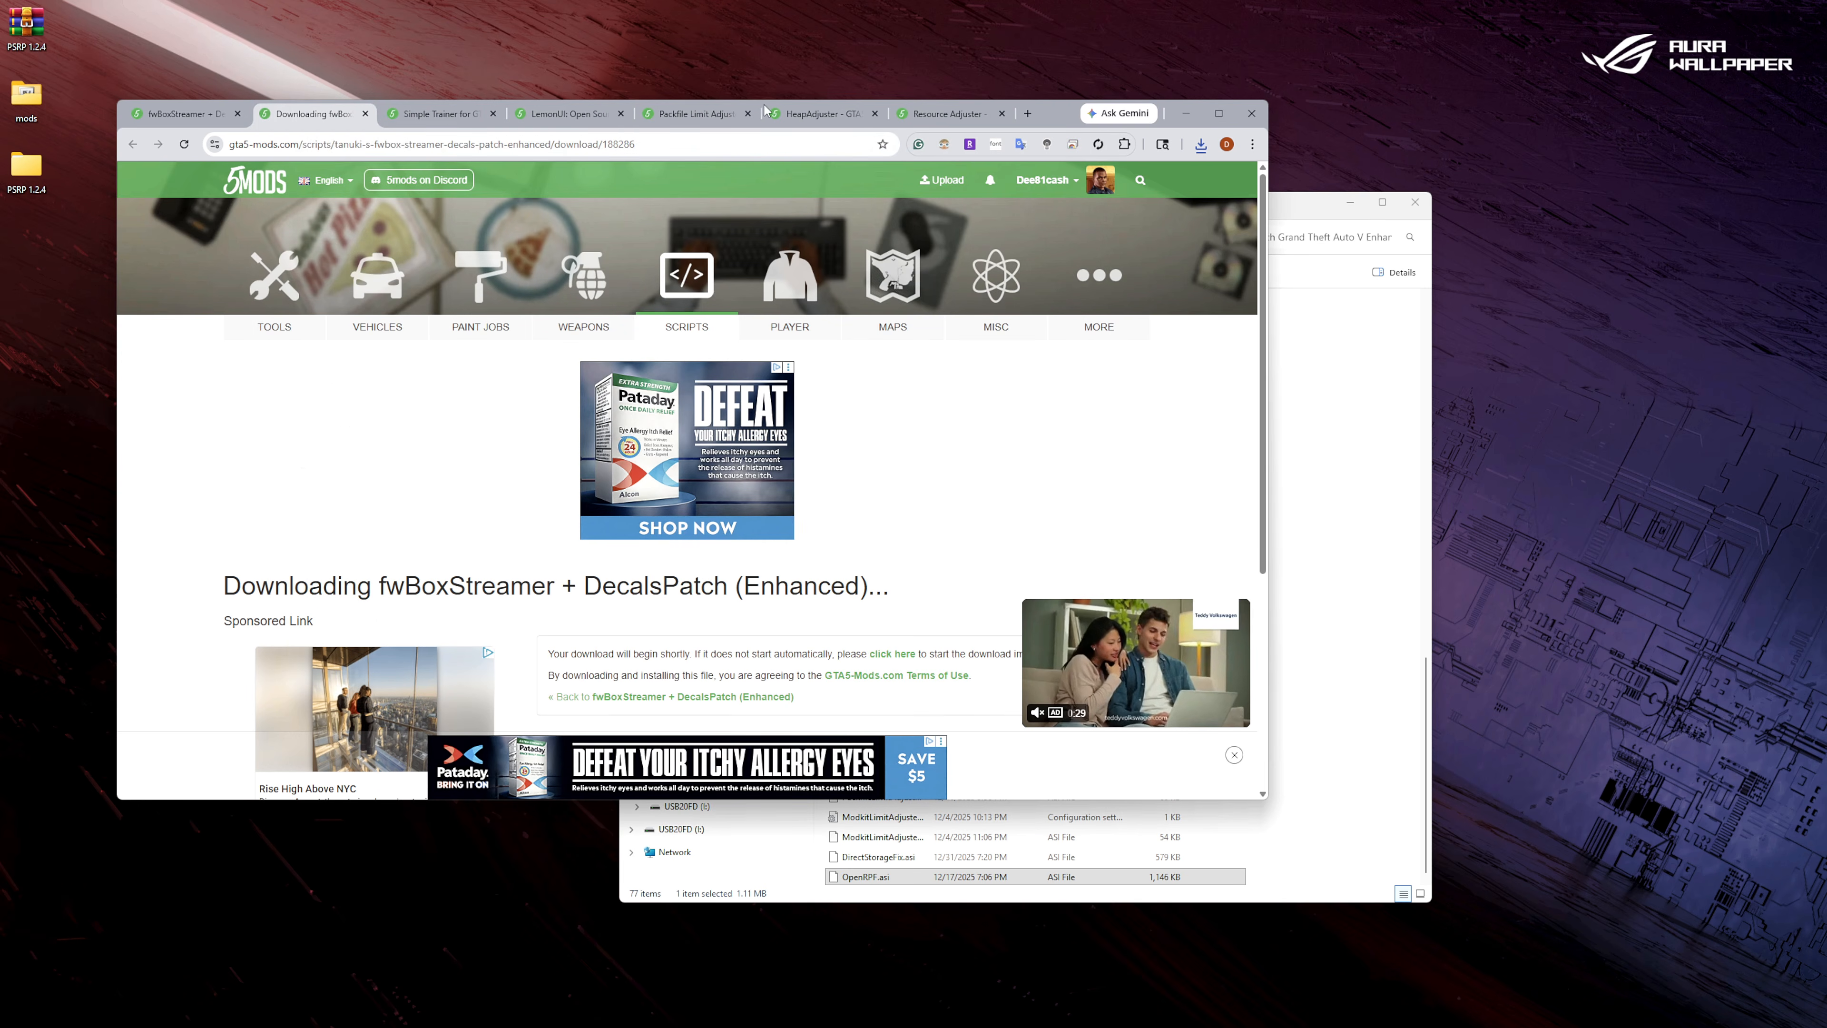
pyautogui.click(366, 113)
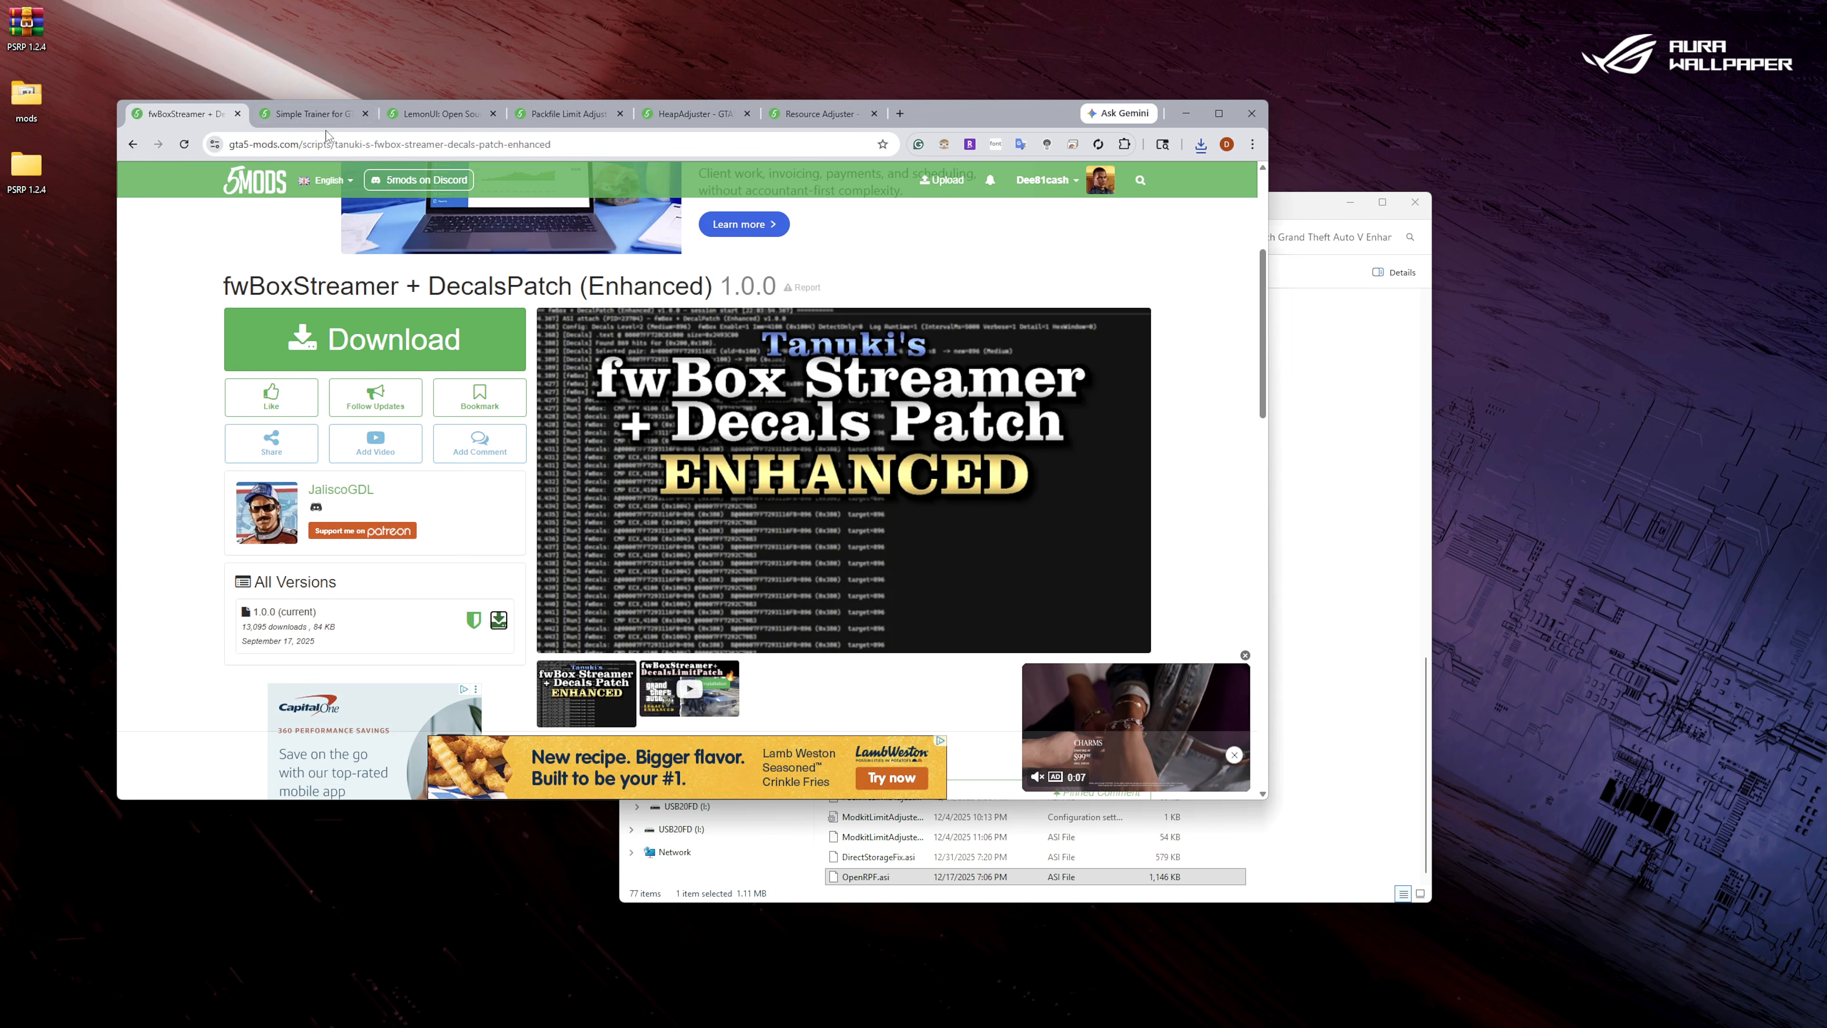
pyautogui.click(238, 114)
pyautogui.rightClick(1359, 600)
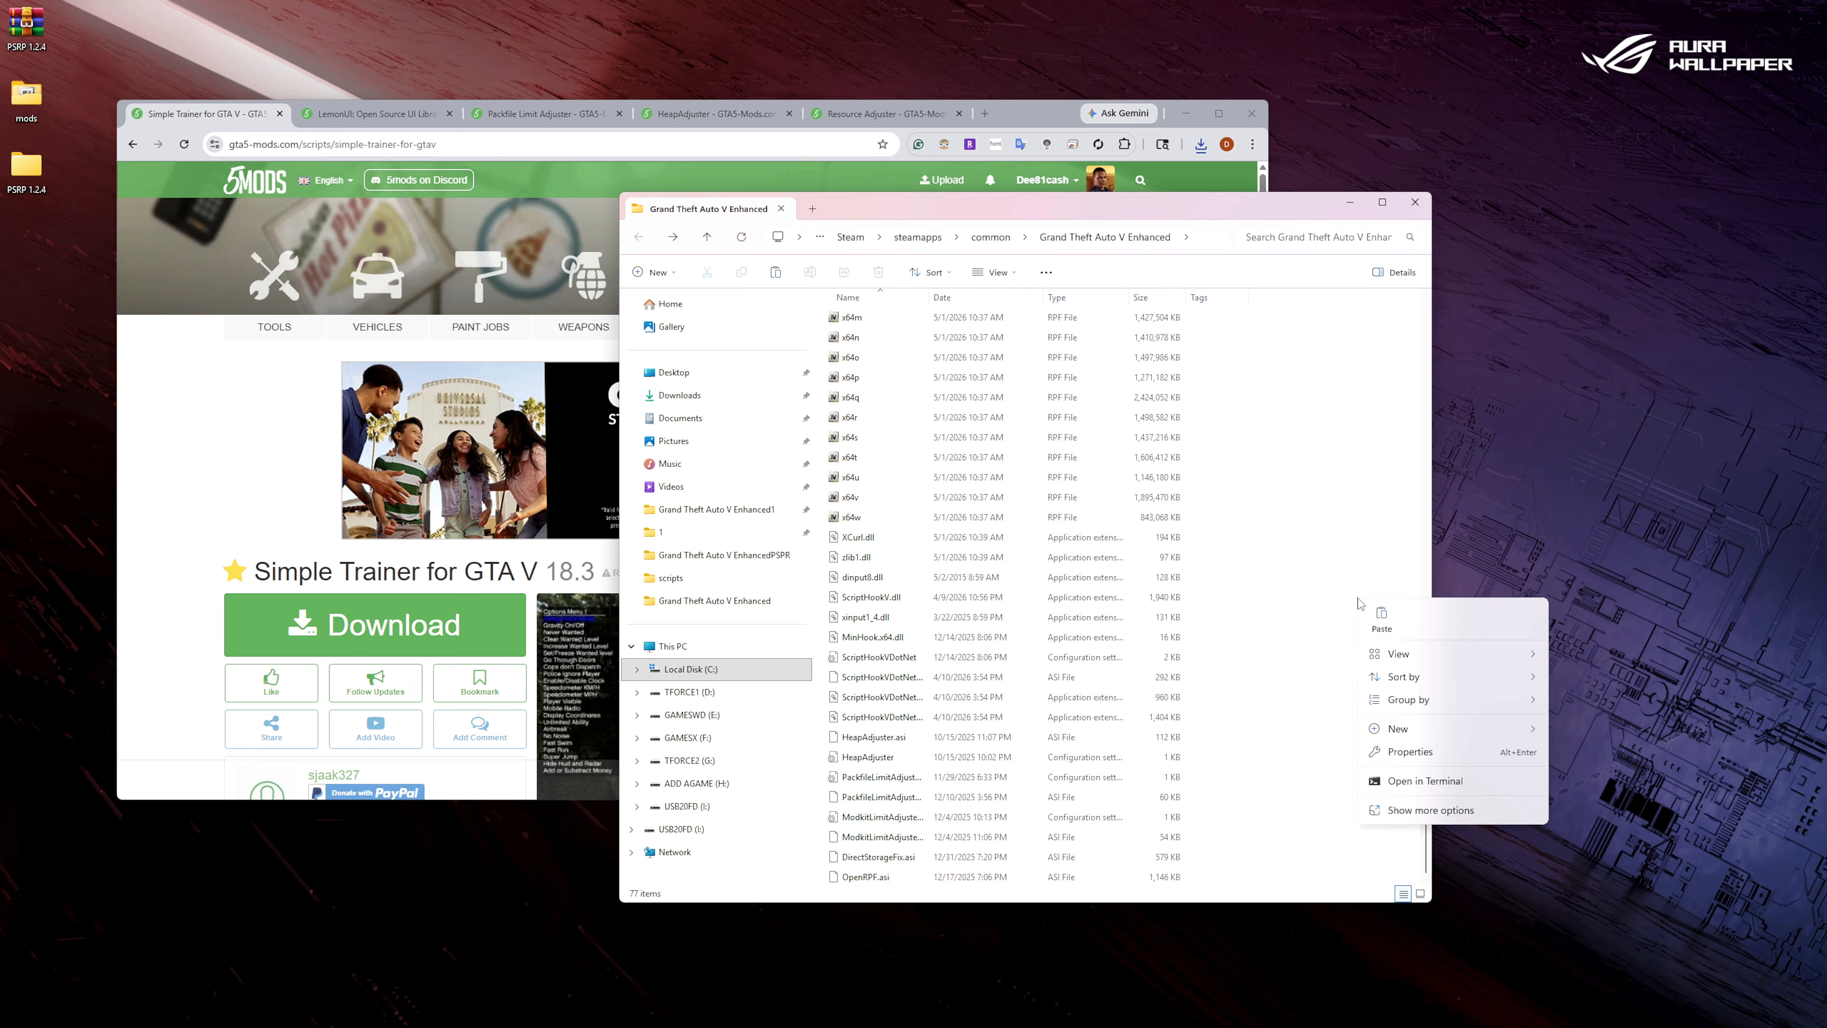
pyautogui.click(1380, 618)
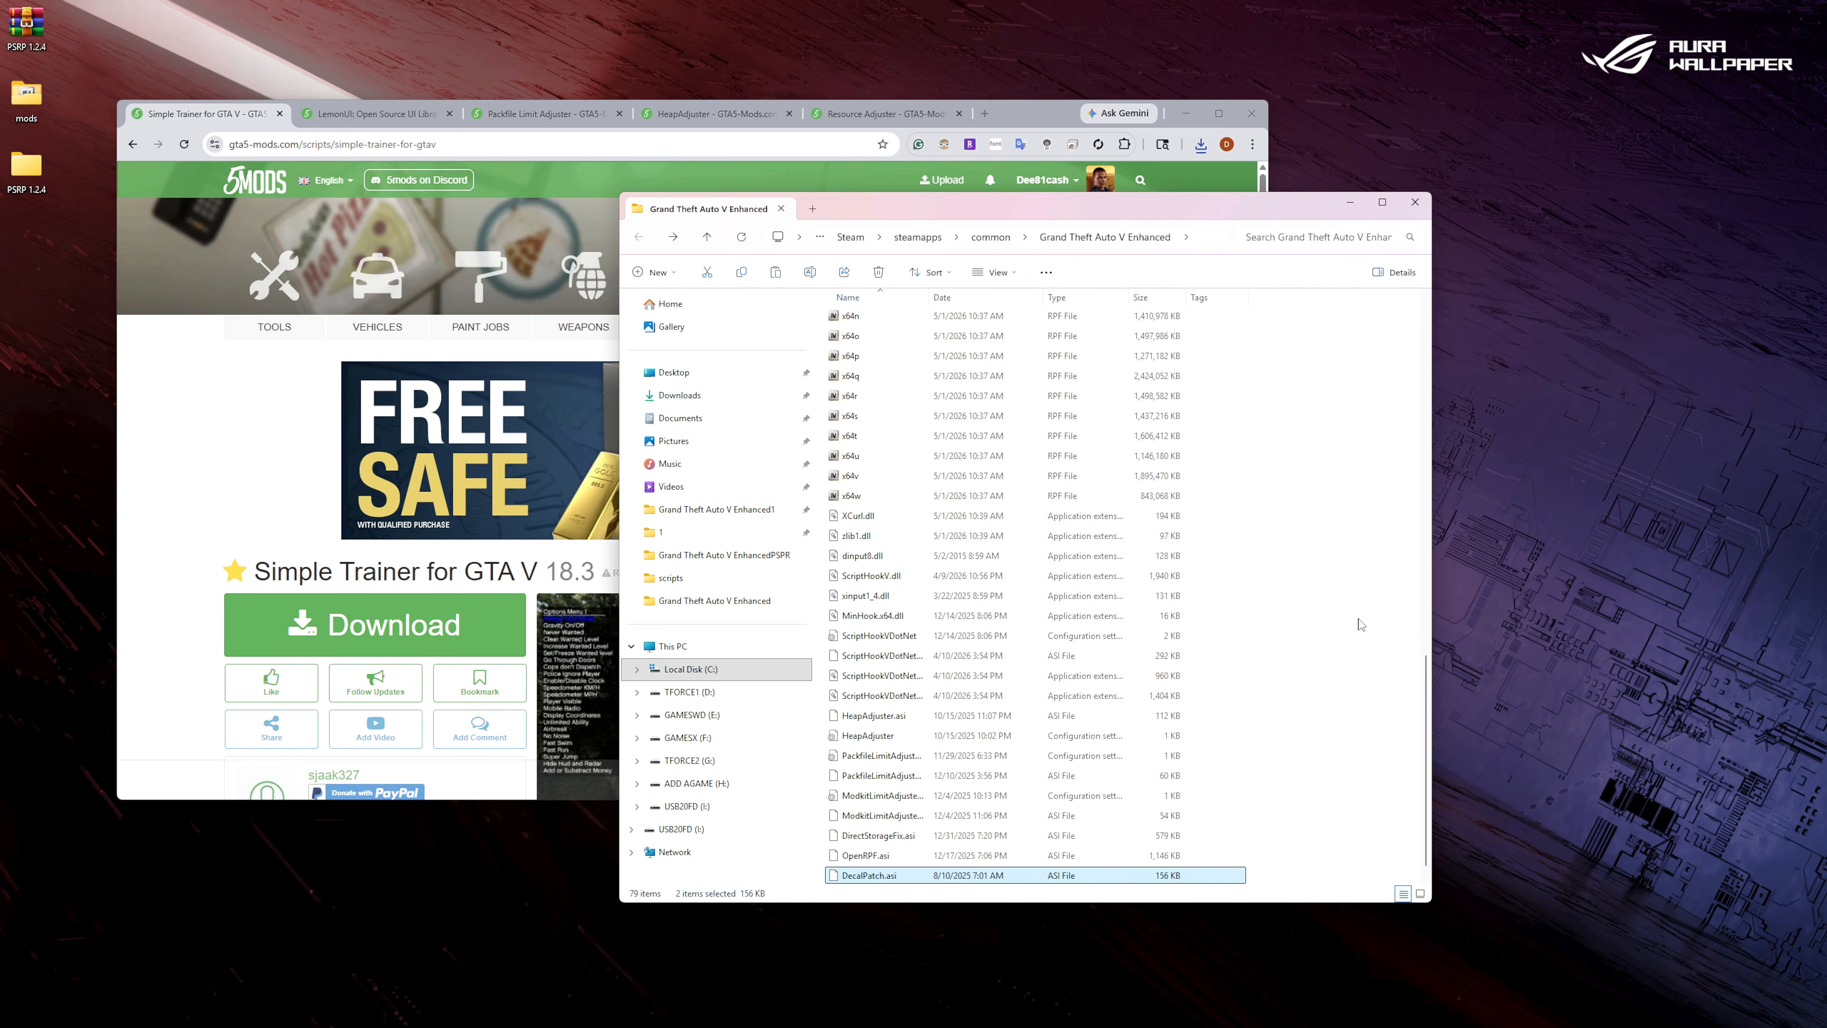
# Download Simple Trainer for GTA V version 18.3 from its mod page and open the downloaded TrainerV.rar archive.
pyautogui.click(179, 439)
pyautogui.scroll(-3, 321, 590)
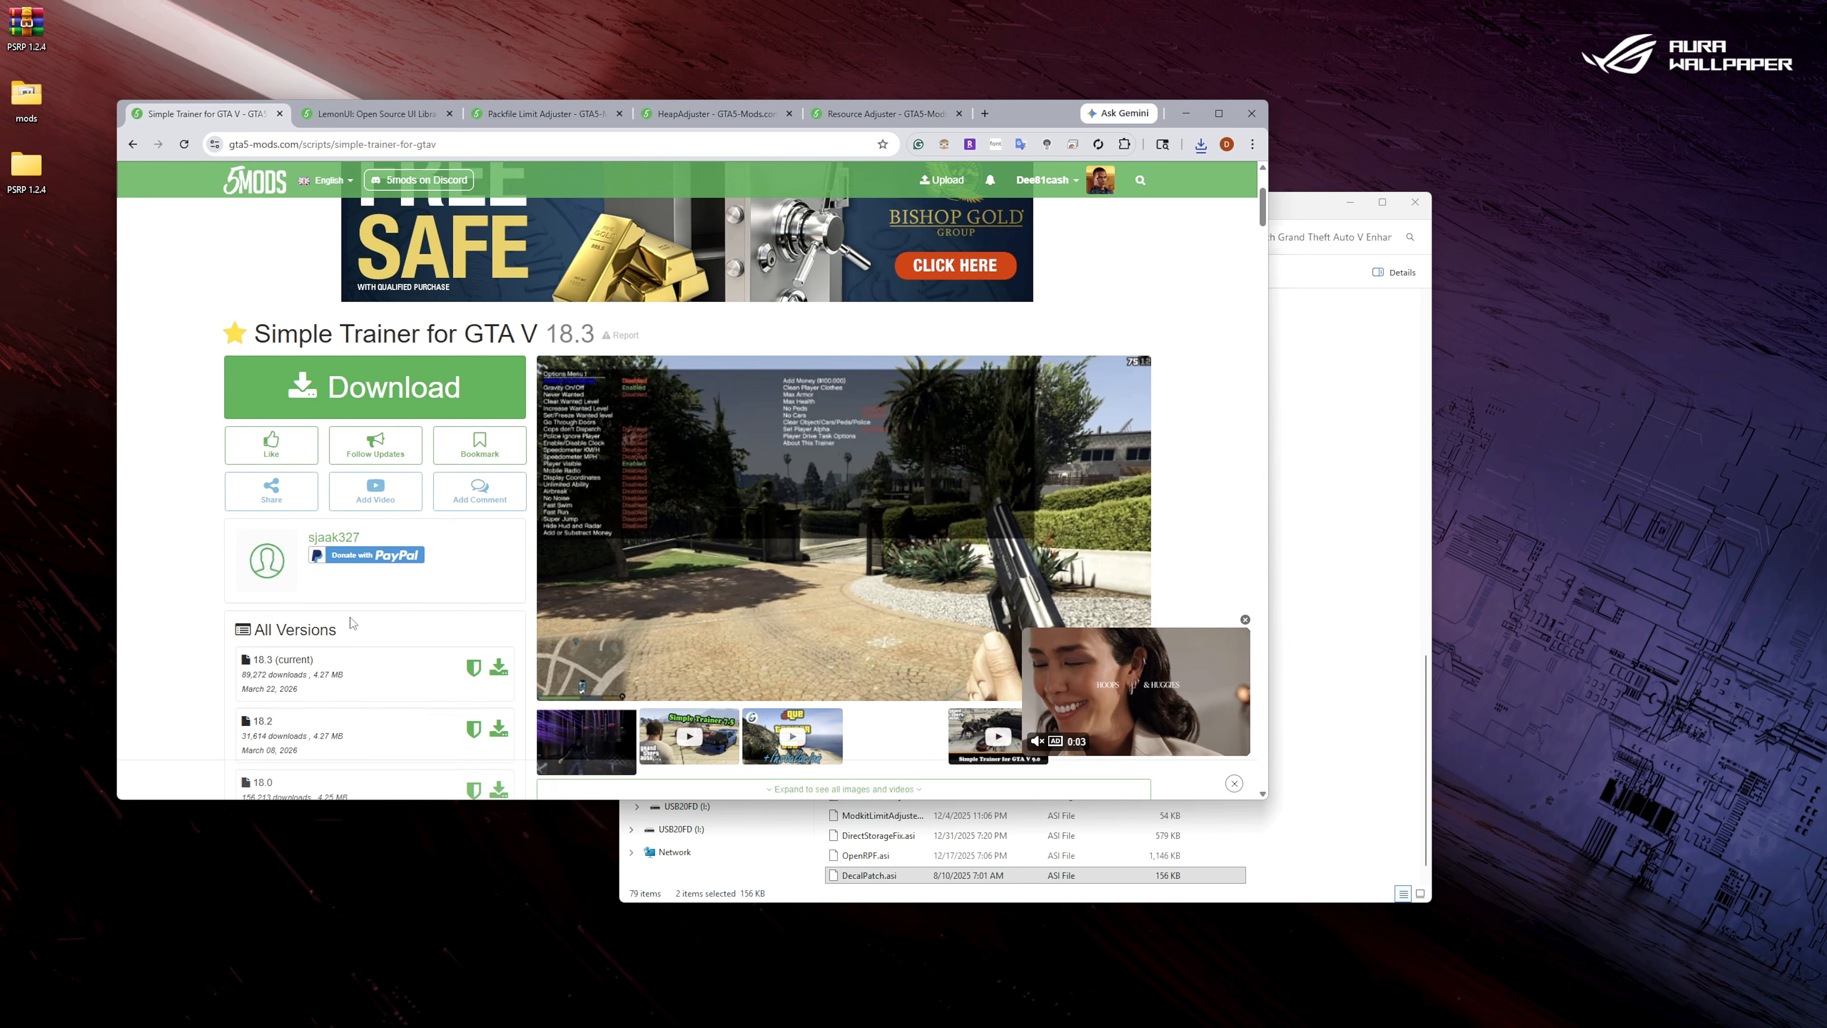
pyautogui.scroll(-2, 352, 623)
pyautogui.scroll(2, 487, 578)
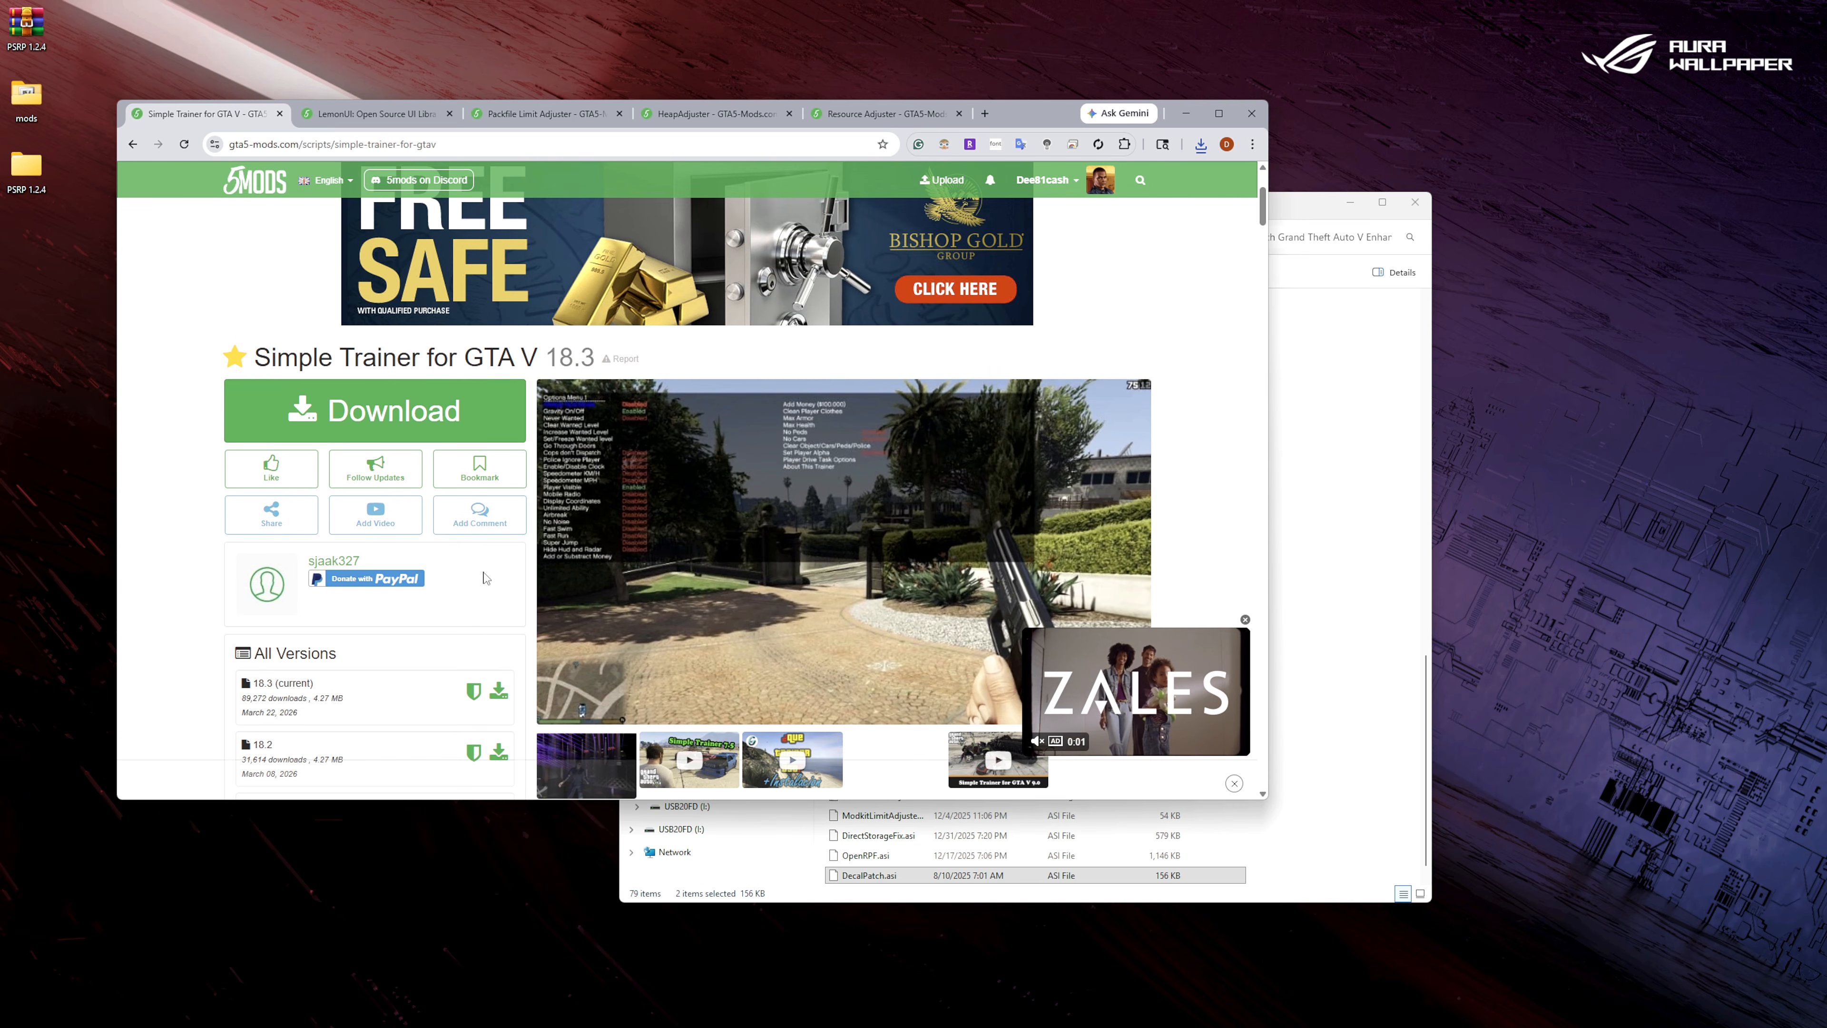
pyautogui.scroll(-1, 485, 580)
pyautogui.click(499, 622)
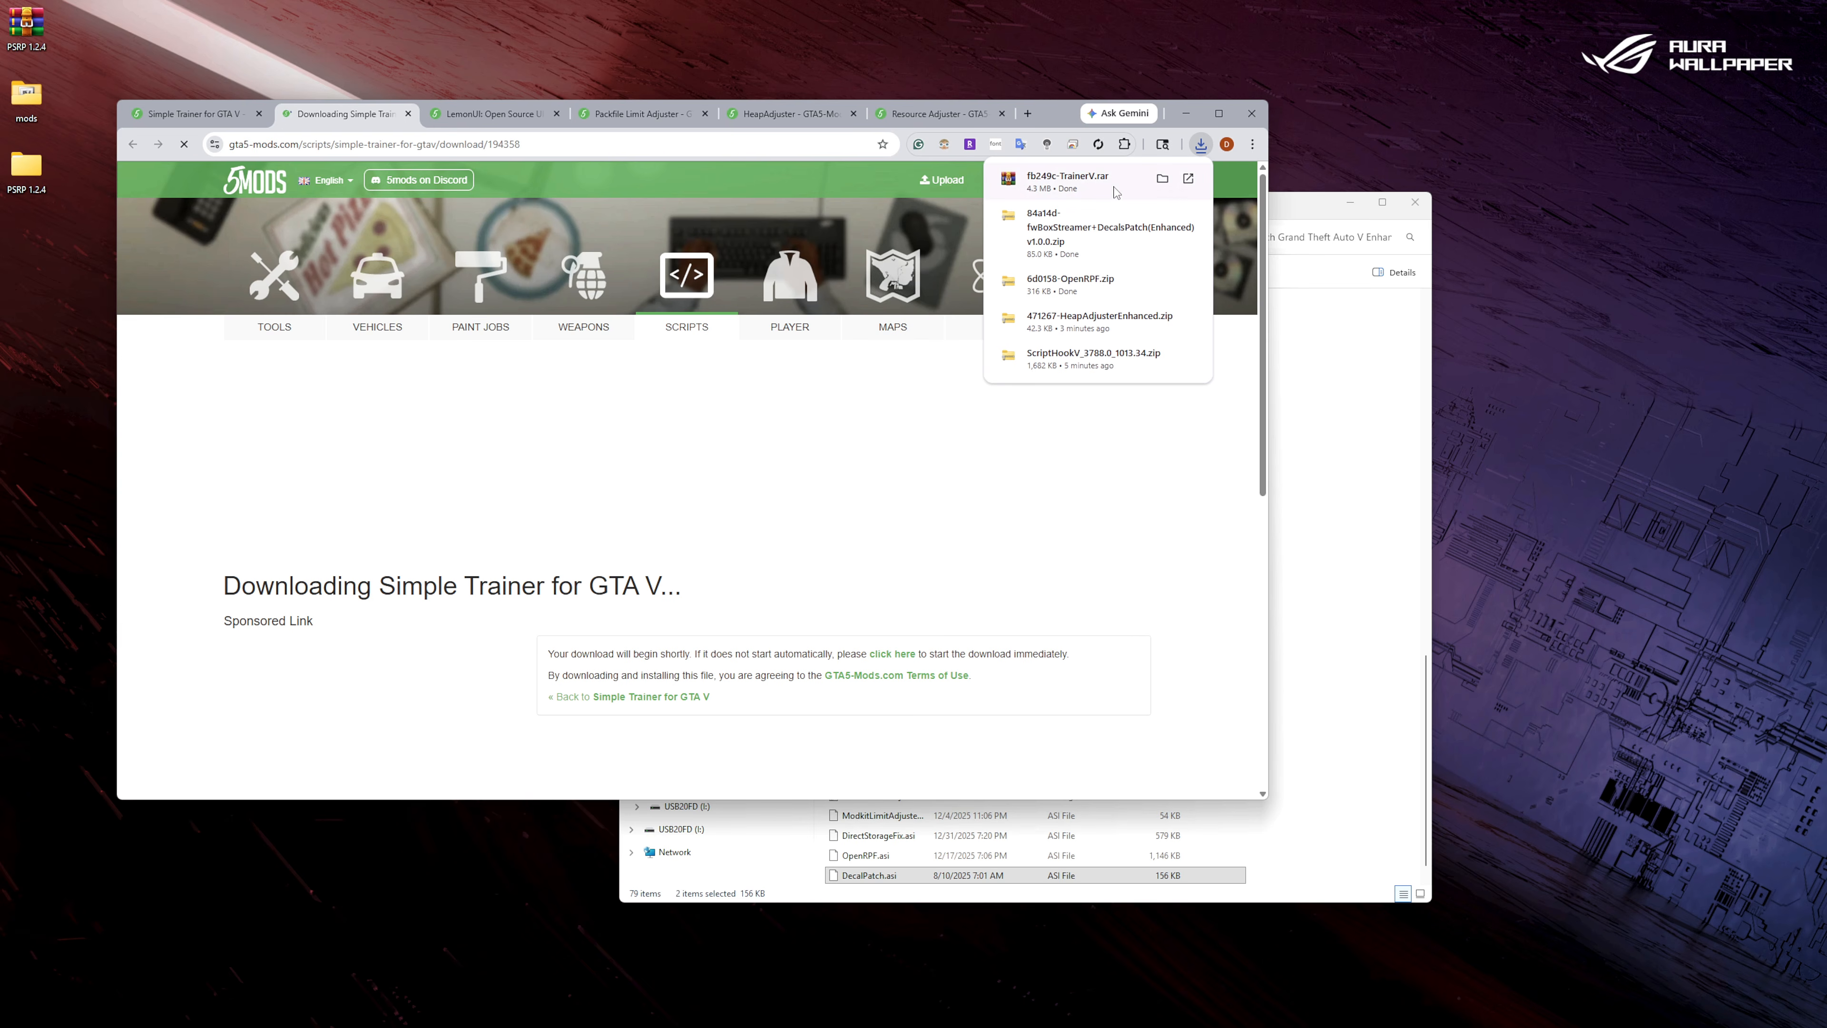
pyautogui.click(1116, 193)
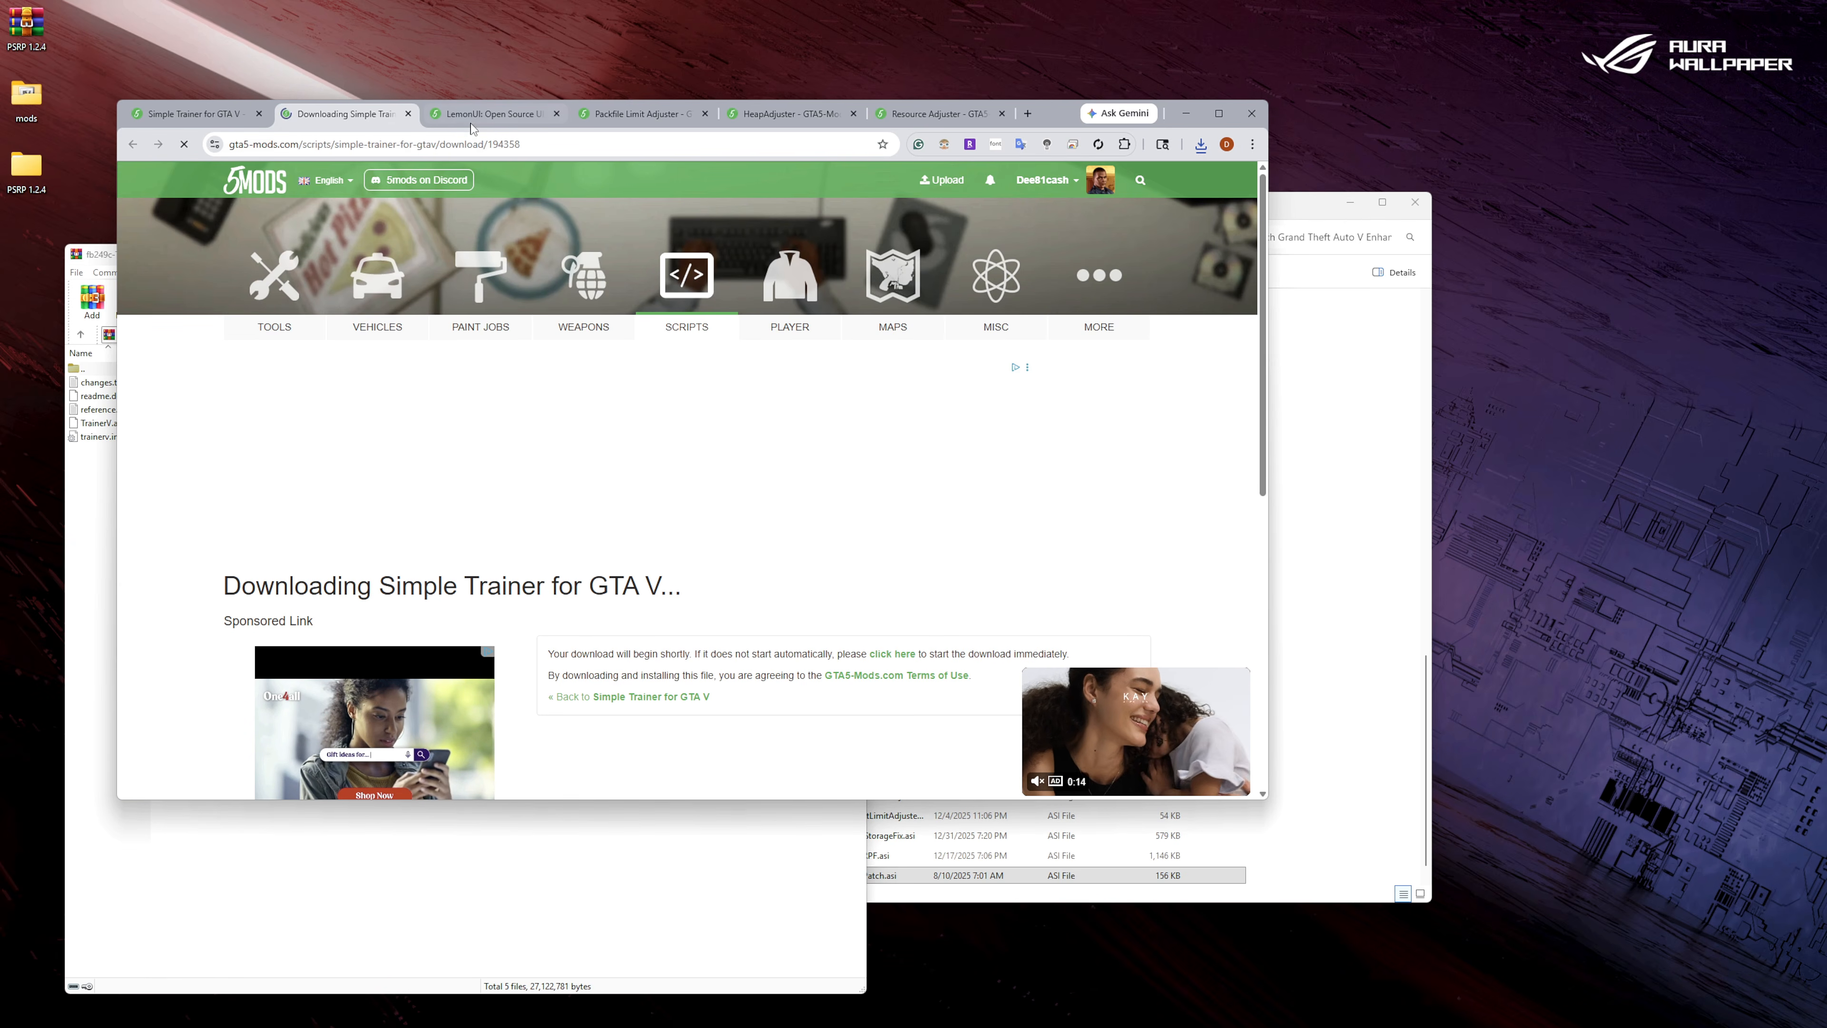
# Copy TrainerV.asi and trainerv.ini into the Grand Theft Auto V Enhanced folder, closing the Simple Trainer web pages and the archive.
pyautogui.click(407, 113)
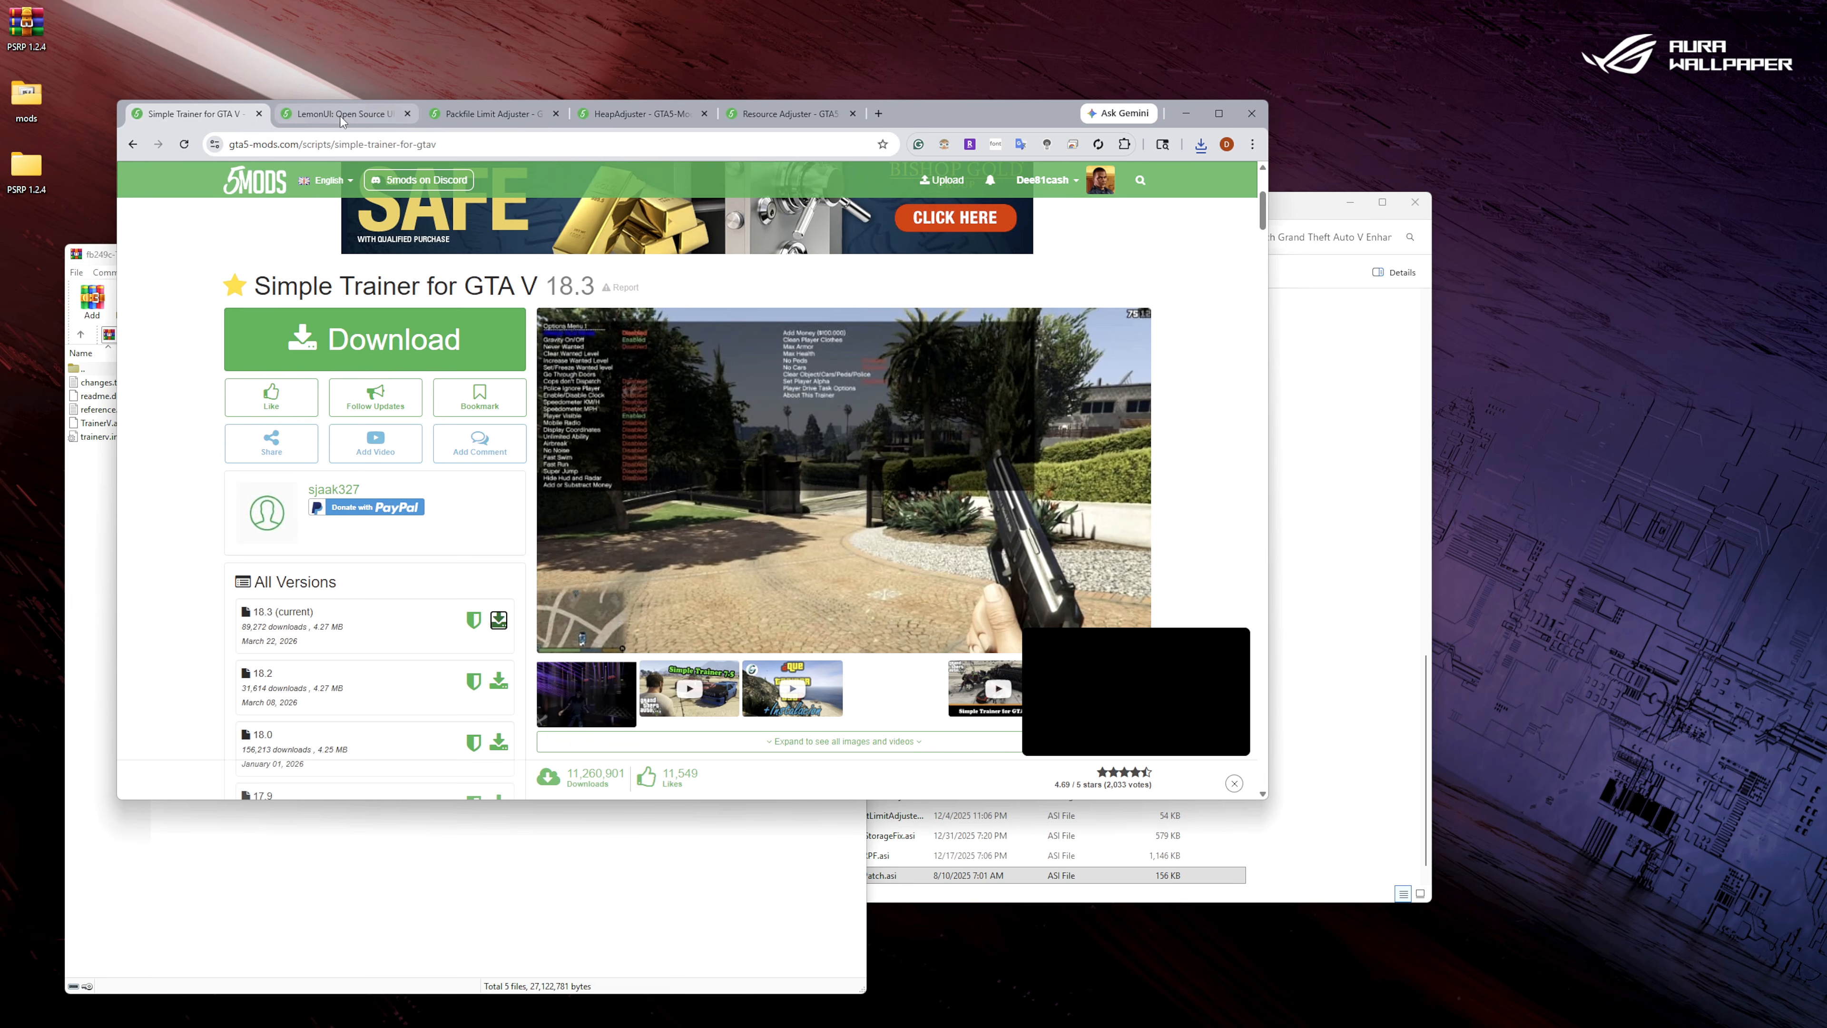
pyautogui.click(259, 114)
pyautogui.click(99, 534)
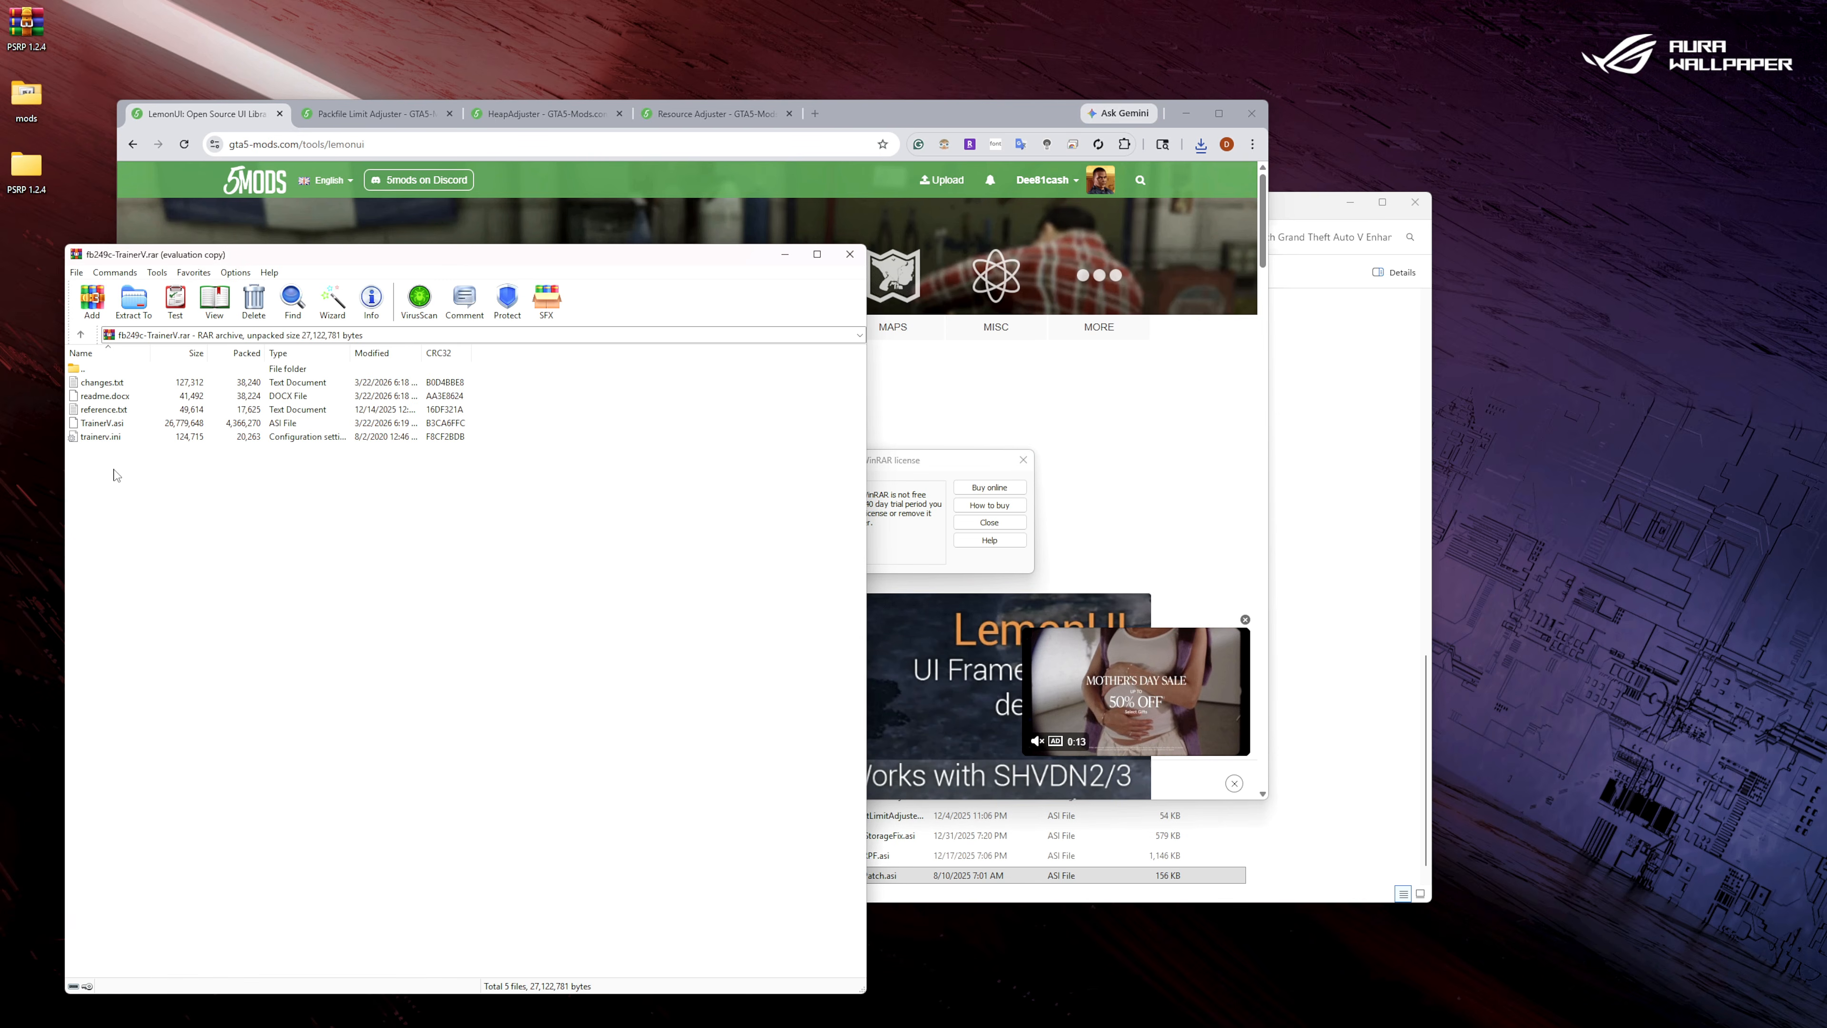
pyautogui.moveTo(101, 466); pyautogui.dragTo(1336, 814)
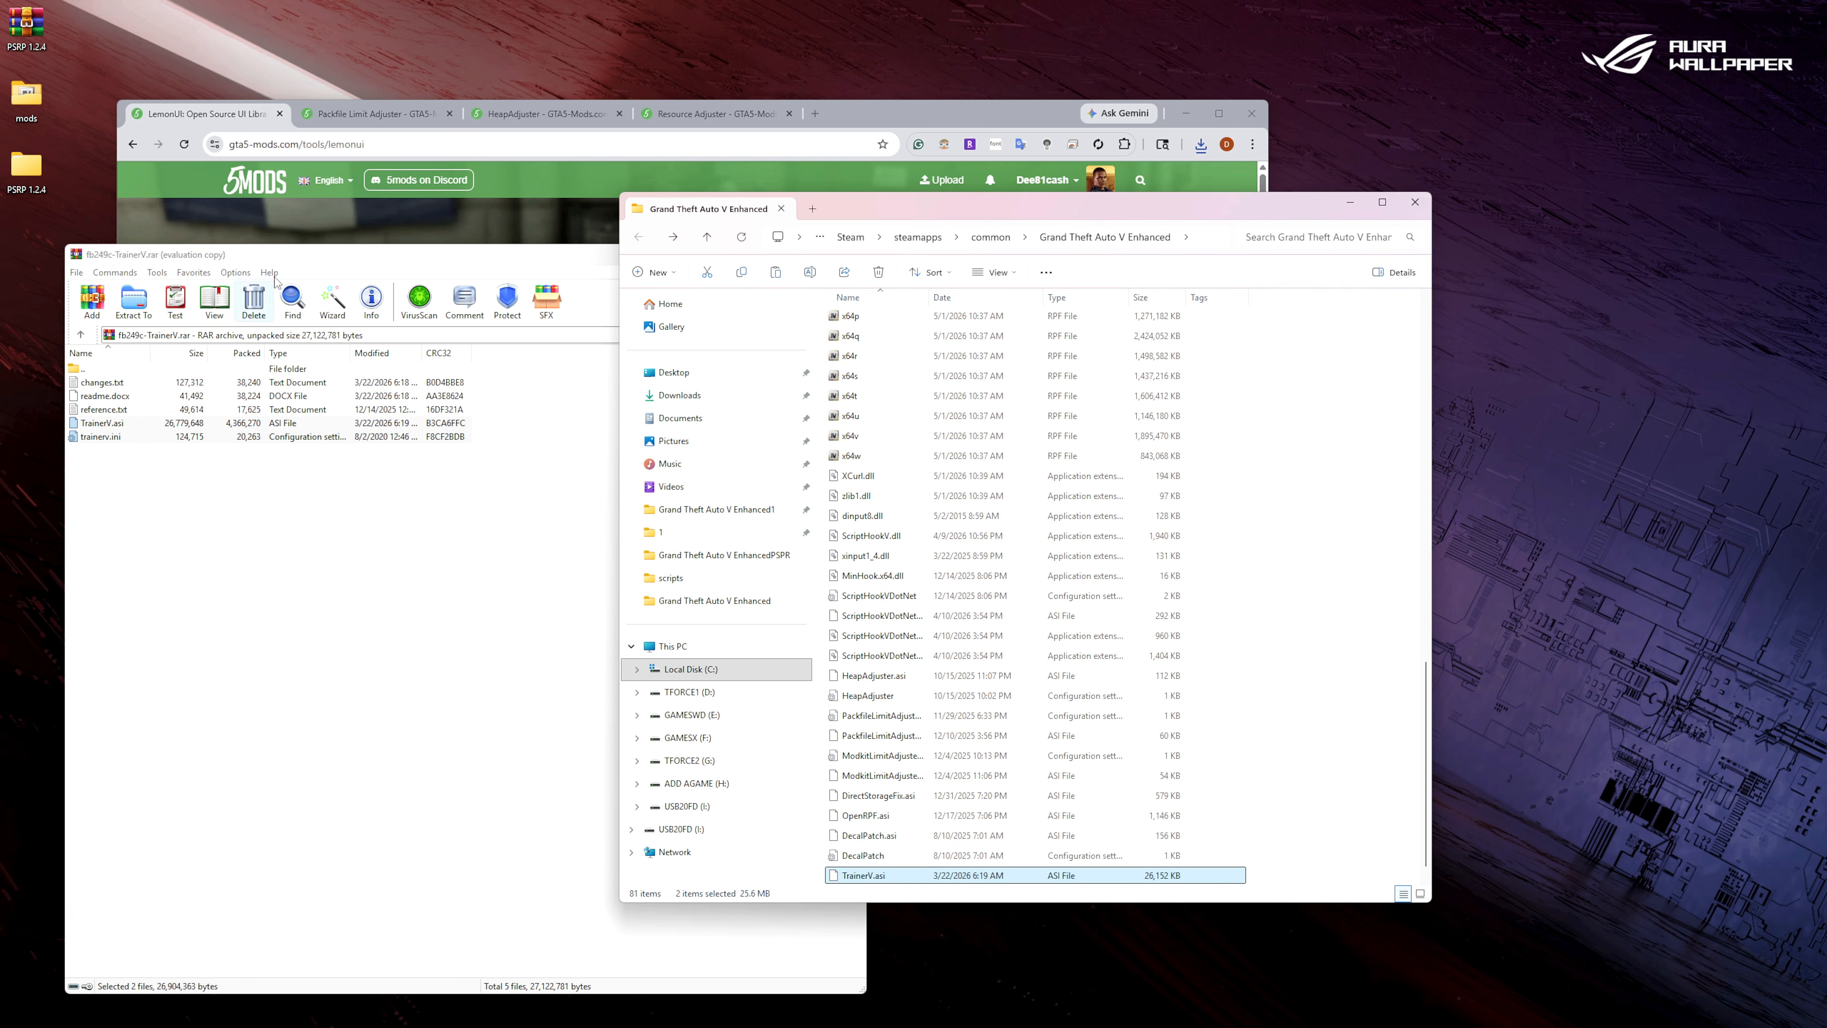
pyautogui.click(309, 263)
pyautogui.click(850, 255)
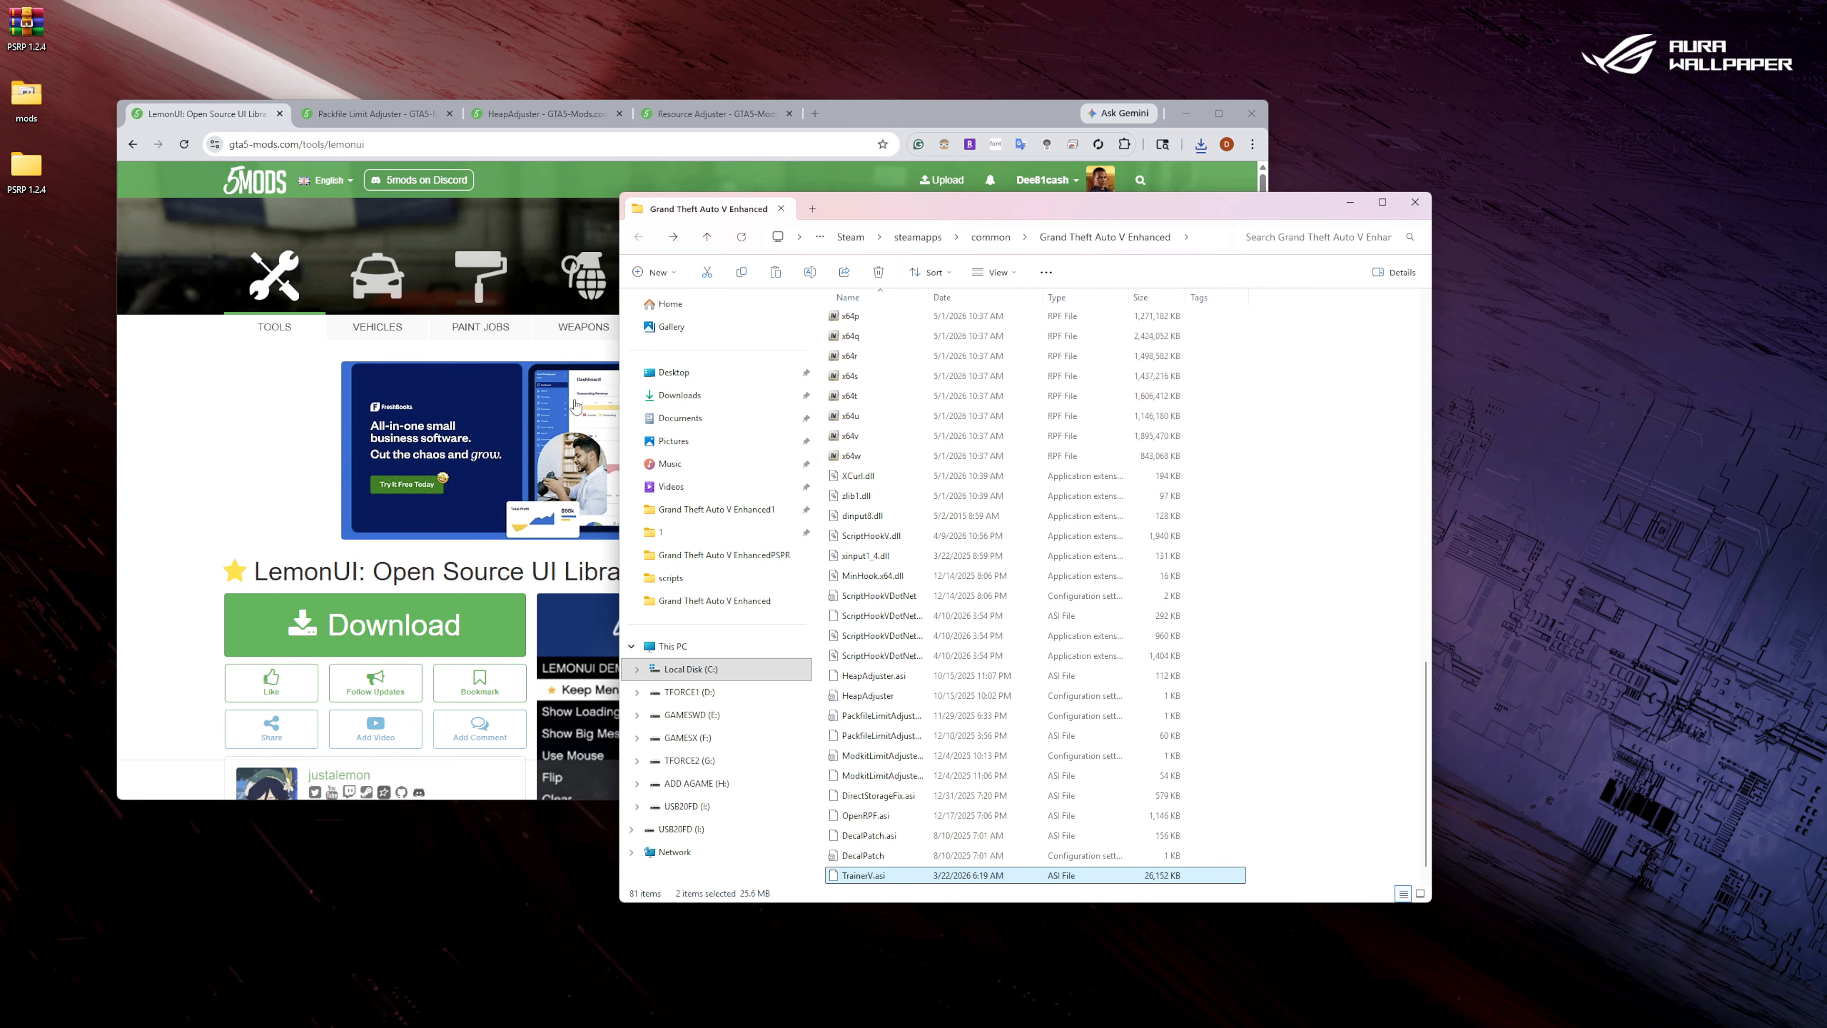
# Open the game's scripts folder, download LemonUI 2.2 and open its zip archive.
pyautogui.click(740, 242)
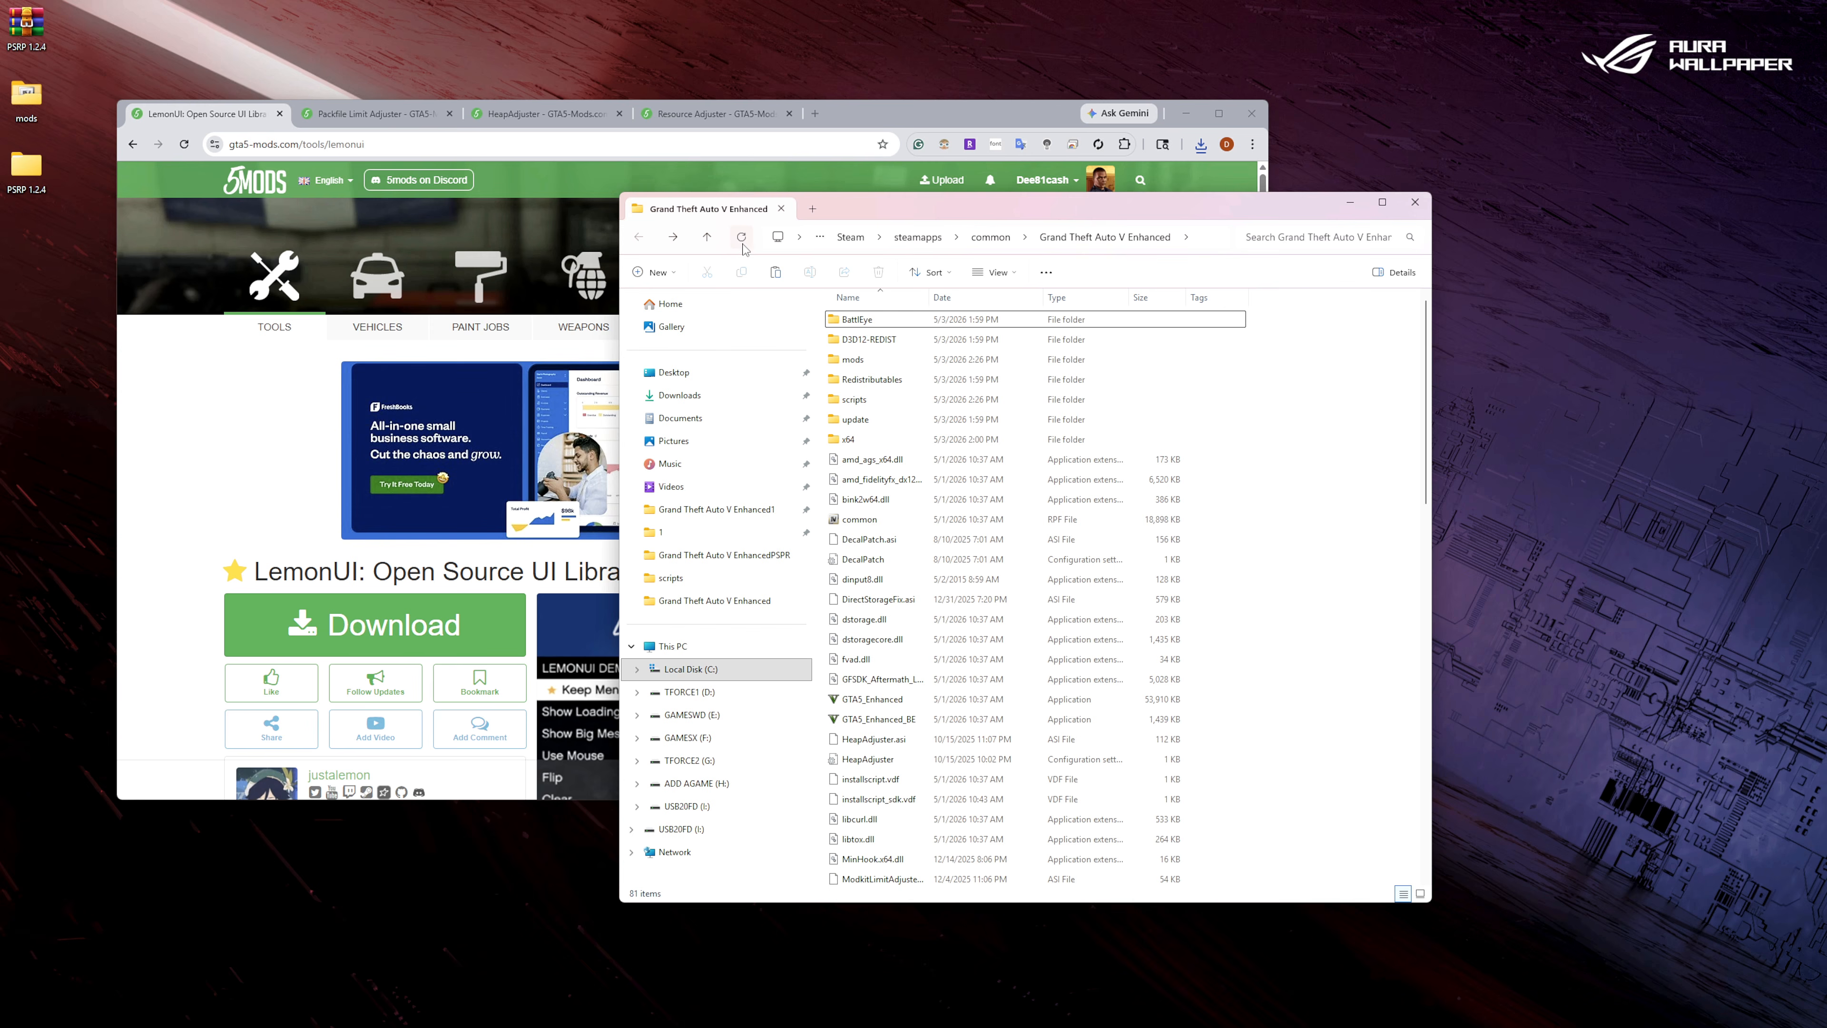
pyautogui.doubleClick(884, 400)
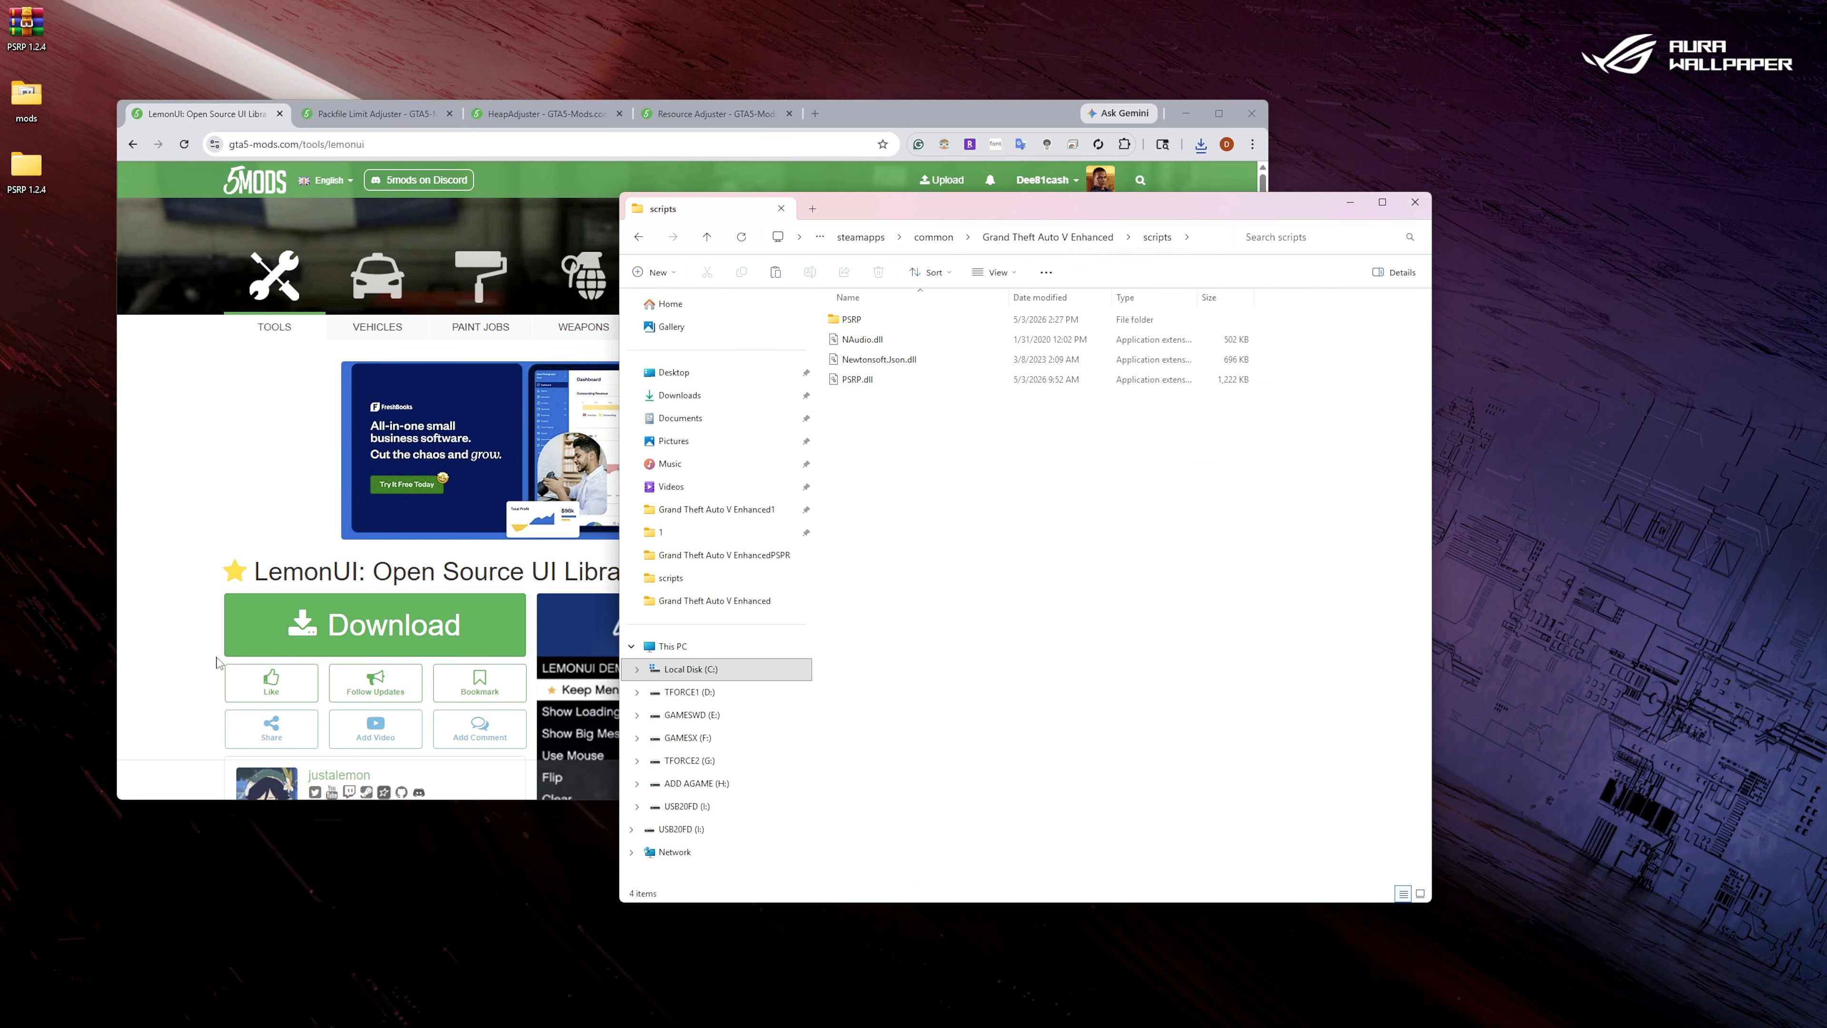
pyautogui.scroll(-5, 458, 709)
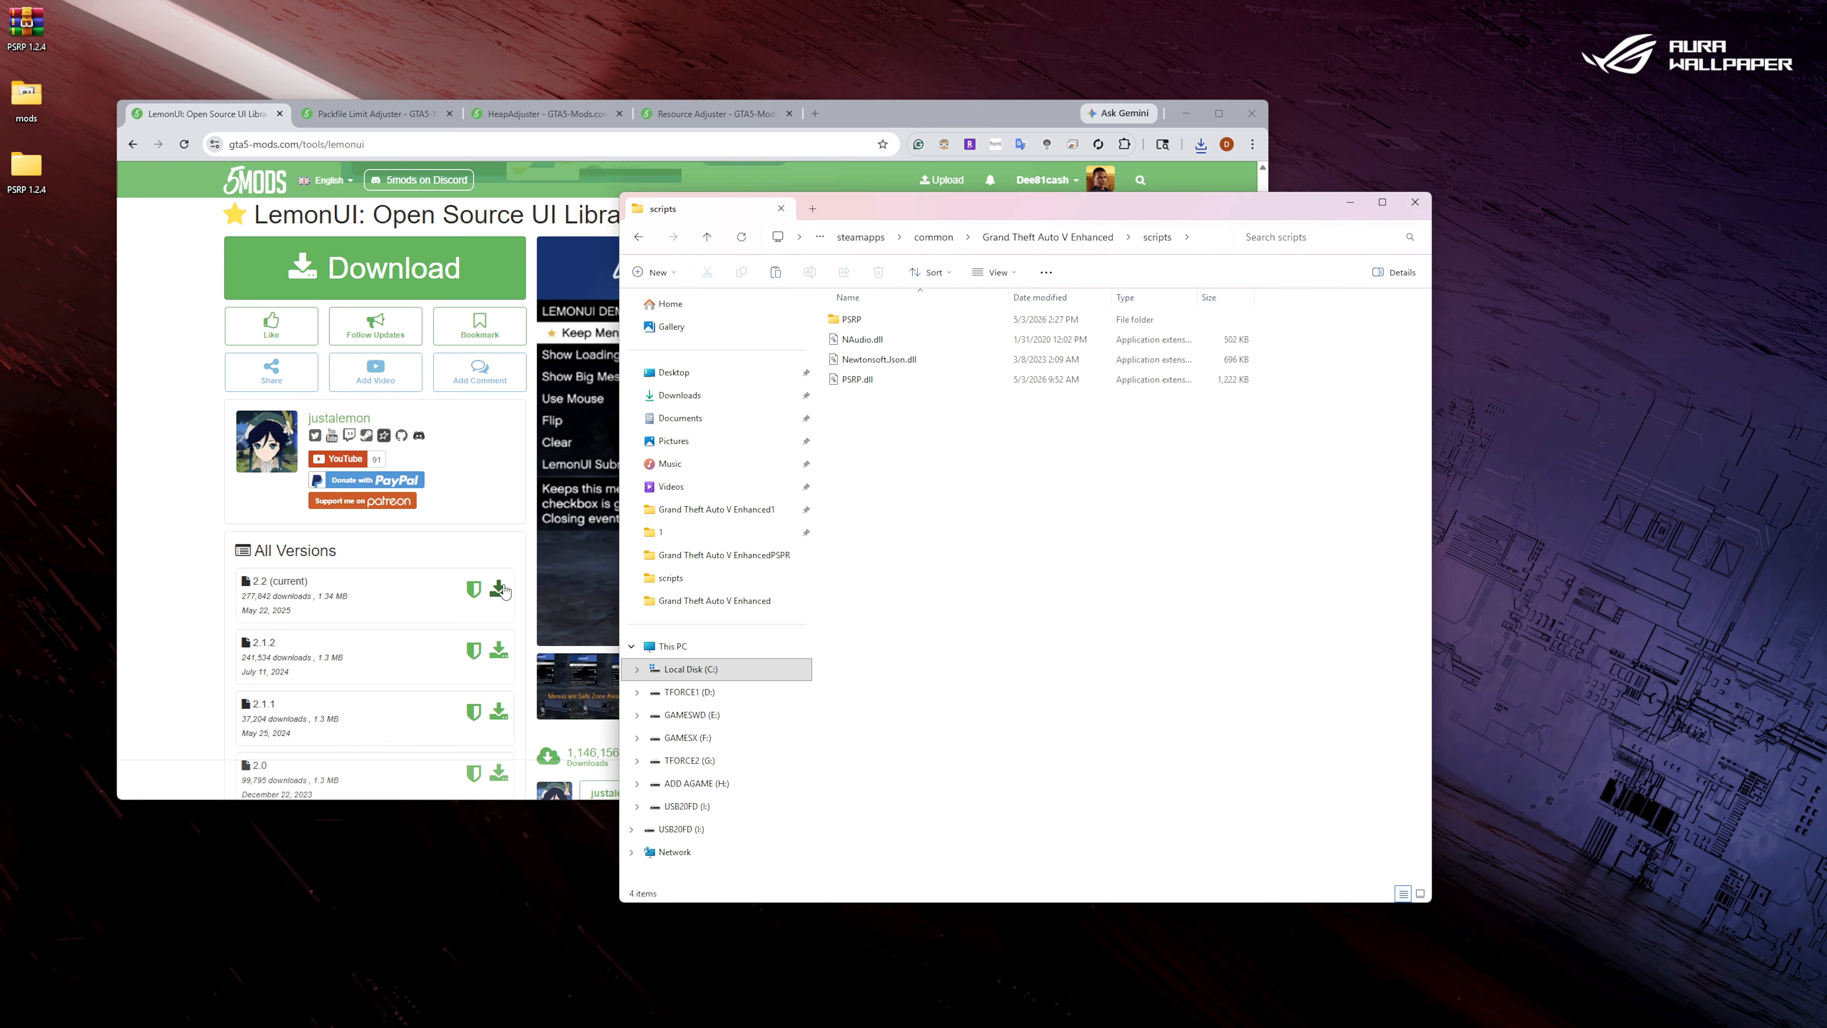
pyautogui.click(499, 589)
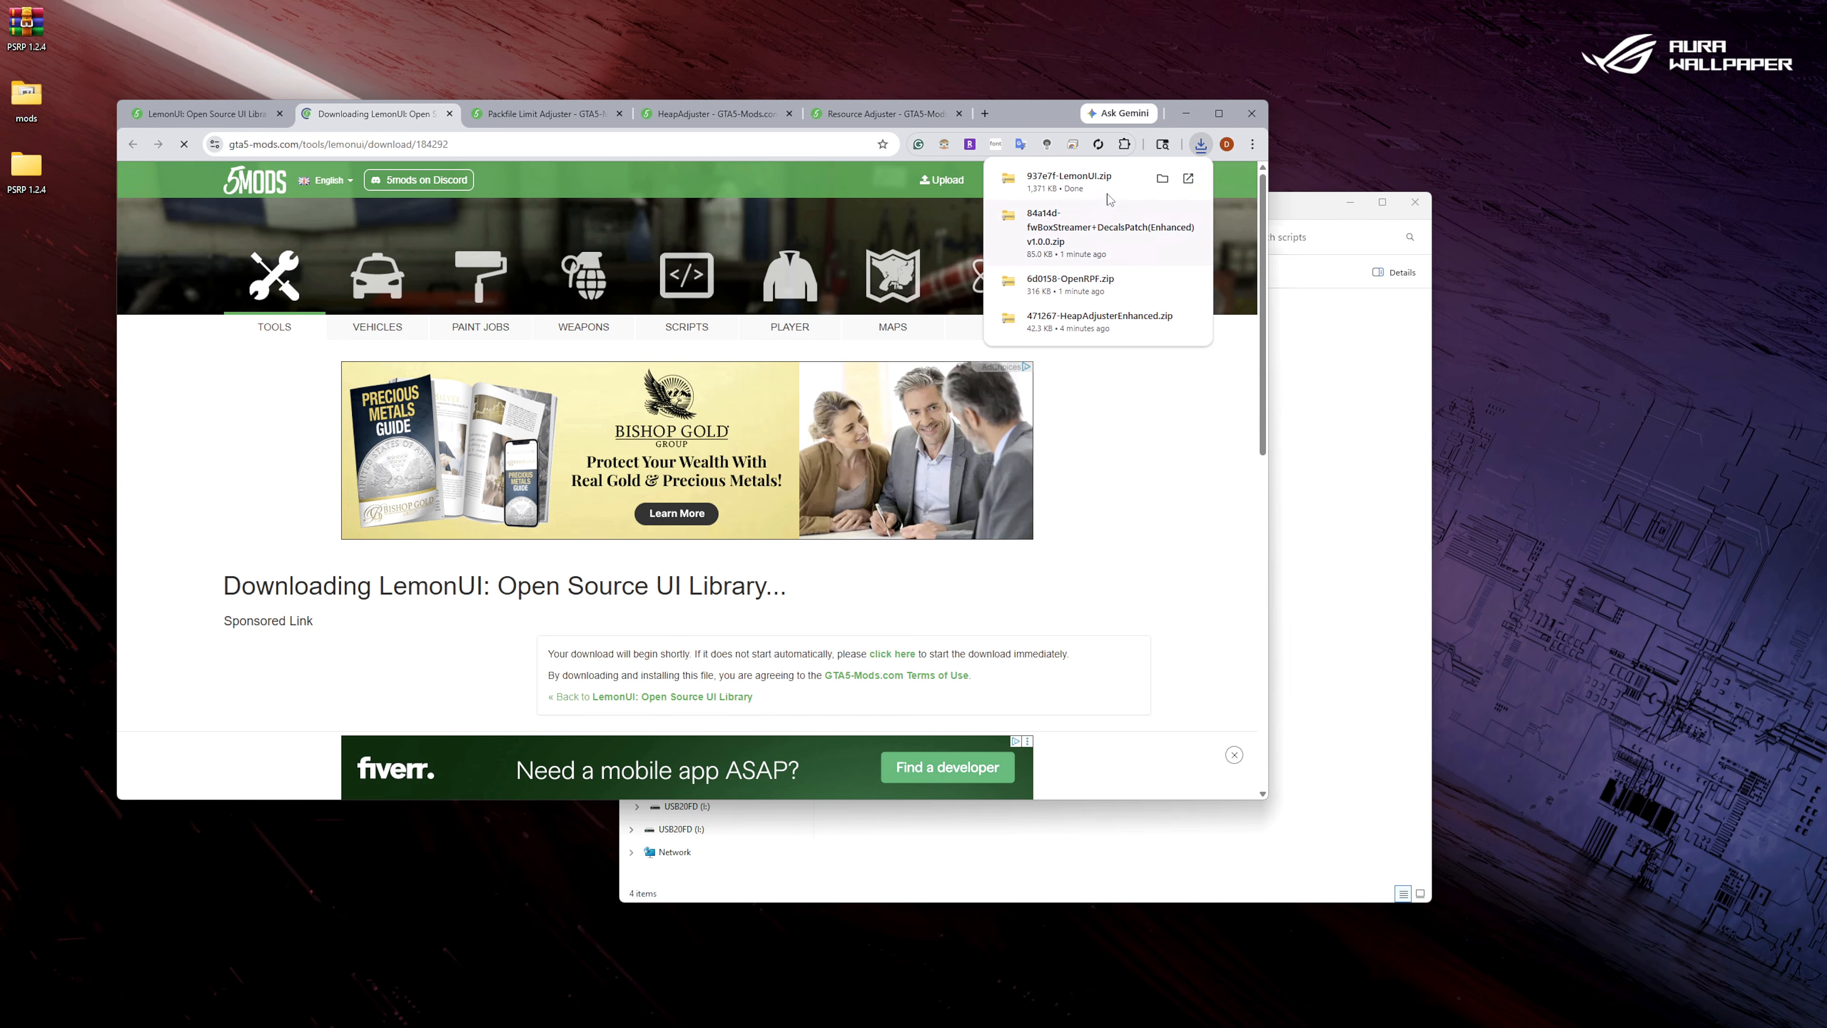
pyautogui.click(1109, 198)
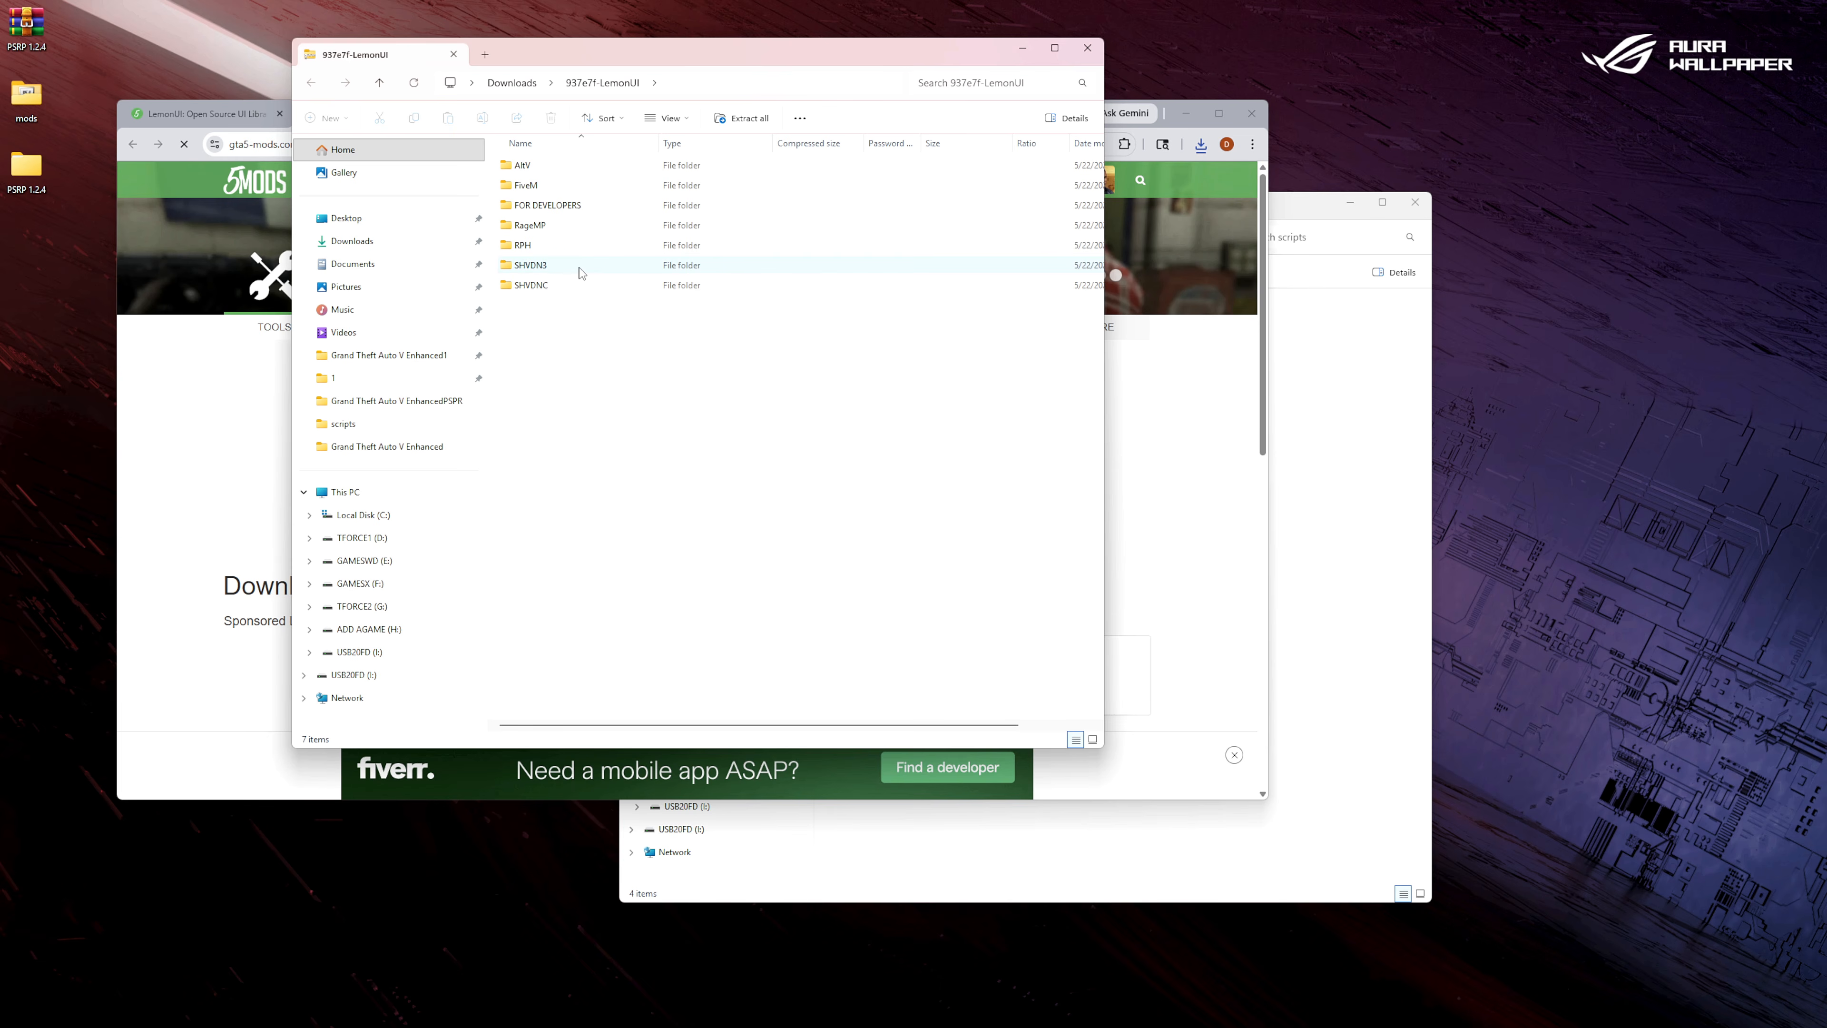
# Copy the three LemonUI files from the archive's SHVDN3 folder into the game's scripts folder, closing the archive and LemonUI web pages.
pyautogui.doubleClick(531, 265)
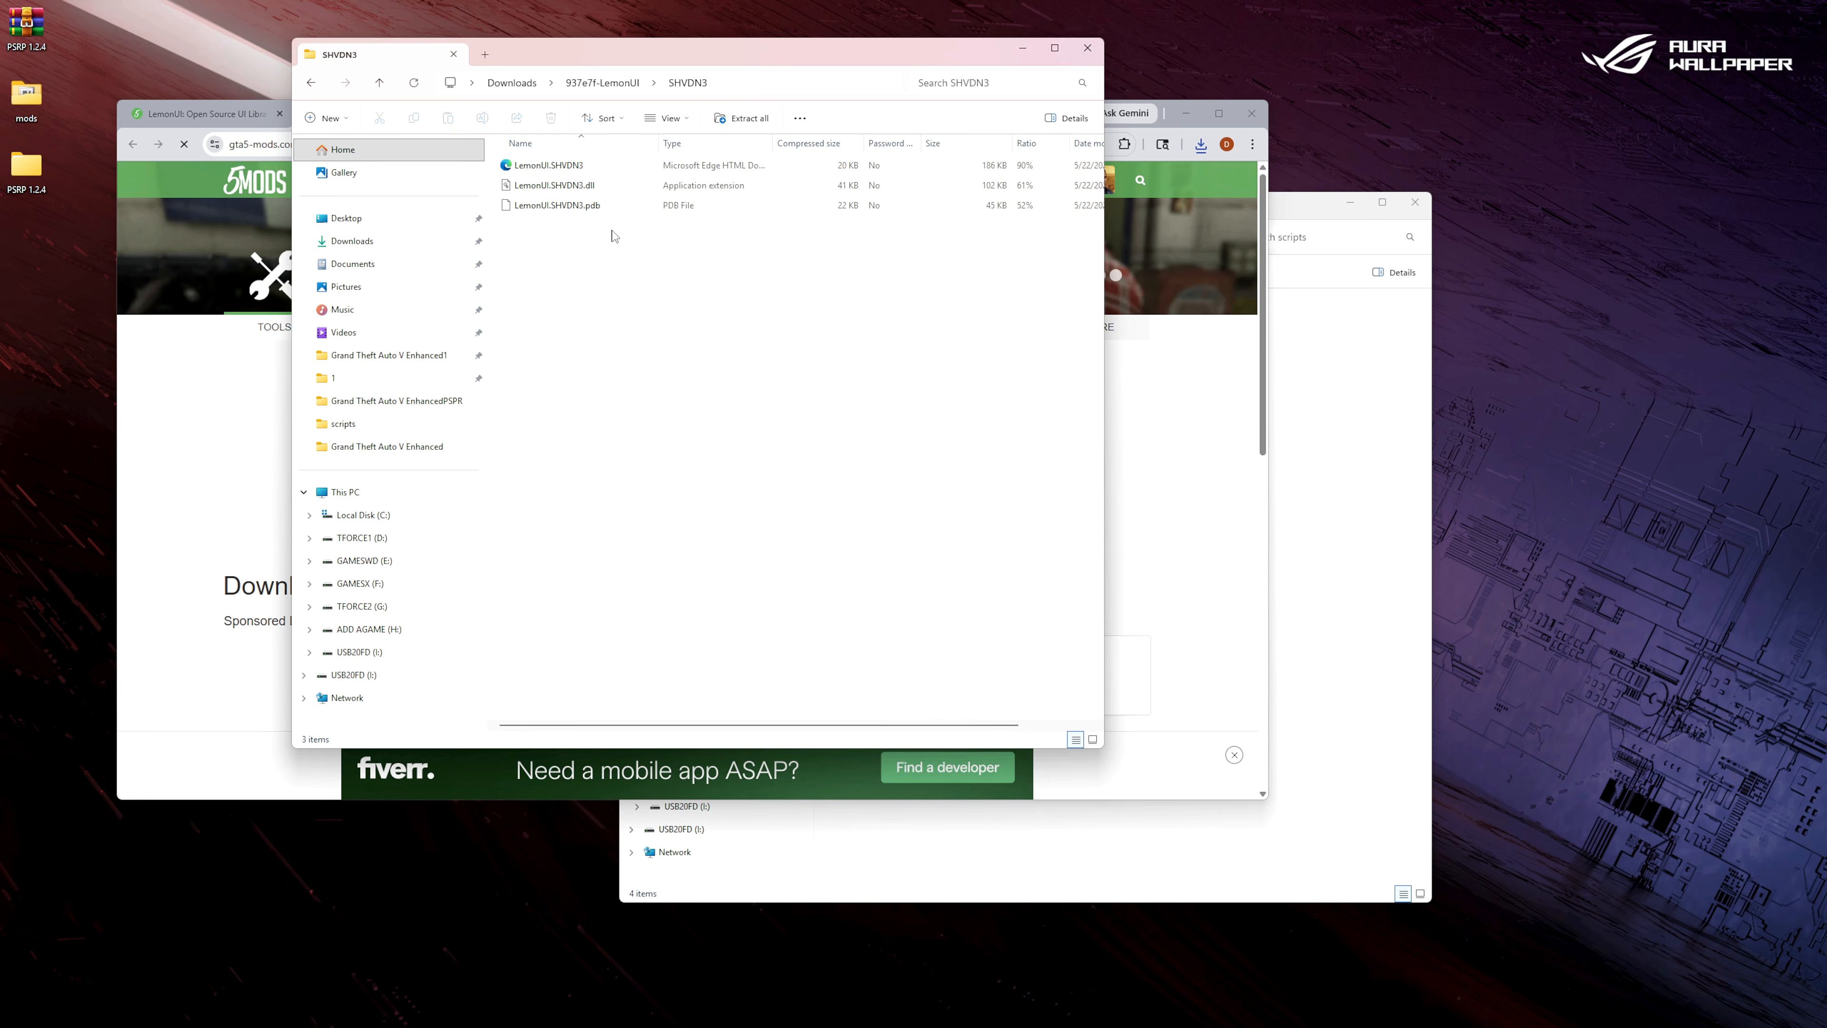
pyautogui.moveTo(612, 236); pyautogui.dragTo(546, 167)
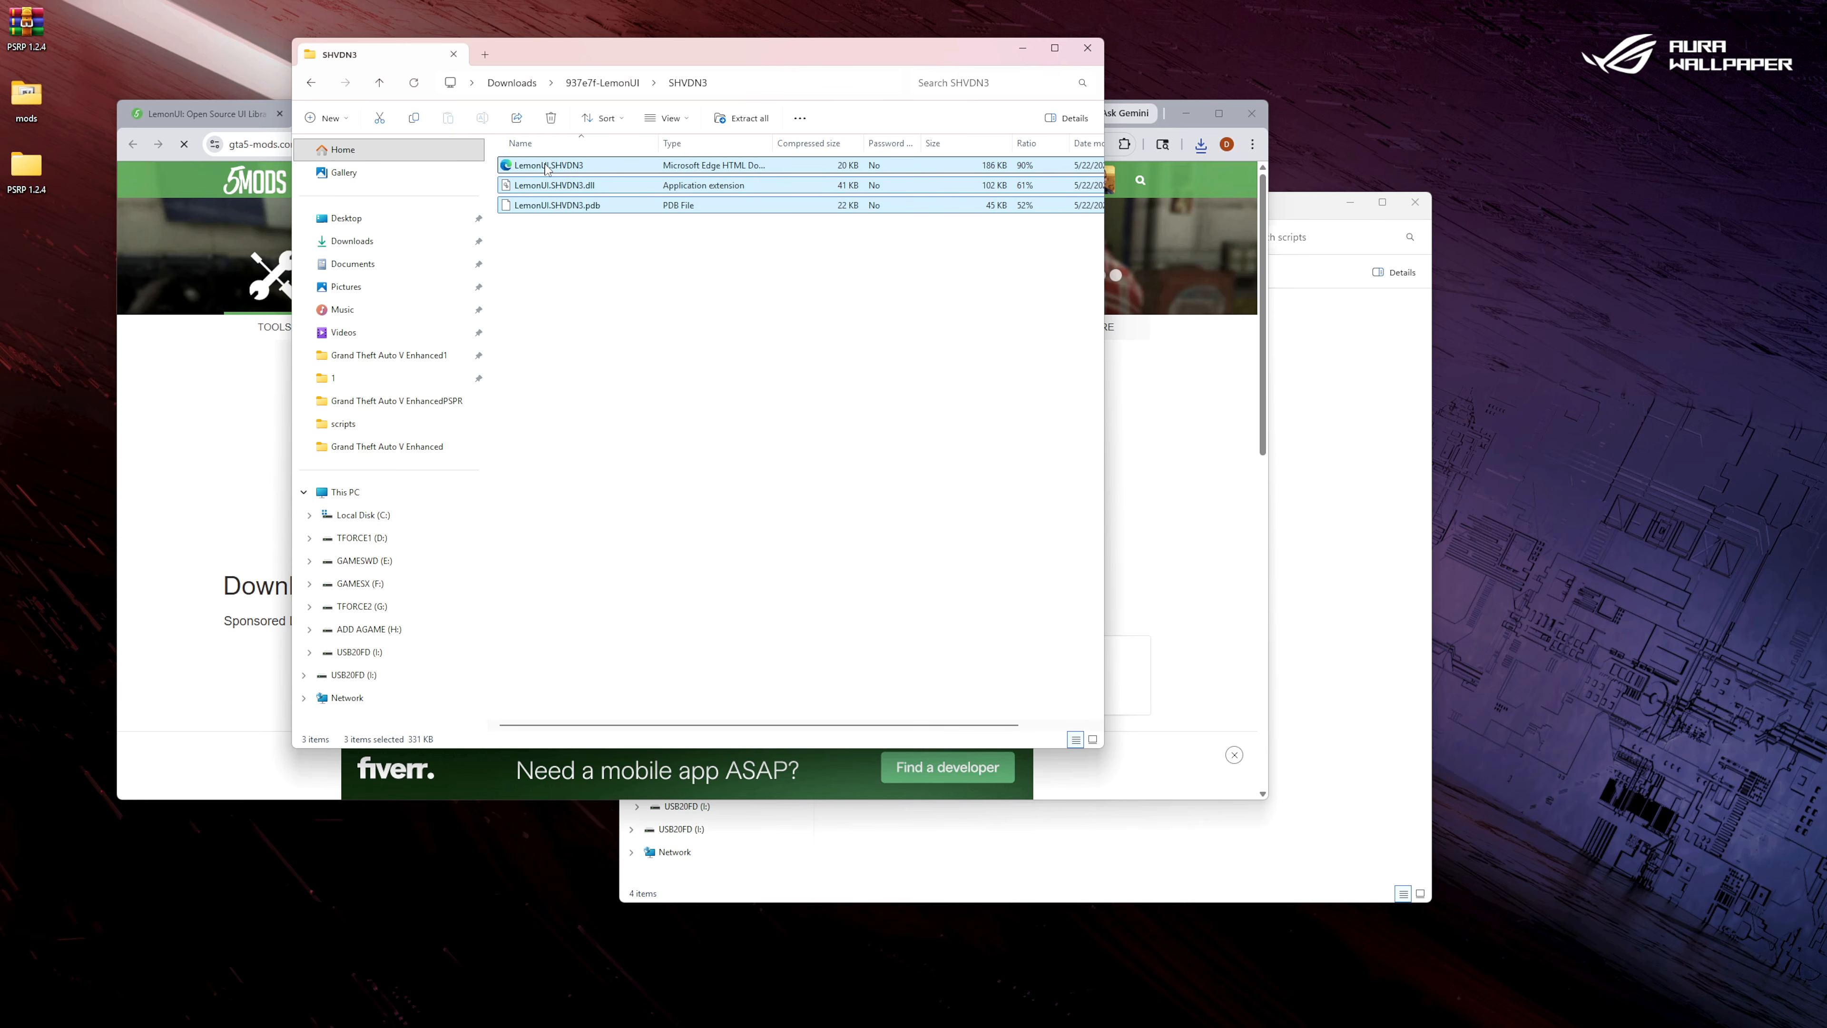
pyautogui.rightClick(546, 167)
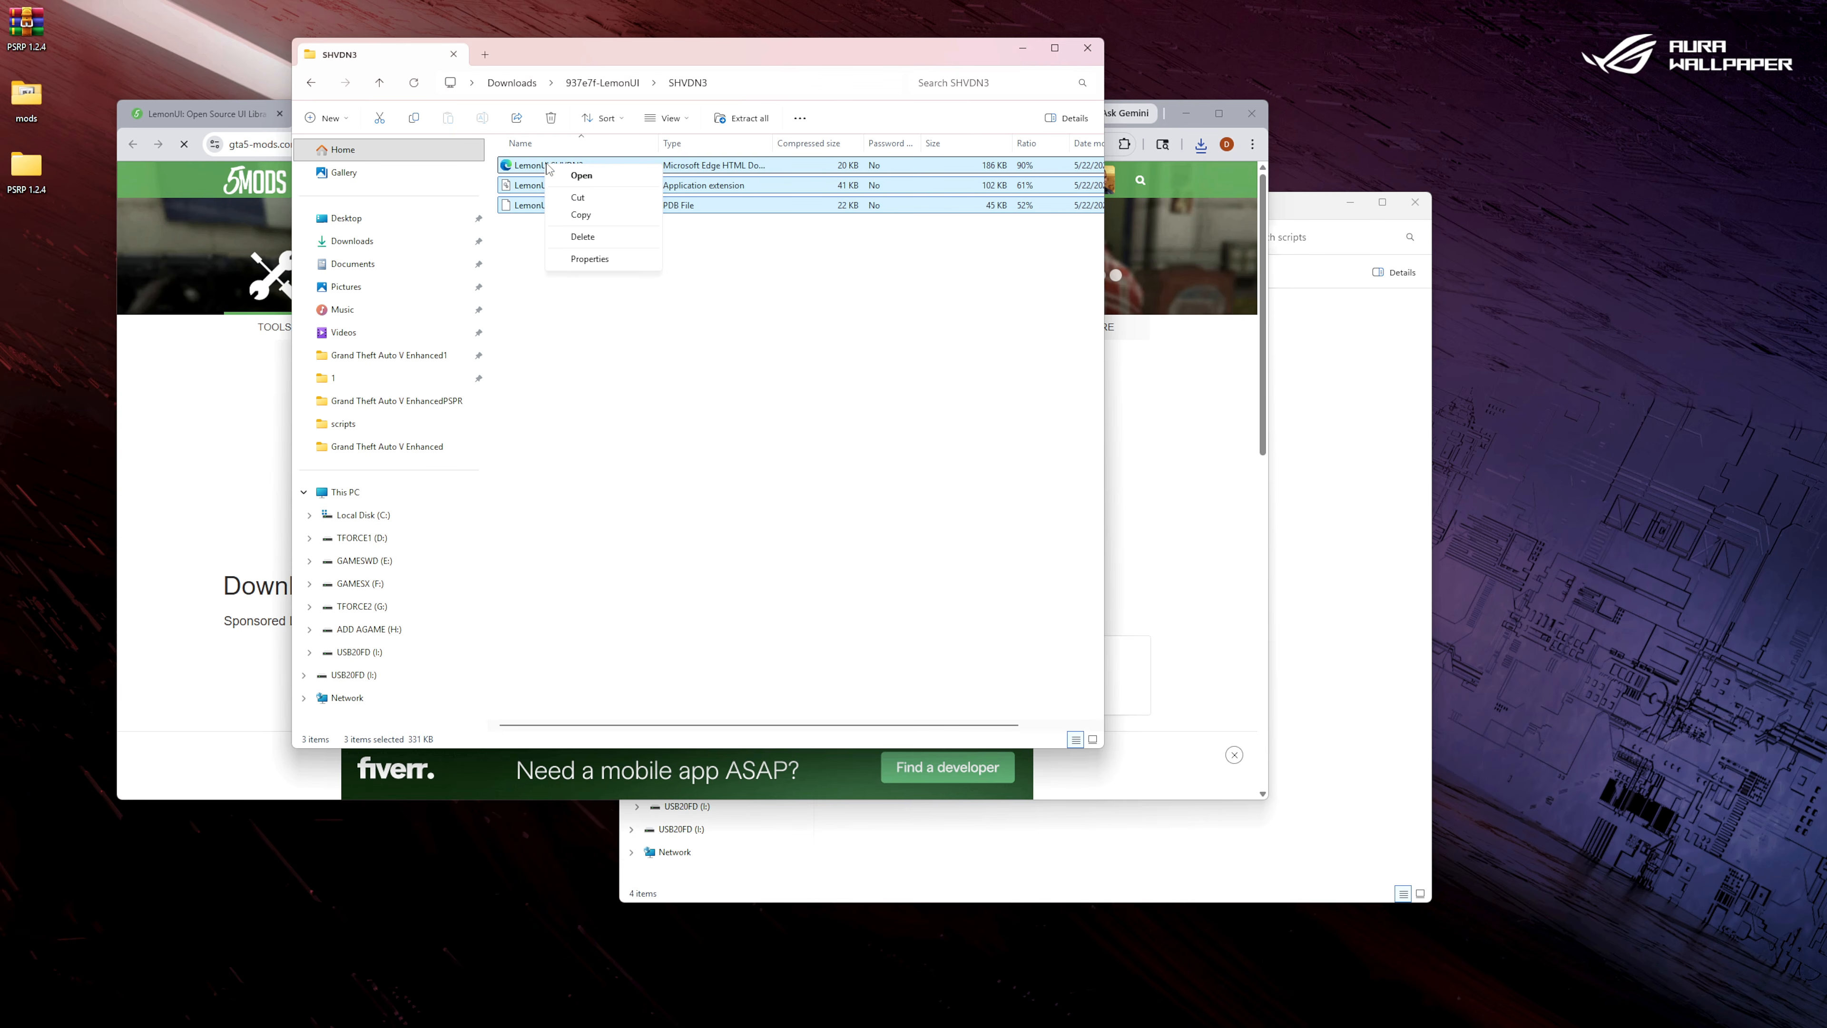
pyautogui.click(587, 216)
pyautogui.click(453, 55)
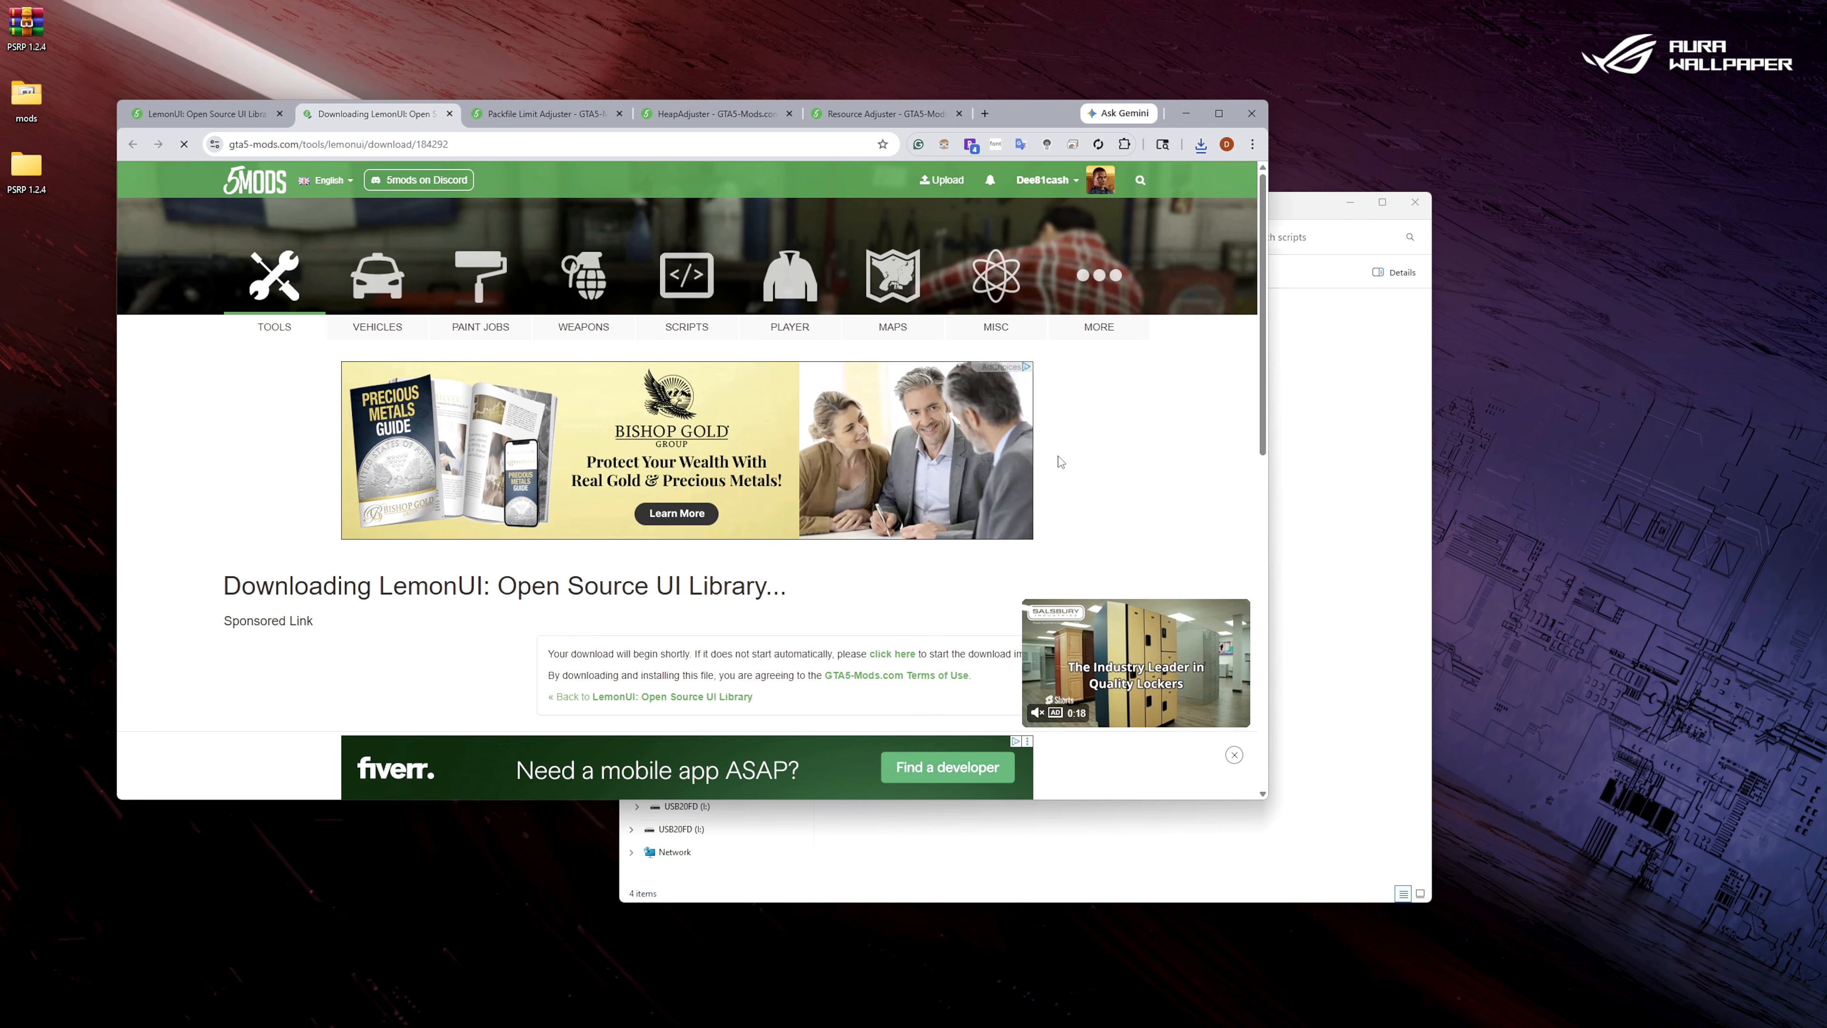
pyautogui.click(449, 113)
pyautogui.click(280, 114)
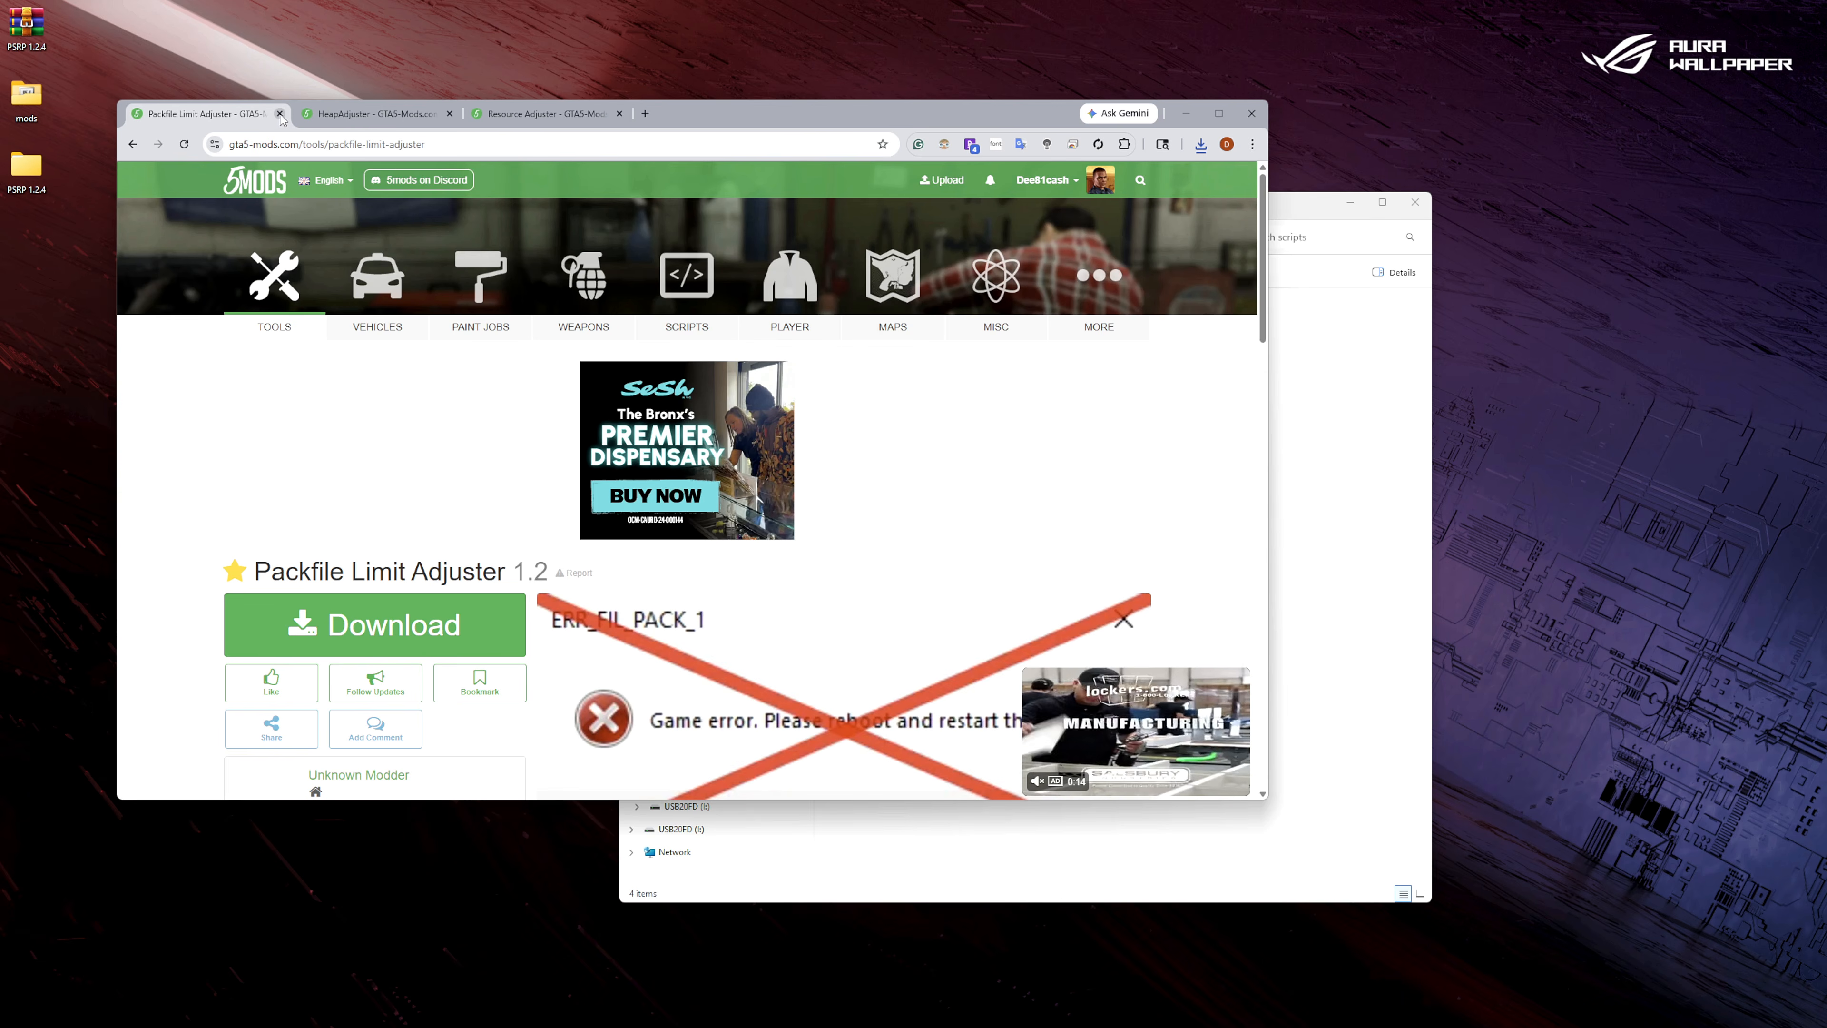
pyautogui.click(1350, 598)
pyautogui.rightClick(1350, 598)
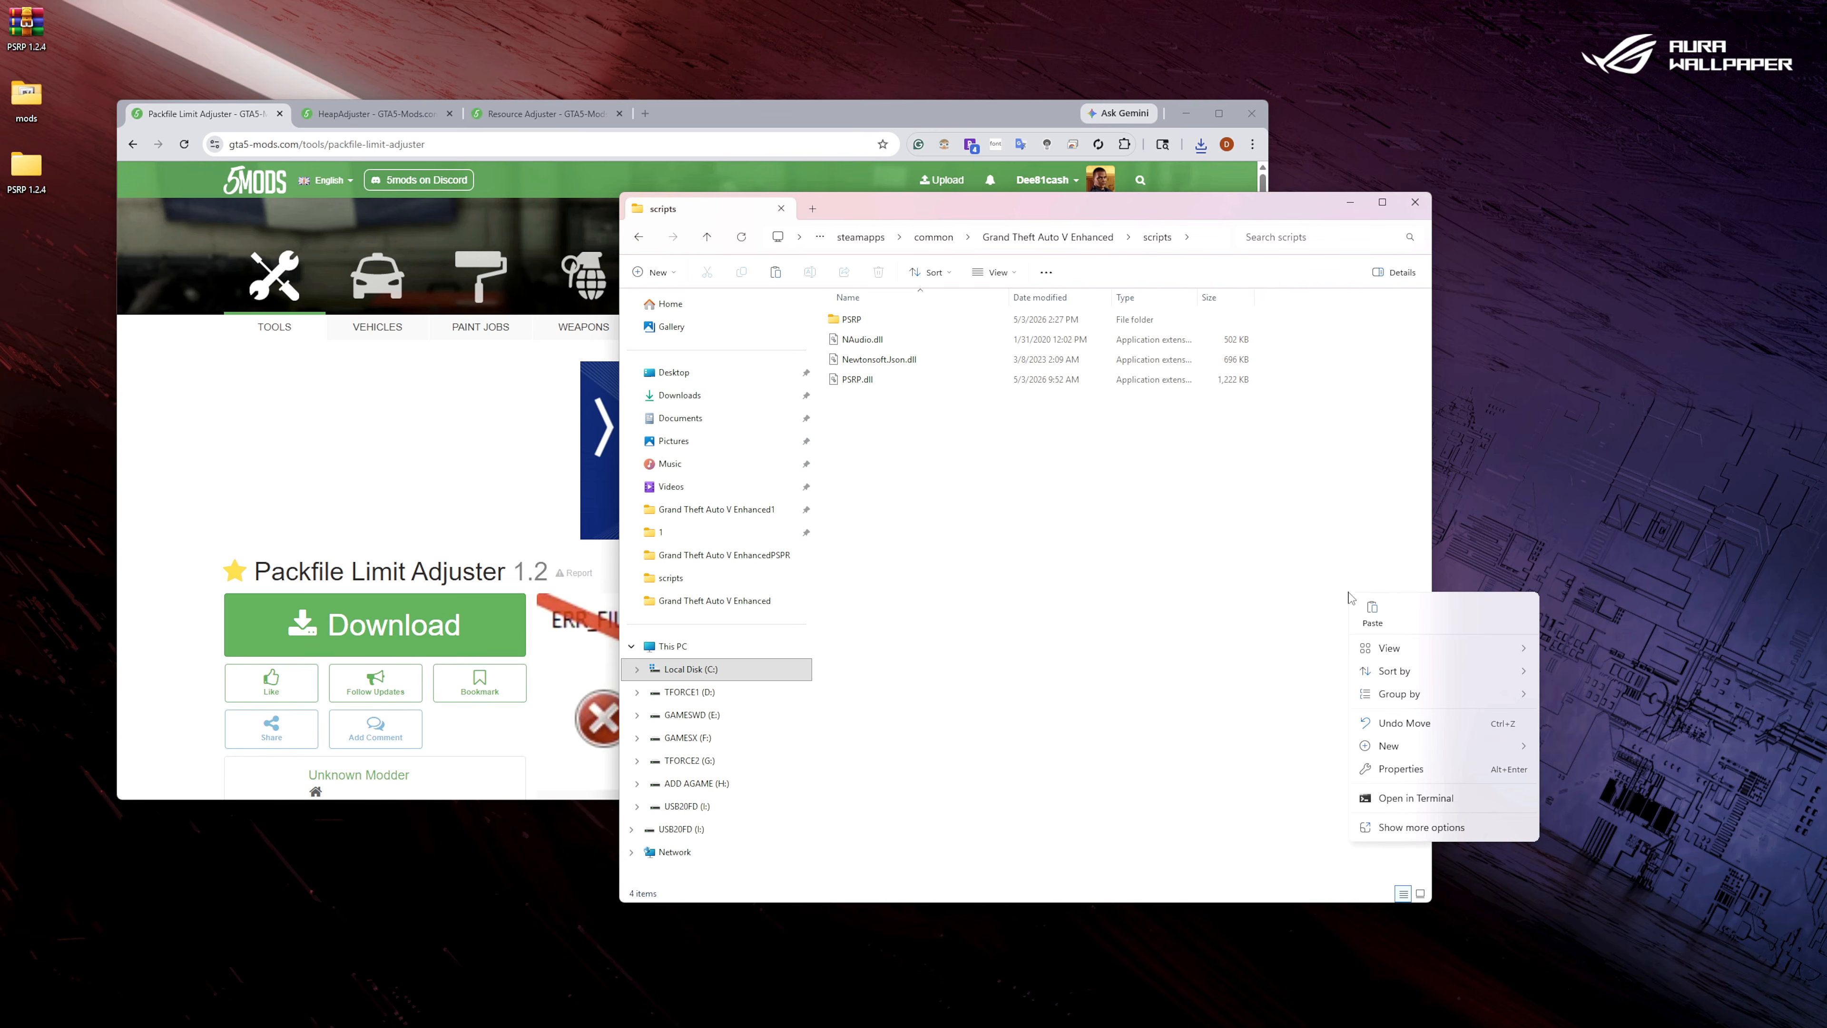
pyautogui.click(1382, 612)
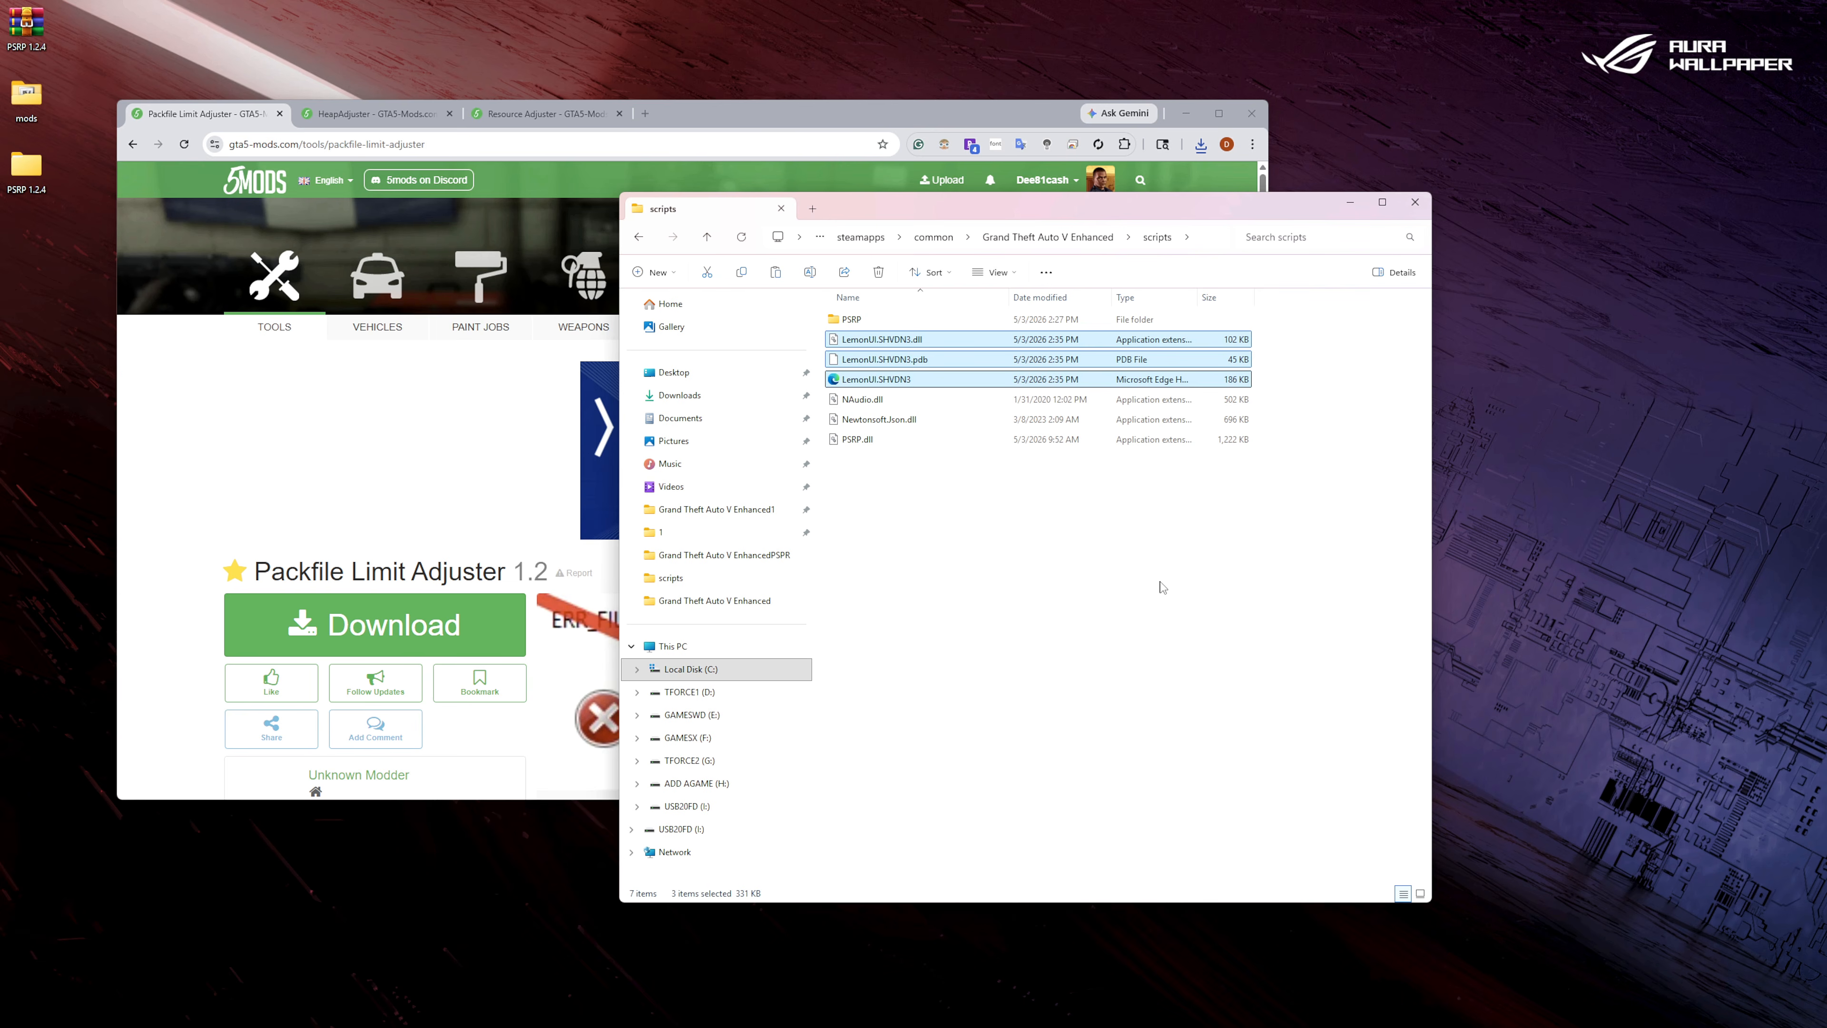
# Return to the main Grand Theft Auto V Enhanced folder and minimize the browser.
pyautogui.click(638, 238)
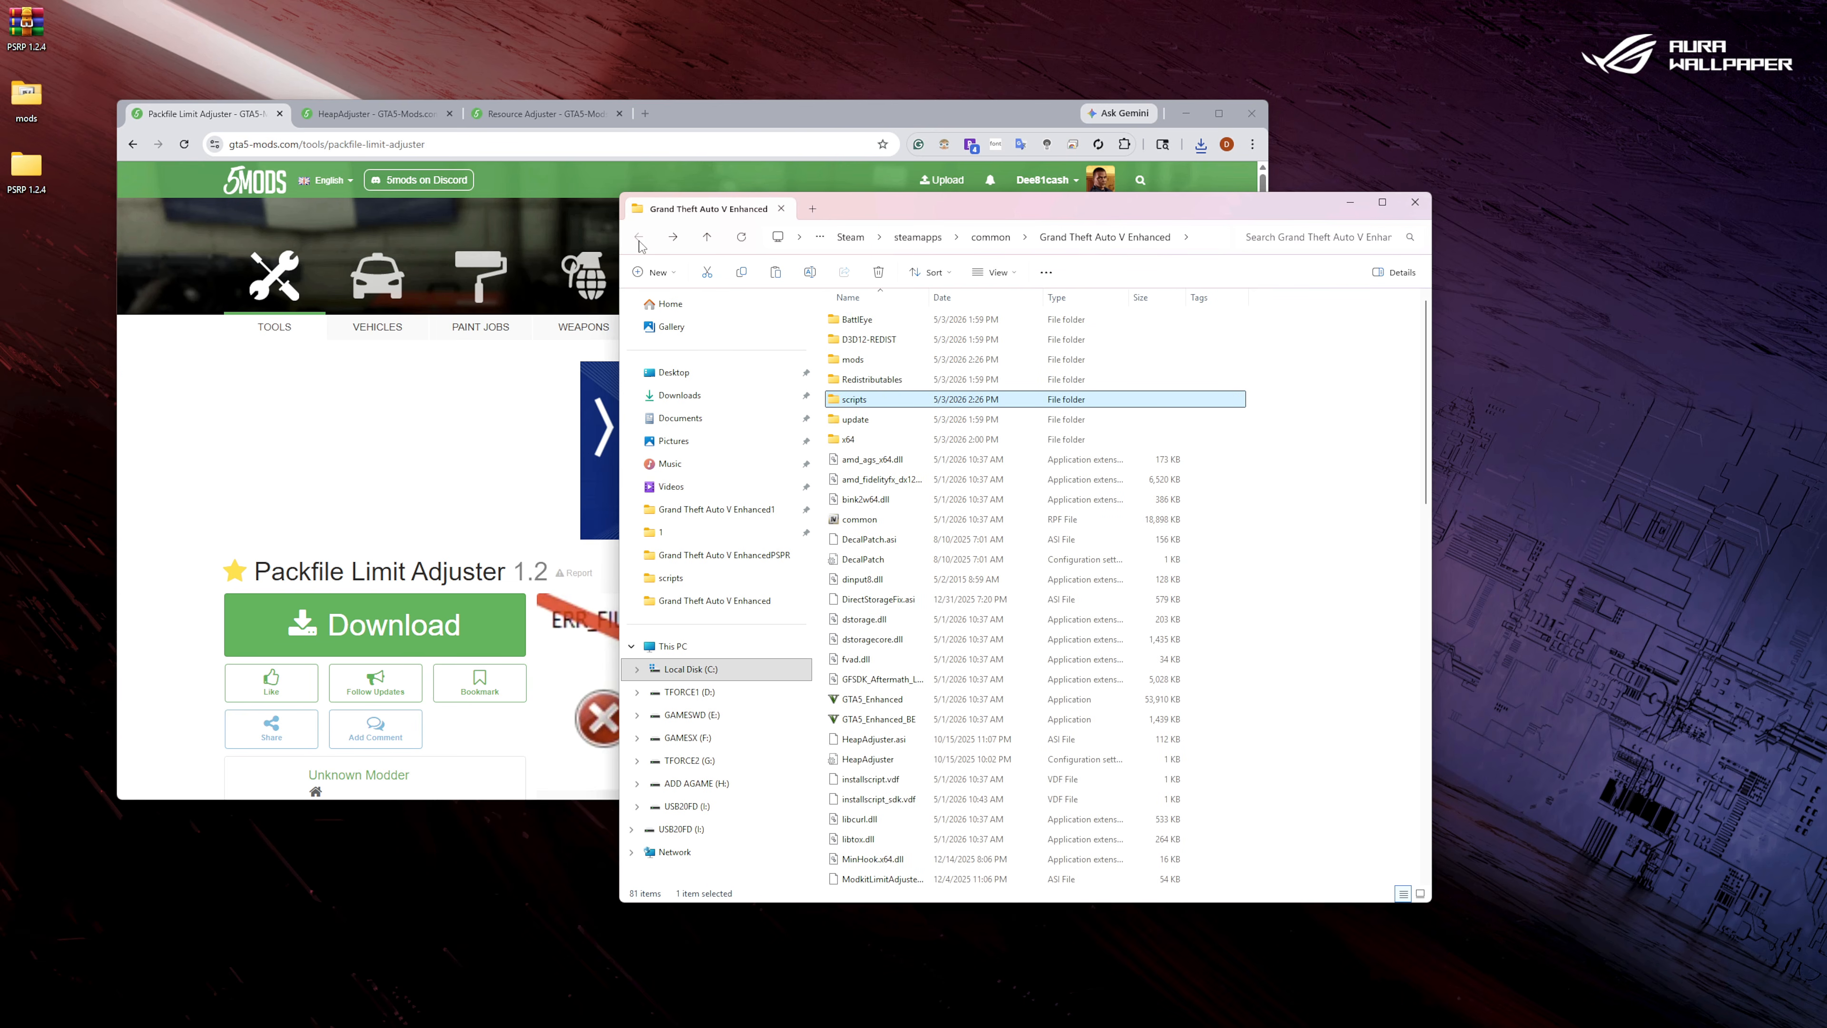
pyautogui.click(1385, 714)
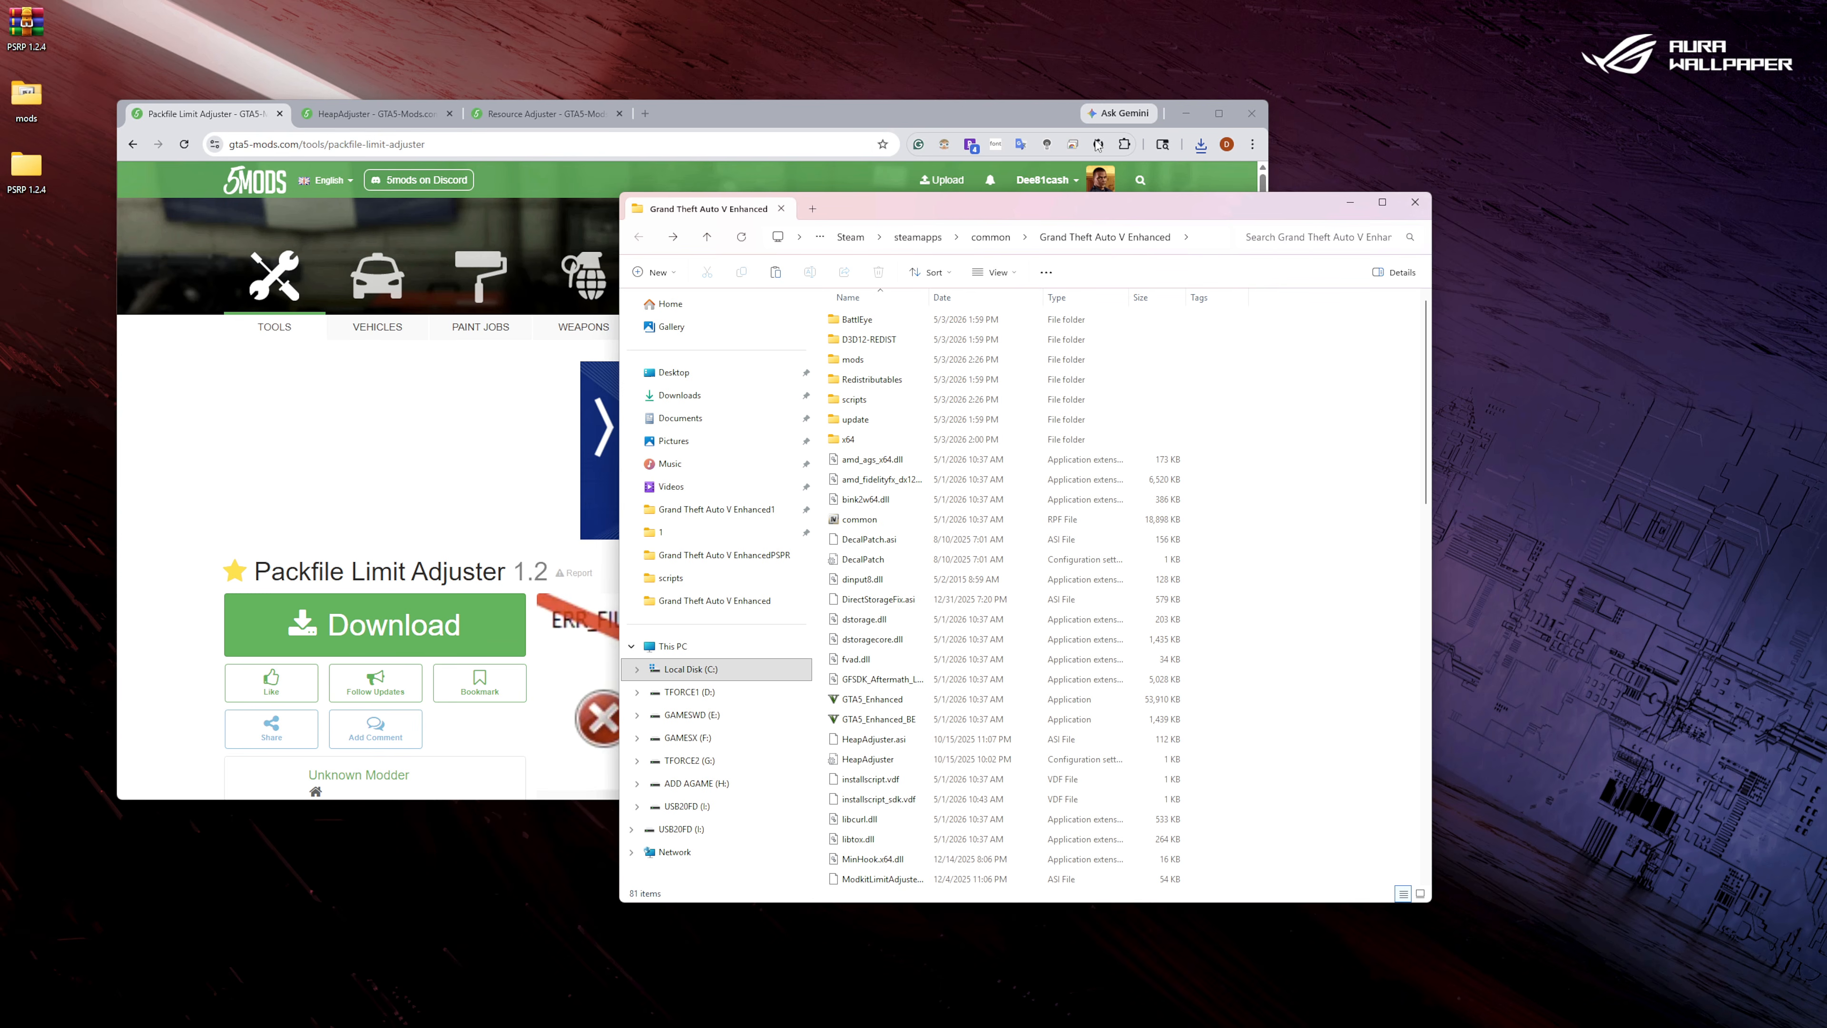
pyautogui.click(1187, 114)
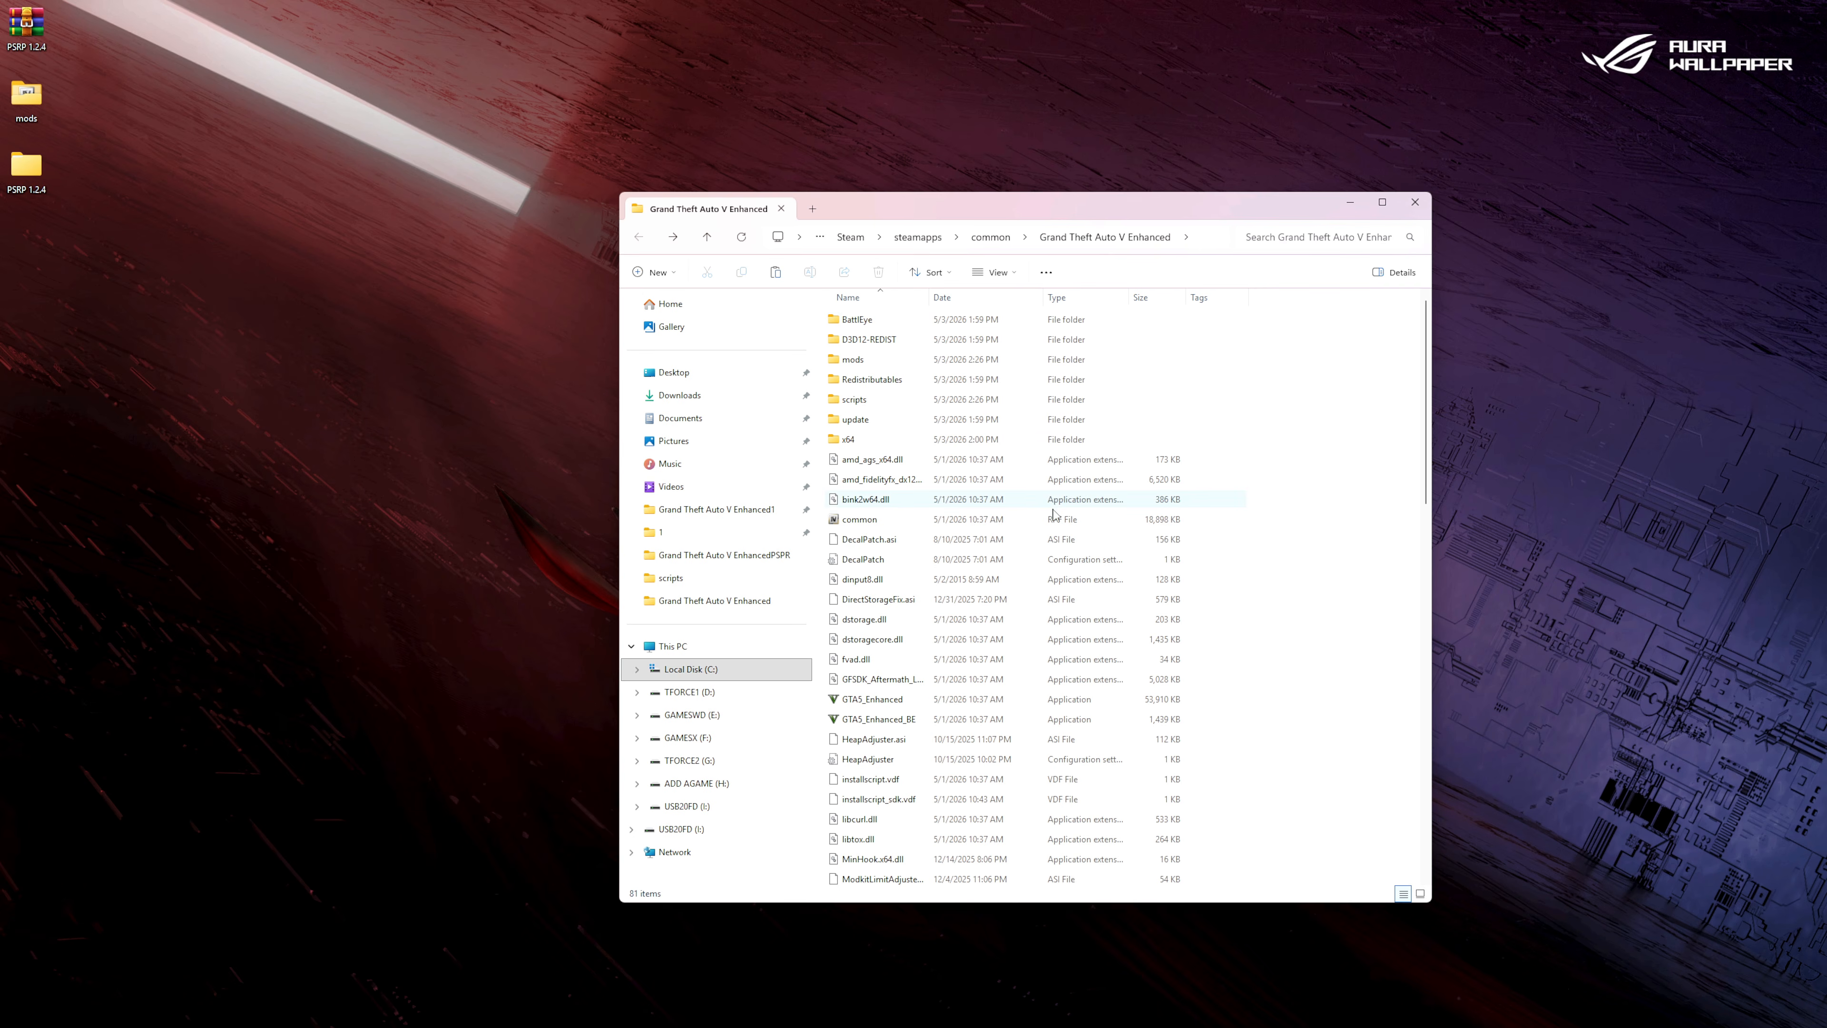
# Open the PART 2 folder in the NEW INSTALL package and move its window clear of the game folder.
pyautogui.moveTo(815, 1025)
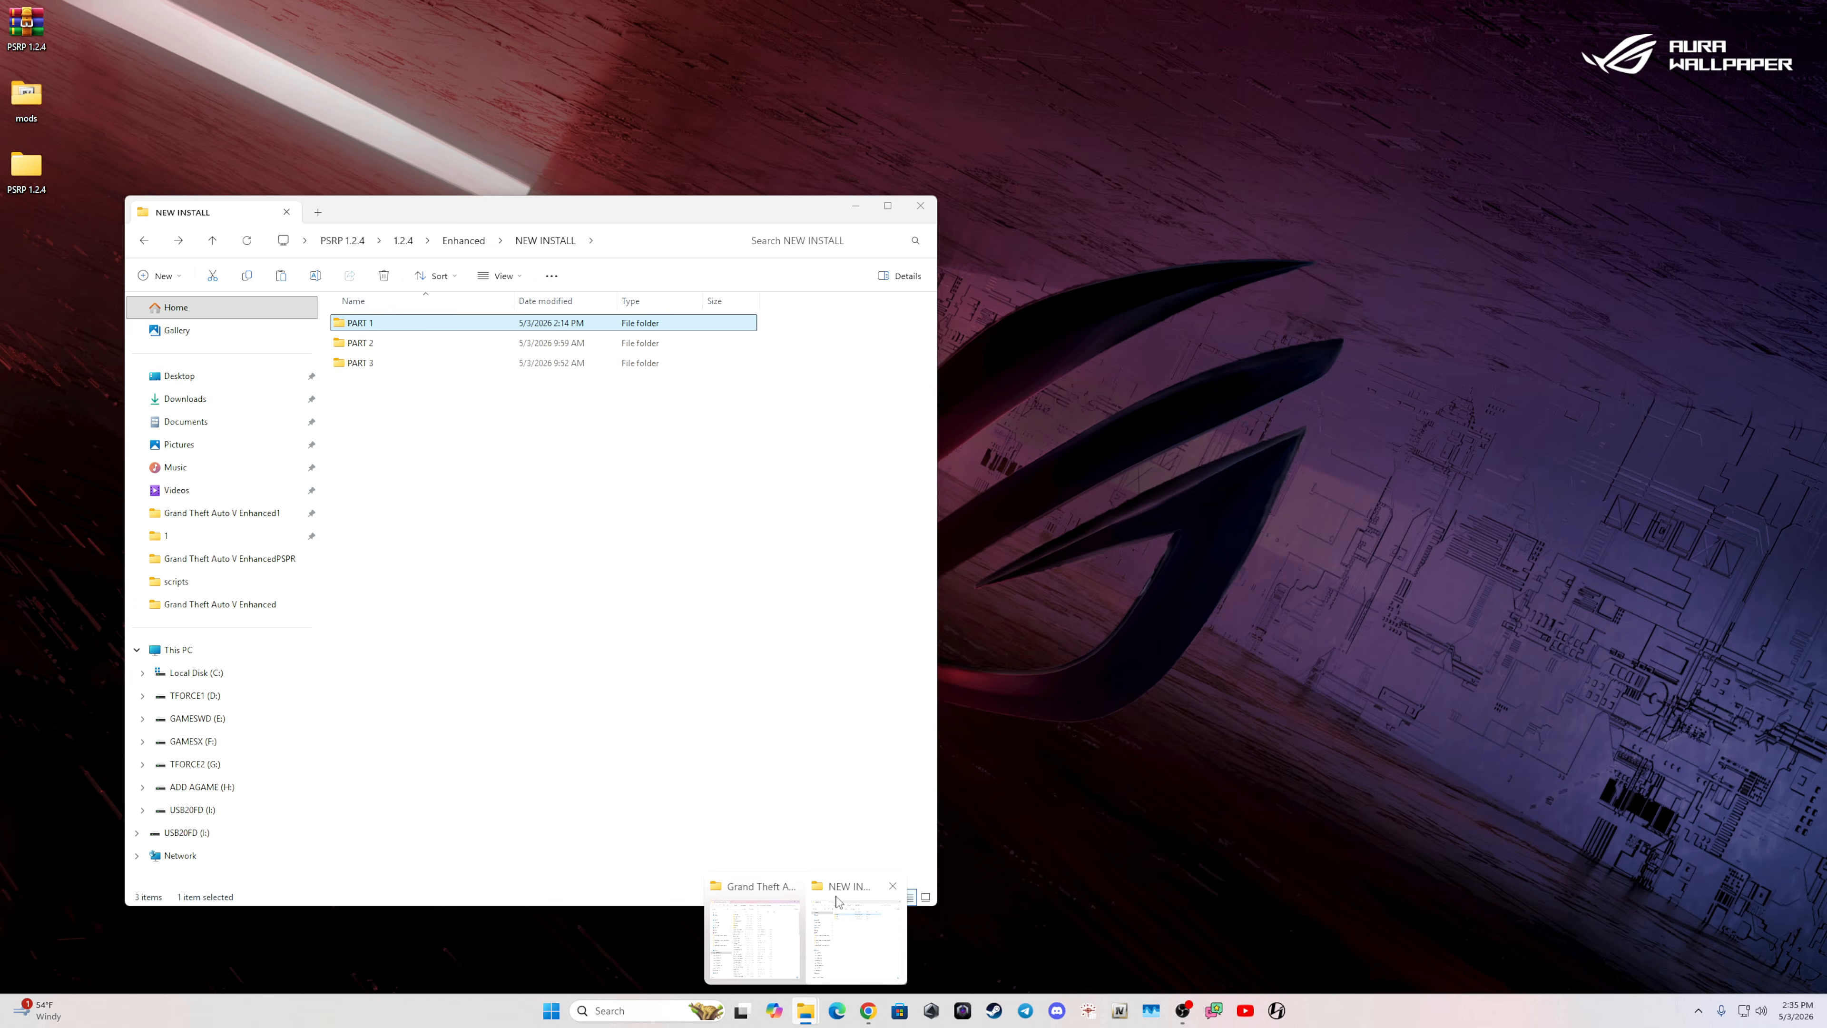
pyautogui.click(835, 936)
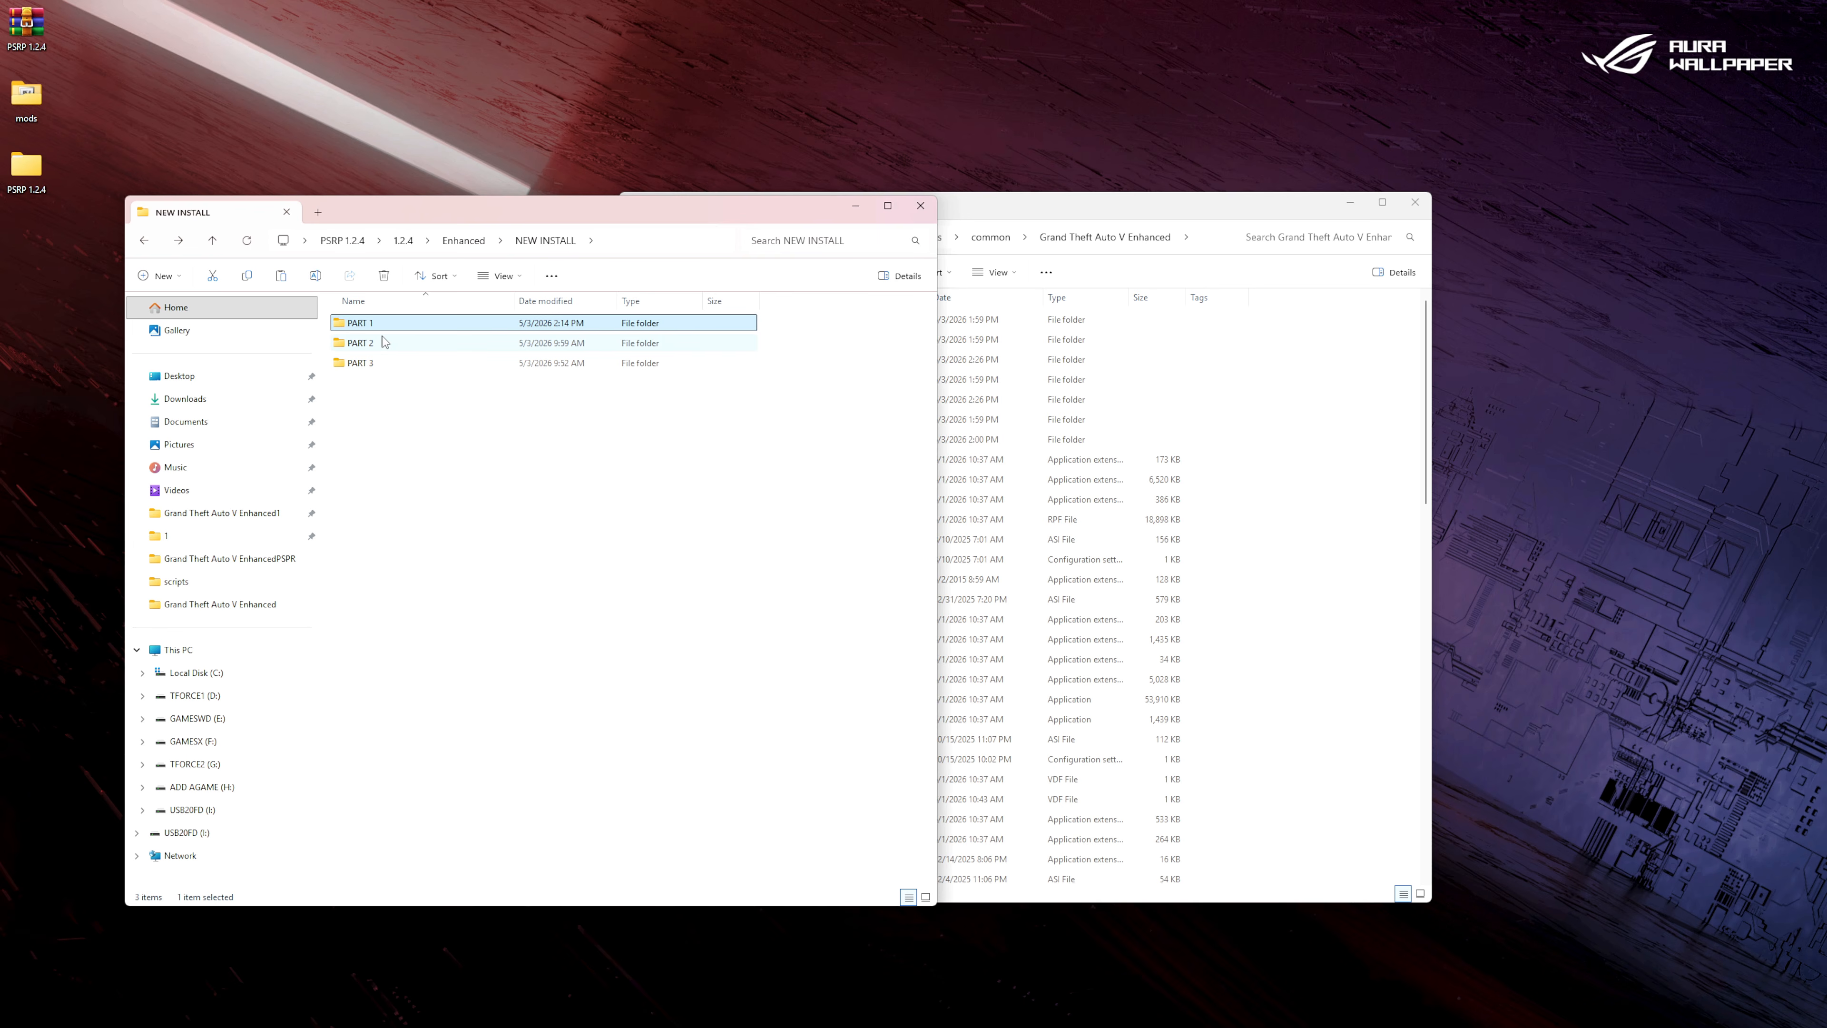
pyautogui.doubleClick(381, 343)
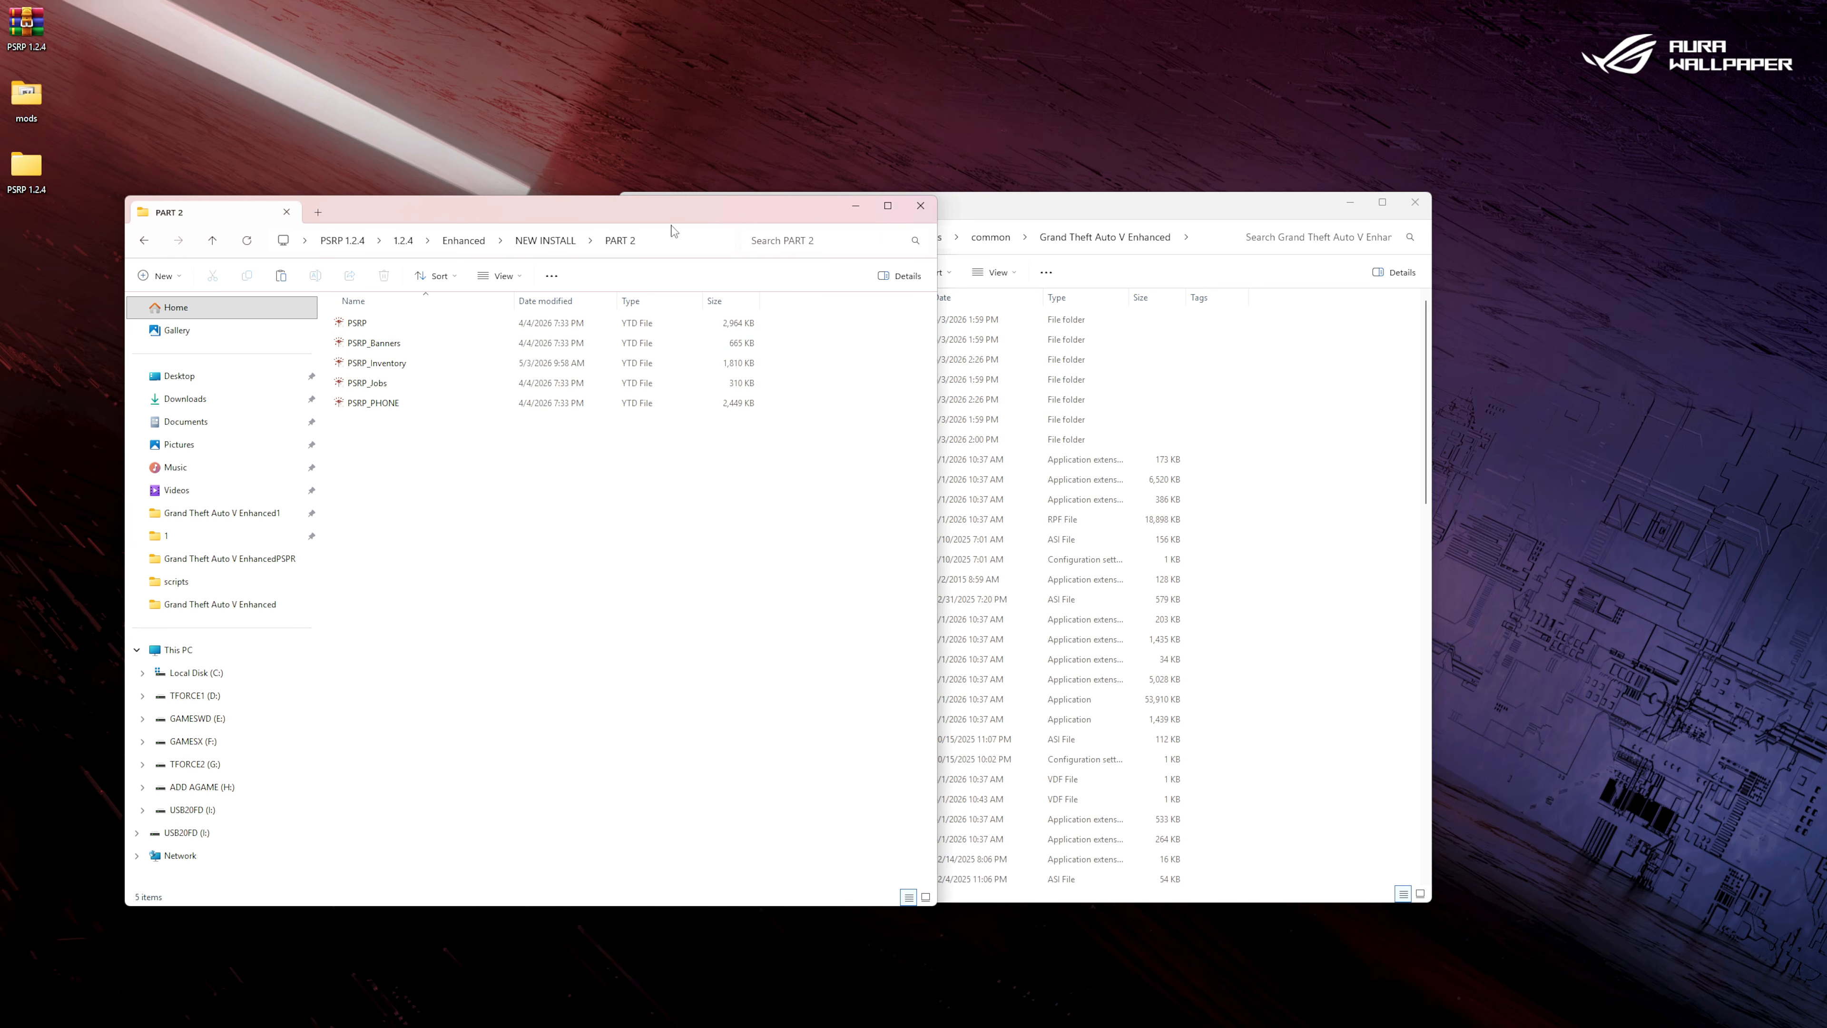
pyautogui.moveTo(671, 230); pyautogui.dragTo(564, 206)
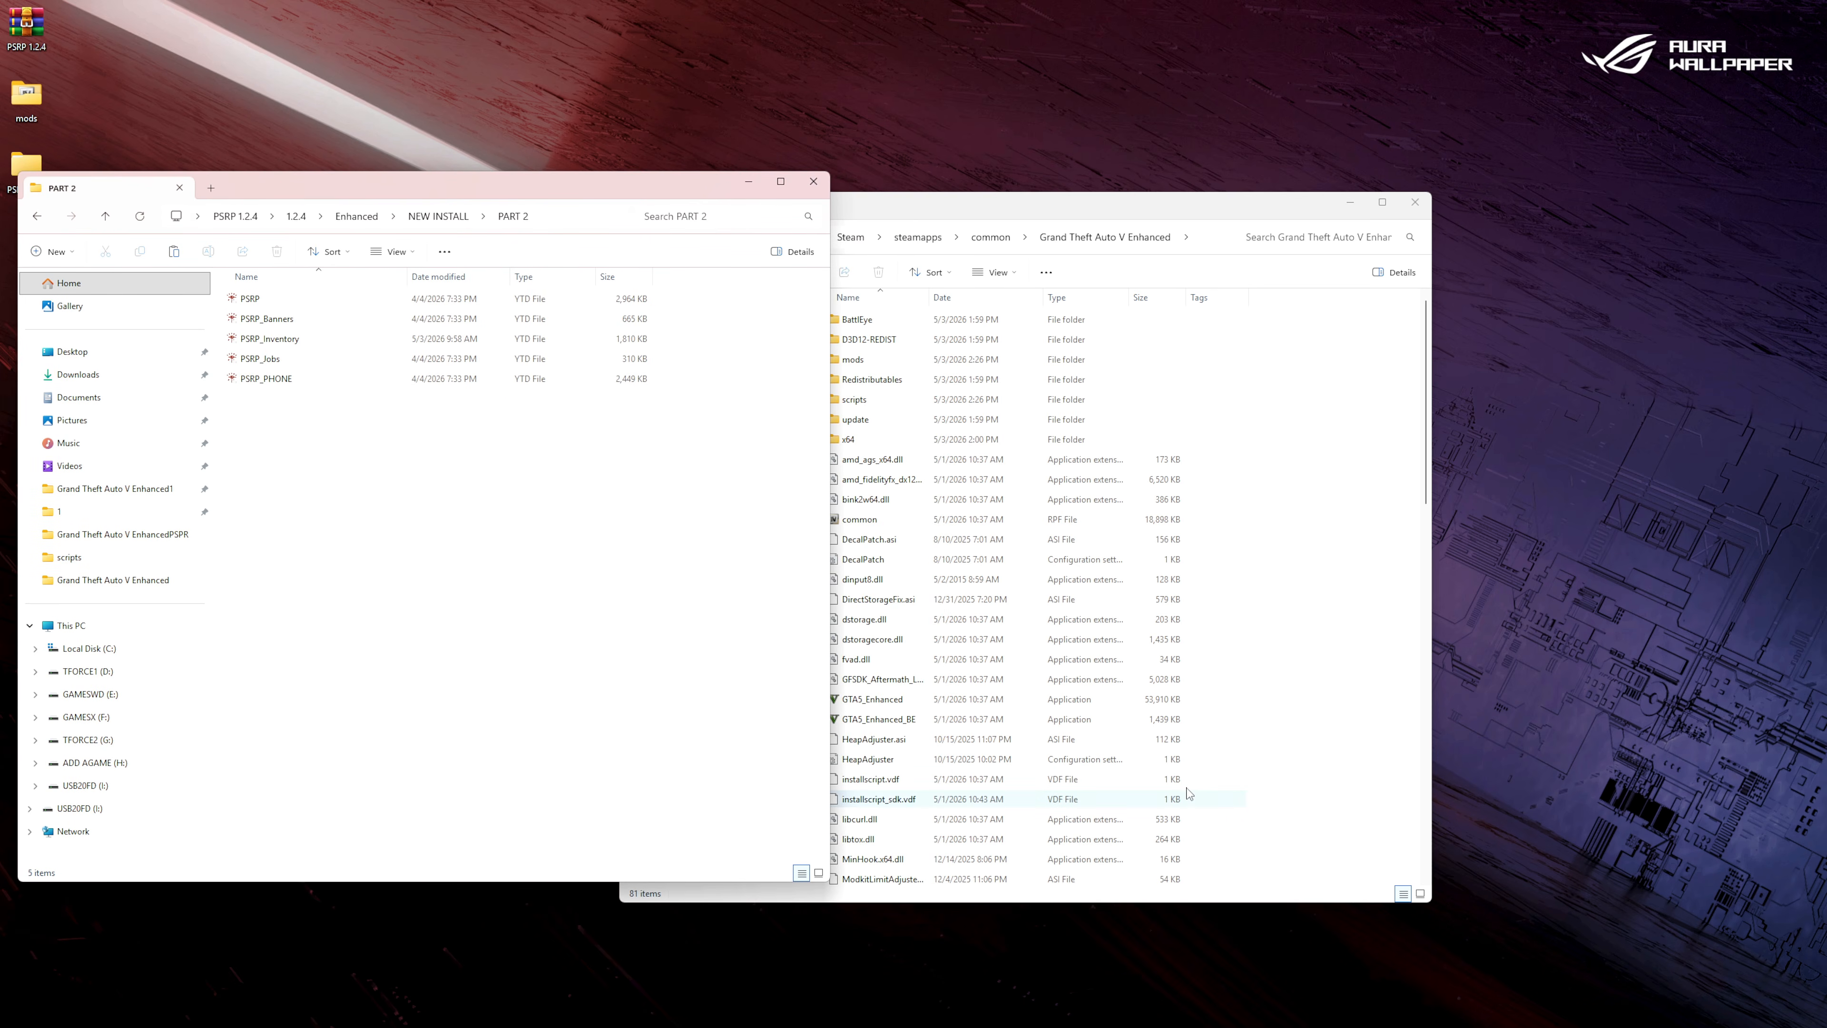
# Switch to CodeWalker's RPF Explorer and open mods\update\update.rpf\x64\data\cdimages\scaleform_generic.rpf.
pyautogui.moveTo(1256, 1022)
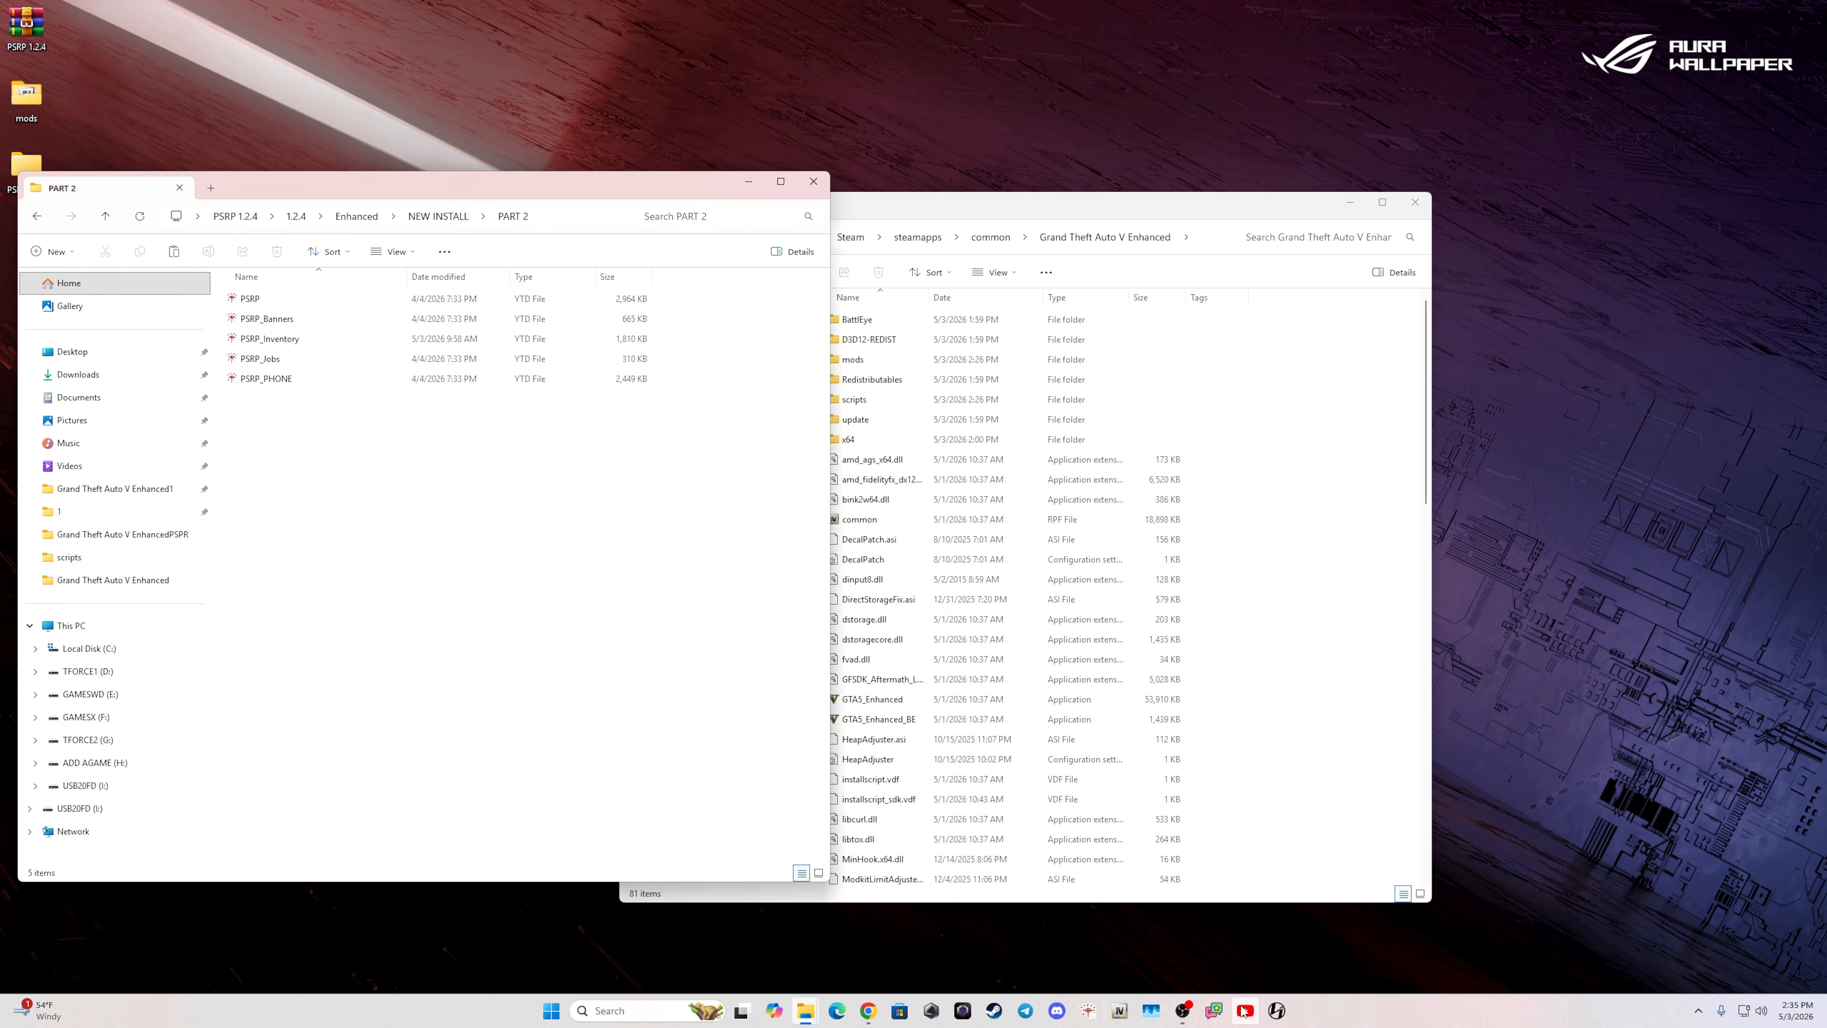
pyautogui.click(1119, 1011)
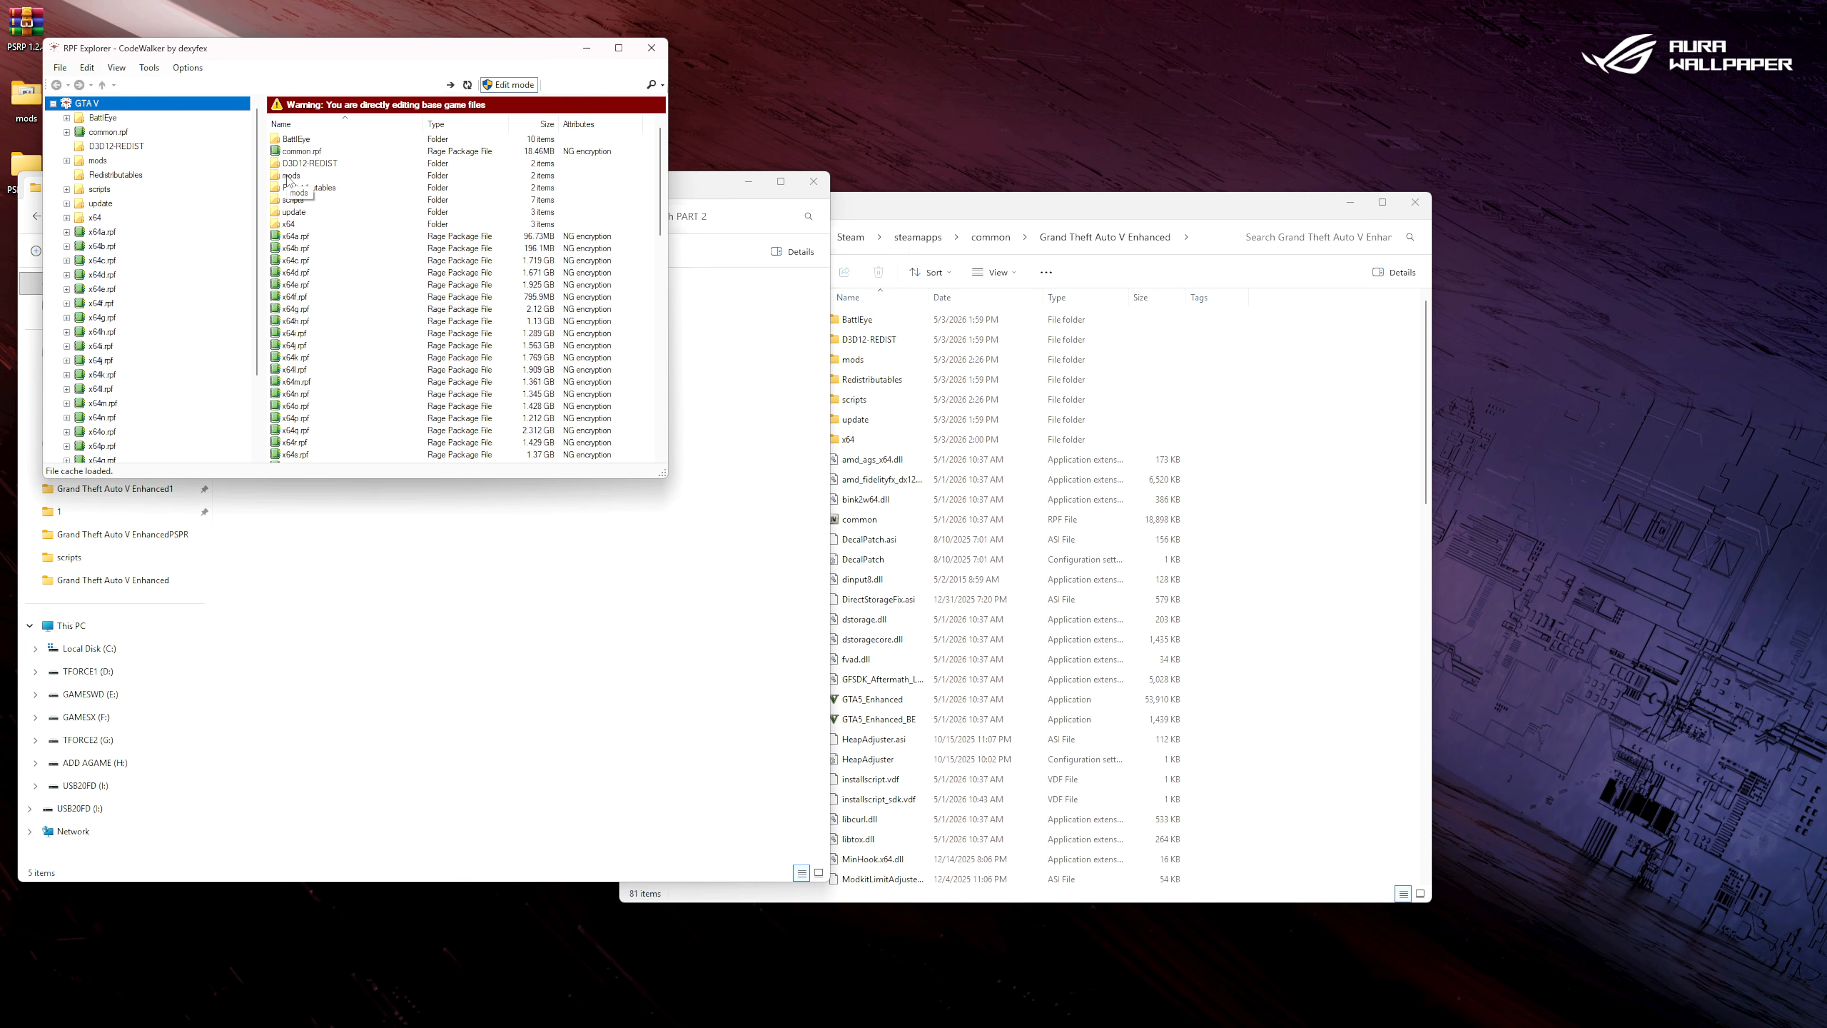
pyautogui.doubleClick(287, 179)
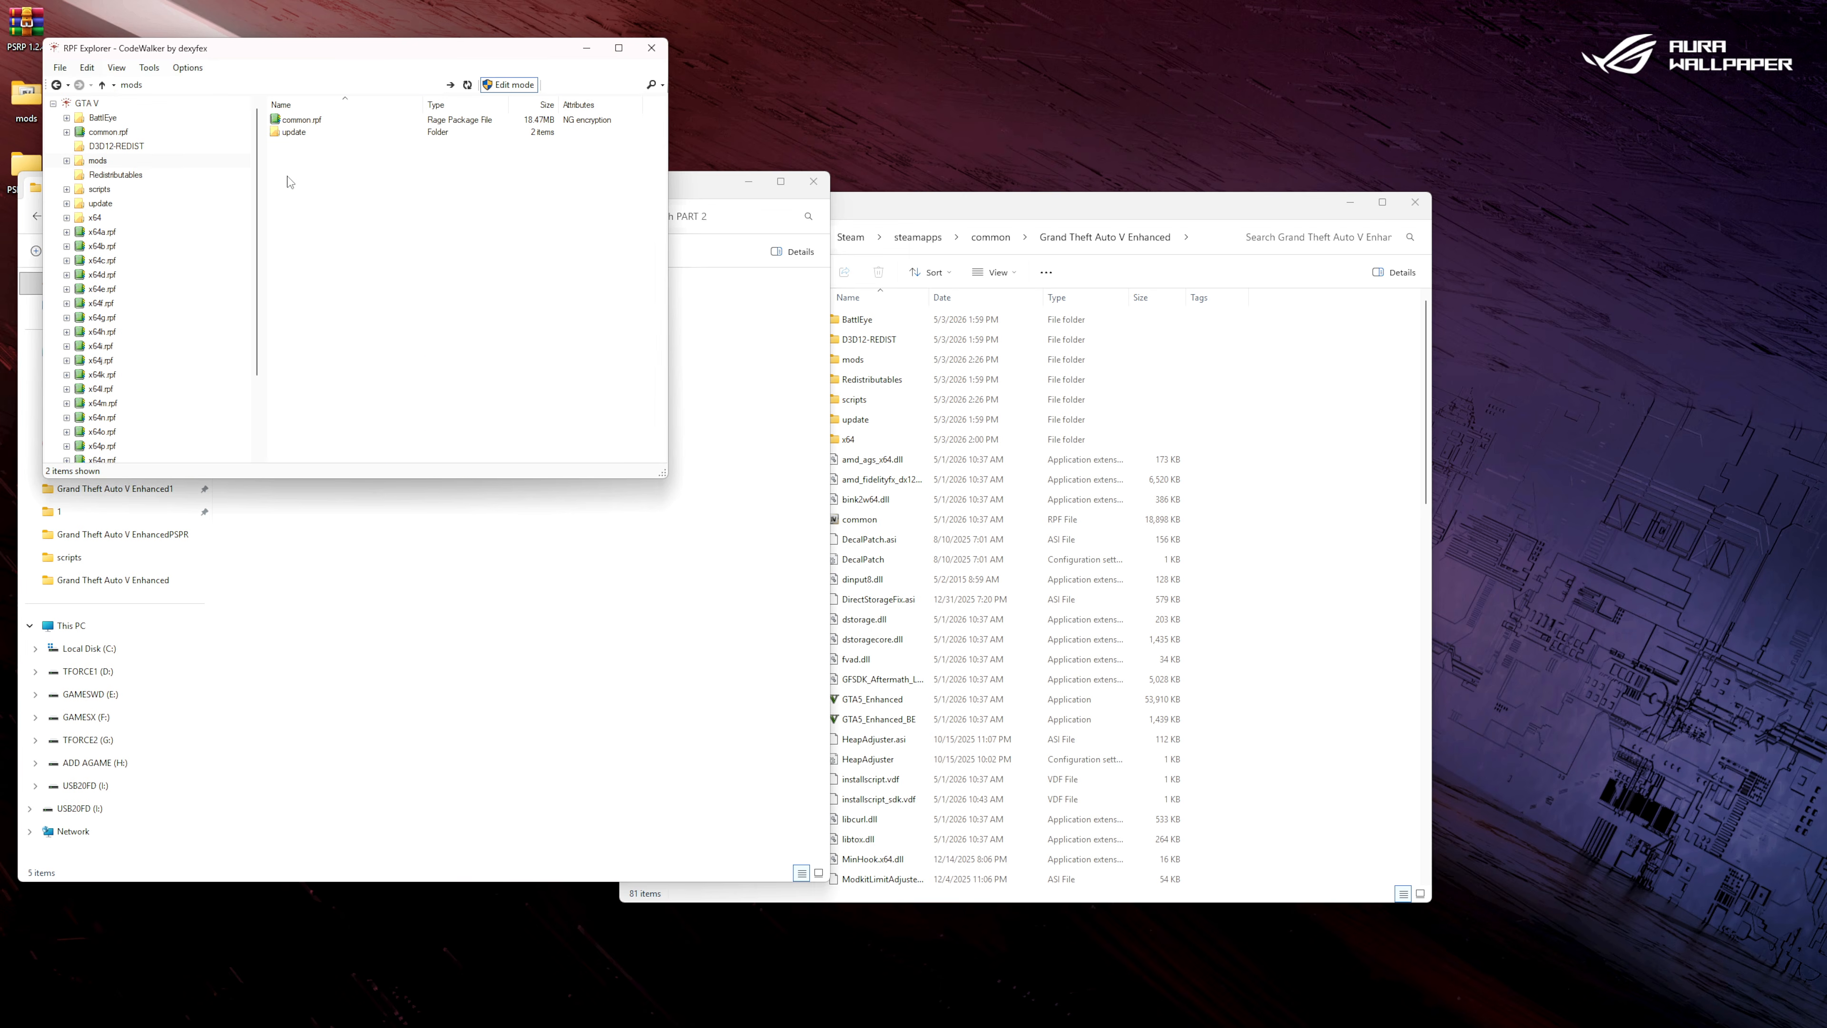
pyautogui.doubleClick(290, 133)
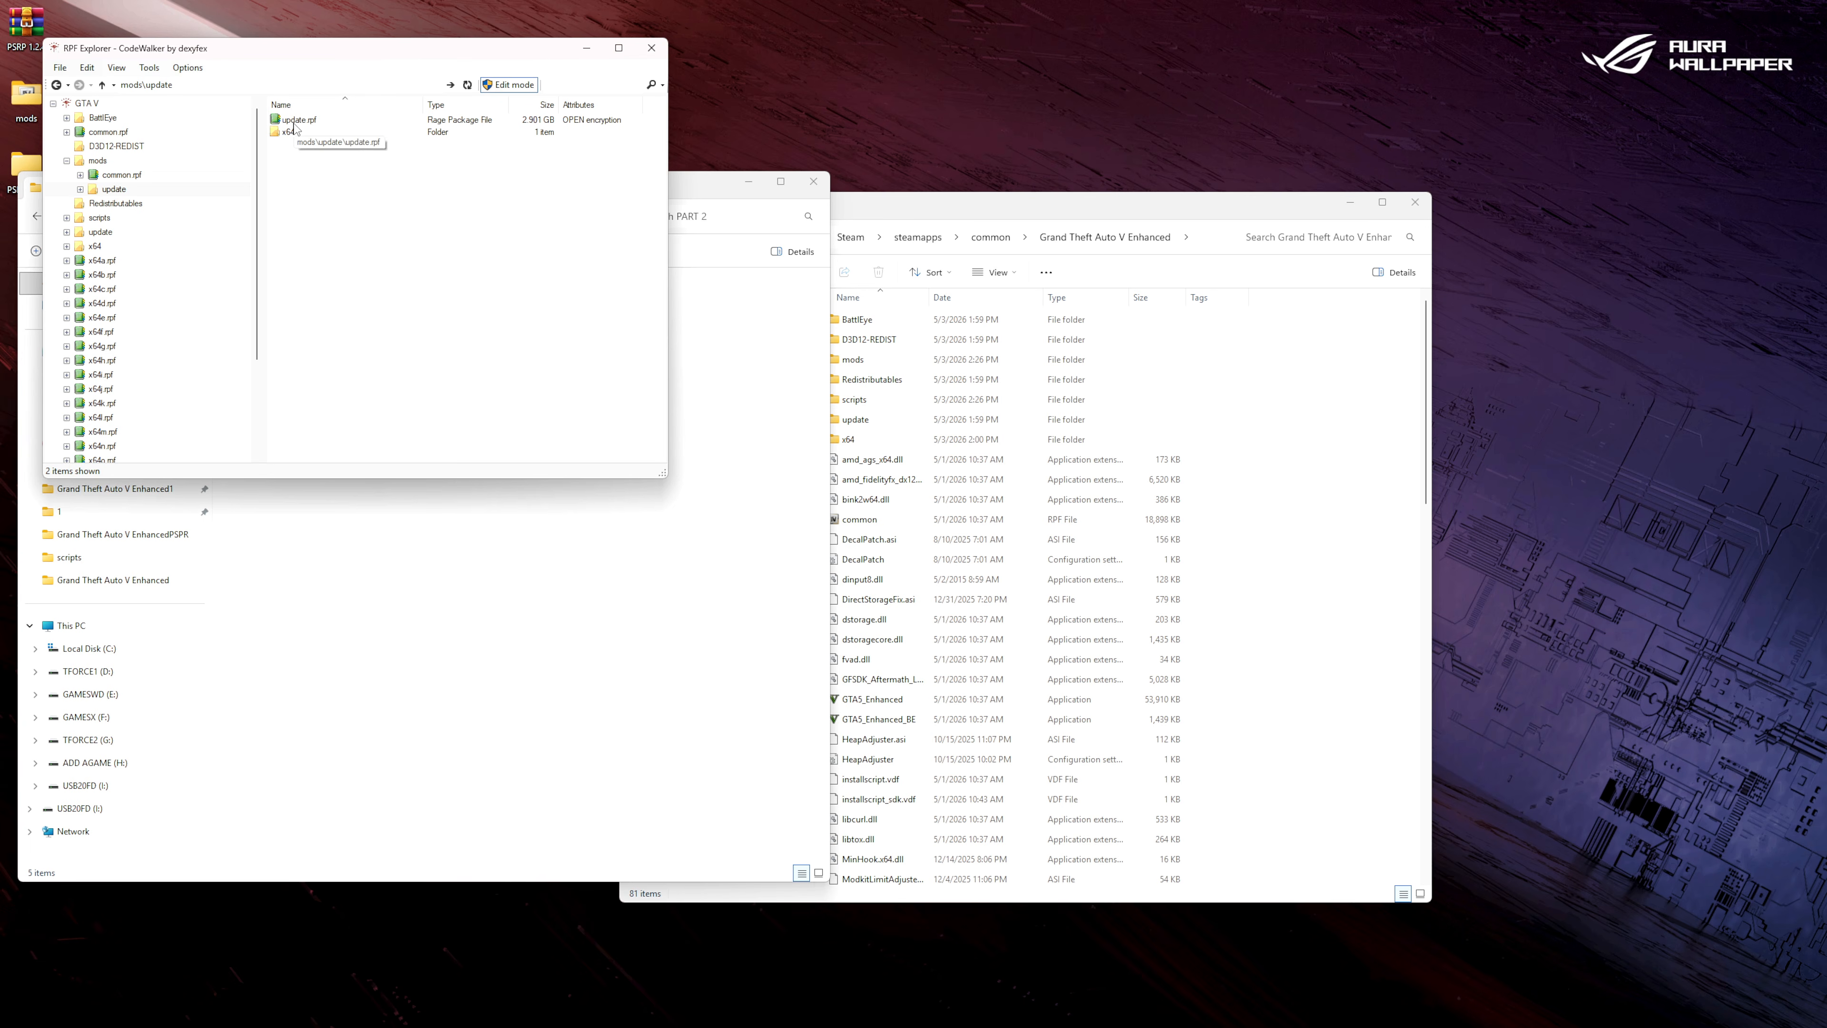
pyautogui.doubleClick(294, 121)
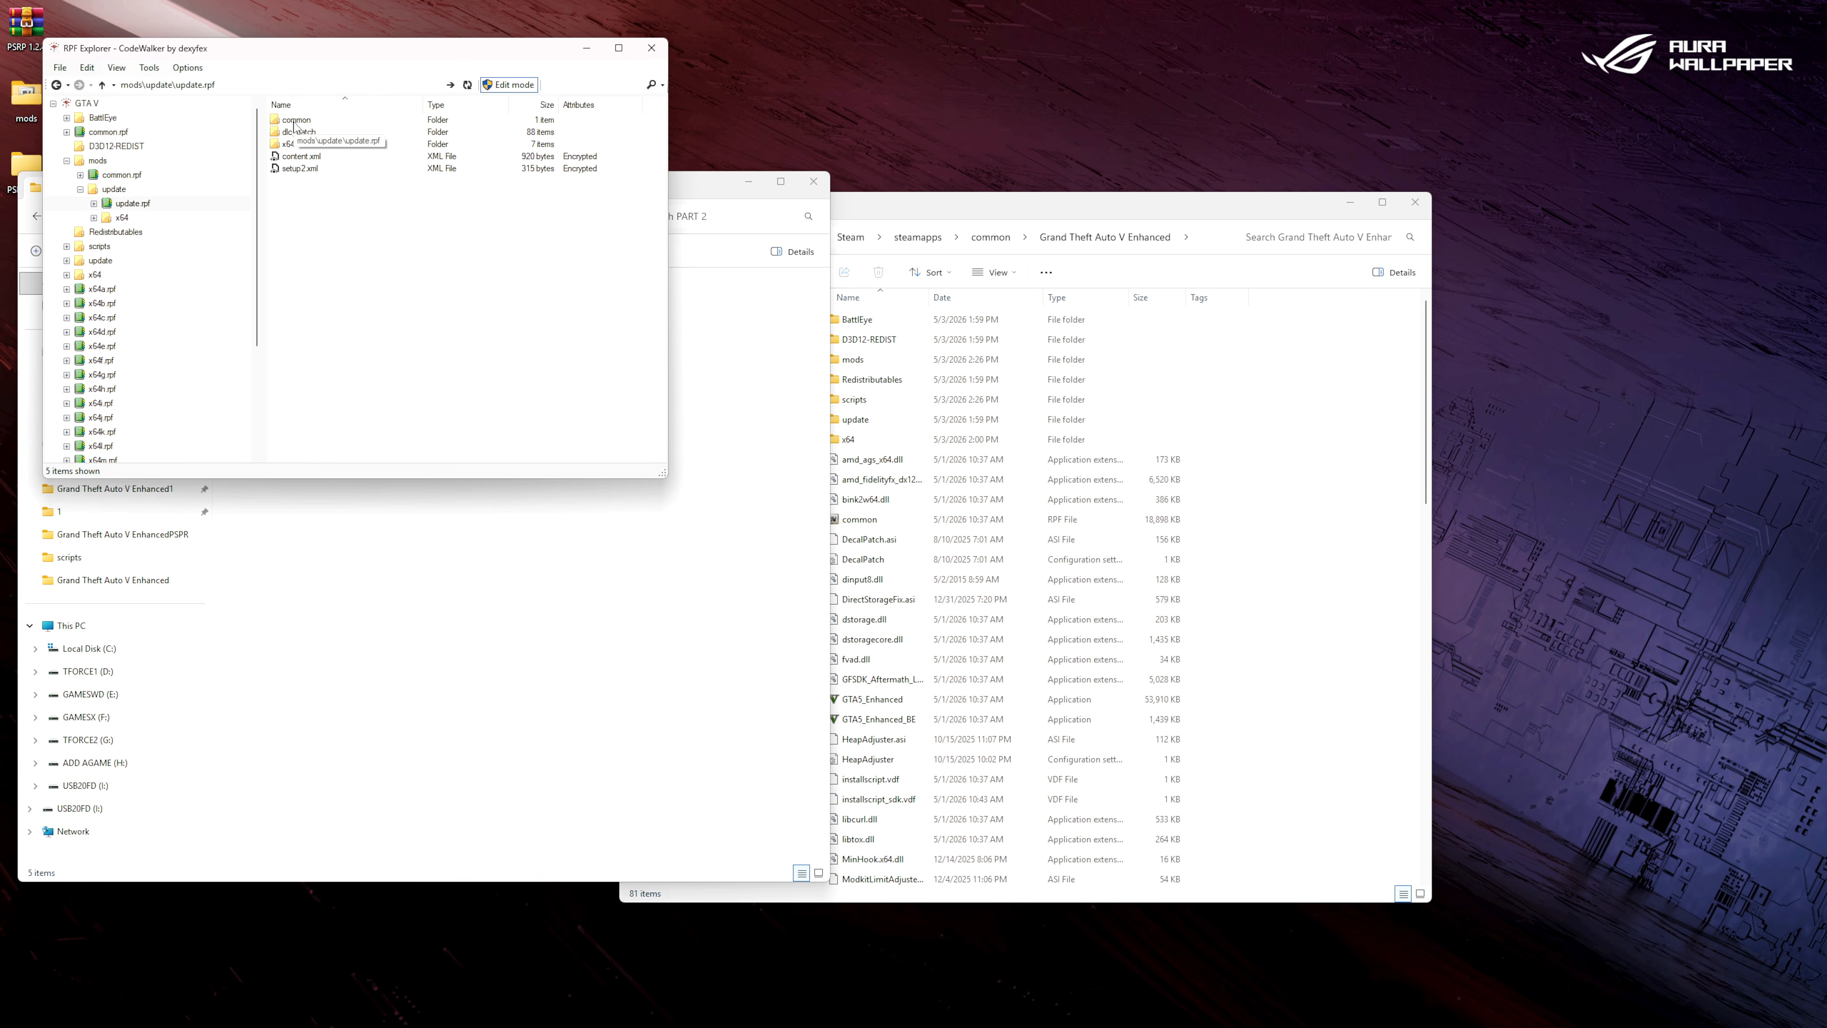
pyautogui.doubleClick(291, 144)
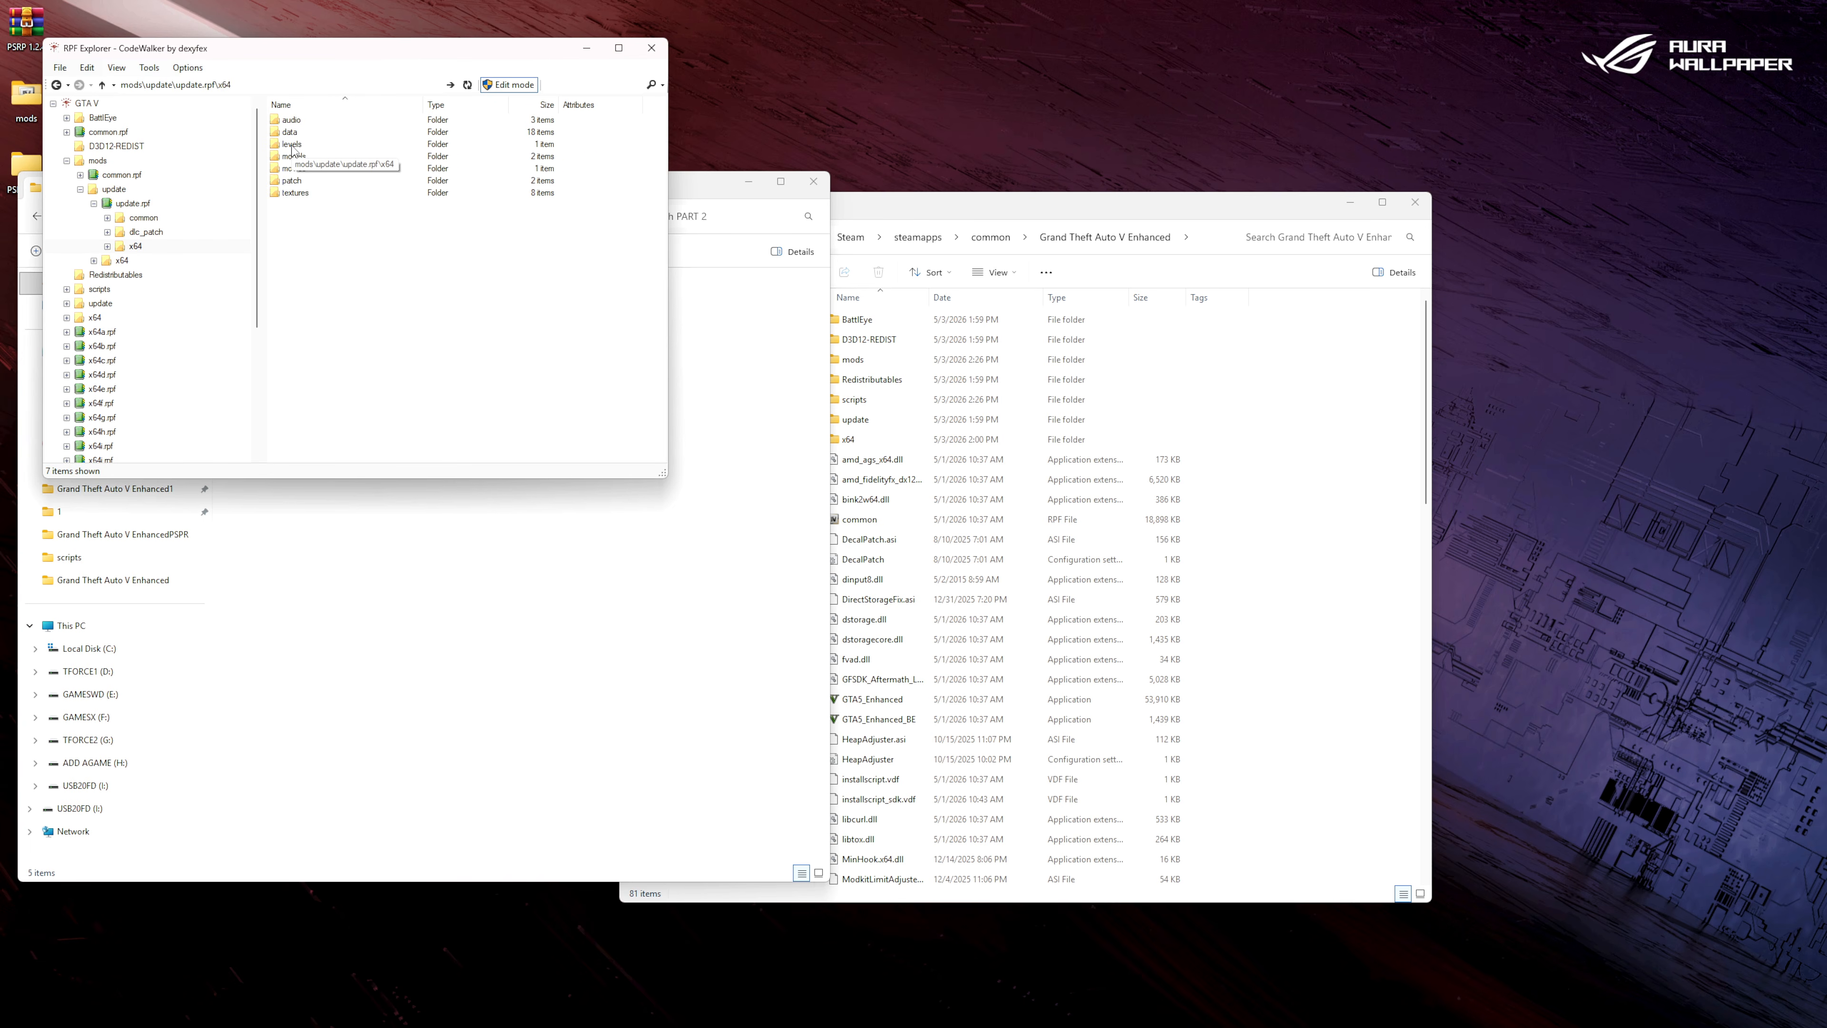
pyautogui.doubleClick(291, 132)
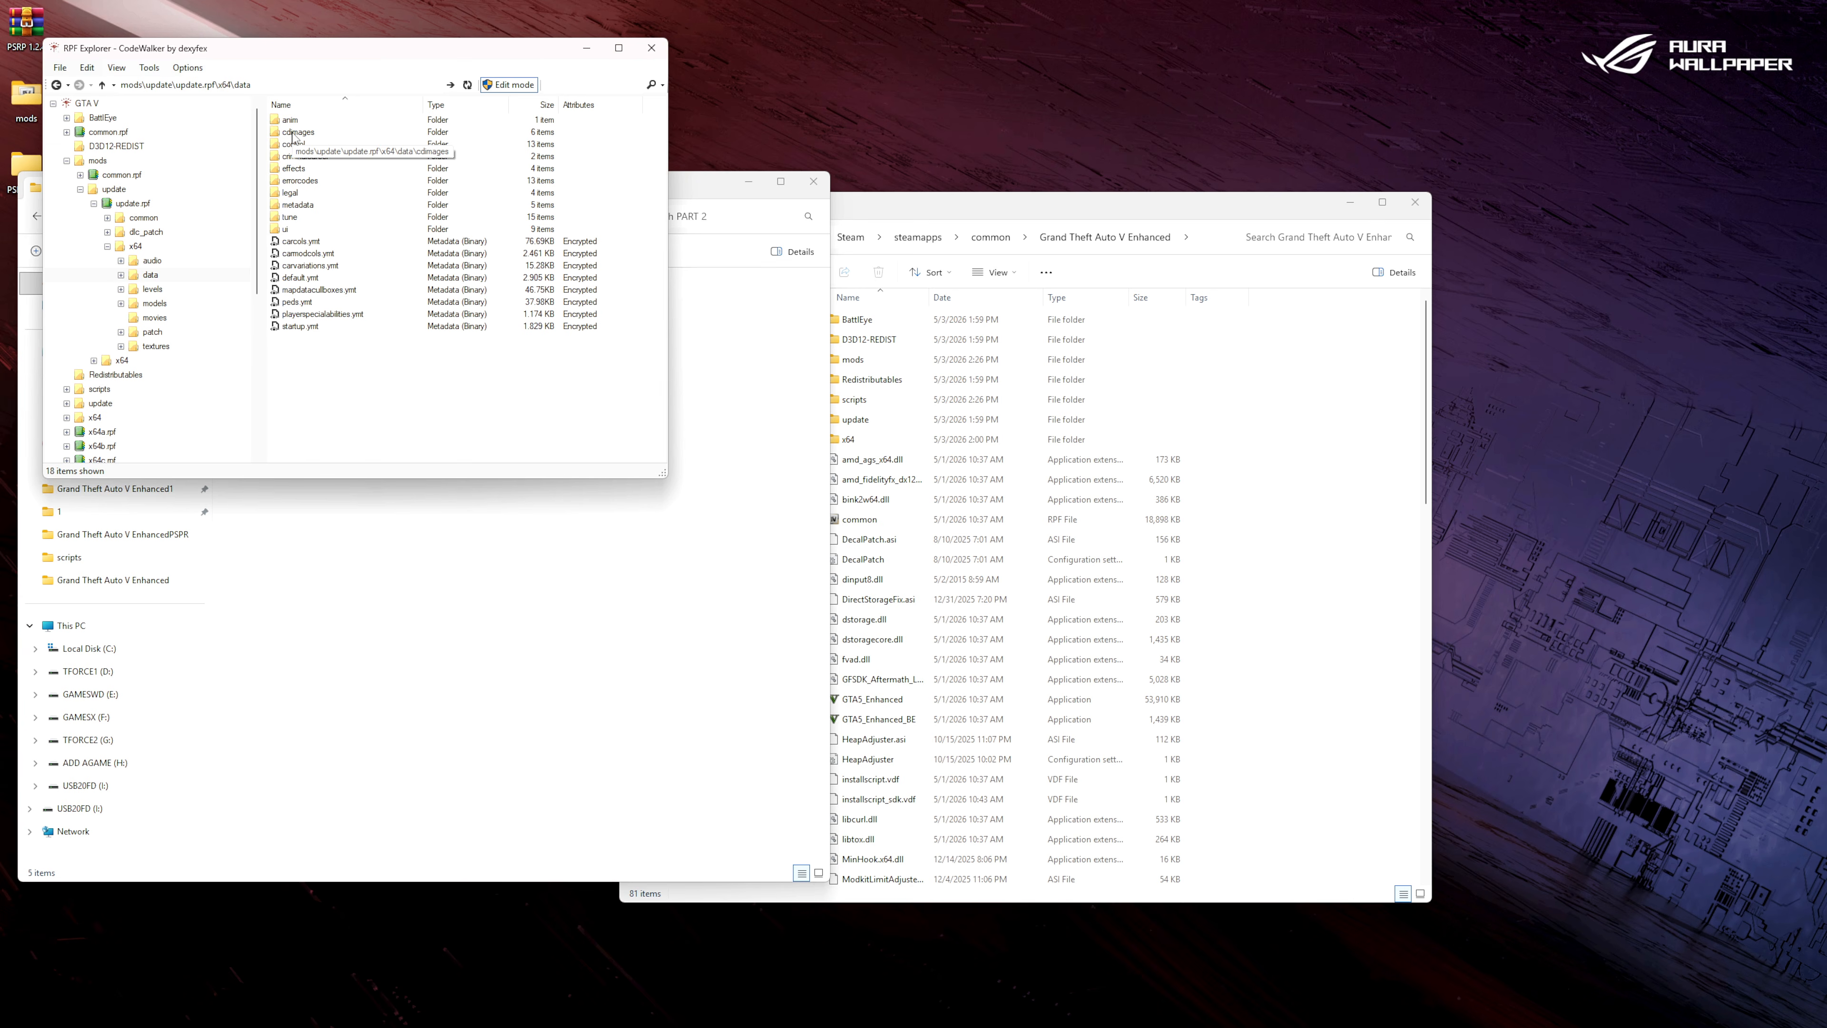
pyautogui.doubleClick(293, 132)
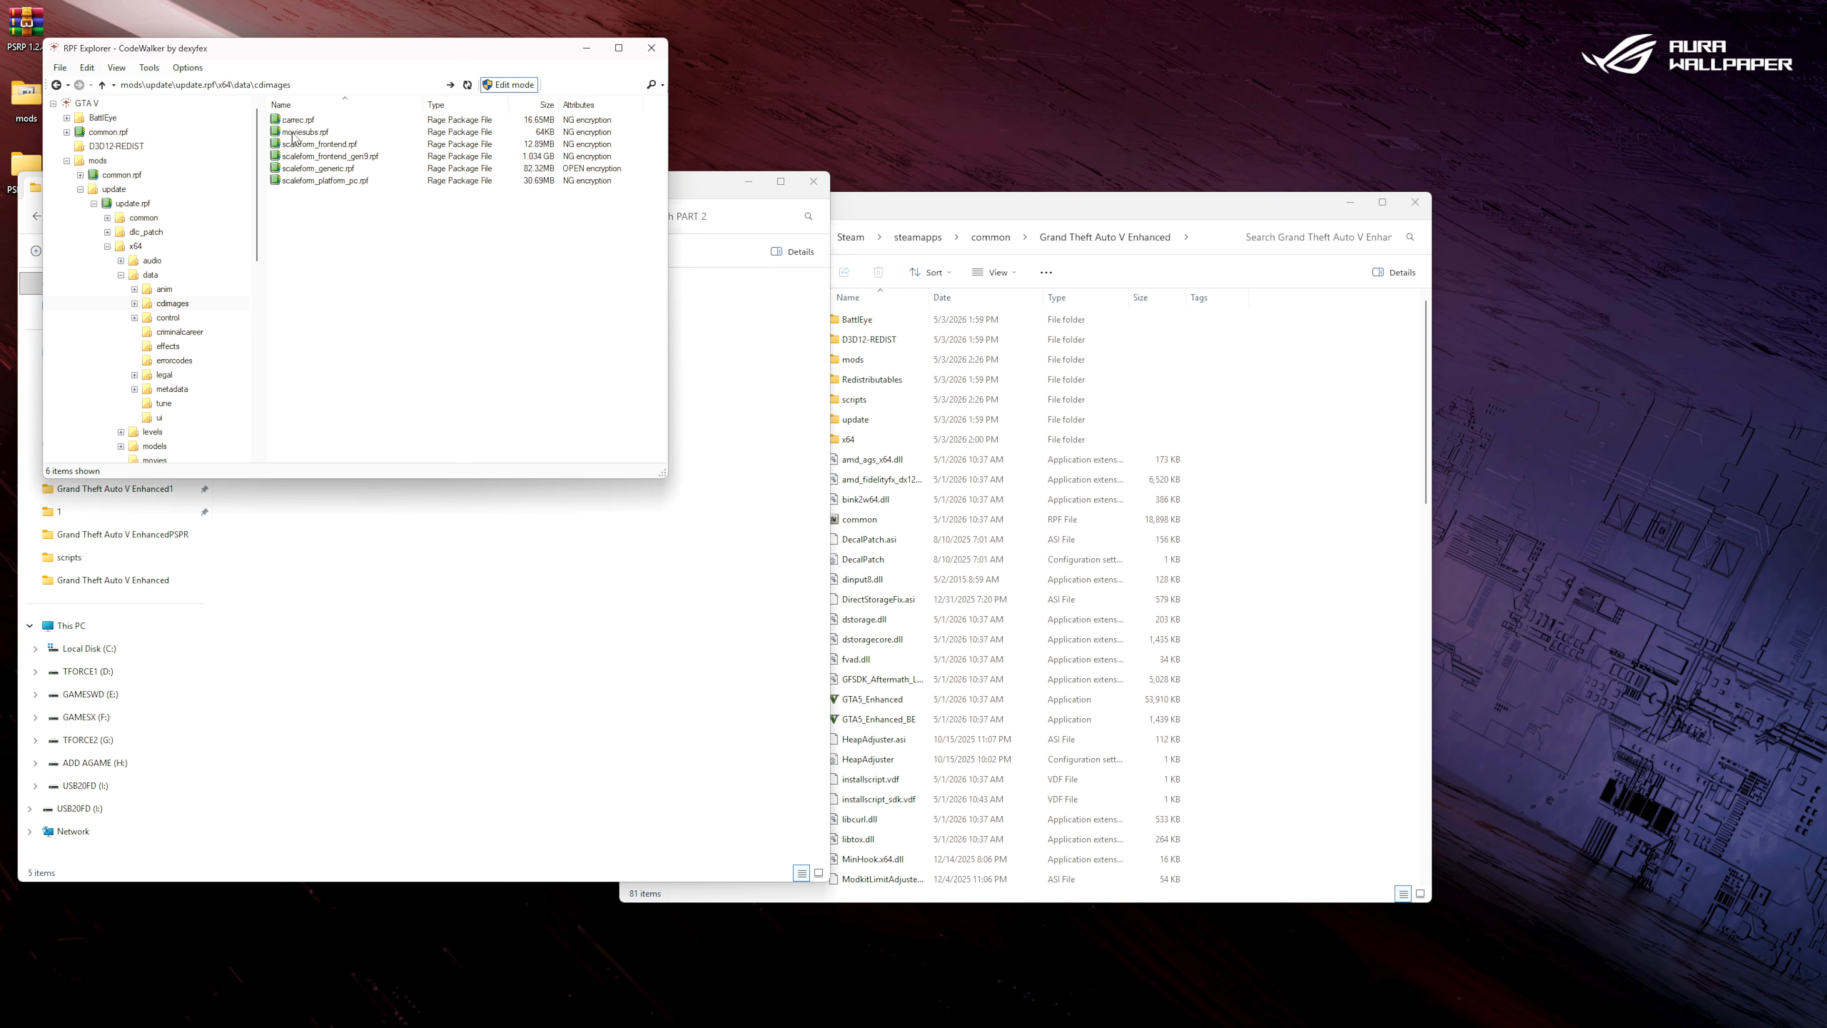
pyautogui.doubleClick(298, 170)
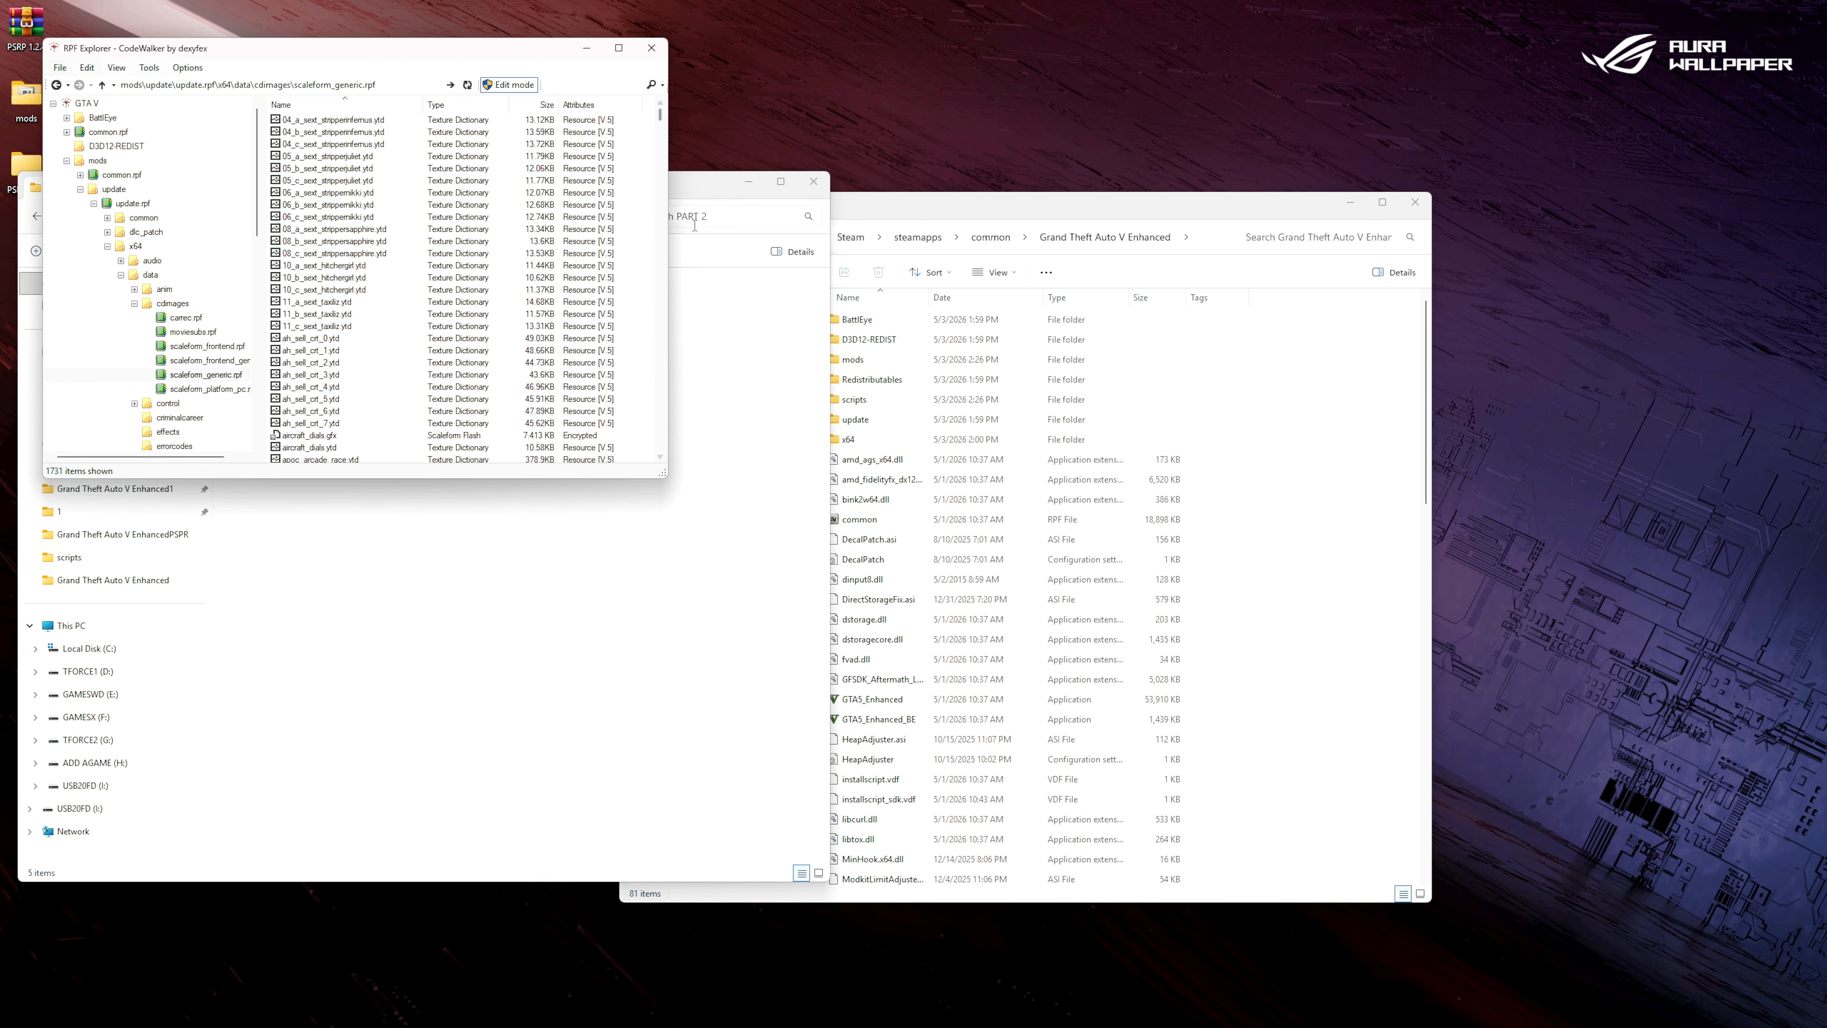
# Add all five PSRP texture files from the PART 2 folder to scaleform_generic.rpf and close the RPF Explorer.
pyautogui.click(702, 194)
pyautogui.moveTo(323, 204); pyautogui.dragTo(1013, 282)
pyautogui.moveTo(1008, 509); pyautogui.dragTo(962, 389)
pyautogui.moveTo(963, 389); pyautogui.dragTo(636, 359)
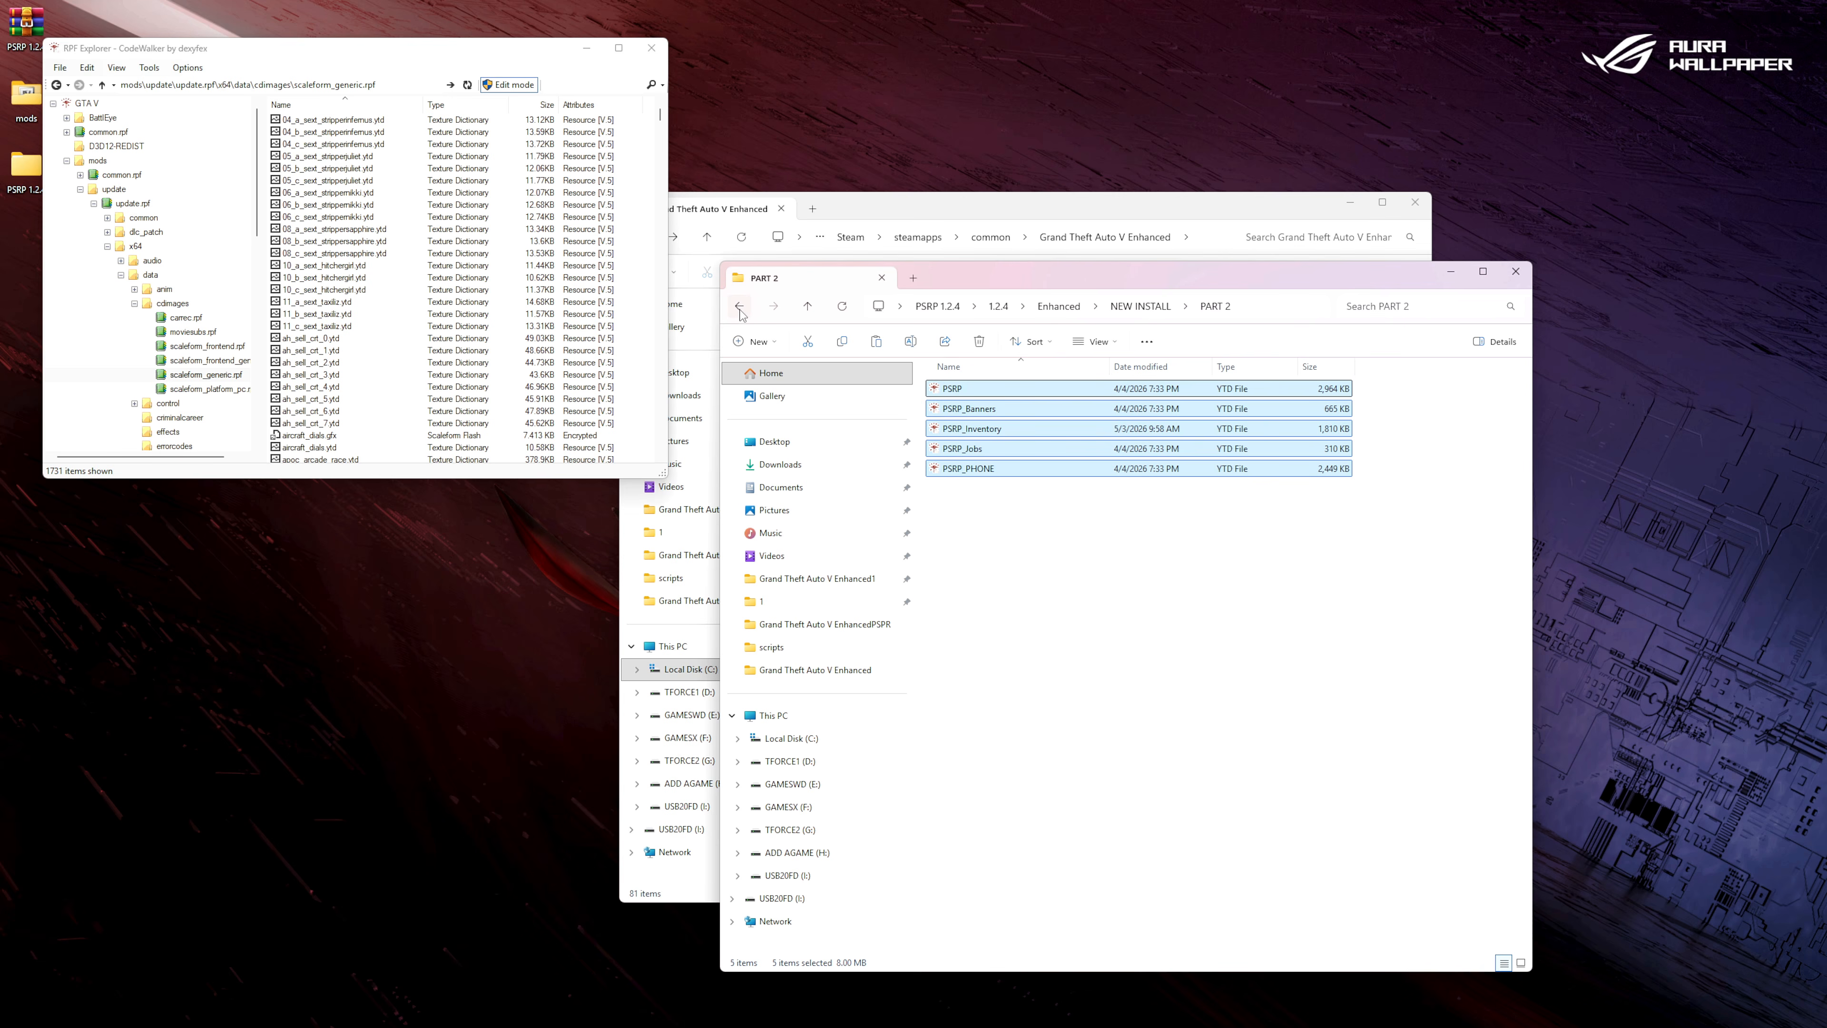
pyautogui.click(659, 53)
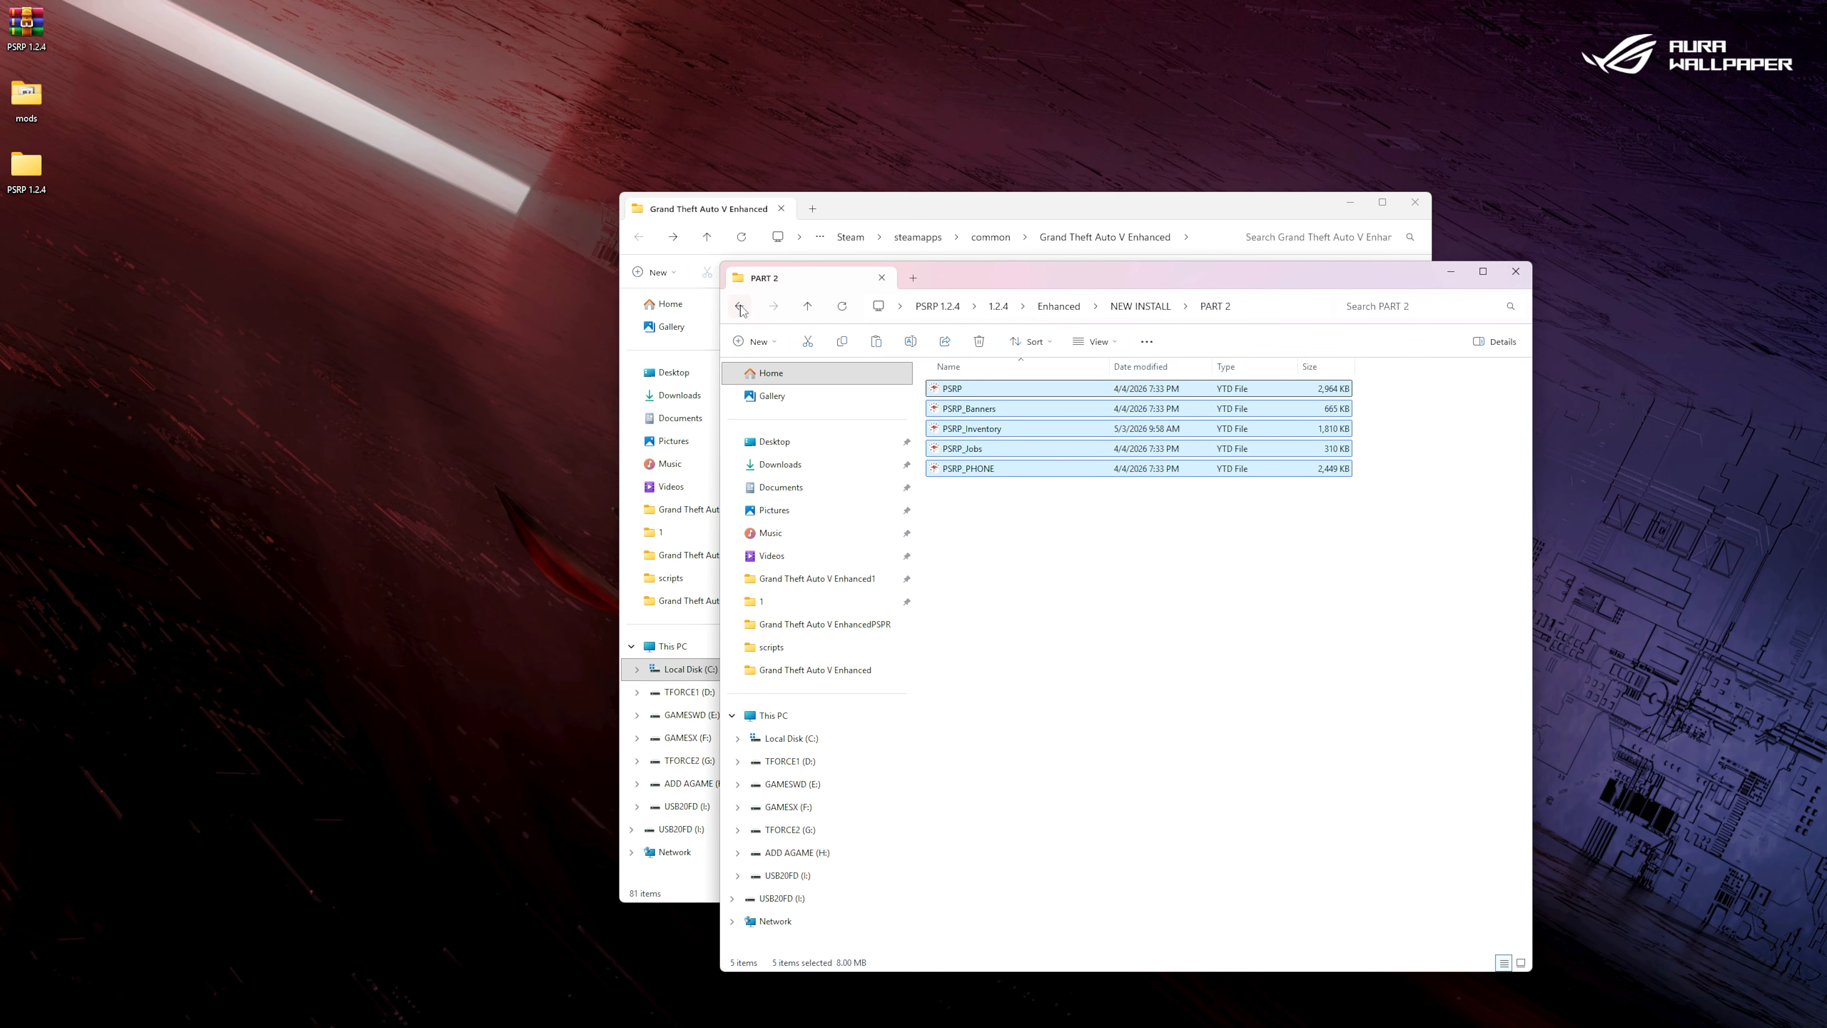
# Open the PART 3 folder in the NEW INSTALL package and move its window beside the game folder.
pyautogui.click(737, 308)
pyautogui.click(736, 308)
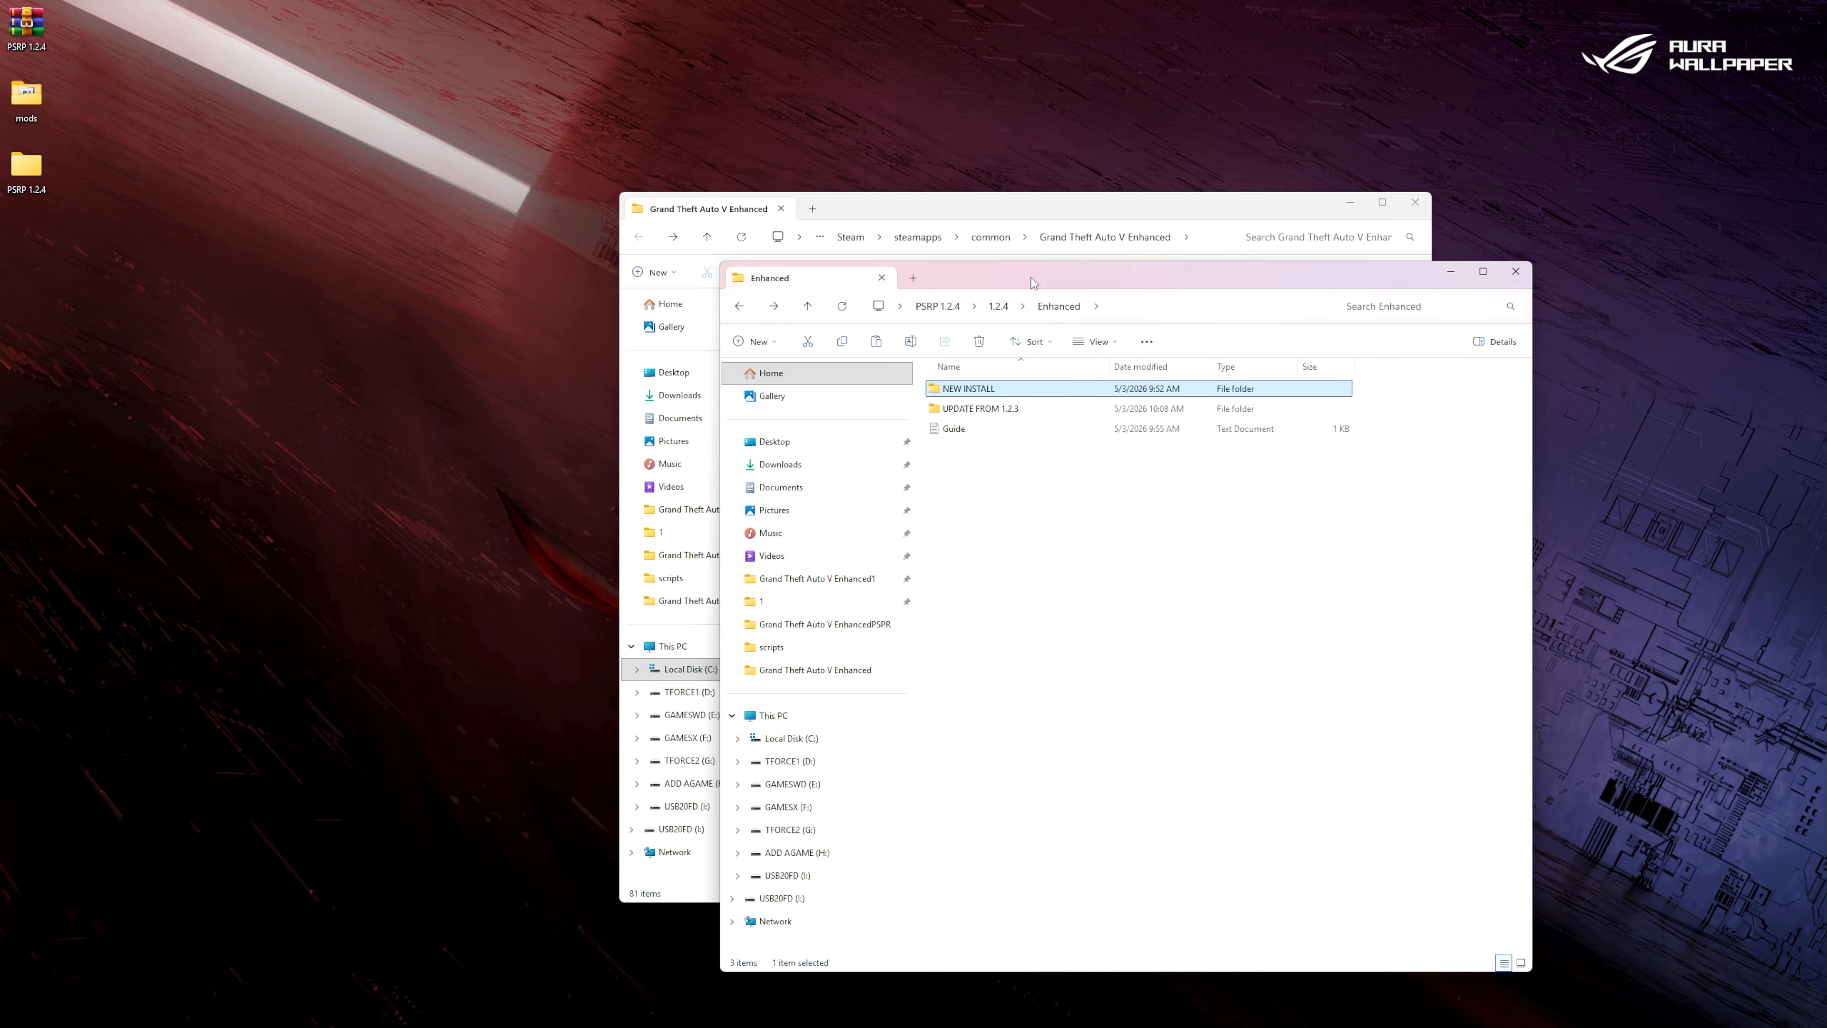
pyautogui.doubleClick(991, 389)
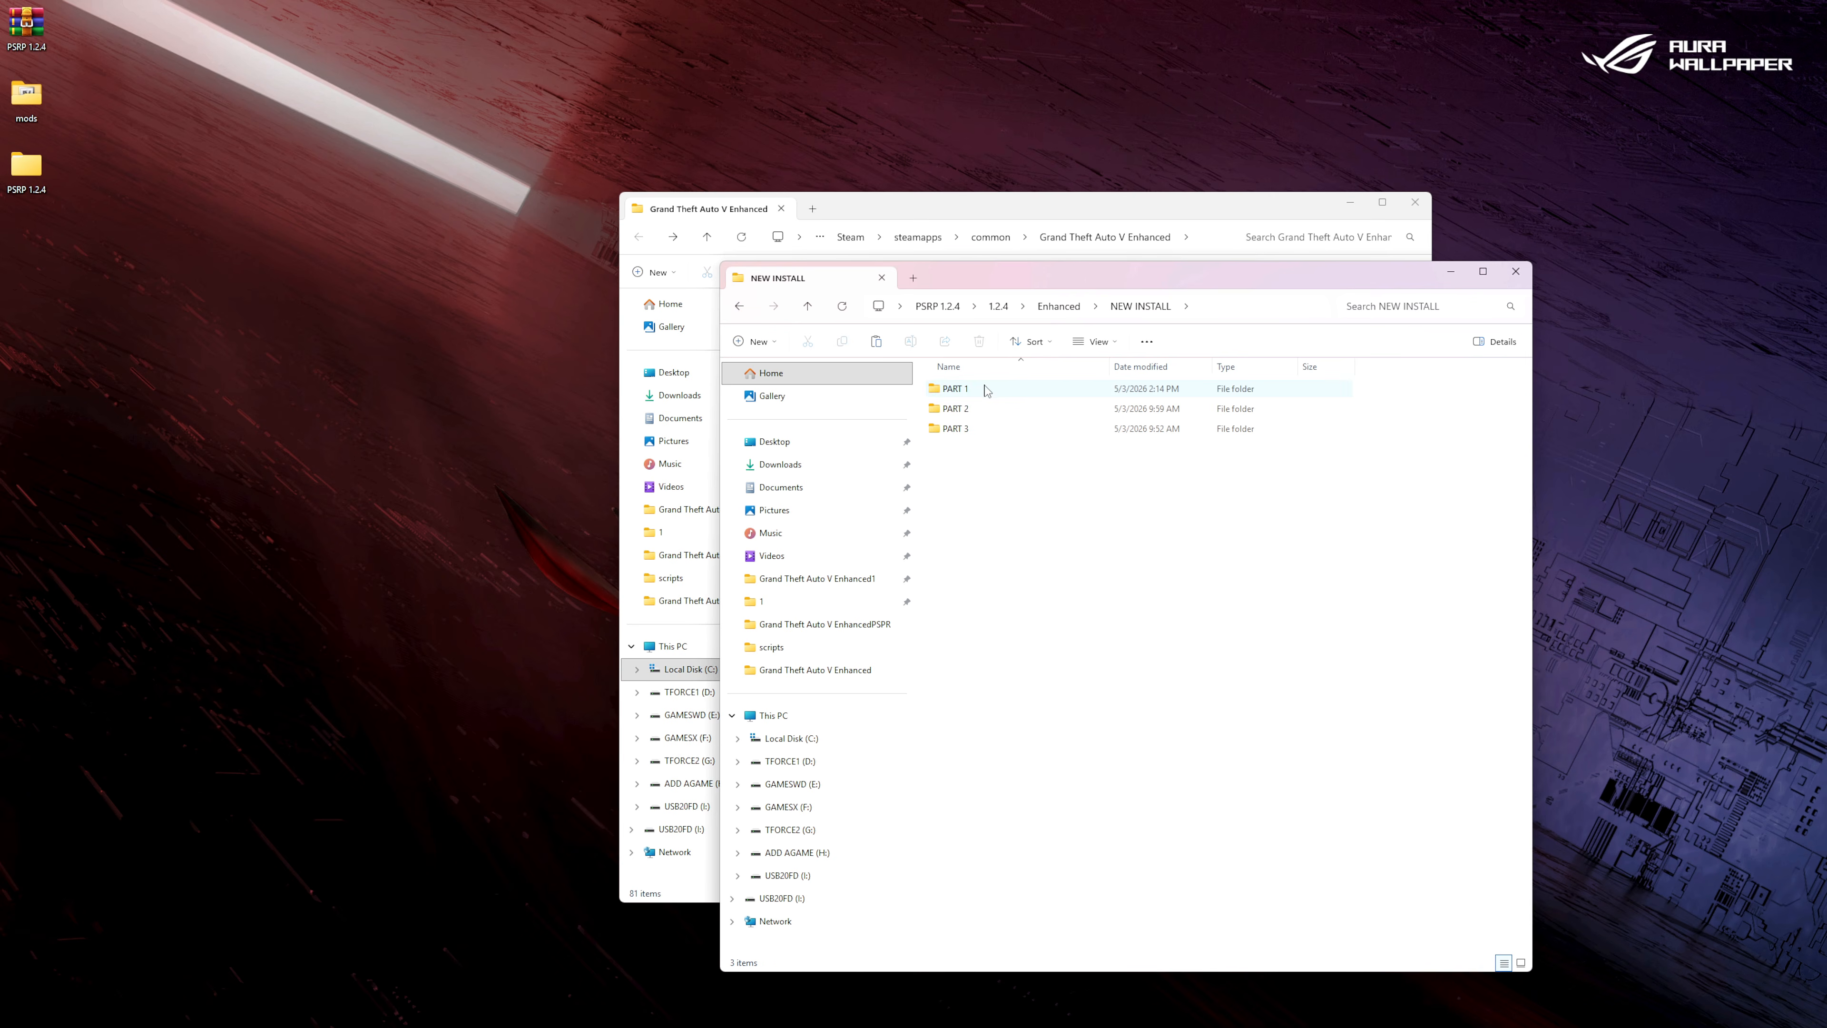
pyautogui.doubleClick(957, 429)
pyautogui.moveTo(1083, 282); pyautogui.dragTo(377, 211)
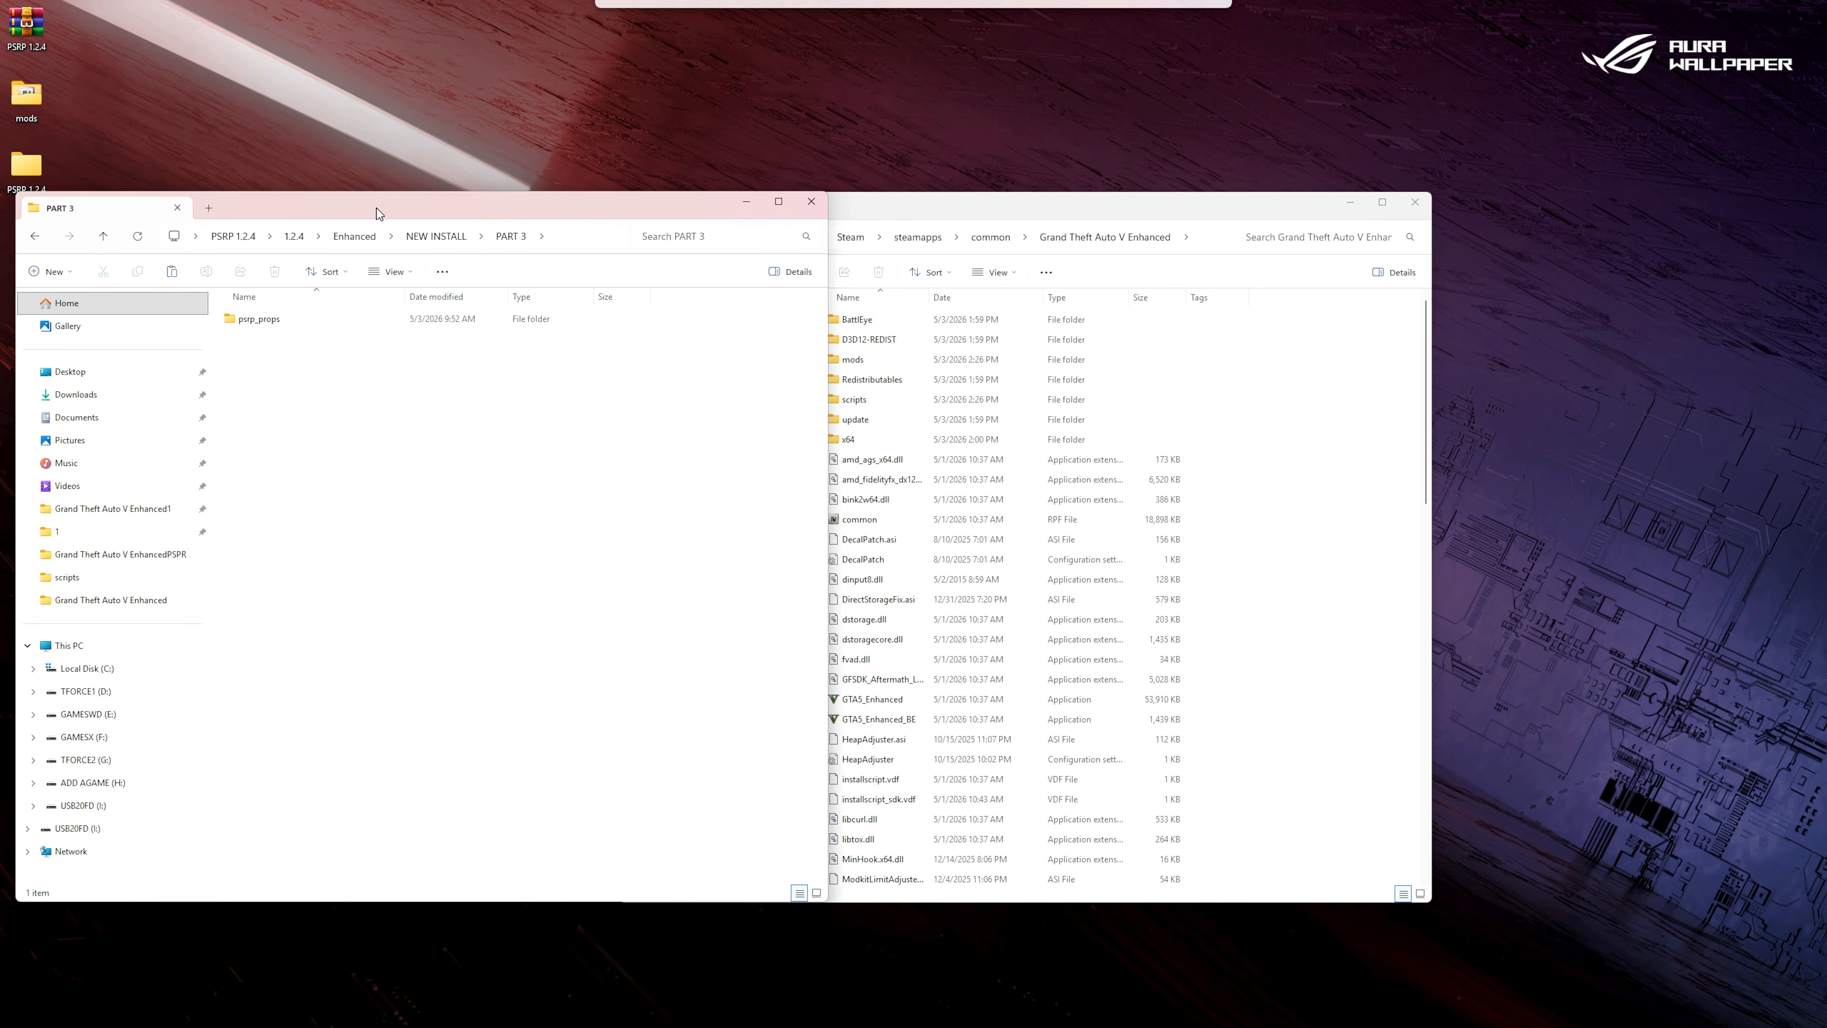
# Select the psrp_props folder and open mods\update\x64\dlcpacks in the game folder.
pyautogui.click(264, 321)
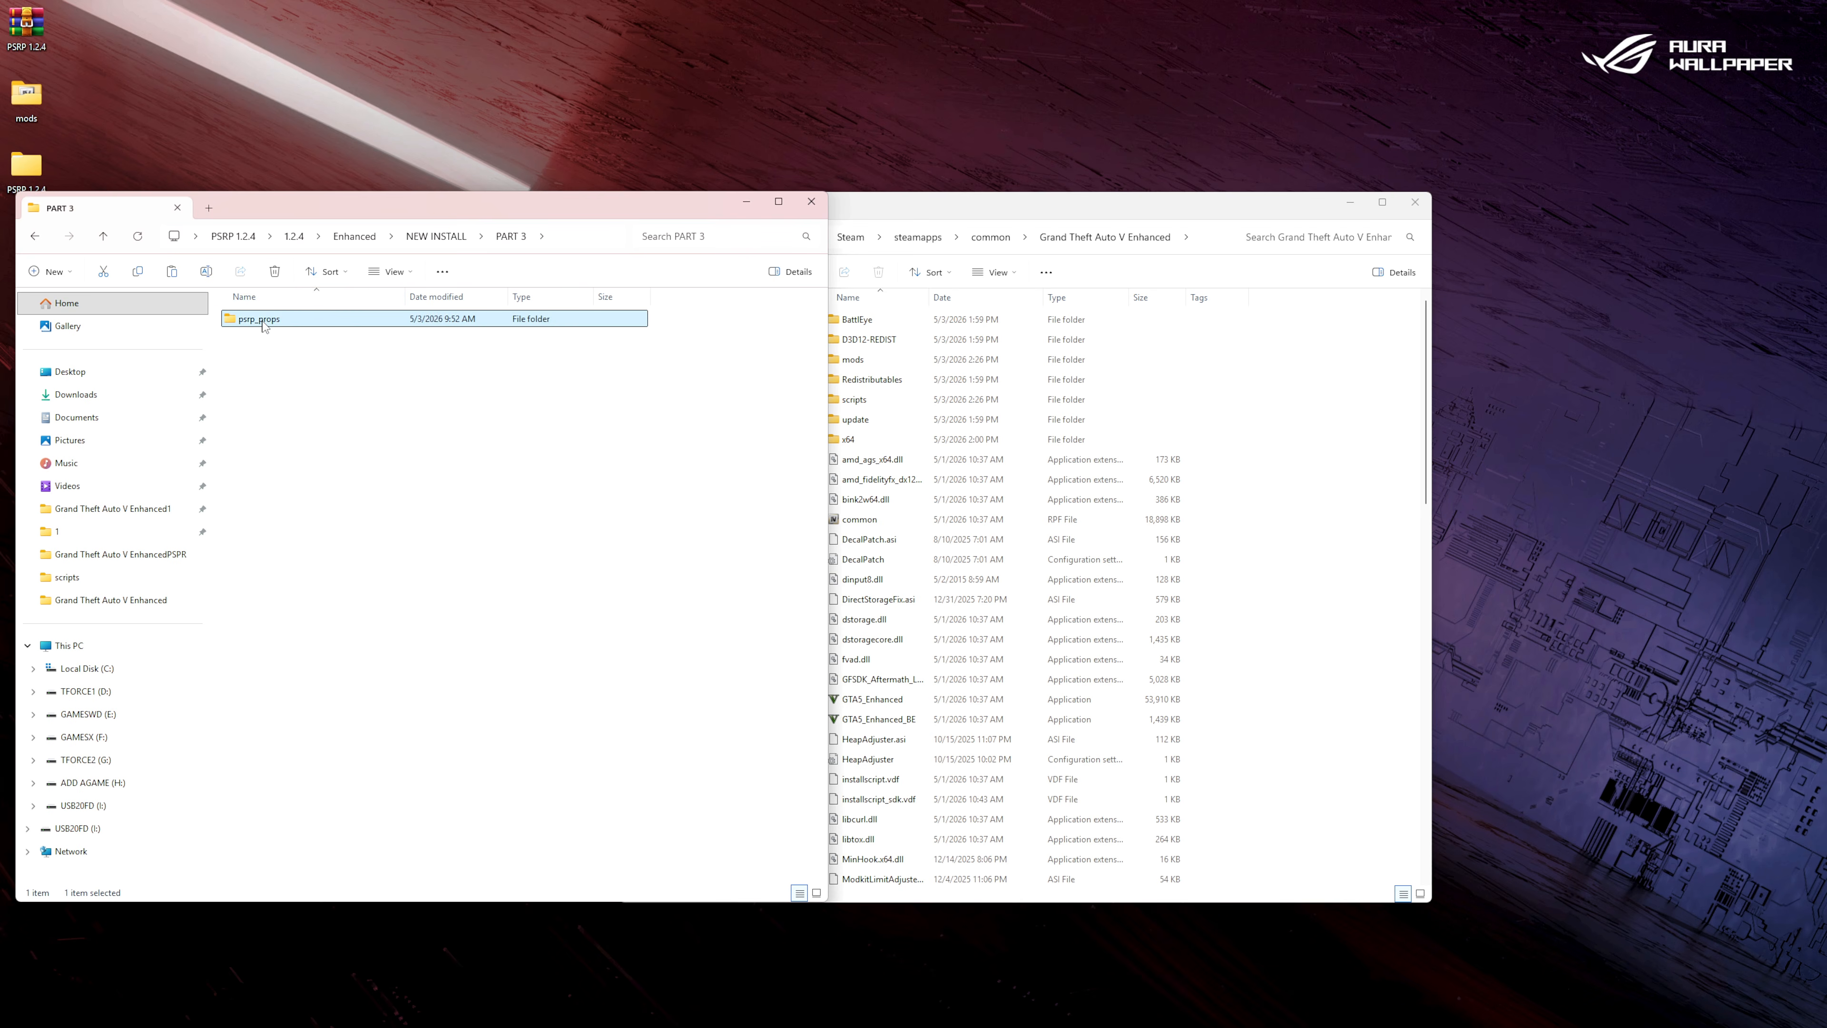
pyautogui.click(877, 362)
pyautogui.doubleClick(877, 362)
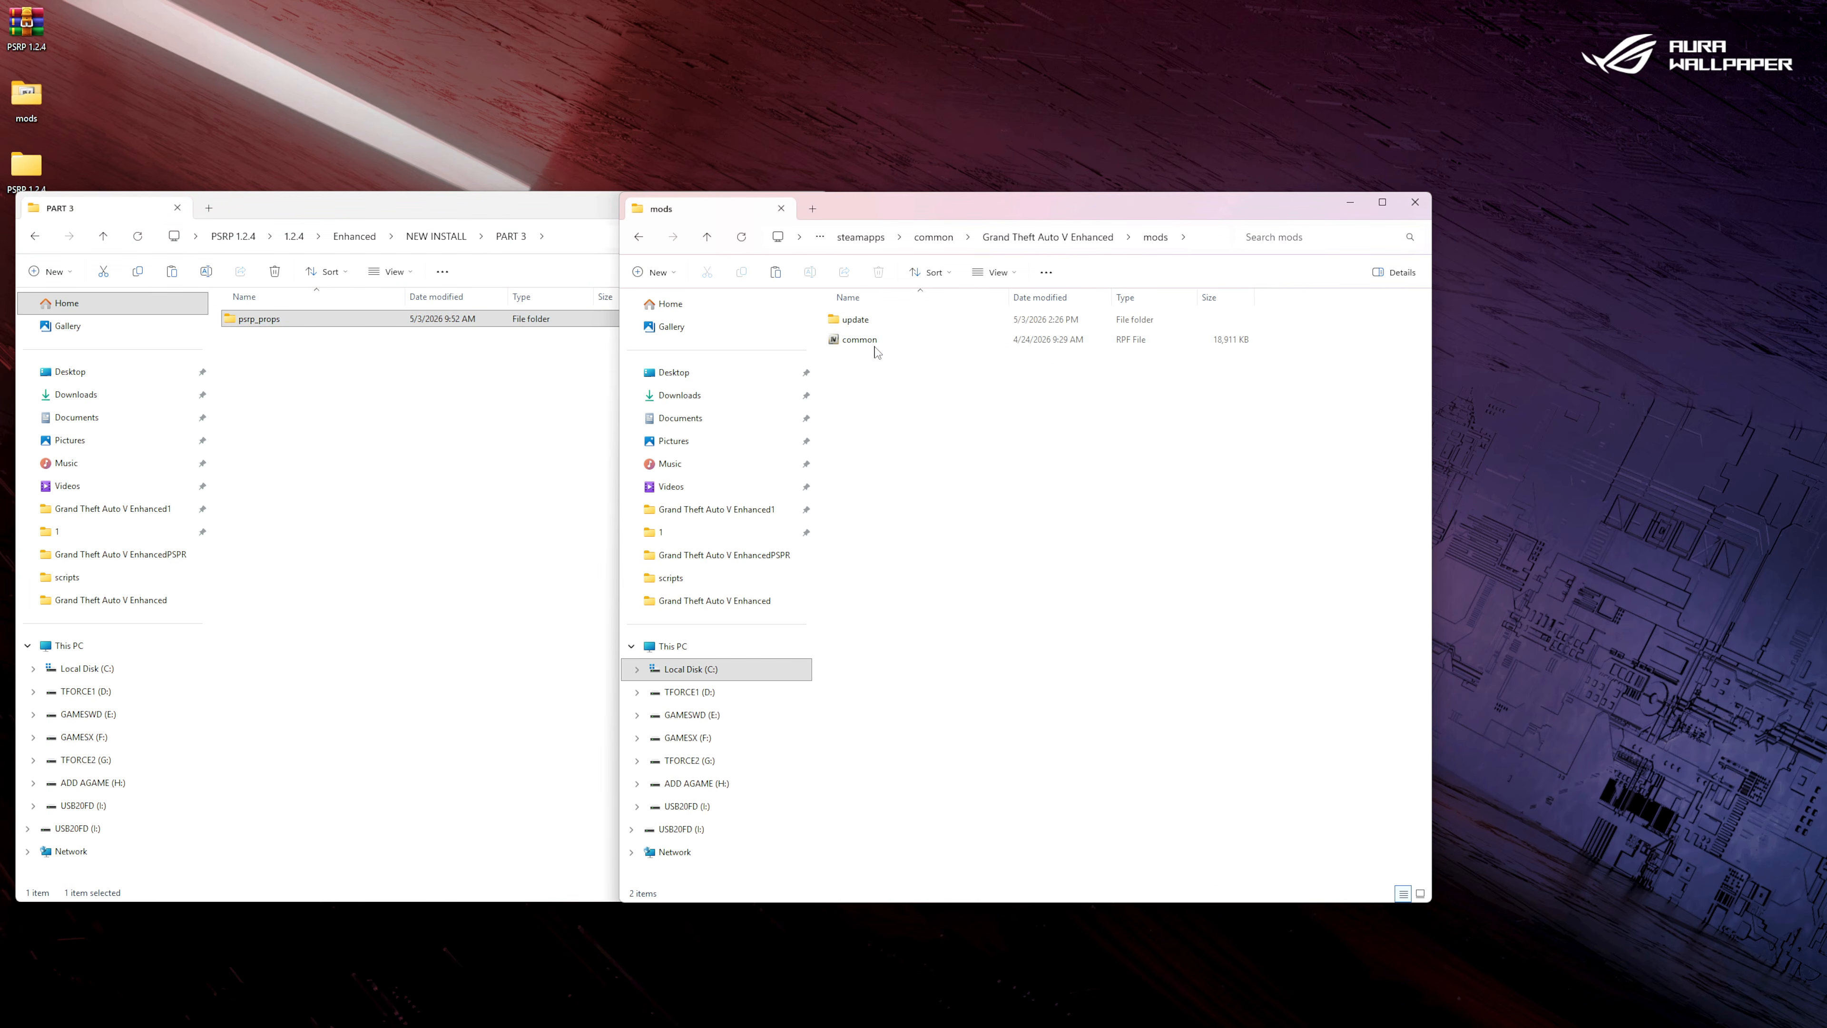
pyautogui.doubleClick(856, 320)
pyautogui.doubleClick(856, 320)
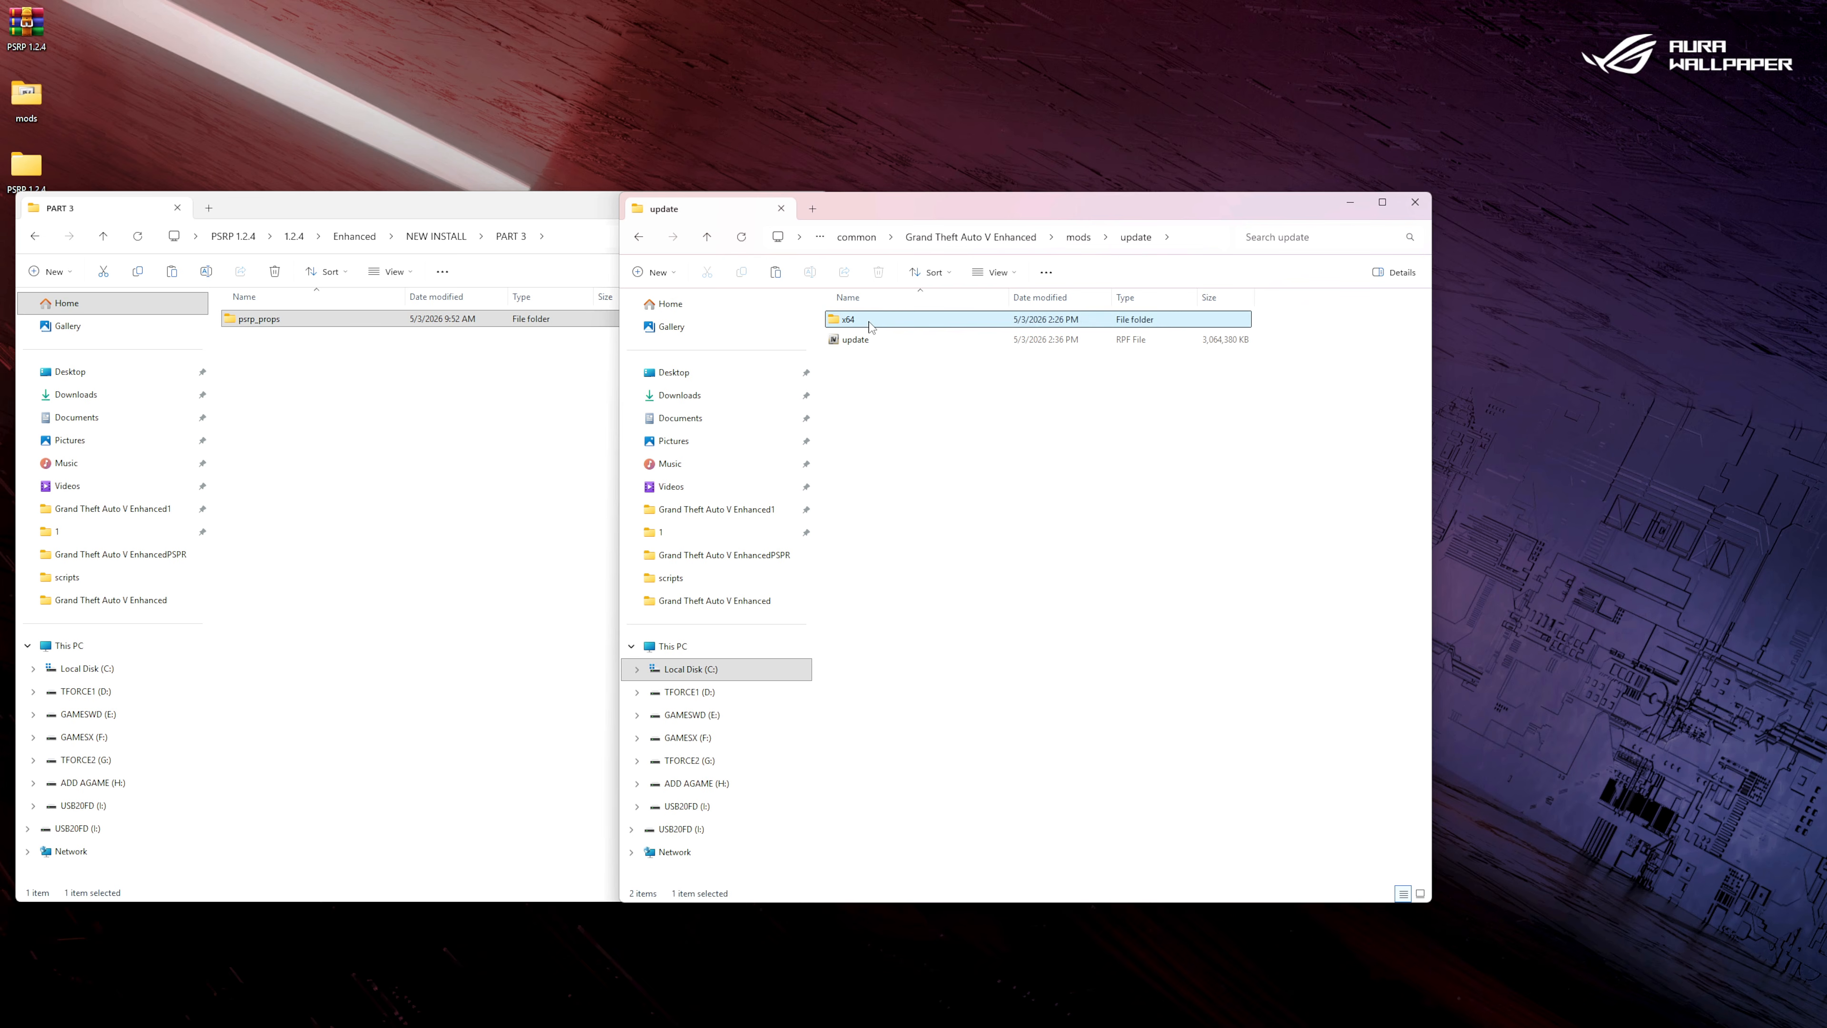
pyautogui.doubleClick(858, 320)
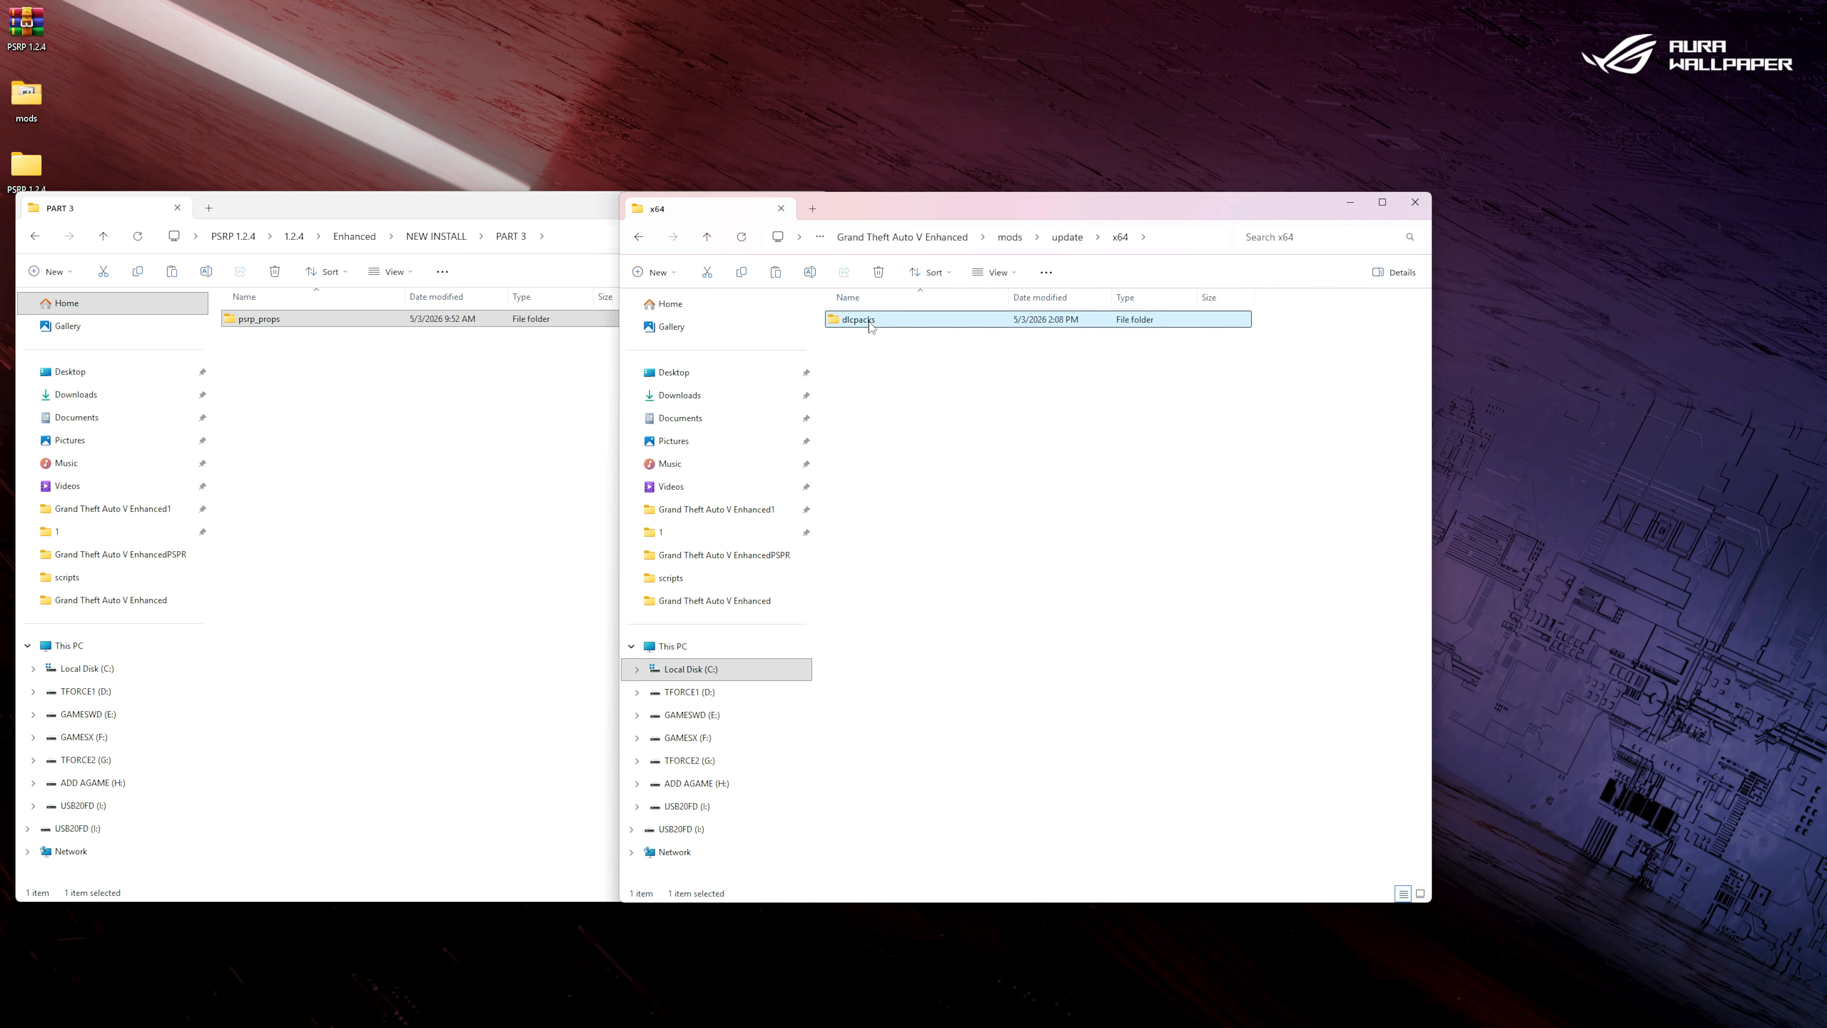
# Copy the psrp_props folder from PART 3 into the game's dlcpacks folder and close the package window.
pyautogui.click(265, 324)
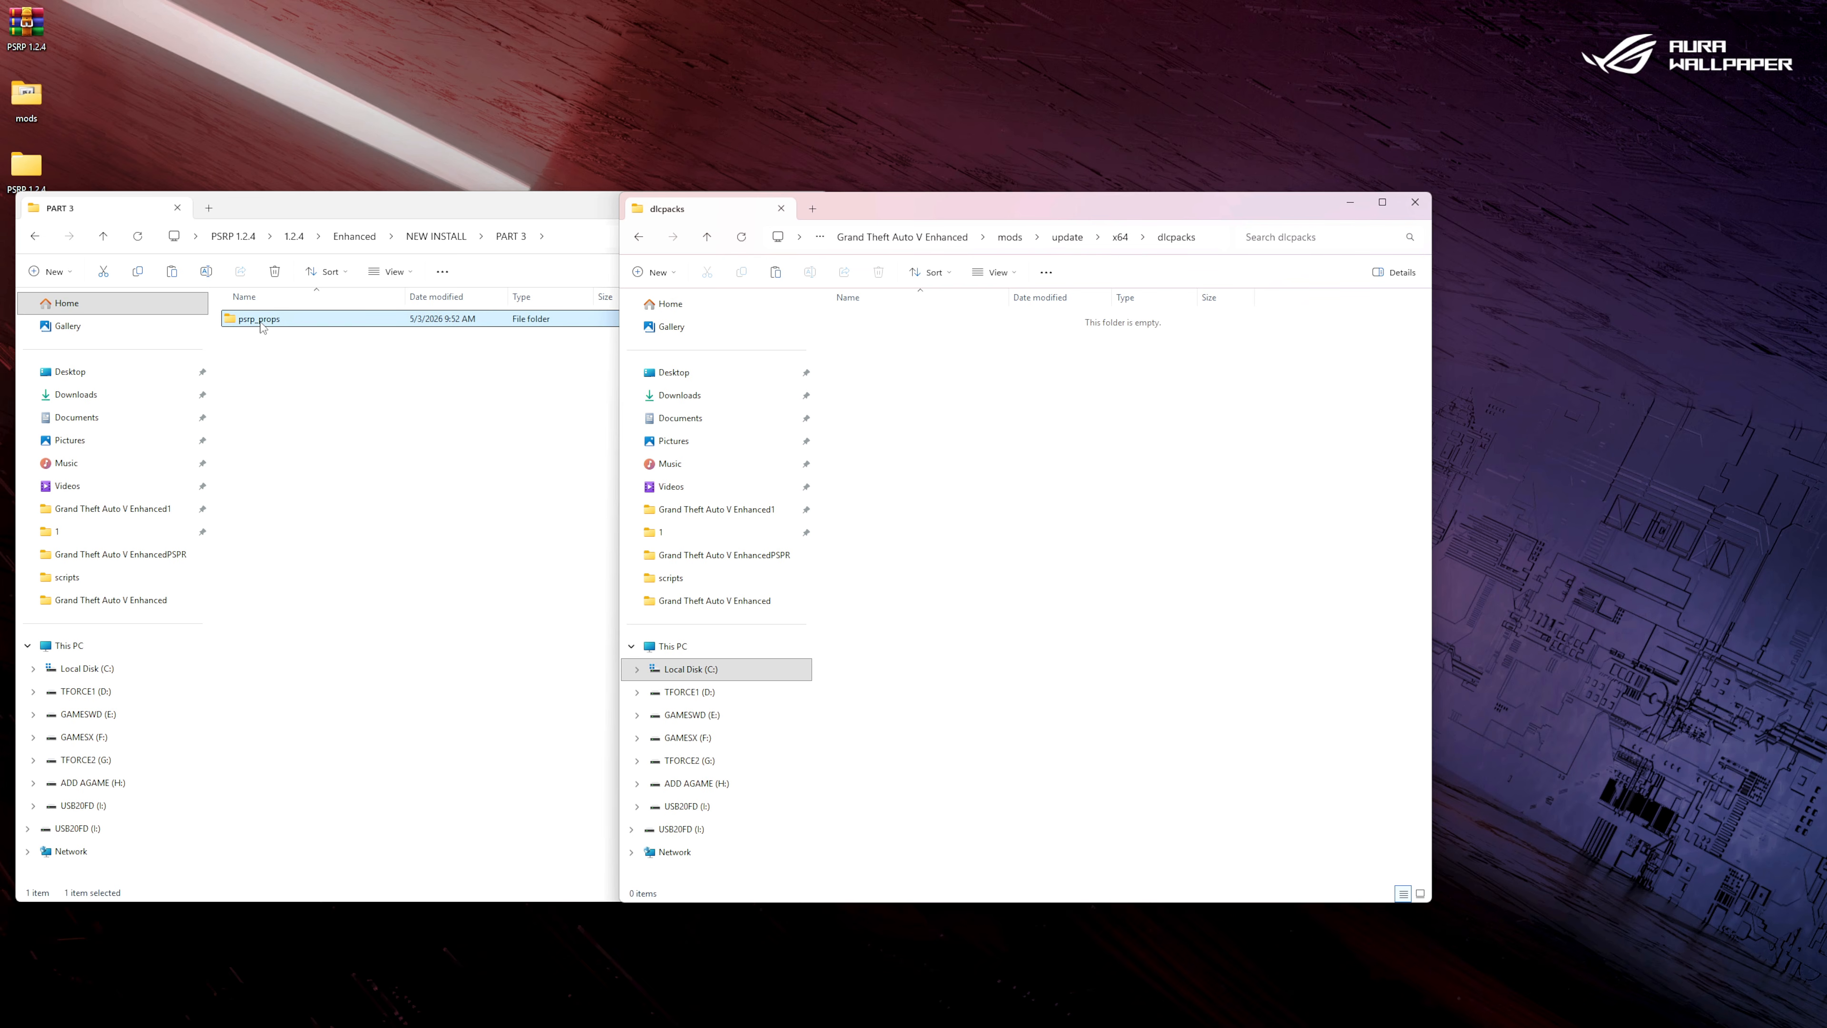
pyautogui.rightClick(263, 325)
pyautogui.click(325, 353)
pyautogui.click(984, 418)
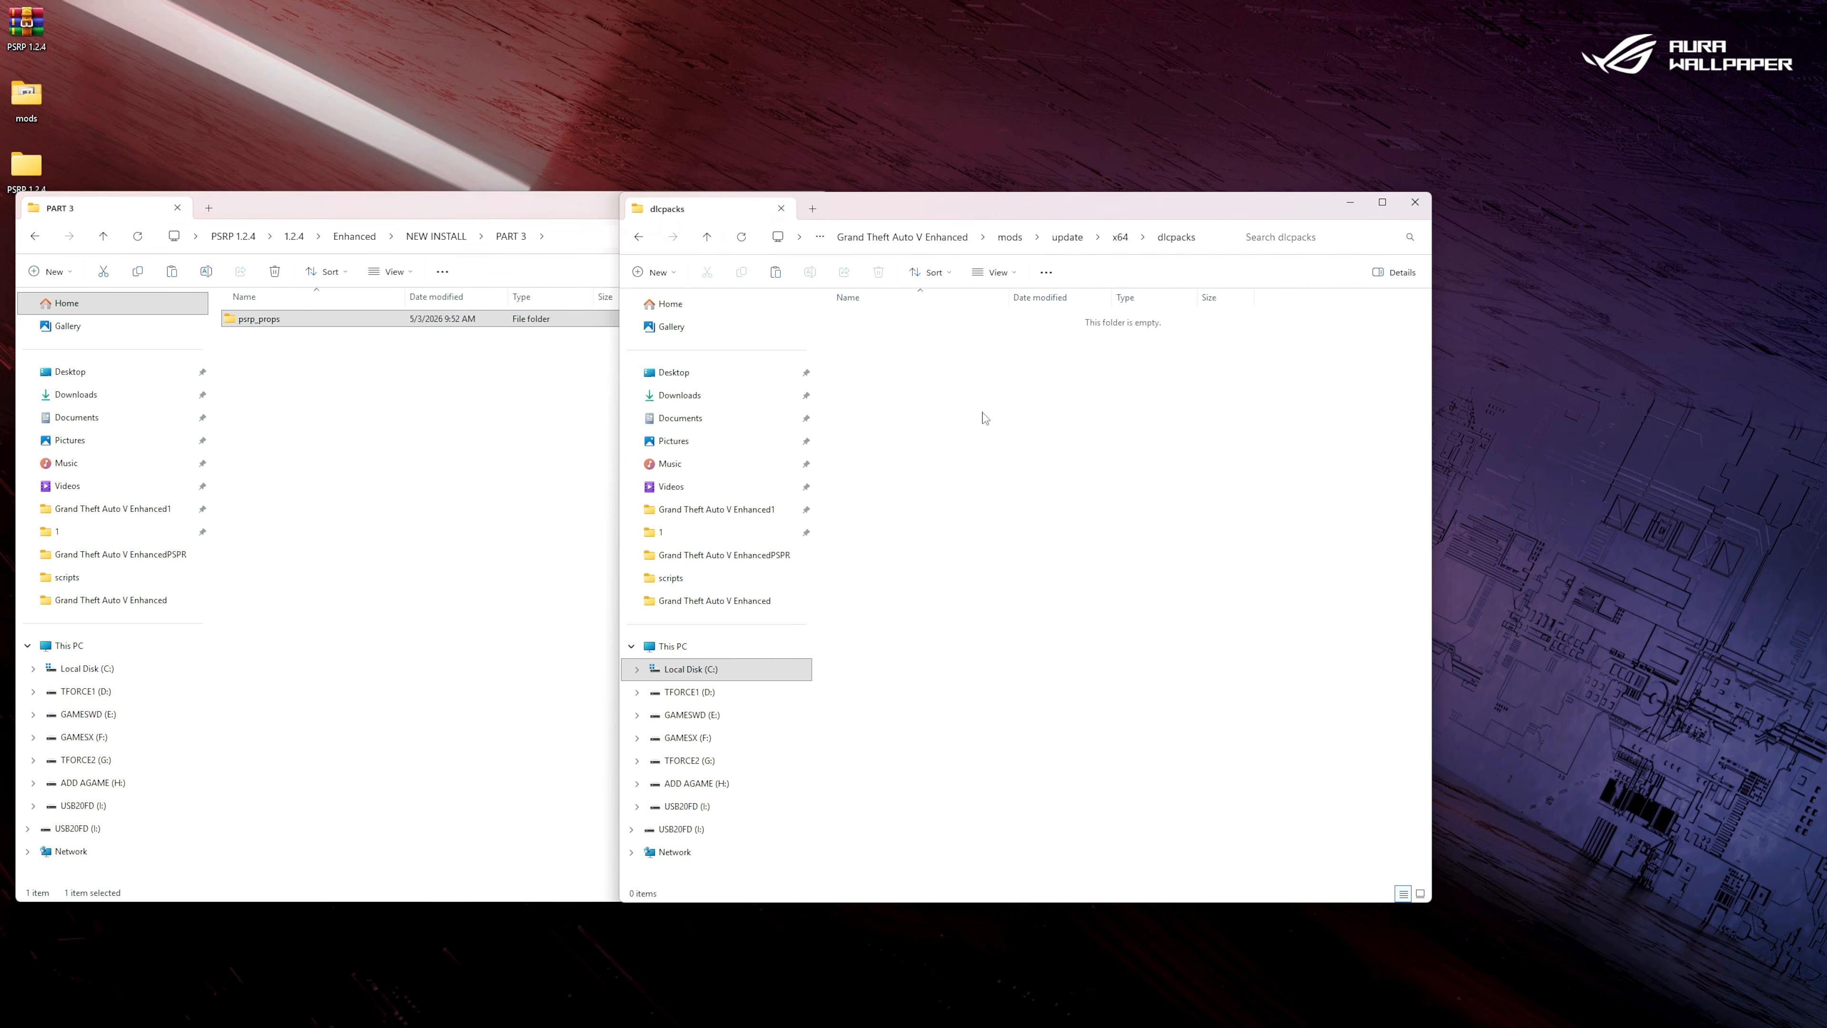
pyautogui.rightClick(991, 422)
pyautogui.click(1006, 432)
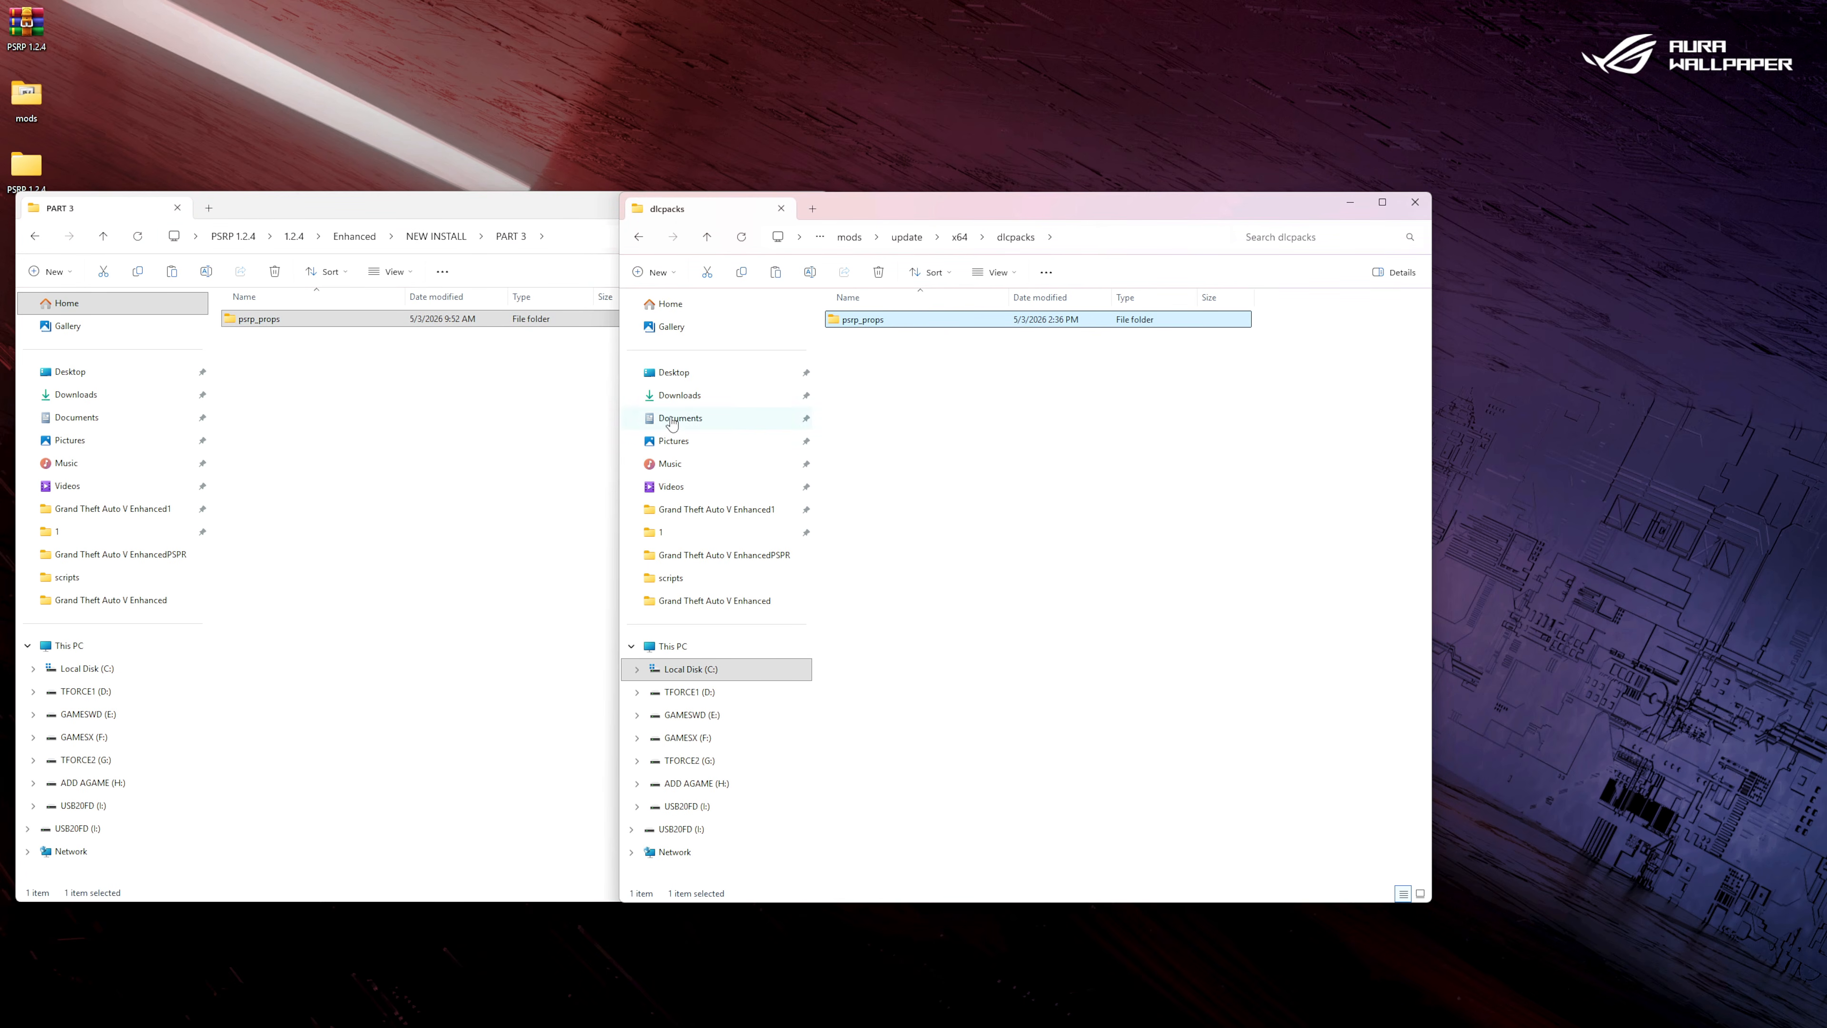
pyautogui.click(41, 243)
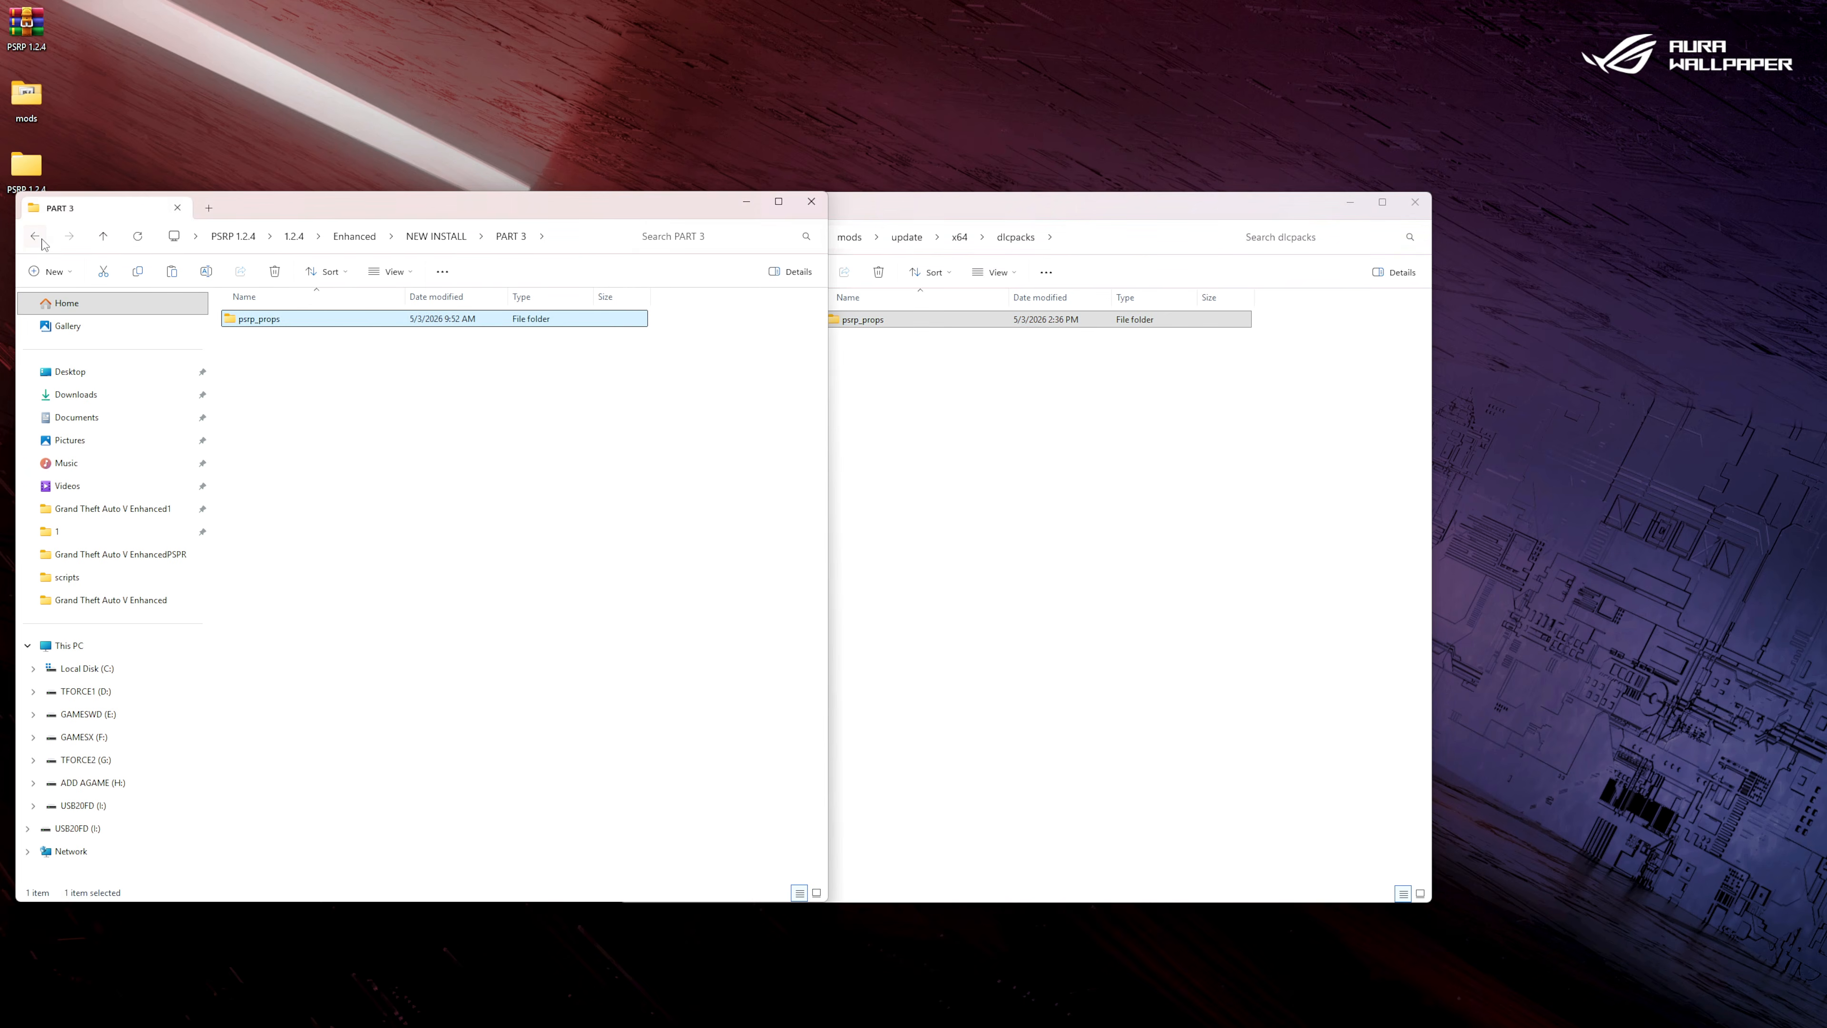
pyautogui.click(811, 202)
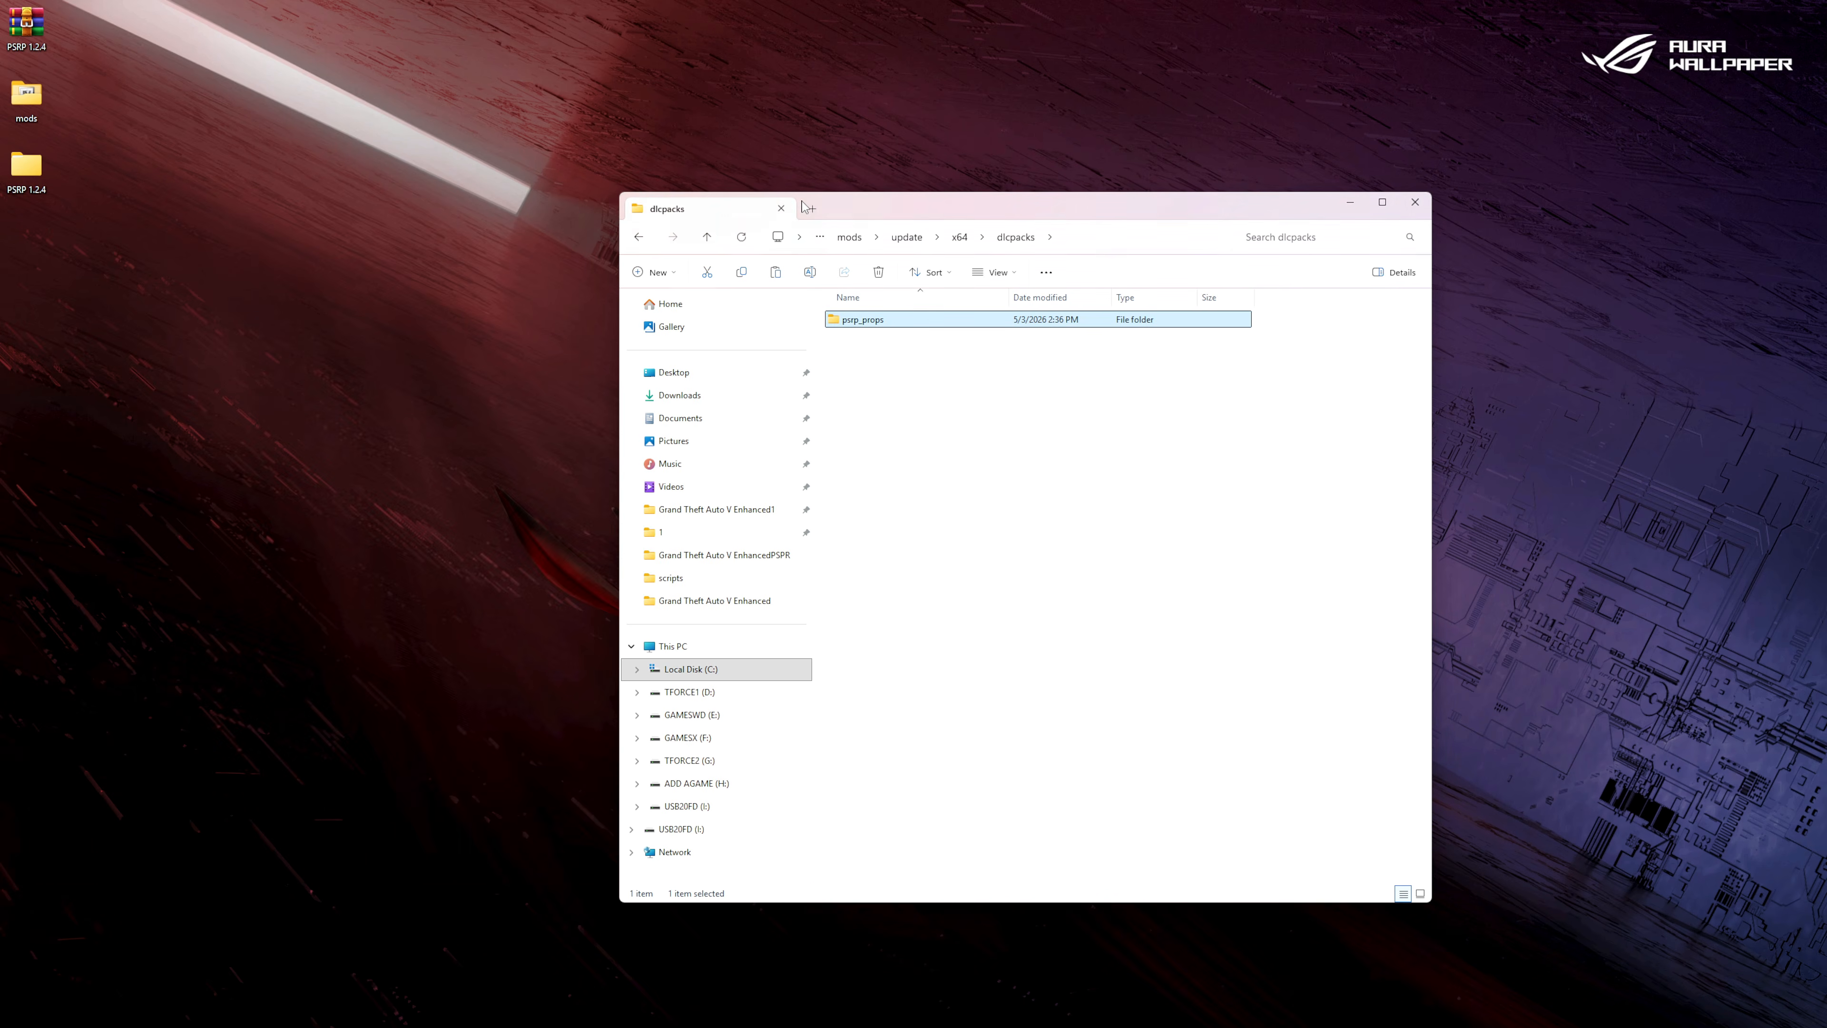
# Go back to the mods\update folder, open its update.rpf in OpenIV and enable edit mode.
pyautogui.click(637, 239)
pyautogui.click(637, 239)
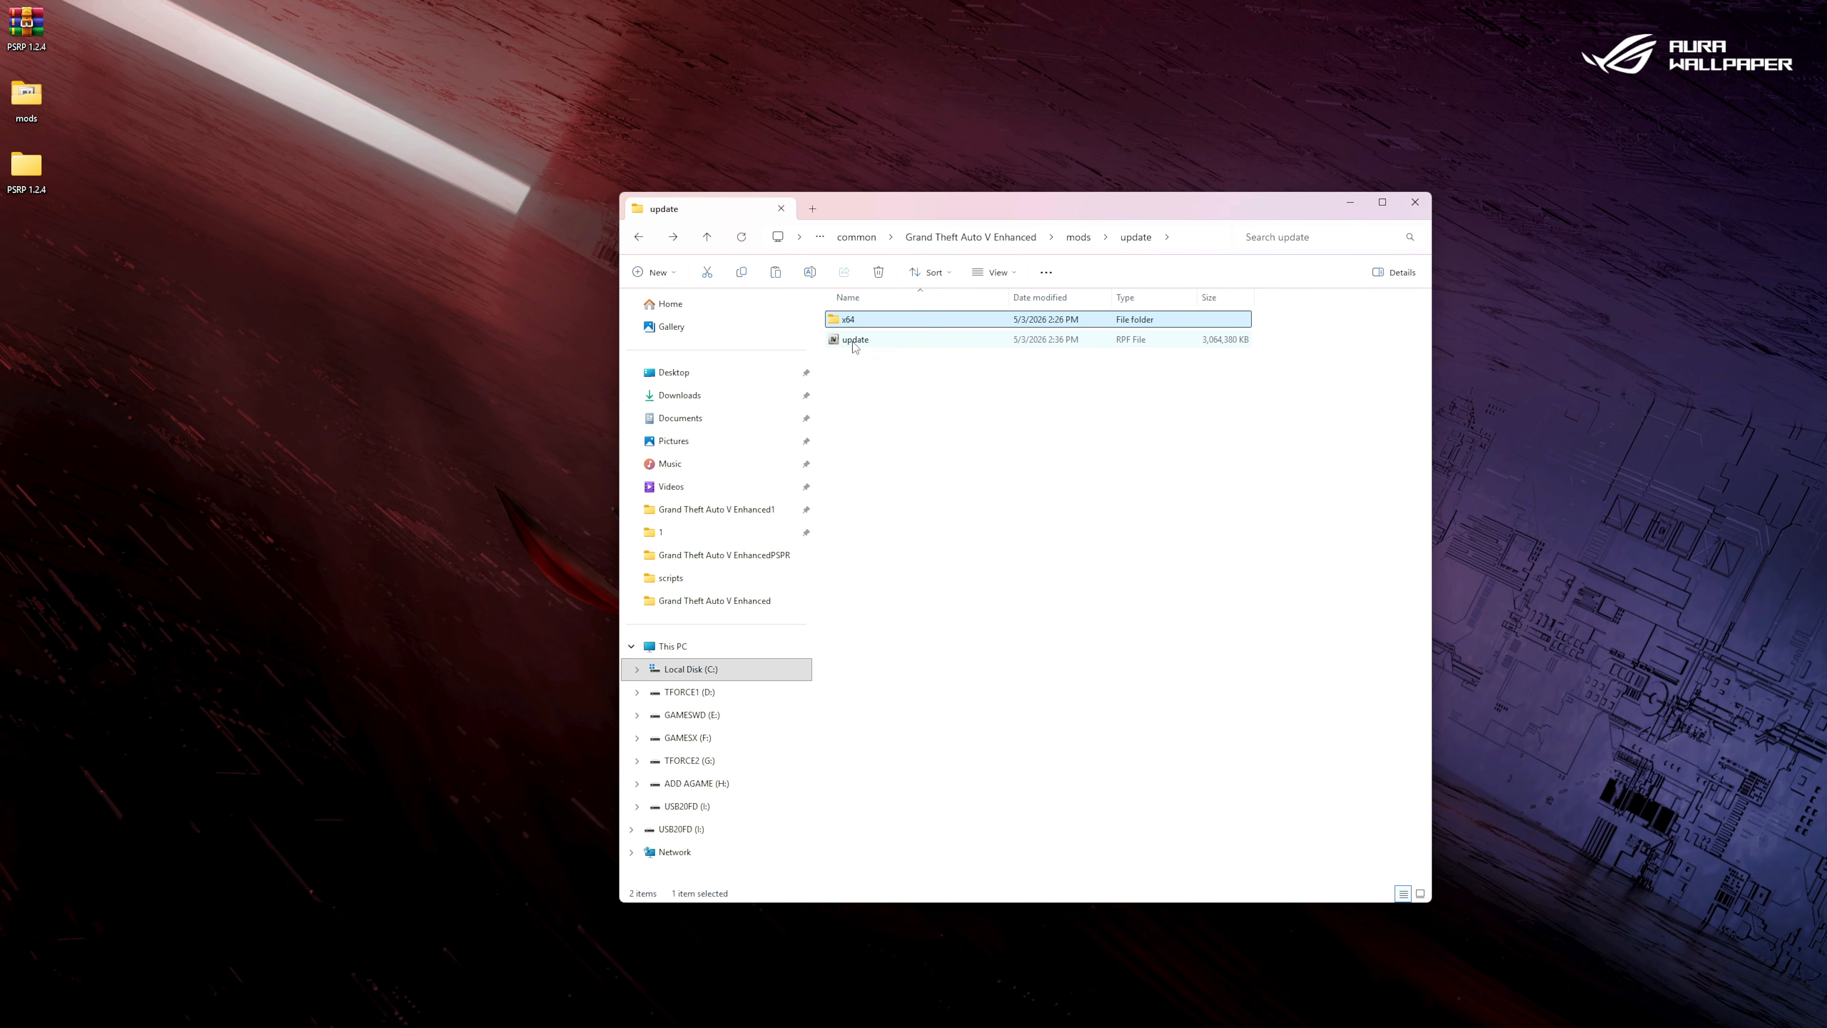
pyautogui.doubleClick(855, 344)
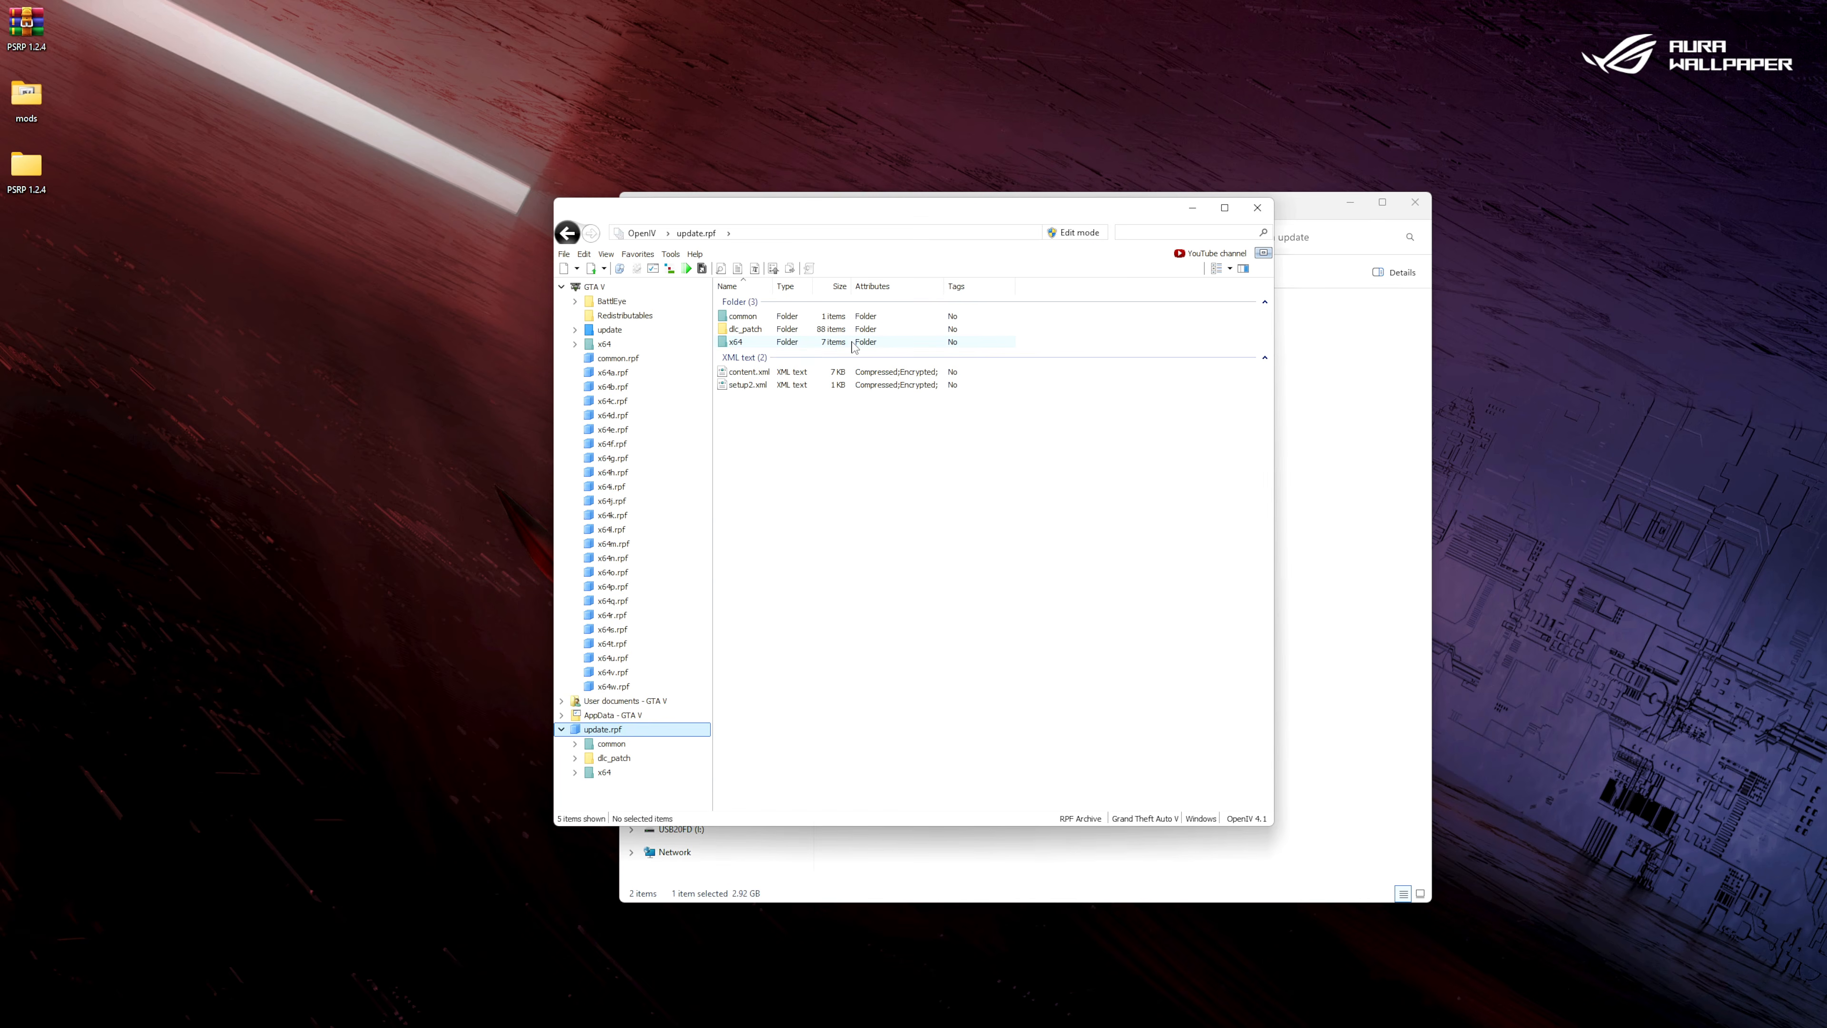
pyautogui.click(1072, 234)
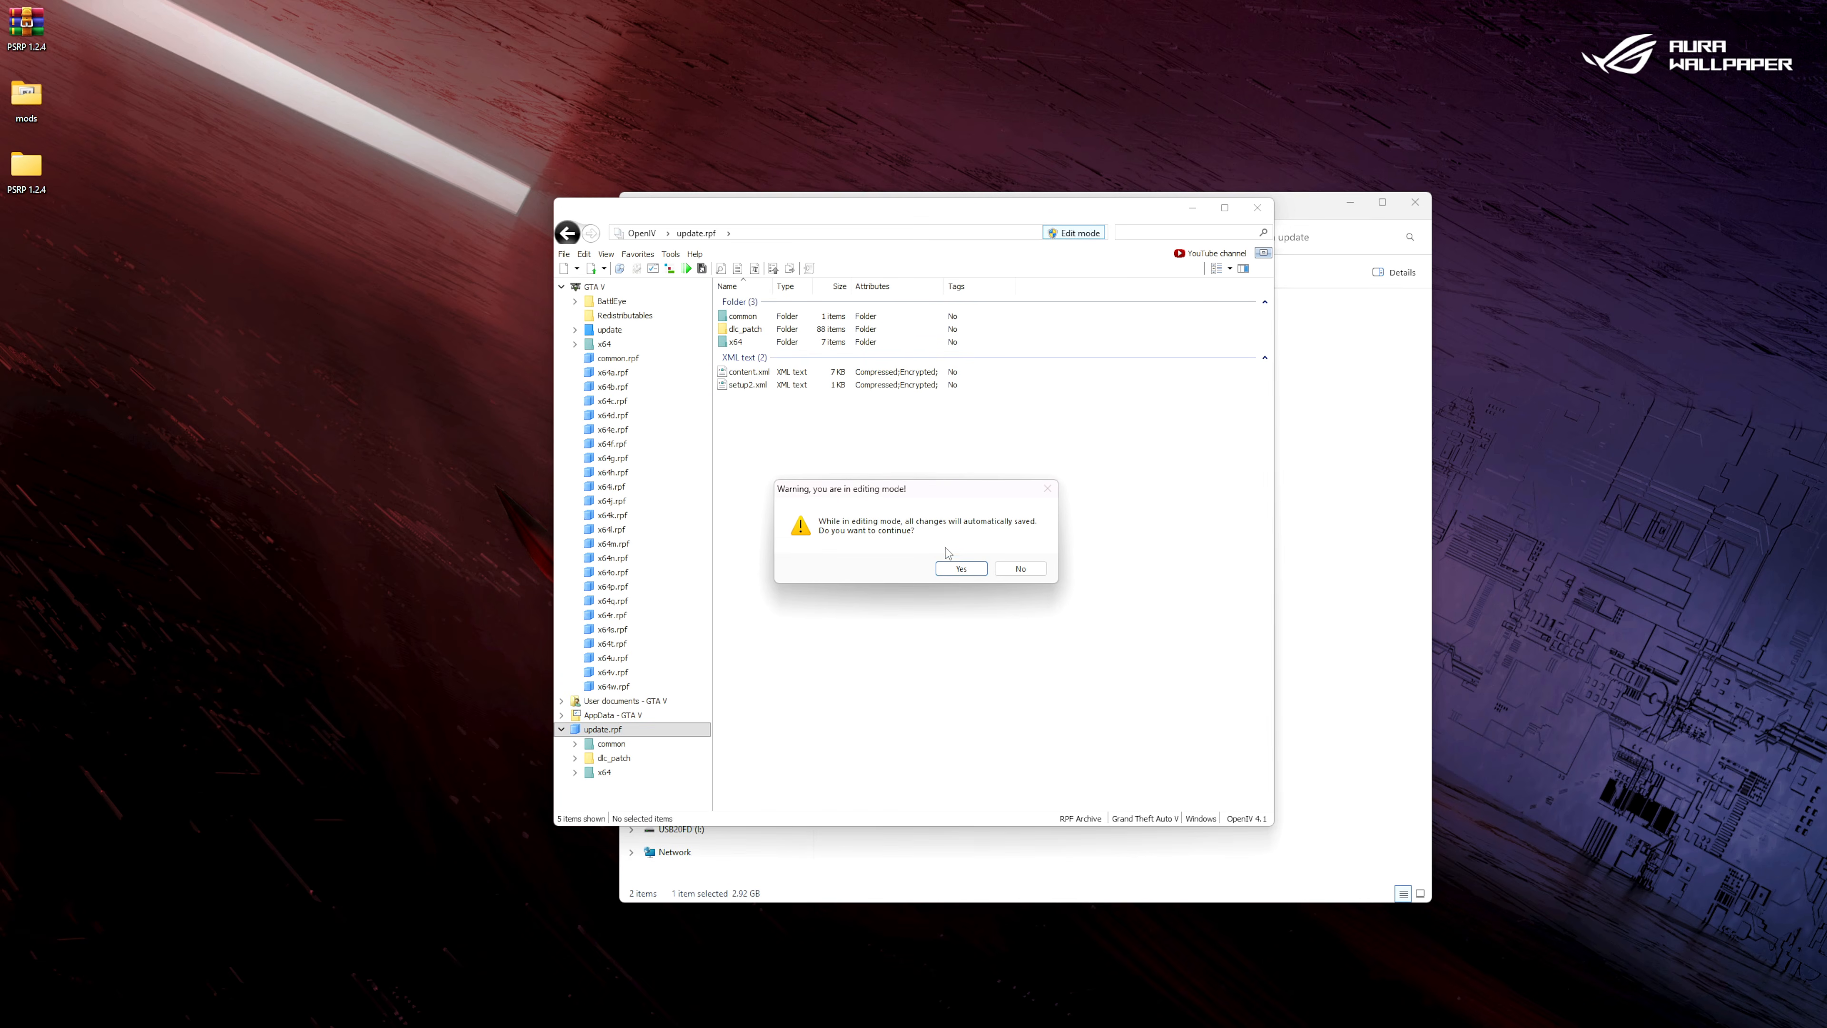
pyautogui.click(962, 568)
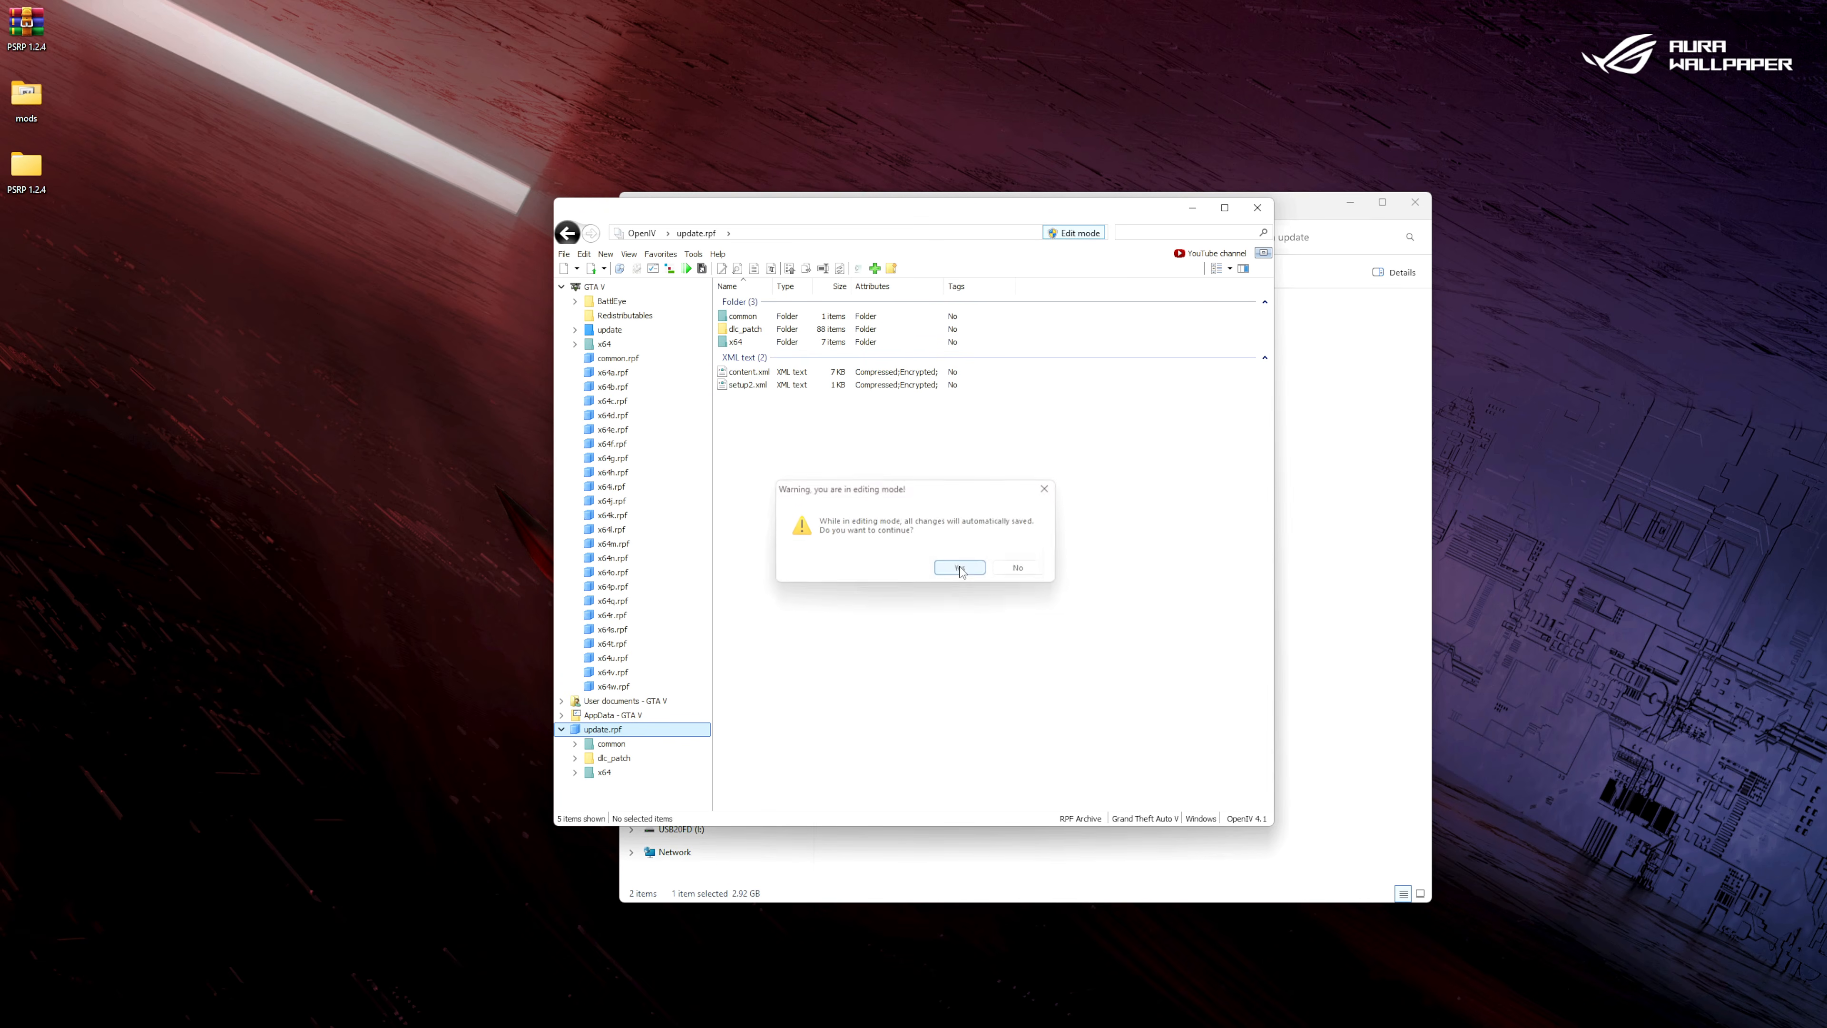
# Open dlclist.xml from update.rpf's common\data folder for editing.
pyautogui.doubleClick(754, 322)
pyautogui.doubleClick(754, 321)
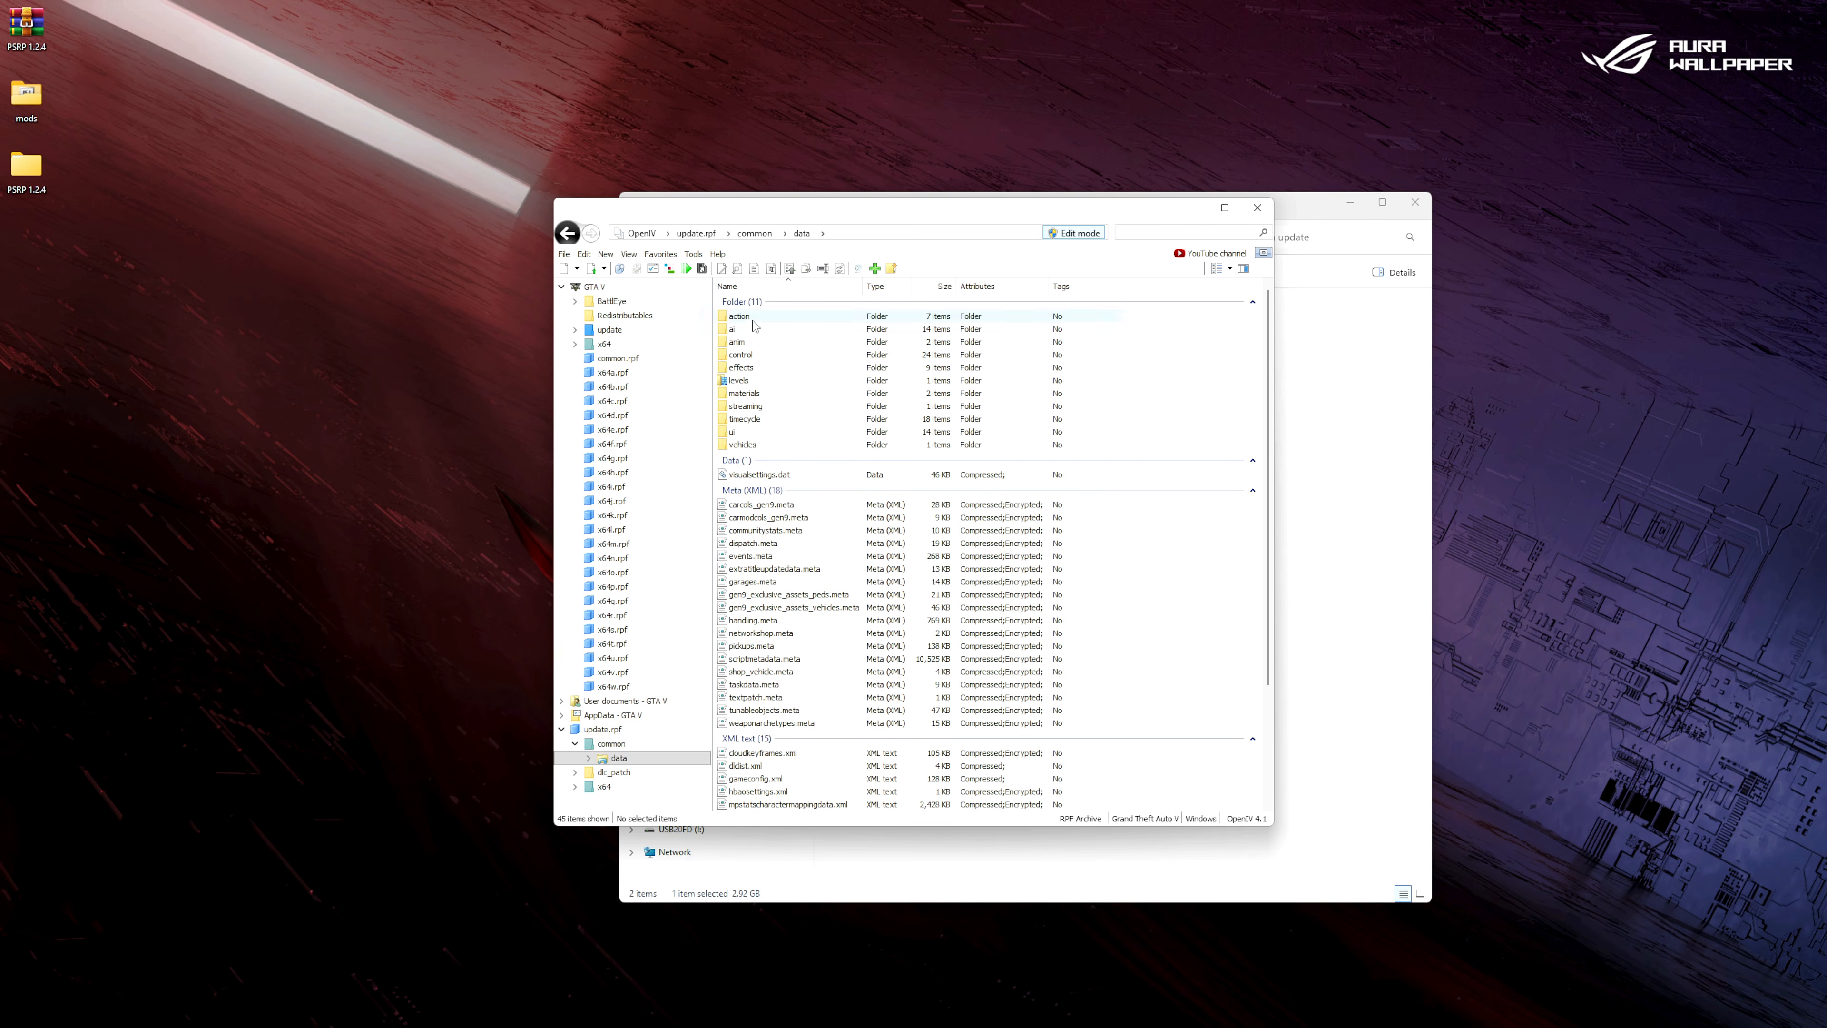
pyautogui.click(735, 767)
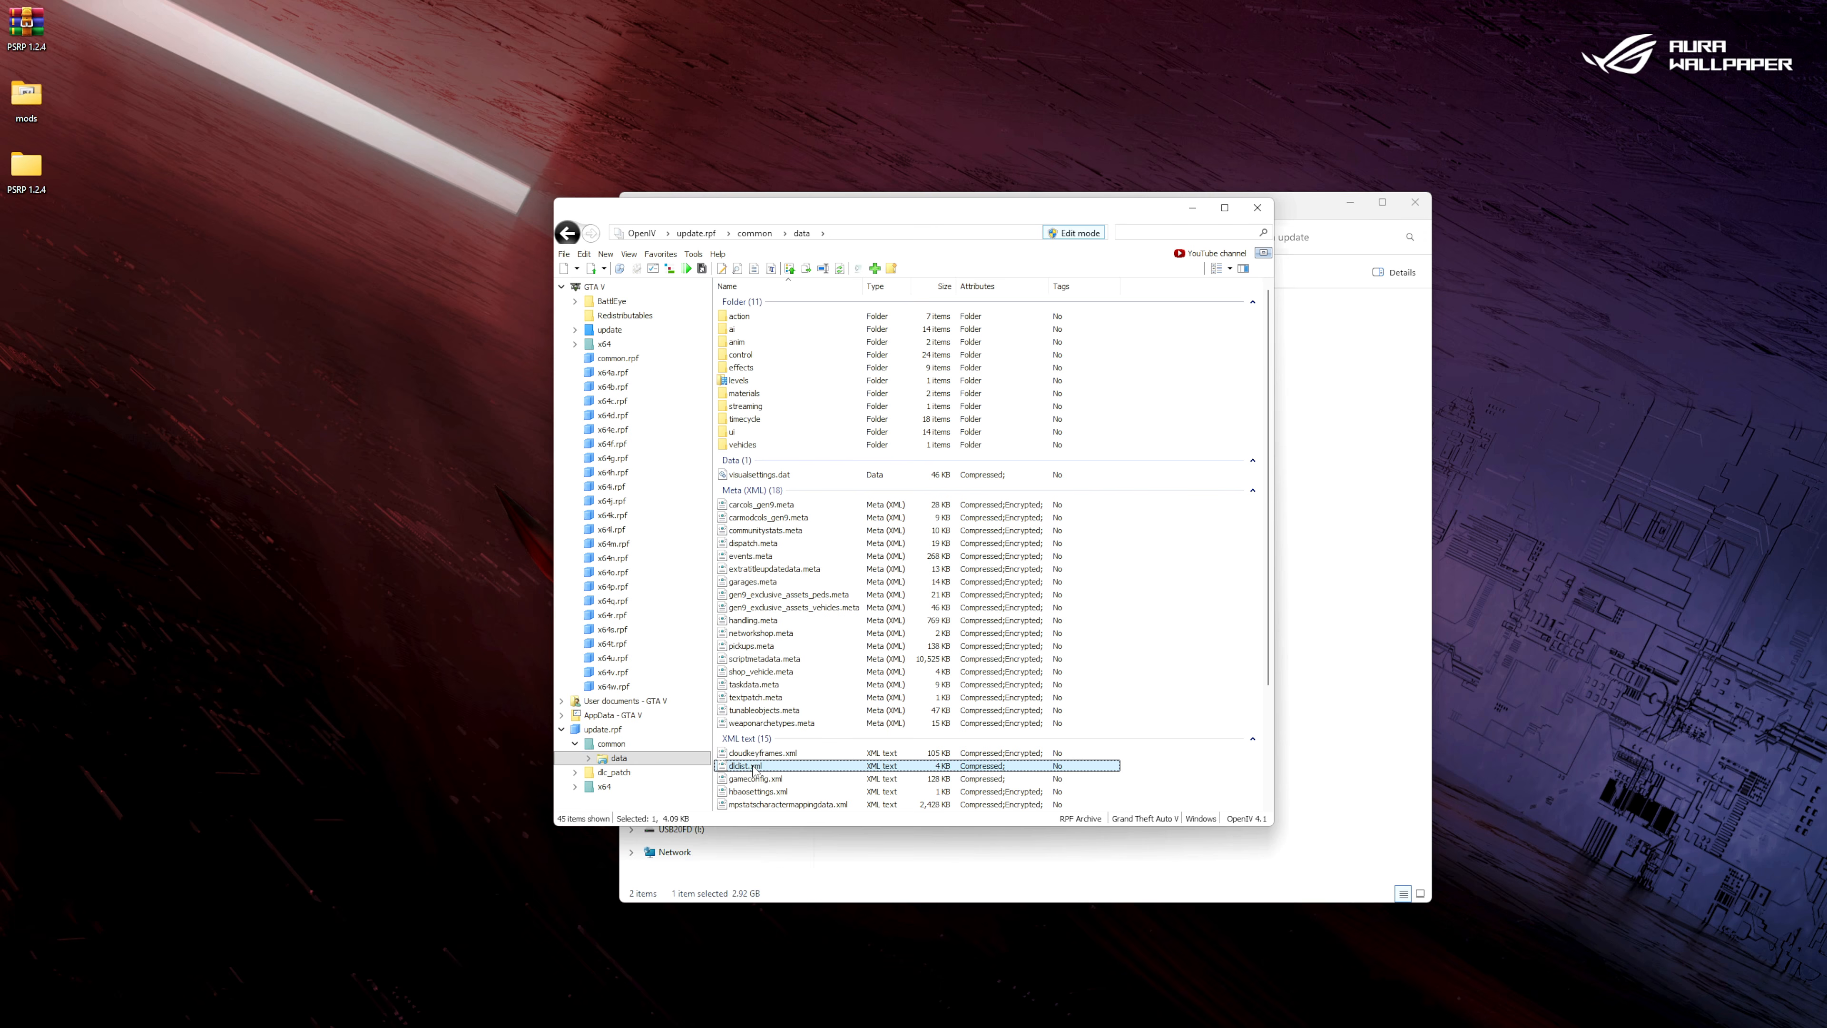
pyautogui.rightClick(753, 769)
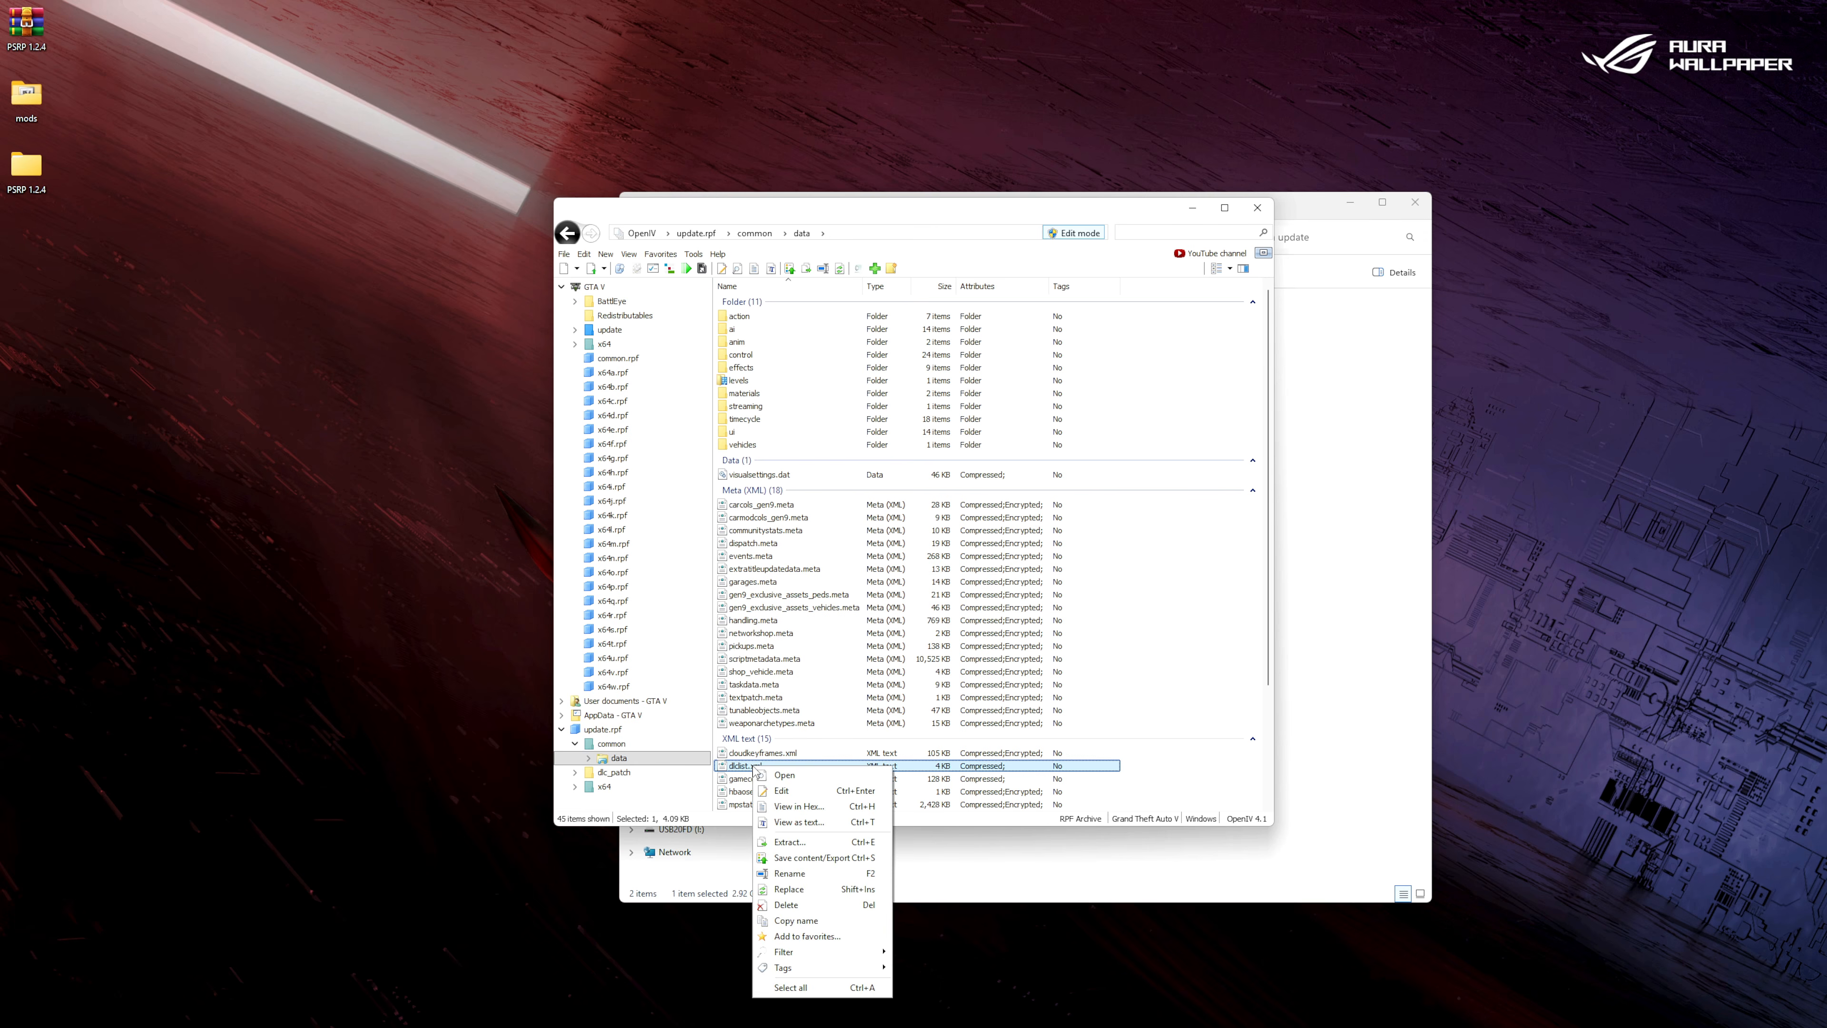
pyautogui.click(781, 791)
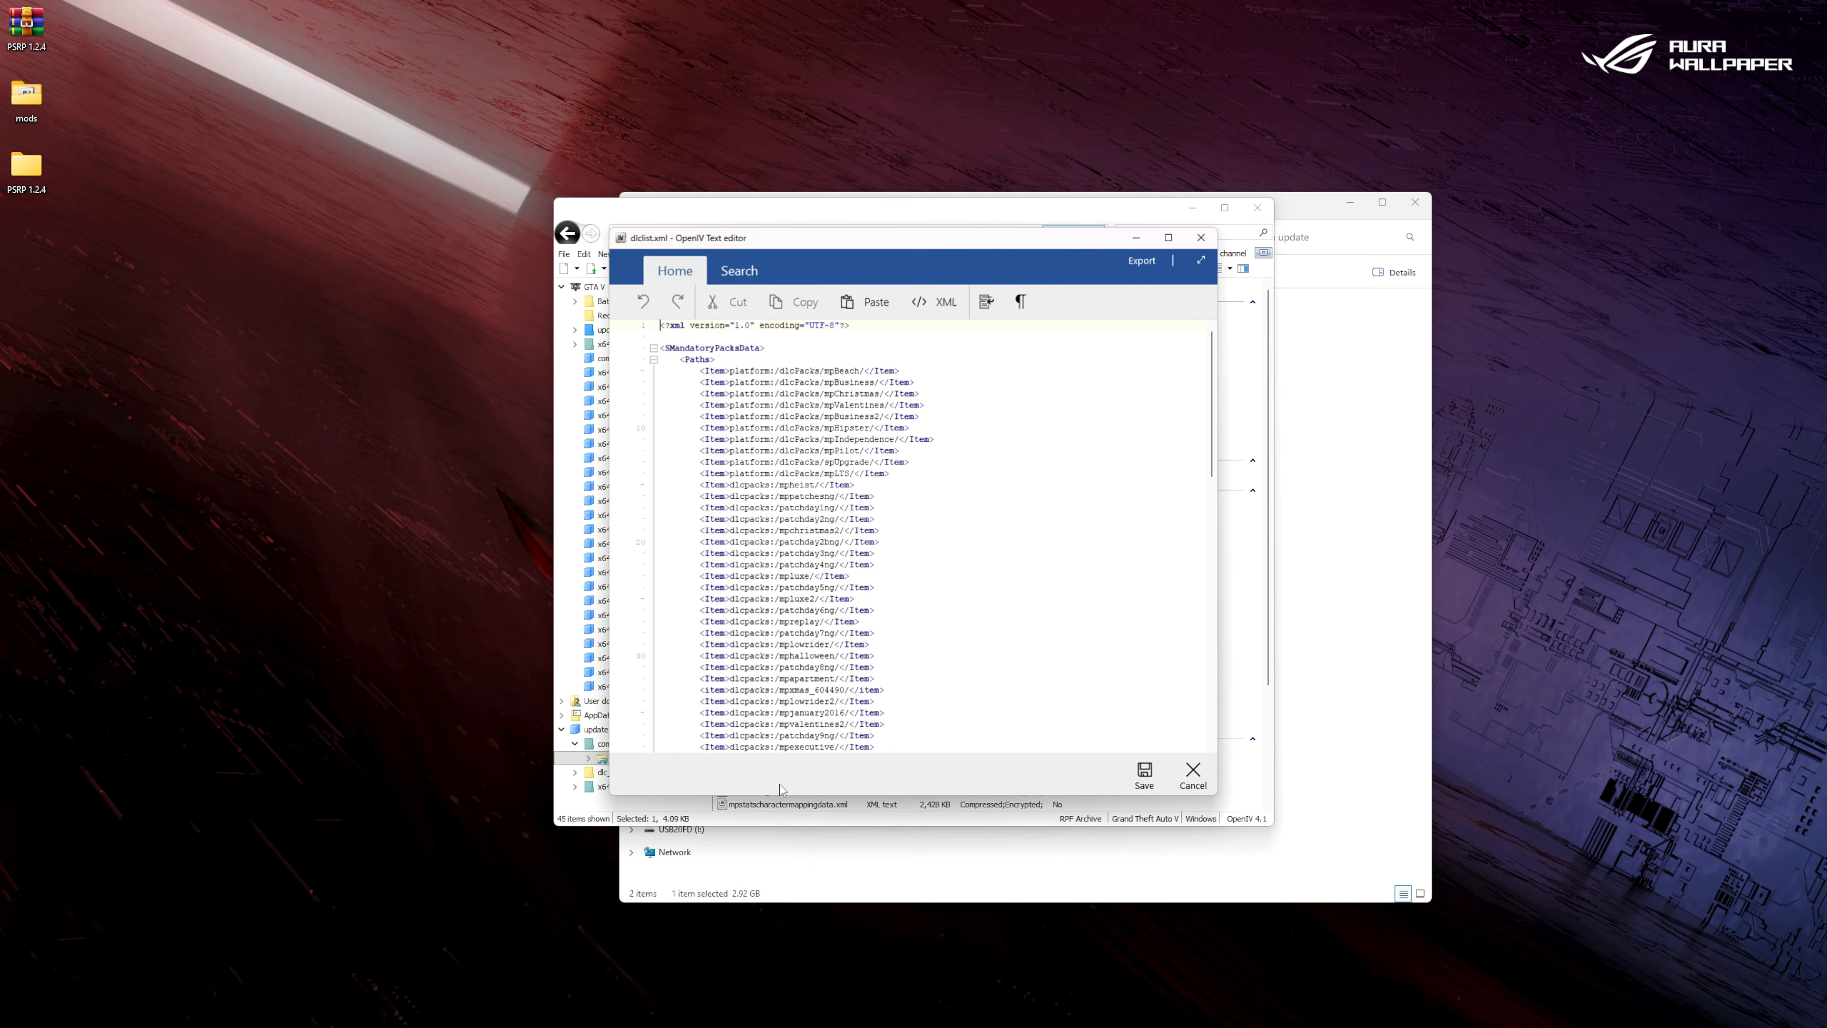
# Duplicate the last Item entry, dlcpacks:/mp2025_02_g9ec/, onto a new line directly below it in dlclist.xml.
pyautogui.scroll(-20, 1199, 439)
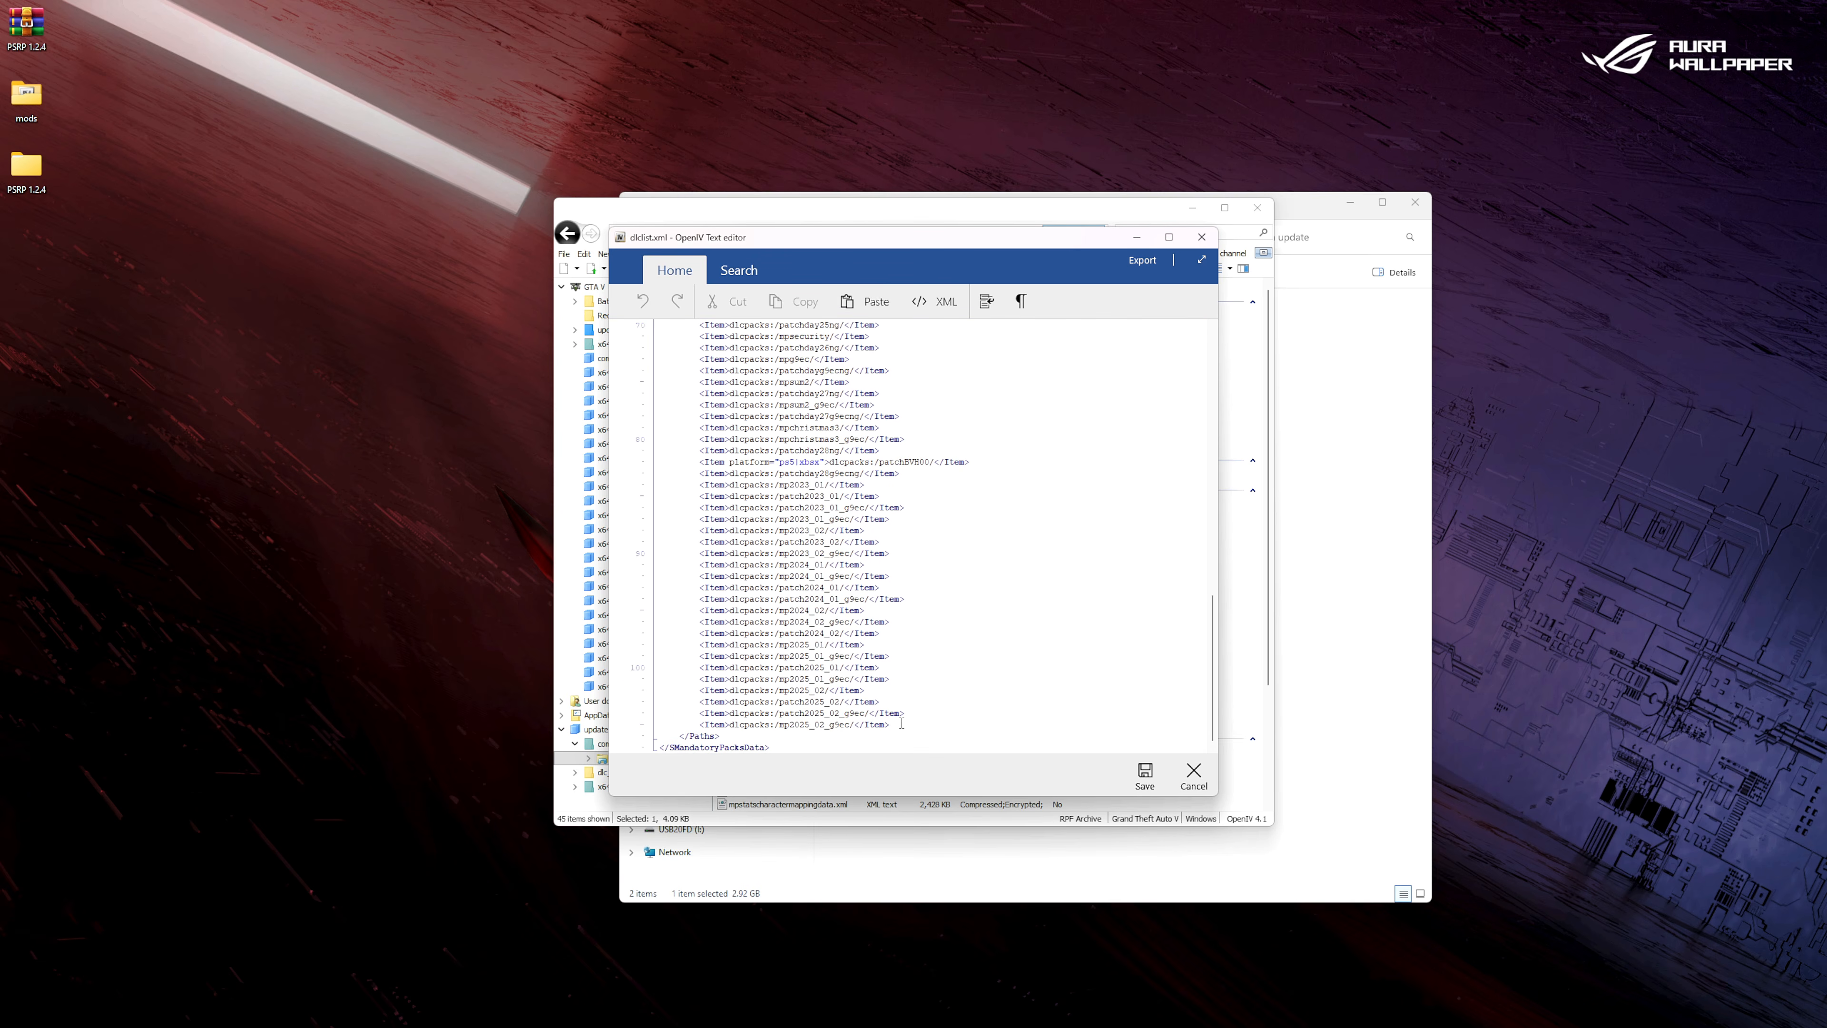
pyautogui.moveTo(895, 724); pyautogui.dragTo(702, 724)
pyautogui.rightClick(729, 726)
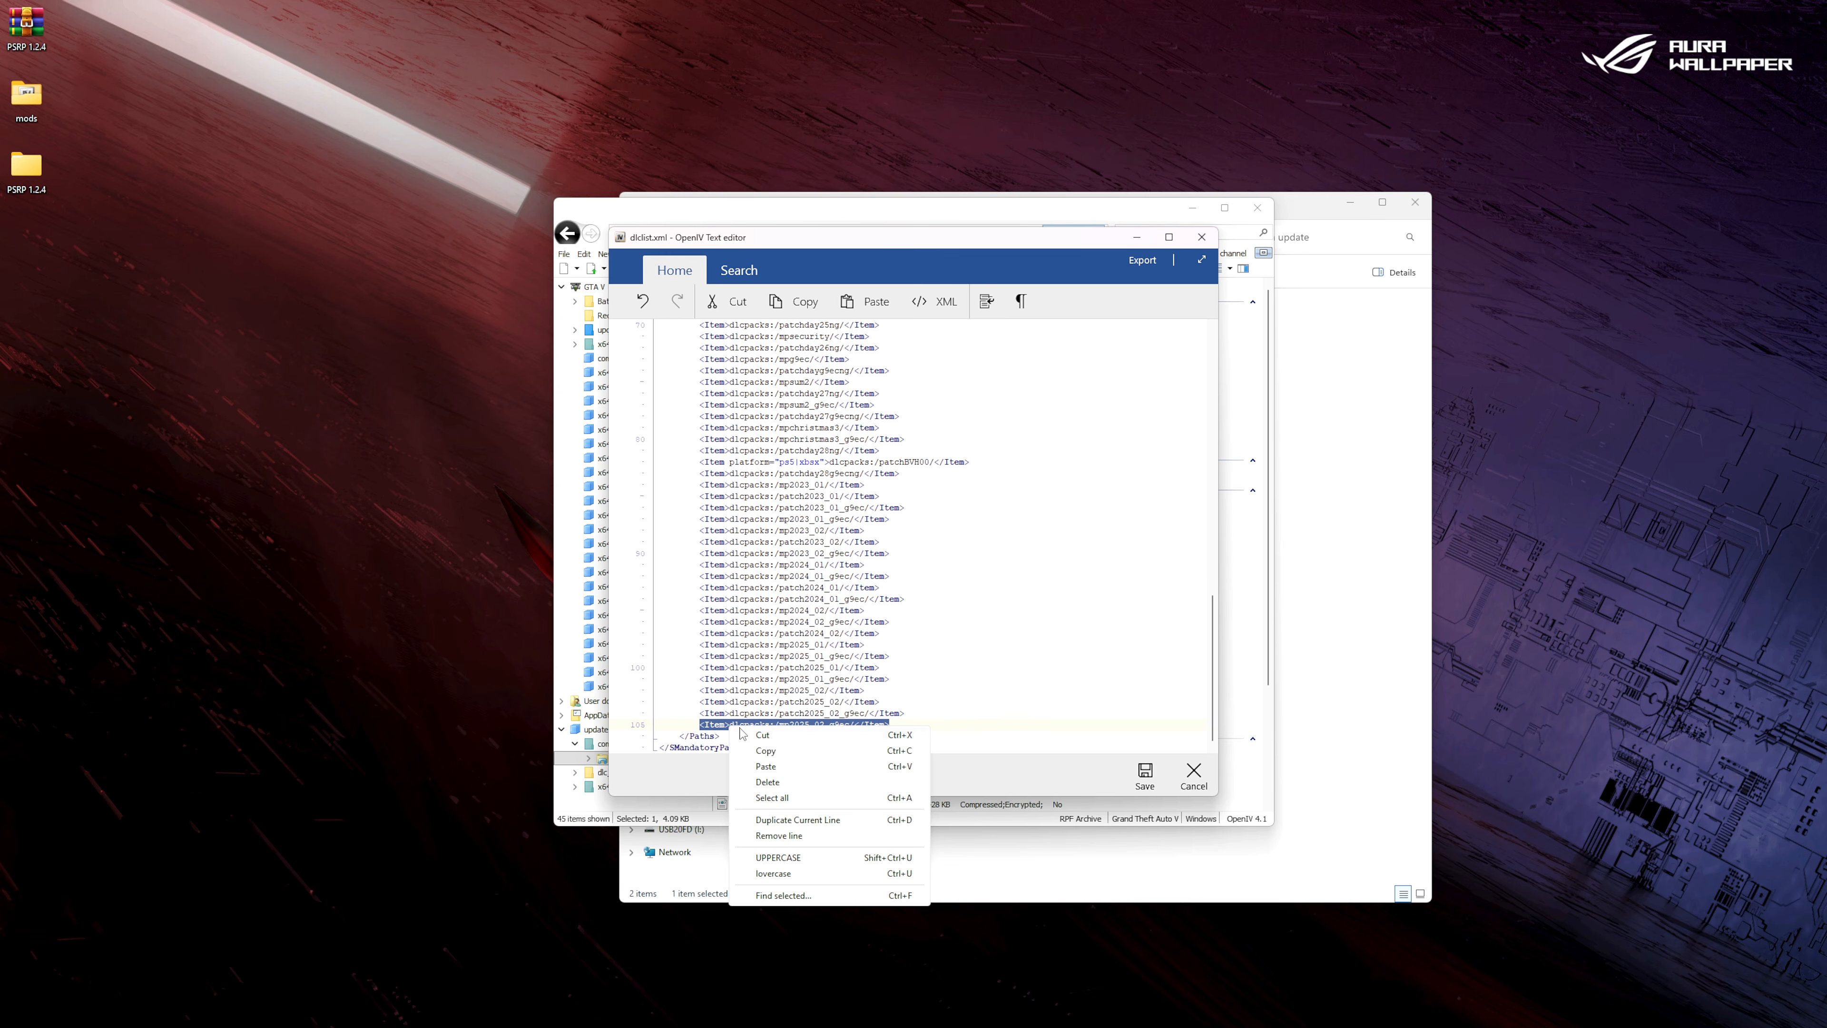
pyautogui.click(769, 750)
pyautogui.click(897, 726)
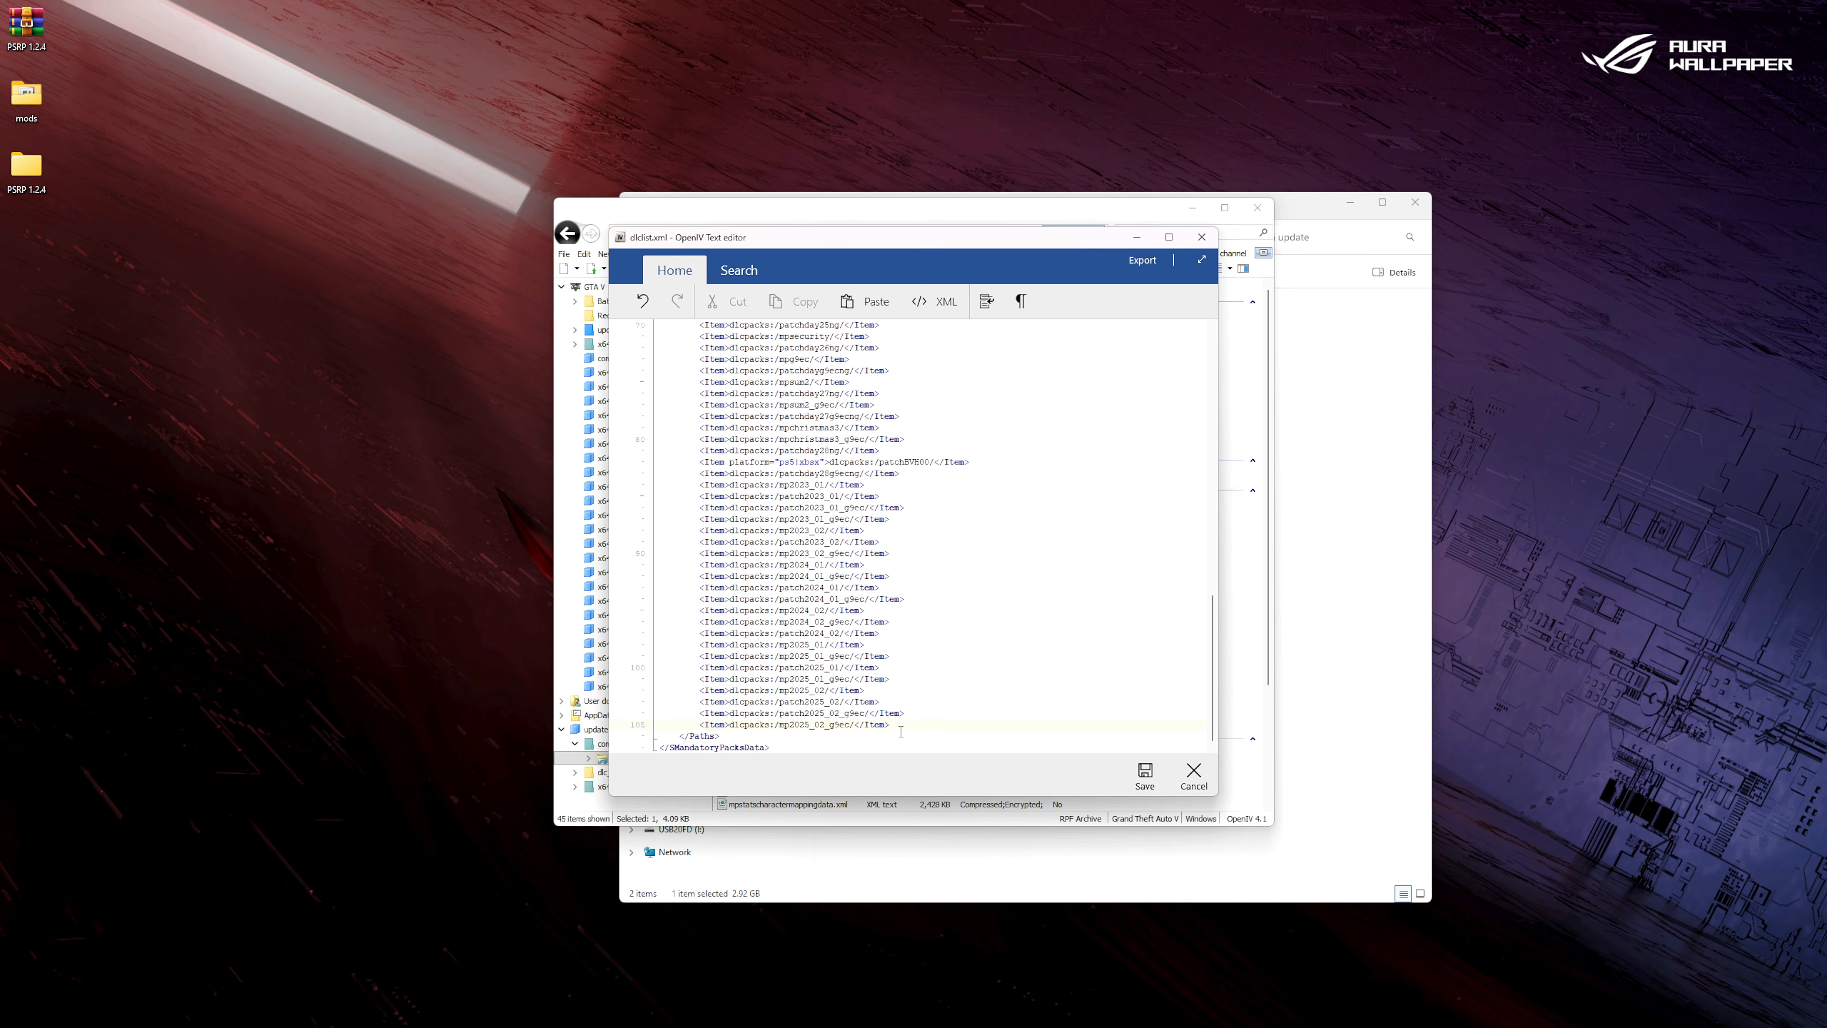
pyautogui.press('Return')
pyautogui.rightClick(847, 736)
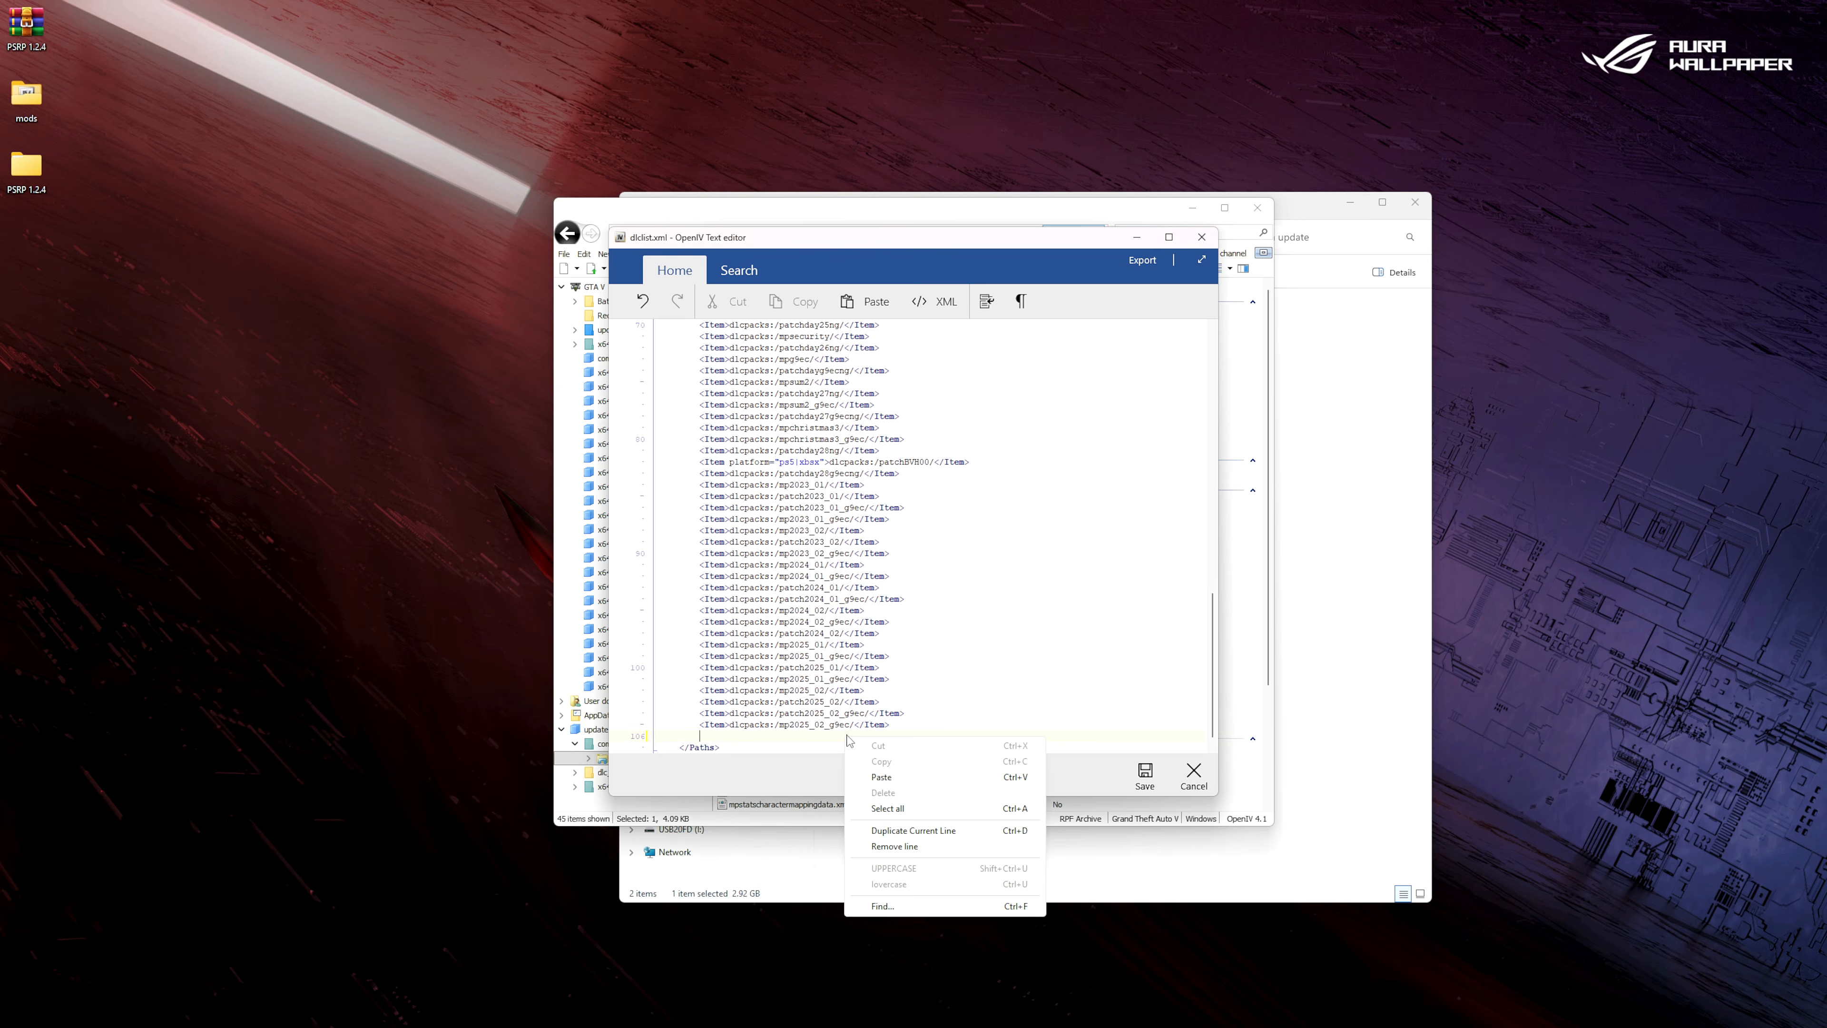
pyautogui.click(882, 770)
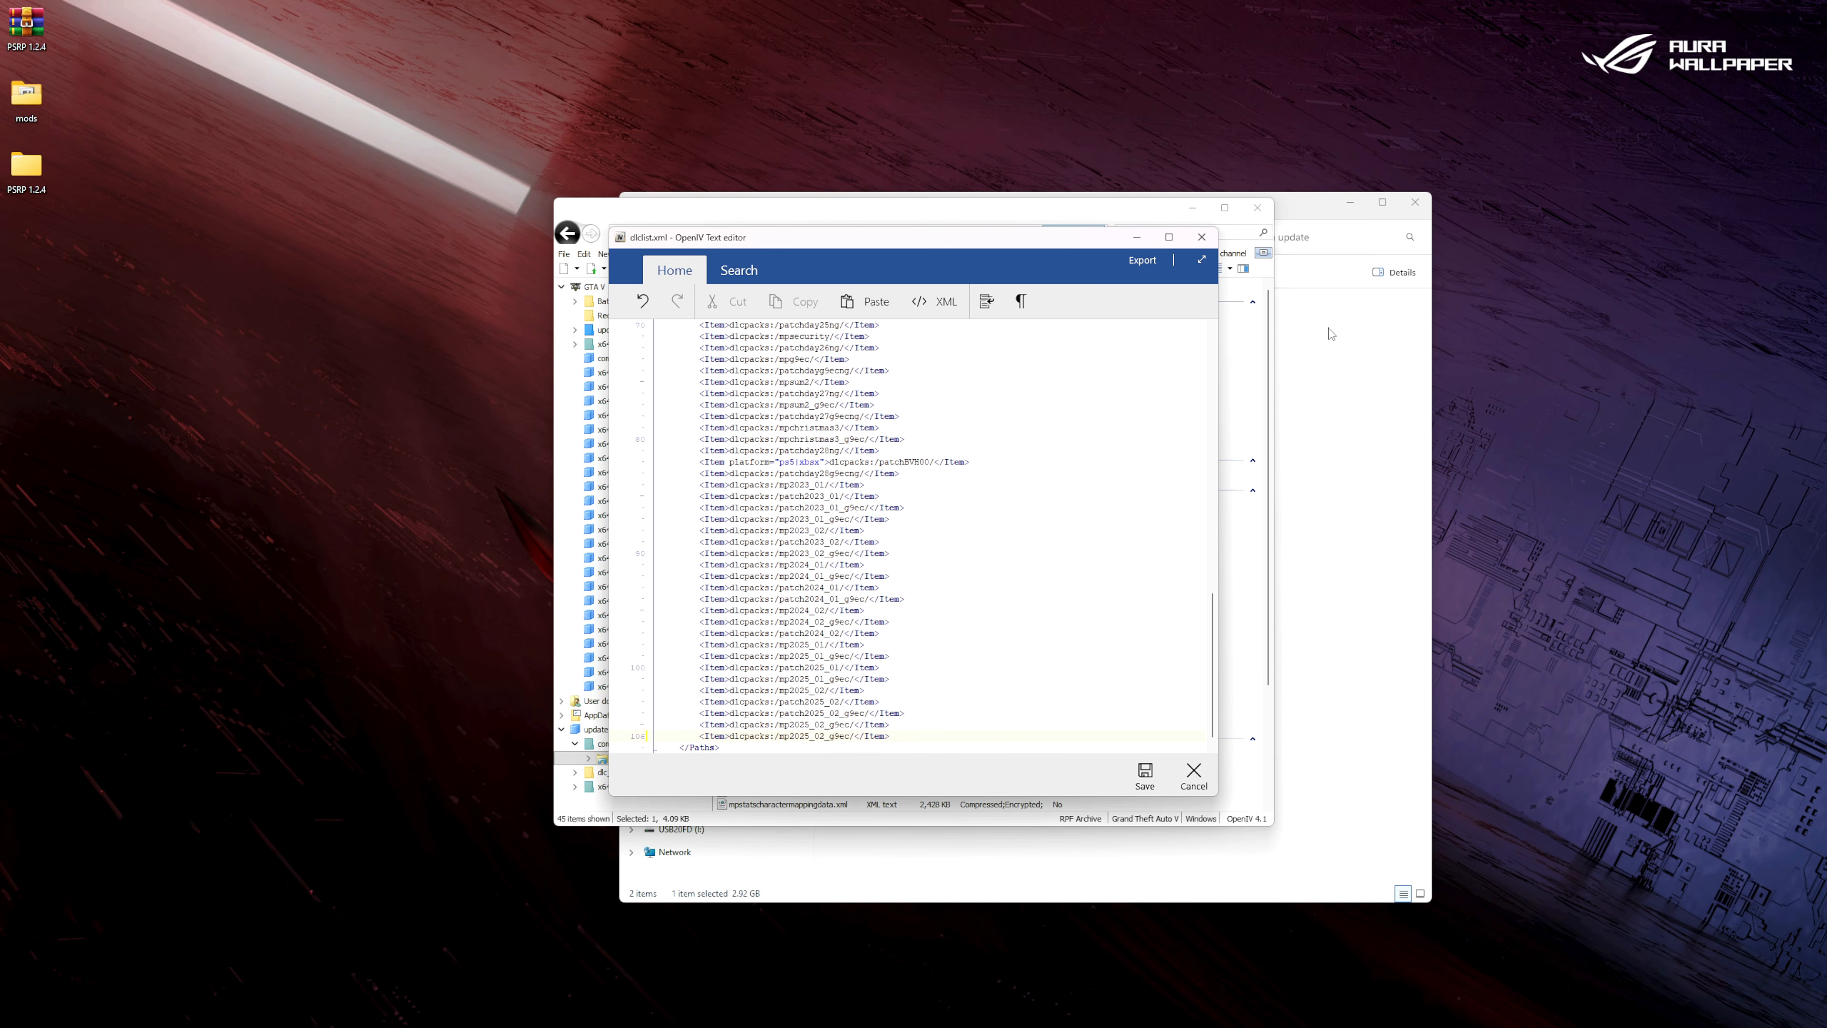
# Open mods\update\x64\dlcpacks in the game folder and copy the name of the psrp_props folder.
pyautogui.click(1312, 209)
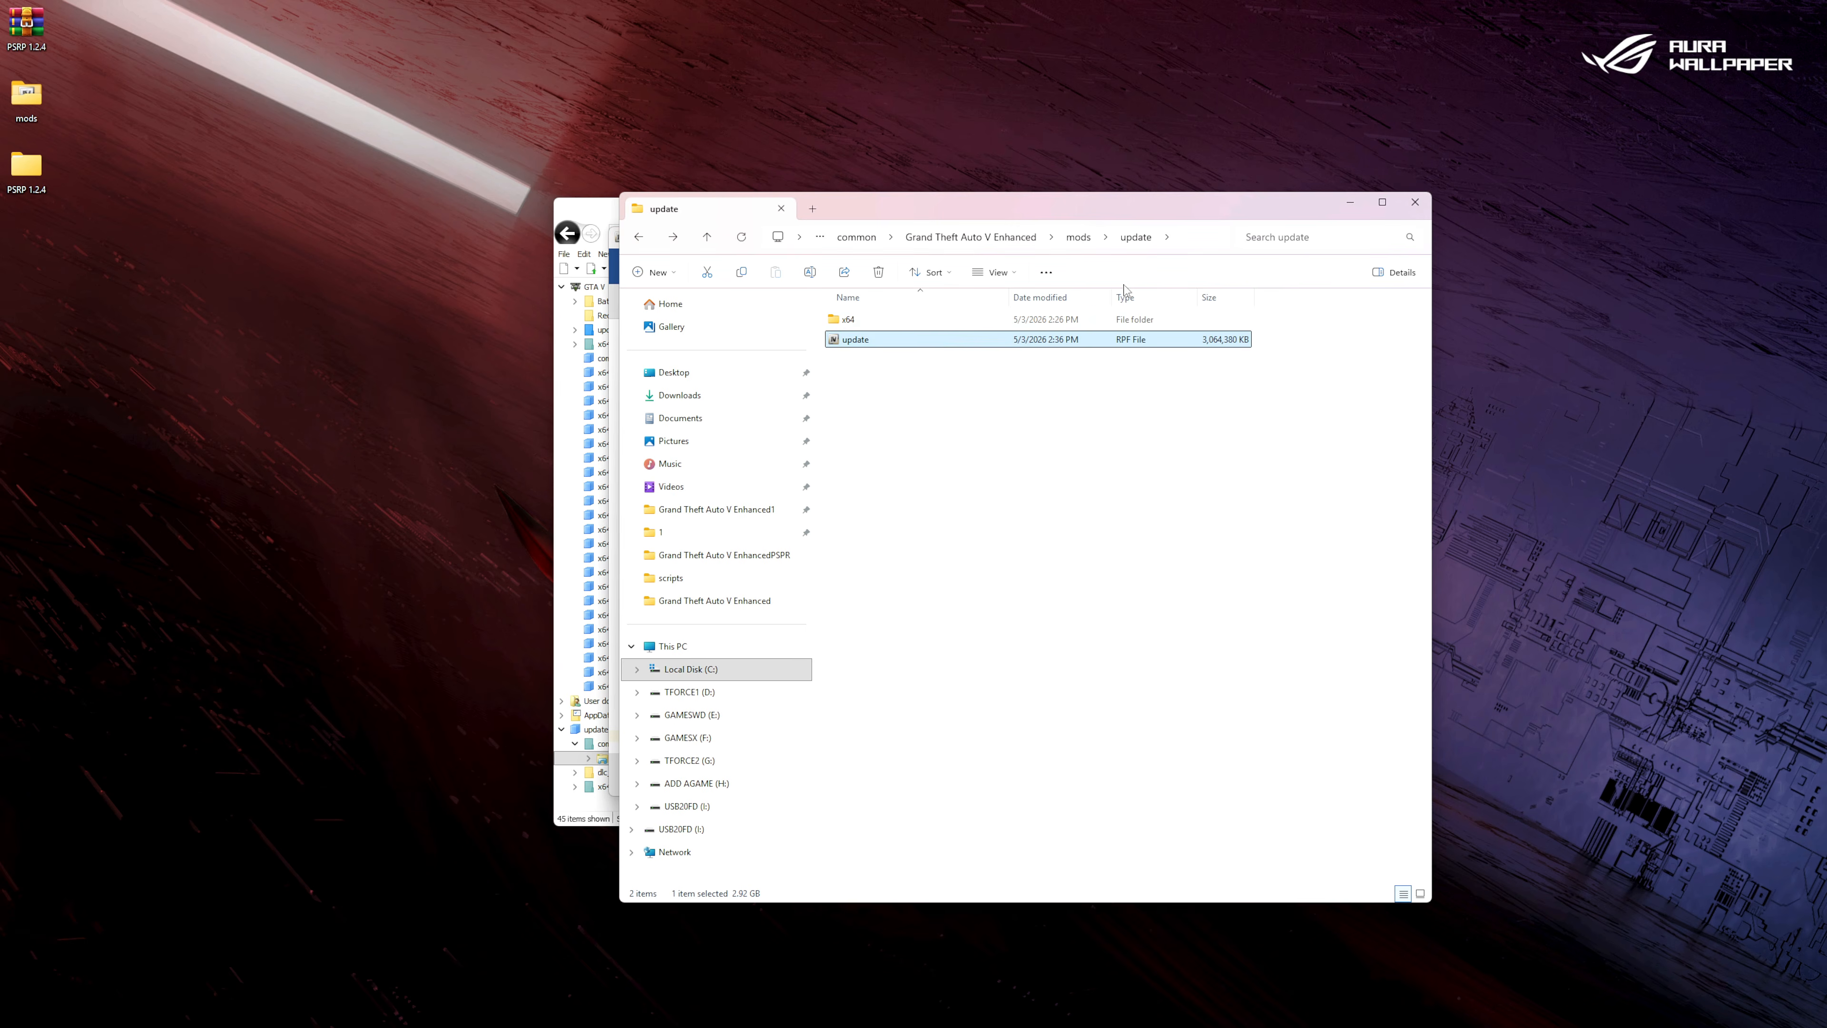
pyautogui.doubleClick(849, 320)
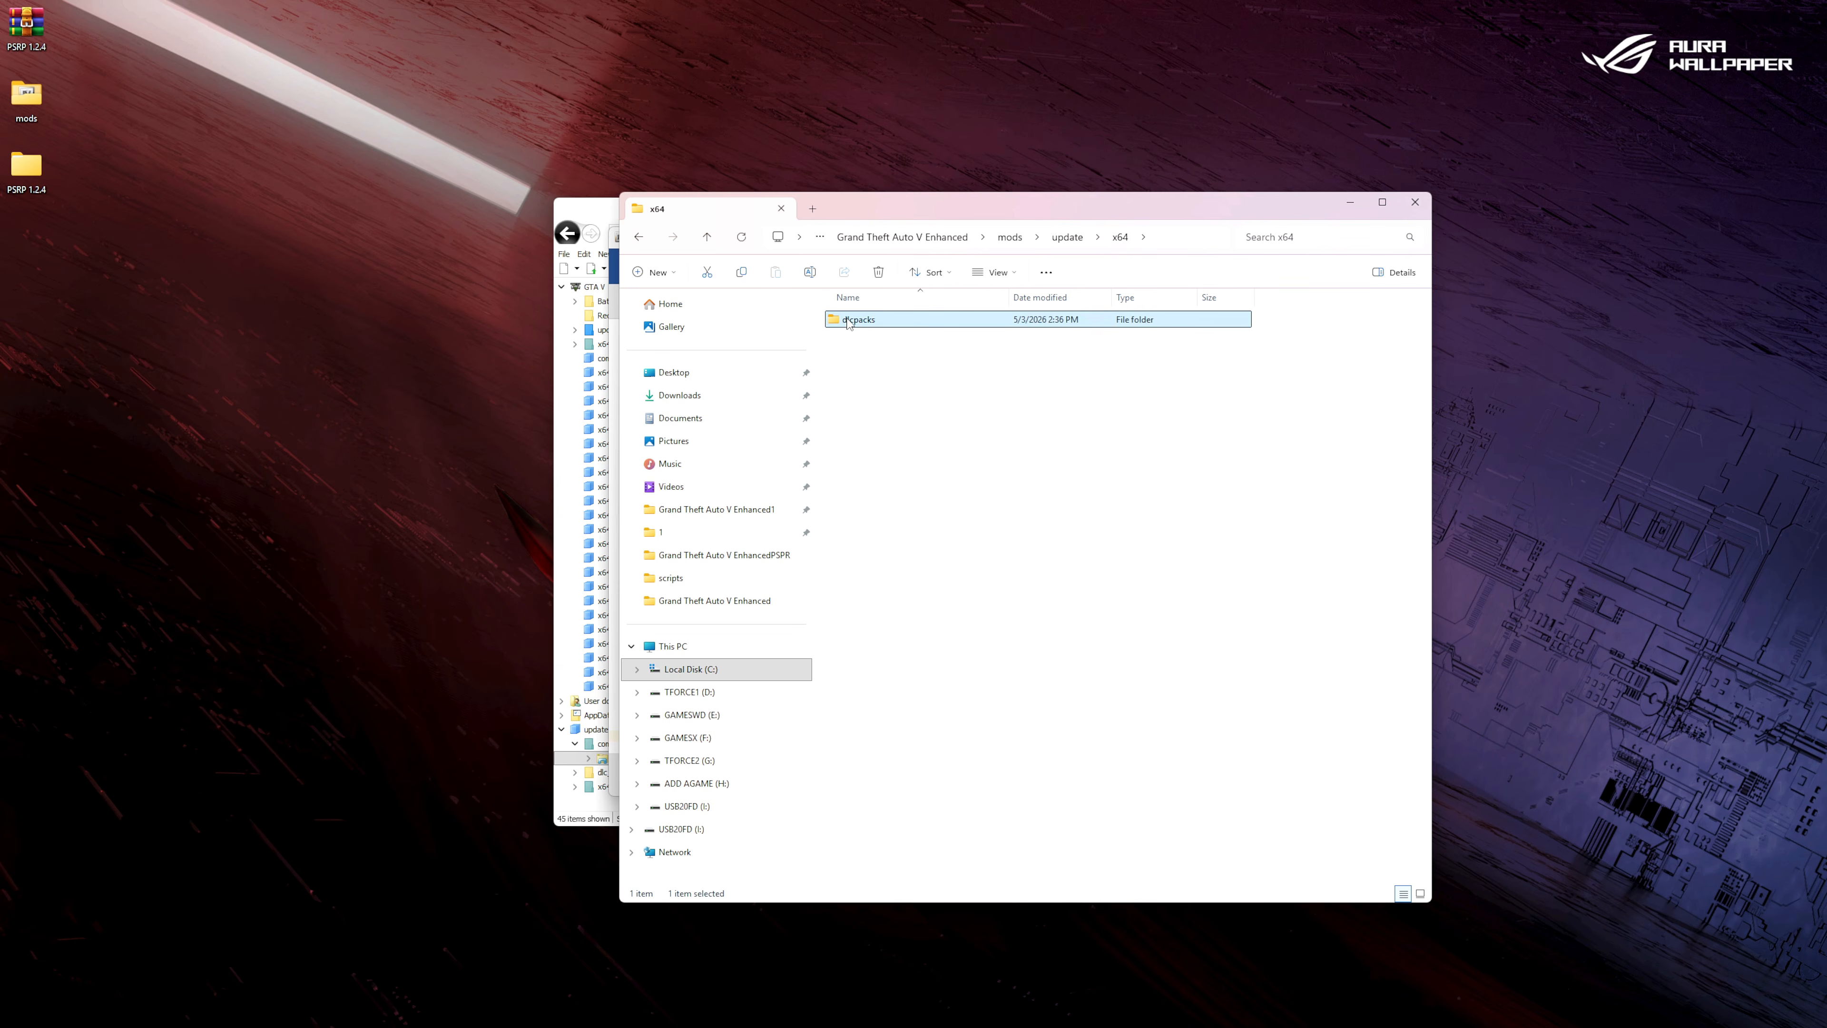
pyautogui.doubleClick(849, 322)
pyautogui.click(863, 321)
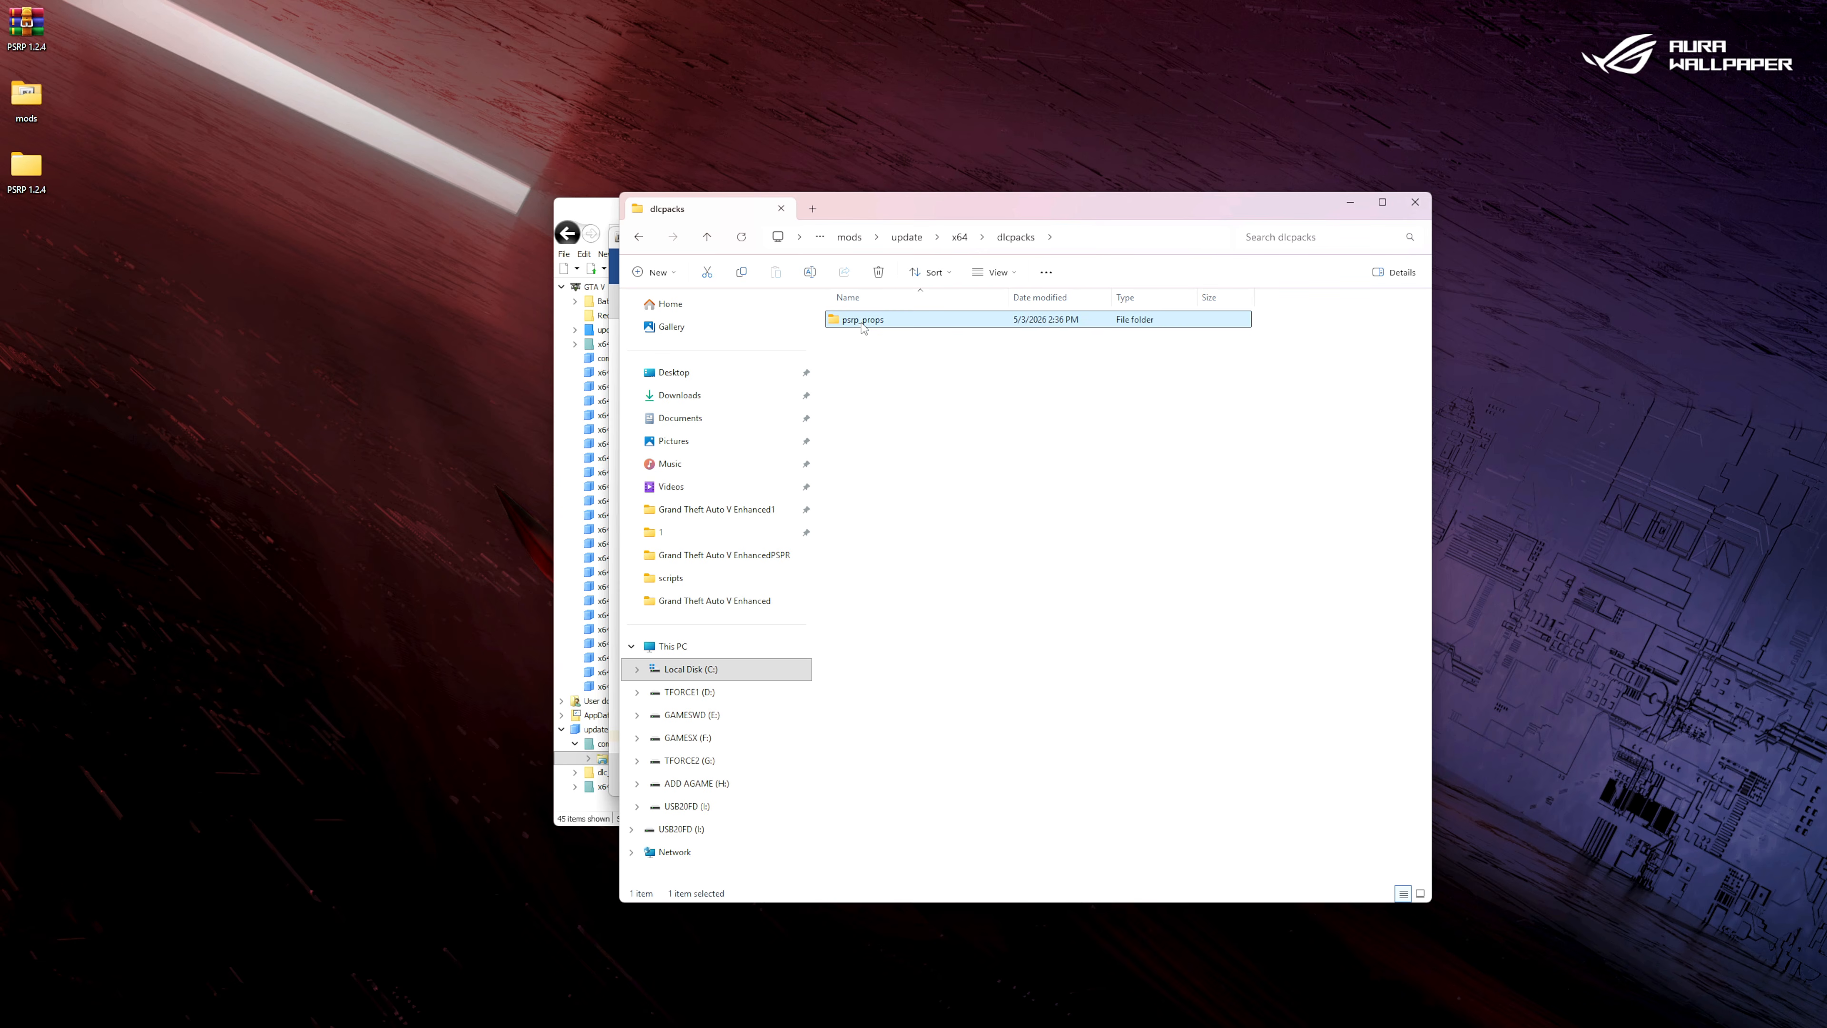
pyautogui.click(863, 323)
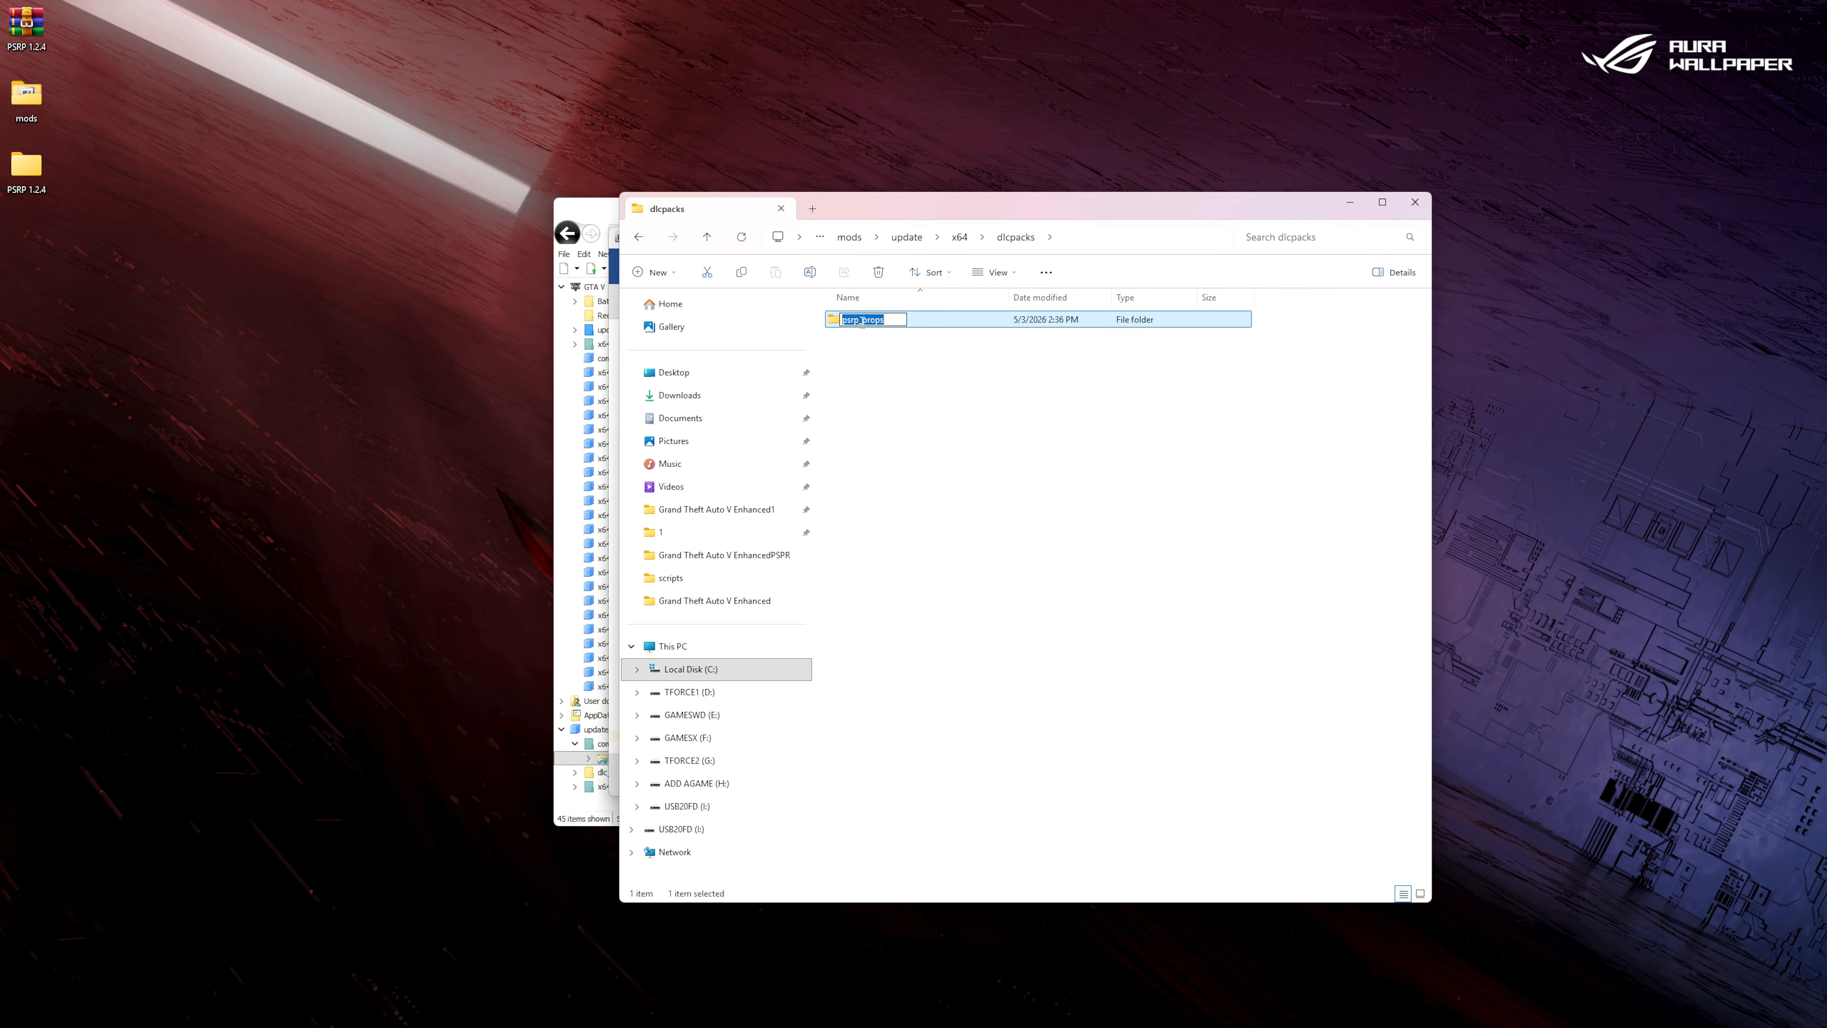
pyautogui.rightClick(863, 324)
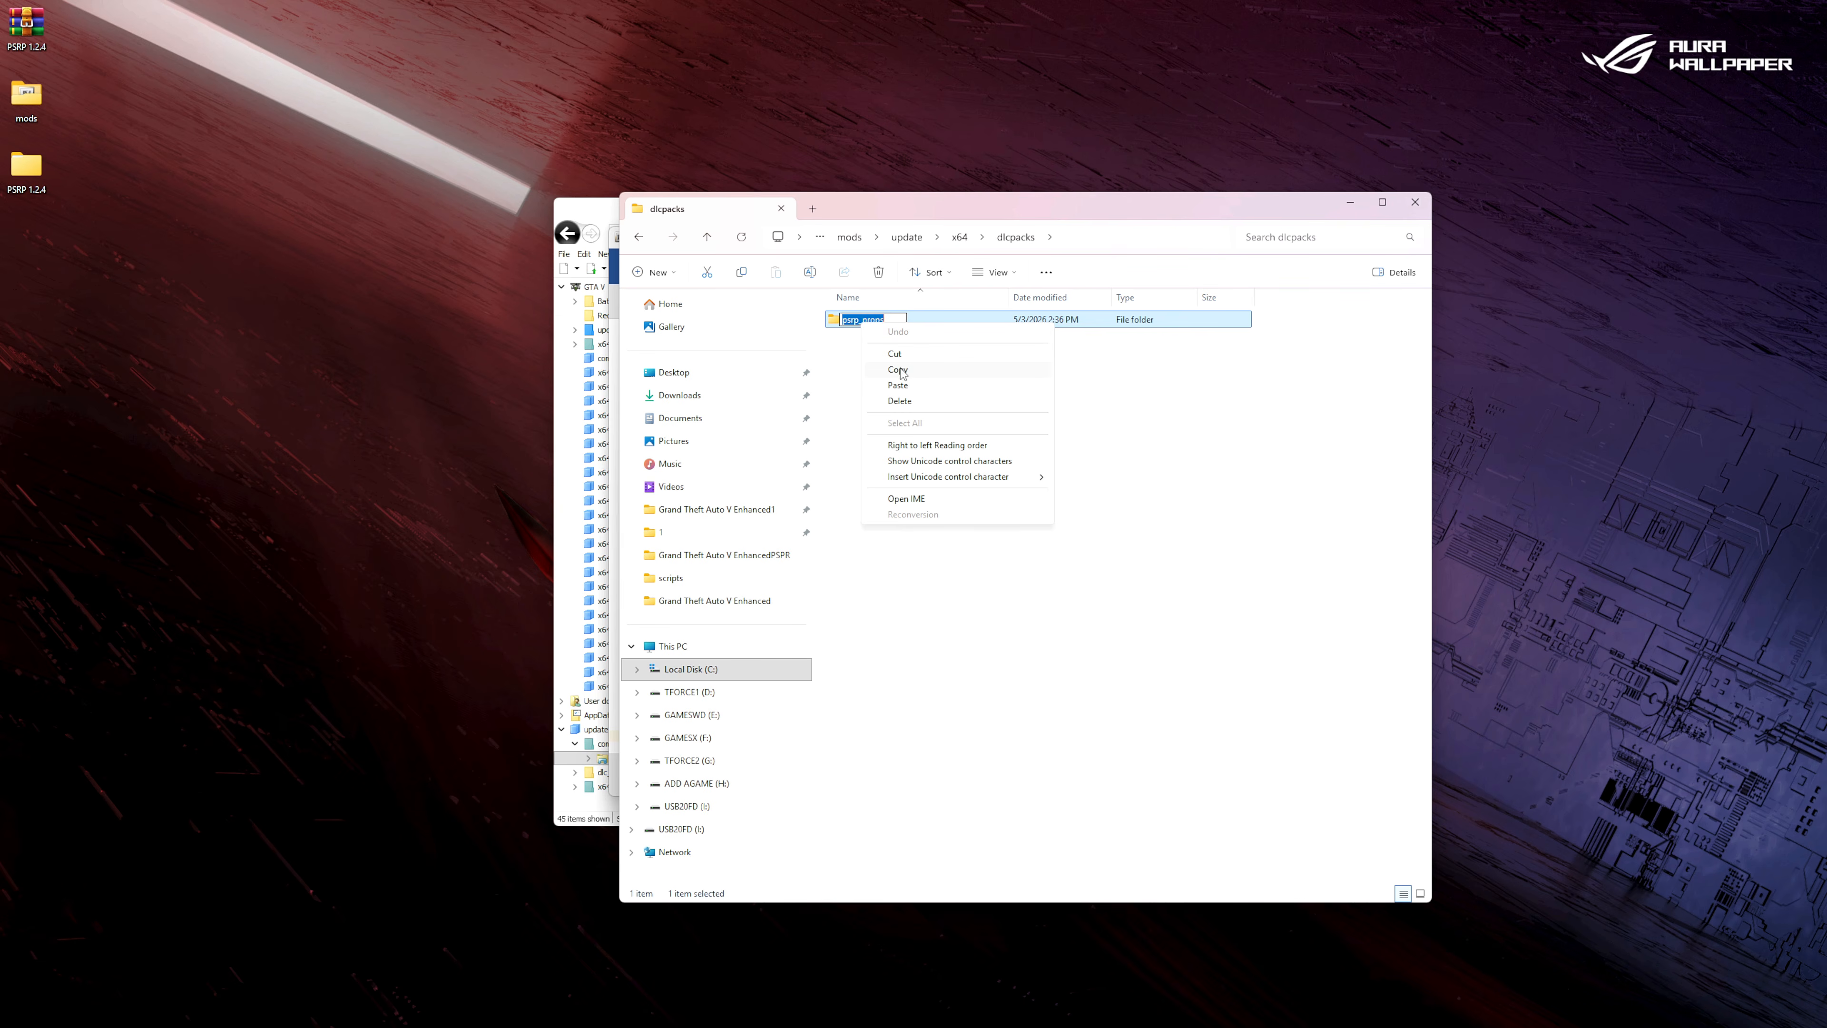
pyautogui.click(898, 370)
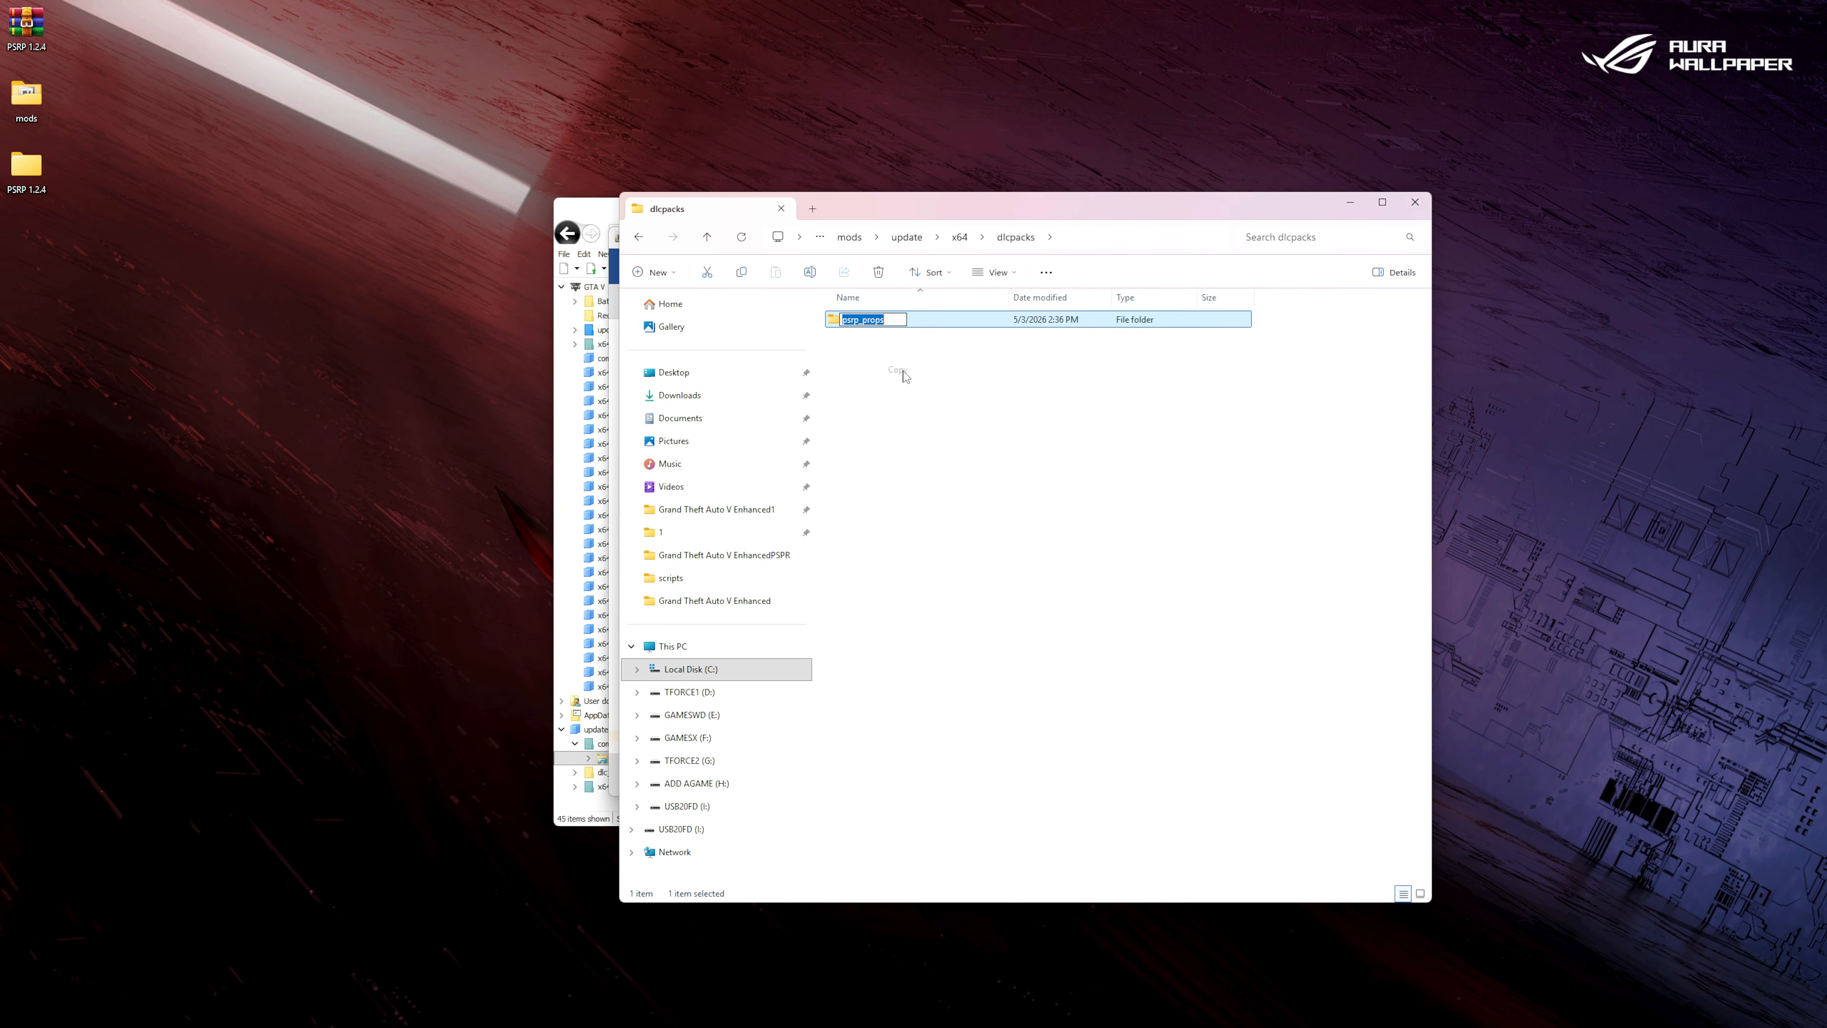
# Replace mp2025_02_g9ec in the duplicated last entry of dlclist.xml with psrp_props and save the file.
pyautogui.moveTo(862, 212); pyautogui.dragTo(1228, 218)
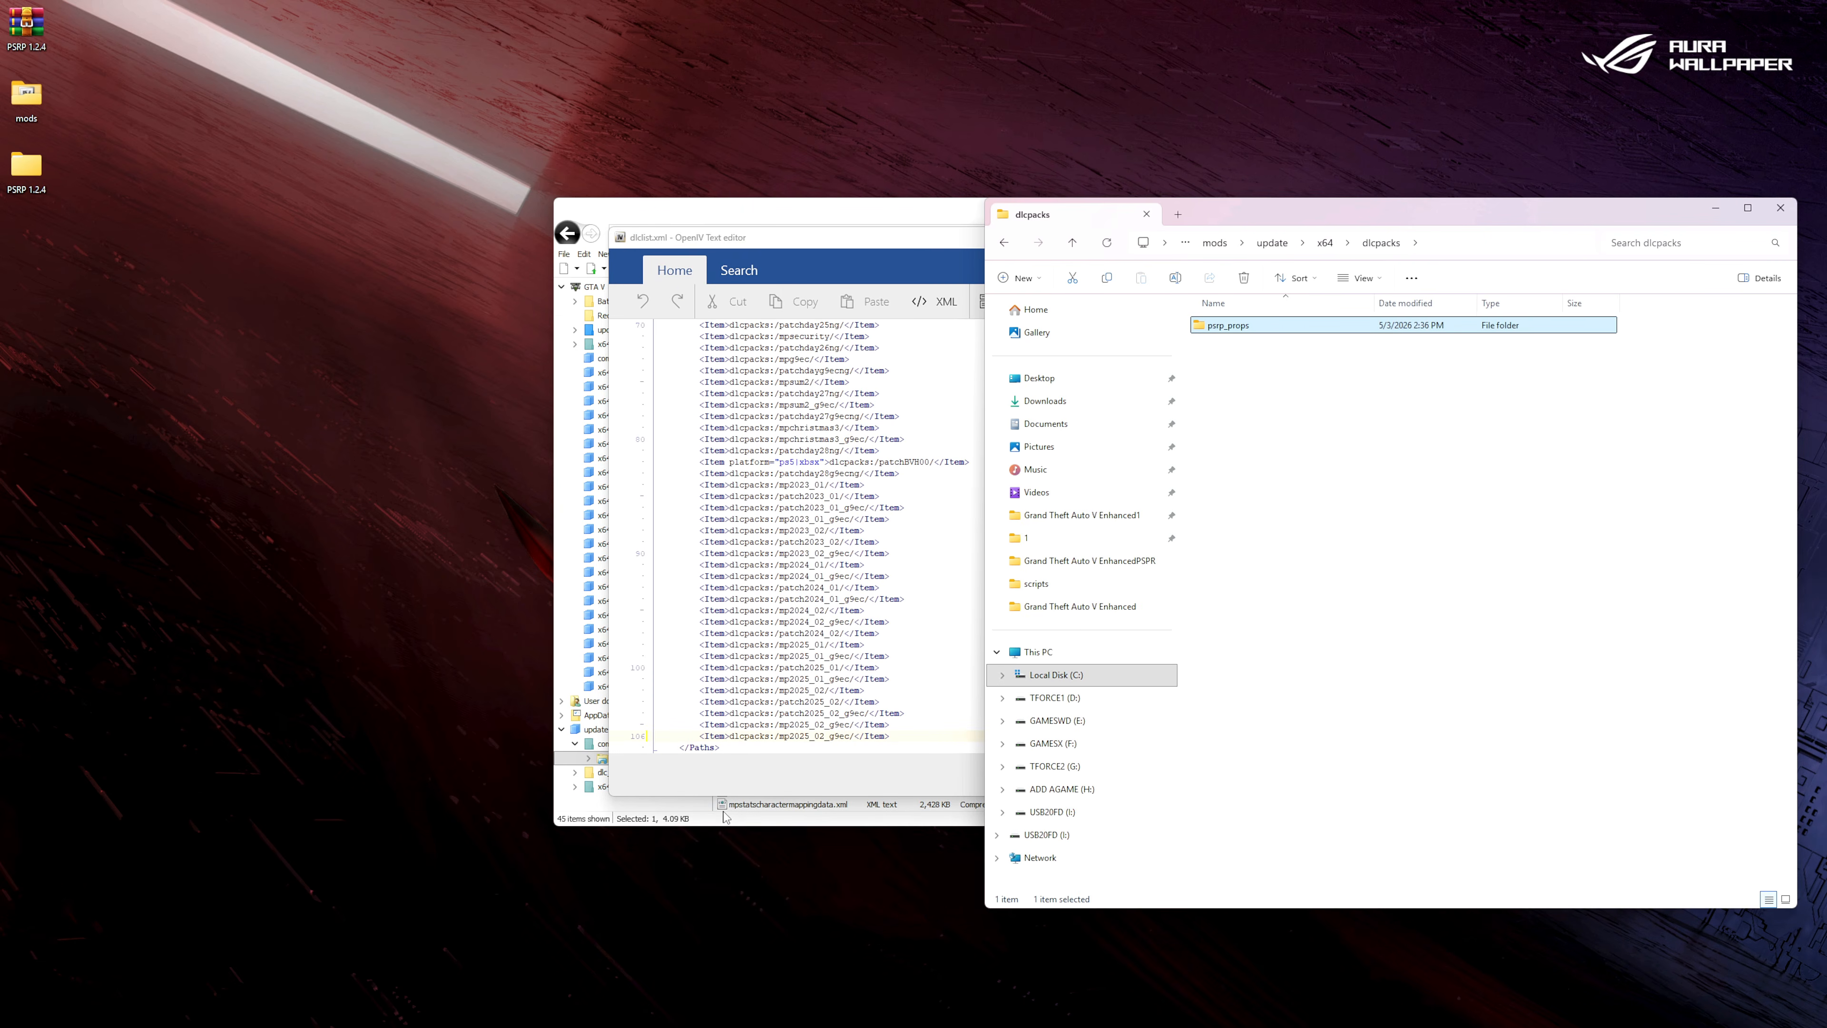
pyautogui.doubleClick(801, 736)
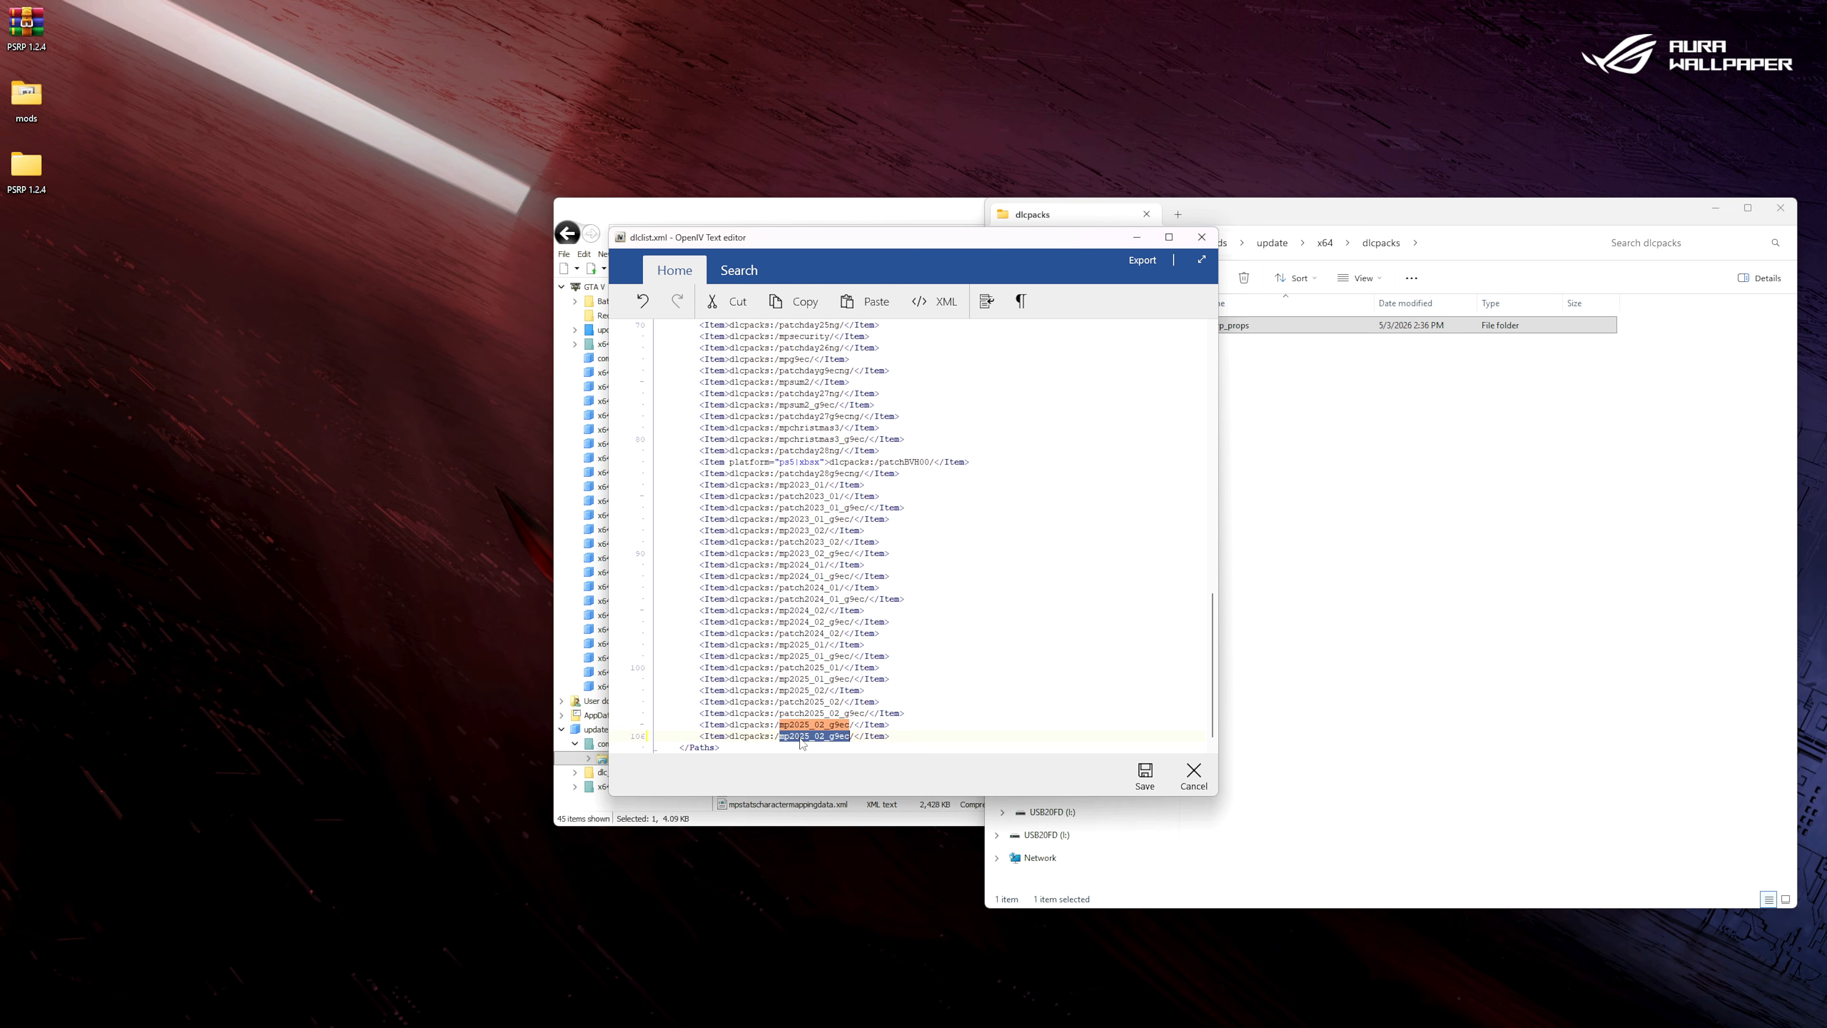
pyautogui.rightClick(800, 752)
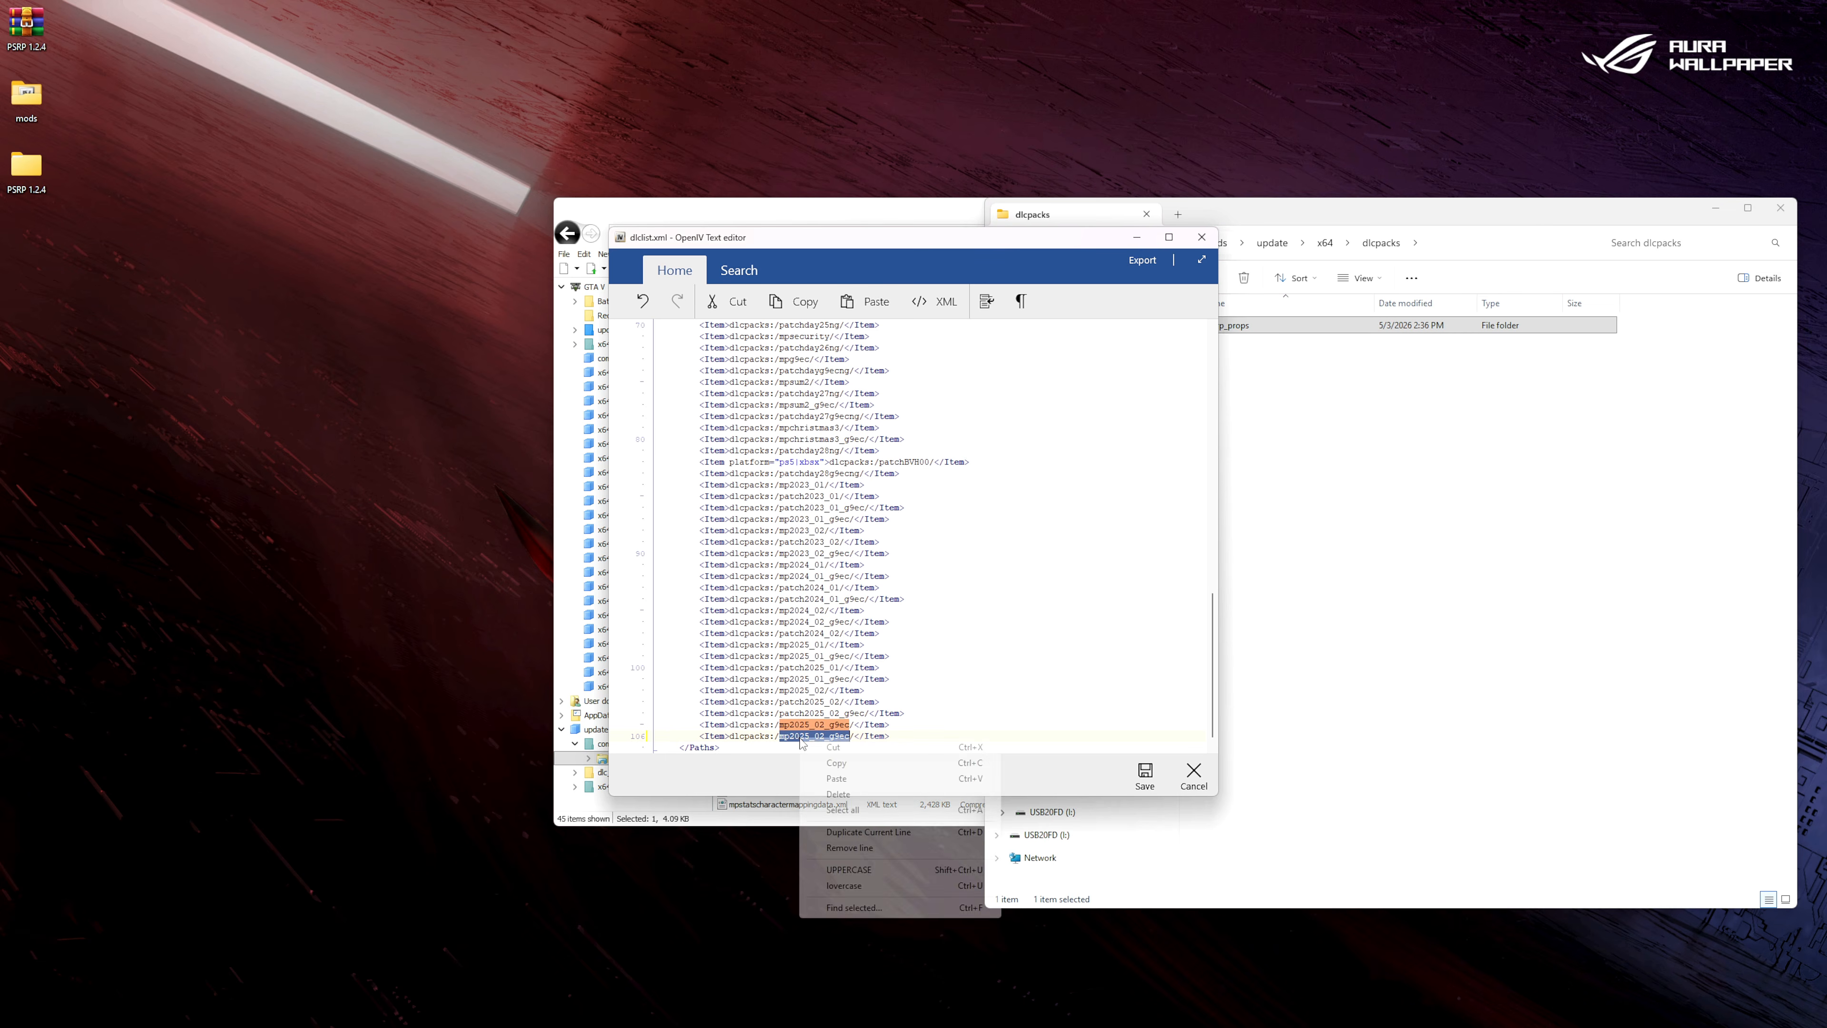
pyautogui.click(835, 782)
pyautogui.click(1144, 773)
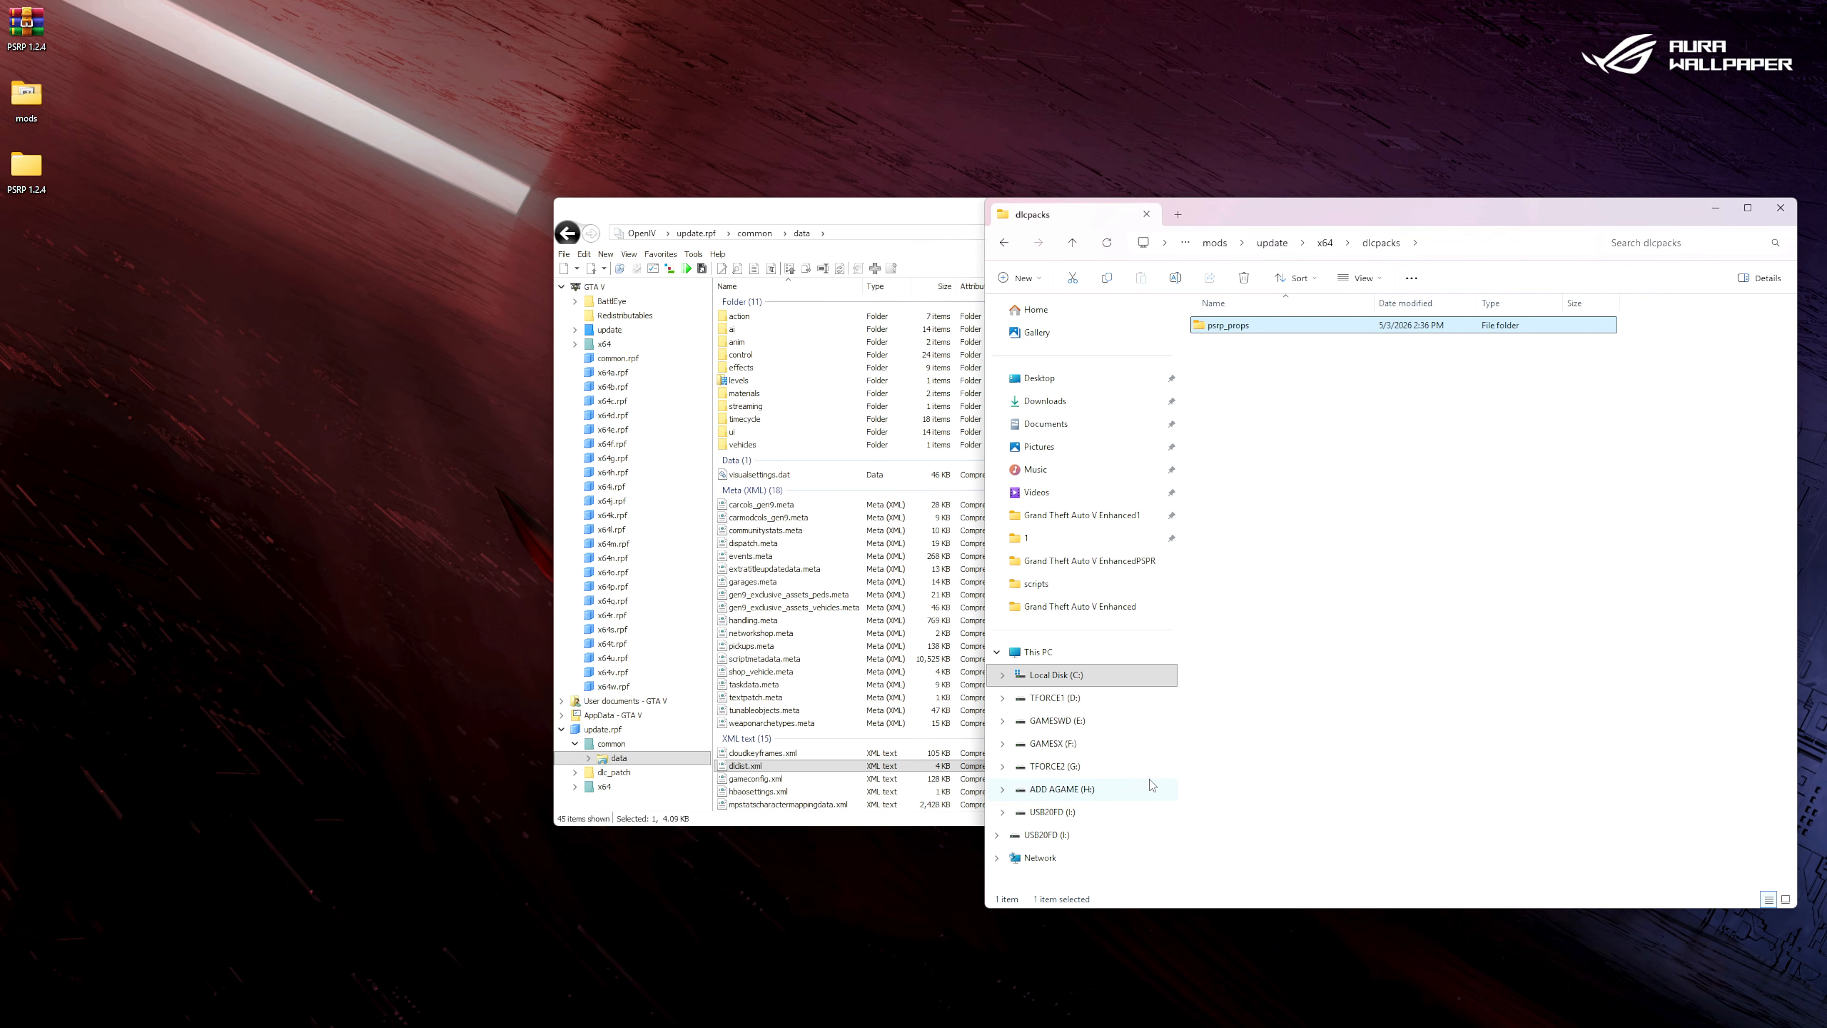
# Go back to the Grand Theft Auto V Enhanced root folder in File Explorer and close OpenIV.
pyautogui.click(1002, 243)
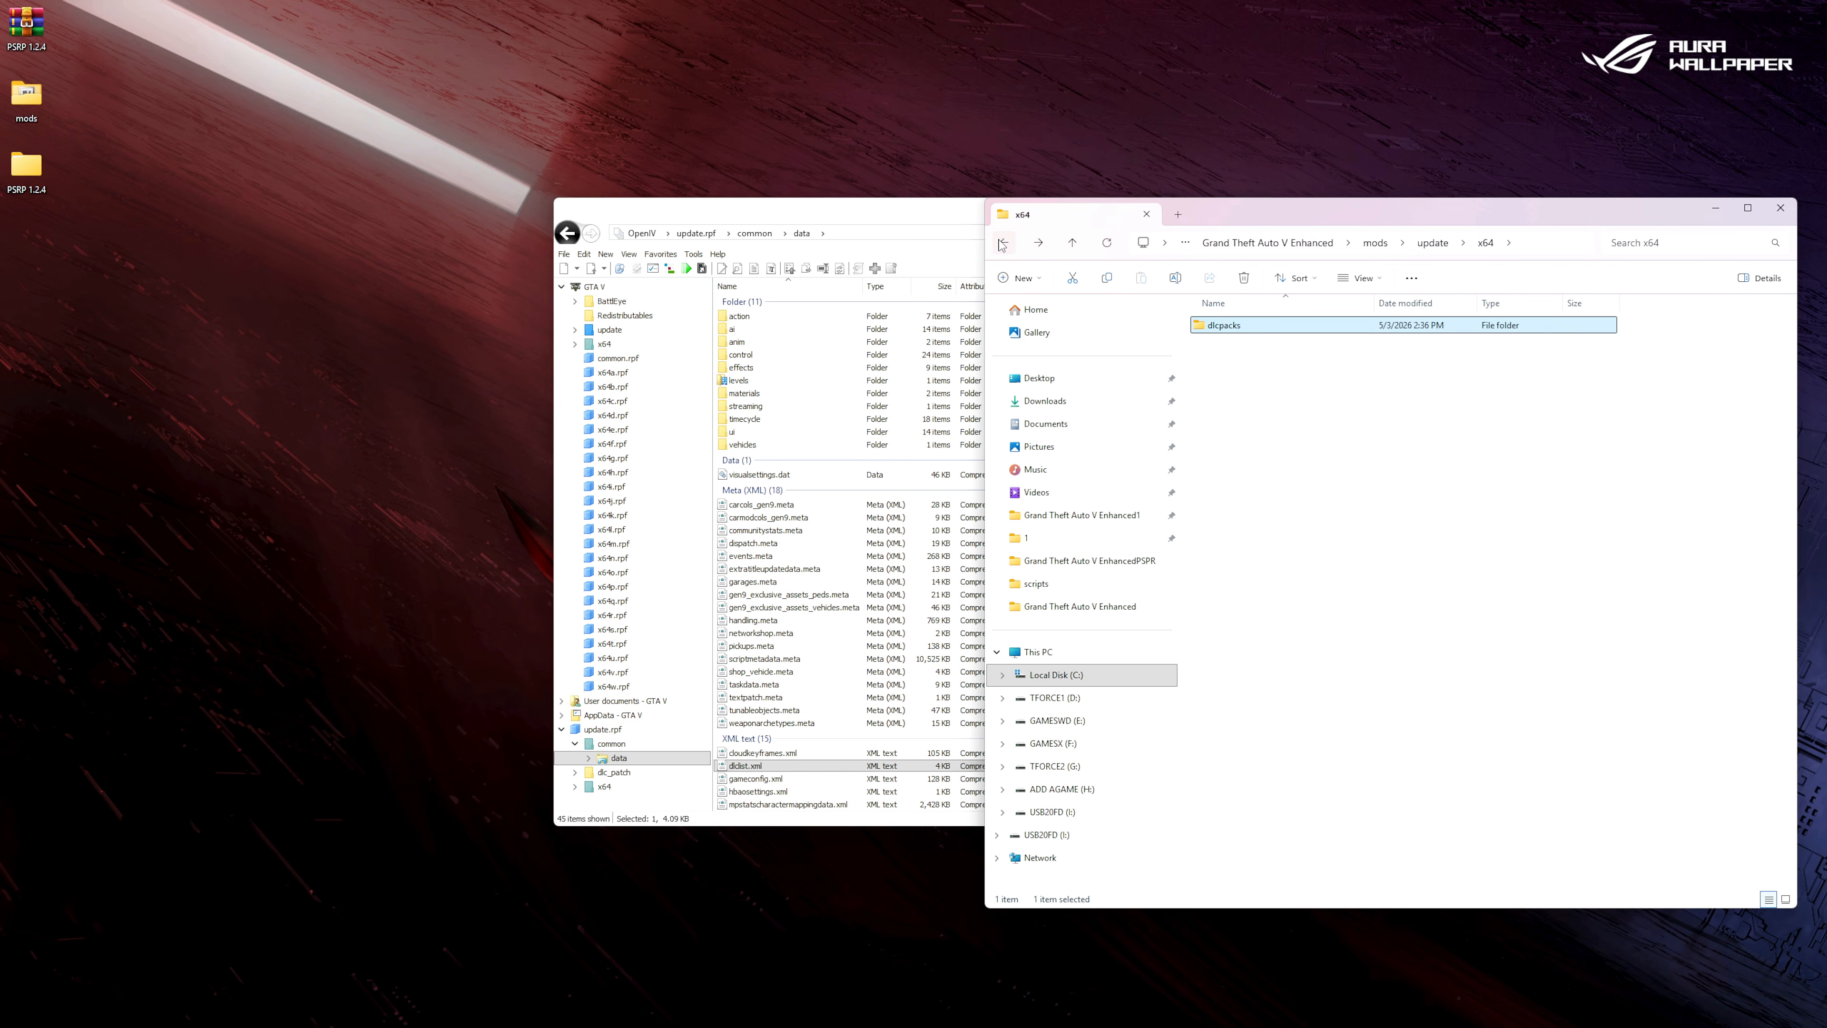
pyautogui.click(1002, 243)
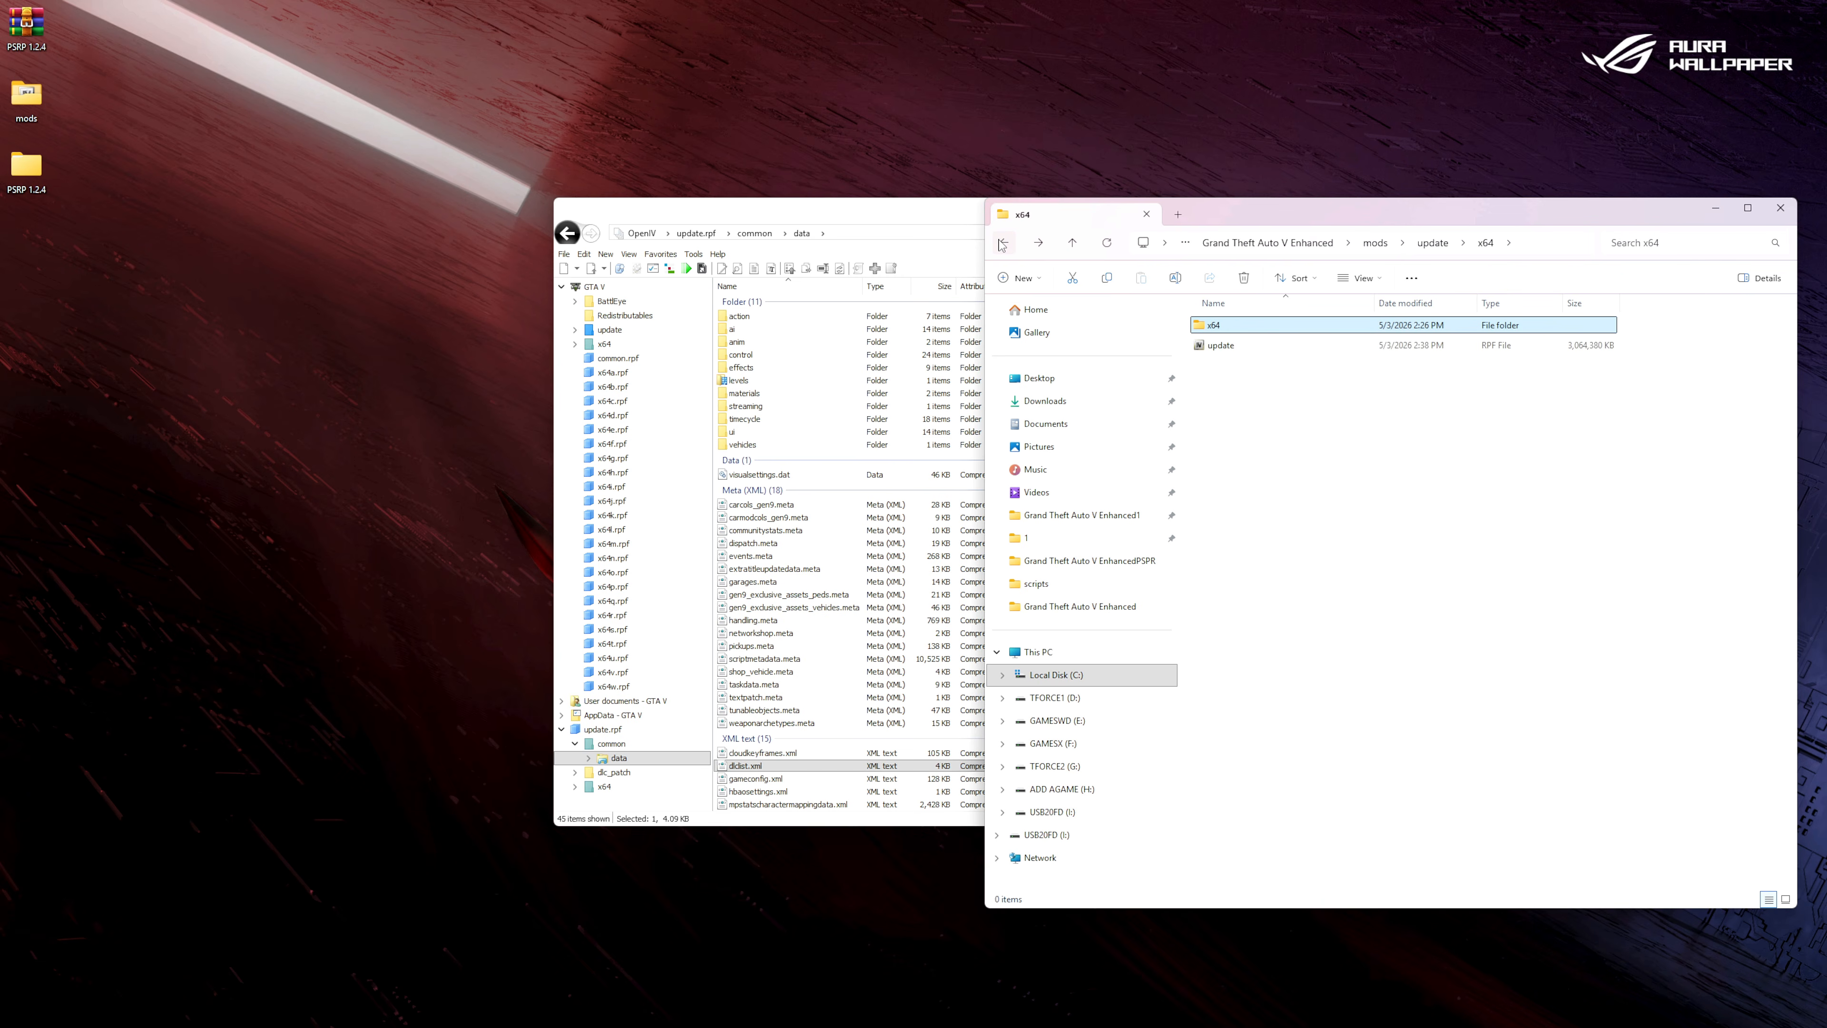
pyautogui.click(1002, 243)
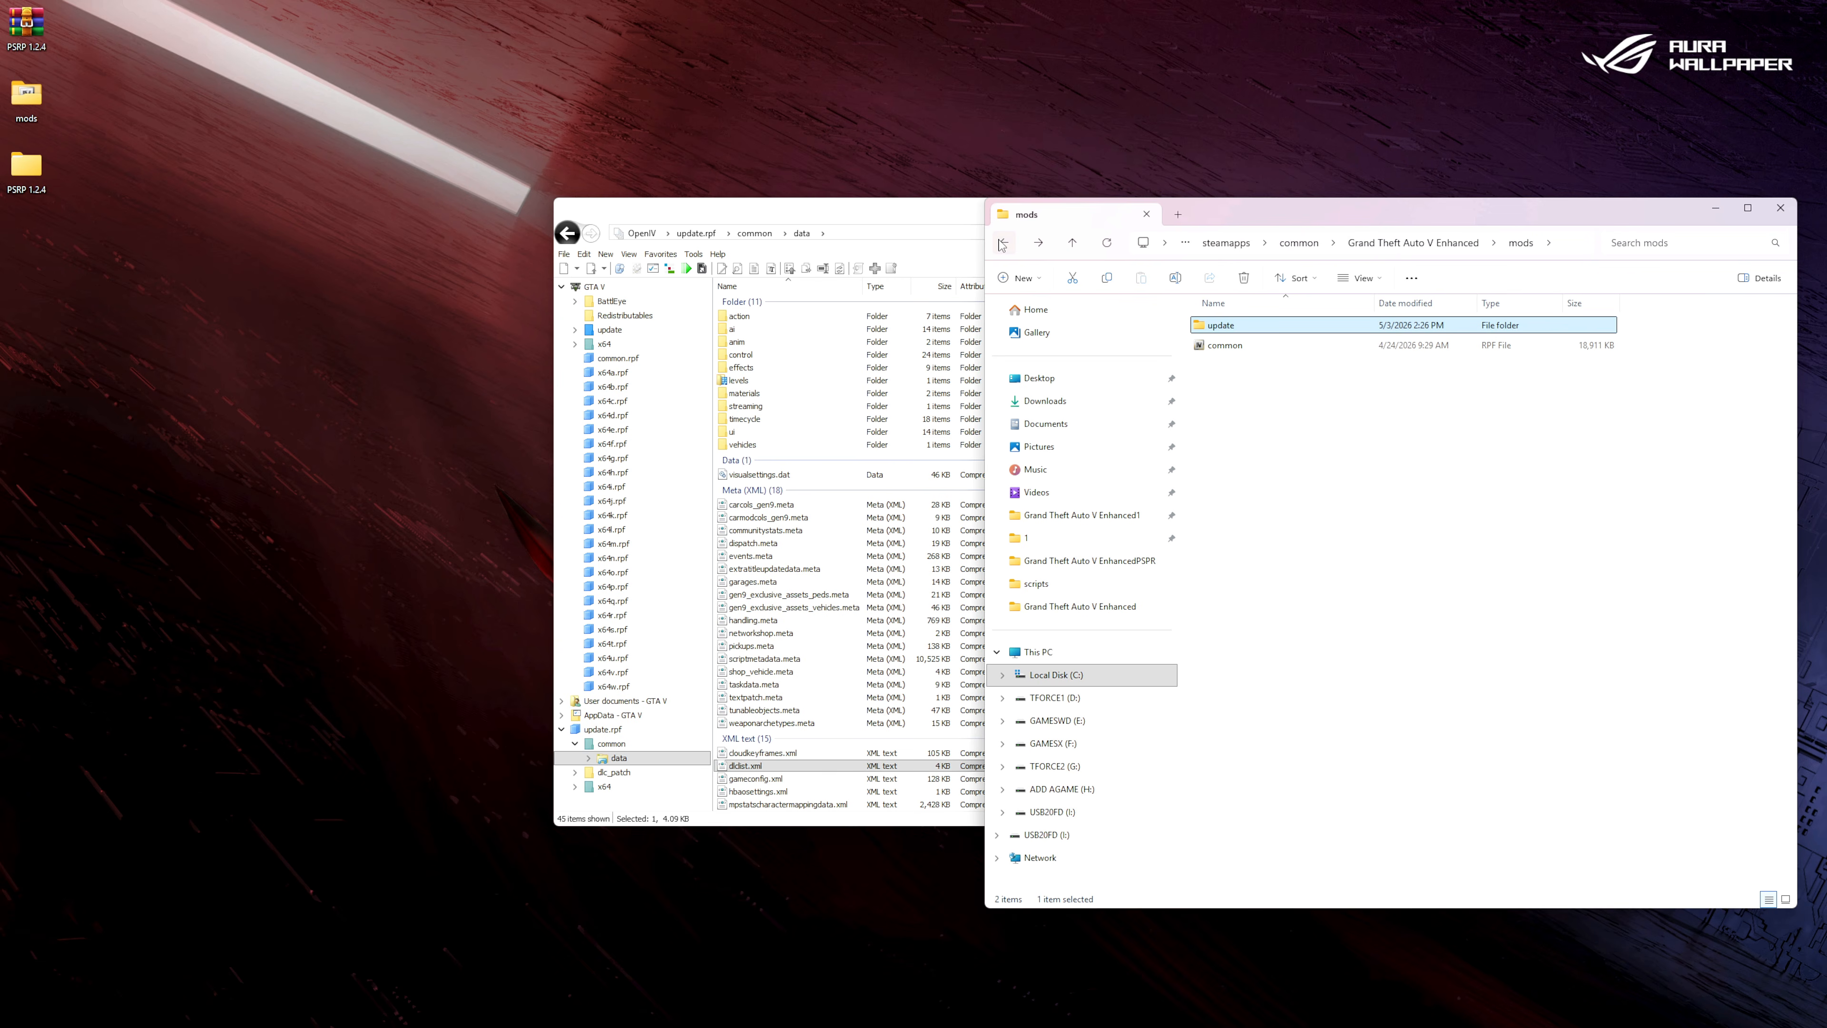
pyautogui.click(1003, 243)
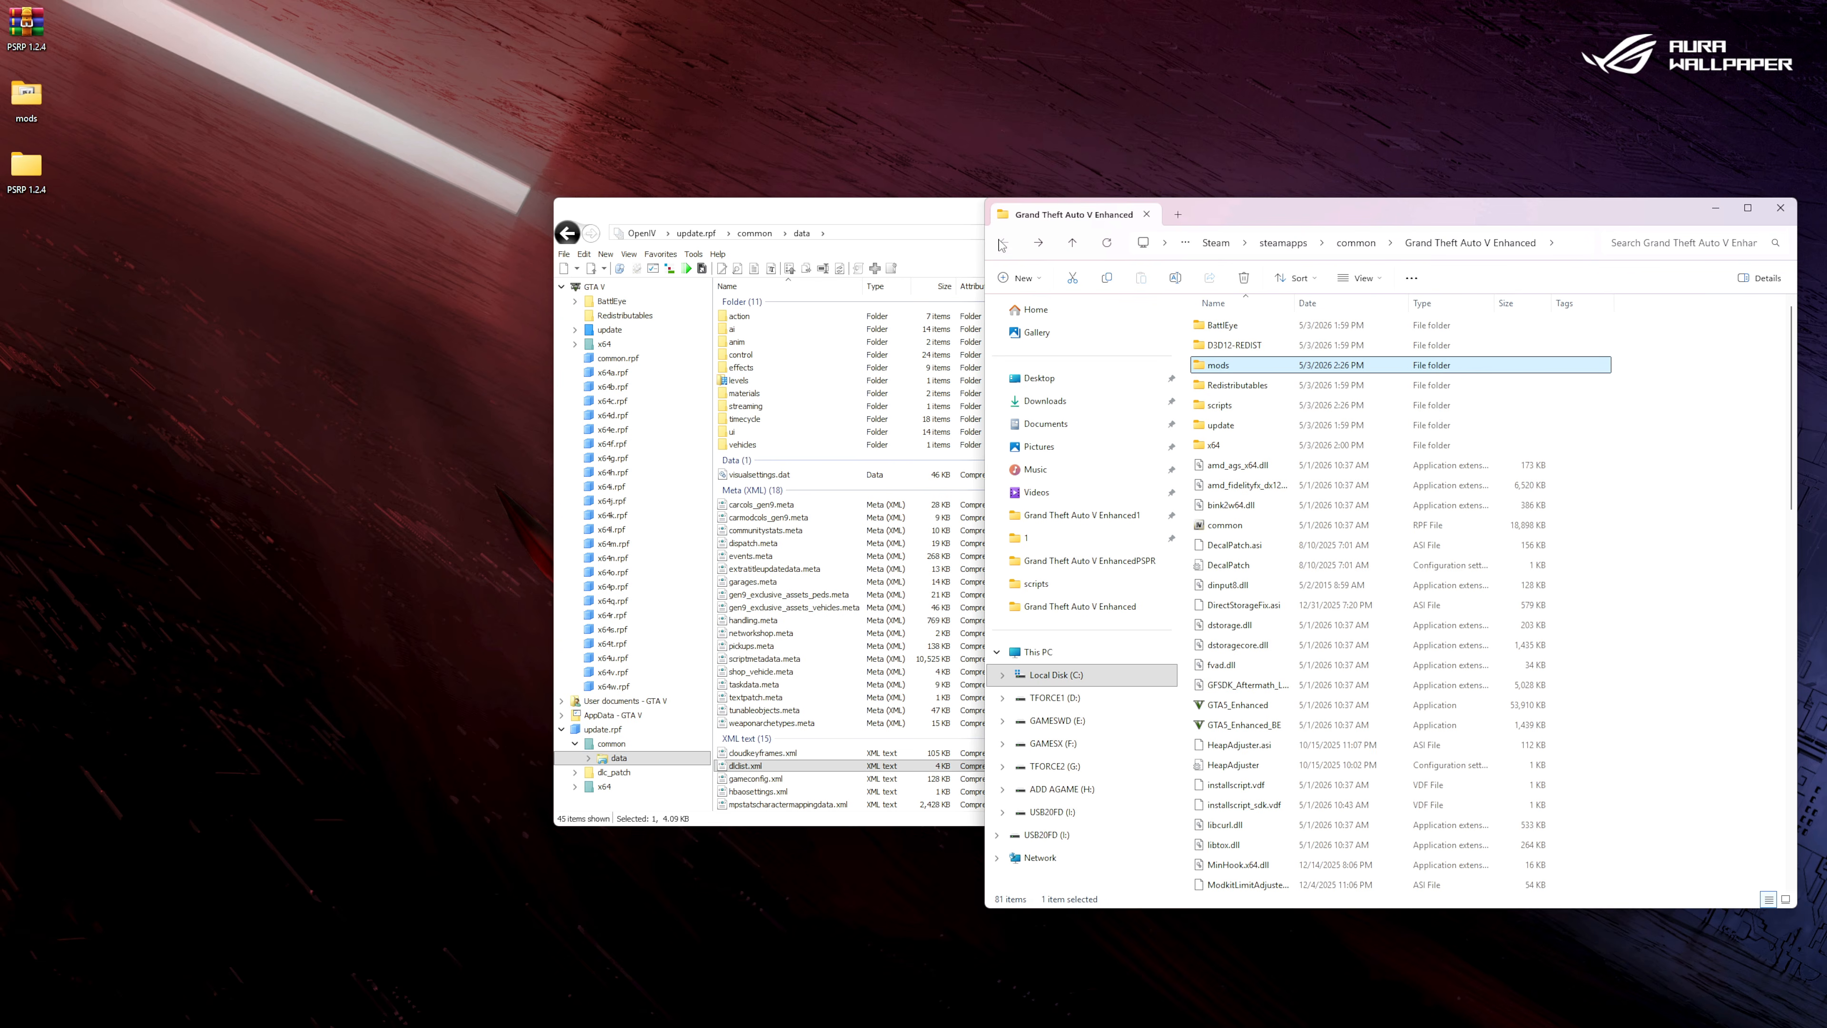
pyautogui.click(933, 213)
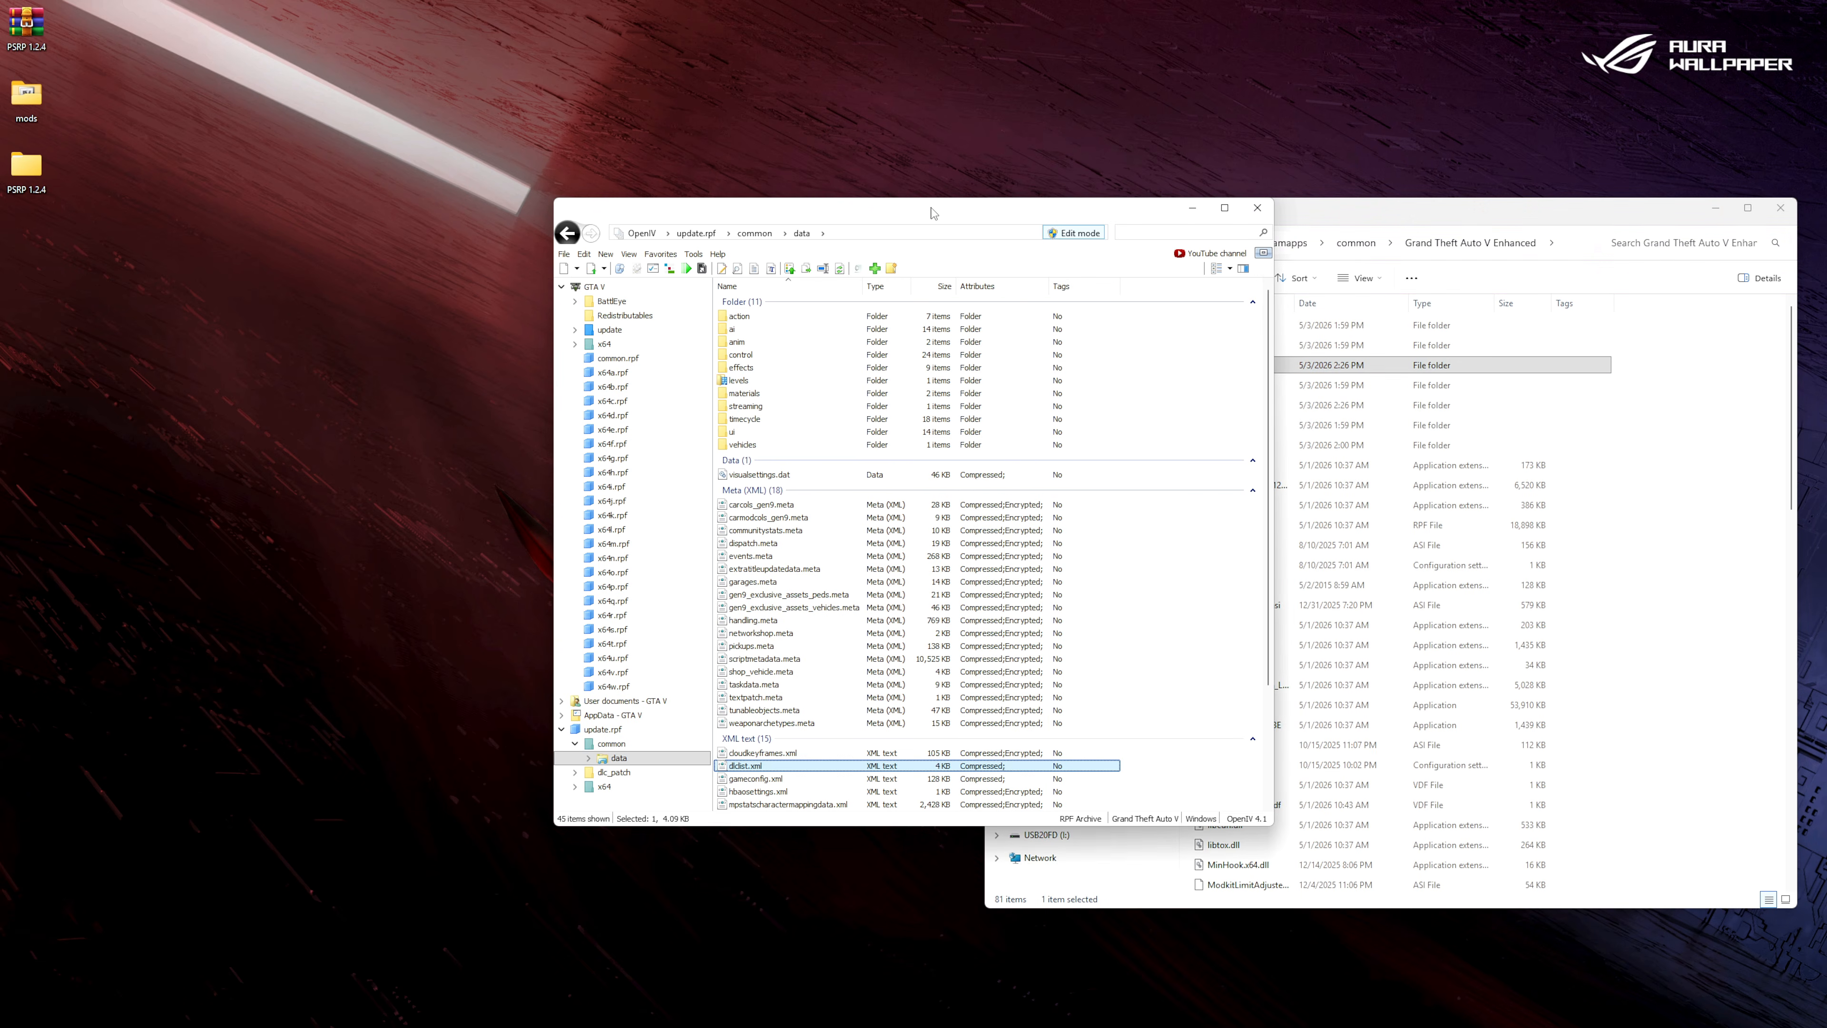
pyautogui.click(1256, 209)
# Look through the files in the Grand Theft Auto V Enhanced folder and close its window.
pyautogui.moveTo(1367, 209); pyautogui.dragTo(769, 164)
pyautogui.scroll(-10, 898, 492)
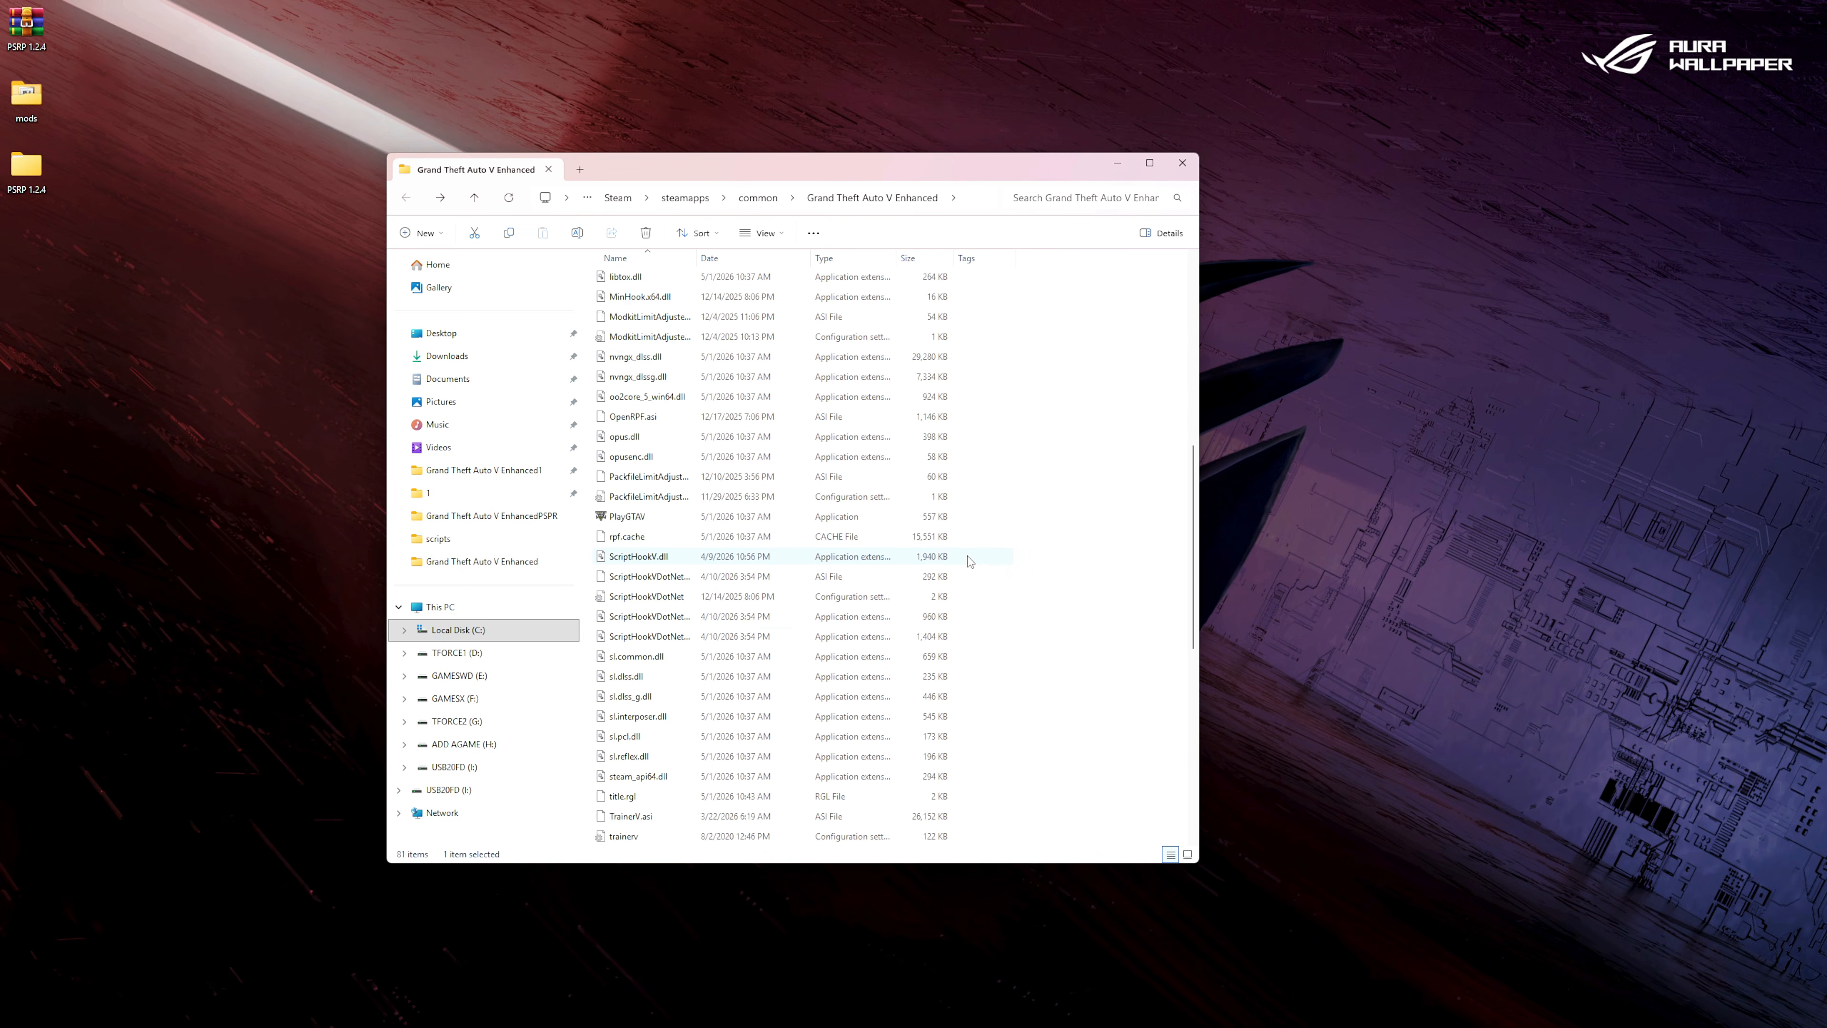
pyautogui.scroll(-8, 967, 561)
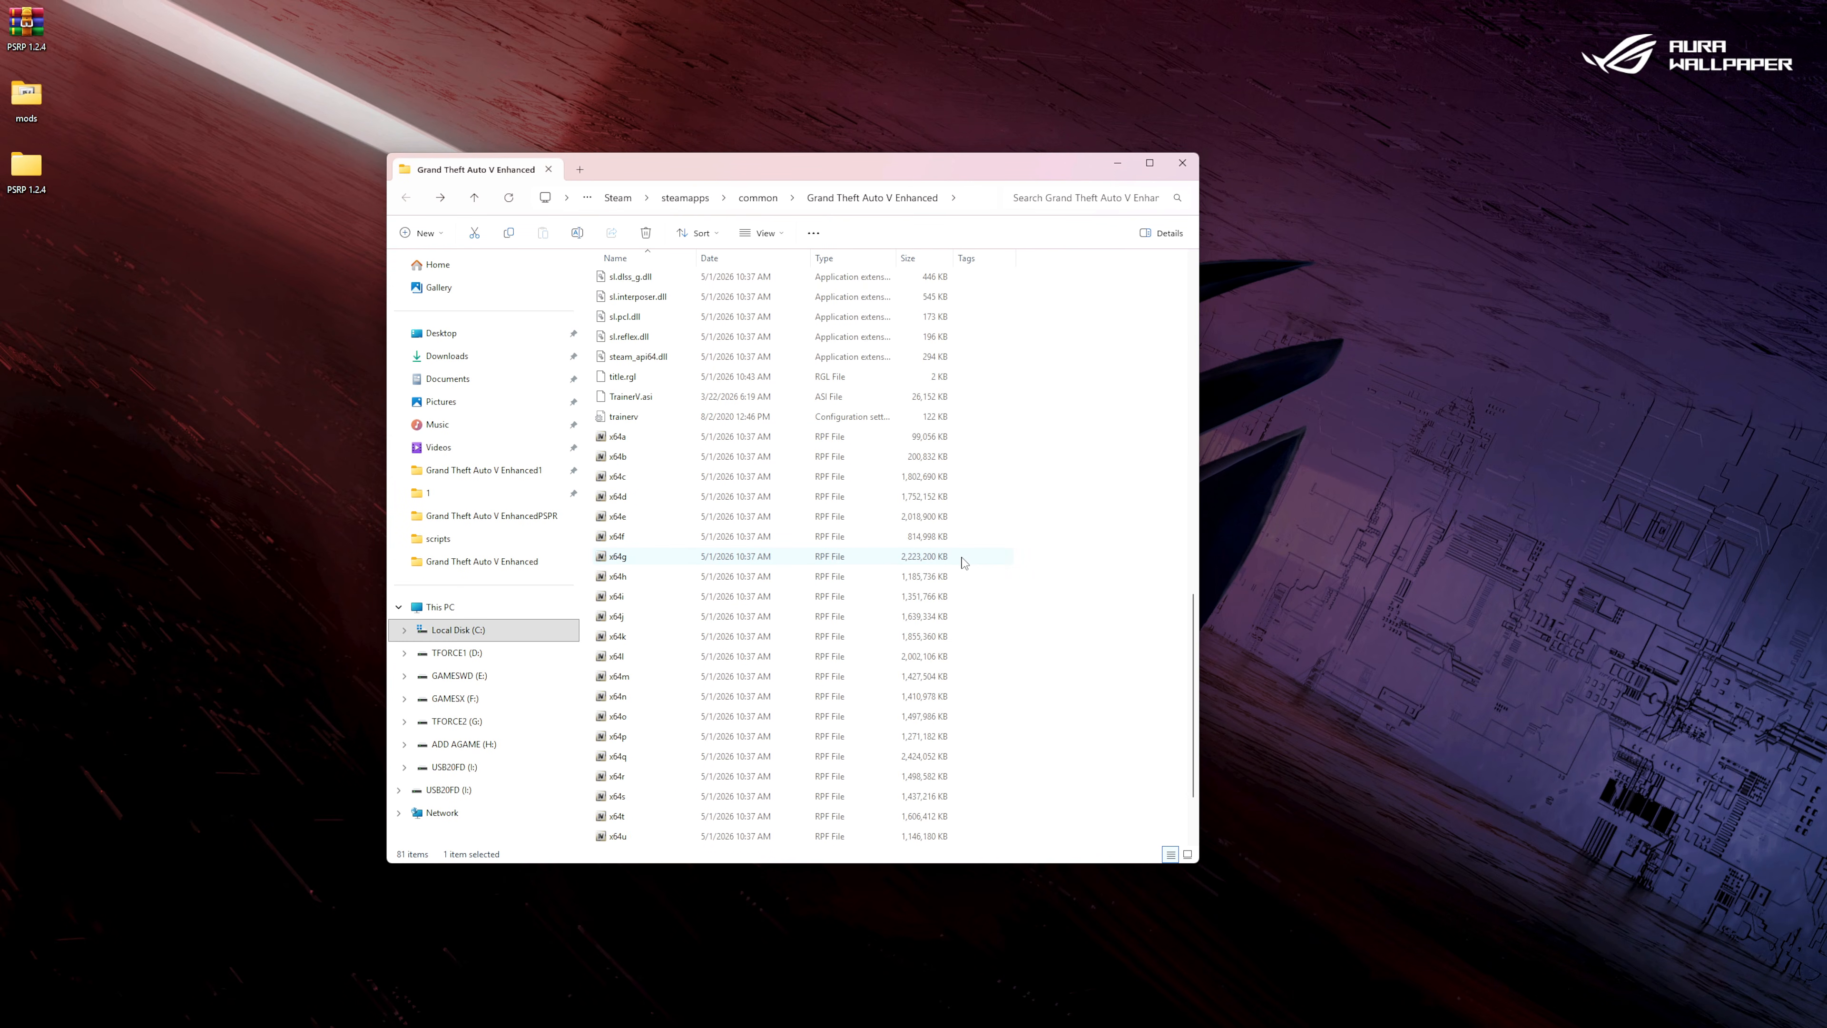
pyautogui.scroll(18, 962, 563)
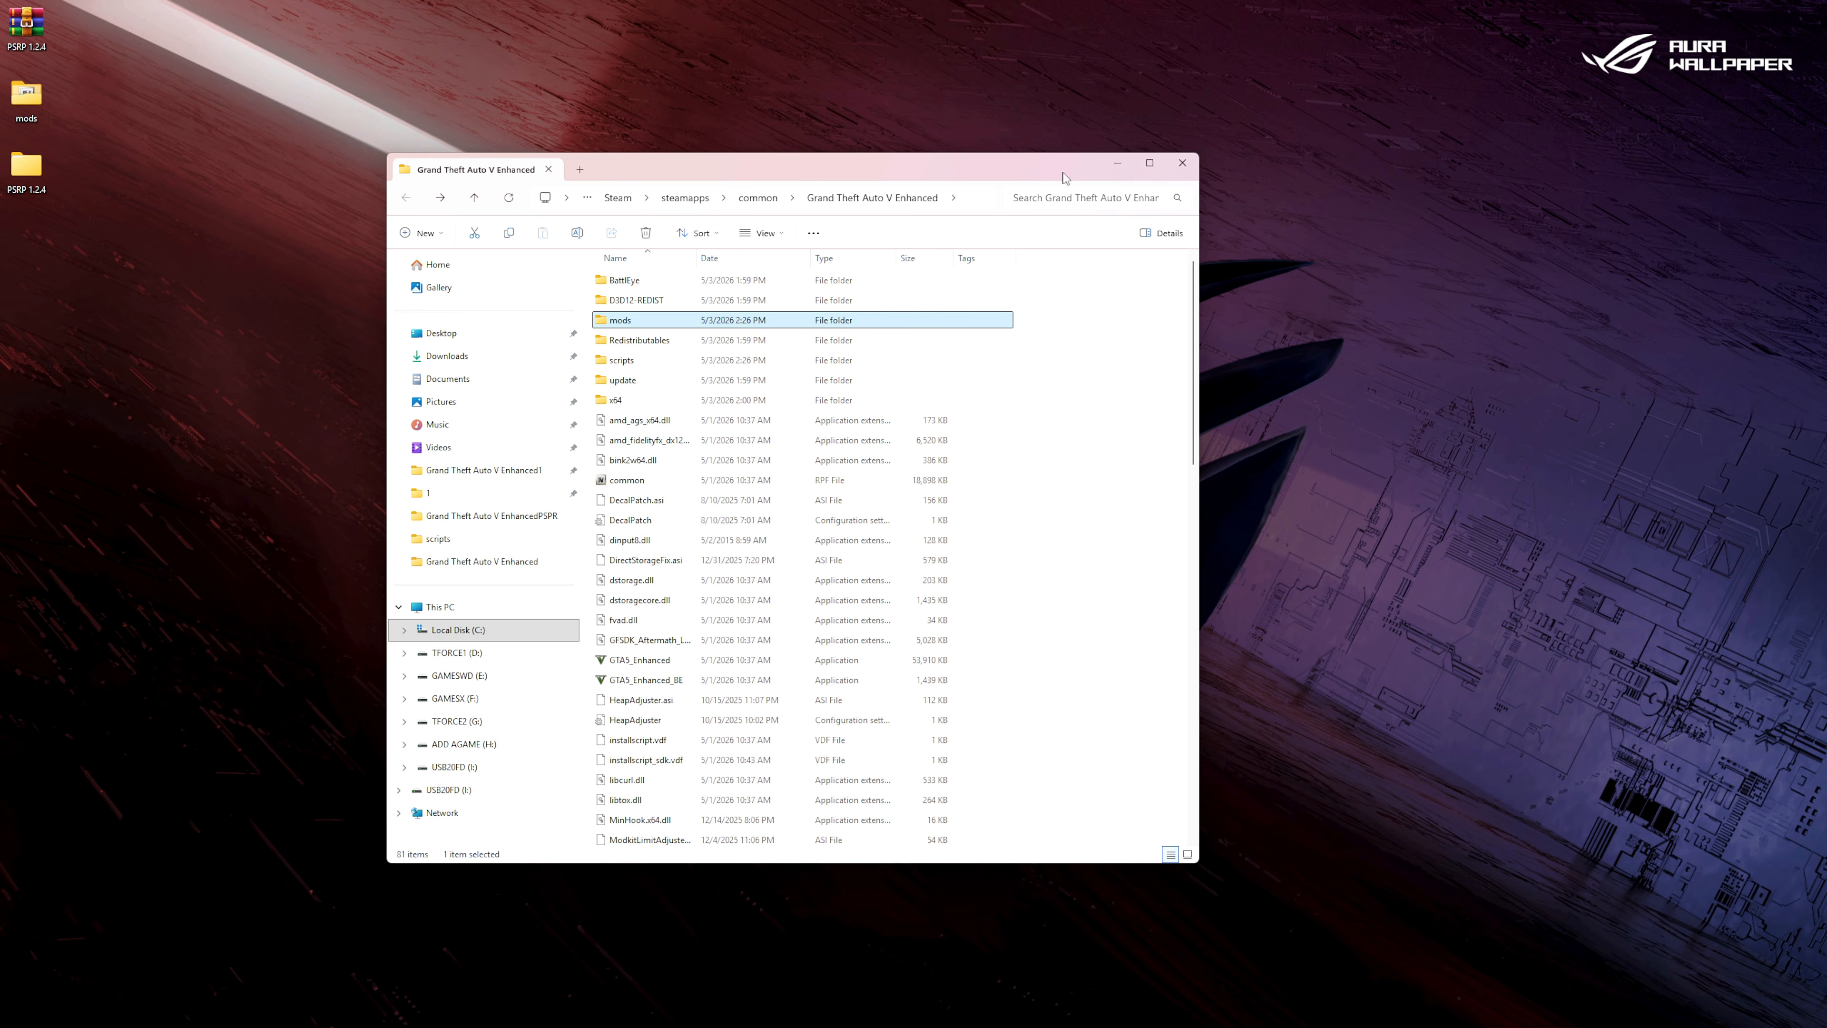
pyautogui.click(1183, 162)
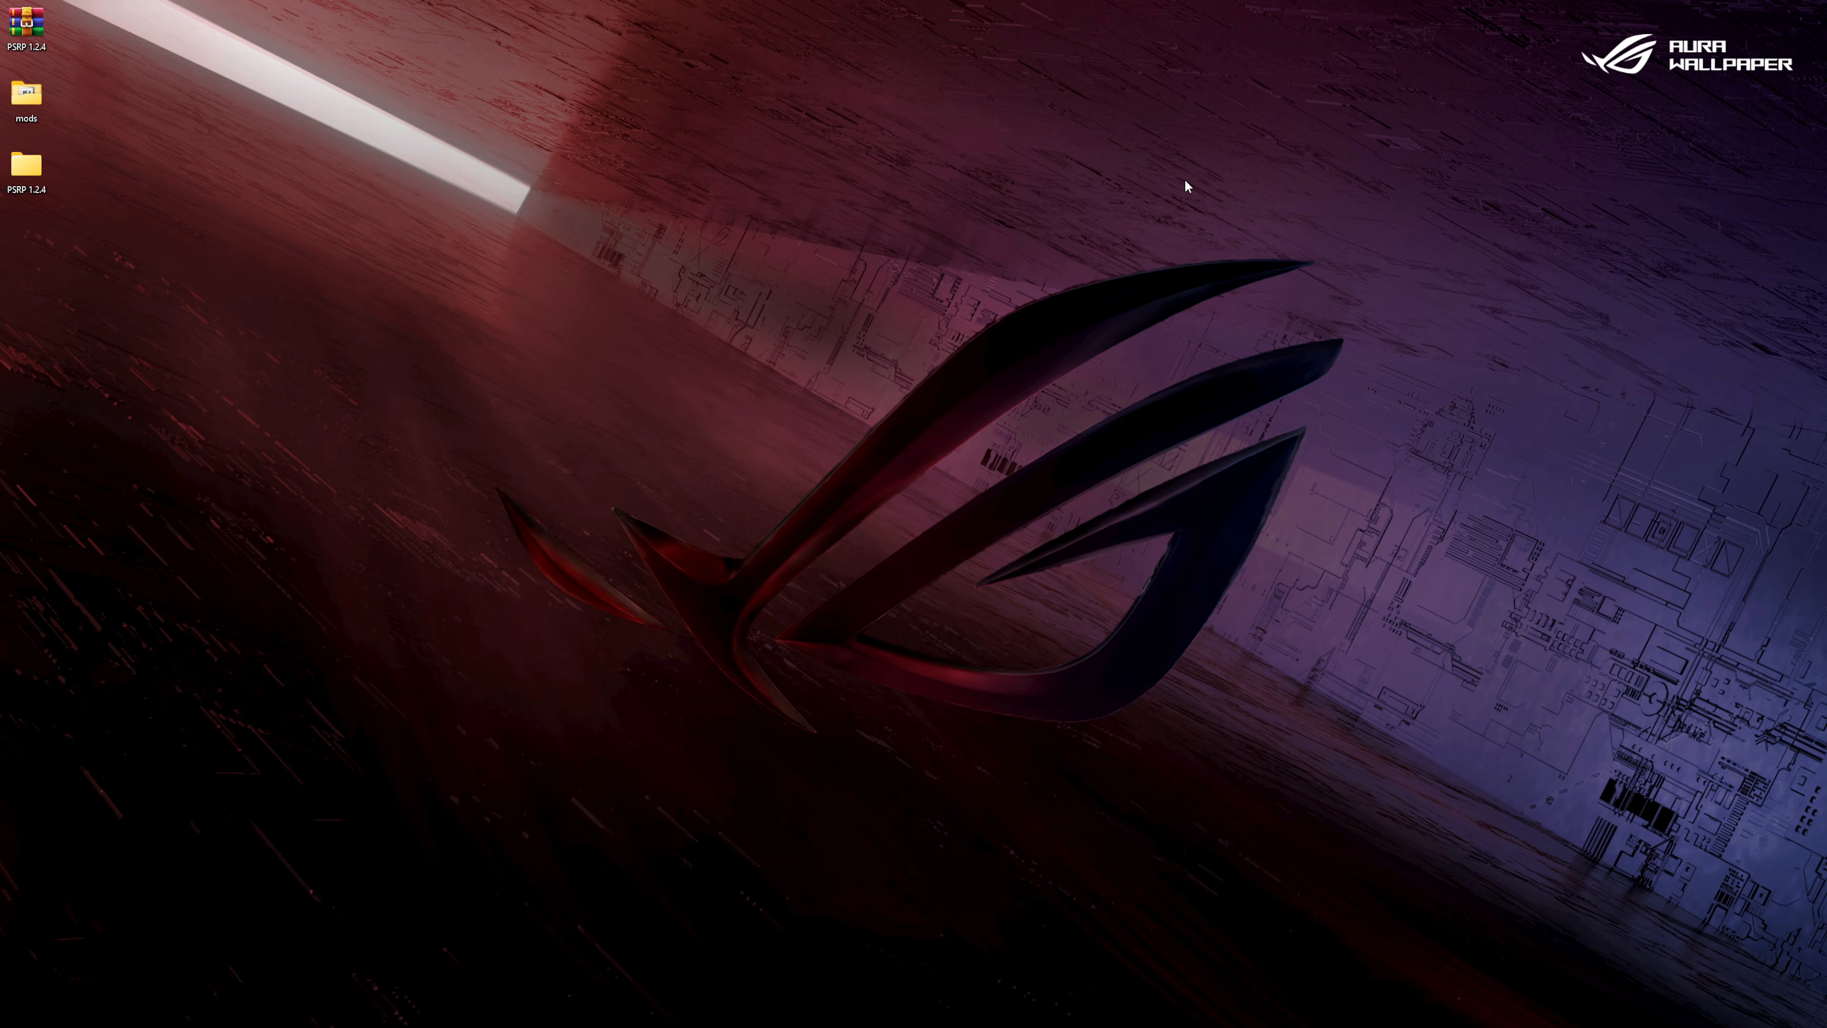
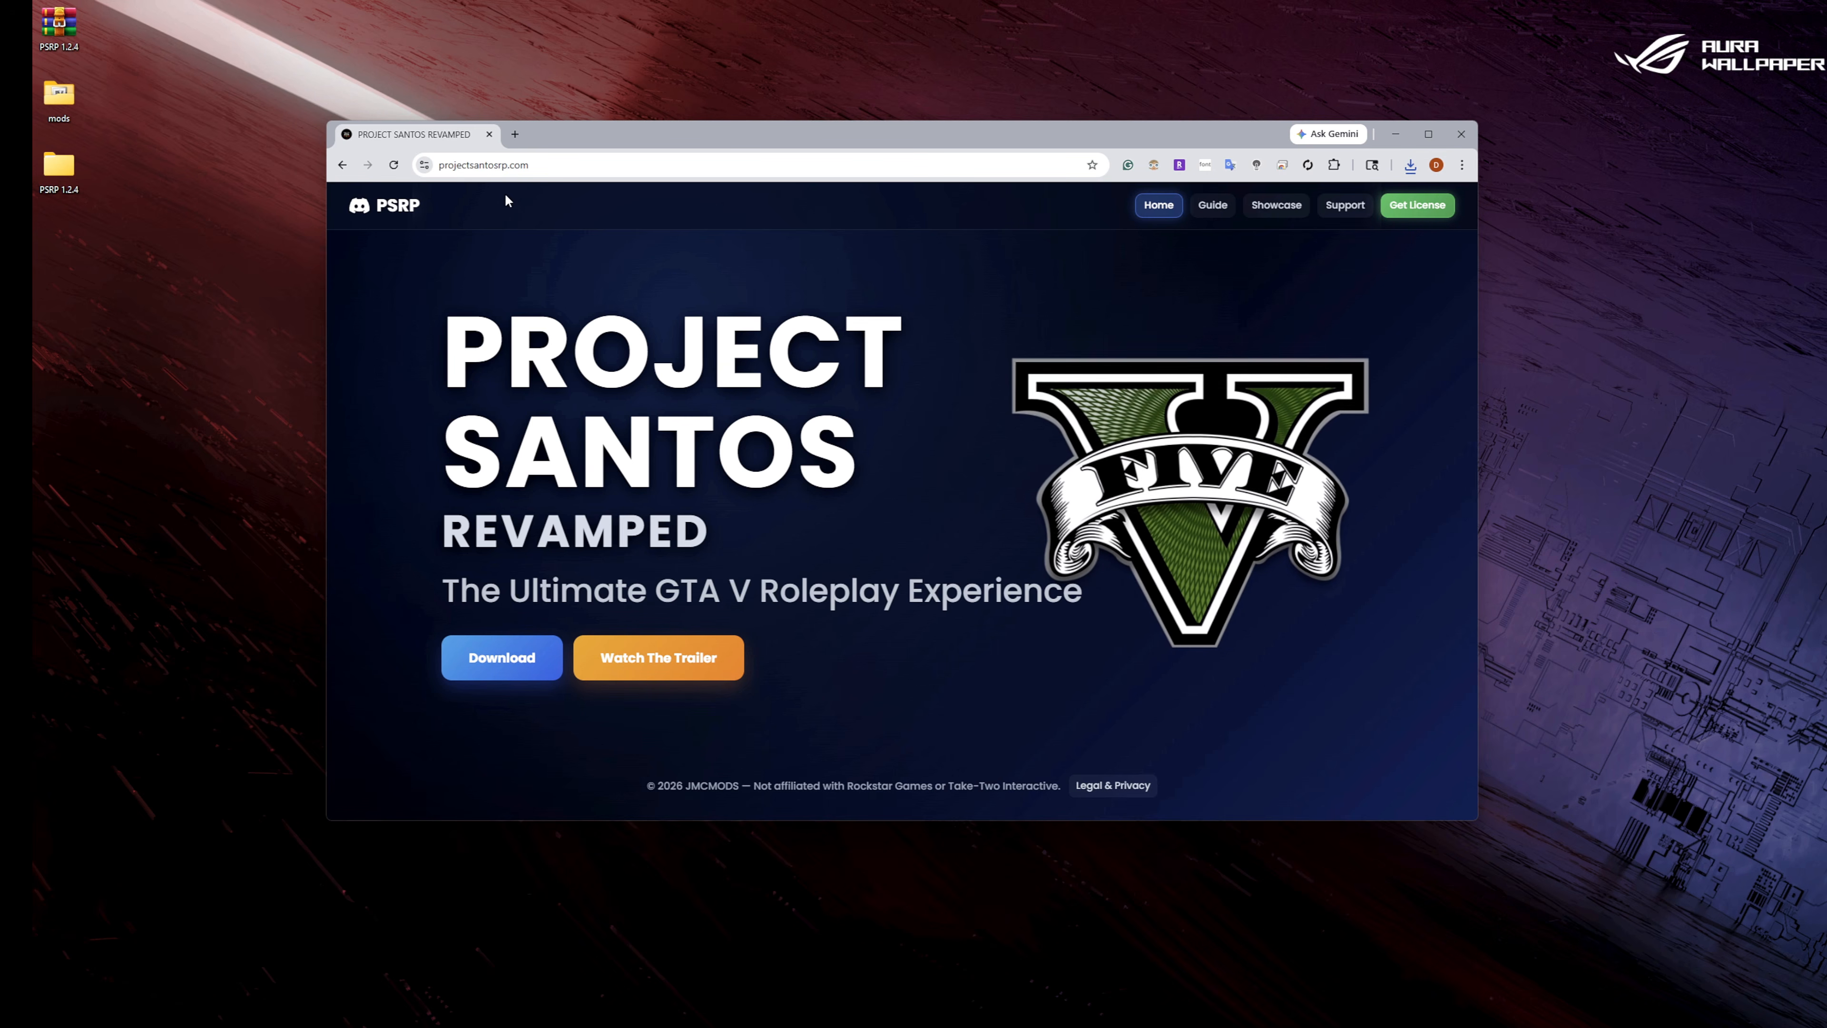
# Open the local files folder of Grand Theft Auto V Legacy from the Steam library and close the Steam window.
pyautogui.moveTo(969, 1026)
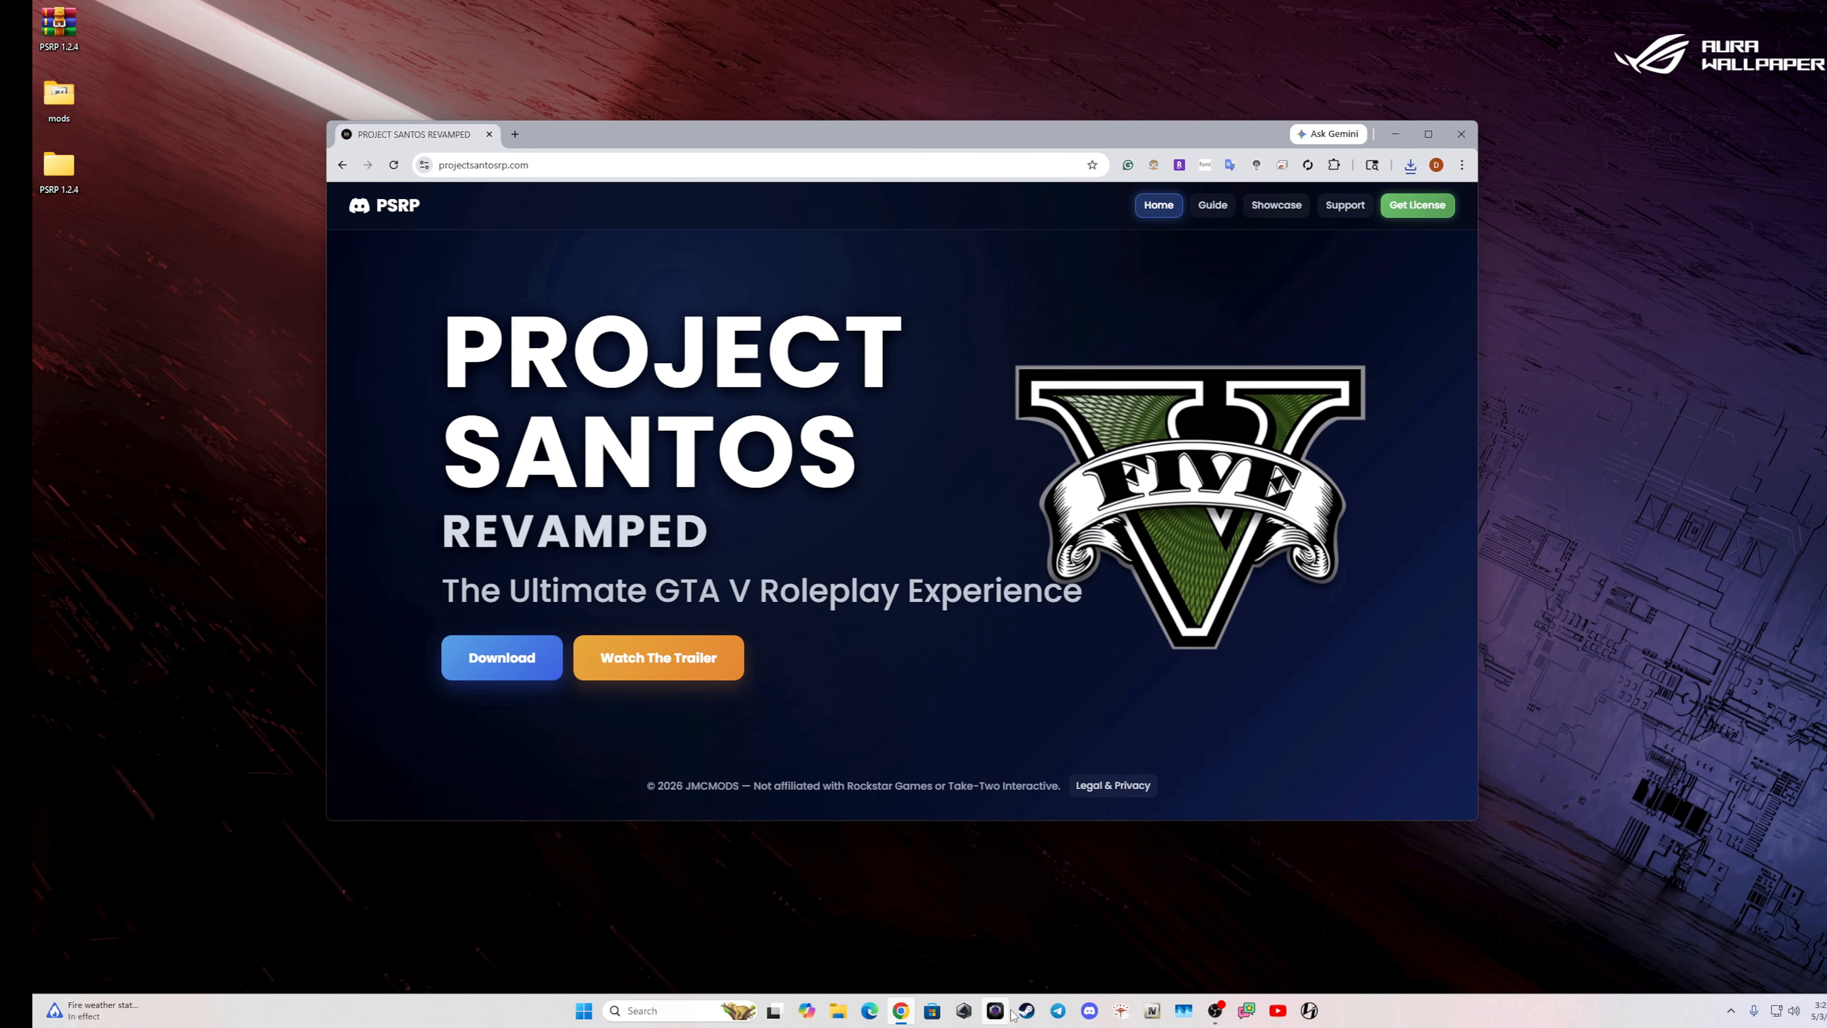
pyautogui.click(1026, 1011)
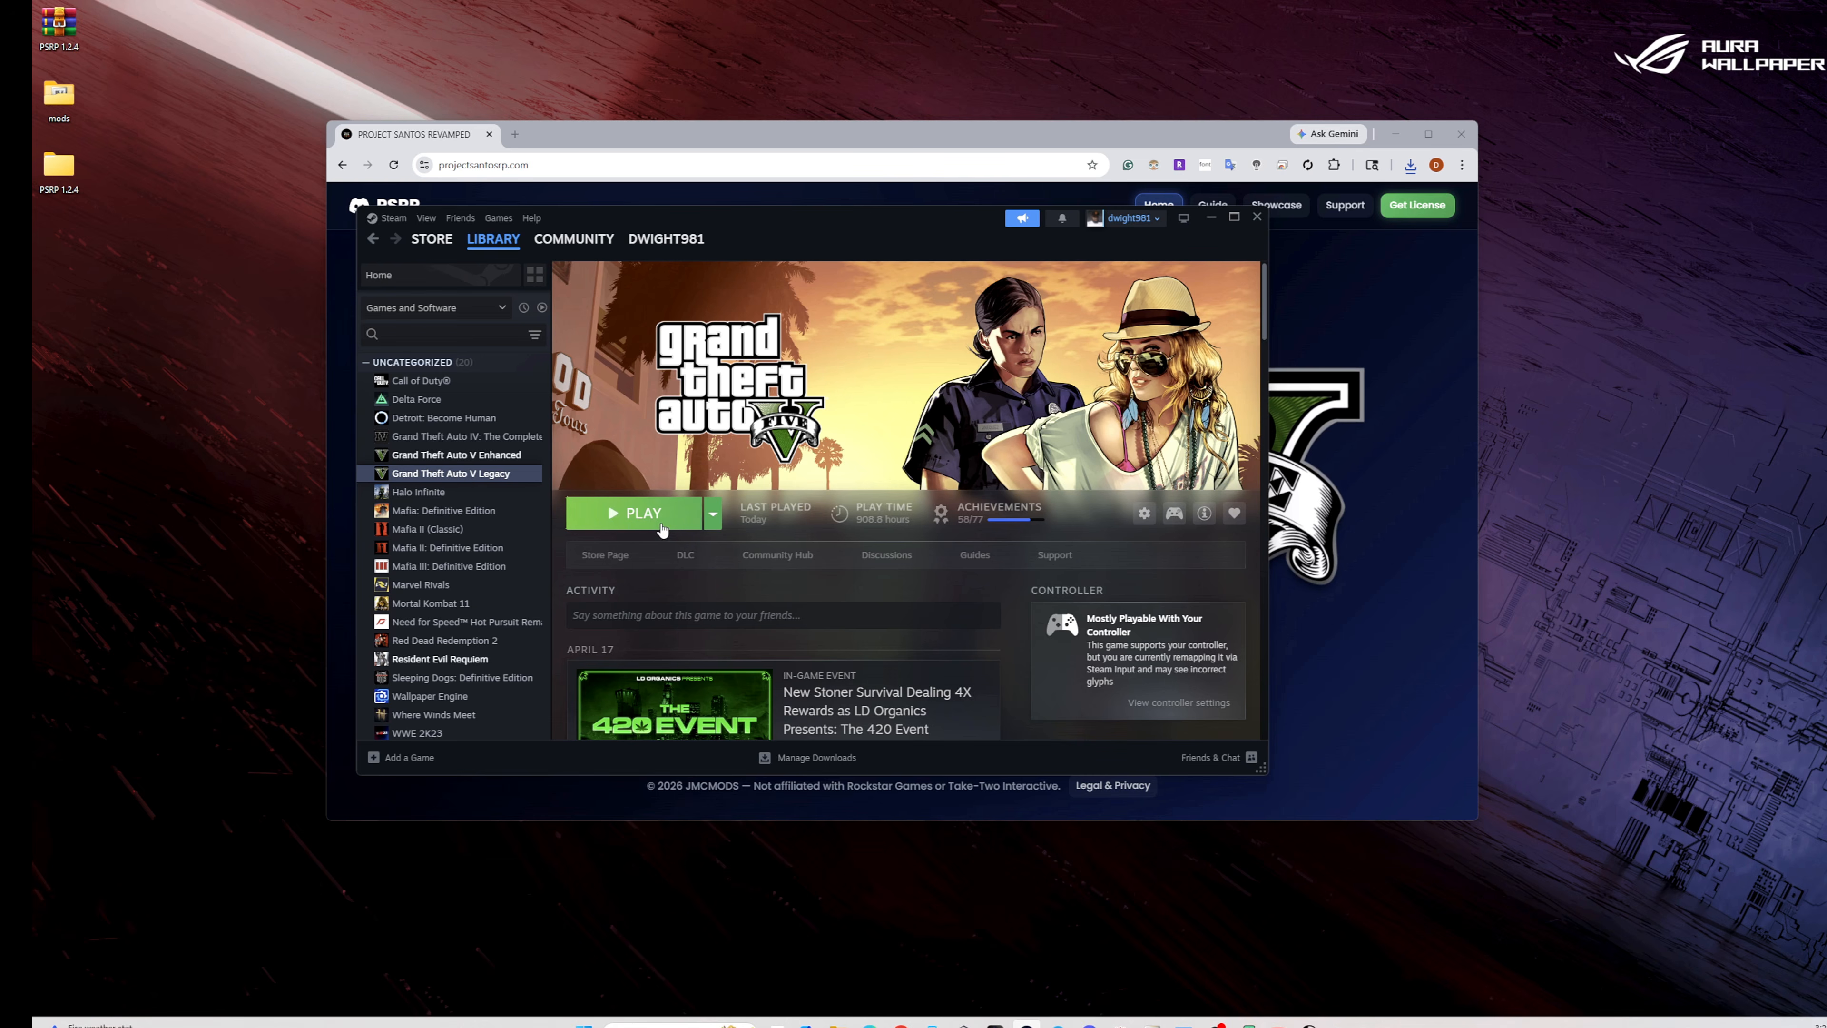
pyautogui.rightClick(495, 475)
pyautogui.moveTo(535, 558)
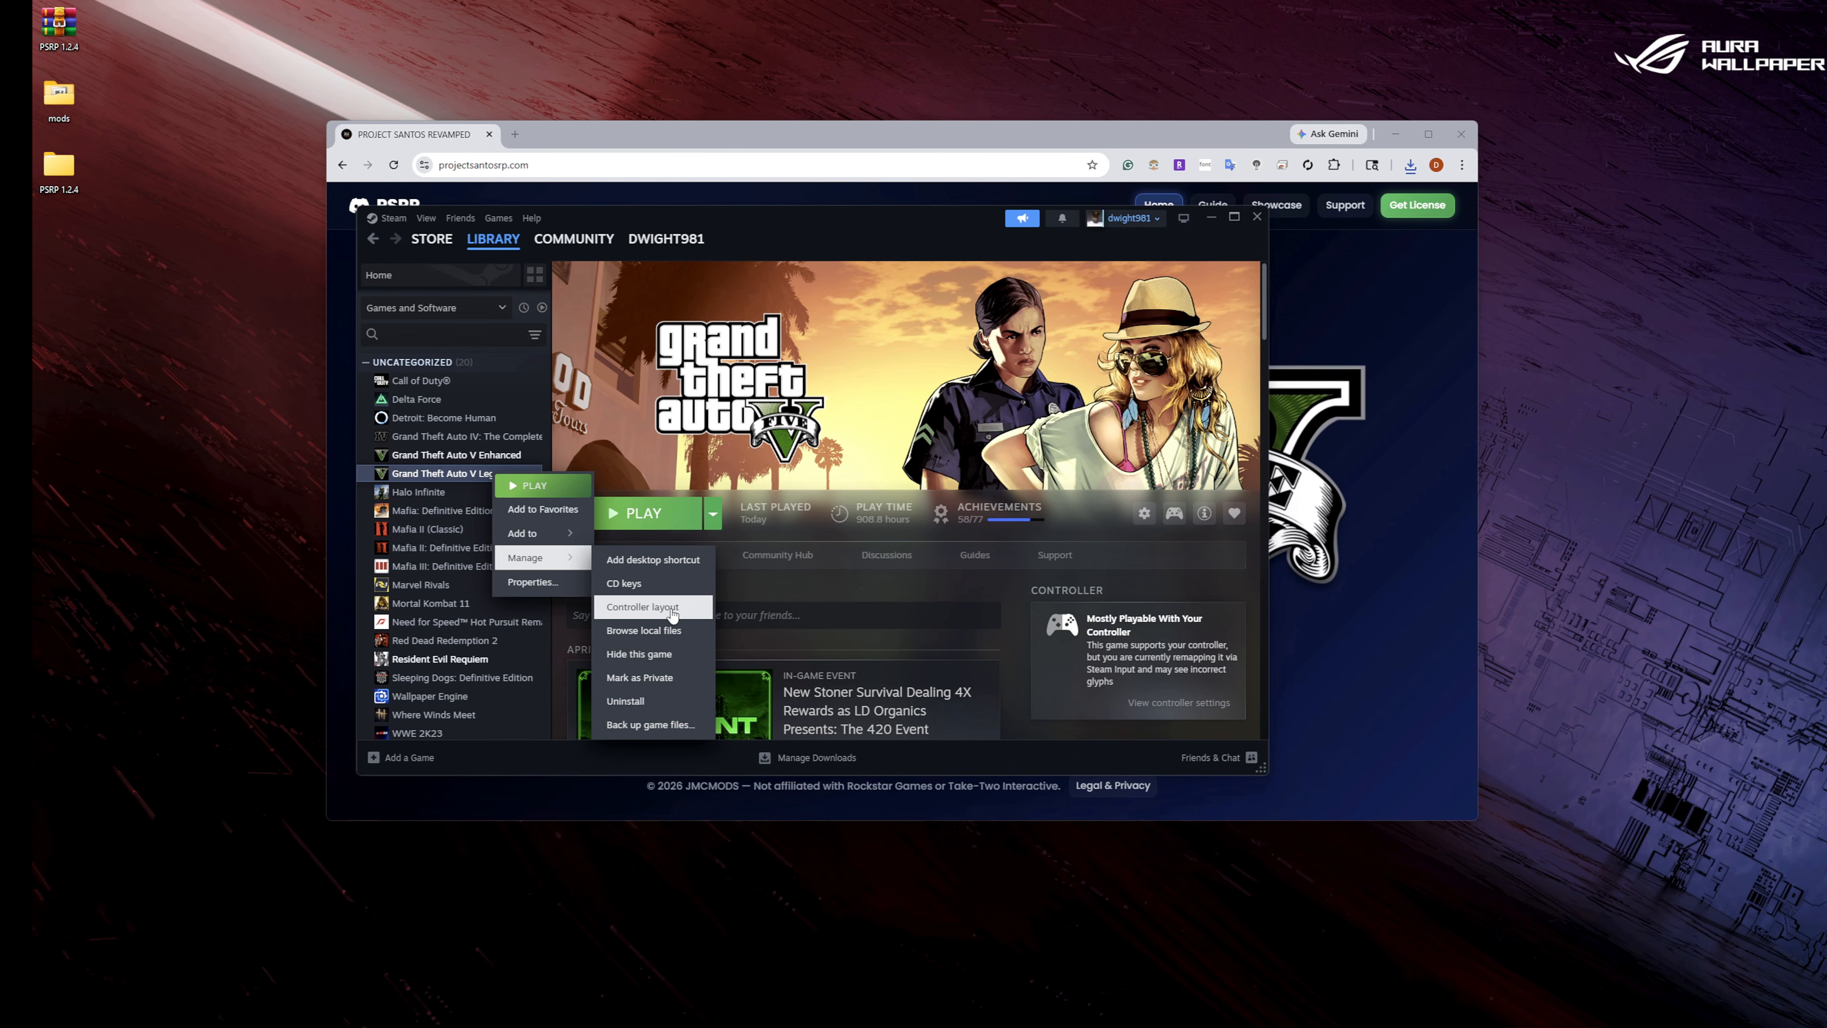
pyautogui.click(665, 637)
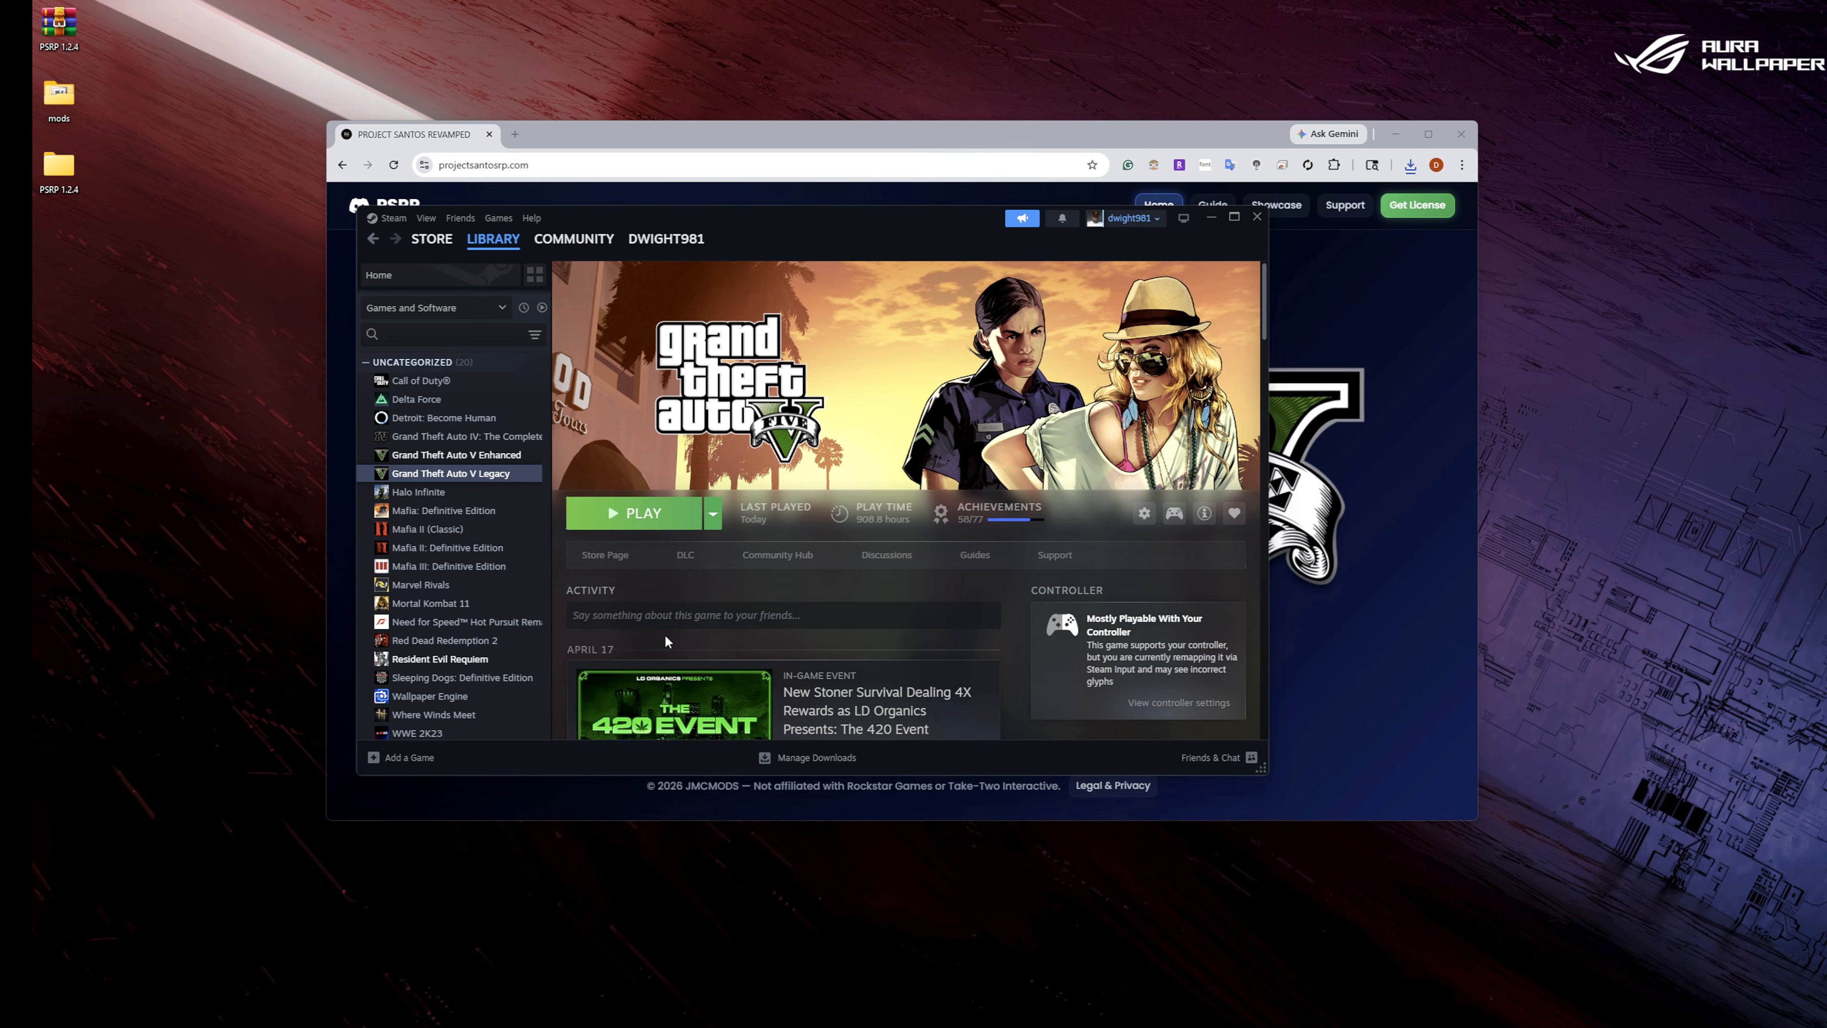
pyautogui.click(794, 234)
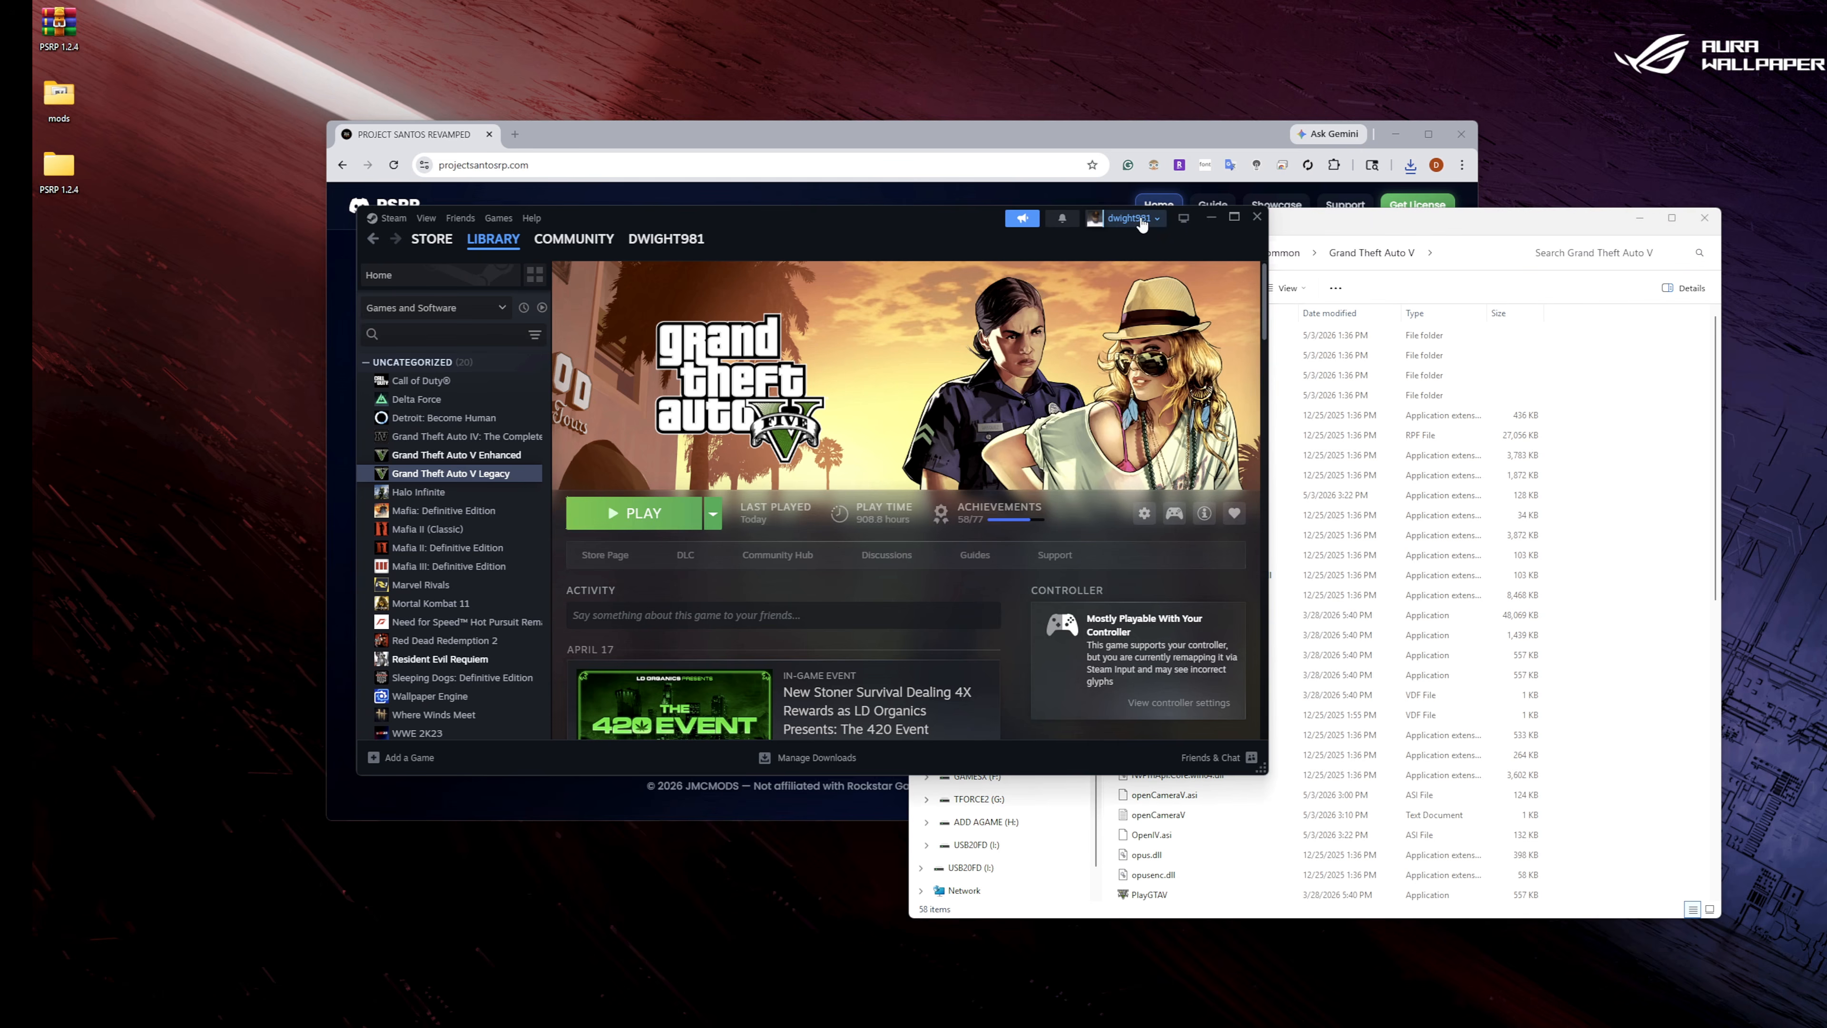
pyautogui.click(1256, 217)
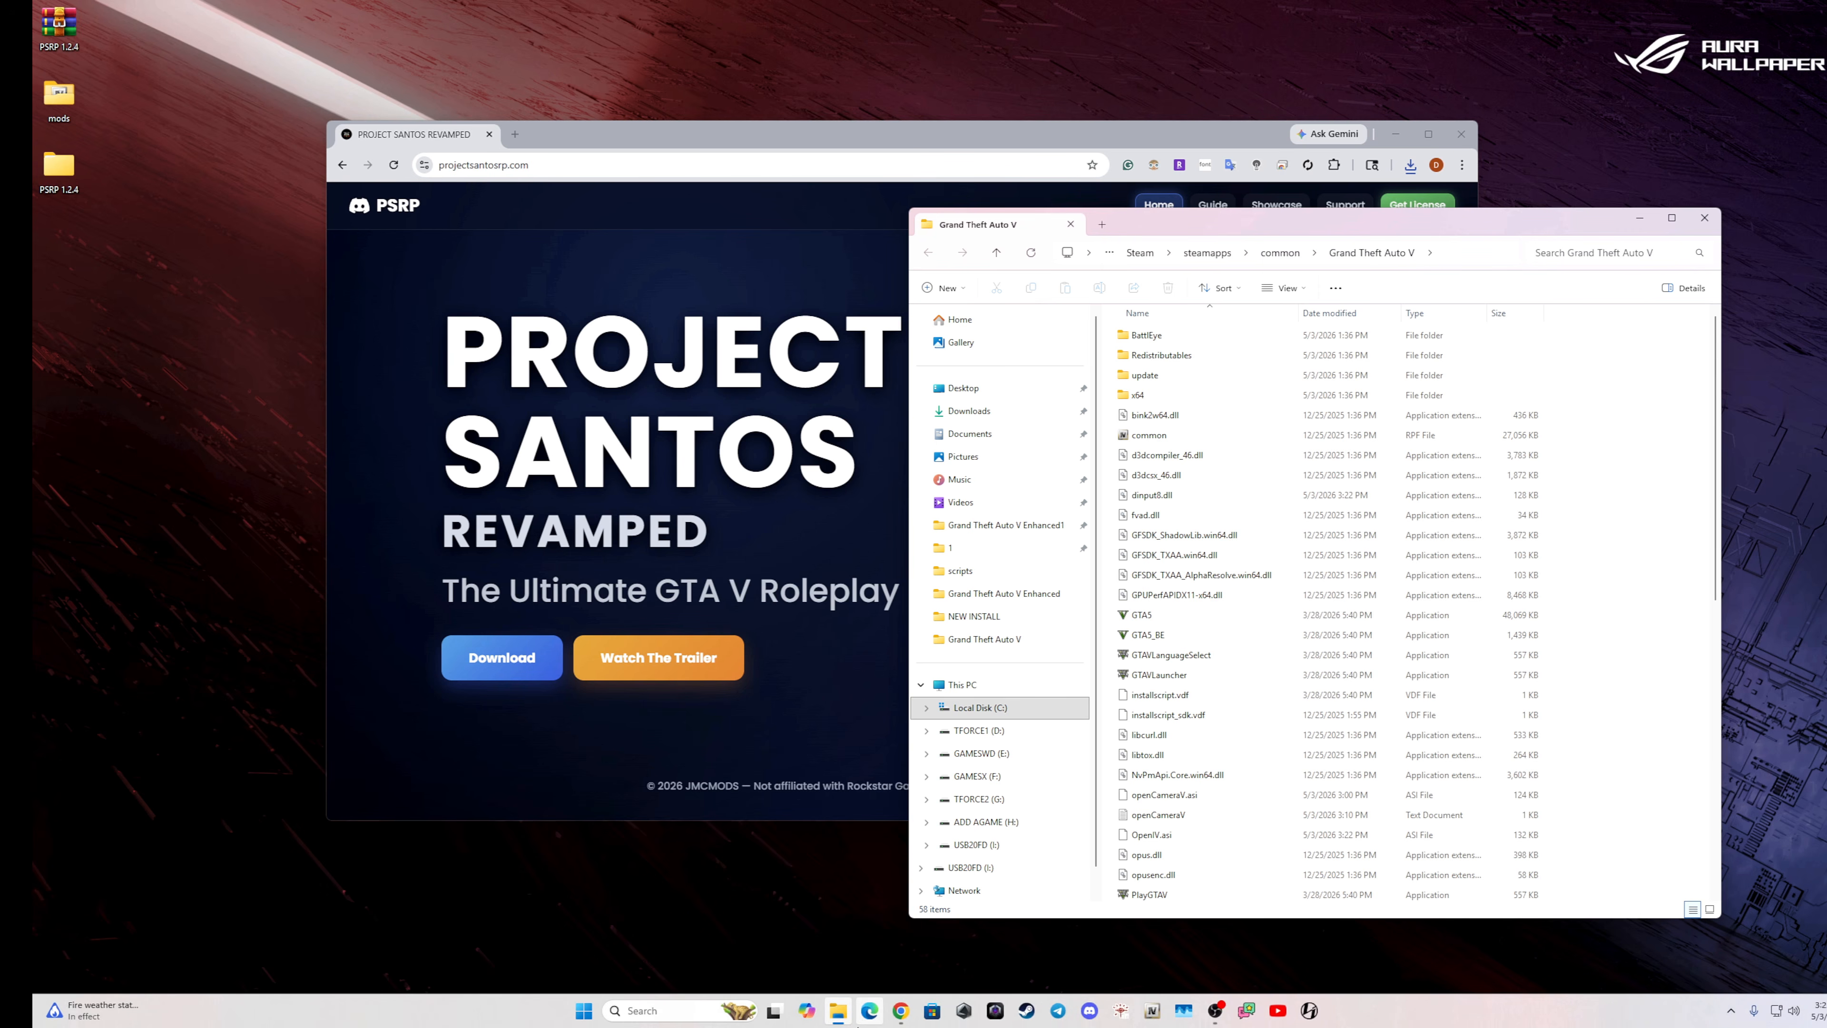
# Open the Downloads folder in a second File Explorer window and place it beside the Grand Theft Auto V window.
pyautogui.rightClick(844, 1017)
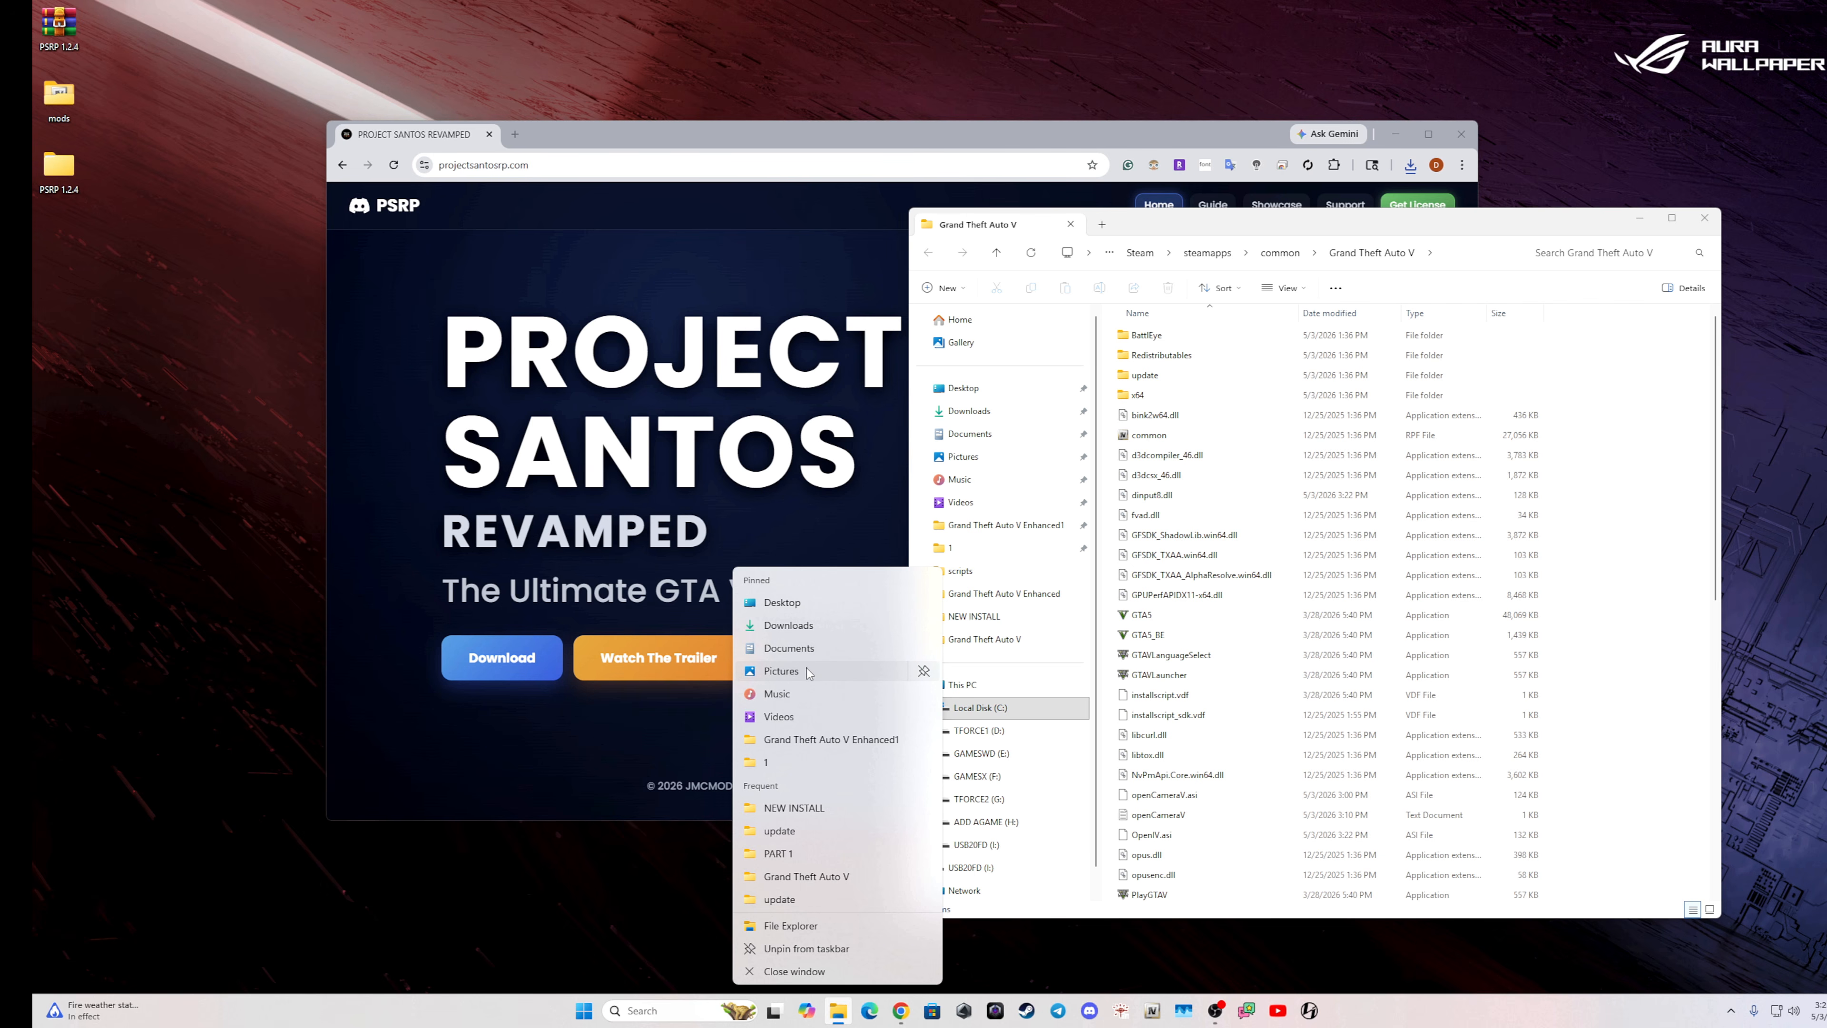
pyautogui.click(808, 624)
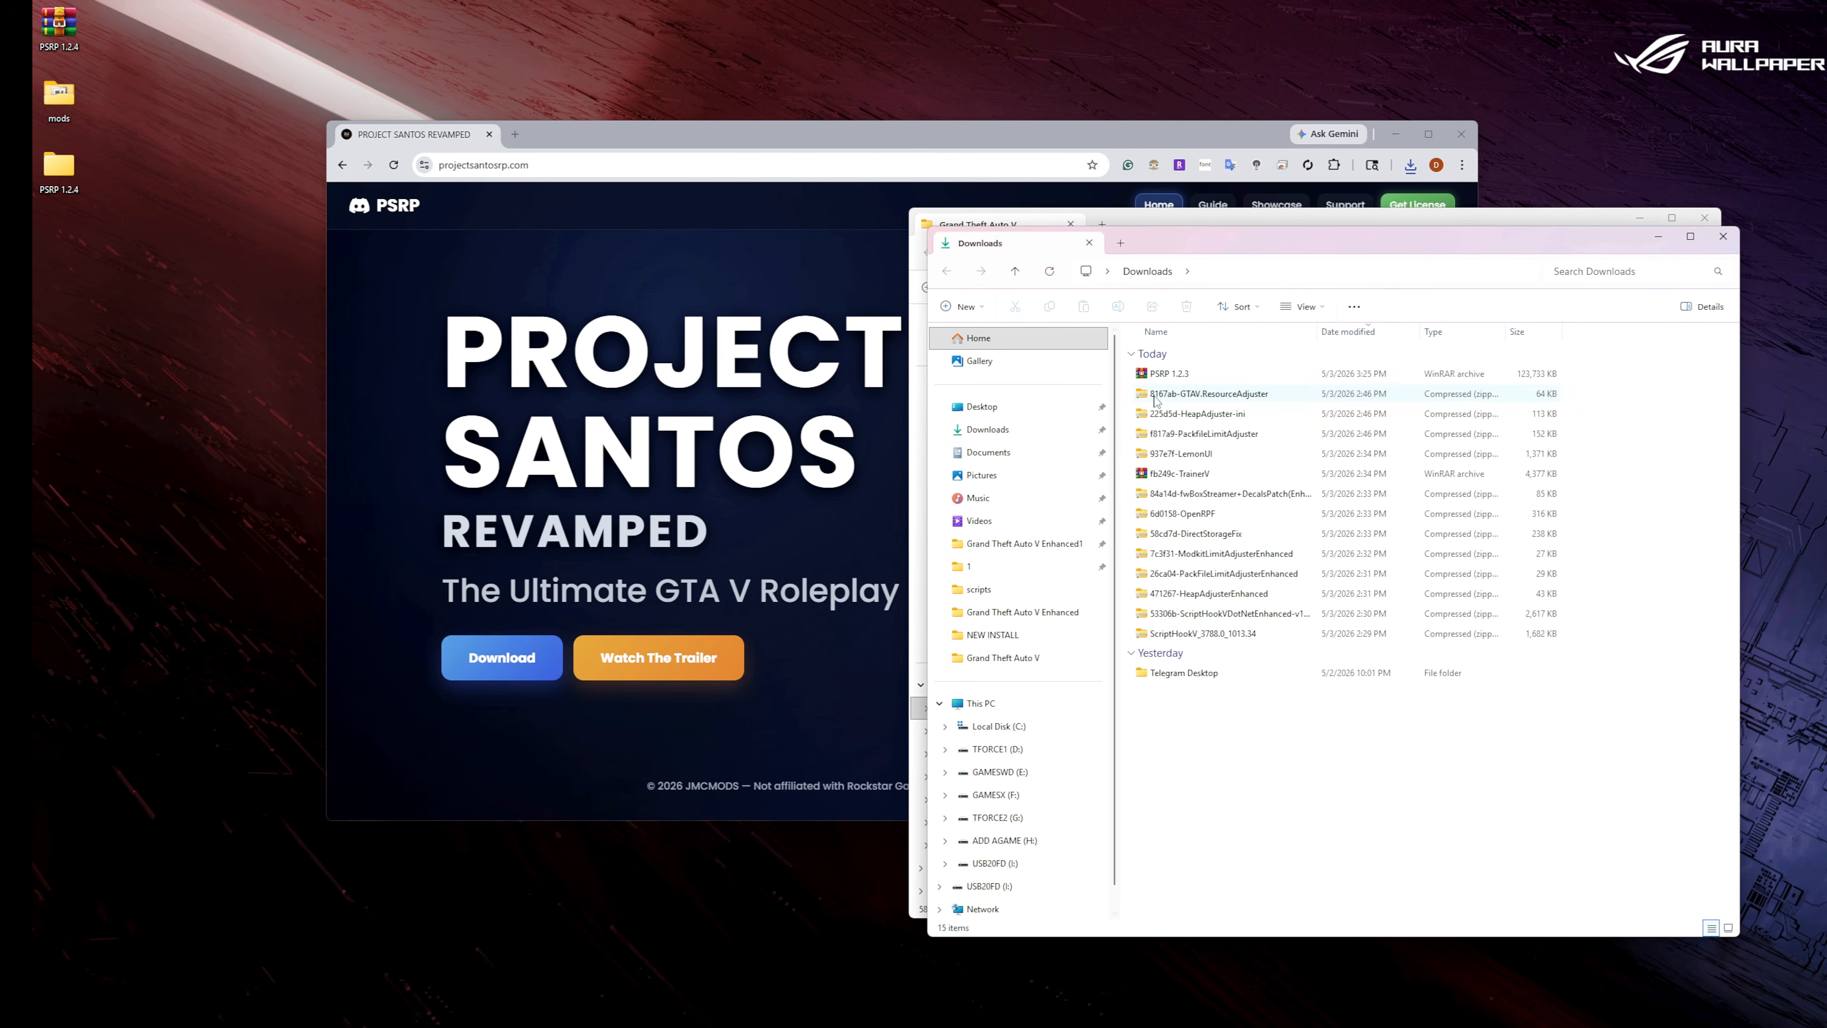
pyautogui.moveTo(1417, 246); pyautogui.dragTo(568, 330)
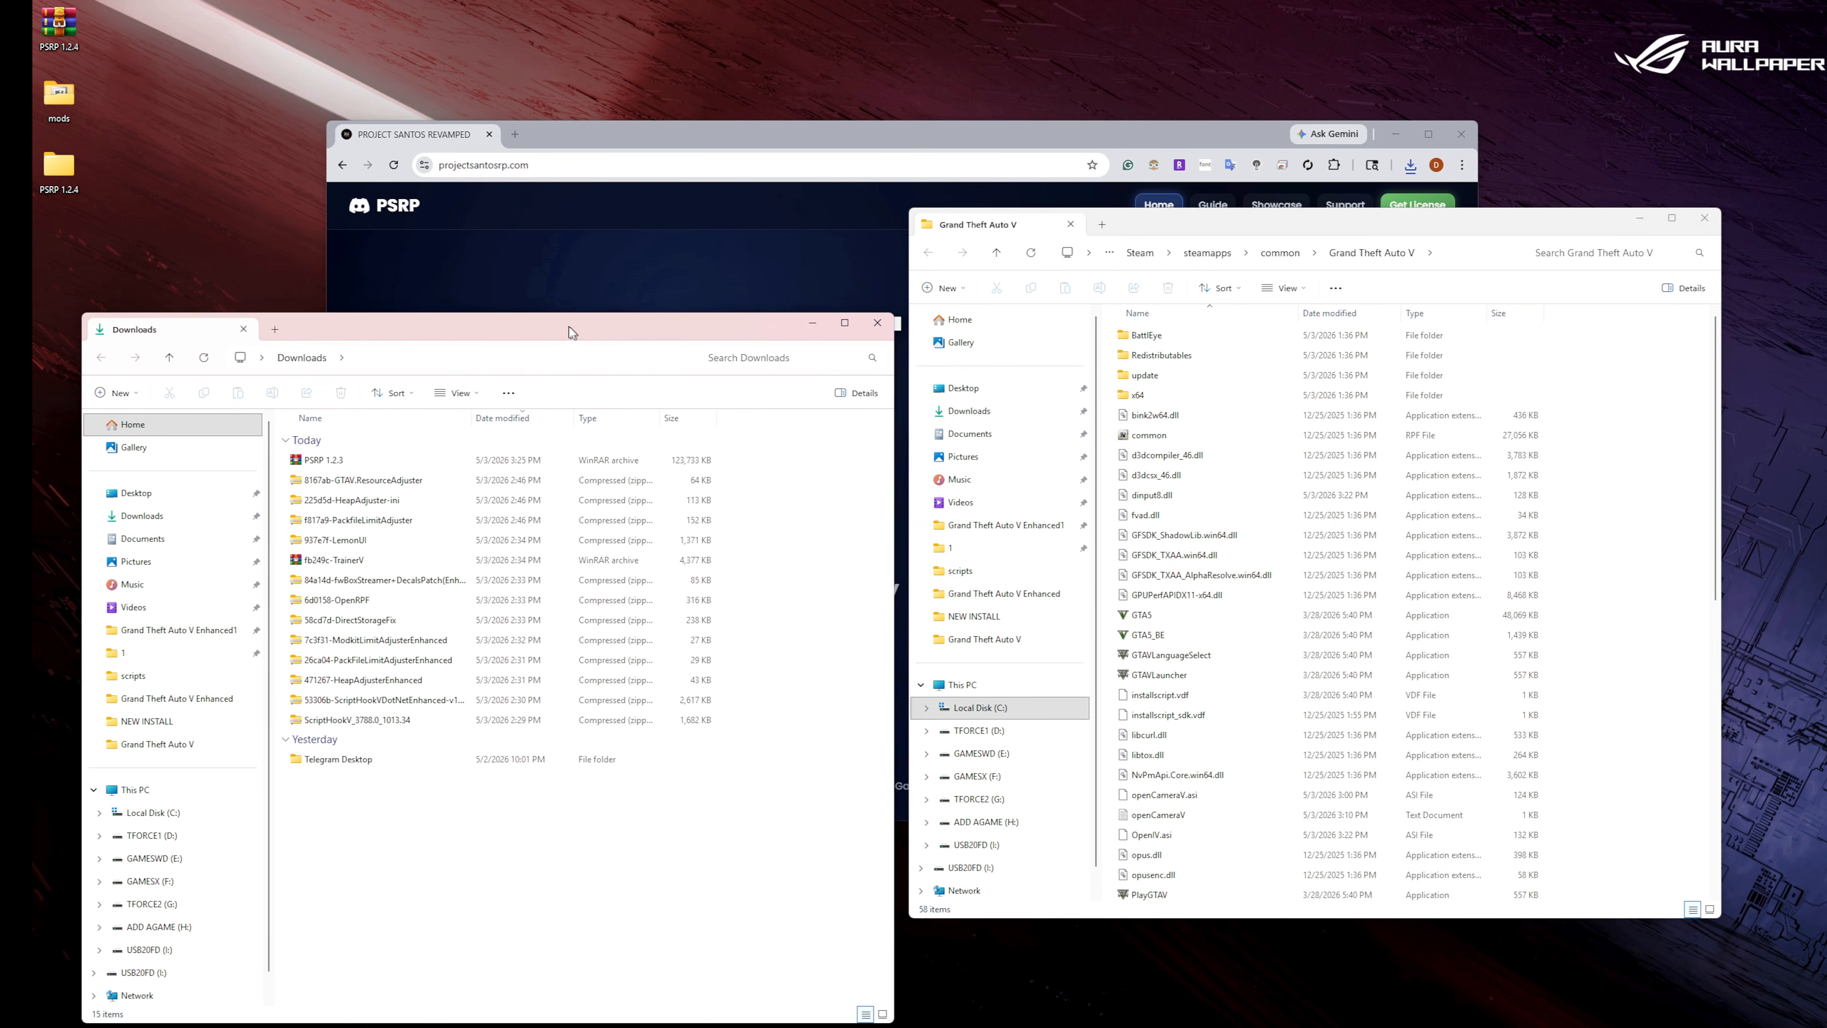
# Copy GTAV.ResourceAdjuster.asi and the ResourceAdjuster settings file from the 8167ab-GTAV.ResourceAdjuster archive into the Grand Theft Auto V folder.
pyautogui.doubleClick(378, 479)
pyautogui.doubleClick(352, 440)
pyautogui.click(350, 444)
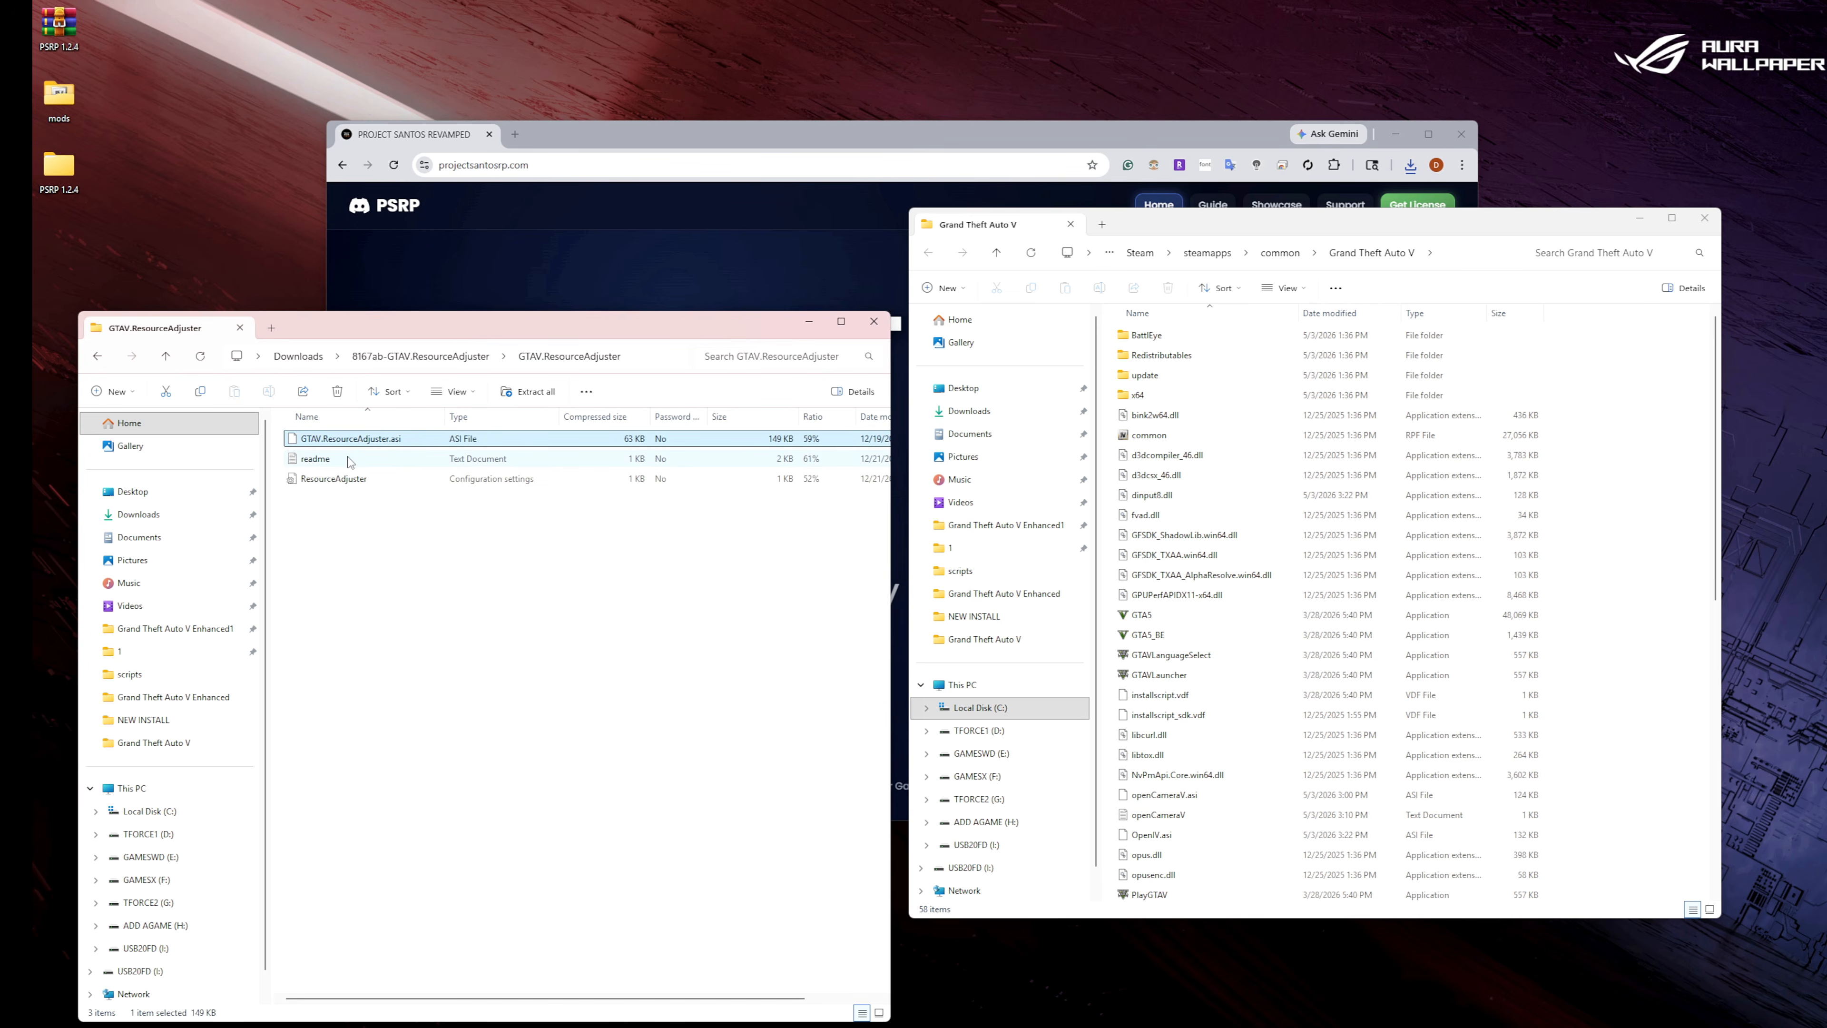
pyautogui.keyDown('ctrl'); pyautogui.click(341, 481); pyautogui.keyUp('ctrl')
pyautogui.rightClick(340, 480)
pyautogui.click(406, 533)
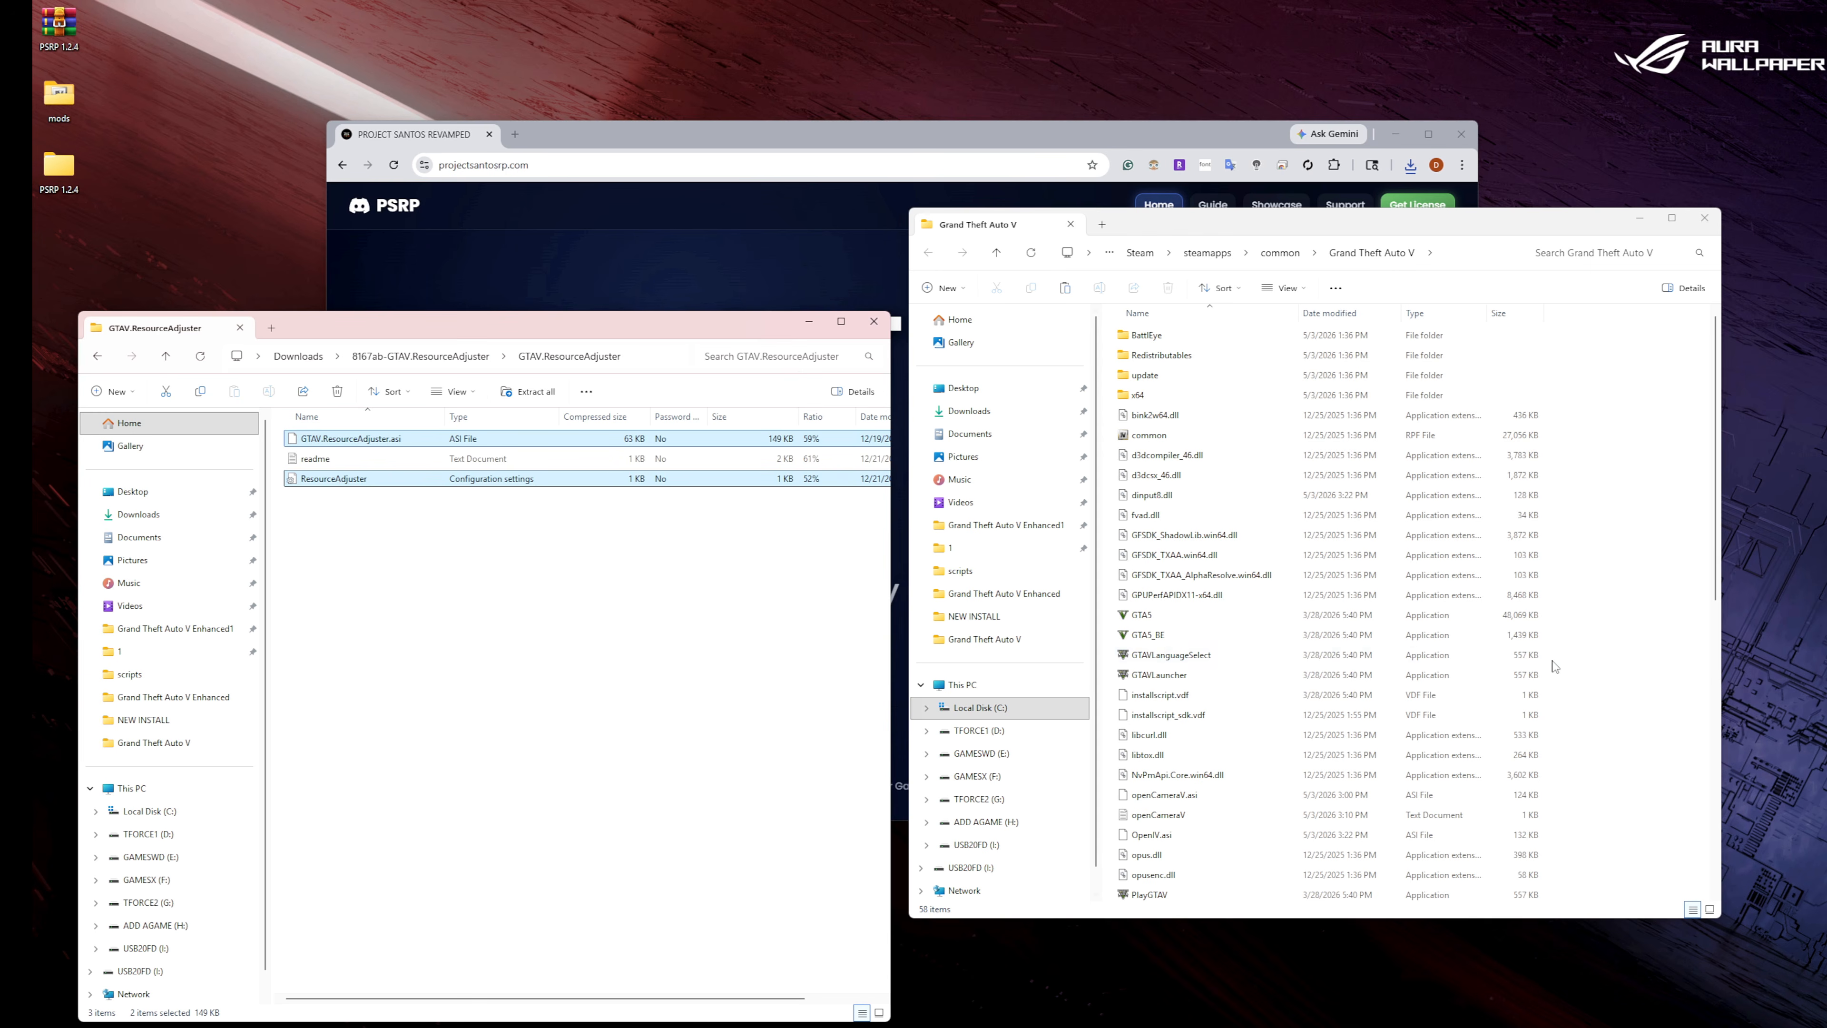
pyautogui.rightClick(1659, 651)
pyautogui.click(1684, 674)
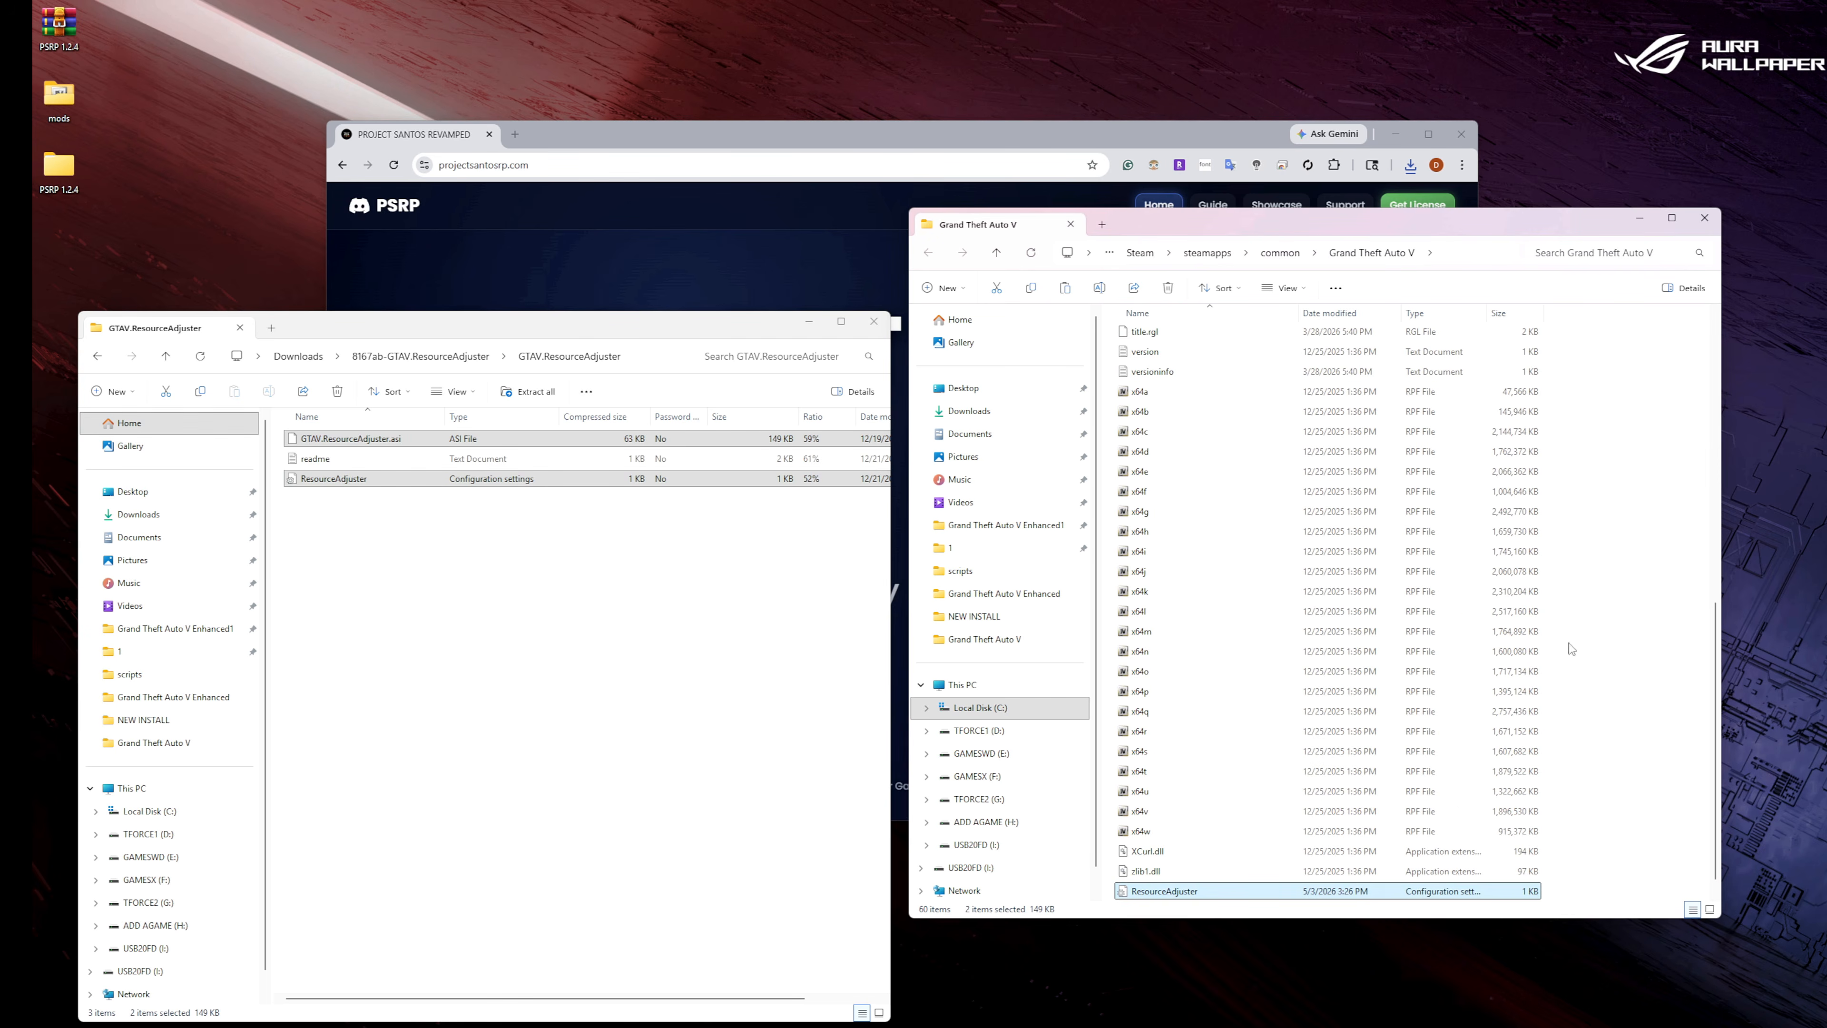
# Copy HeapAdjuster.asi and the HeapAdjuster settings file from the 225d5d-HeapAdjuster-ini archive into the Grand Theft Auto V folder.
pyautogui.click(93, 361)
pyautogui.click(96, 358)
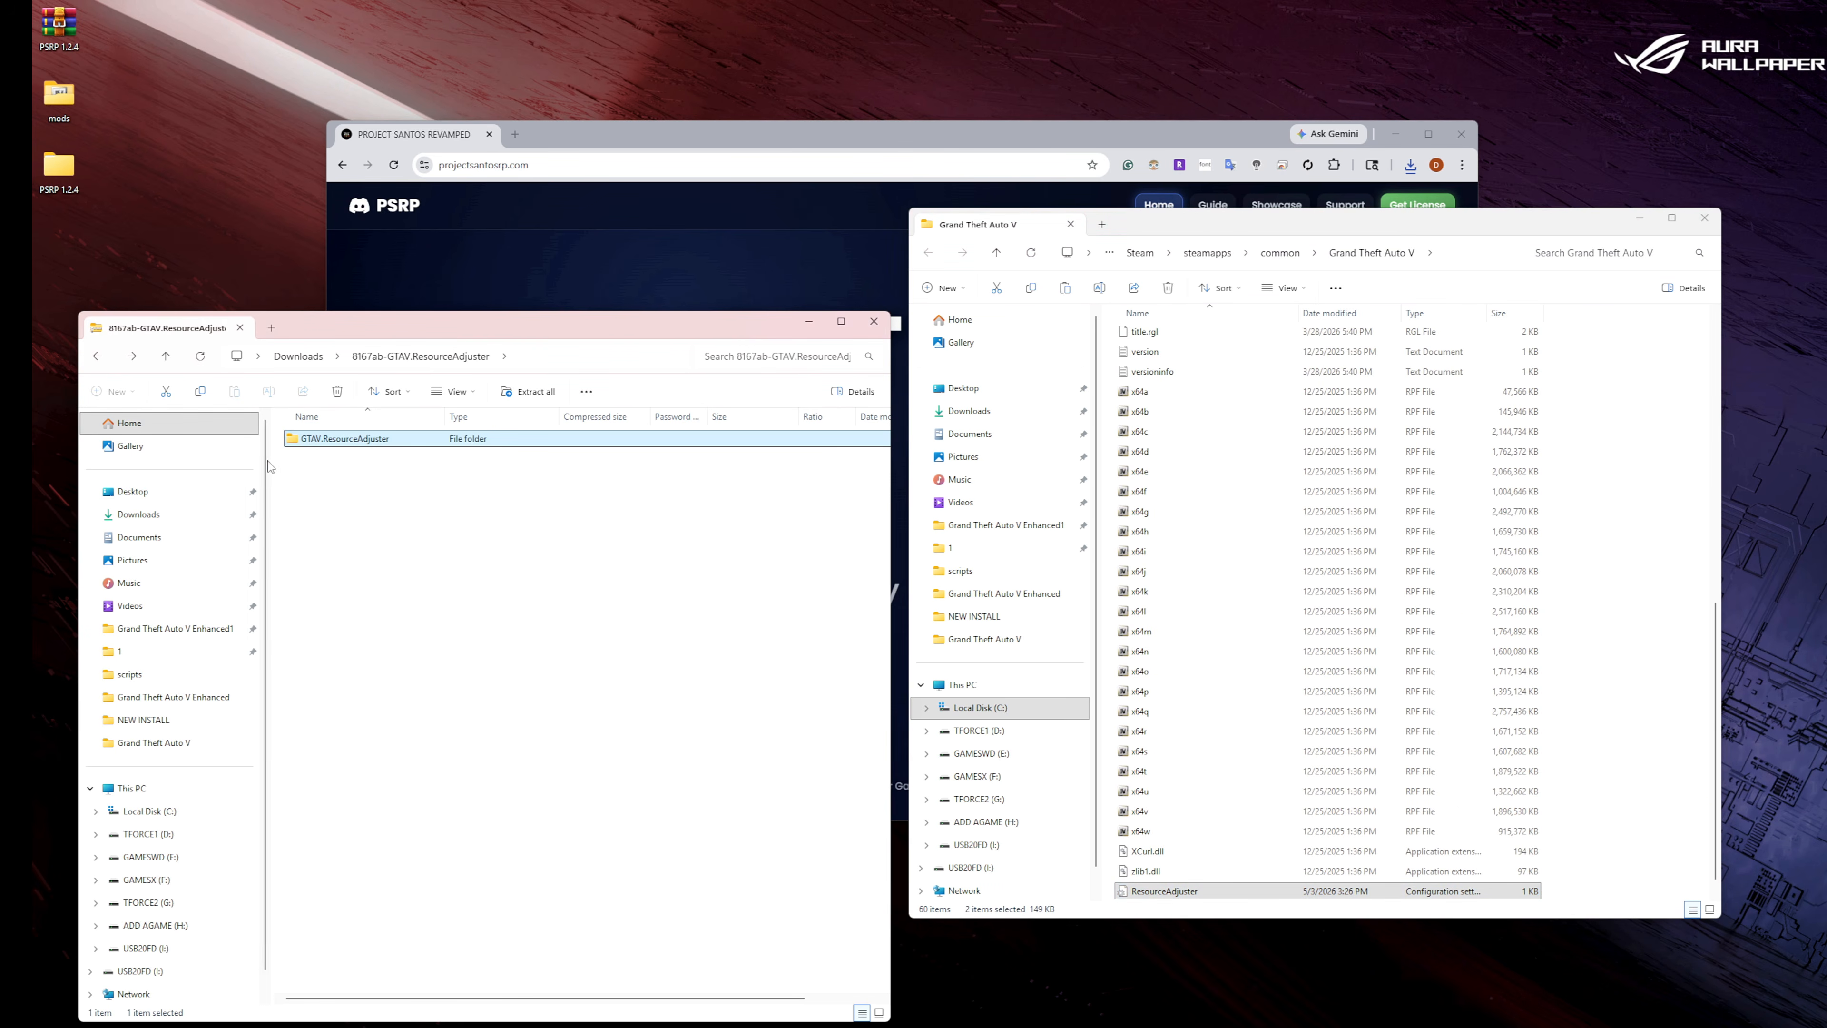
pyautogui.click(97, 356)
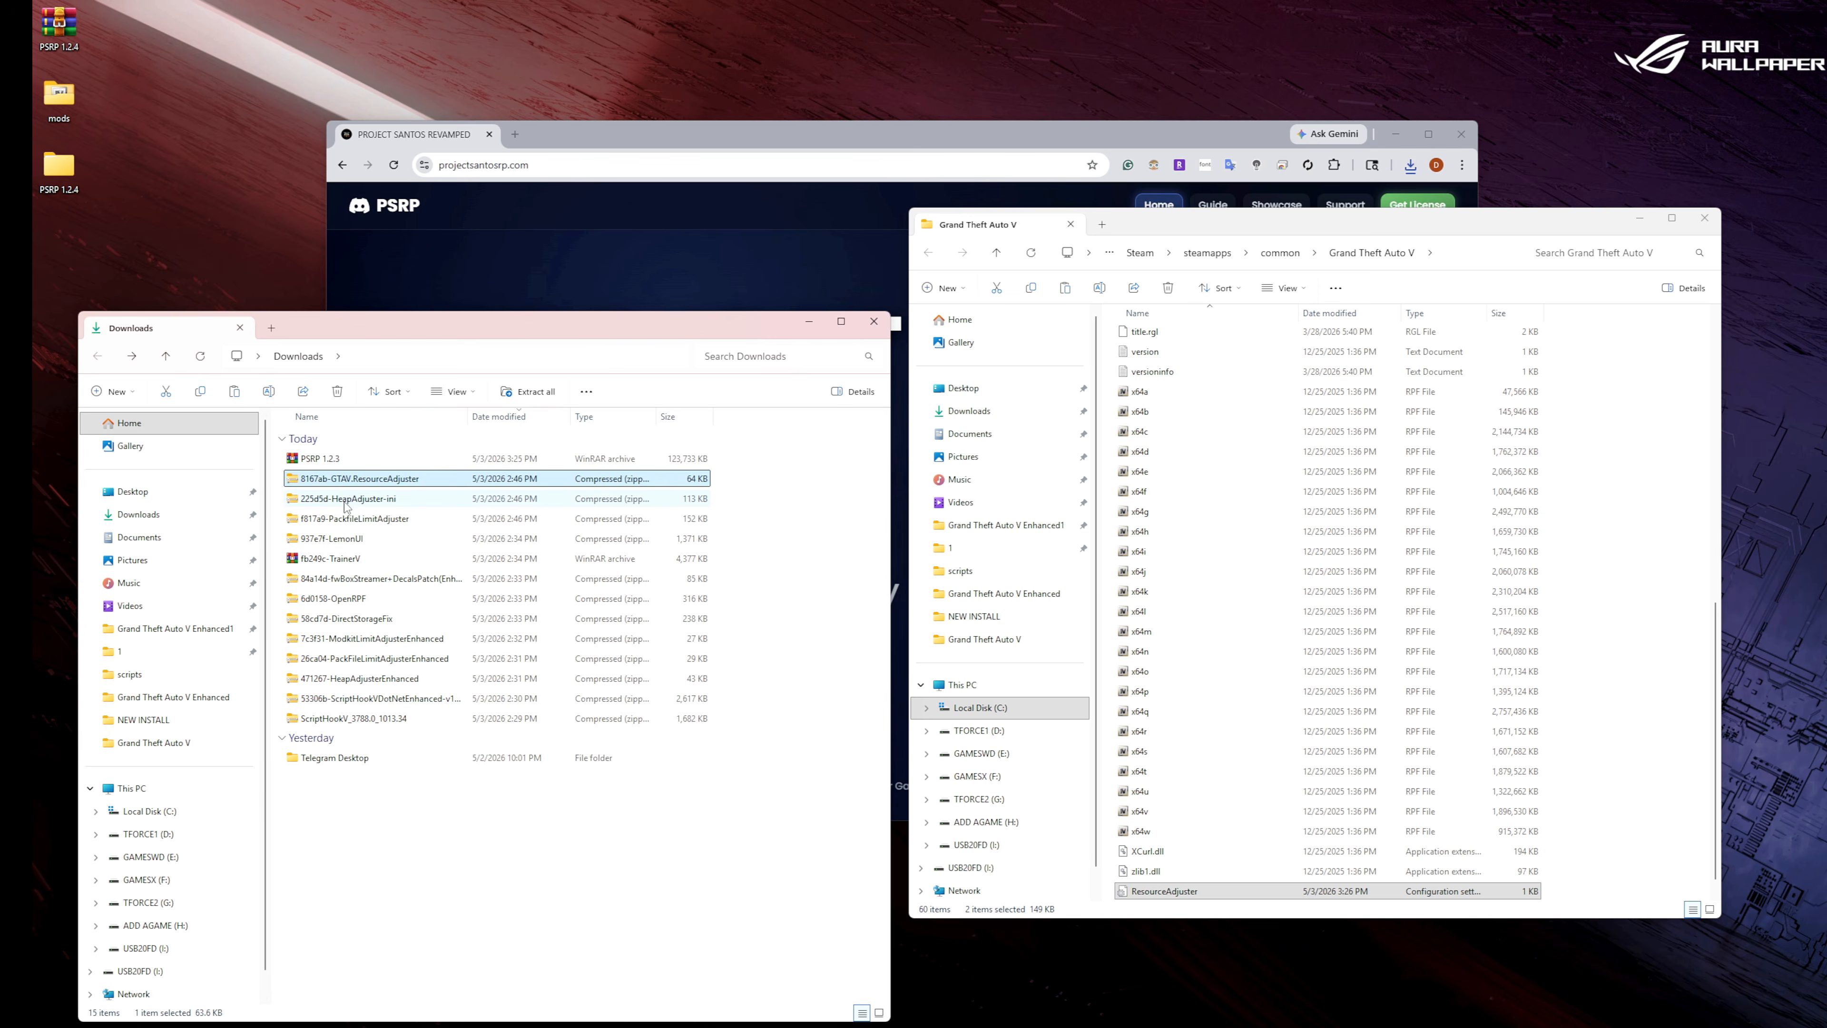
pyautogui.doubleClick(344, 503)
pyautogui.click(338, 440)
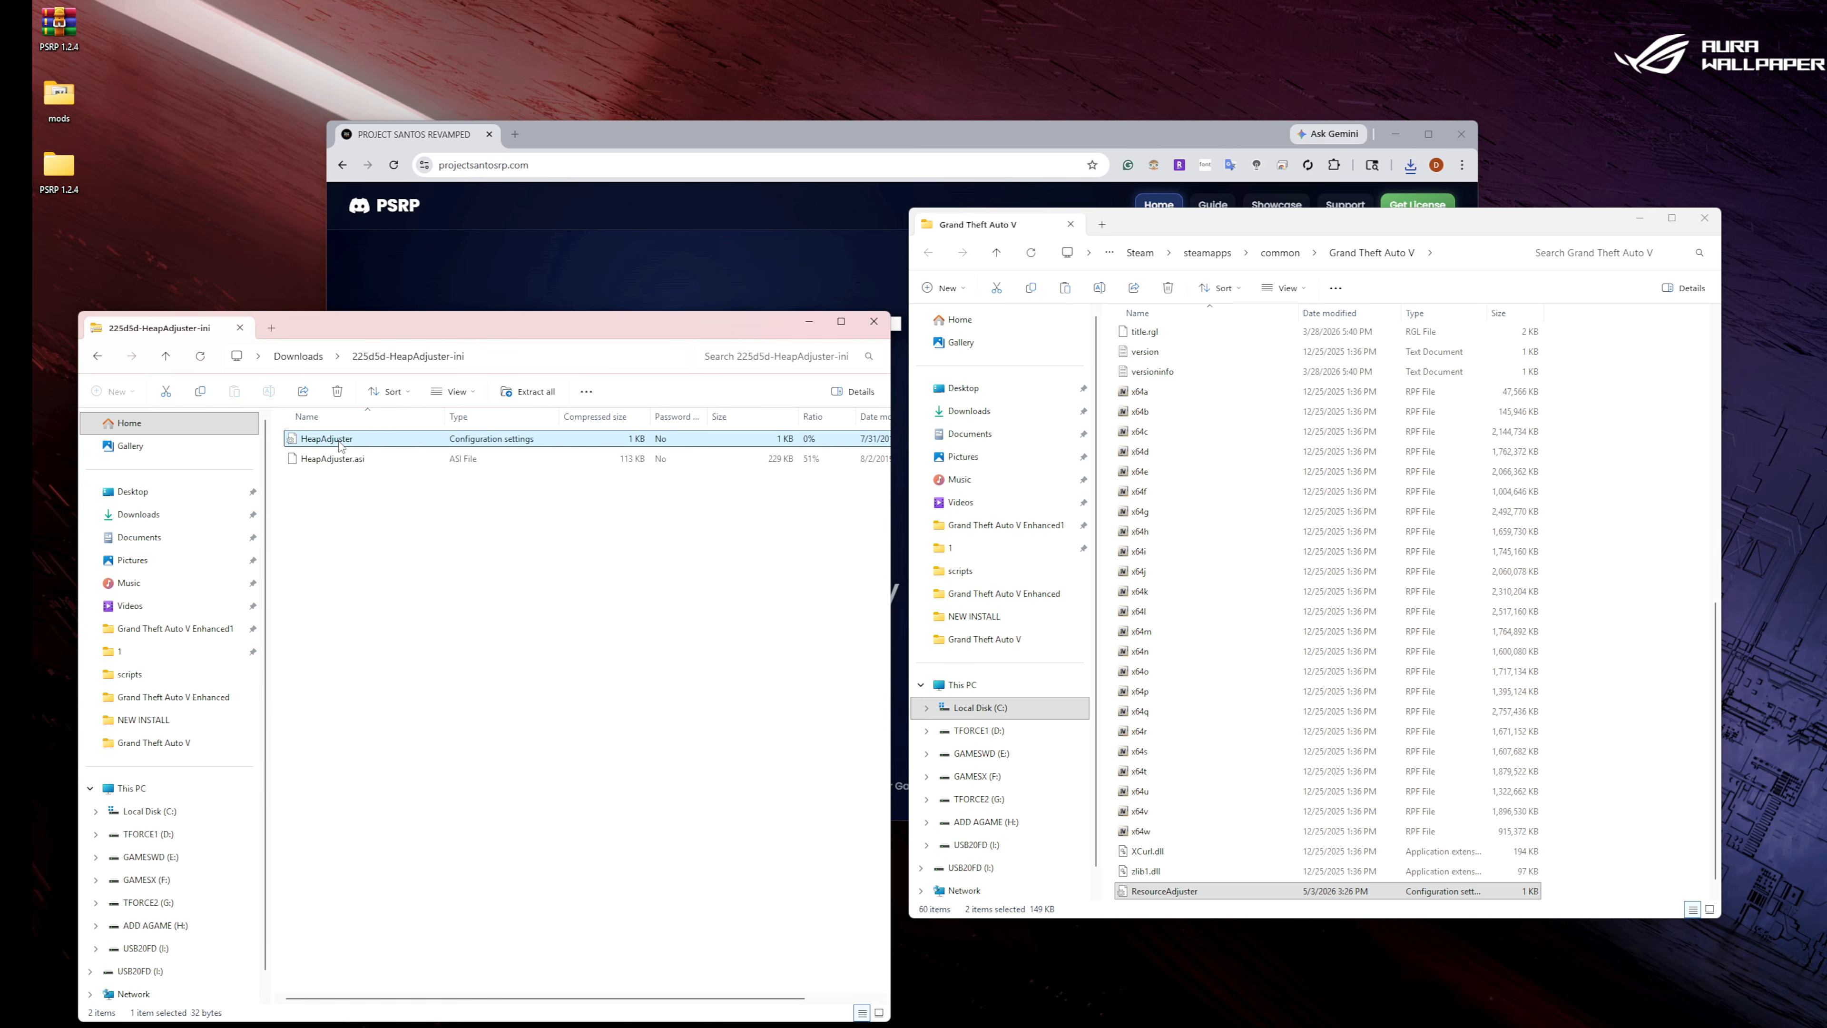
pyautogui.keyDown('shift'); pyautogui.click(344, 461); pyautogui.keyUp('shift')
pyautogui.rightClick(347, 463)
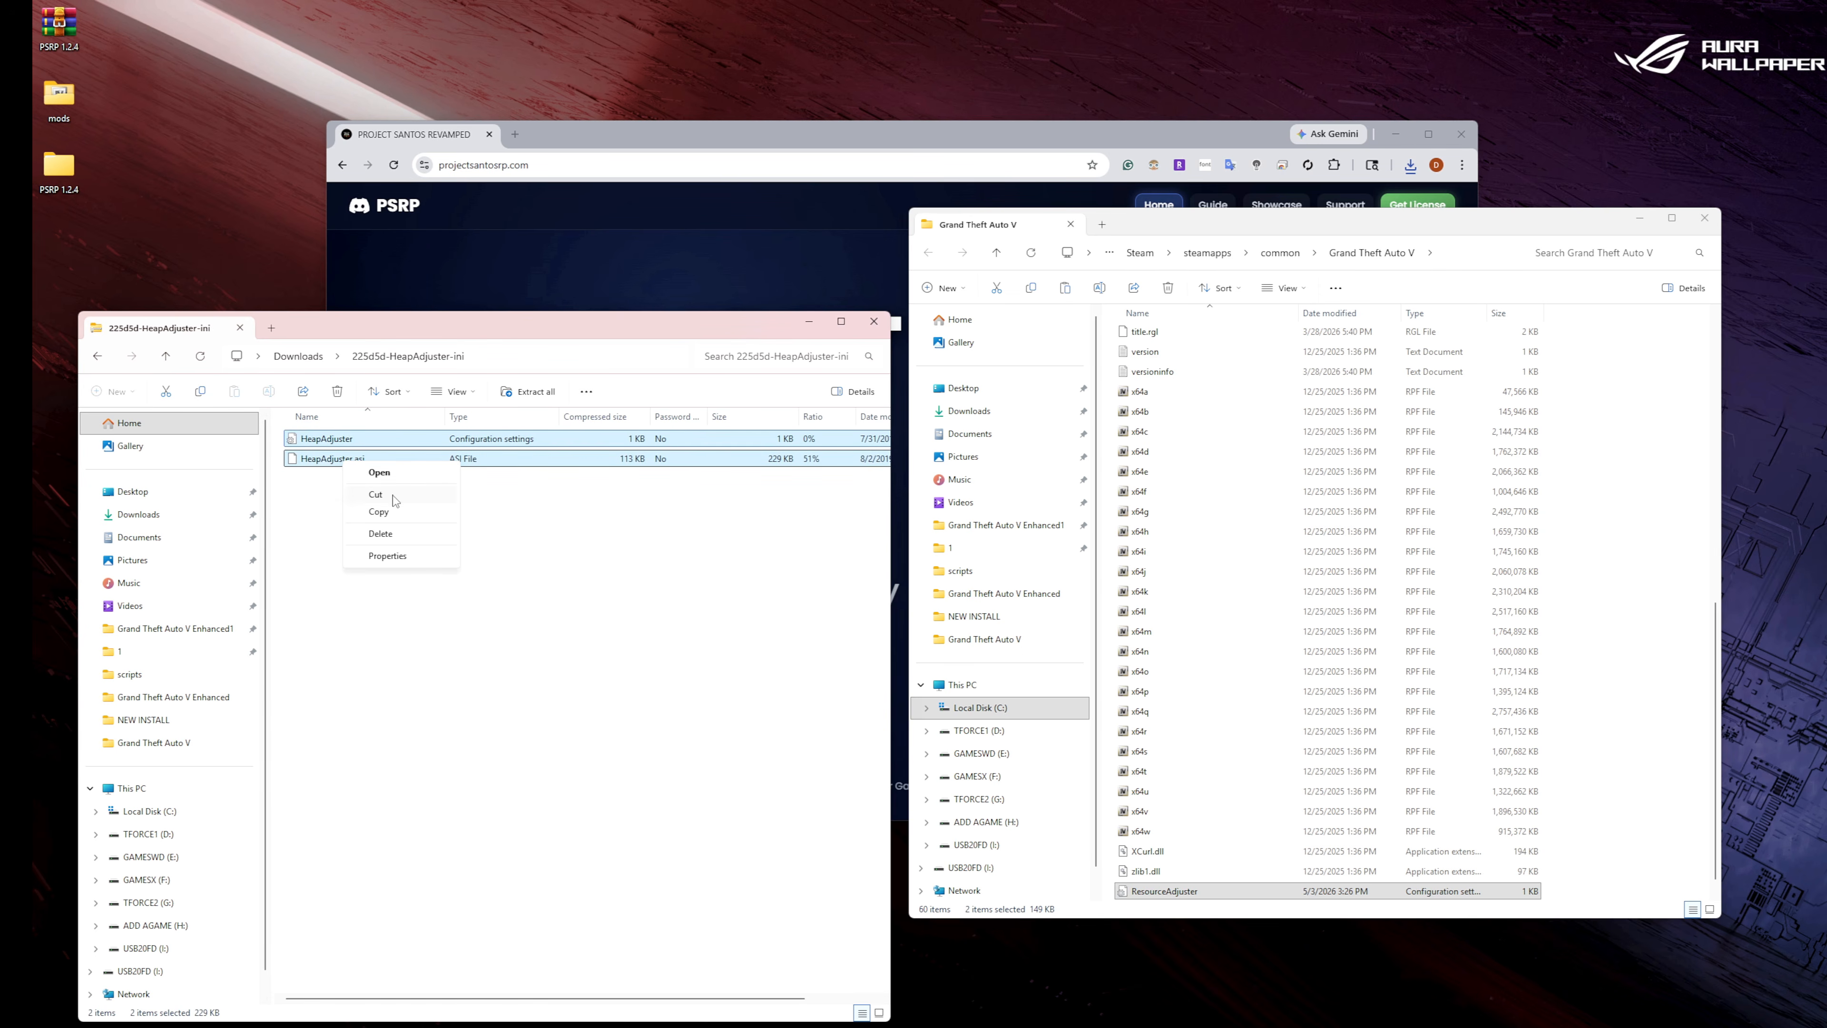
pyautogui.click(395, 509)
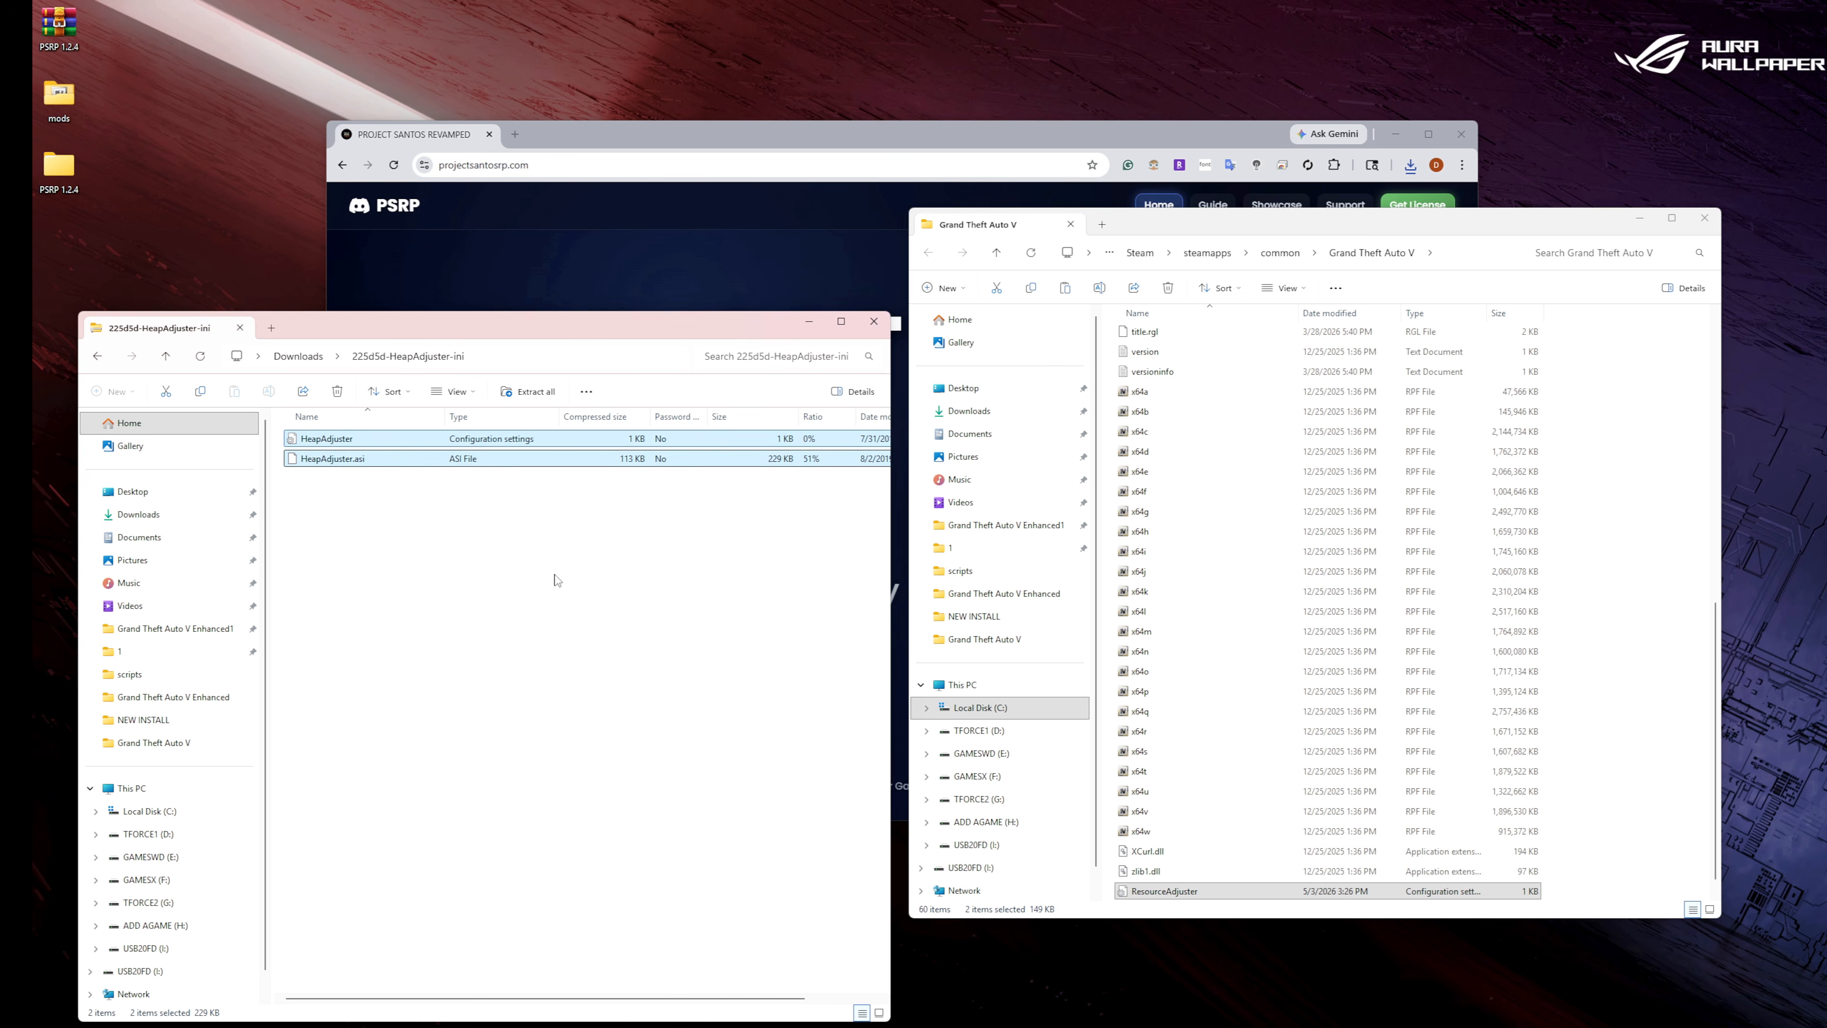
pyautogui.rightClick(1676, 702)
pyautogui.click(1691, 712)
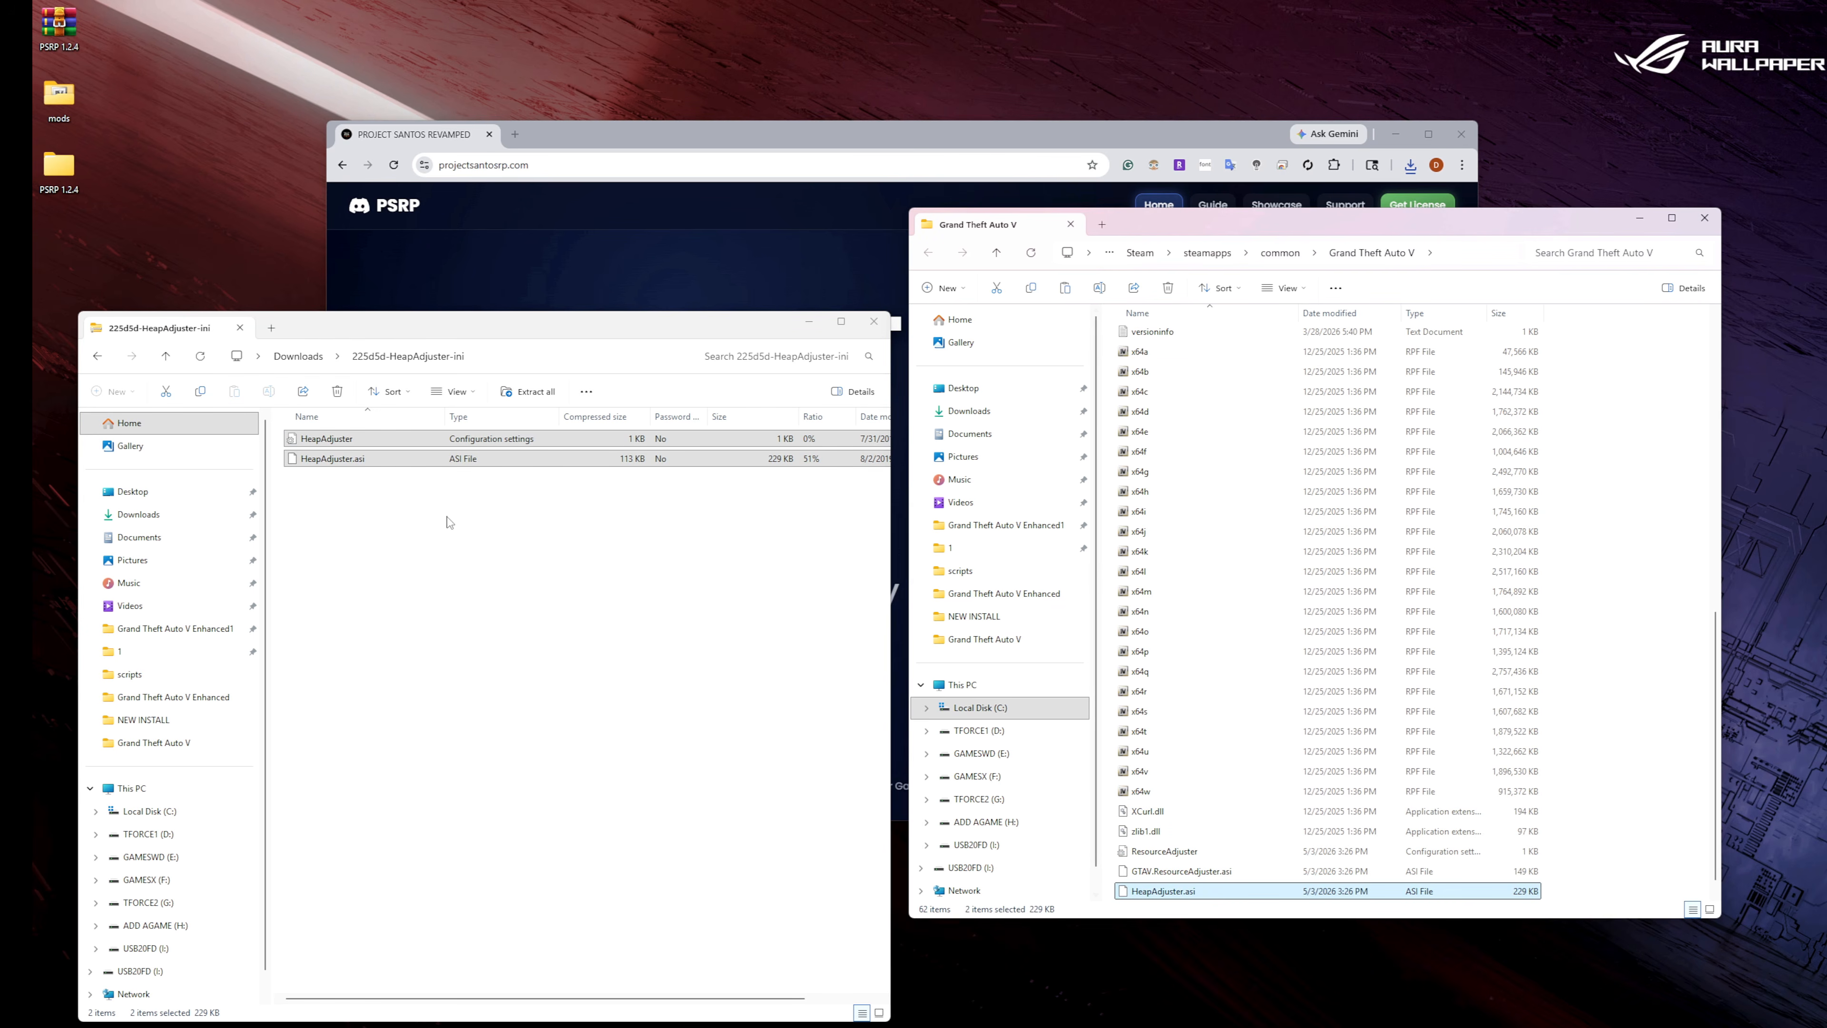
# Copy PackfileLimitAdjuster.asi and the PackfileLimitAdjuster settings file from the f817a9-PackfileLimitAdjuster archive into the Grand Theft Auto V folder.
pyautogui.click(98, 358)
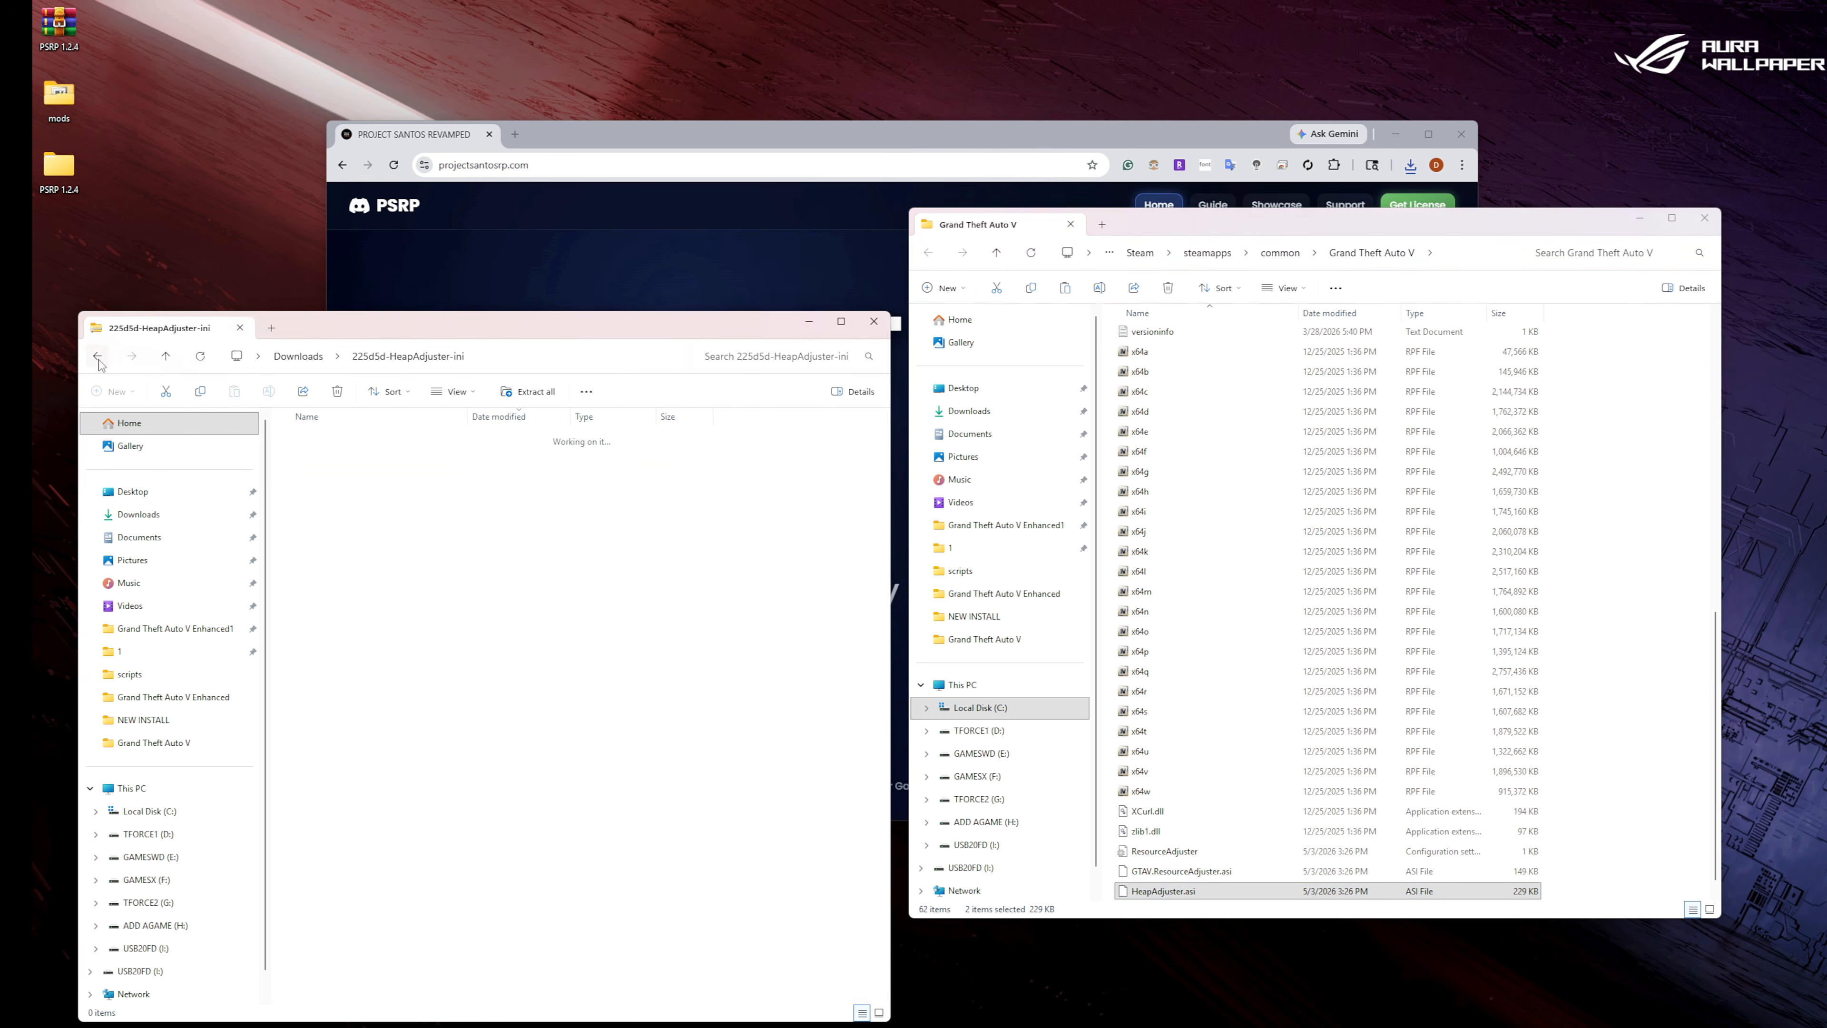
pyautogui.doubleClick(353, 520)
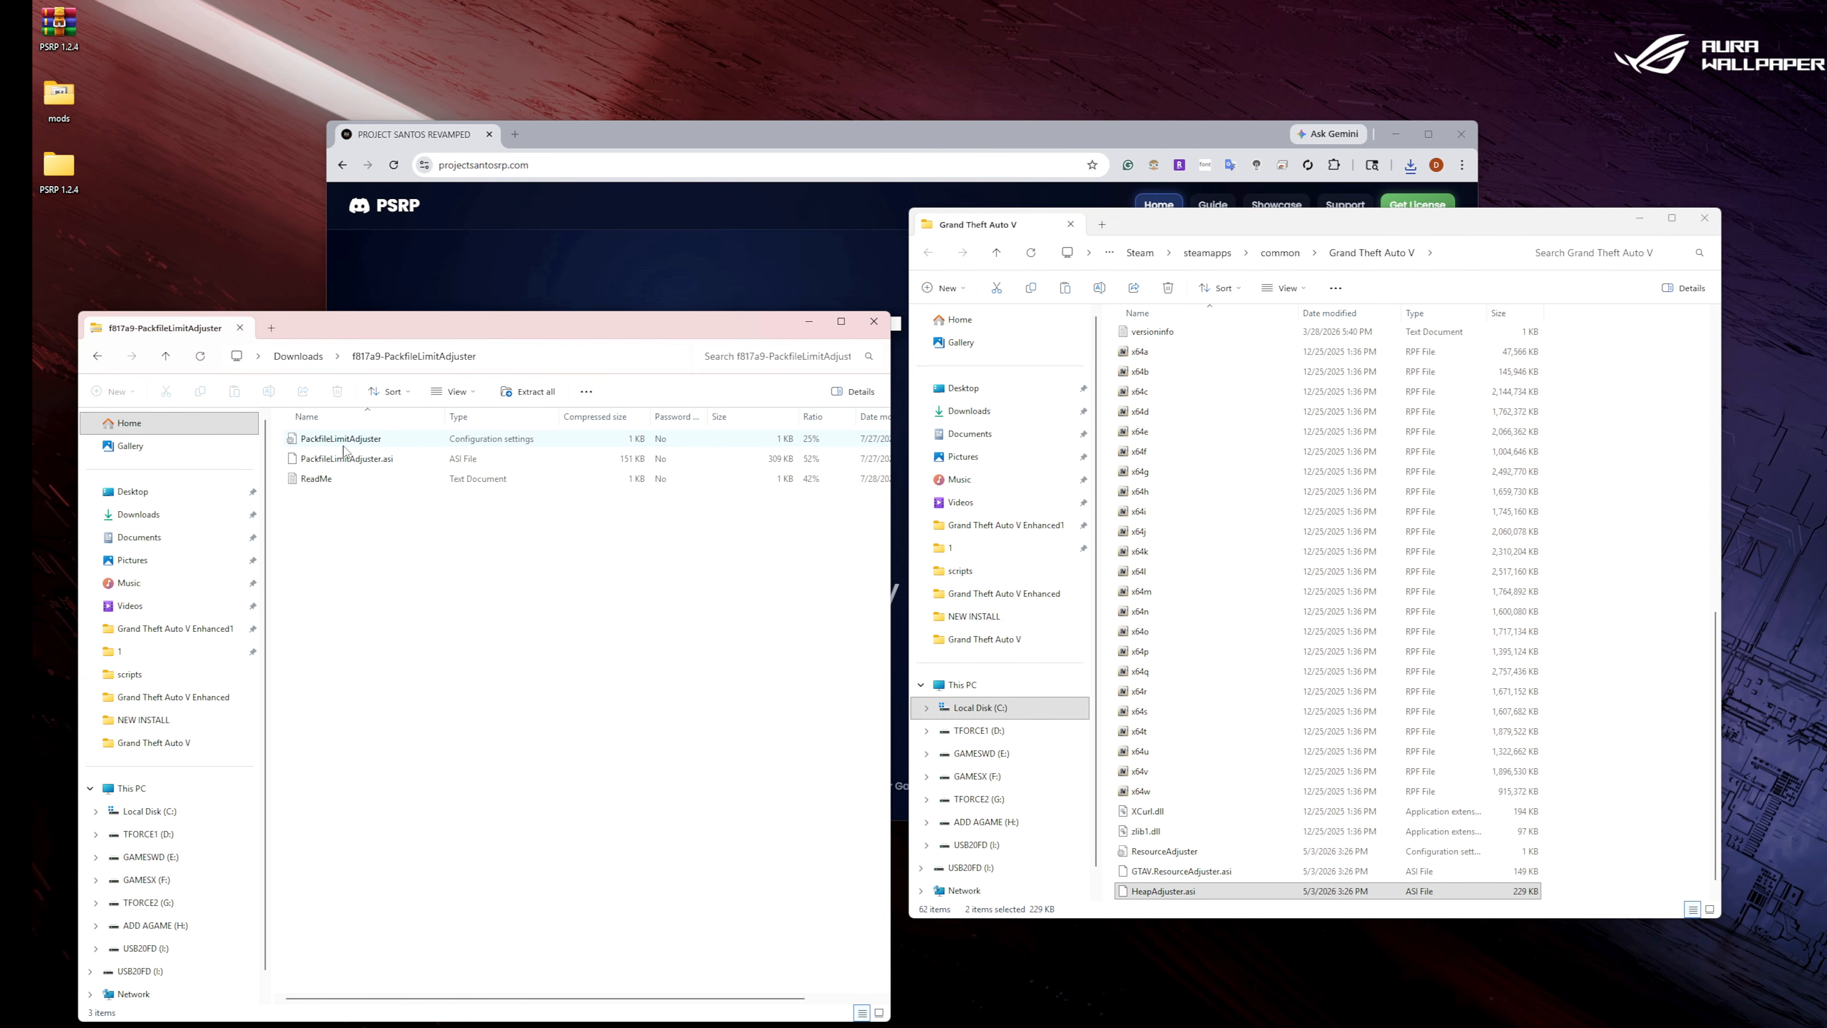
pyautogui.click(346, 445)
pyautogui.keyDown('shift'); pyautogui.click(343, 459); pyautogui.keyUp('shift')
pyautogui.rightClick(342, 460)
pyautogui.click(376, 507)
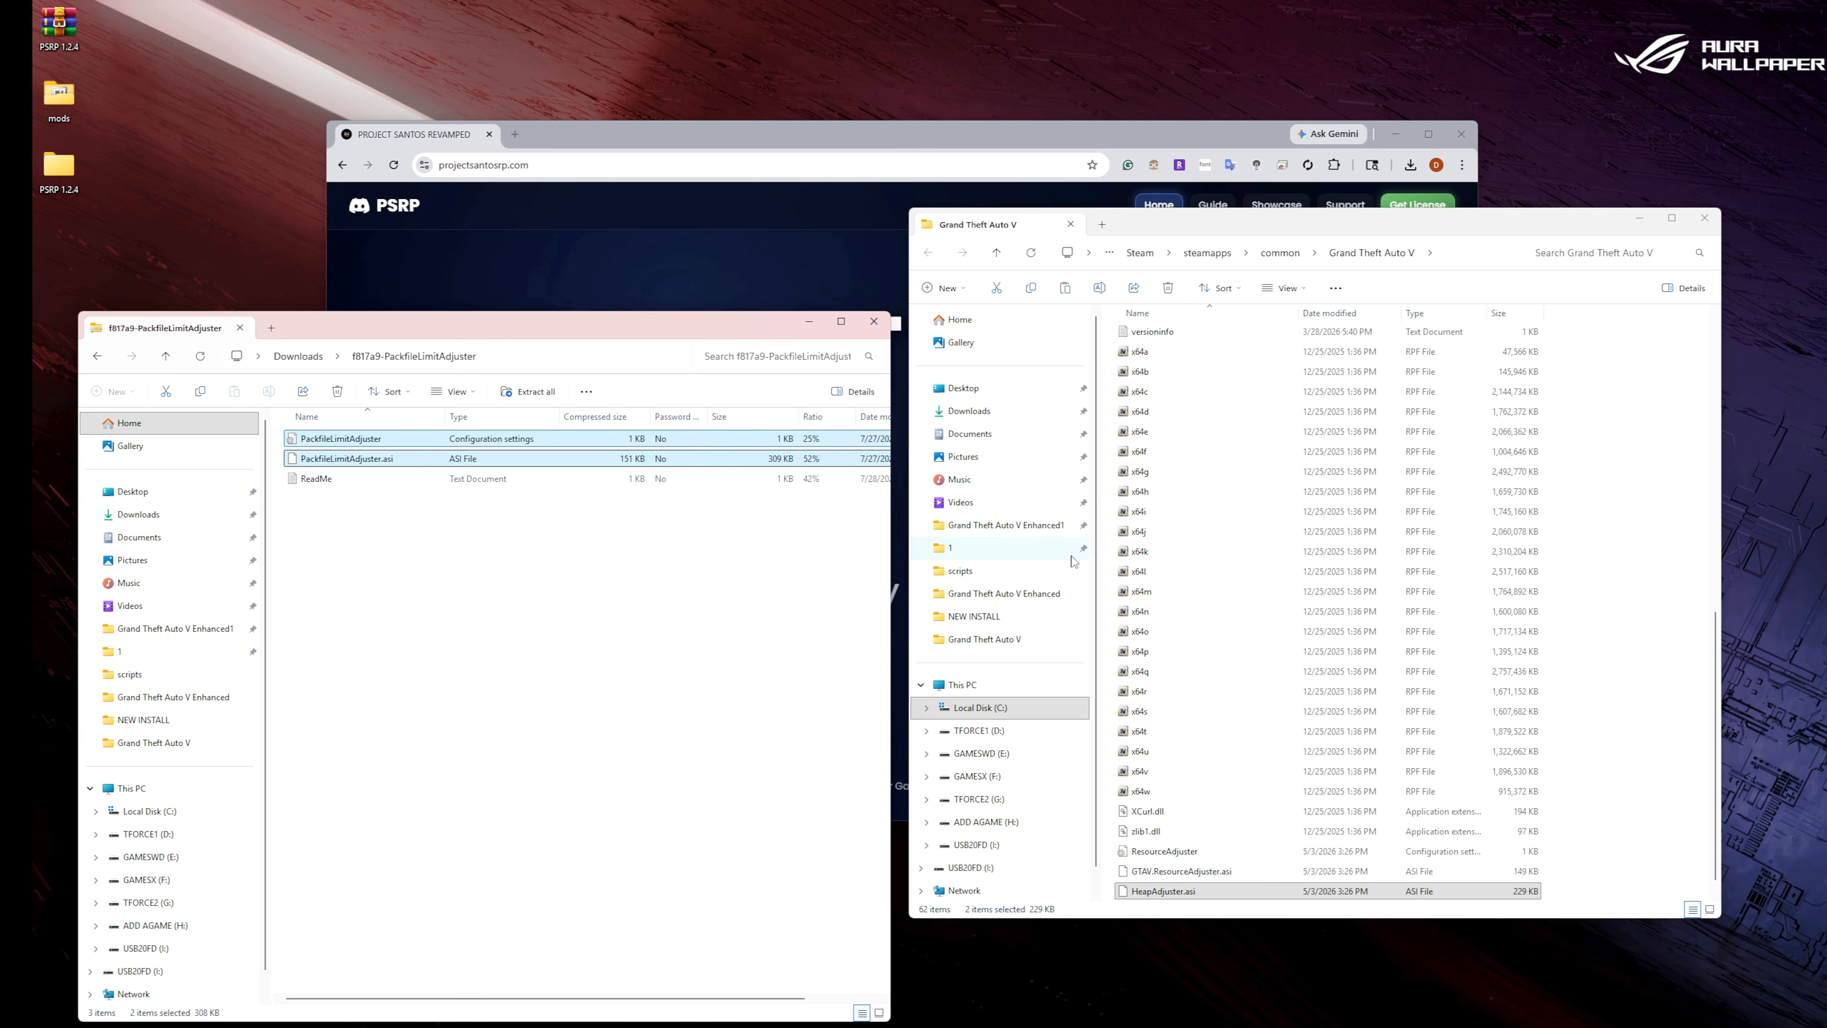
pyautogui.rightClick(1682, 656)
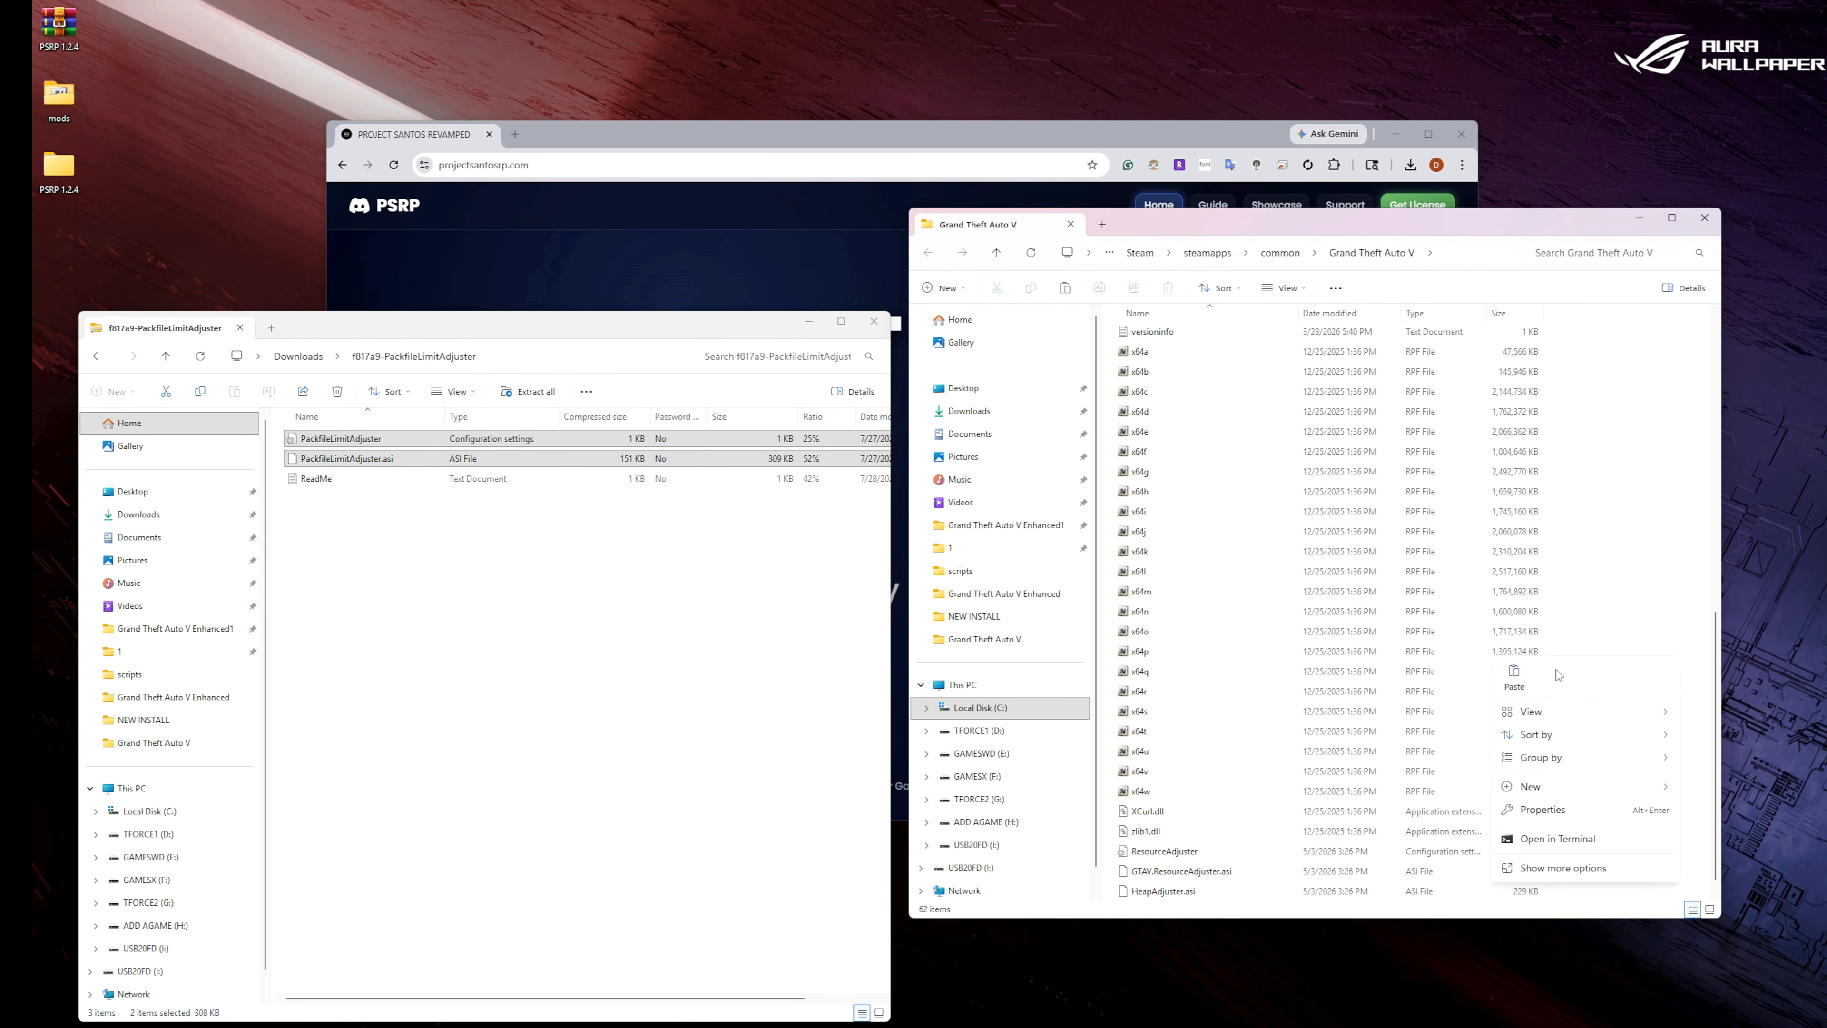
pyautogui.click(1514, 677)
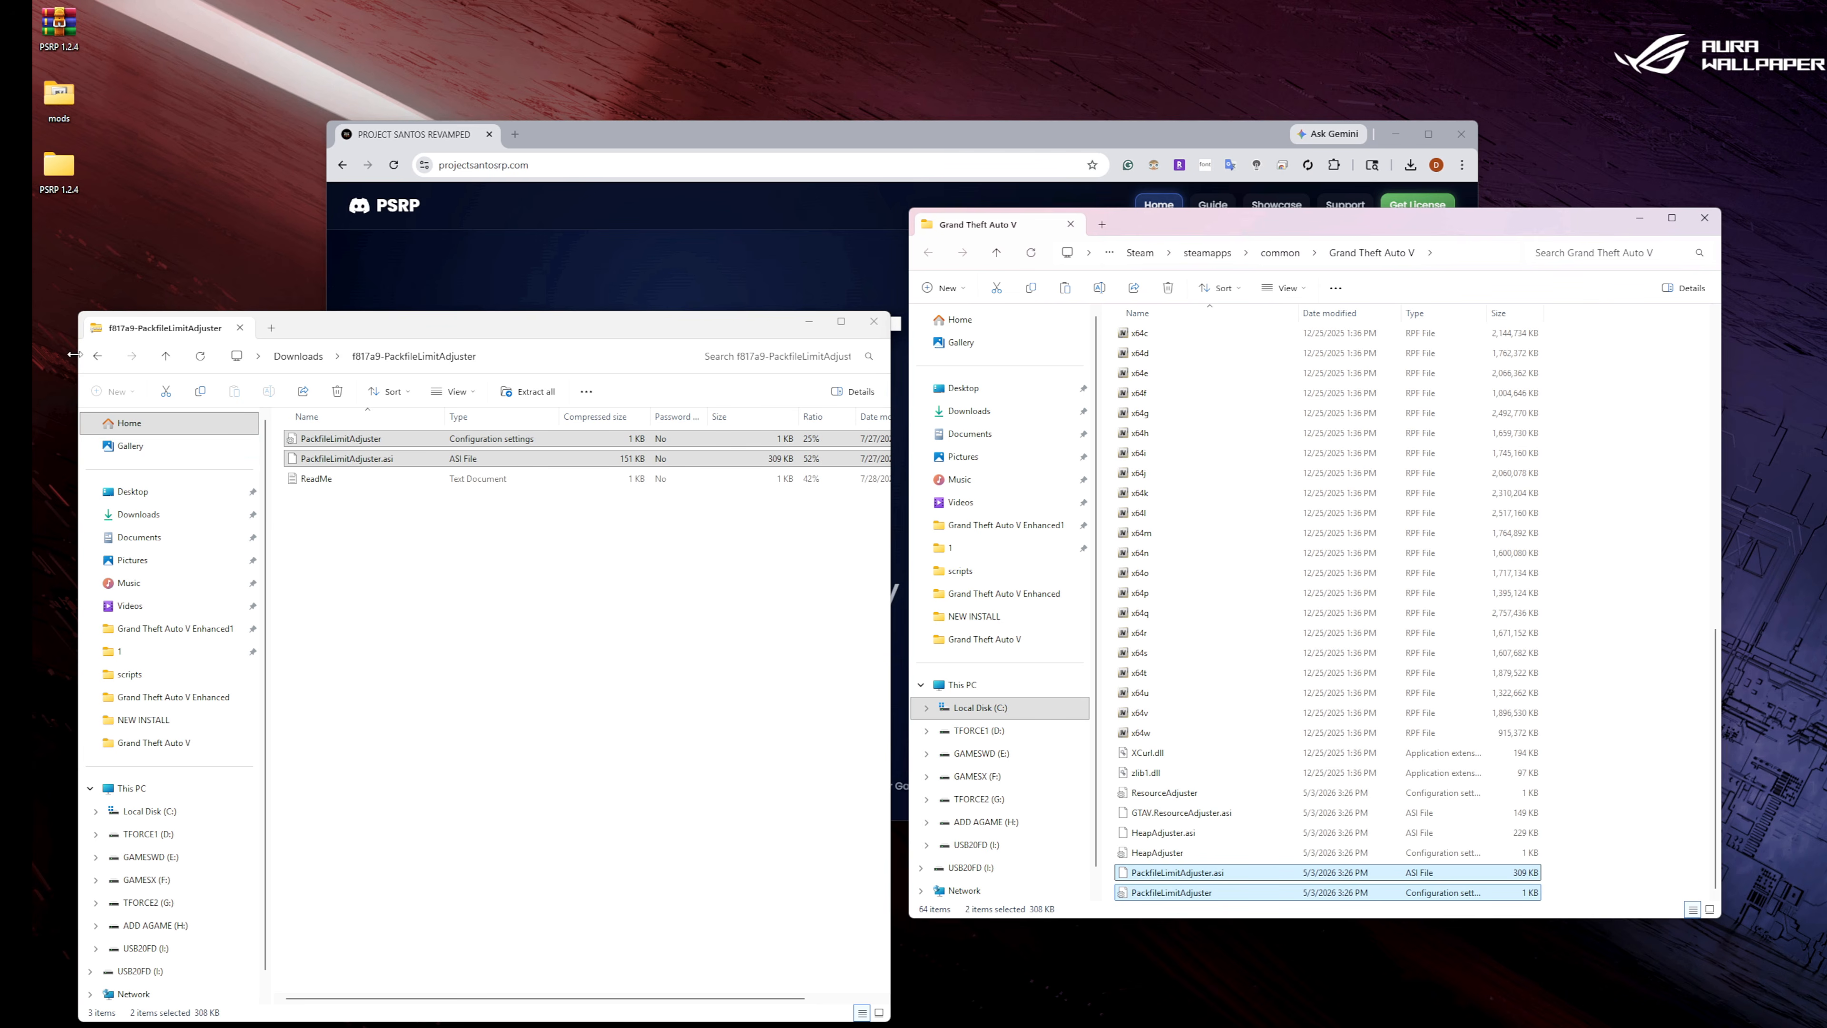
# Extract TrainerV.asi and trainerv.ini from the fb249c-TrainerV archive into the Grand Theft Auto V folder and close WinRAR.
pyautogui.click(98, 358)
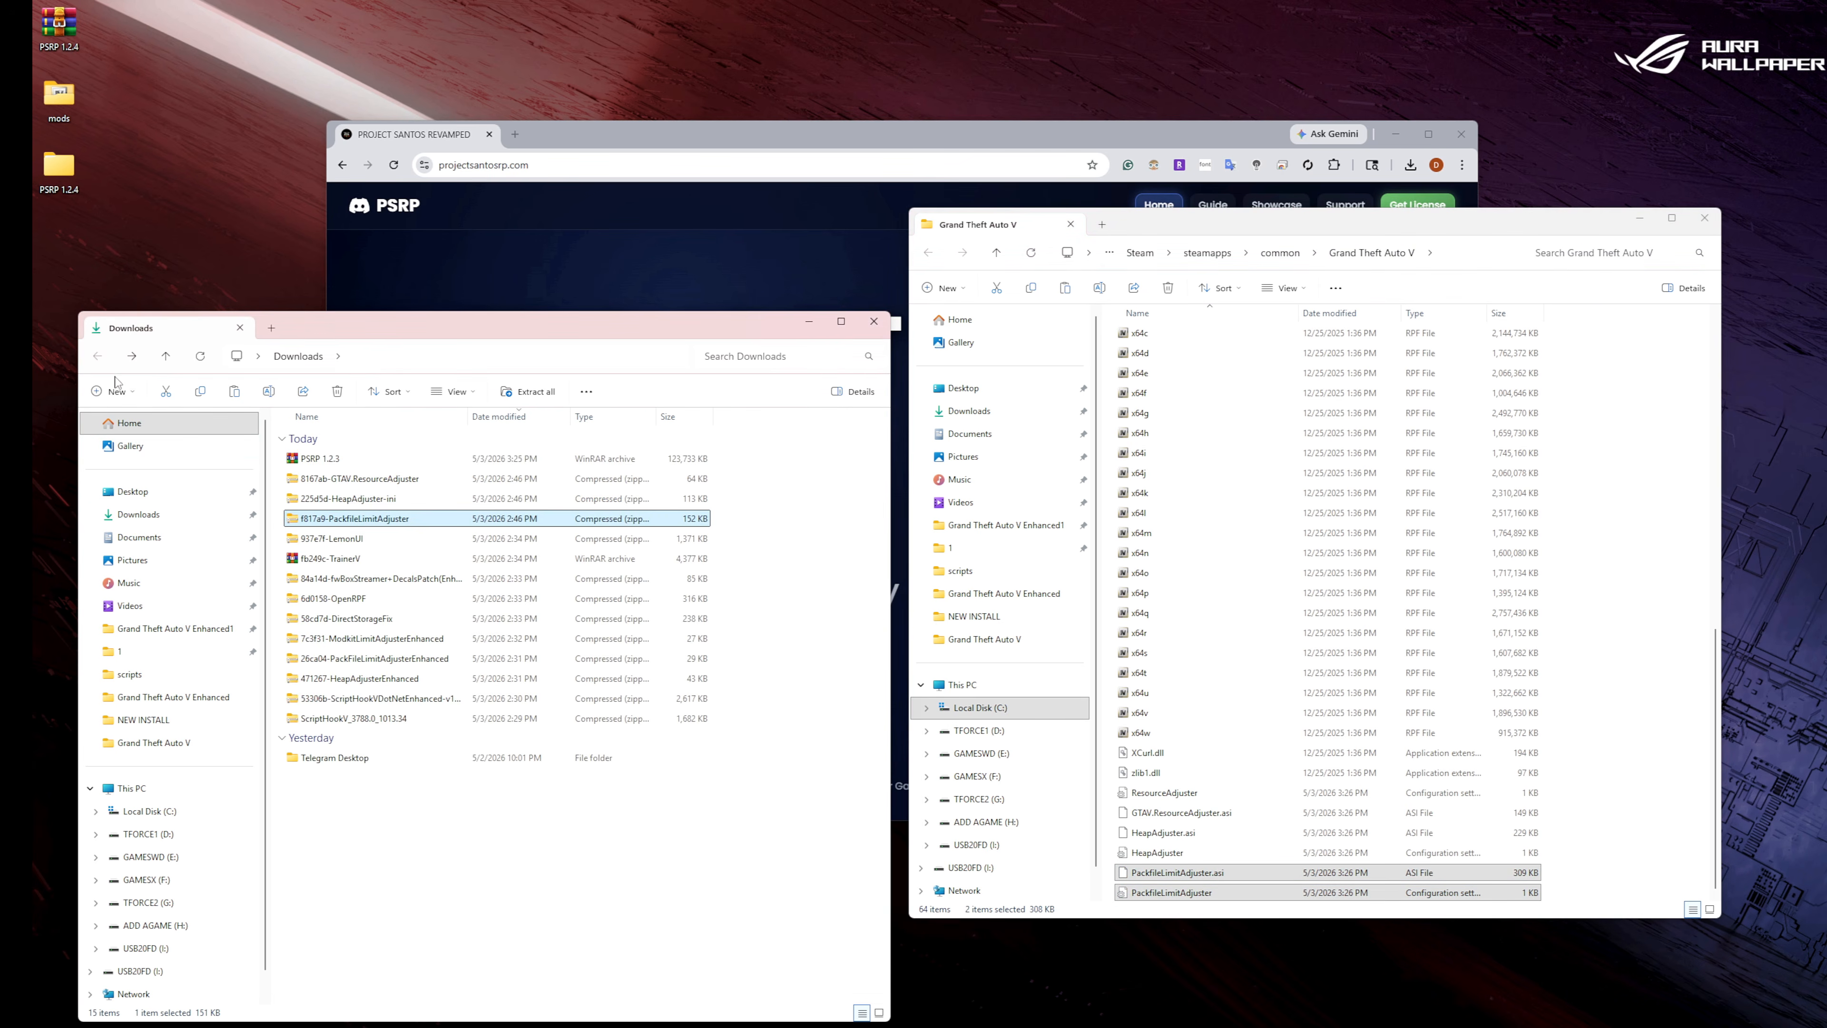
pyautogui.doubleClick(370, 552)
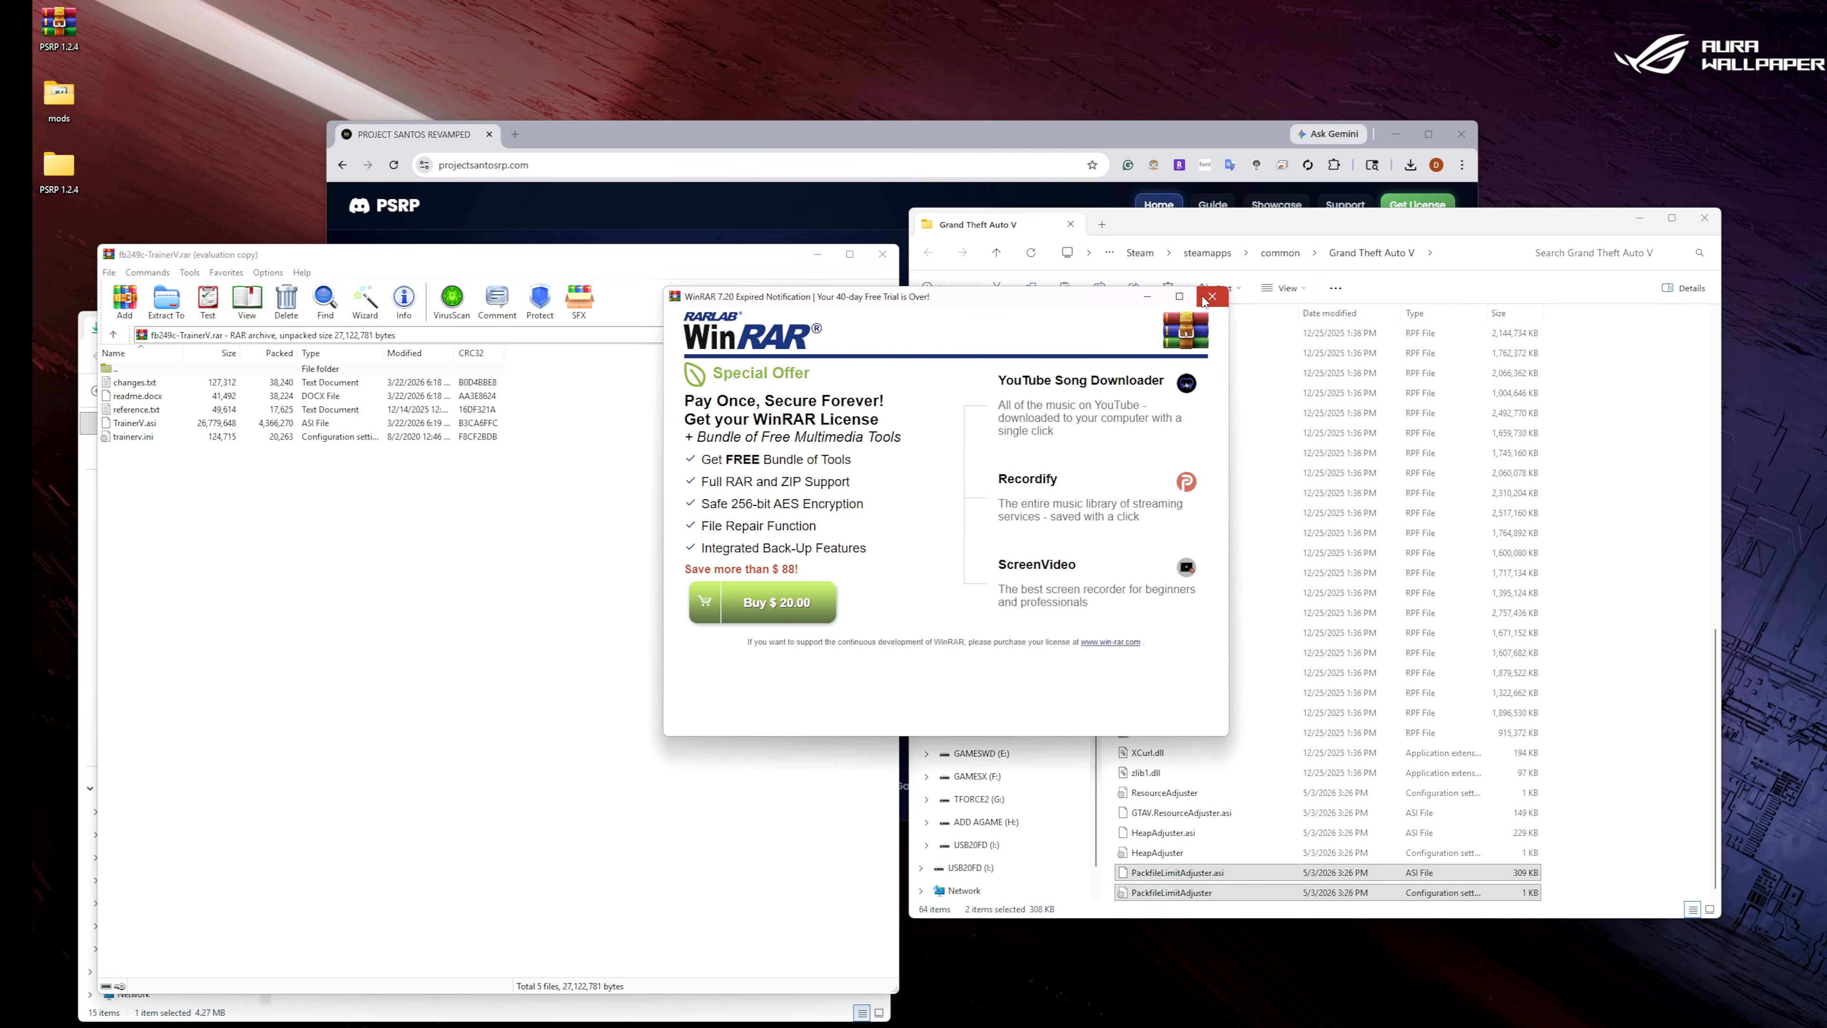
pyautogui.click(1212, 296)
pyautogui.moveTo(221, 475); pyautogui.dragTo(1601, 853)
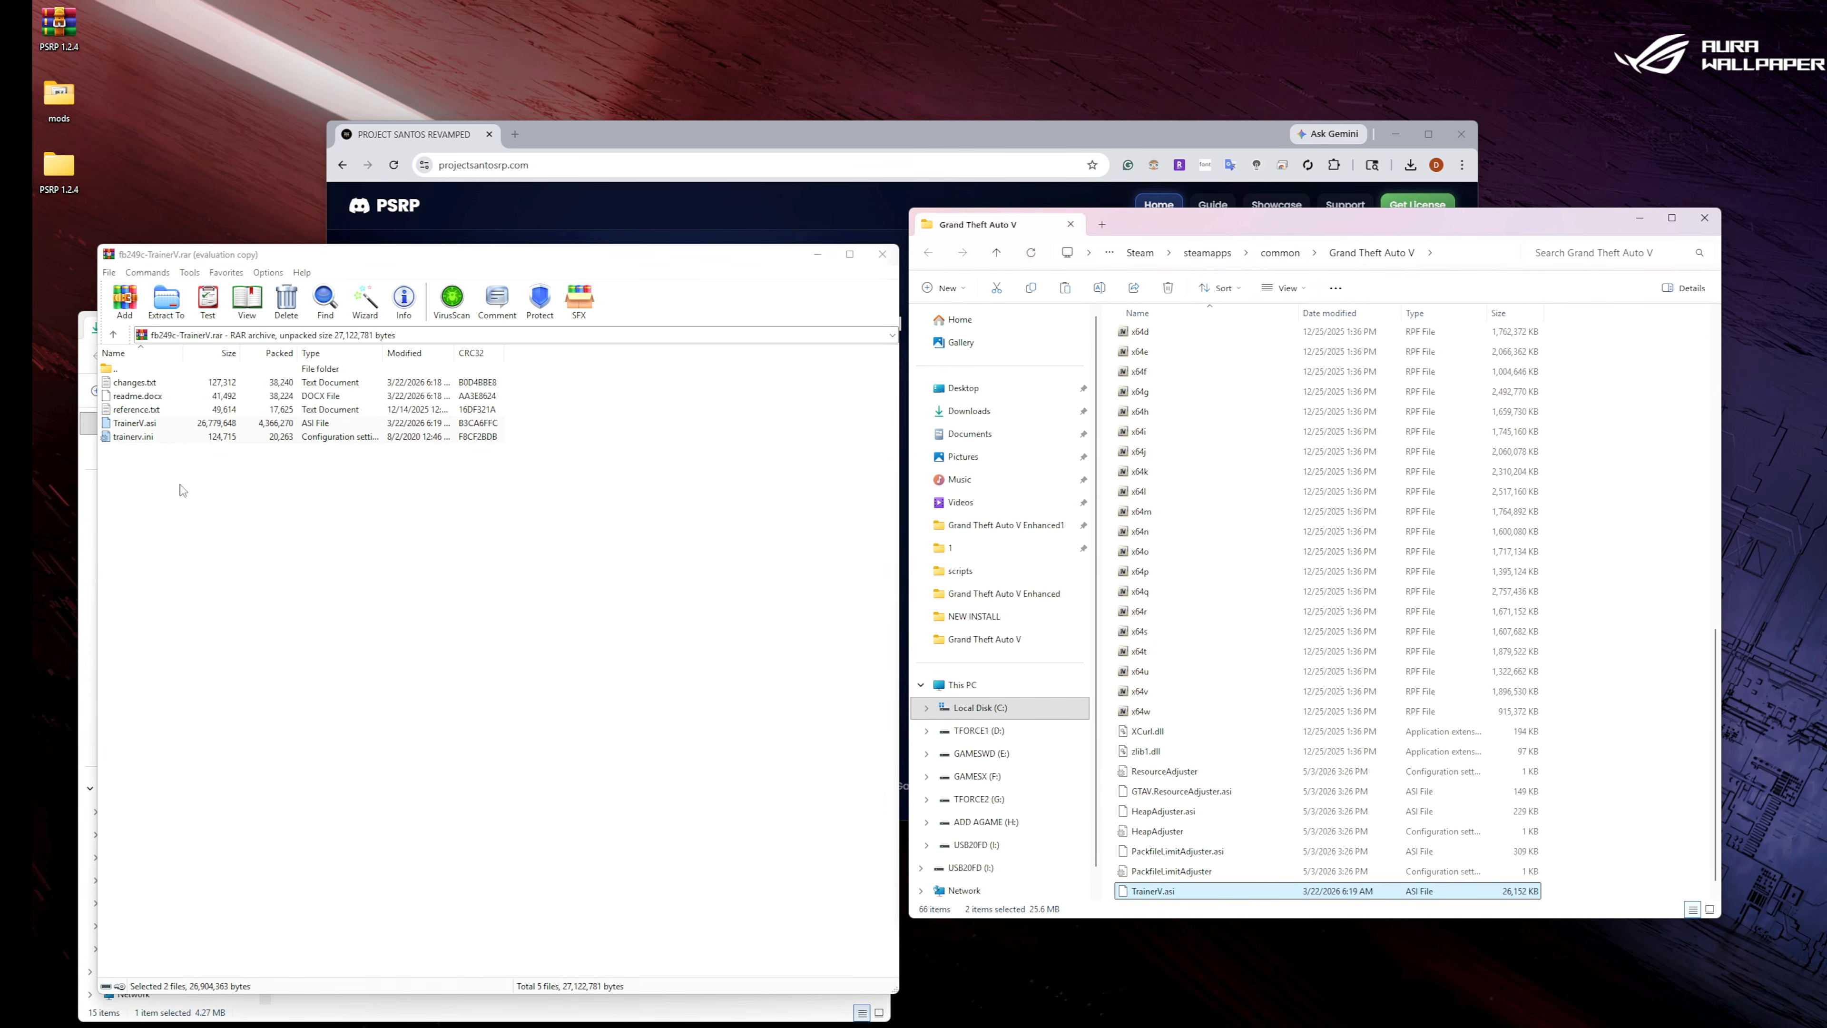
pyautogui.click(112, 334)
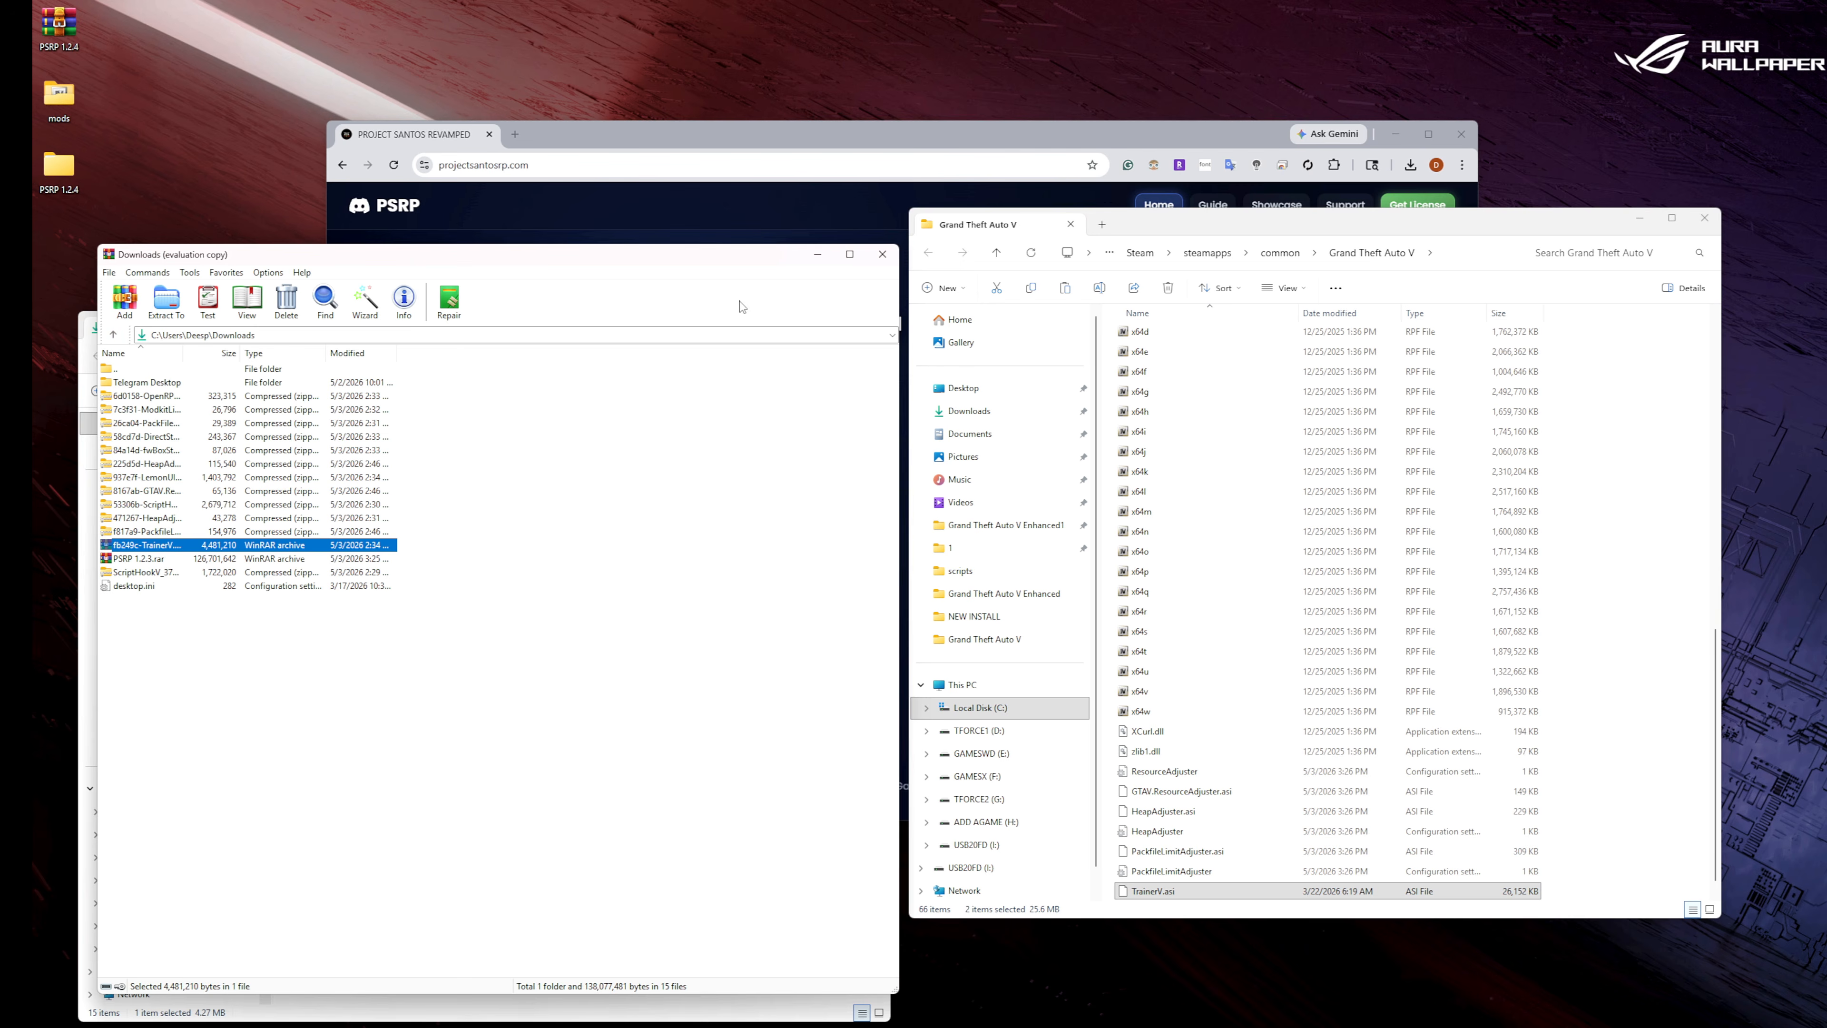
pyautogui.click(882, 254)
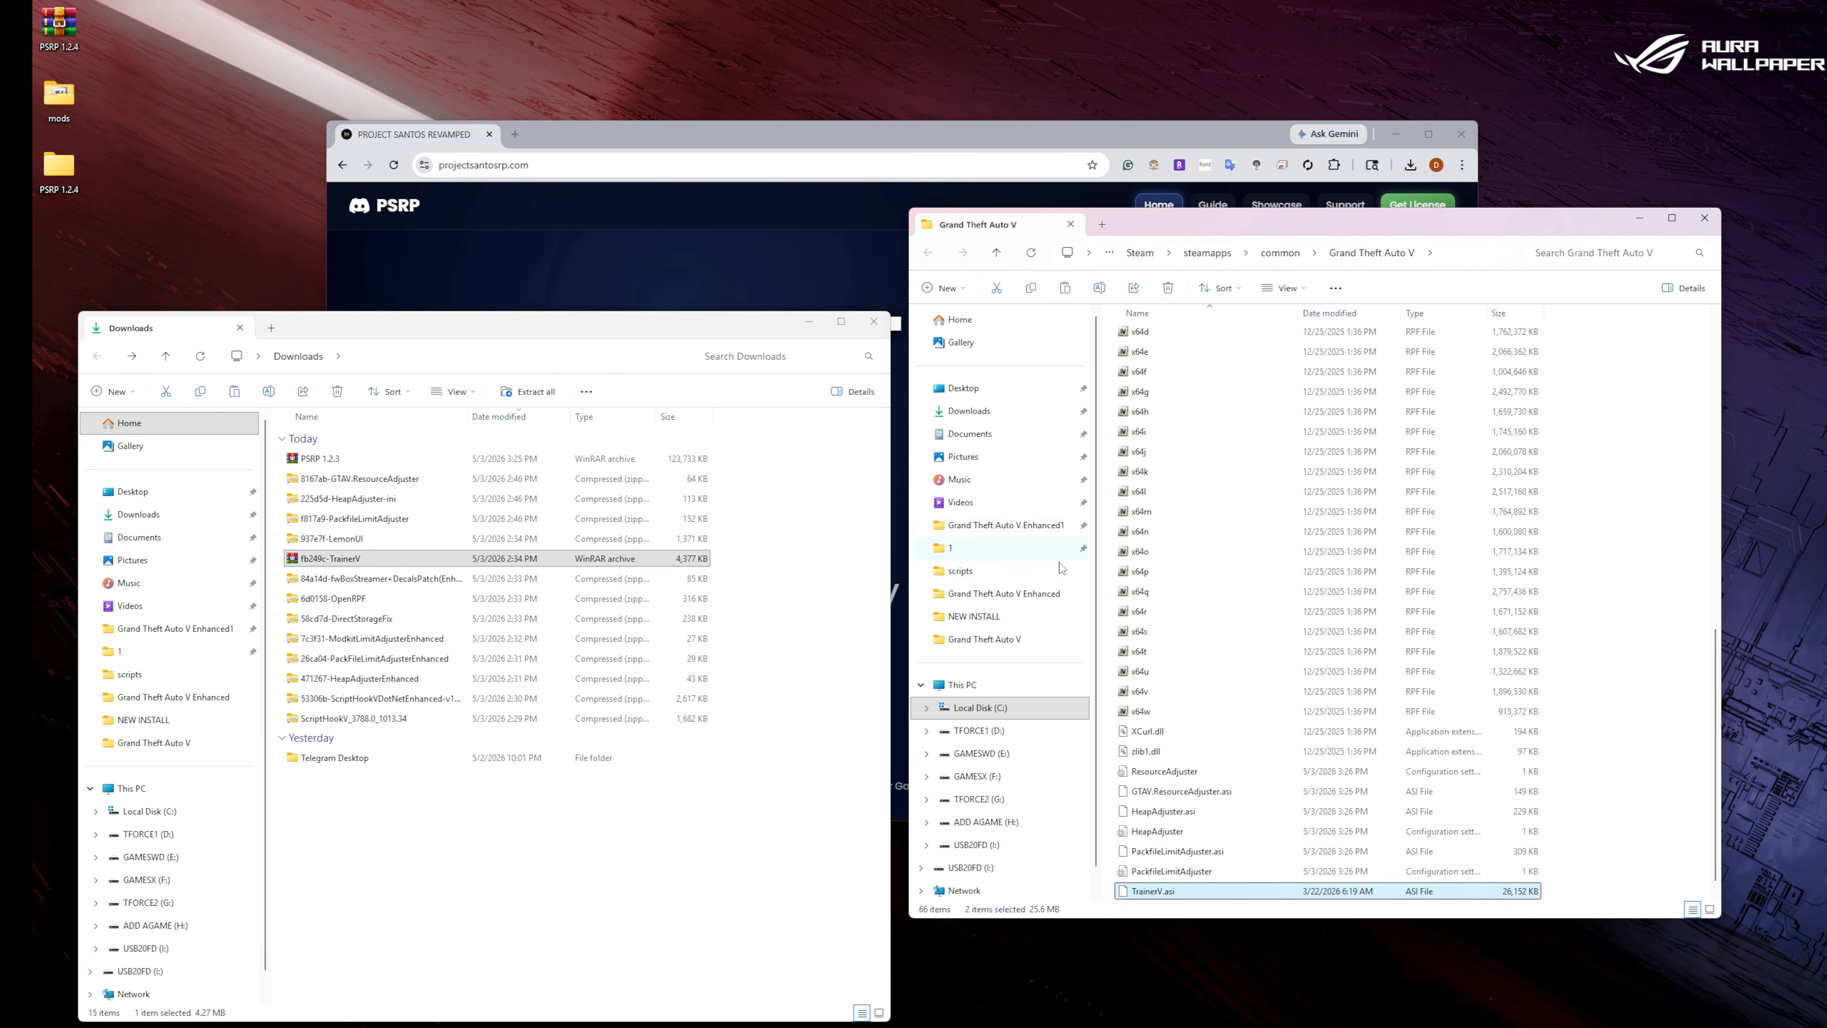
# Create a folder named scripts in the Grand Theft Auto V folder and open it.
pyautogui.click(1032, 255)
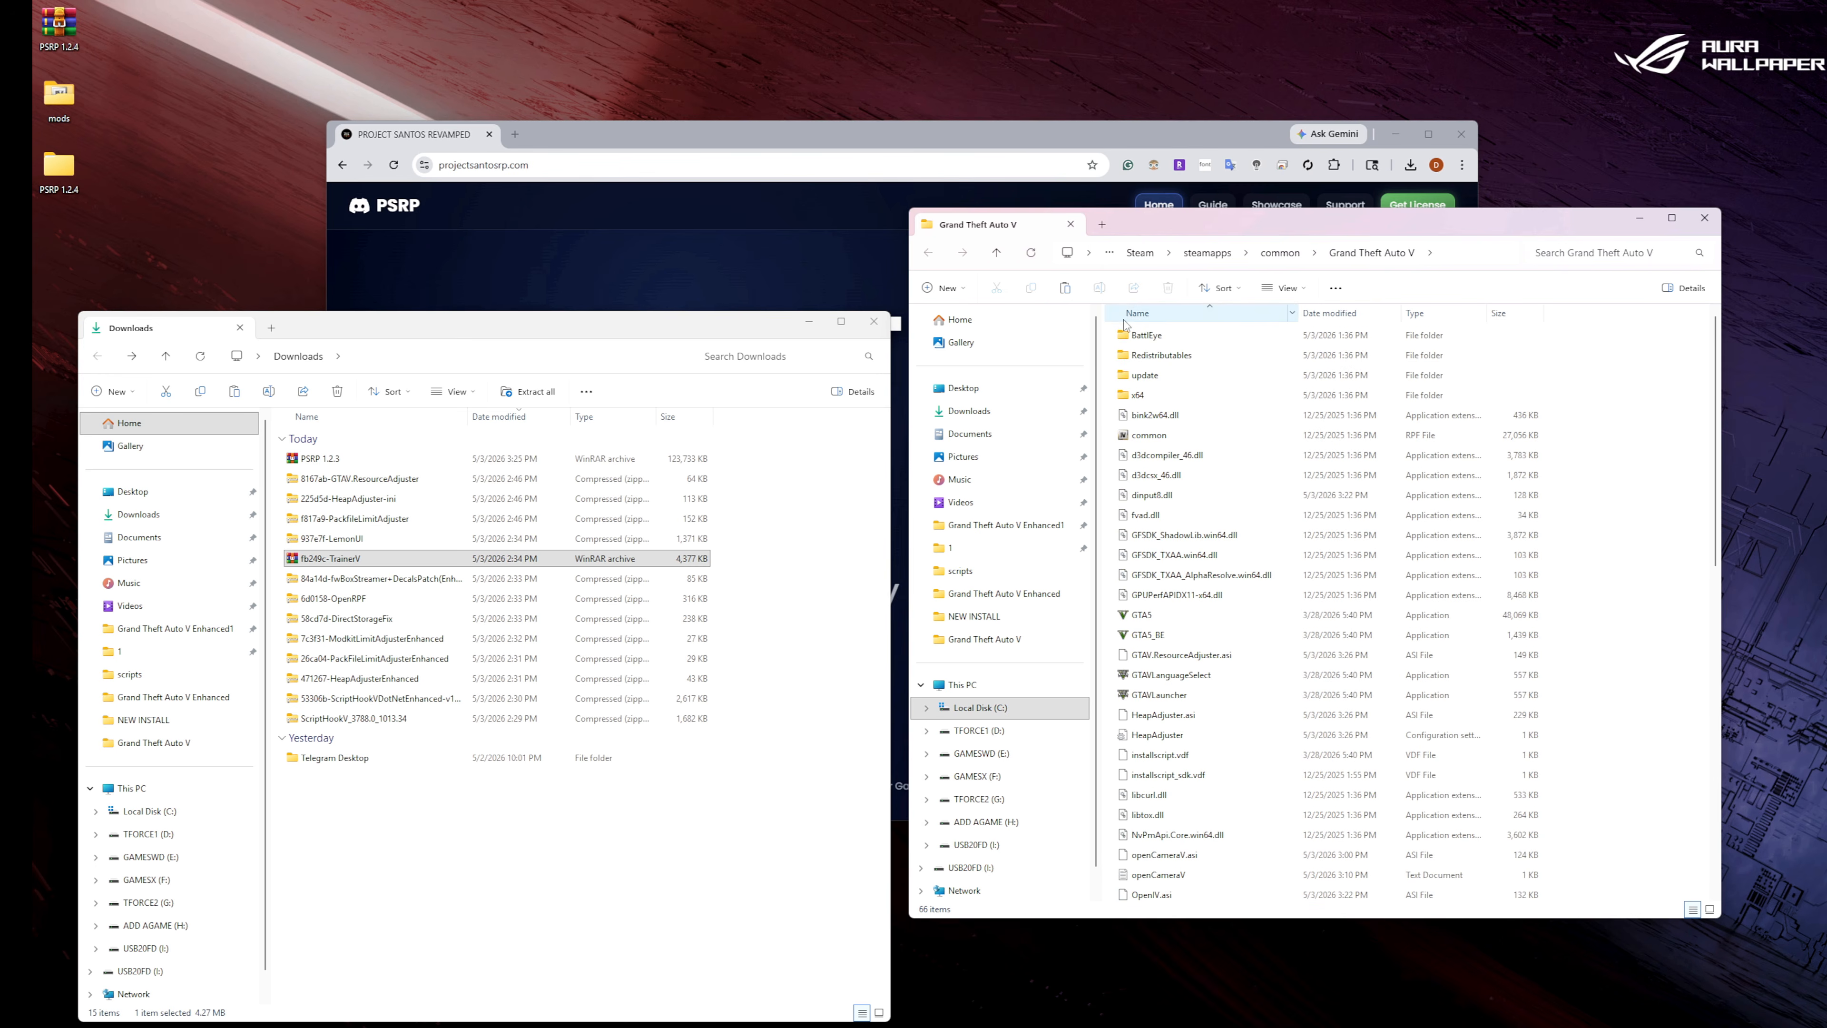
pyautogui.rightClick(1660, 500)
pyautogui.moveTo(1698, 646)
pyautogui.click(1609, 651)
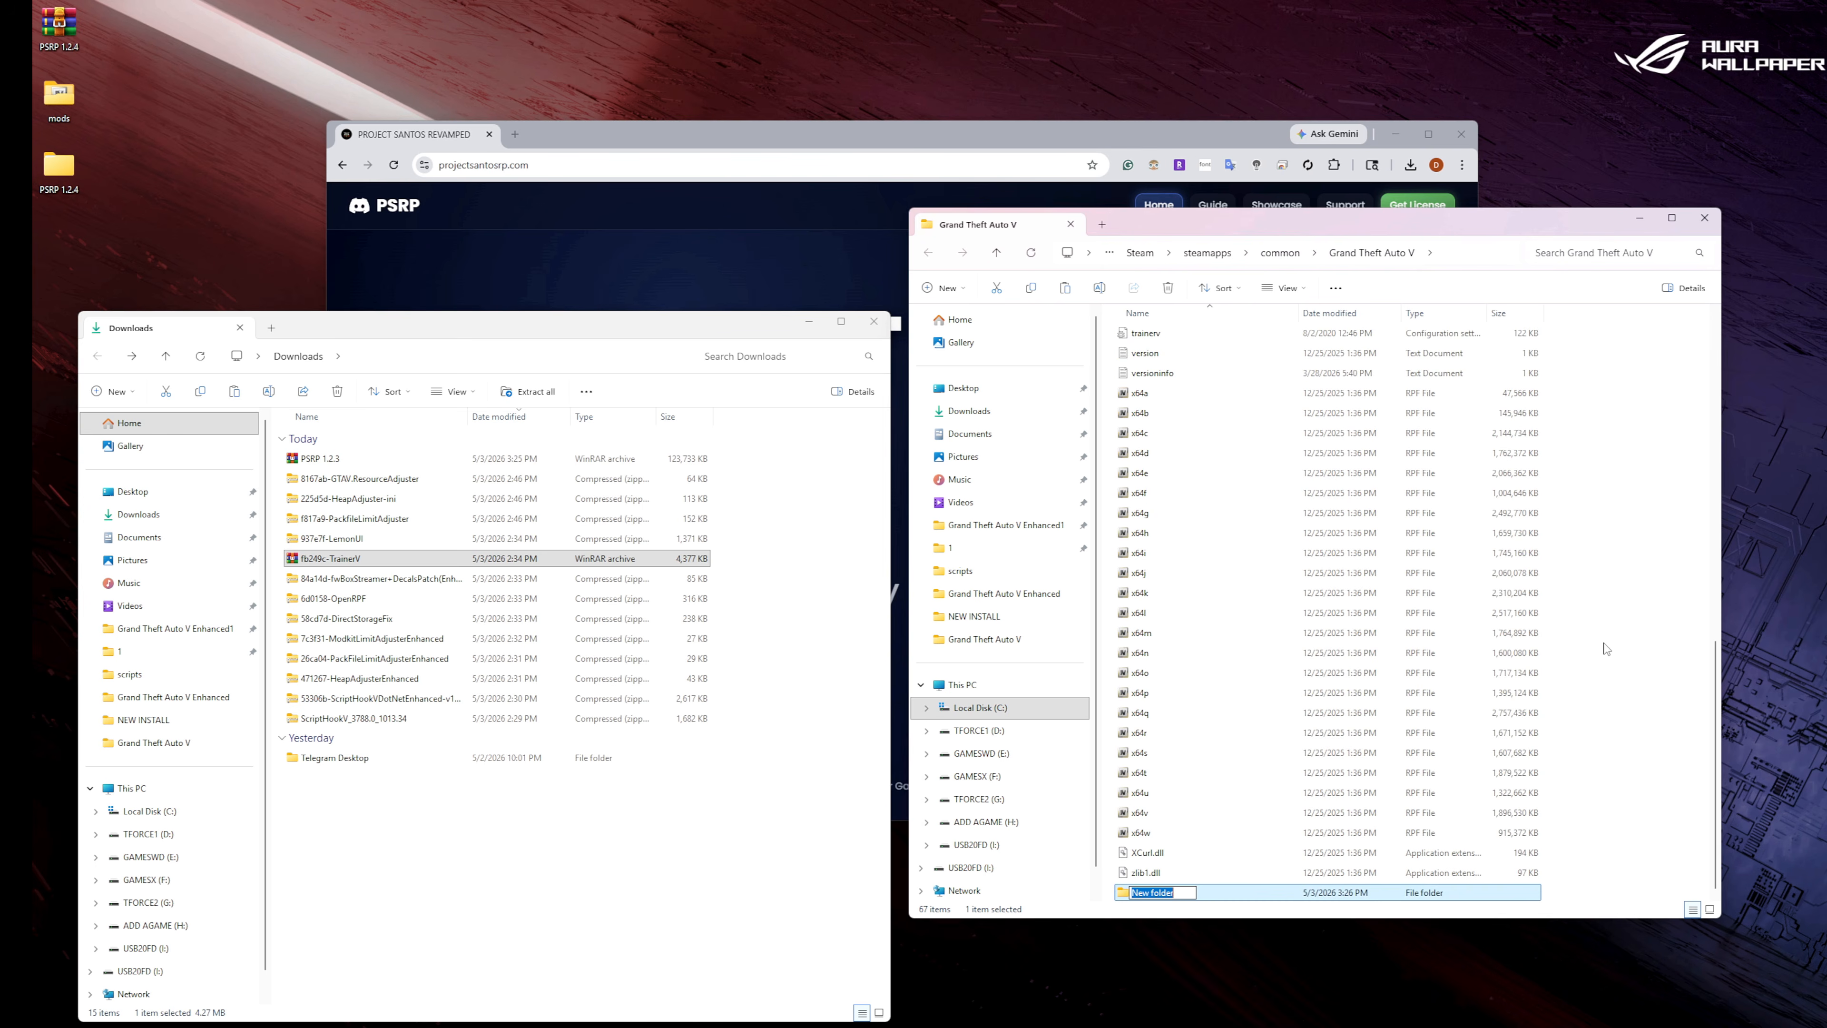
pyautogui.write('scripts')
pyautogui.click(1609, 654)
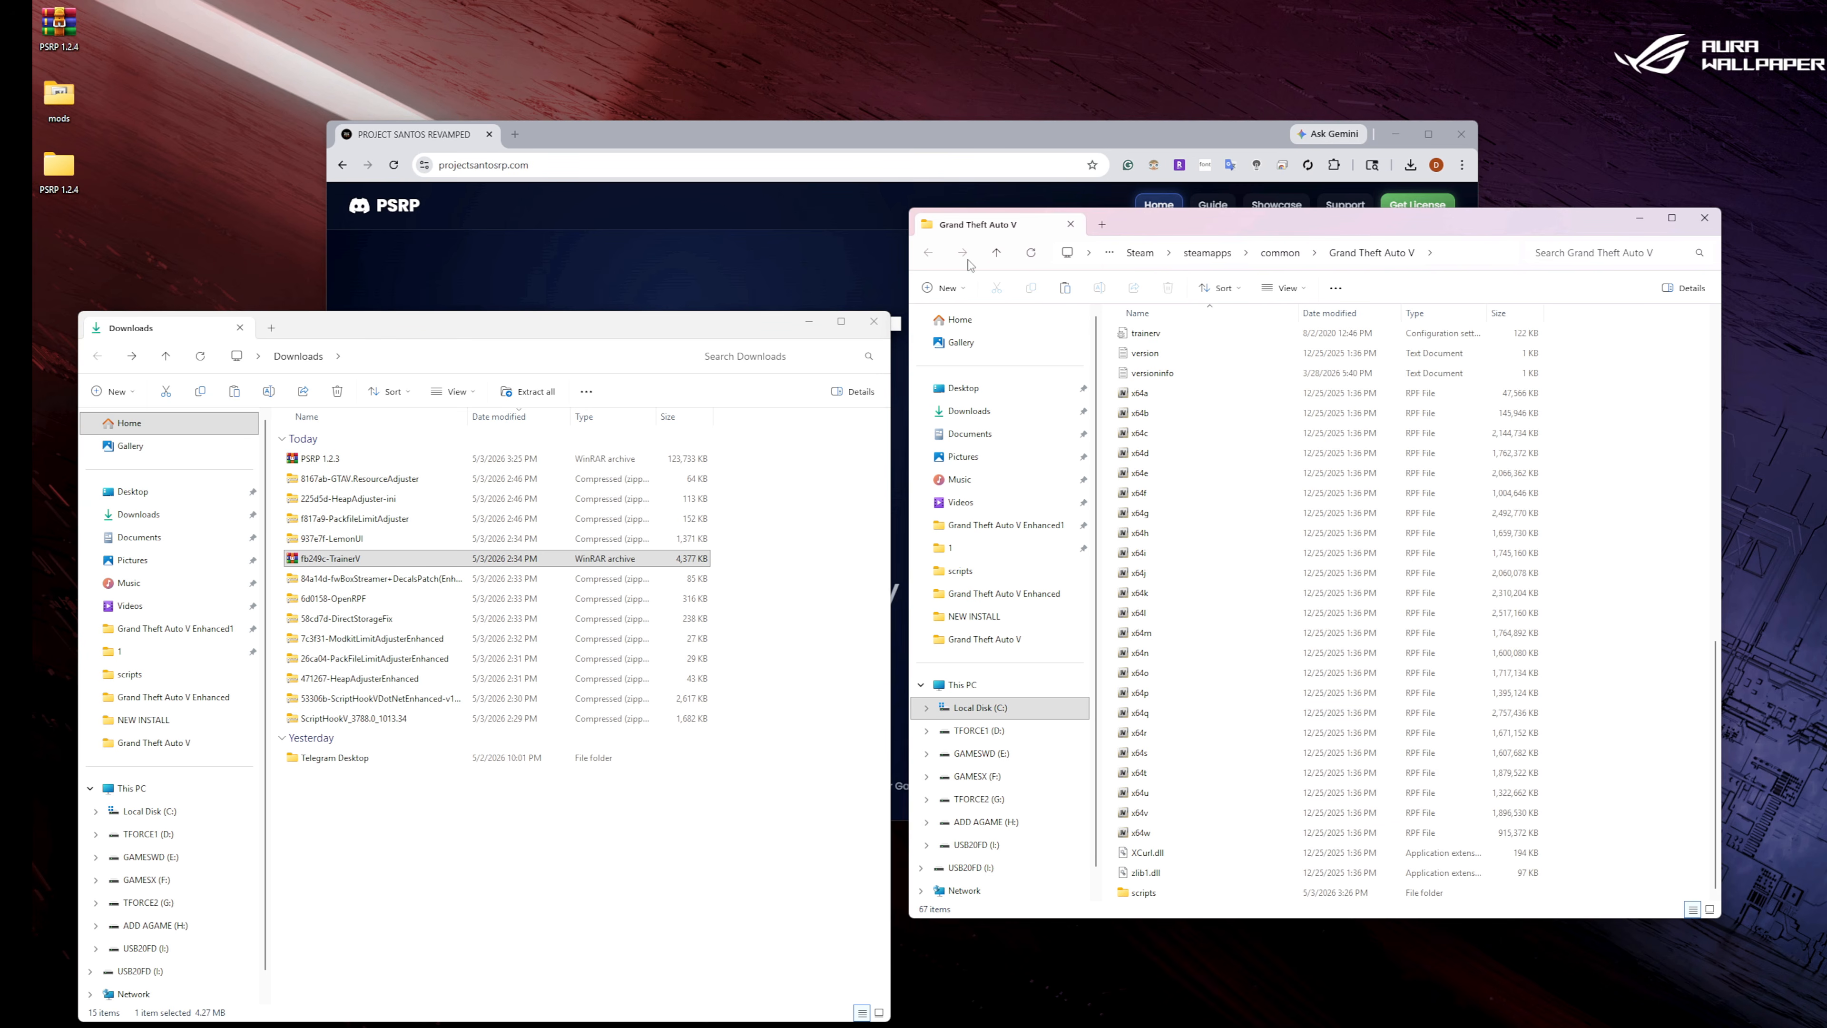
pyautogui.click(1030, 253)
pyautogui.doubleClick(1154, 375)
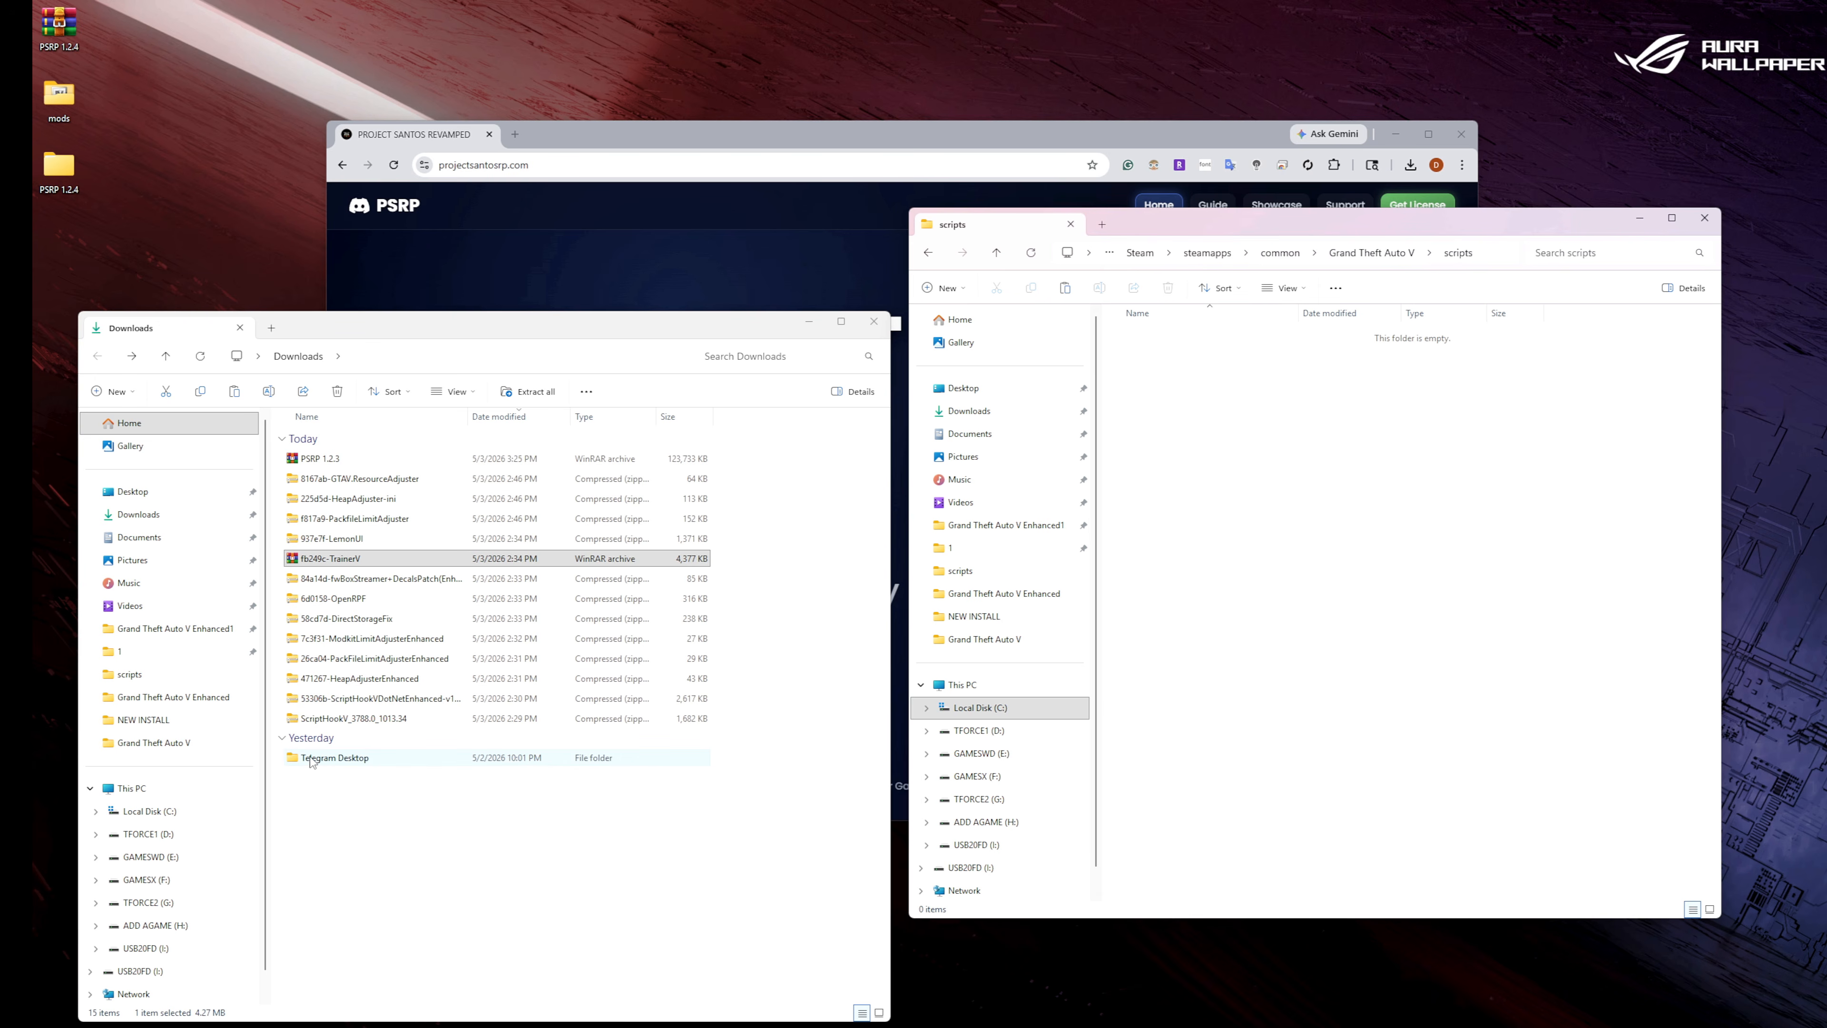
# Copy the three LemonUI.SHVDN3 files from the SHVDN3 folder of the 937e7f-LemonUI archive into the scripts folder and close the Downloads window.
pyautogui.doubleClick(355, 539)
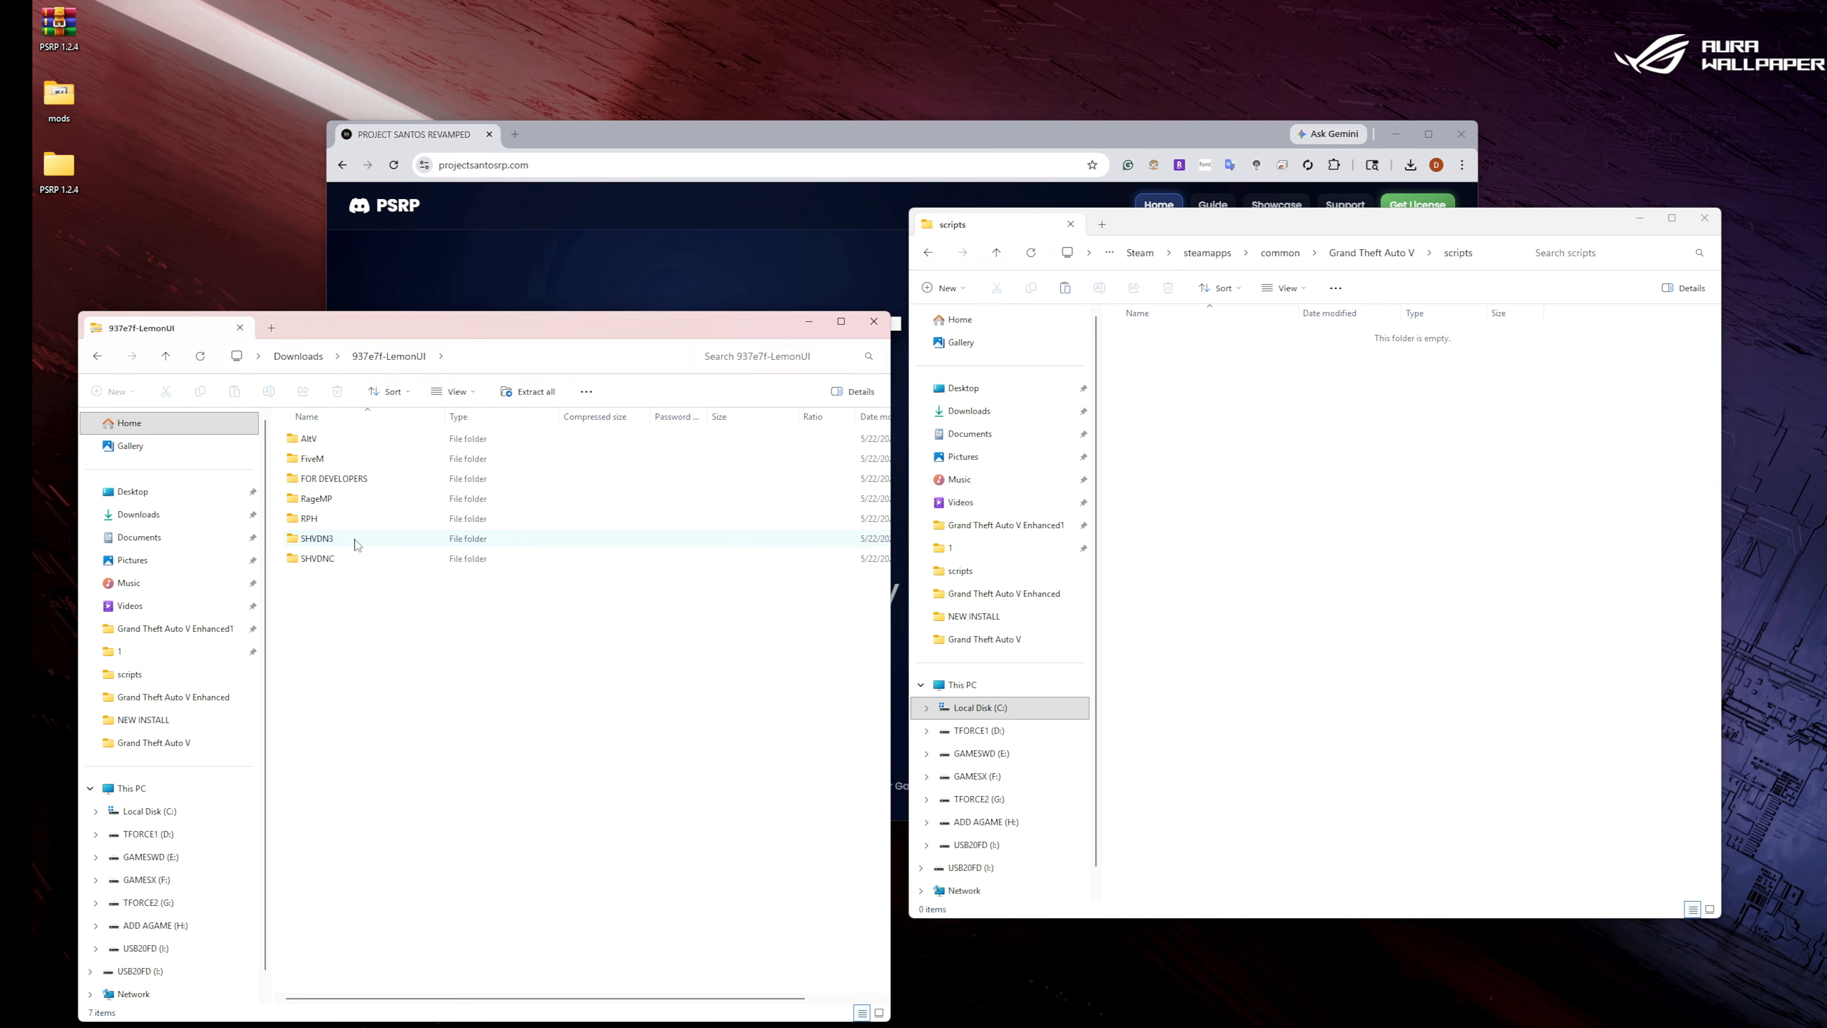
pyautogui.moveTo(365, 516); pyautogui.dragTo(353, 441)
pyautogui.rightClick(352, 440)
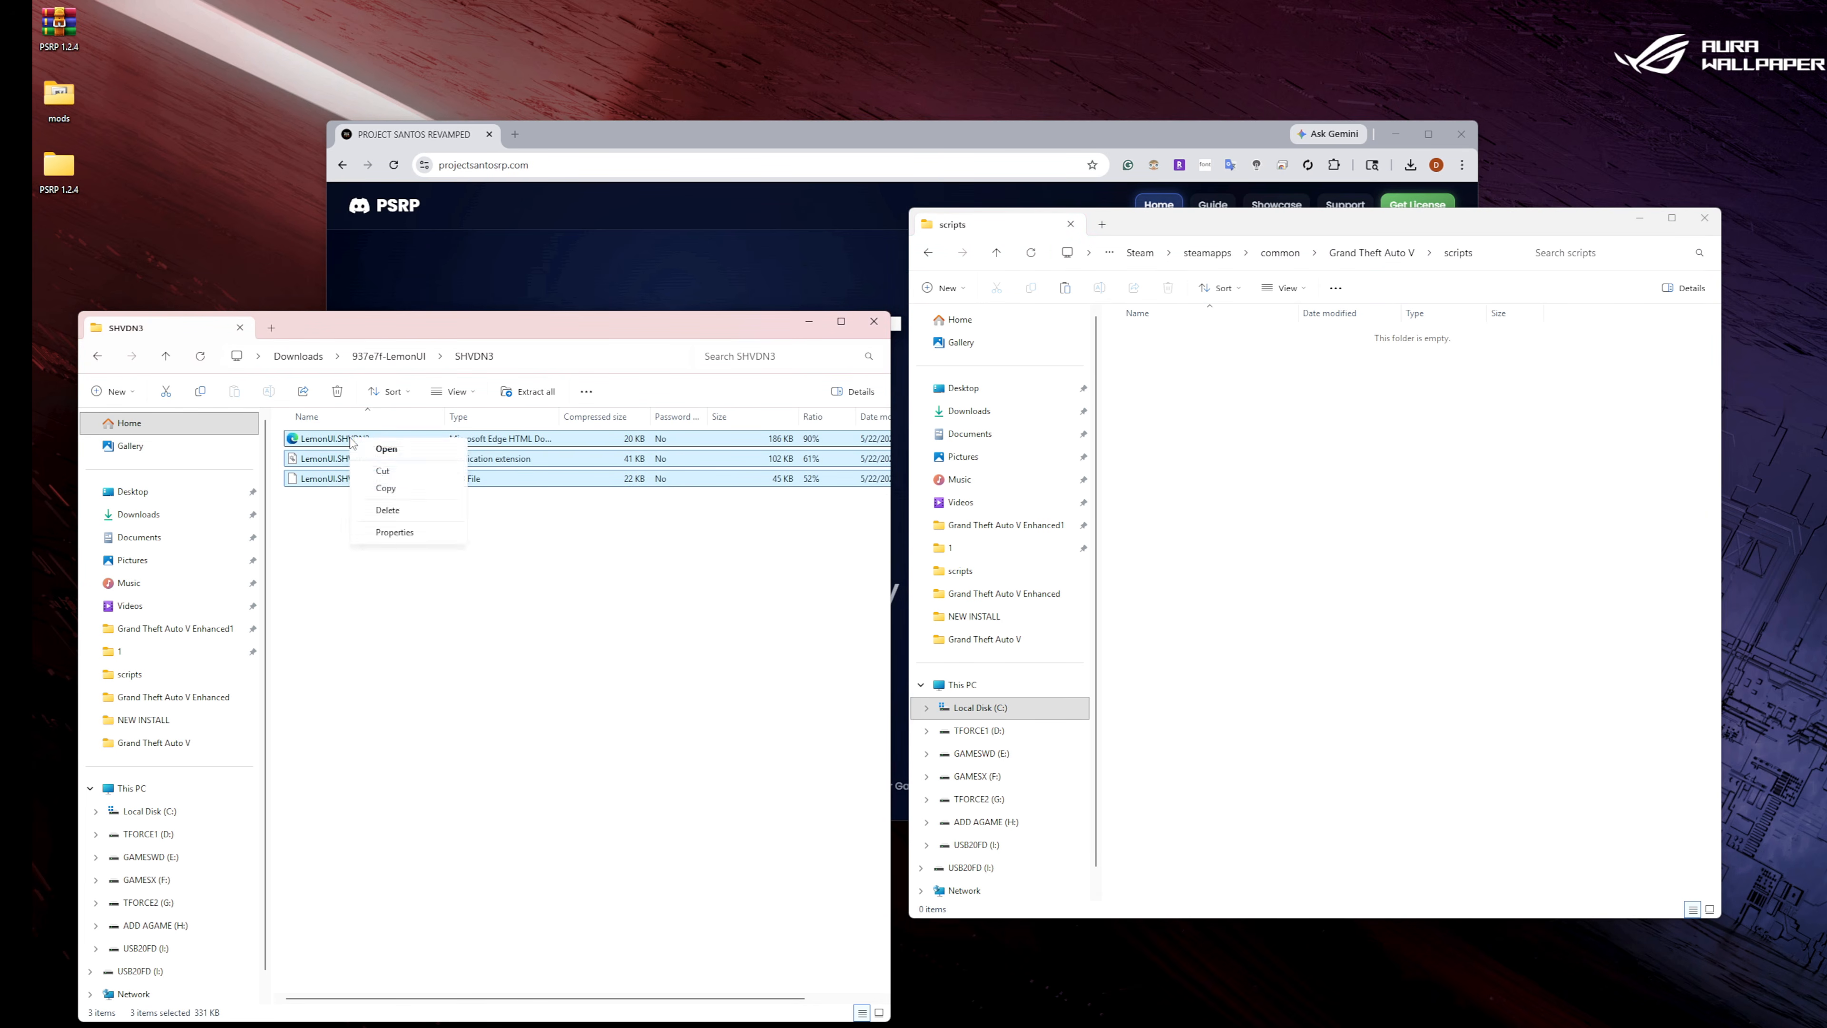
pyautogui.click(387, 489)
pyautogui.rightClick(1279, 486)
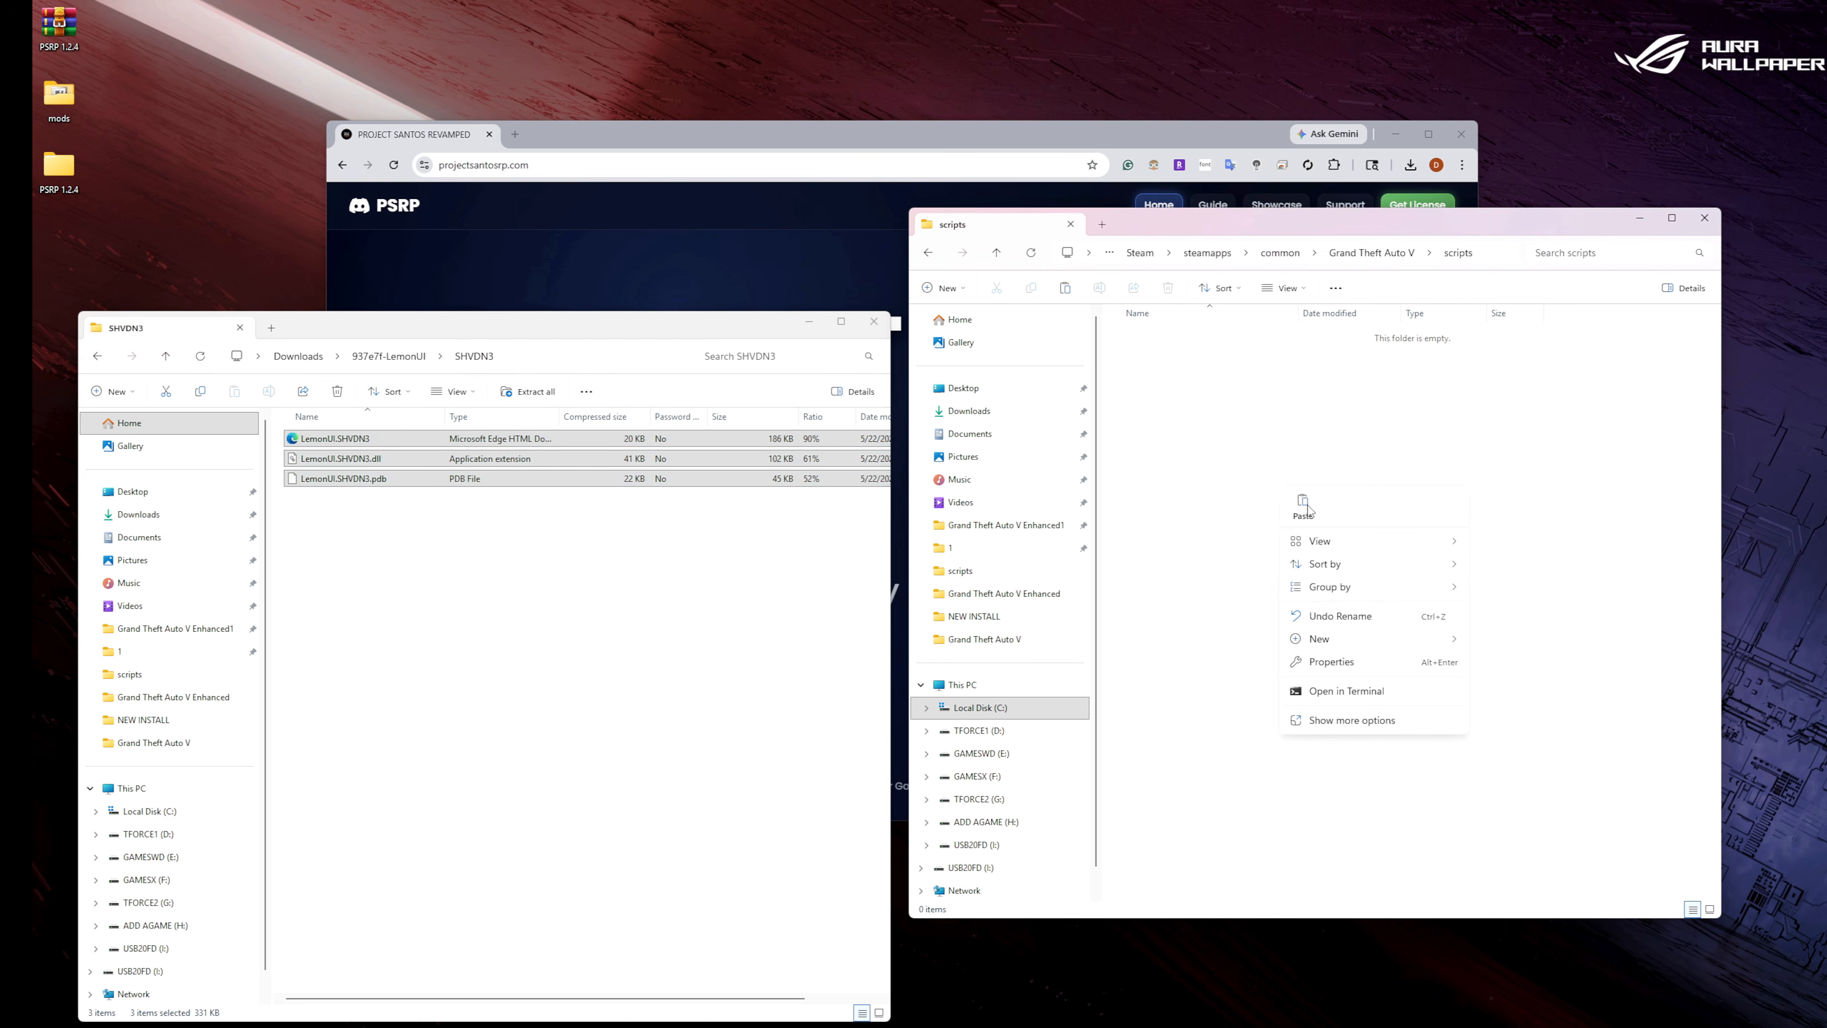
pyautogui.click(1308, 508)
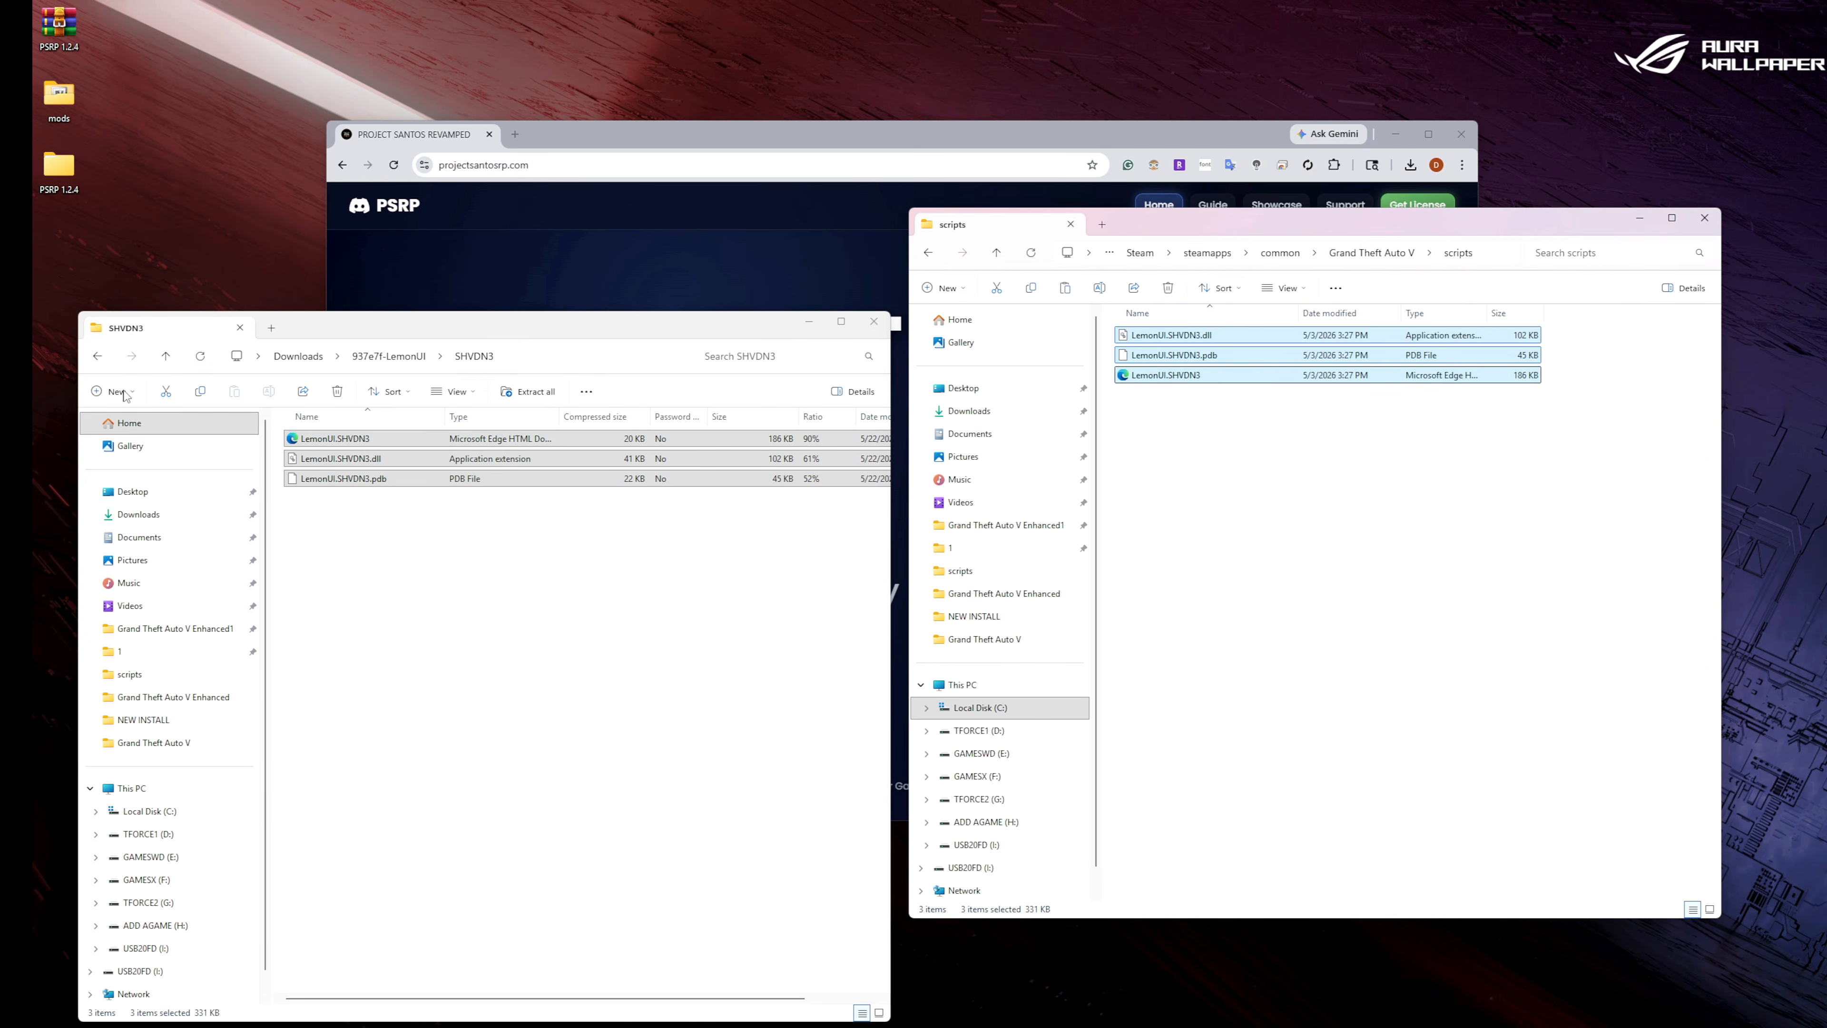
pyautogui.click(98, 356)
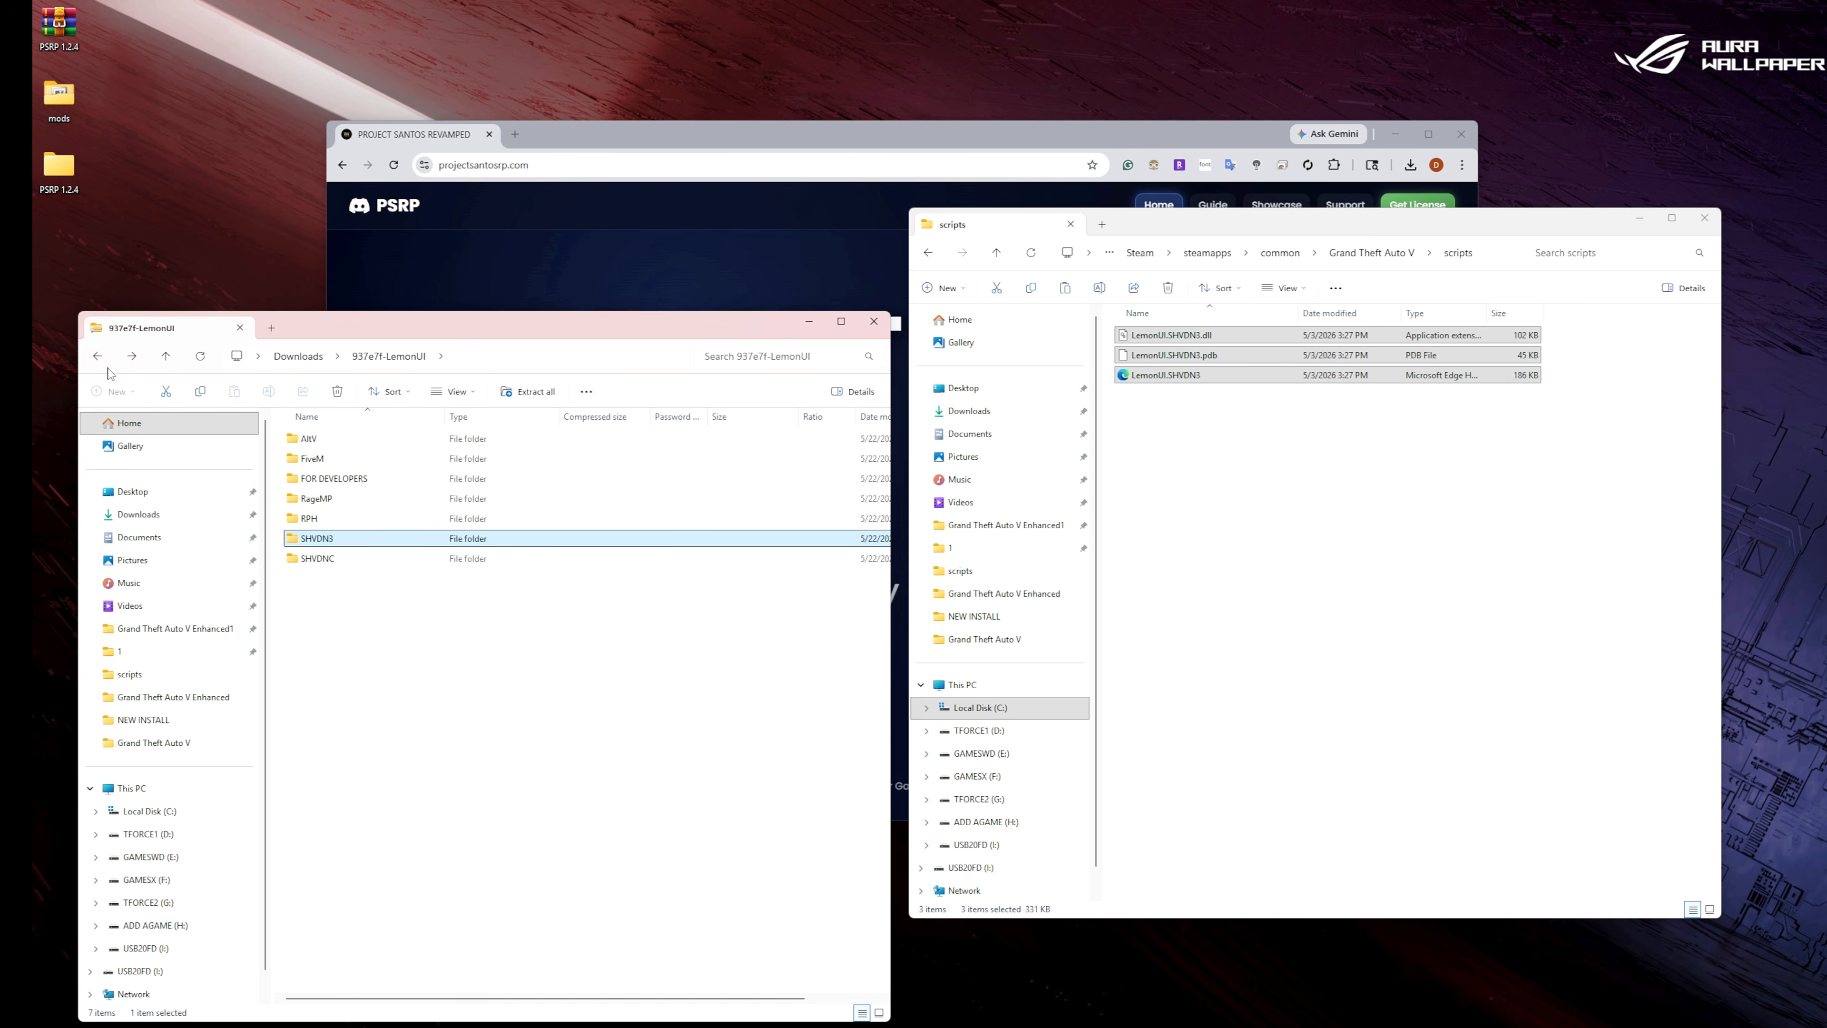
pyautogui.click(874, 321)
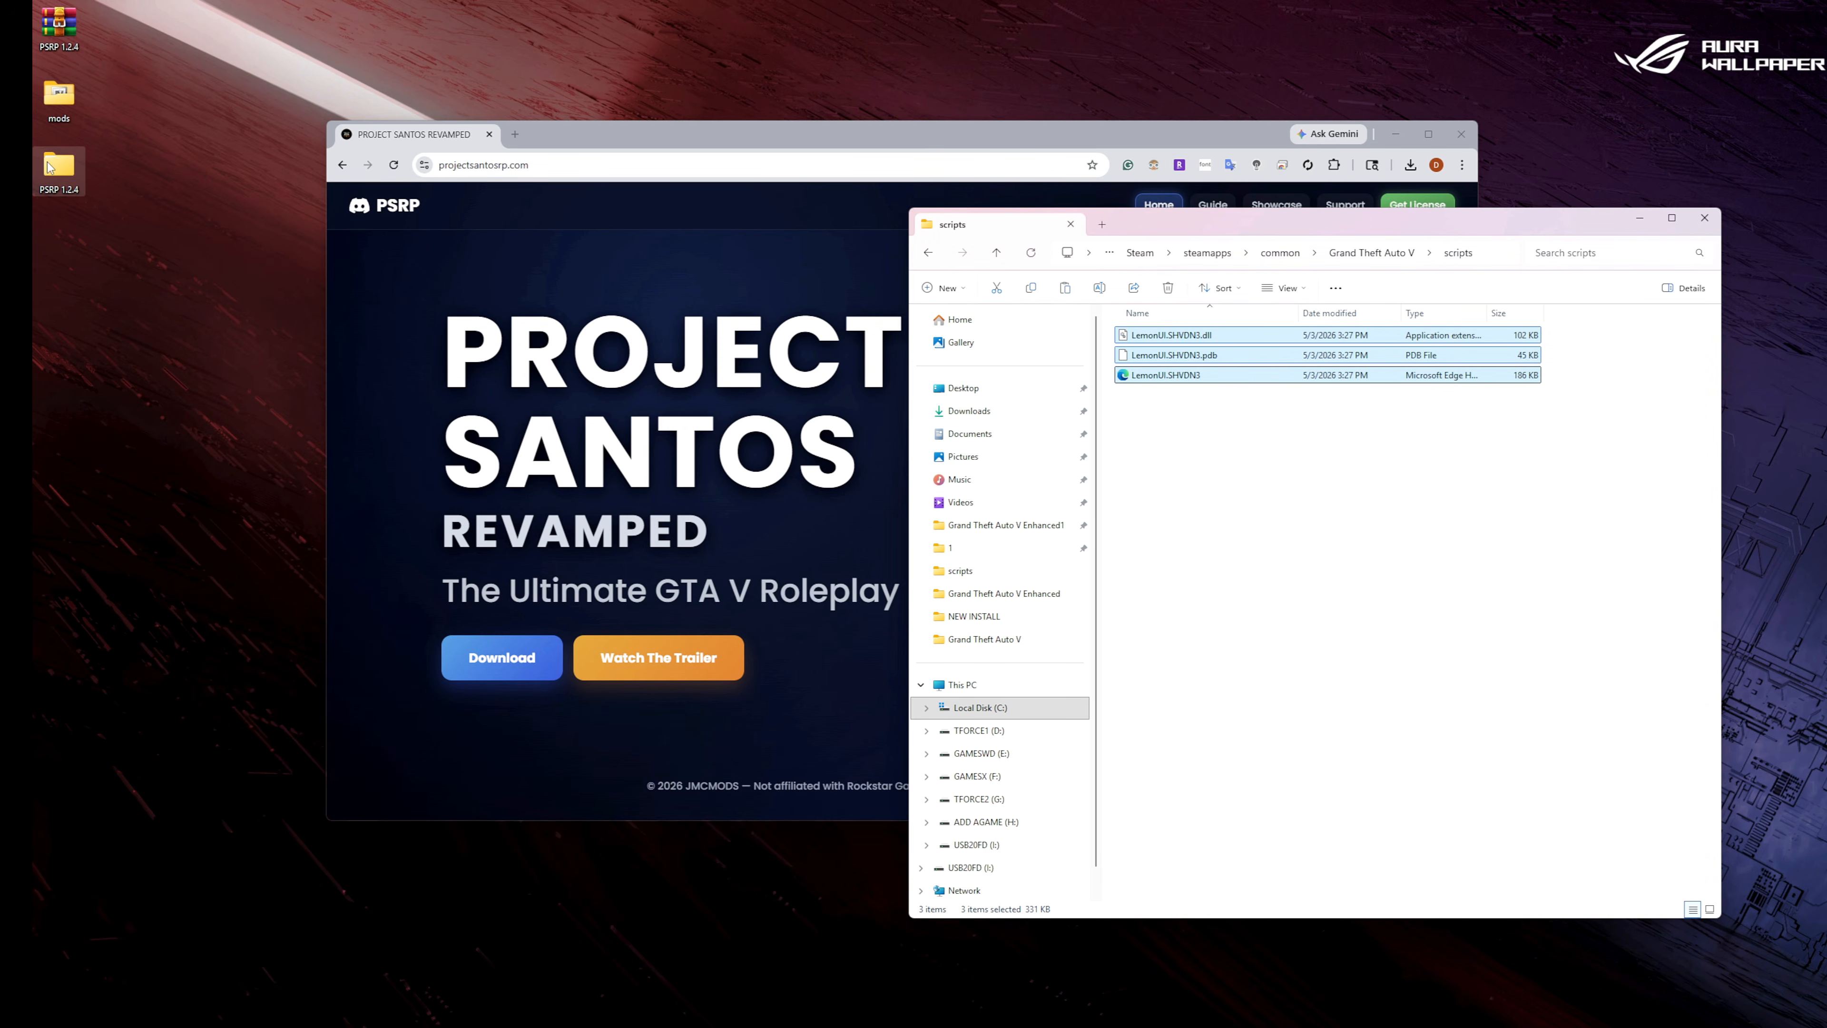
# Copy the PSRP folder, NAudio.dll, Newtonsoft.Json.dll and PSRP.dll from Legacy > NEW INSTALL > PART 1 of the desktop PSRP 1.2.4 folder into scripts.
pyautogui.doubleClick(63, 168)
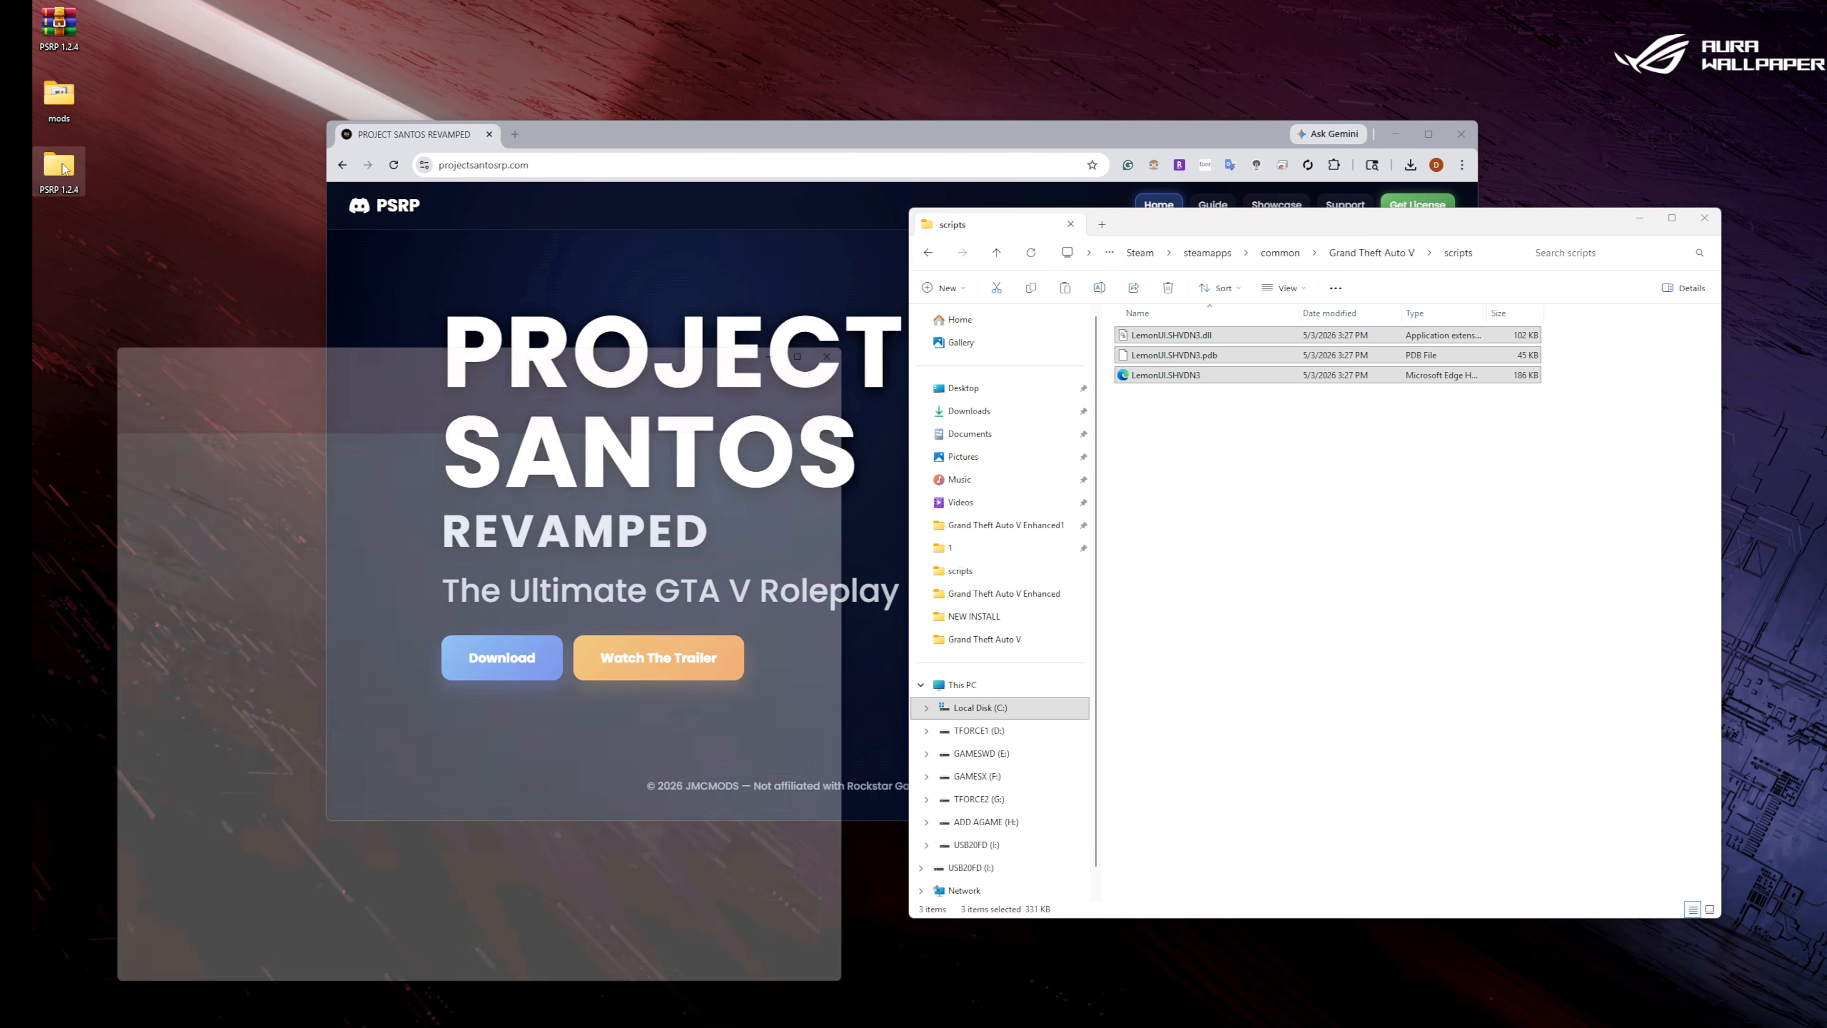
pyautogui.doubleClick(303, 440)
pyautogui.doubleClick(349, 457)
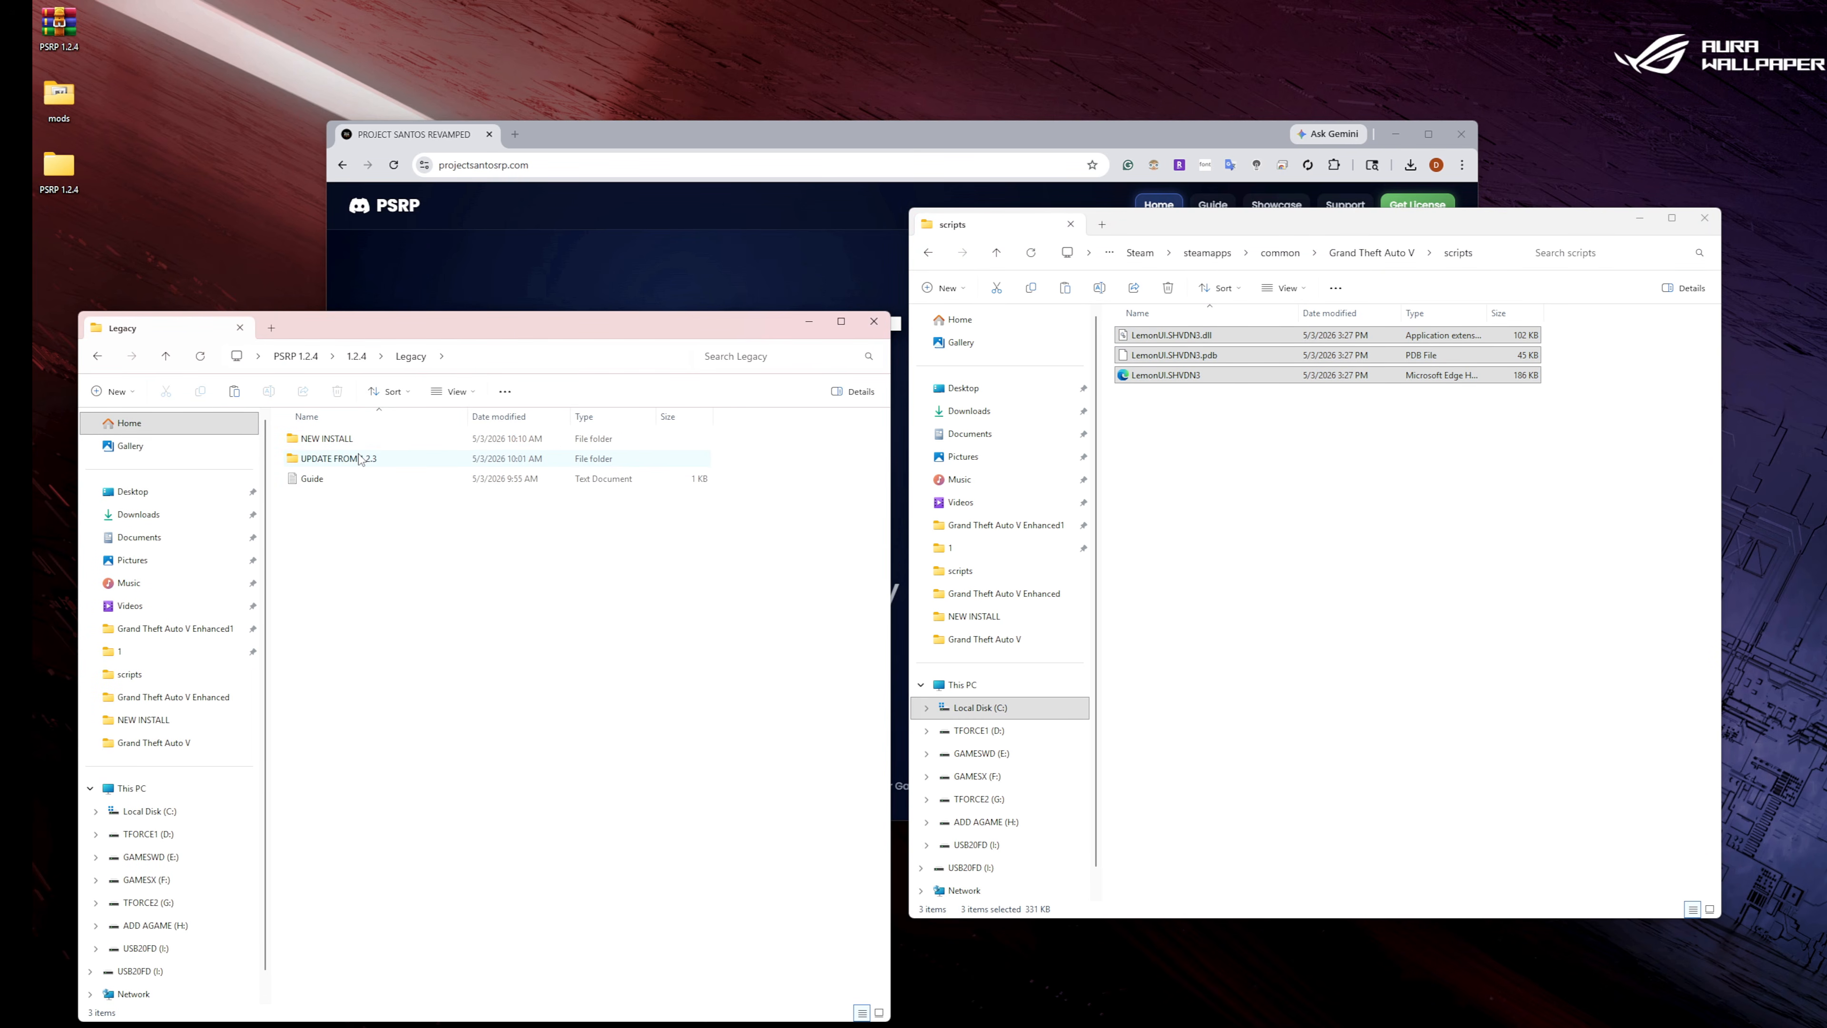
pyautogui.doubleClick(351, 445)
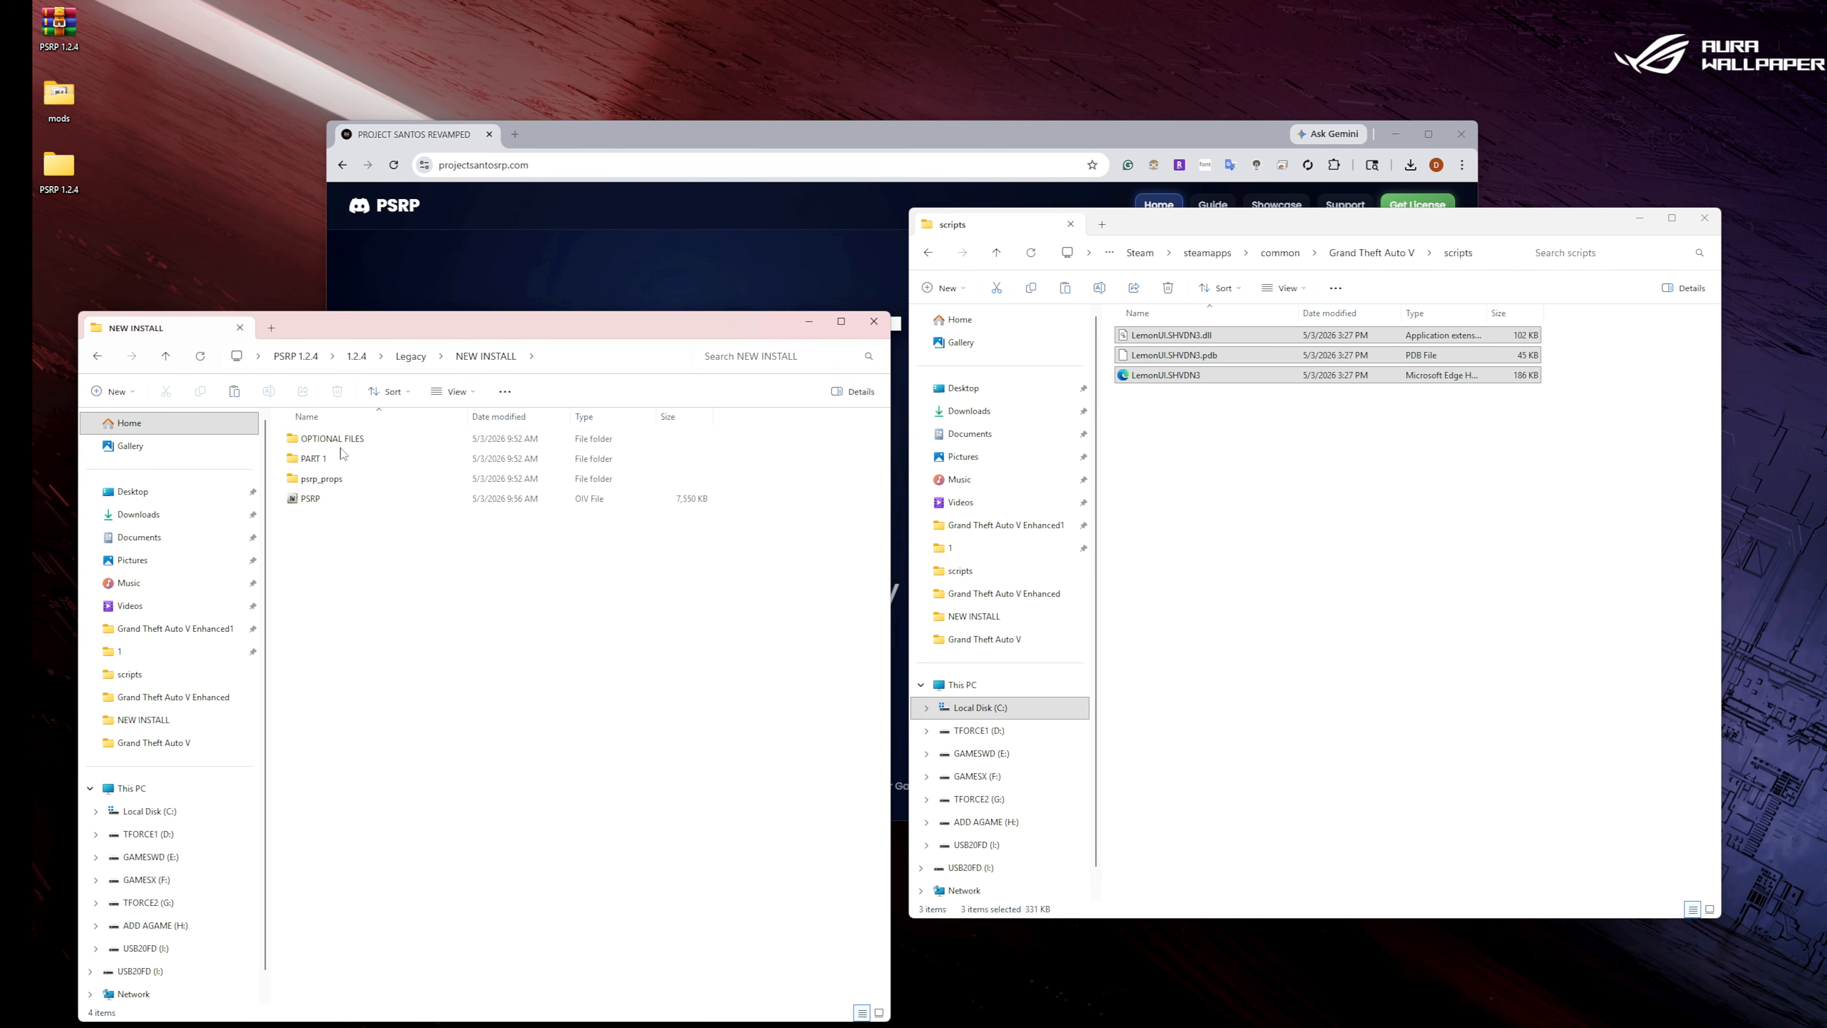
pyautogui.doubleClick(331, 463)
pyautogui.moveTo(378, 527); pyautogui.dragTo(311, 446)
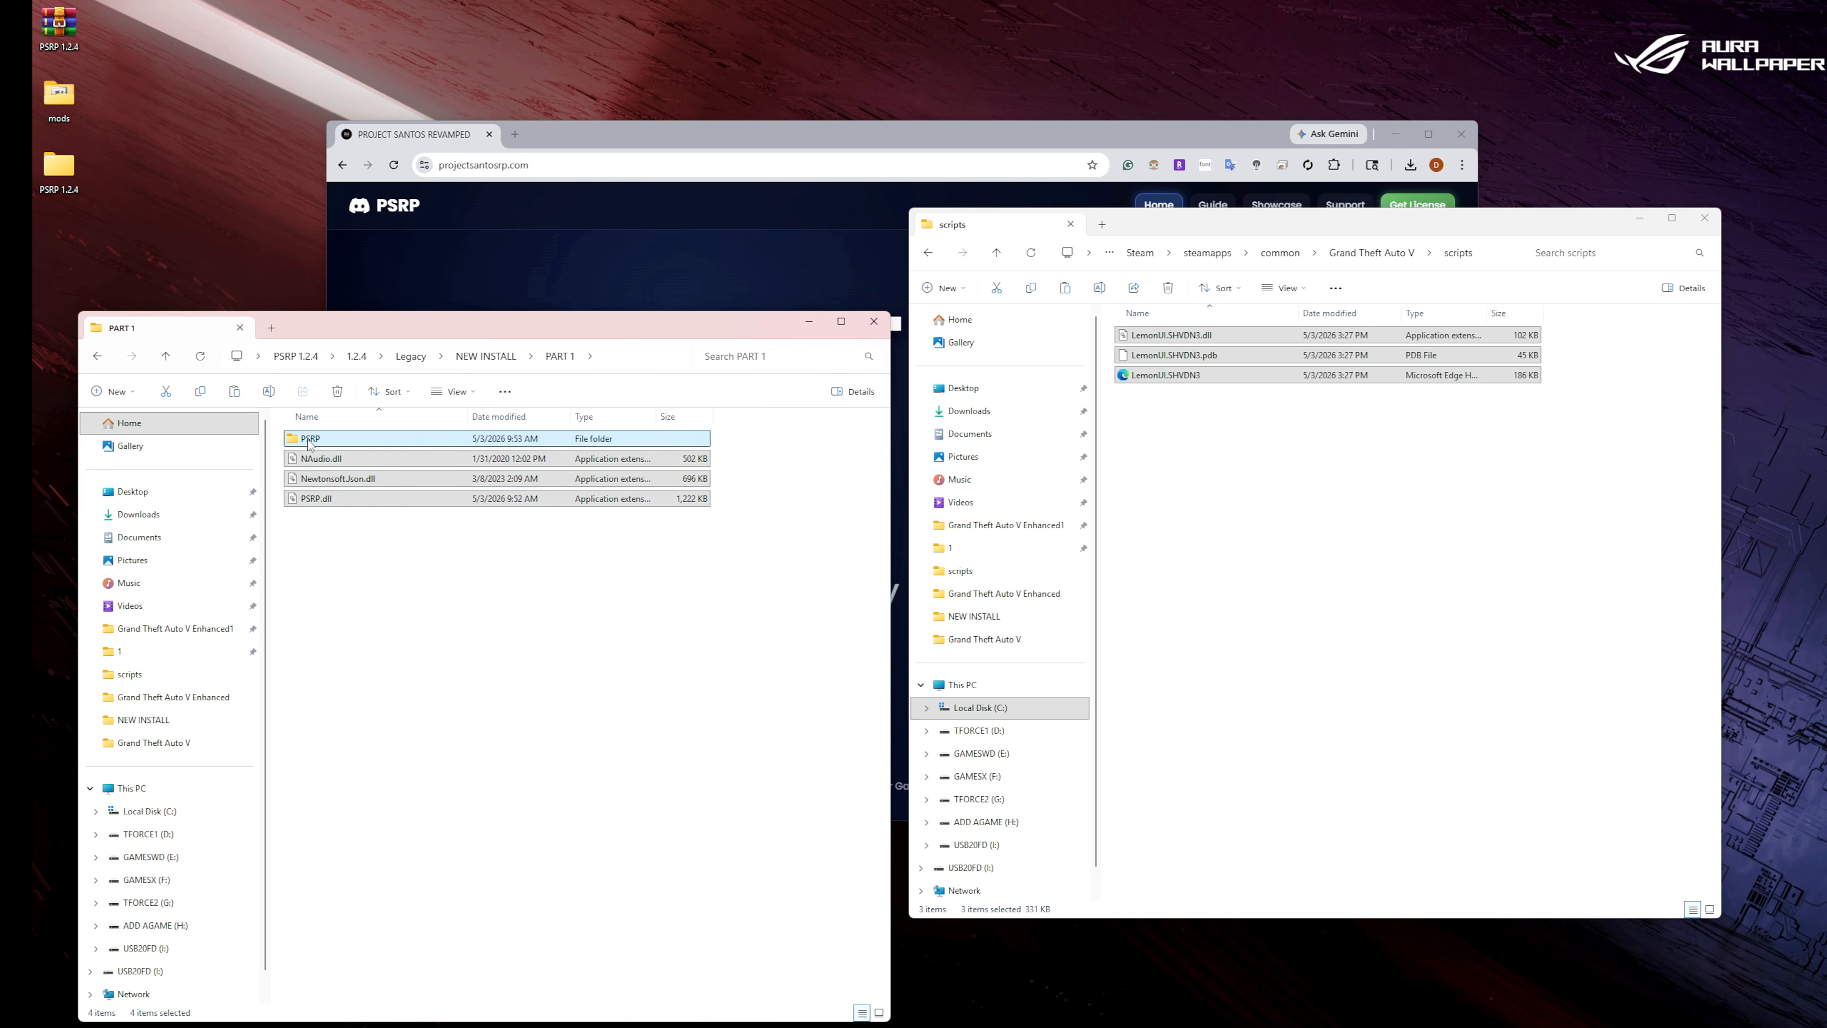
pyautogui.rightClick(311, 445)
pyautogui.click(381, 459)
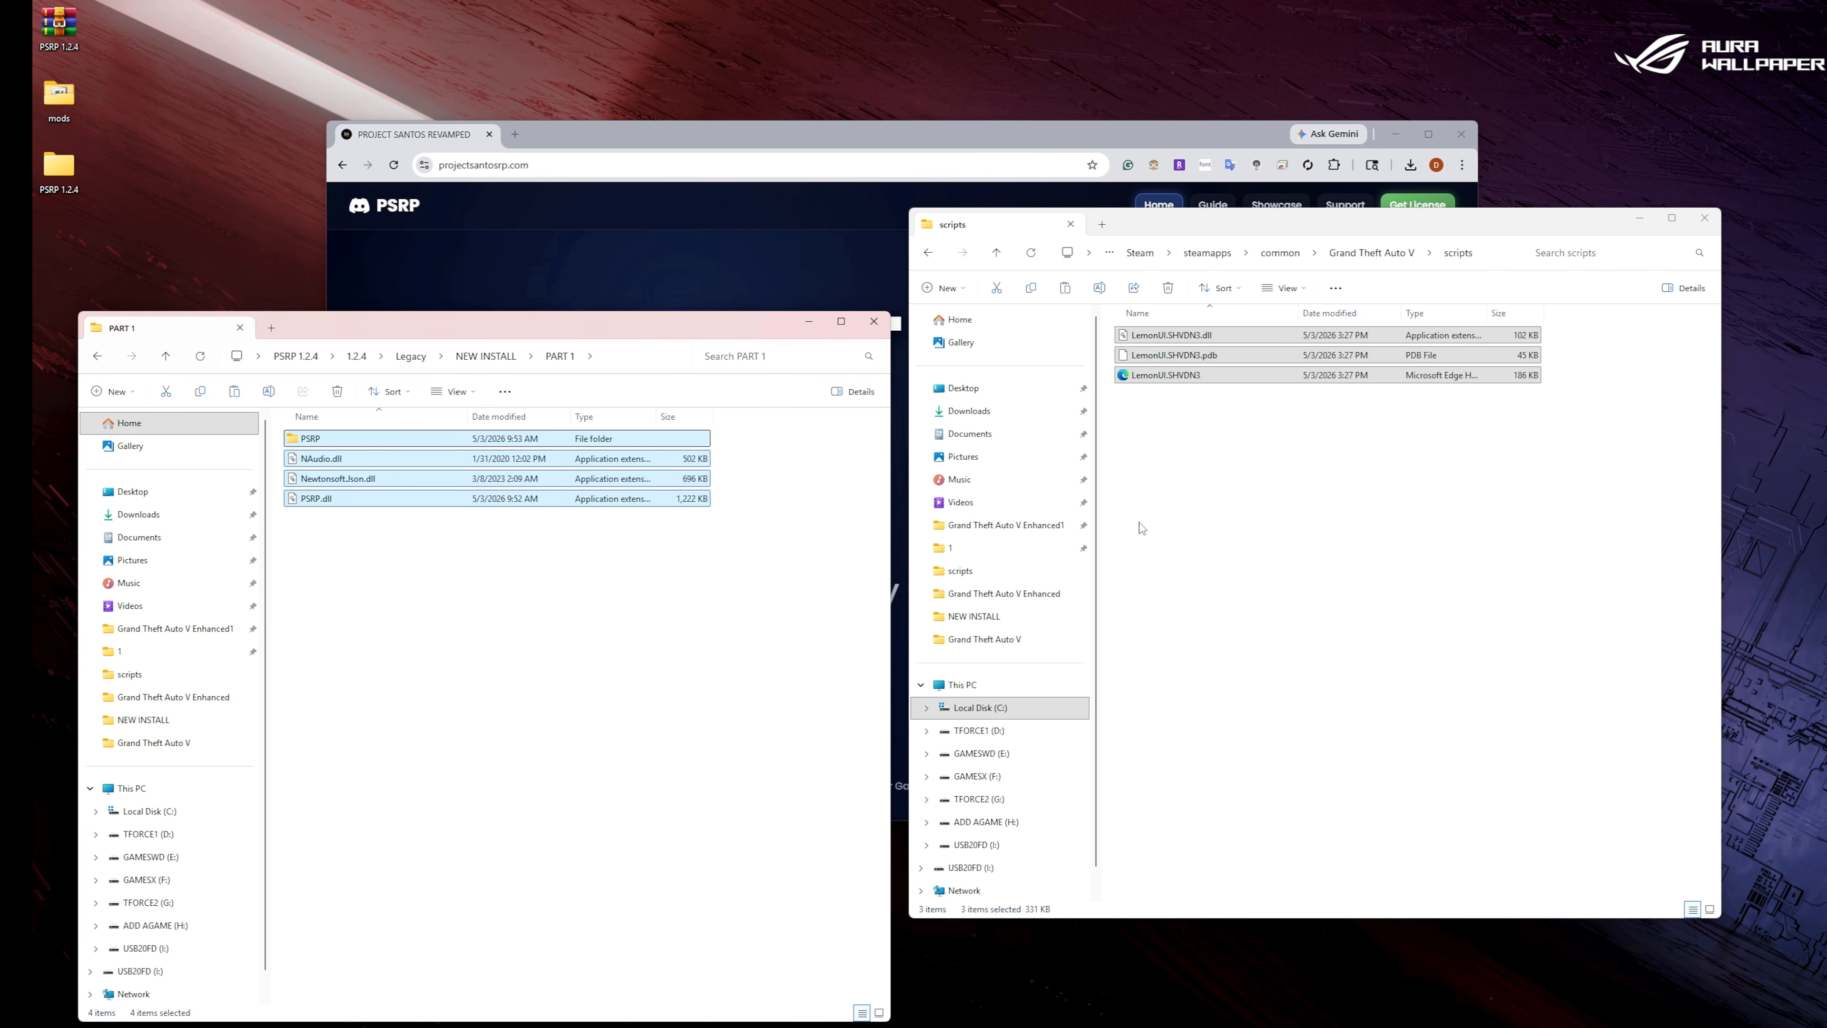
pyautogui.rightClick(1207, 485)
pyautogui.click(1235, 502)
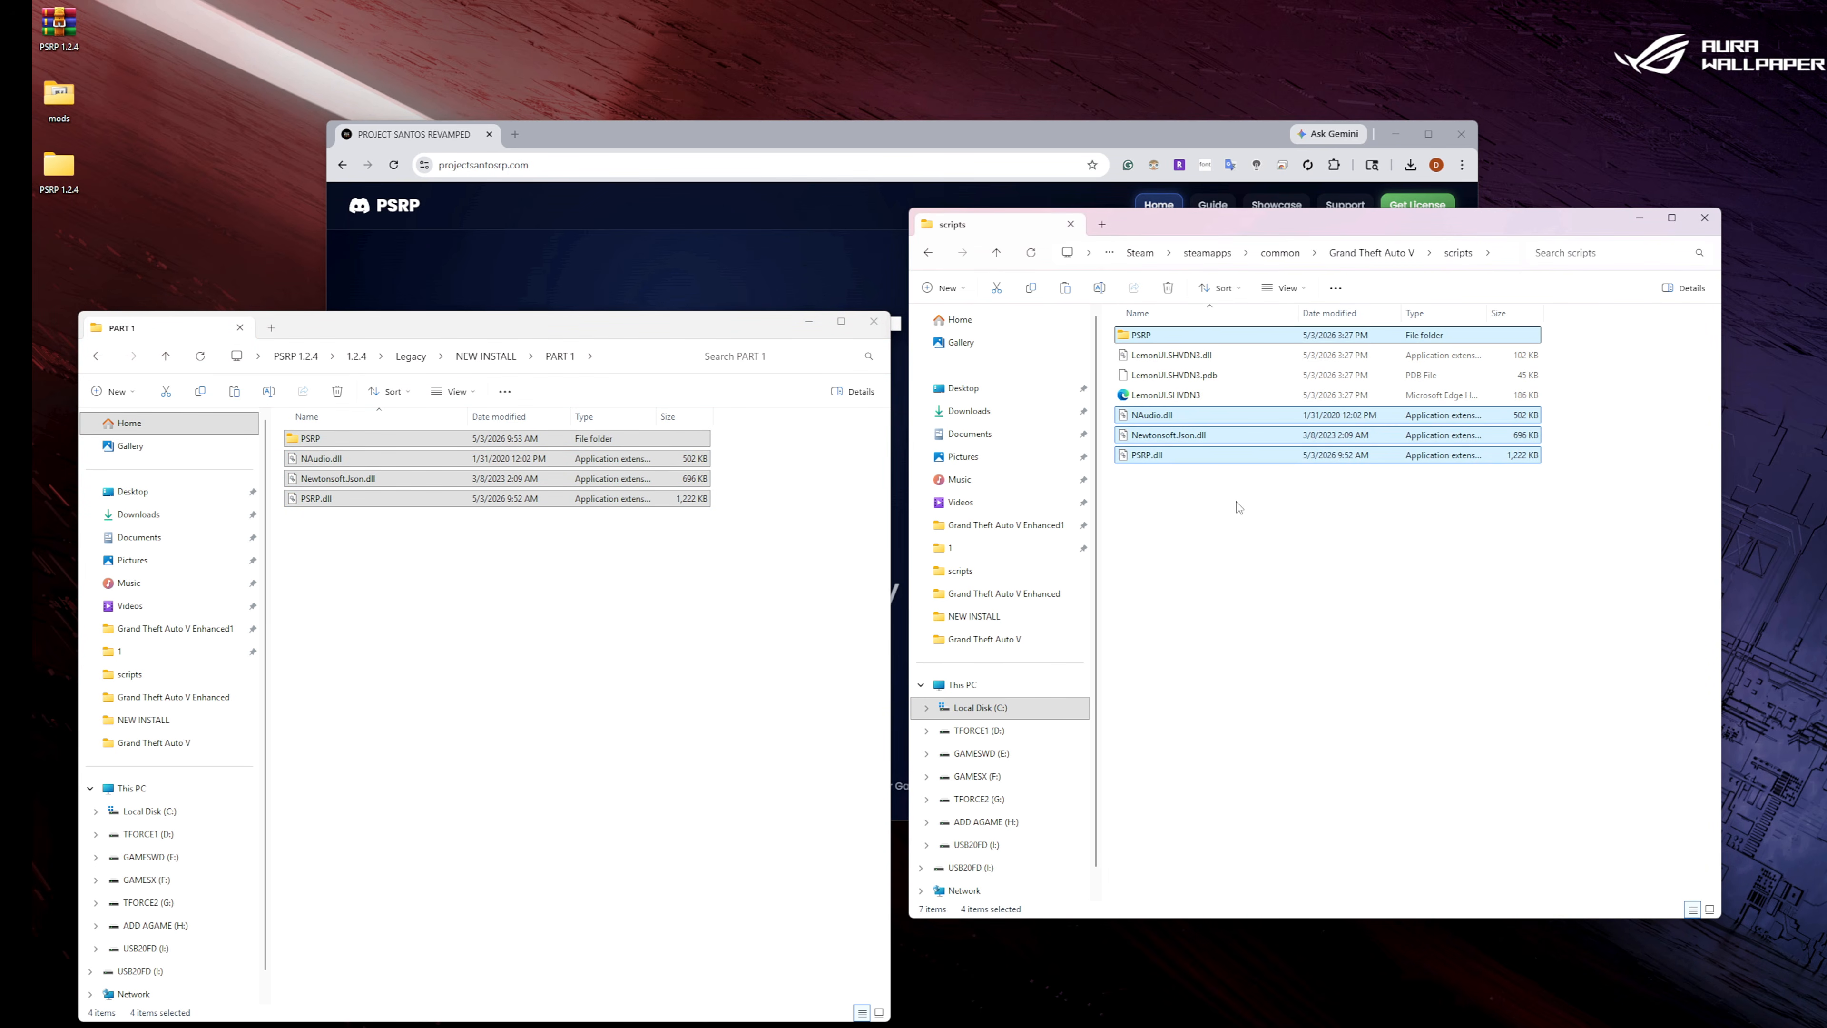
pyautogui.click(1030, 255)
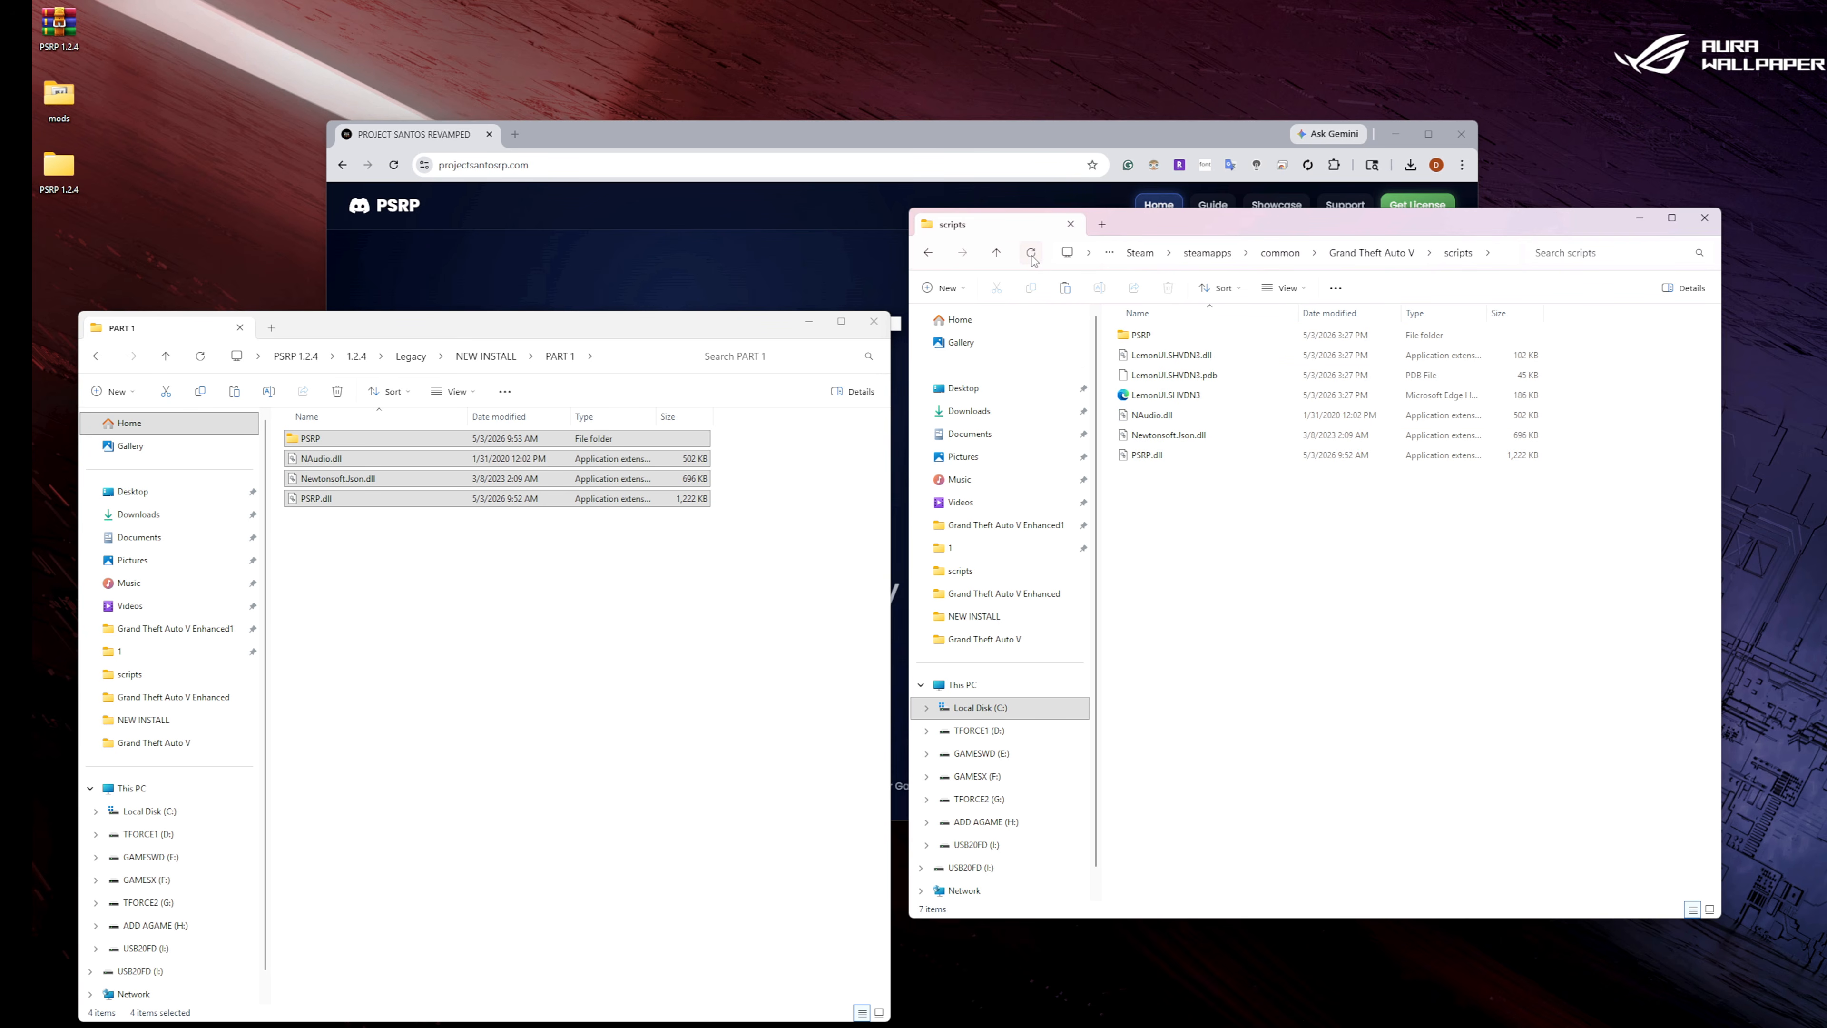
pyautogui.click(97, 356)
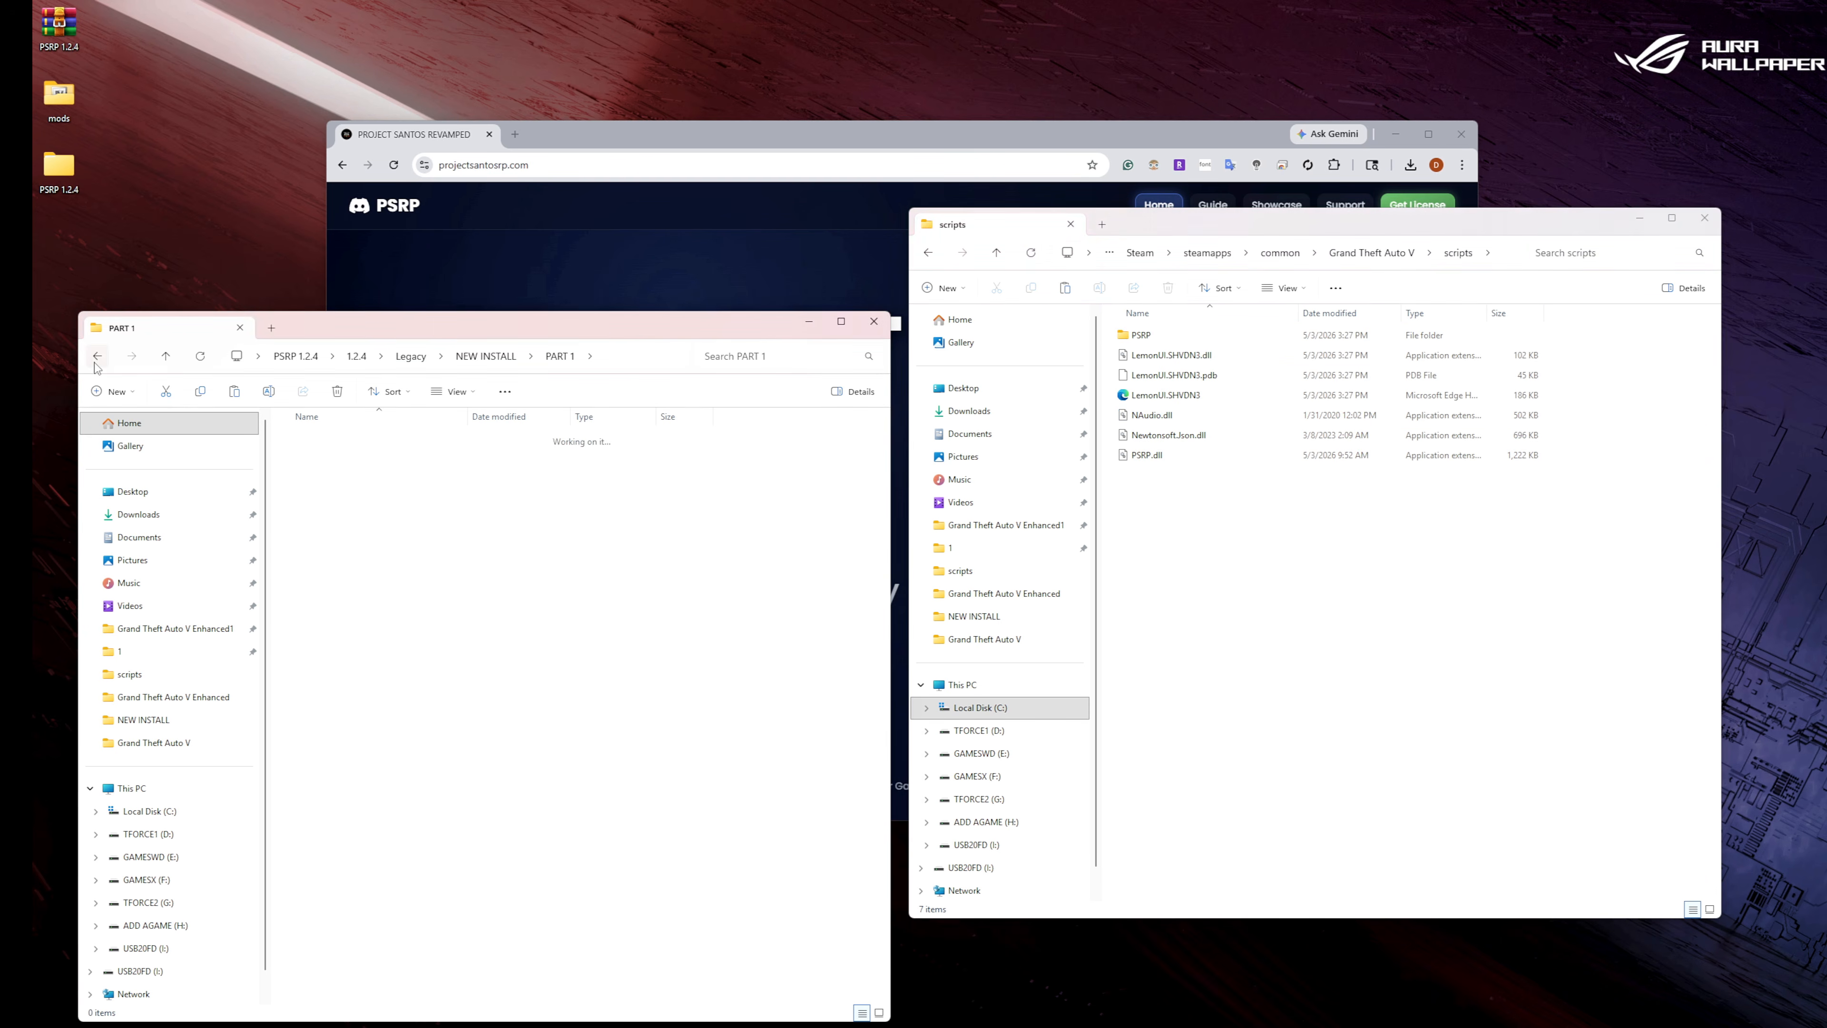
# Examine the licence key placeholder in the License text file inside scripts > PSRP, close it and return to the Grand Theft Auto V folder.
pyautogui.doubleClick(1167, 339)
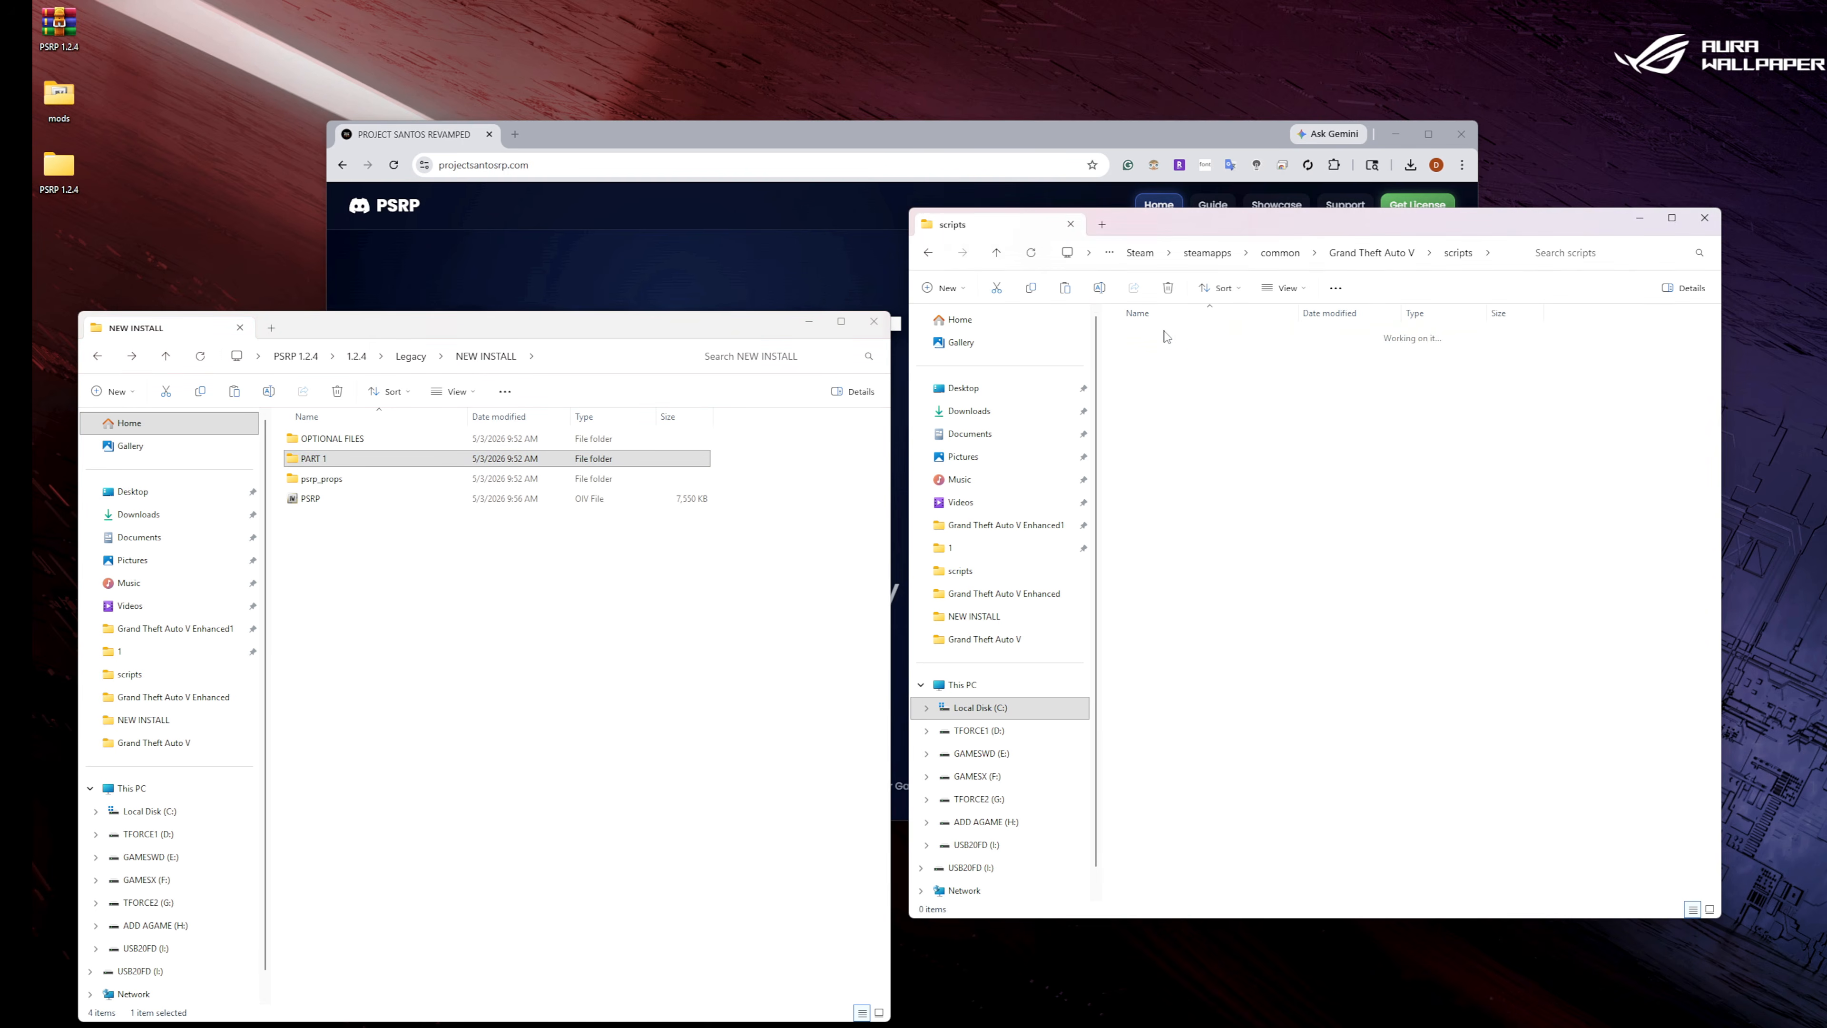
pyautogui.doubleClick(1145, 455)
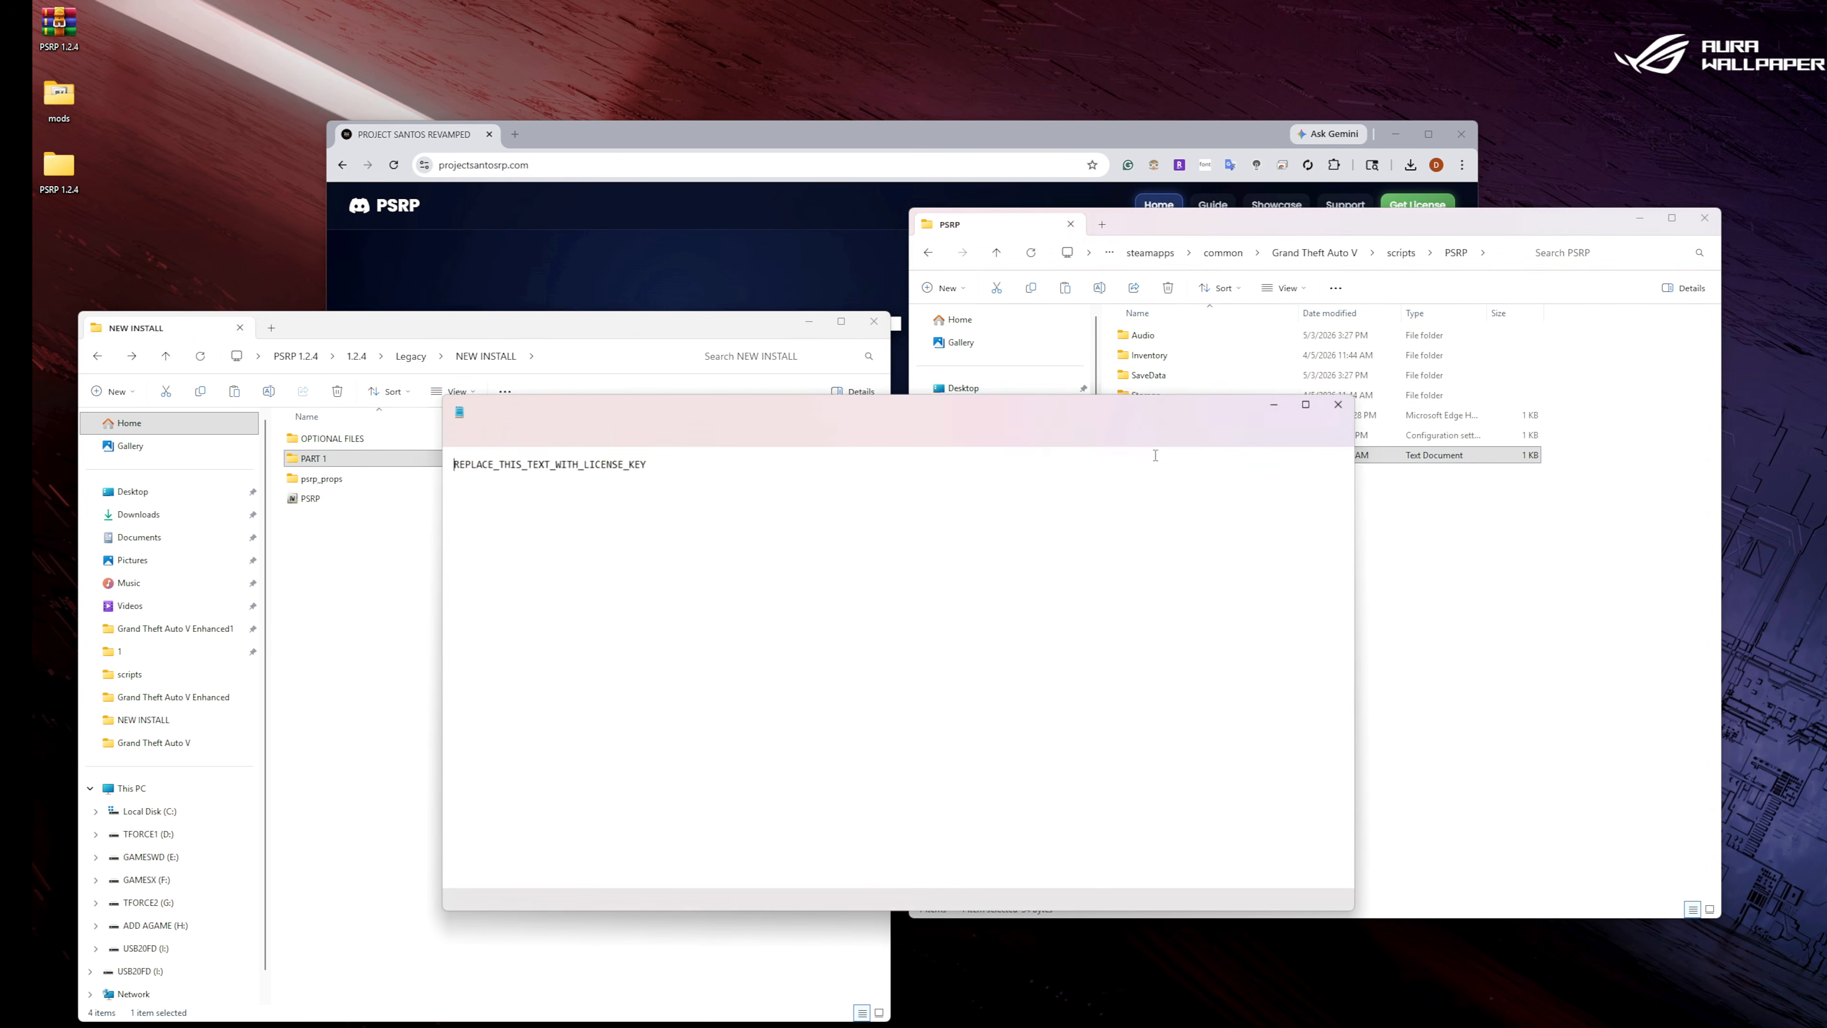
pyautogui.moveTo(679, 465); pyautogui.dragTo(445, 465)
pyautogui.click(739, 499)
pyautogui.click(627, 410)
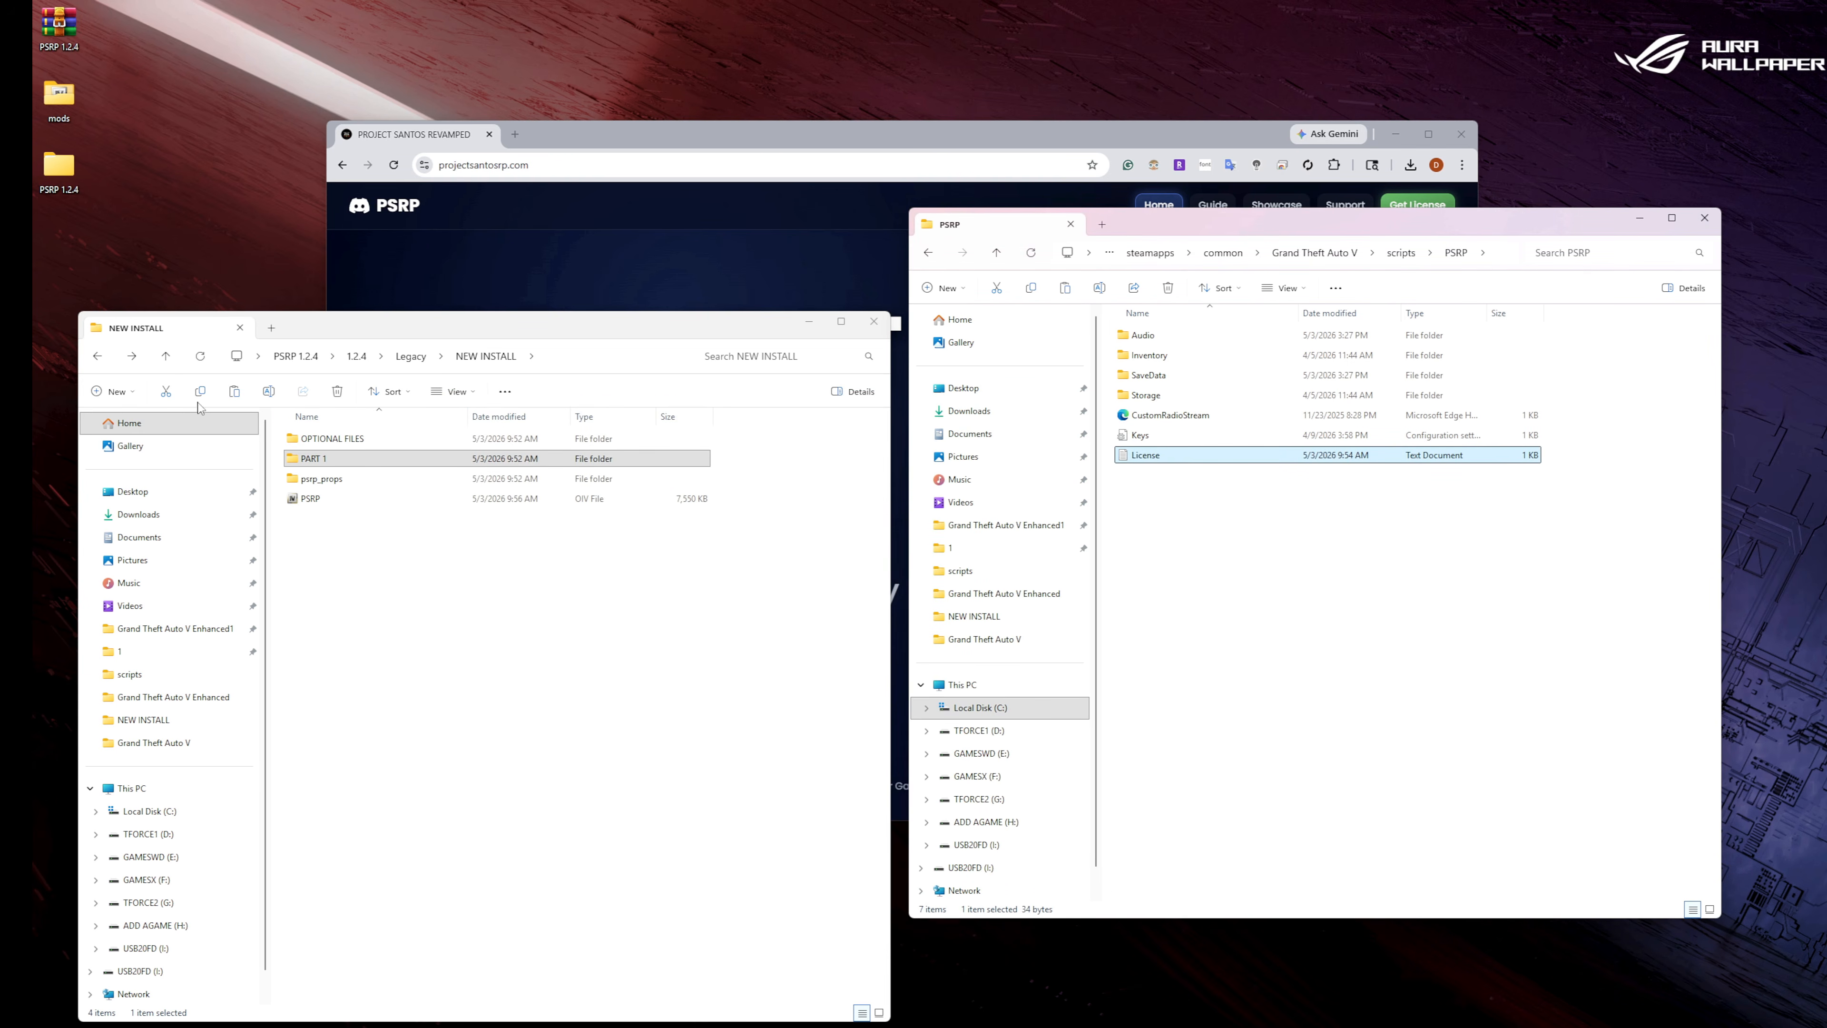
pyautogui.click(928, 253)
pyautogui.click(928, 254)
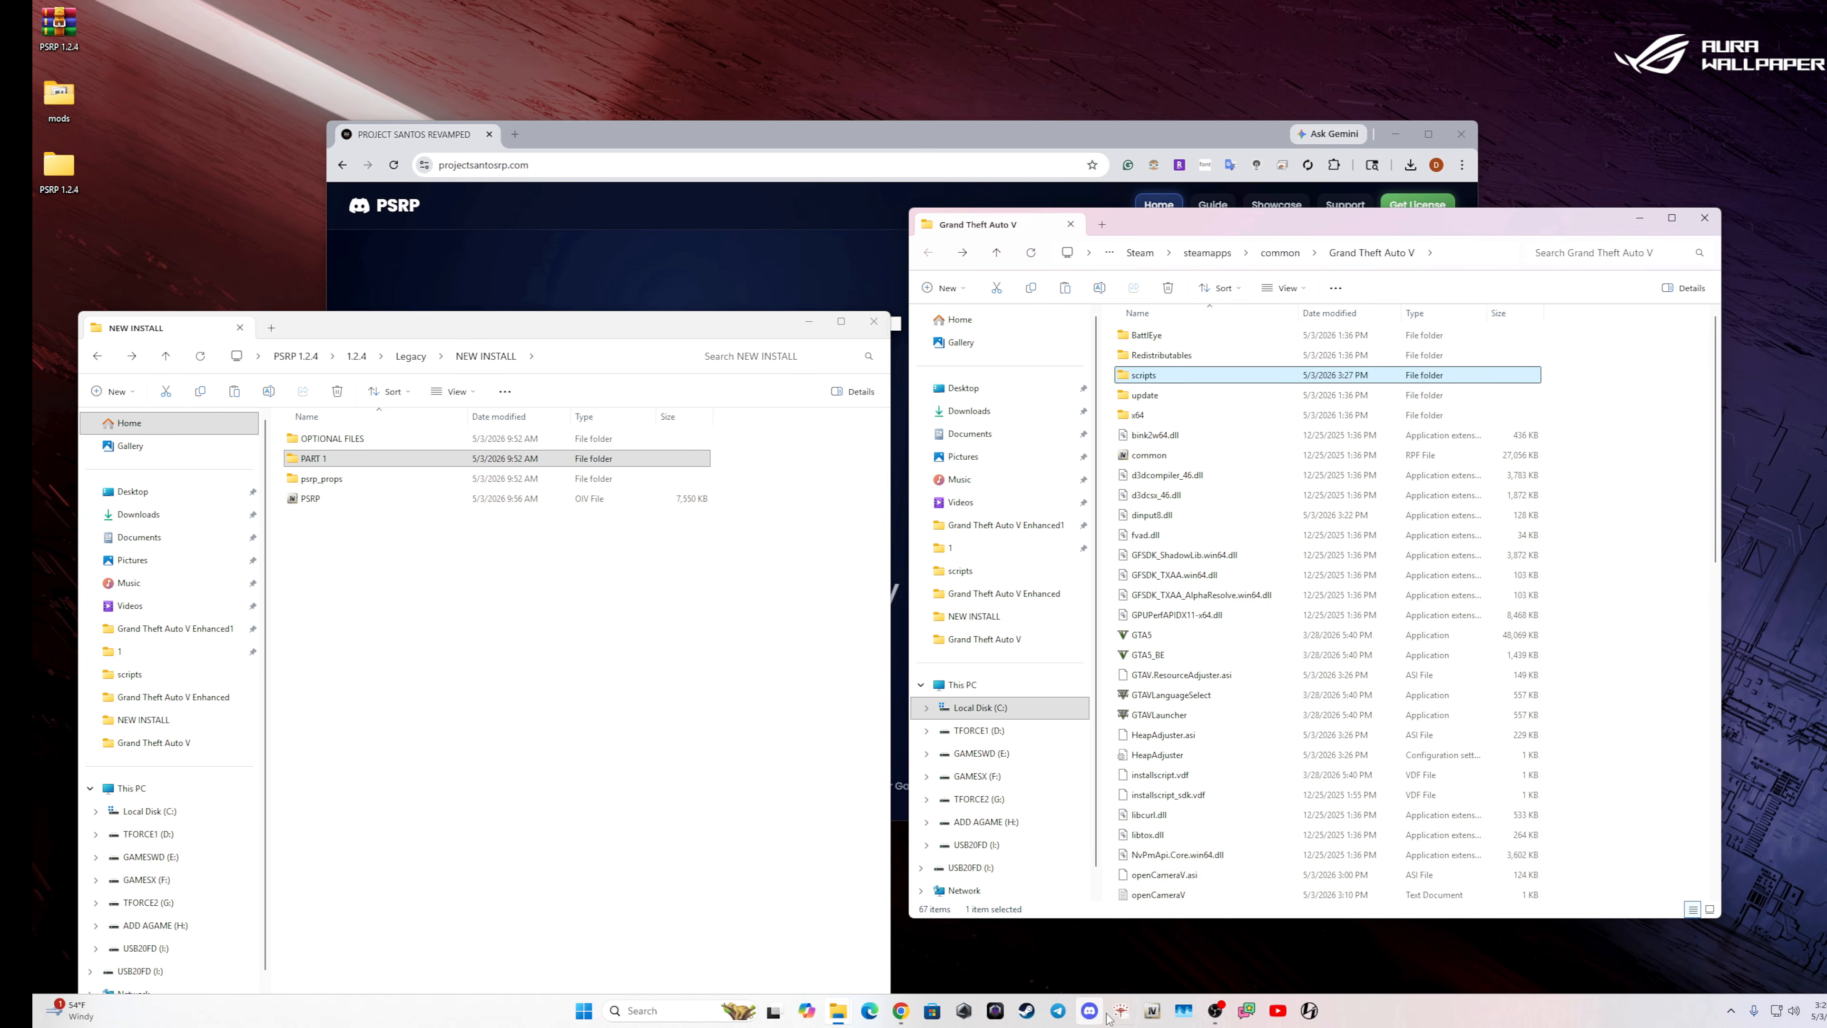
# Open Grand Theft Auto V for Windows in OpenIV with edit mode enabled, check ASI Loader and OpenIV.ASI in the ASI Manager, and close OpenIV.
pyautogui.click(1153, 1012)
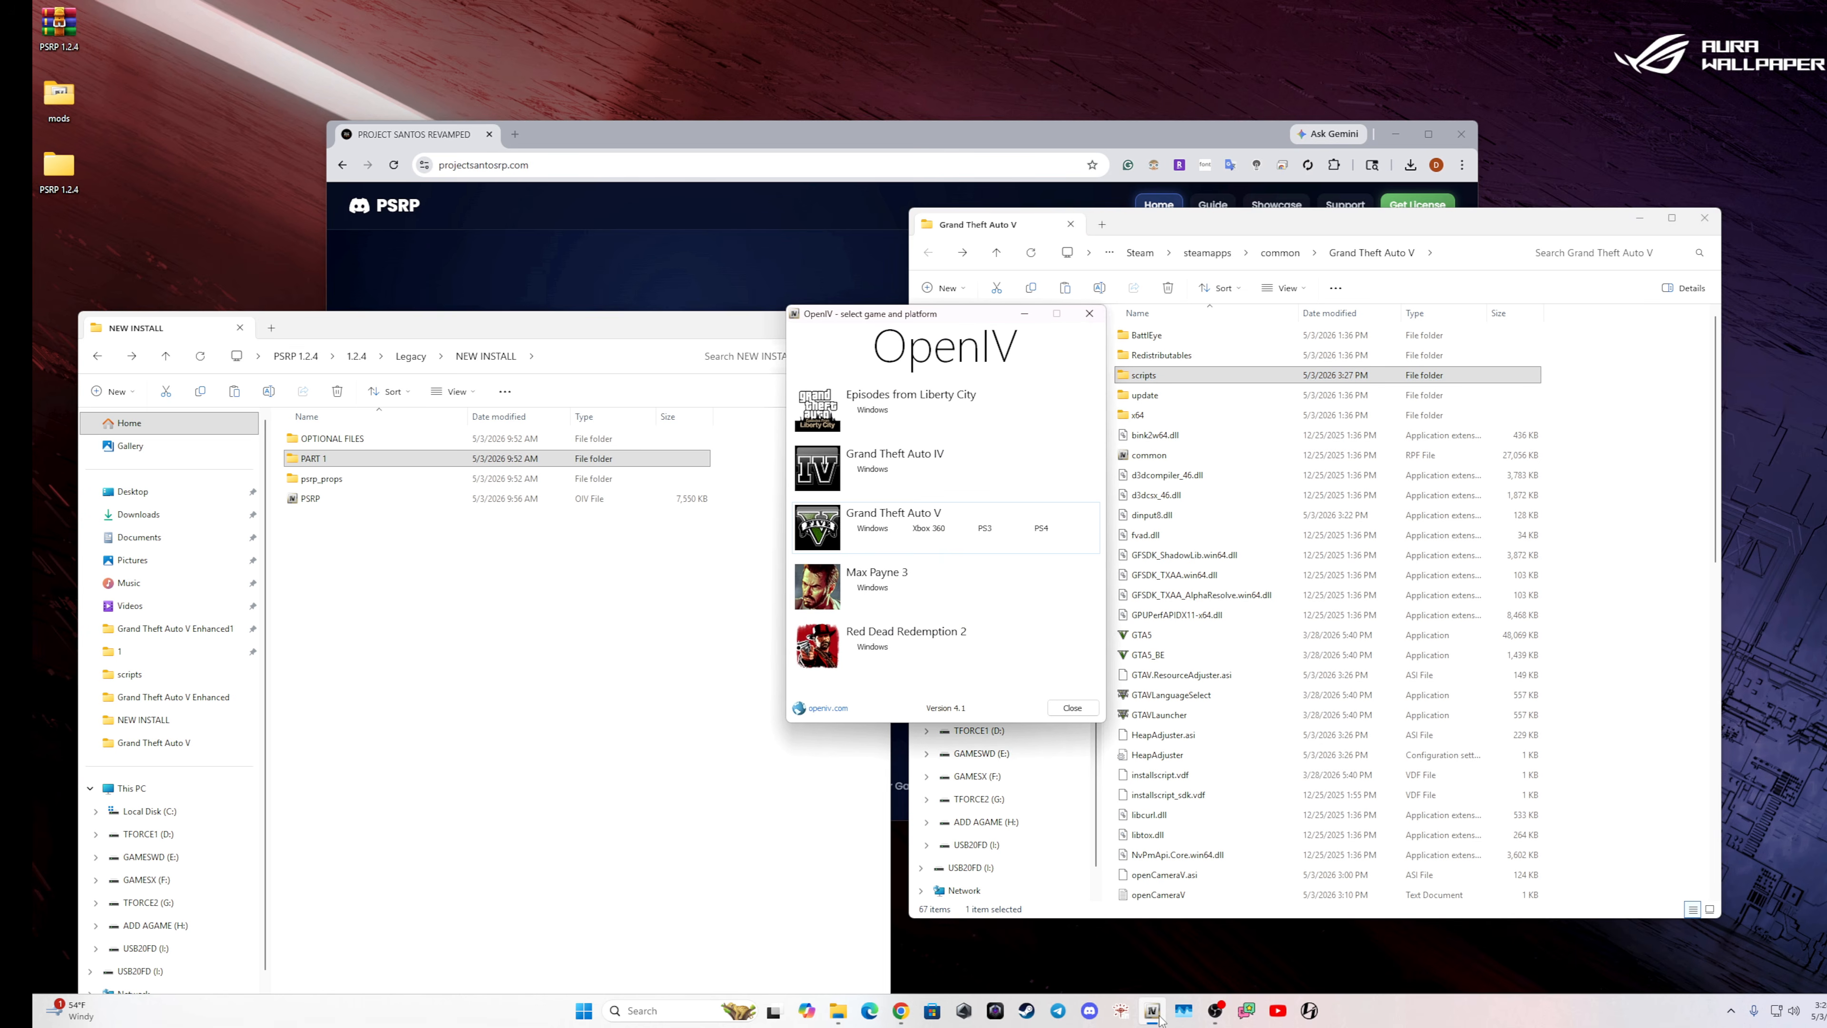
pyautogui.click(879, 529)
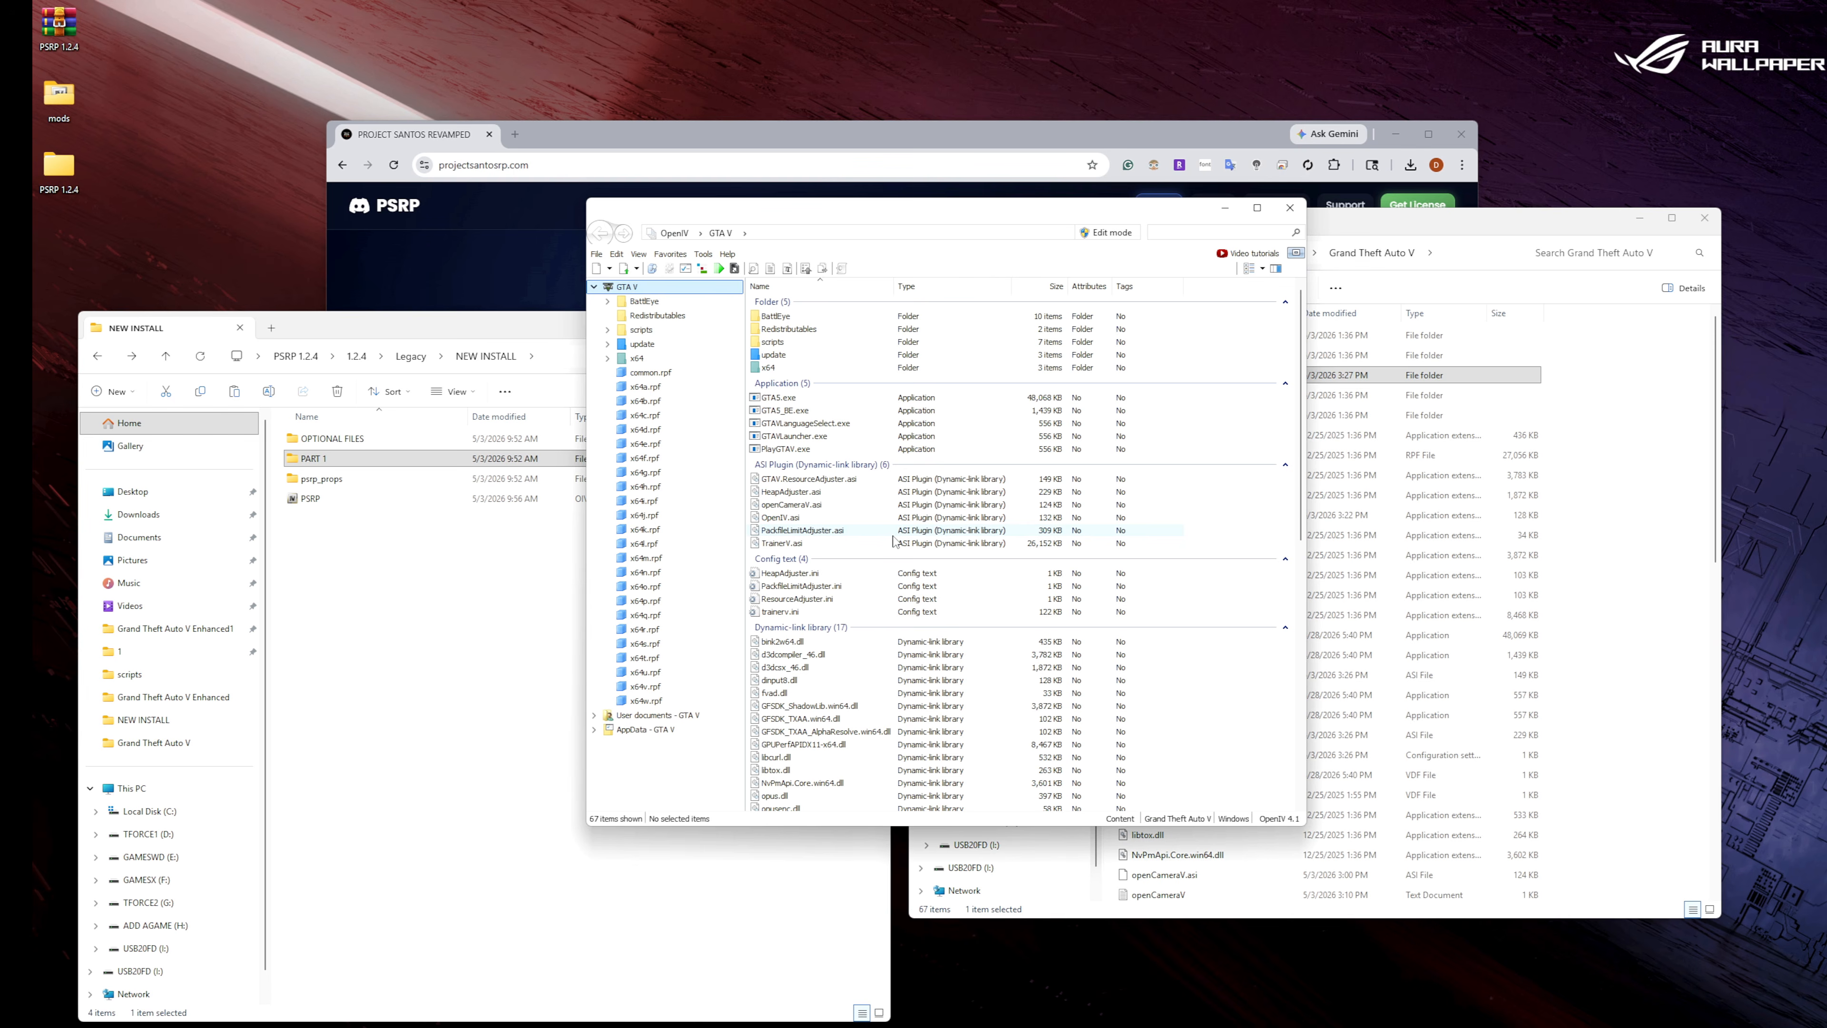
pyautogui.click(1101, 237)
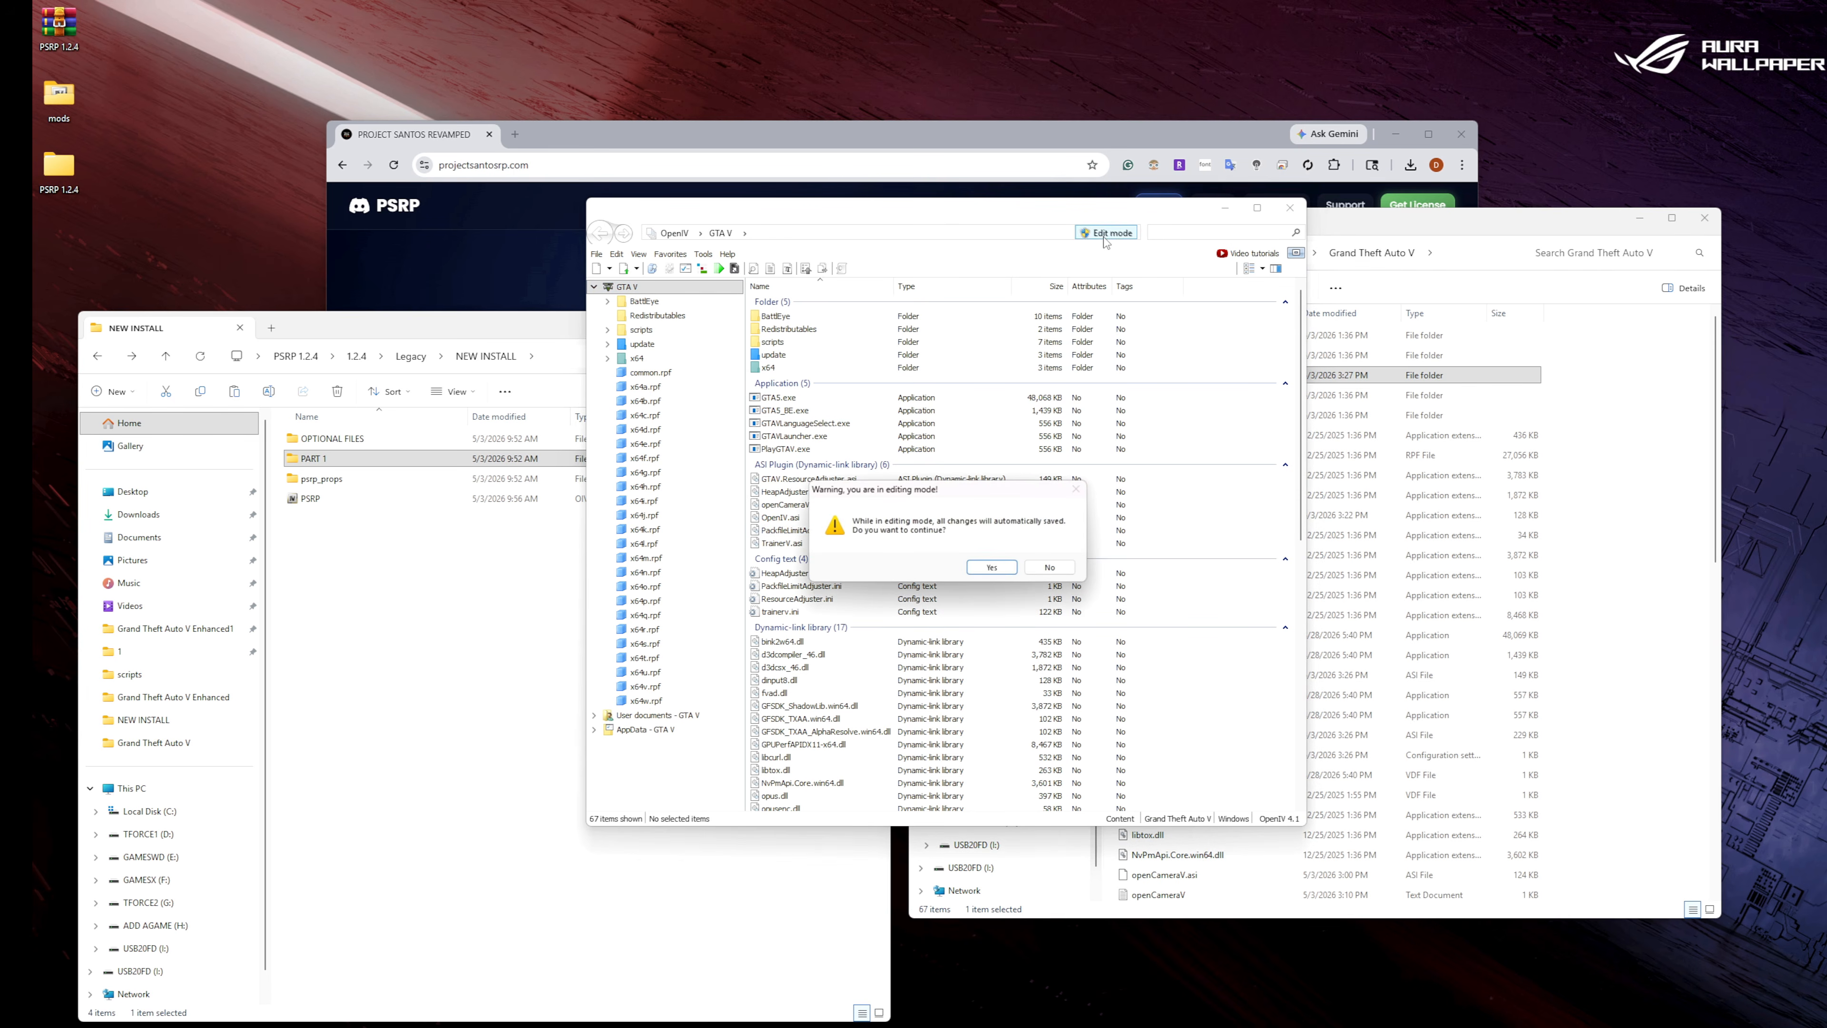
pyautogui.click(995, 570)
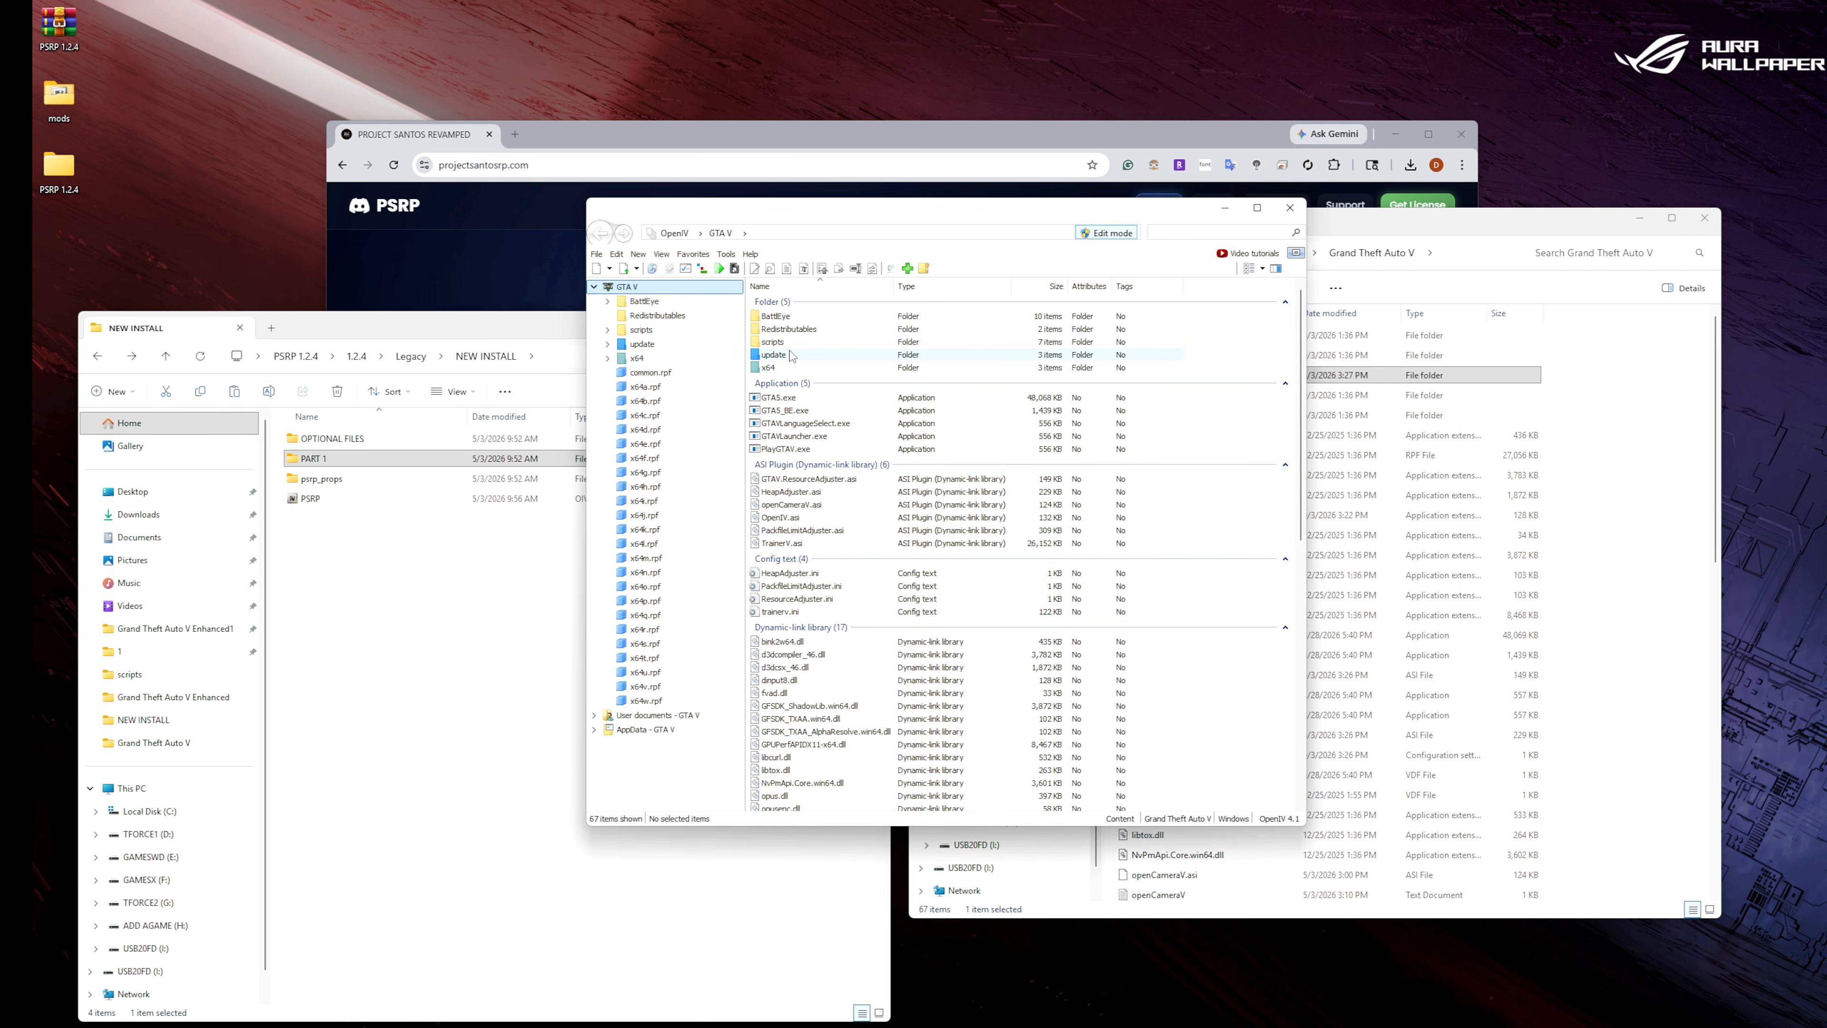
pyautogui.click(684, 274)
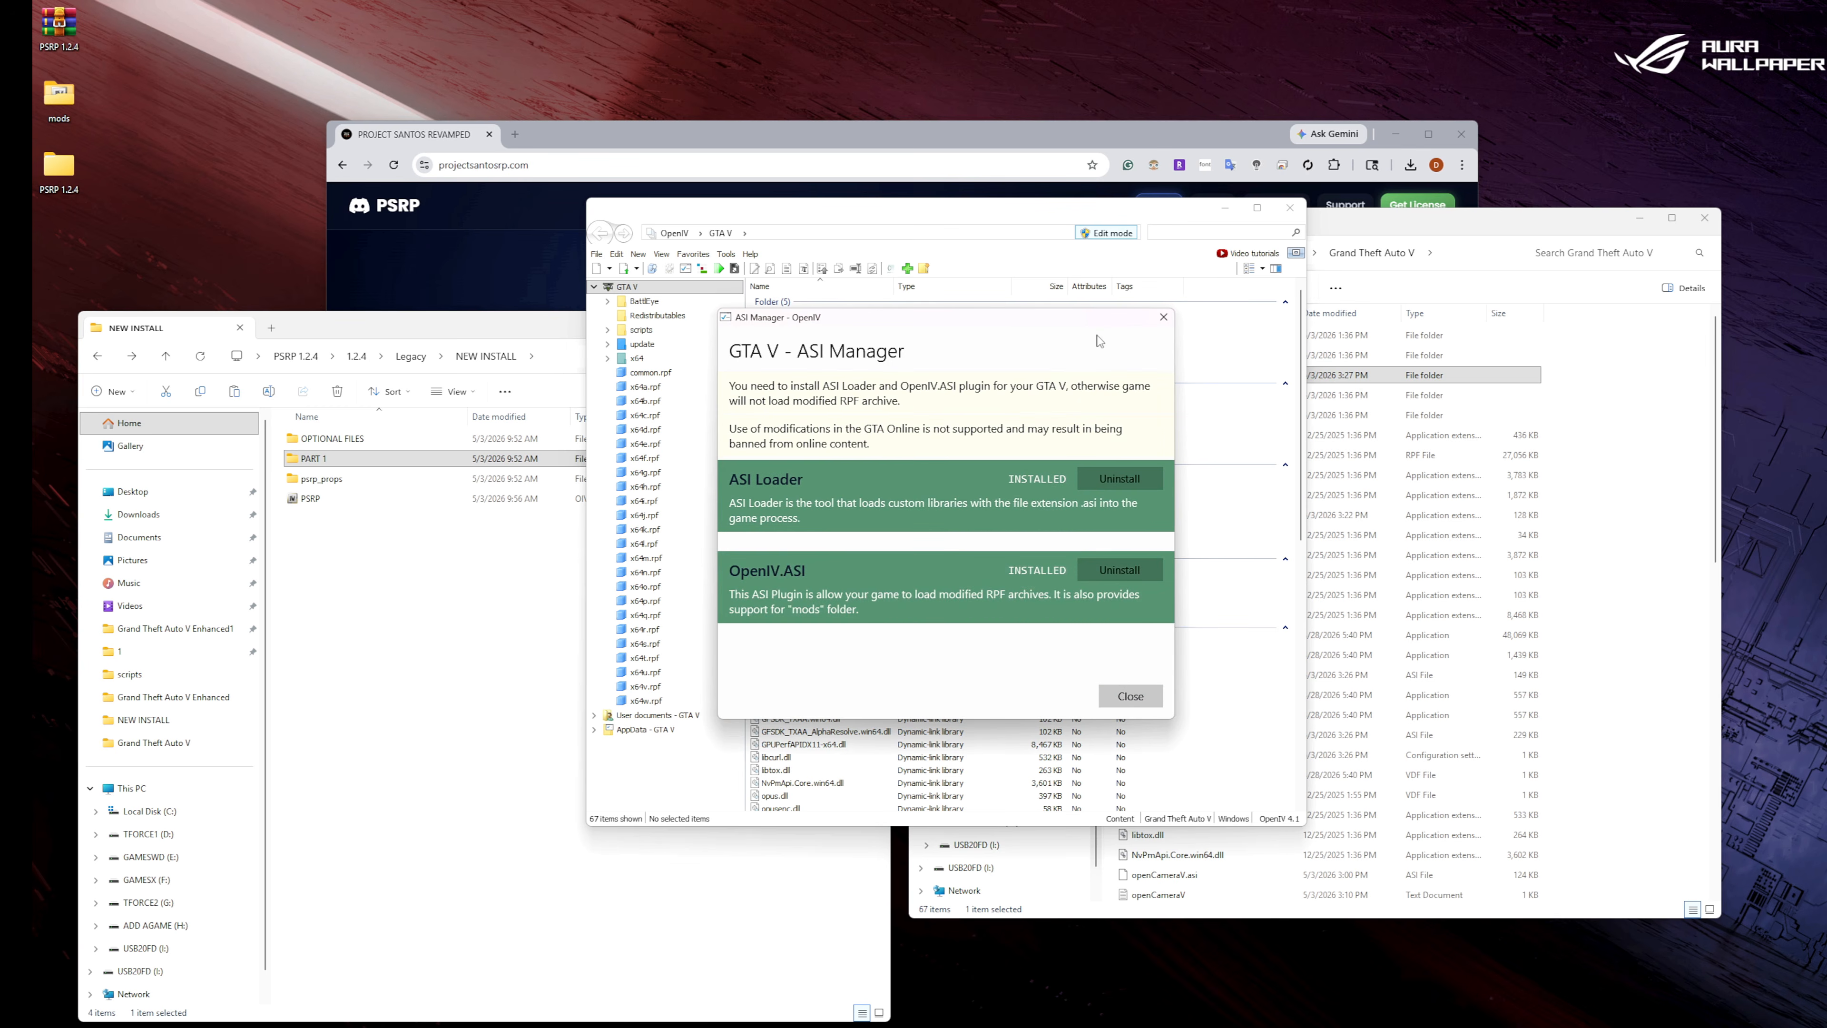
pyautogui.click(1164, 319)
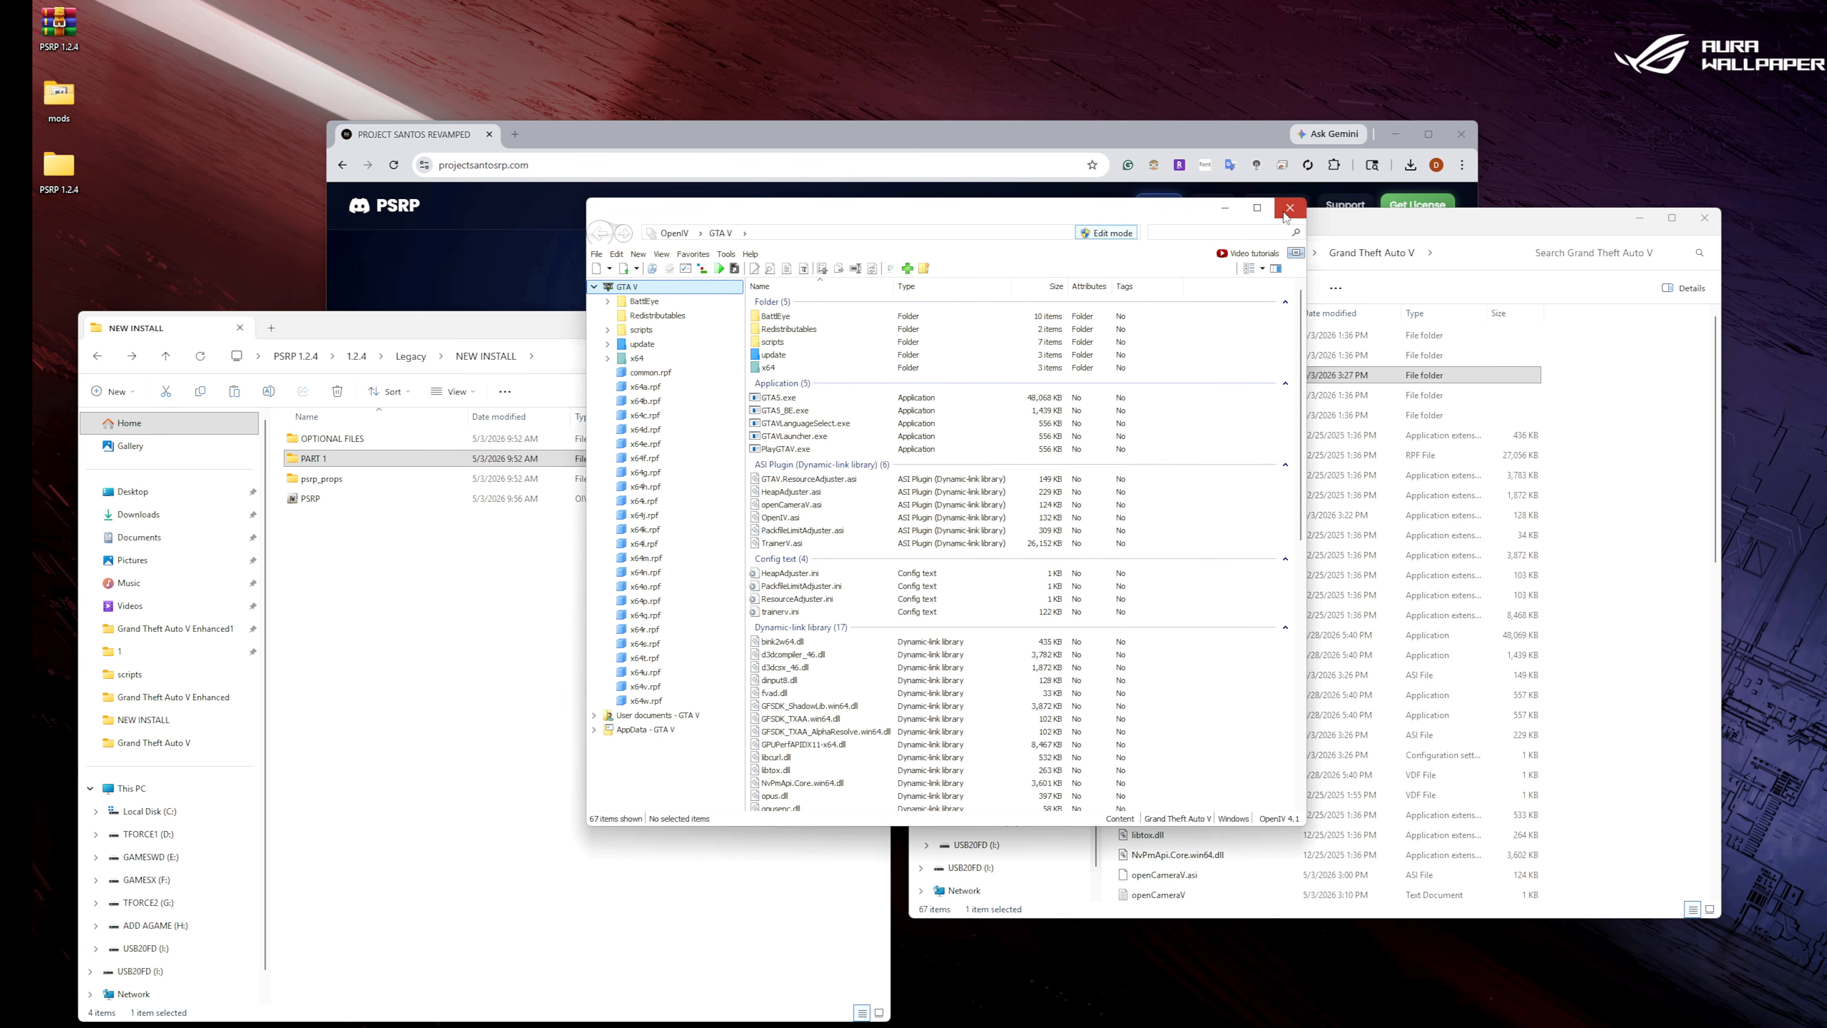
pyautogui.click(1290, 208)
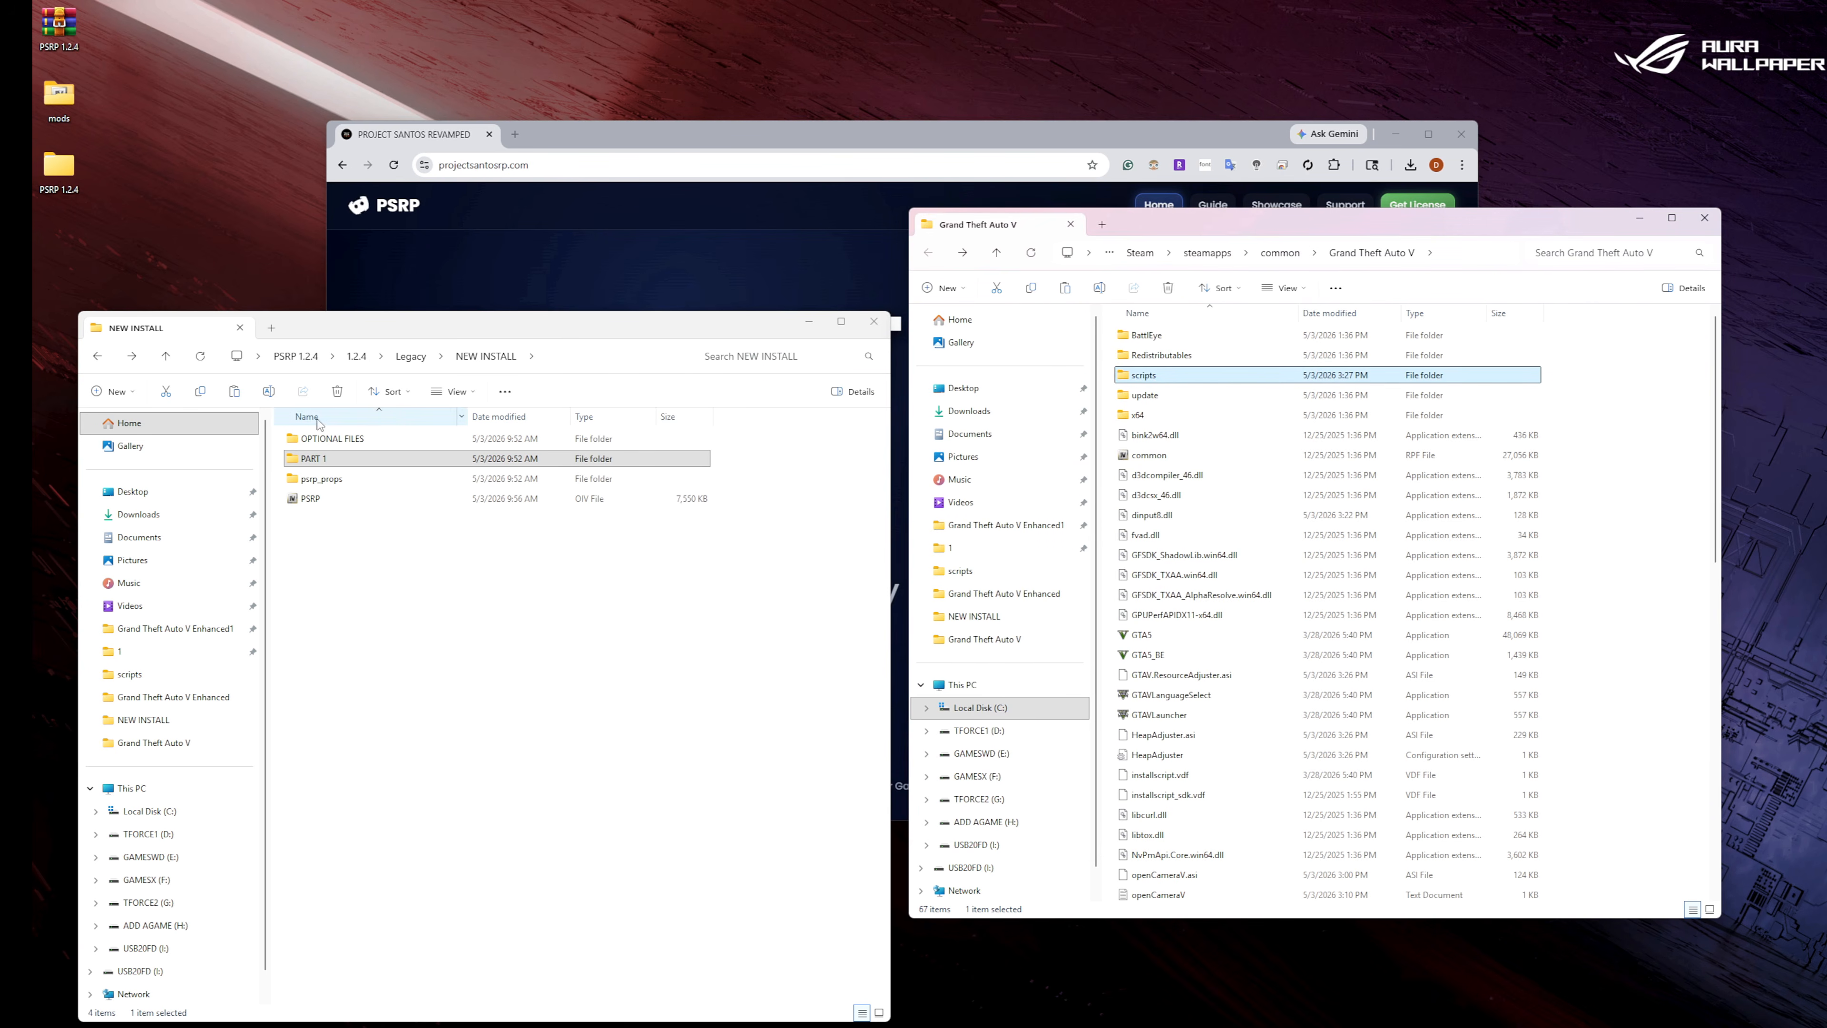
# Open the bin folder of the ScriptHookV_3788.0_1013.34 archive in Downloads.
pyautogui.click(97, 354)
pyautogui.click(98, 353)
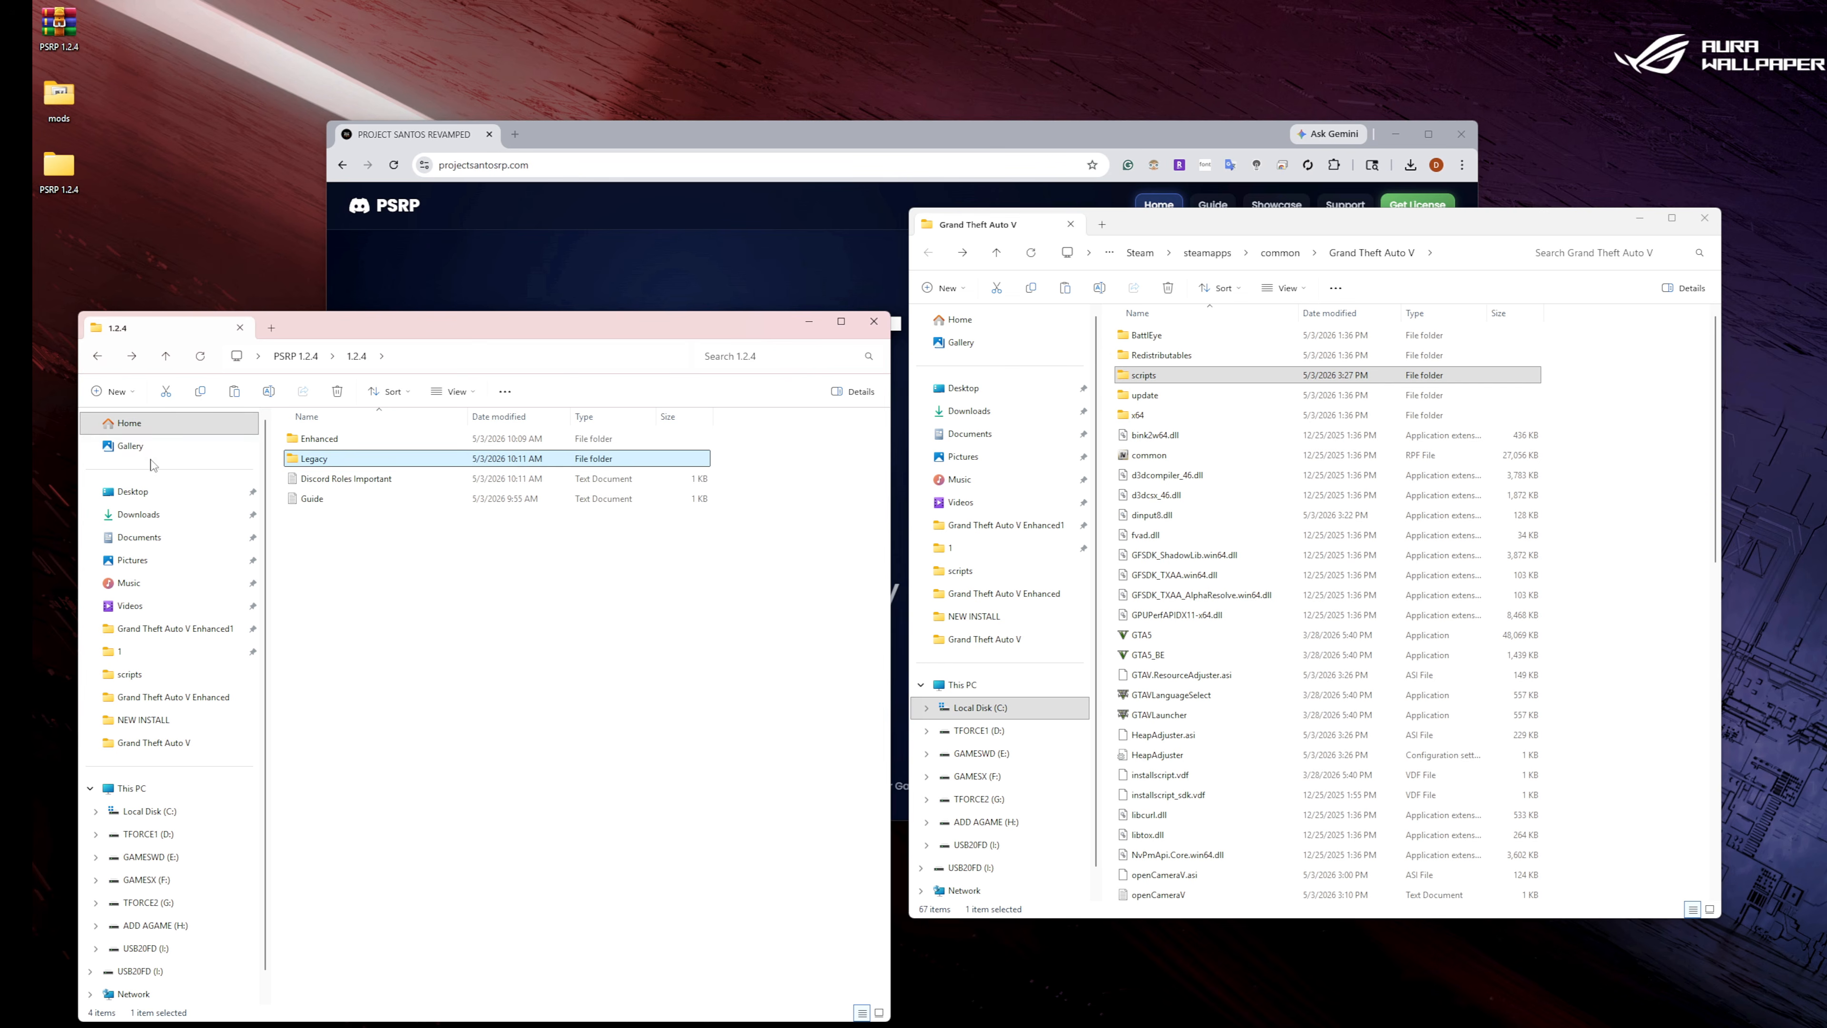
pyautogui.click(141, 512)
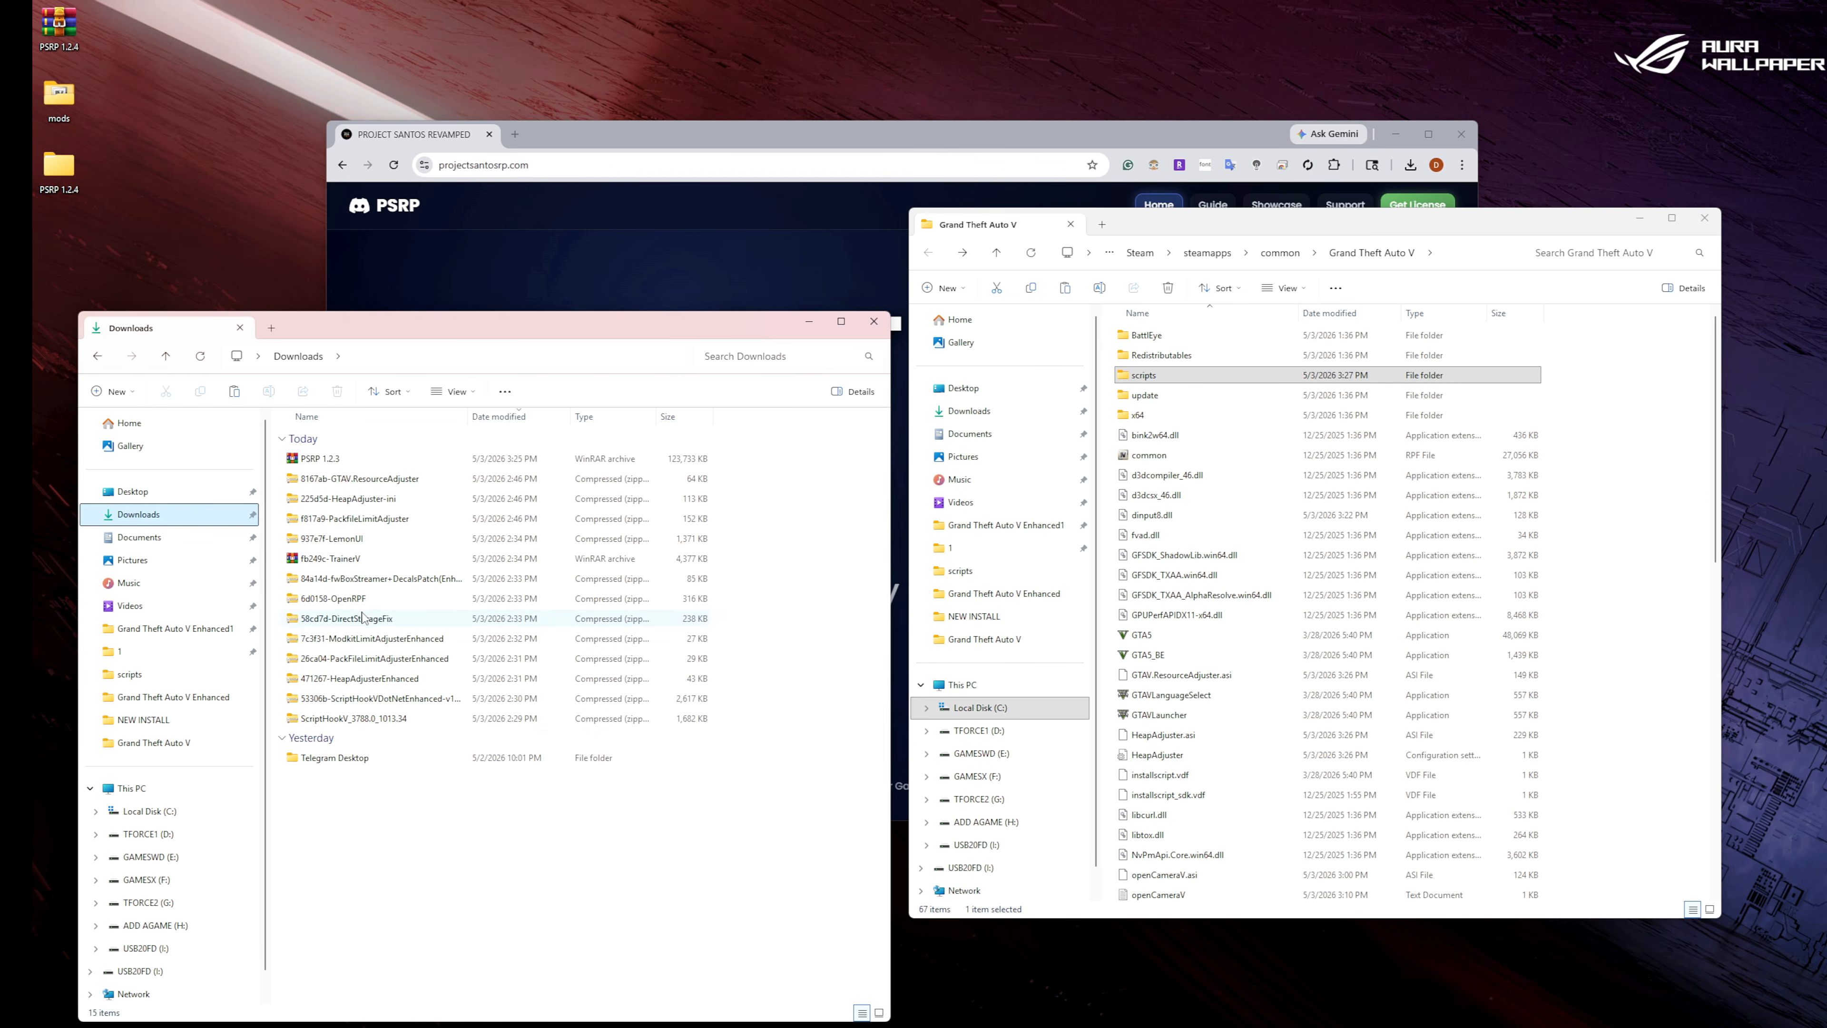
pyautogui.doubleClick(374, 718)
pyautogui.click(330, 442)
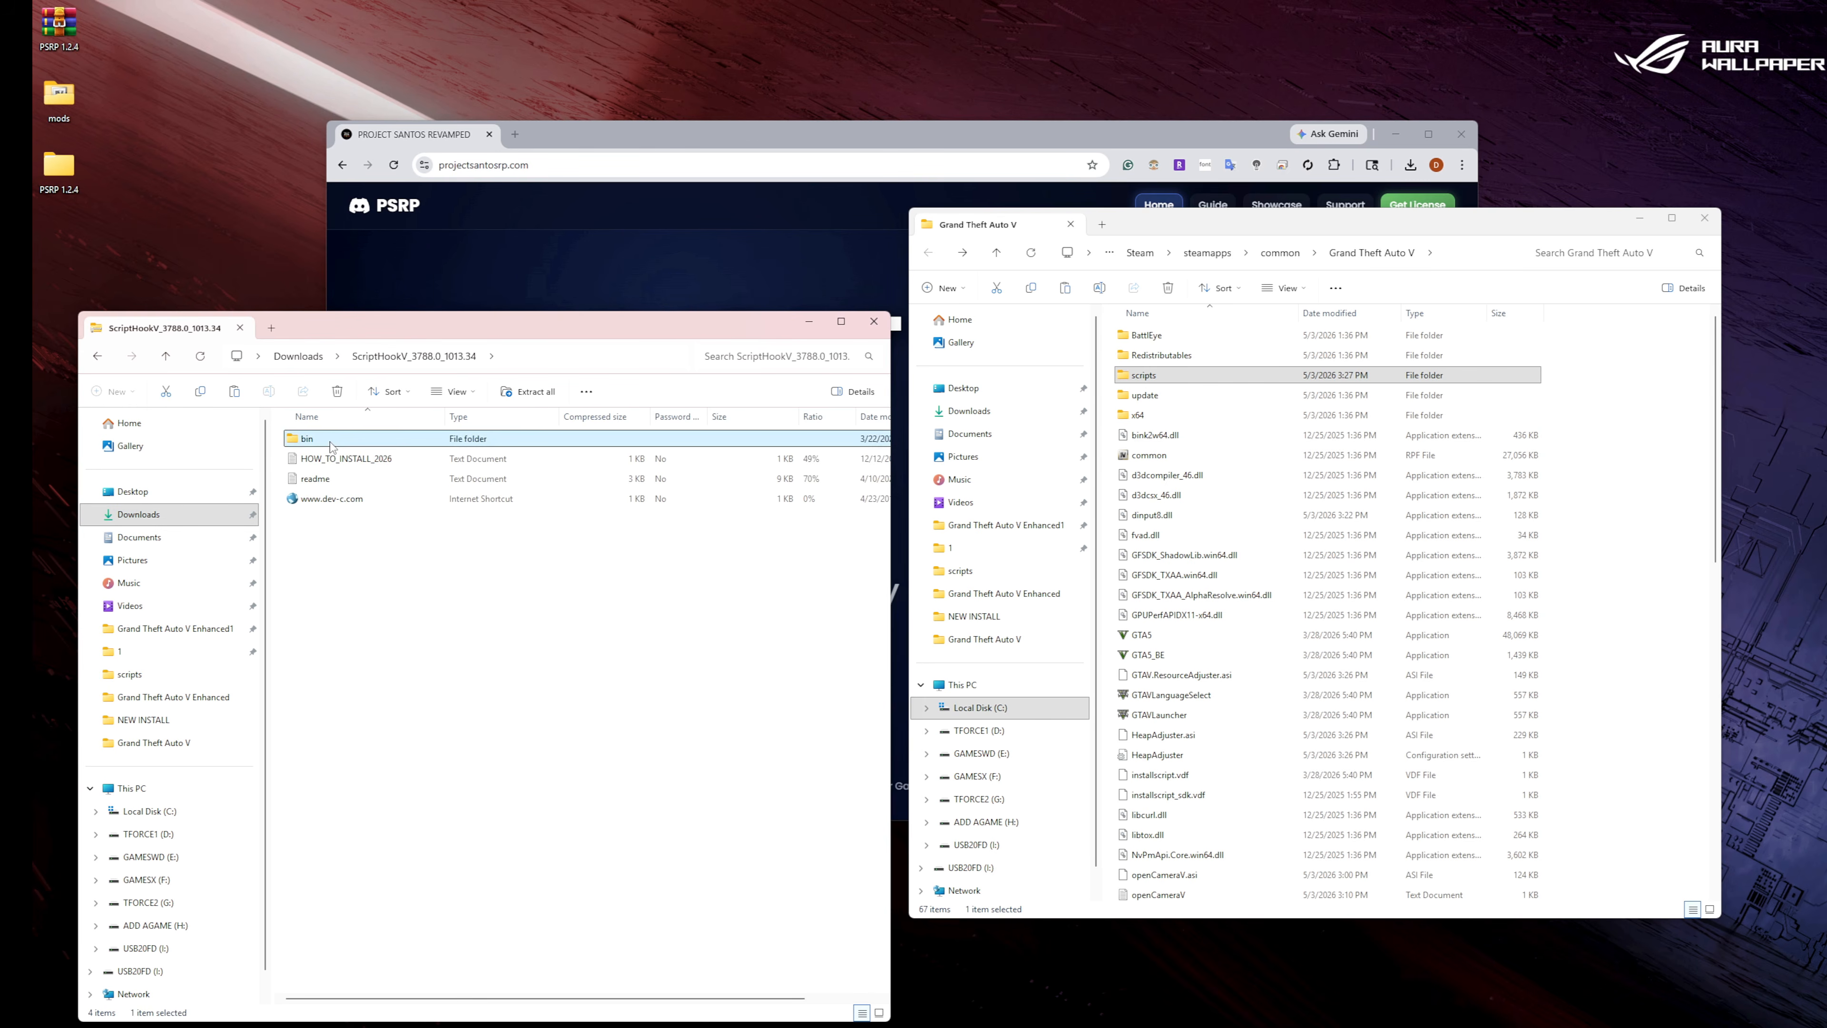
pyautogui.doubleClick(329, 441)
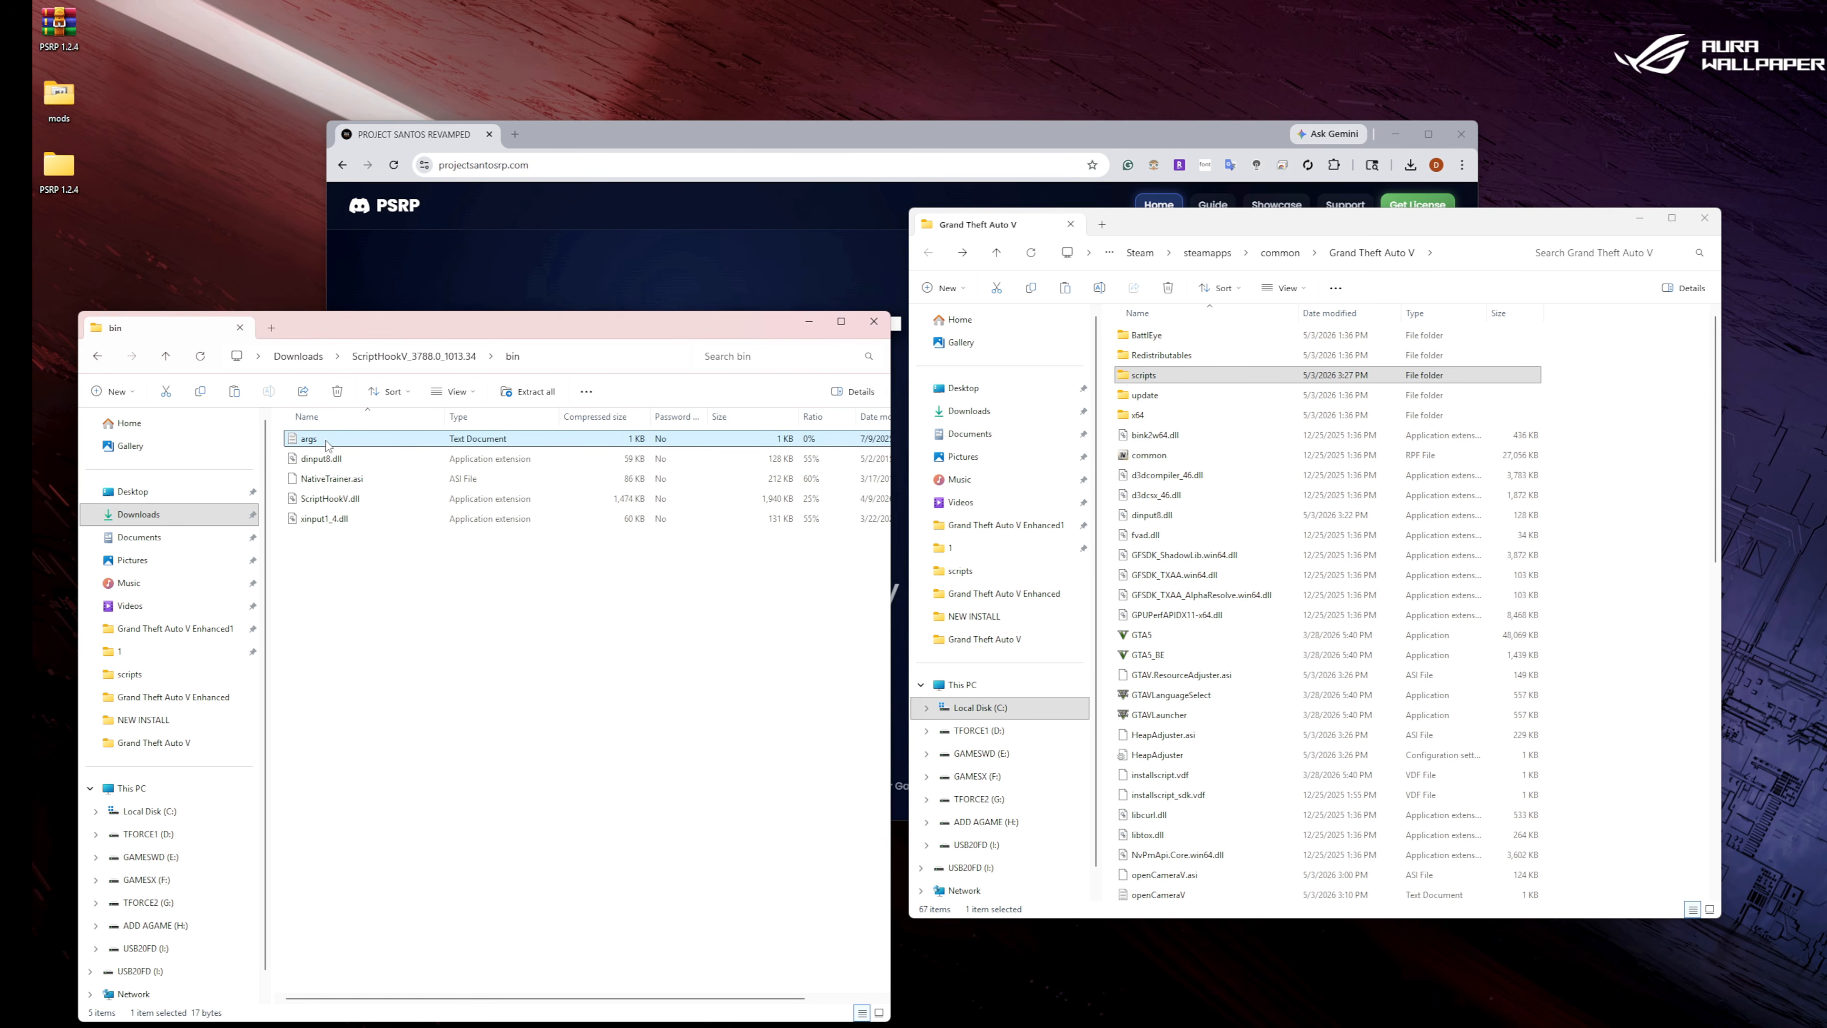
# Copy args, dinput8.dll, ScriptHookV.dll and xinput1_4.dll without NativeTrainer.asi into the Grand Theft Auto V folder, replacing the existing dinput8.dll.
pyautogui.keyDown('shift'); pyautogui.click(327, 479); pyautogui.keyUp('shift')
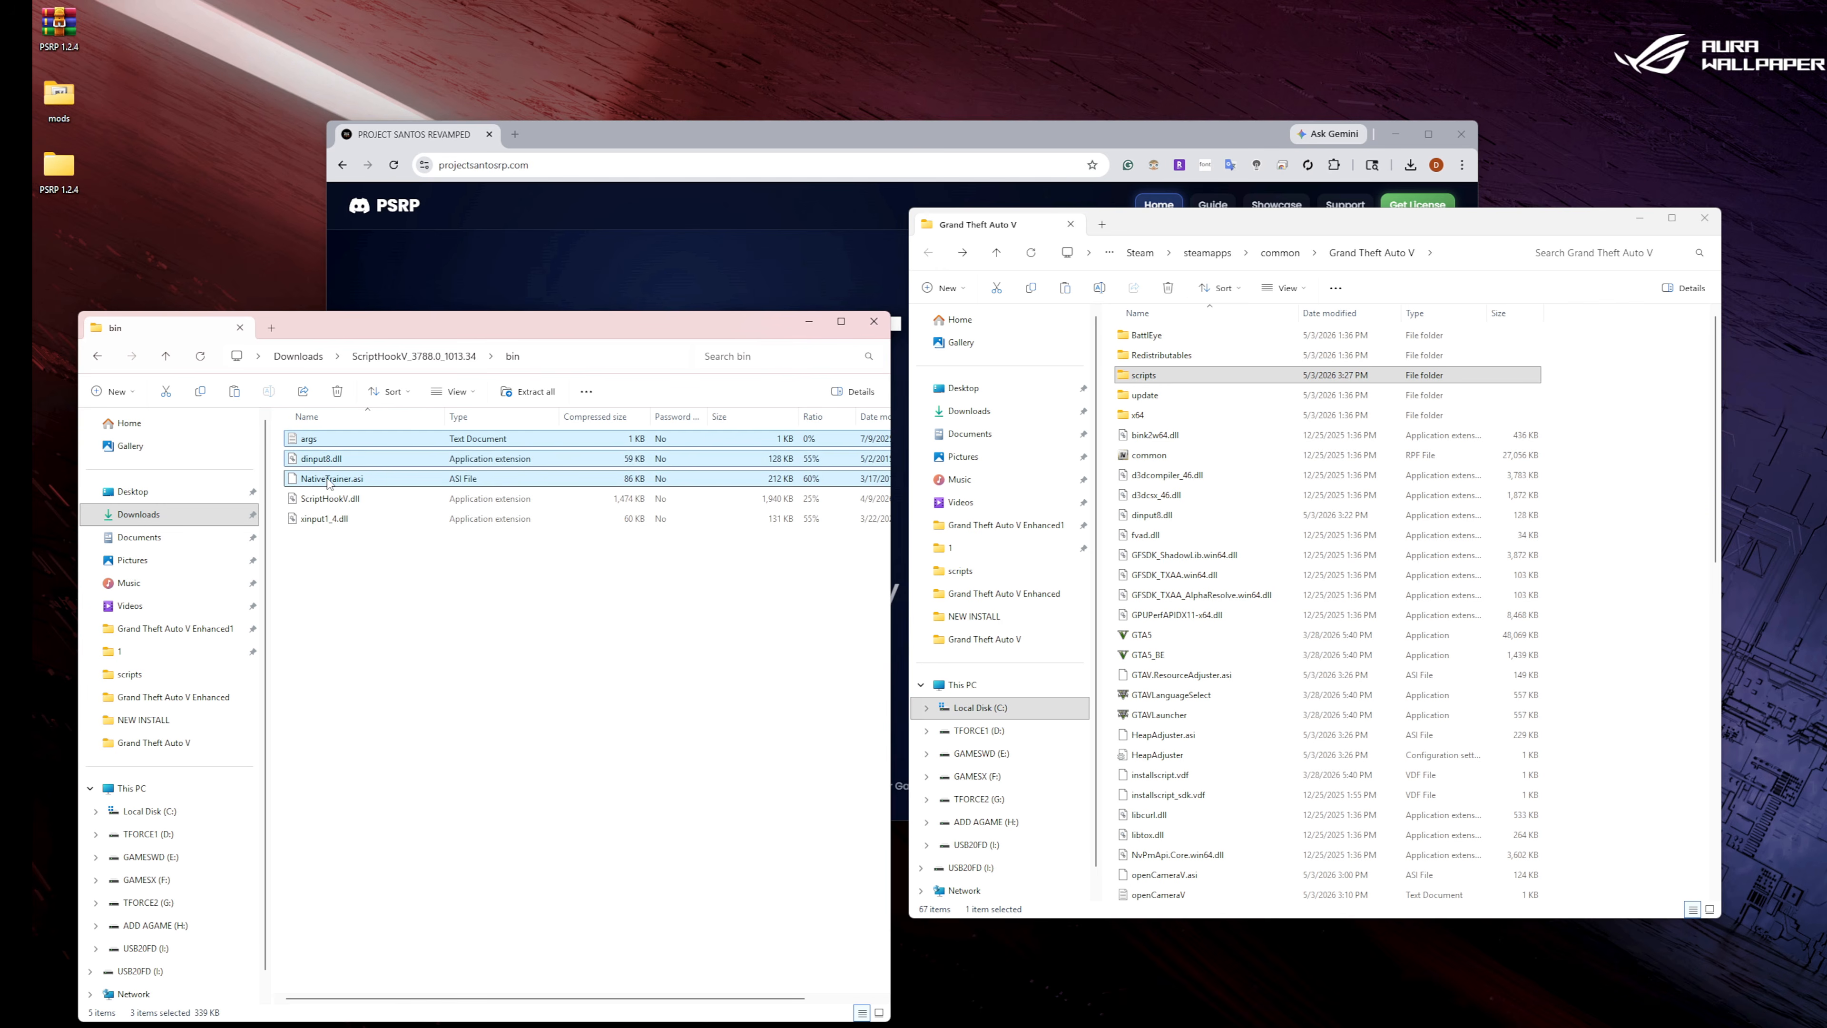
pyautogui.keyDown('ctrl'); pyautogui.click(327, 479); pyautogui.keyUp('ctrl')
pyautogui.keyDown('ctrl'); pyautogui.click(328, 498); pyautogui.keyUp('ctrl')
pyautogui.rightClick(326, 522)
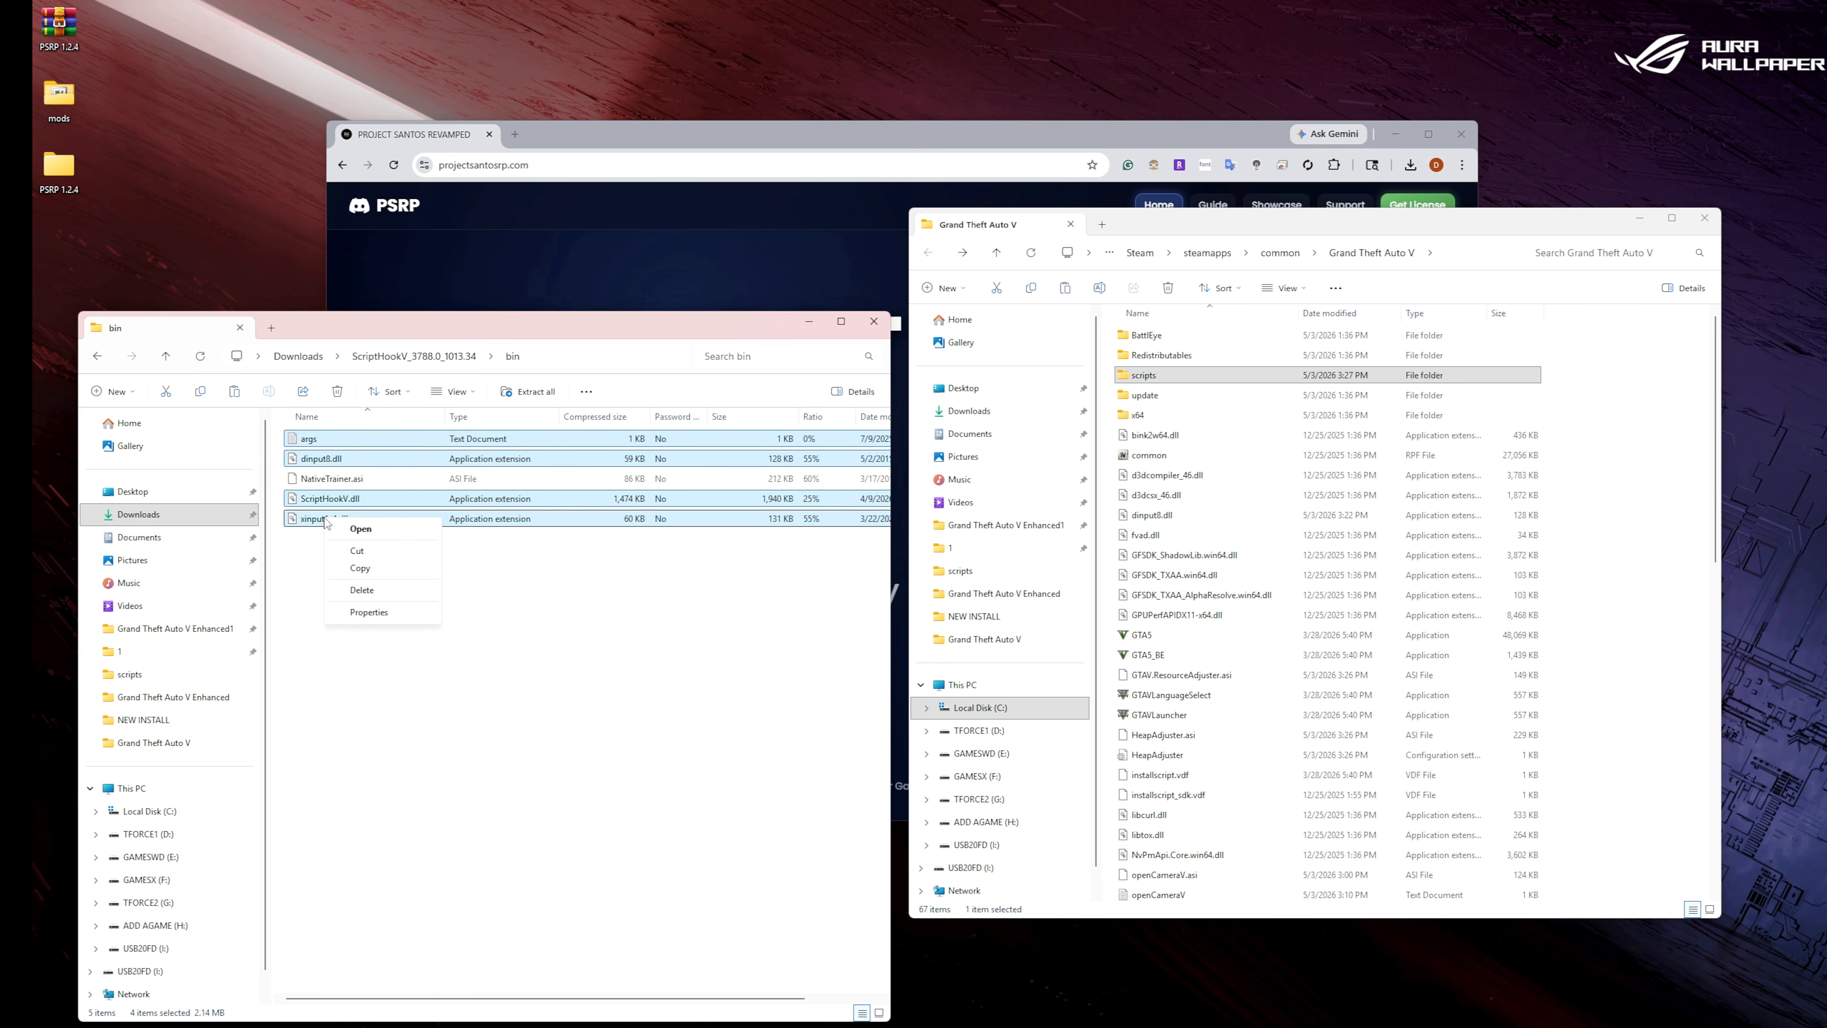
pyautogui.click(360, 567)
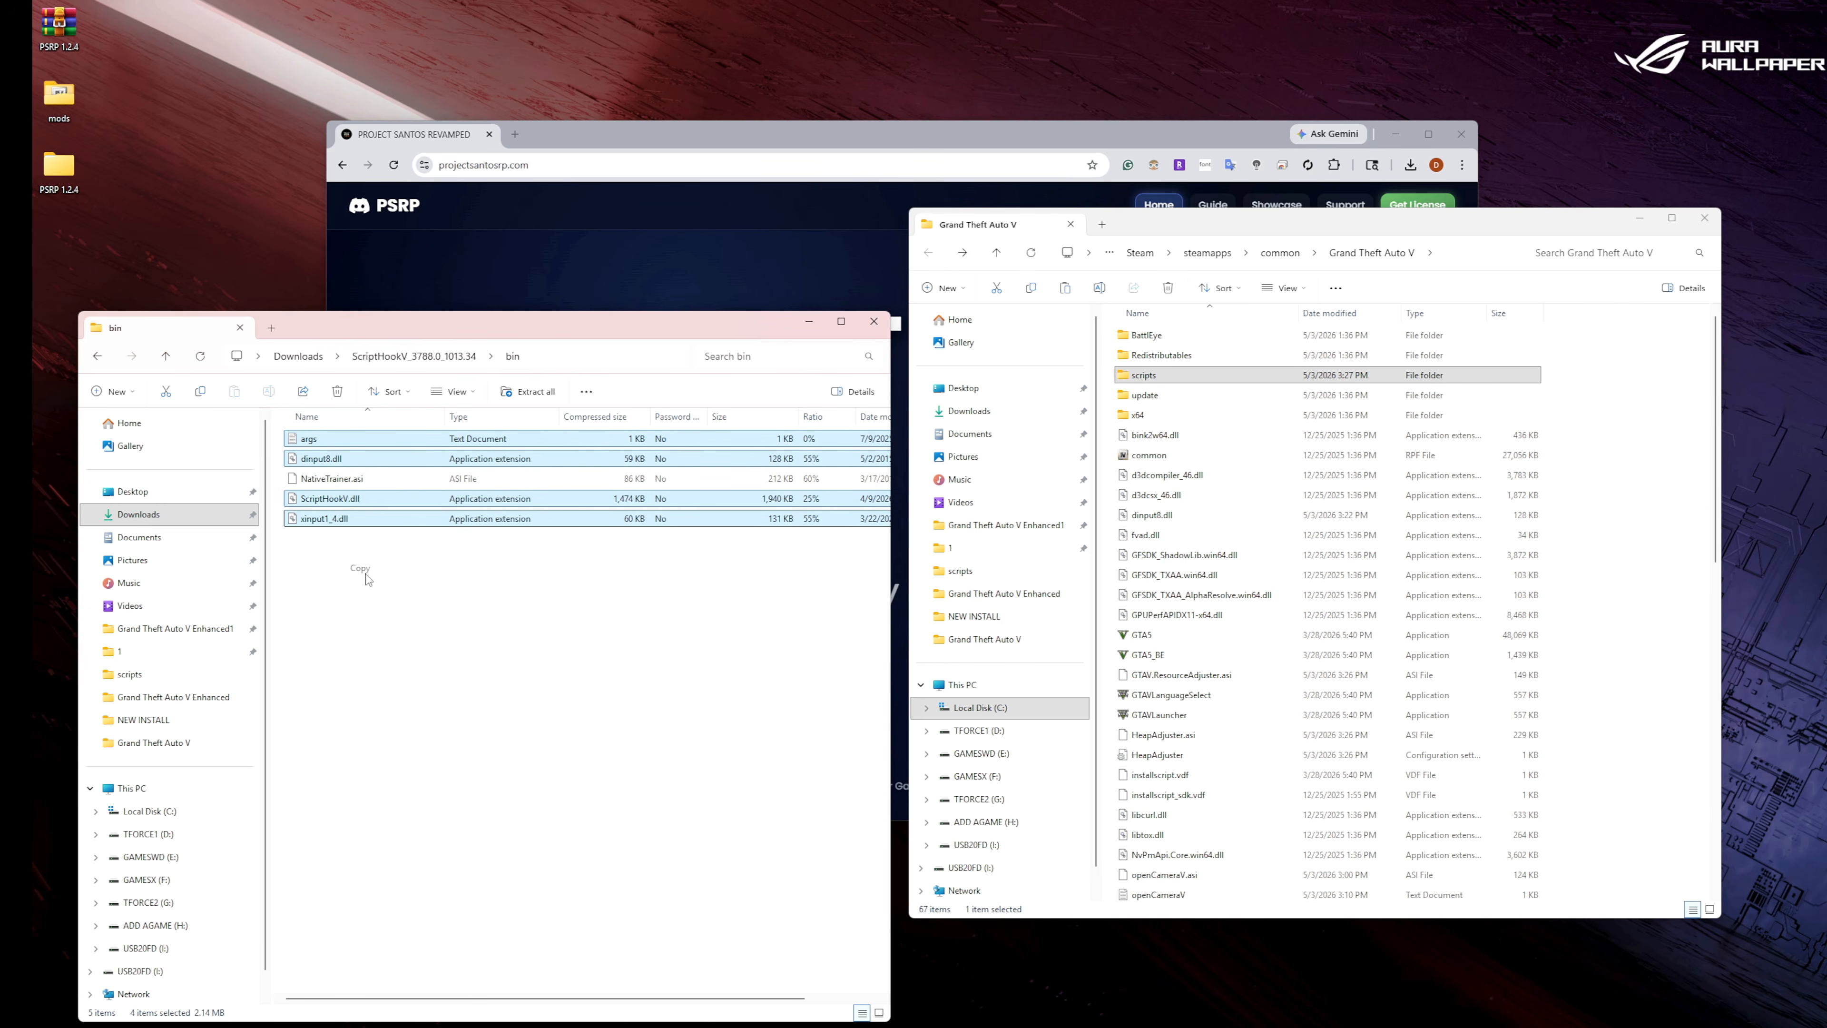
pyautogui.rightClick(1629, 635)
pyautogui.click(1640, 637)
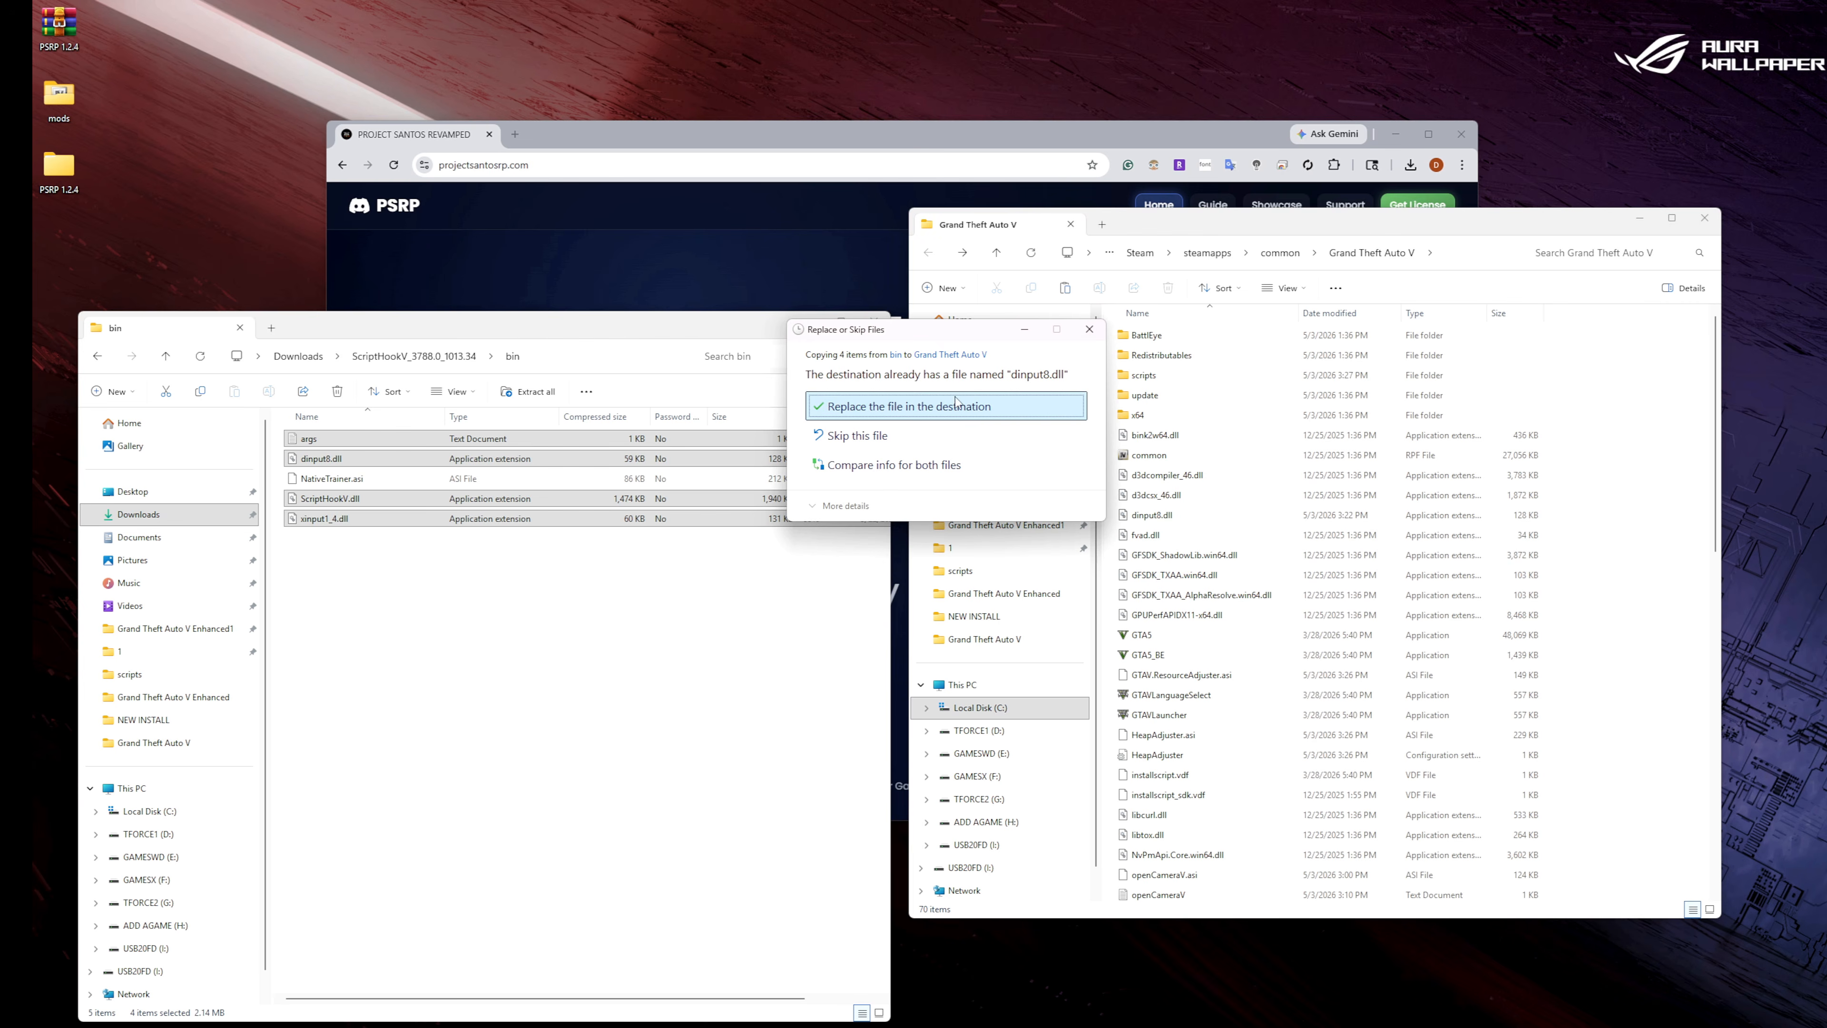
pyautogui.click(949, 408)
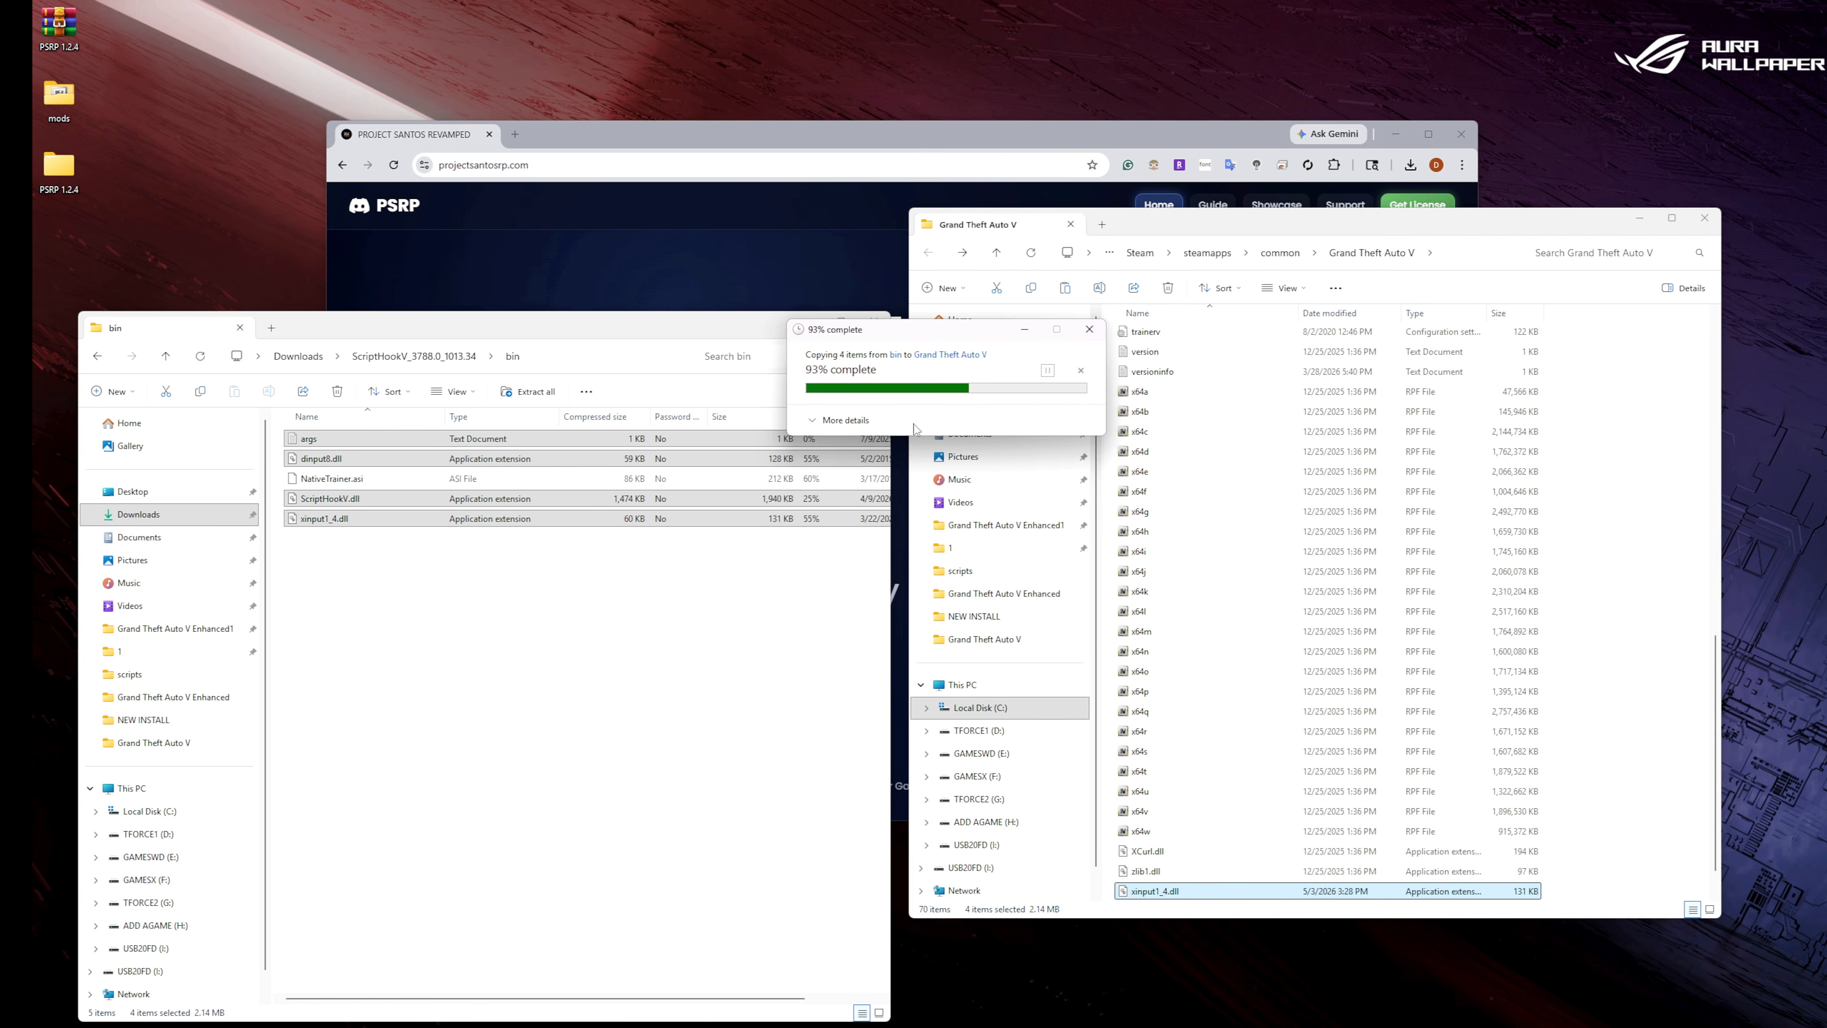
pyautogui.click(98, 357)
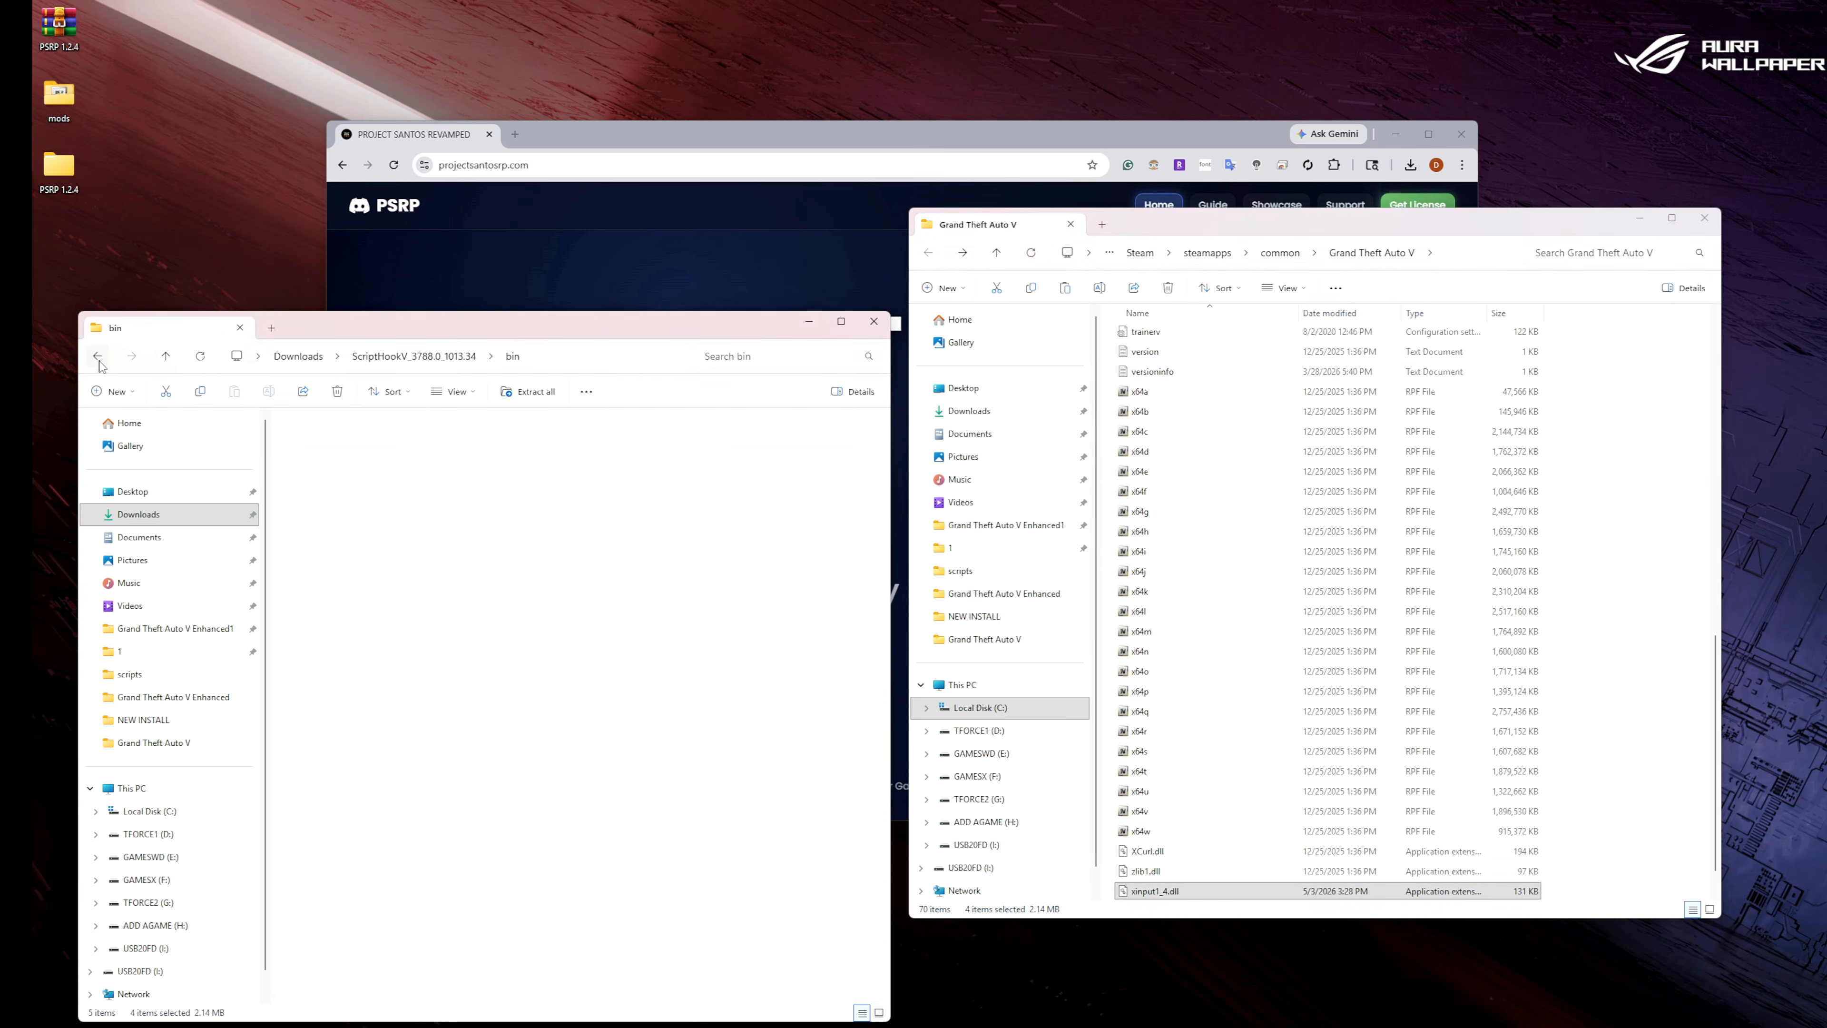
# Copy MinHook.x64.dll, ScriptHookVDotNet settings, ScriptHookVDotNet.asi, ScriptHookVDotNet2.dll and ScriptHookVDotNet3.dll from the ScriptHookVDotNetEnhanced archive in Downloads into the Grand Theft Auto V folder.
pyautogui.click(96, 356)
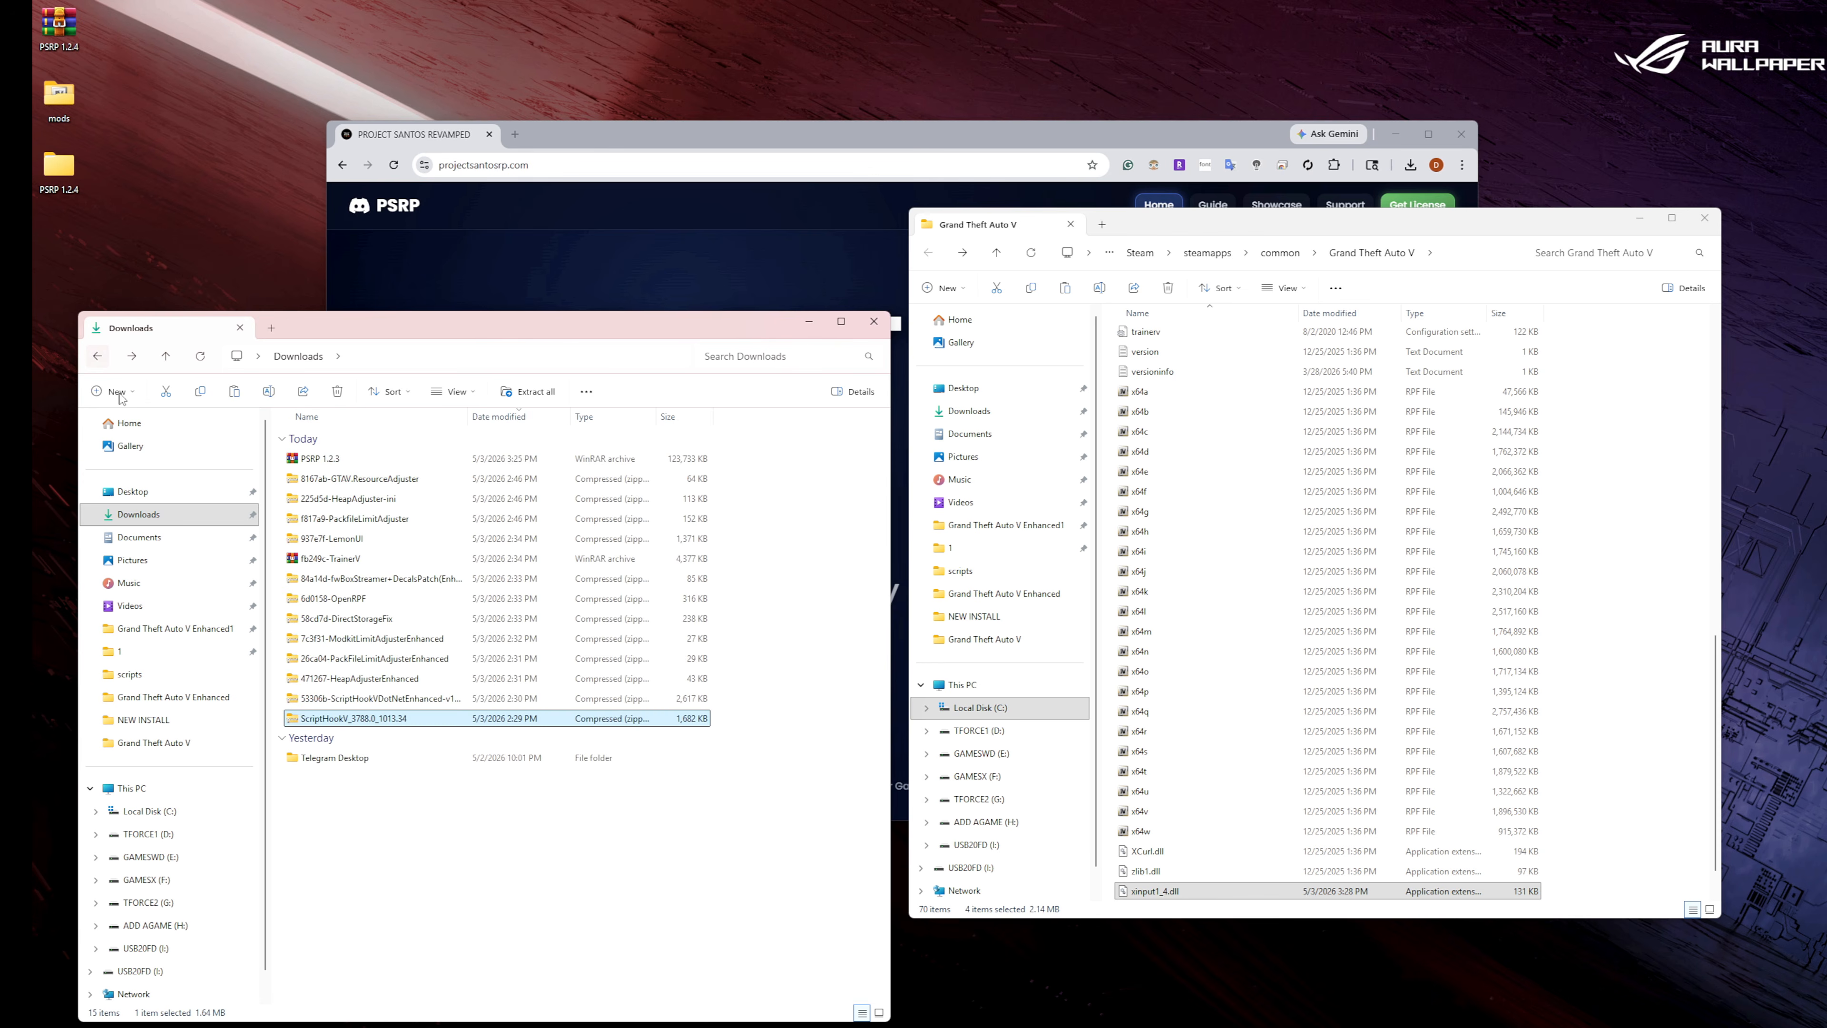
pyautogui.doubleClick(361, 698)
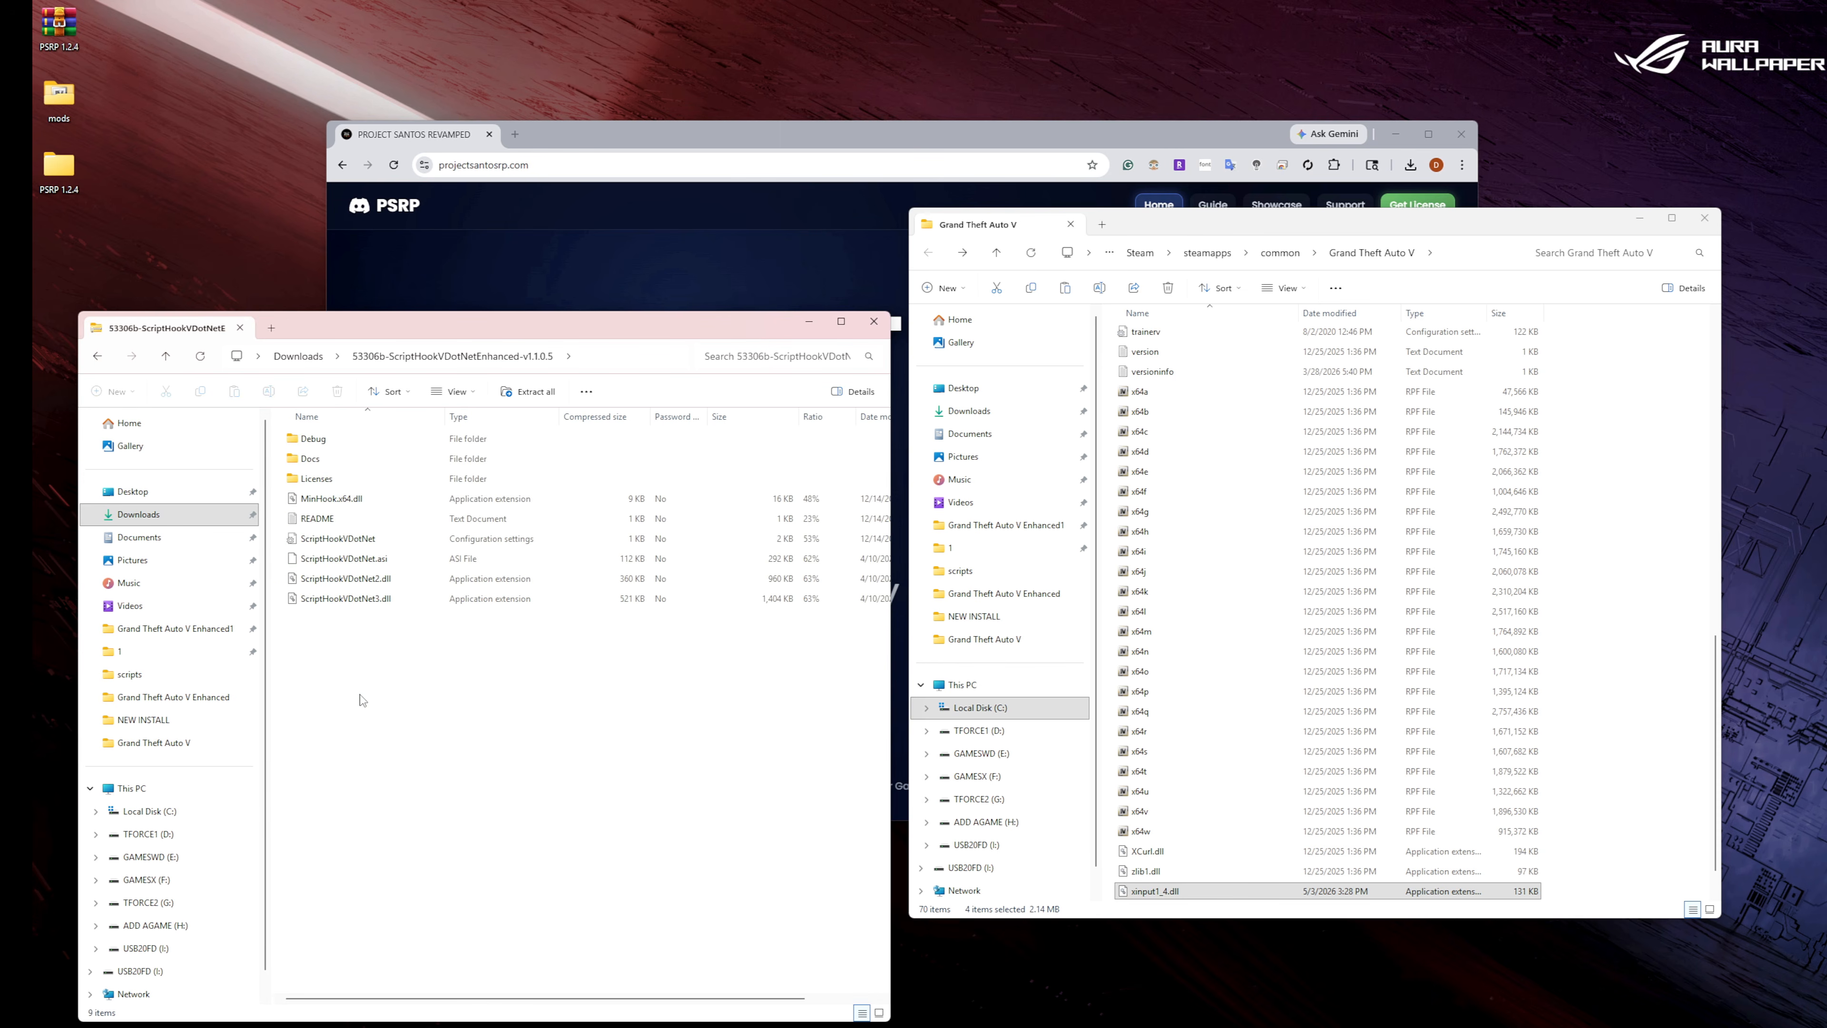
pyautogui.click(377, 601)
pyautogui.keyDown('ctrl'); pyautogui.click(383, 581); pyautogui.keyUp('ctrl')
pyautogui.keyDown('ctrl'); pyautogui.click(376, 560); pyautogui.keyUp('ctrl')
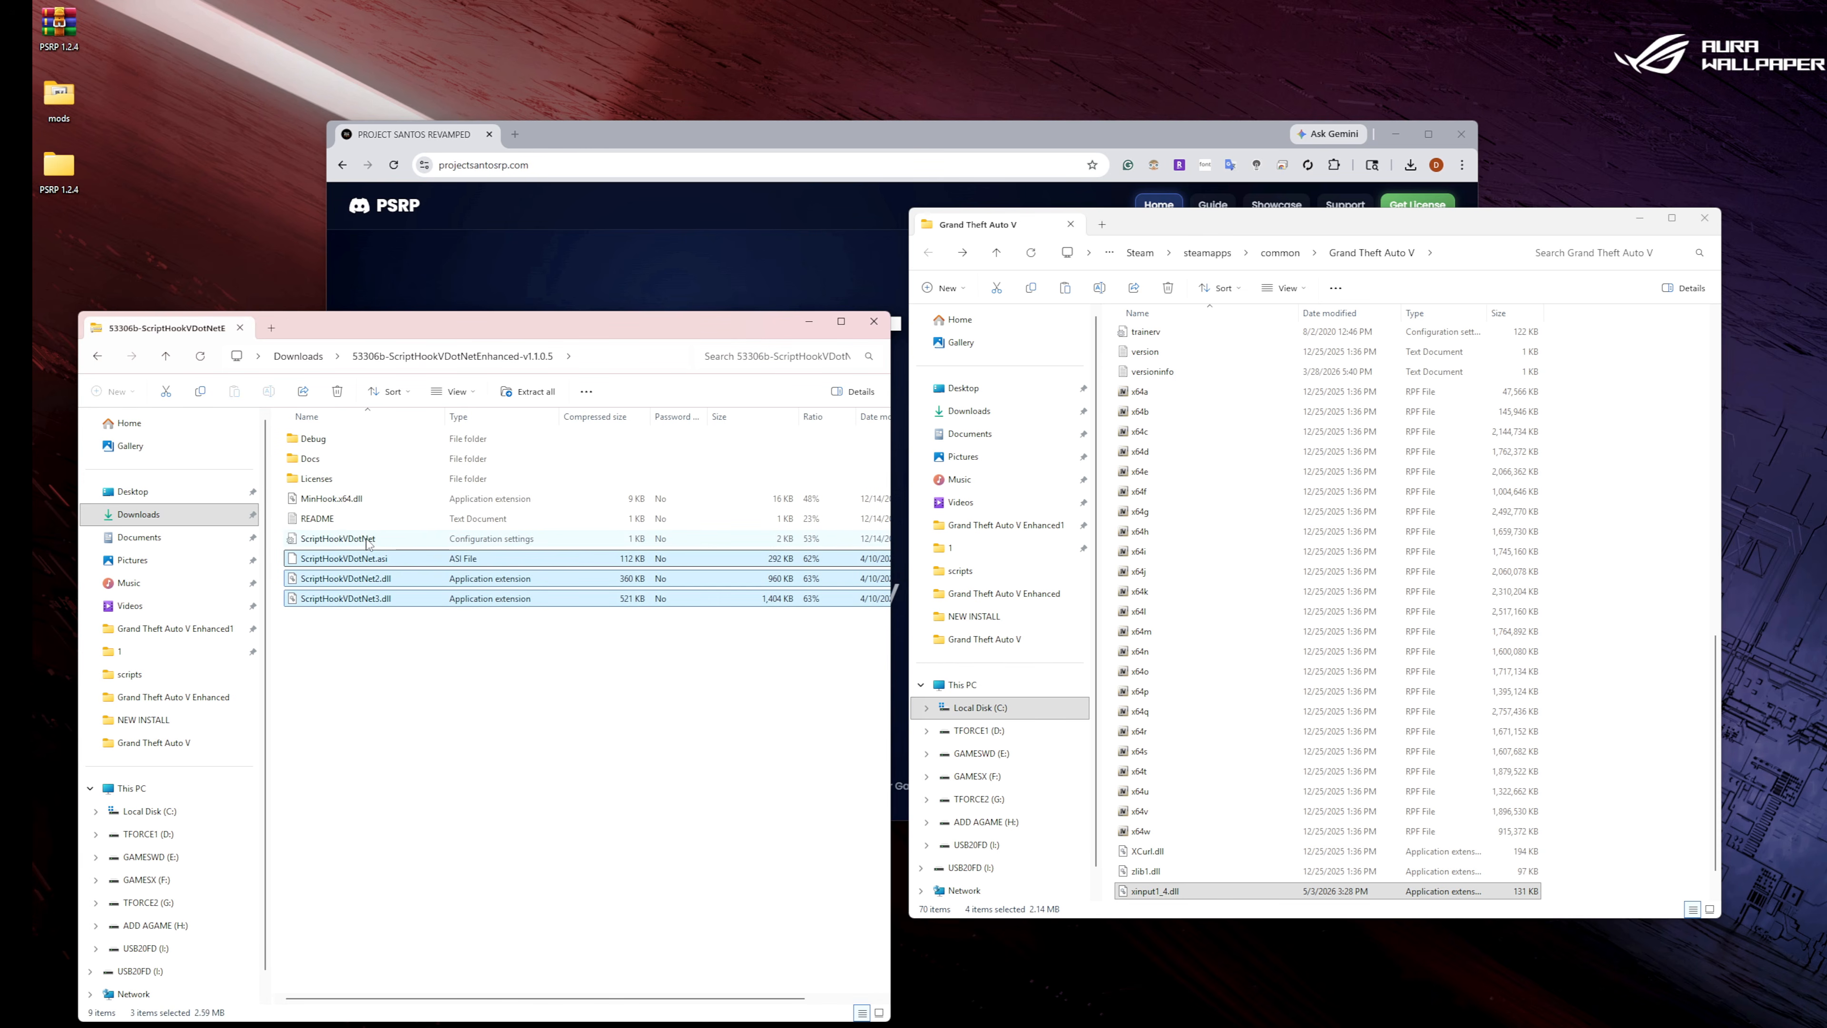
pyautogui.keyDown('ctrl'); pyautogui.click(366, 540); pyautogui.keyUp('ctrl')
pyautogui.keyDown('ctrl'); pyautogui.click(362, 500); pyautogui.keyUp('ctrl')
pyautogui.rightClick(361, 501)
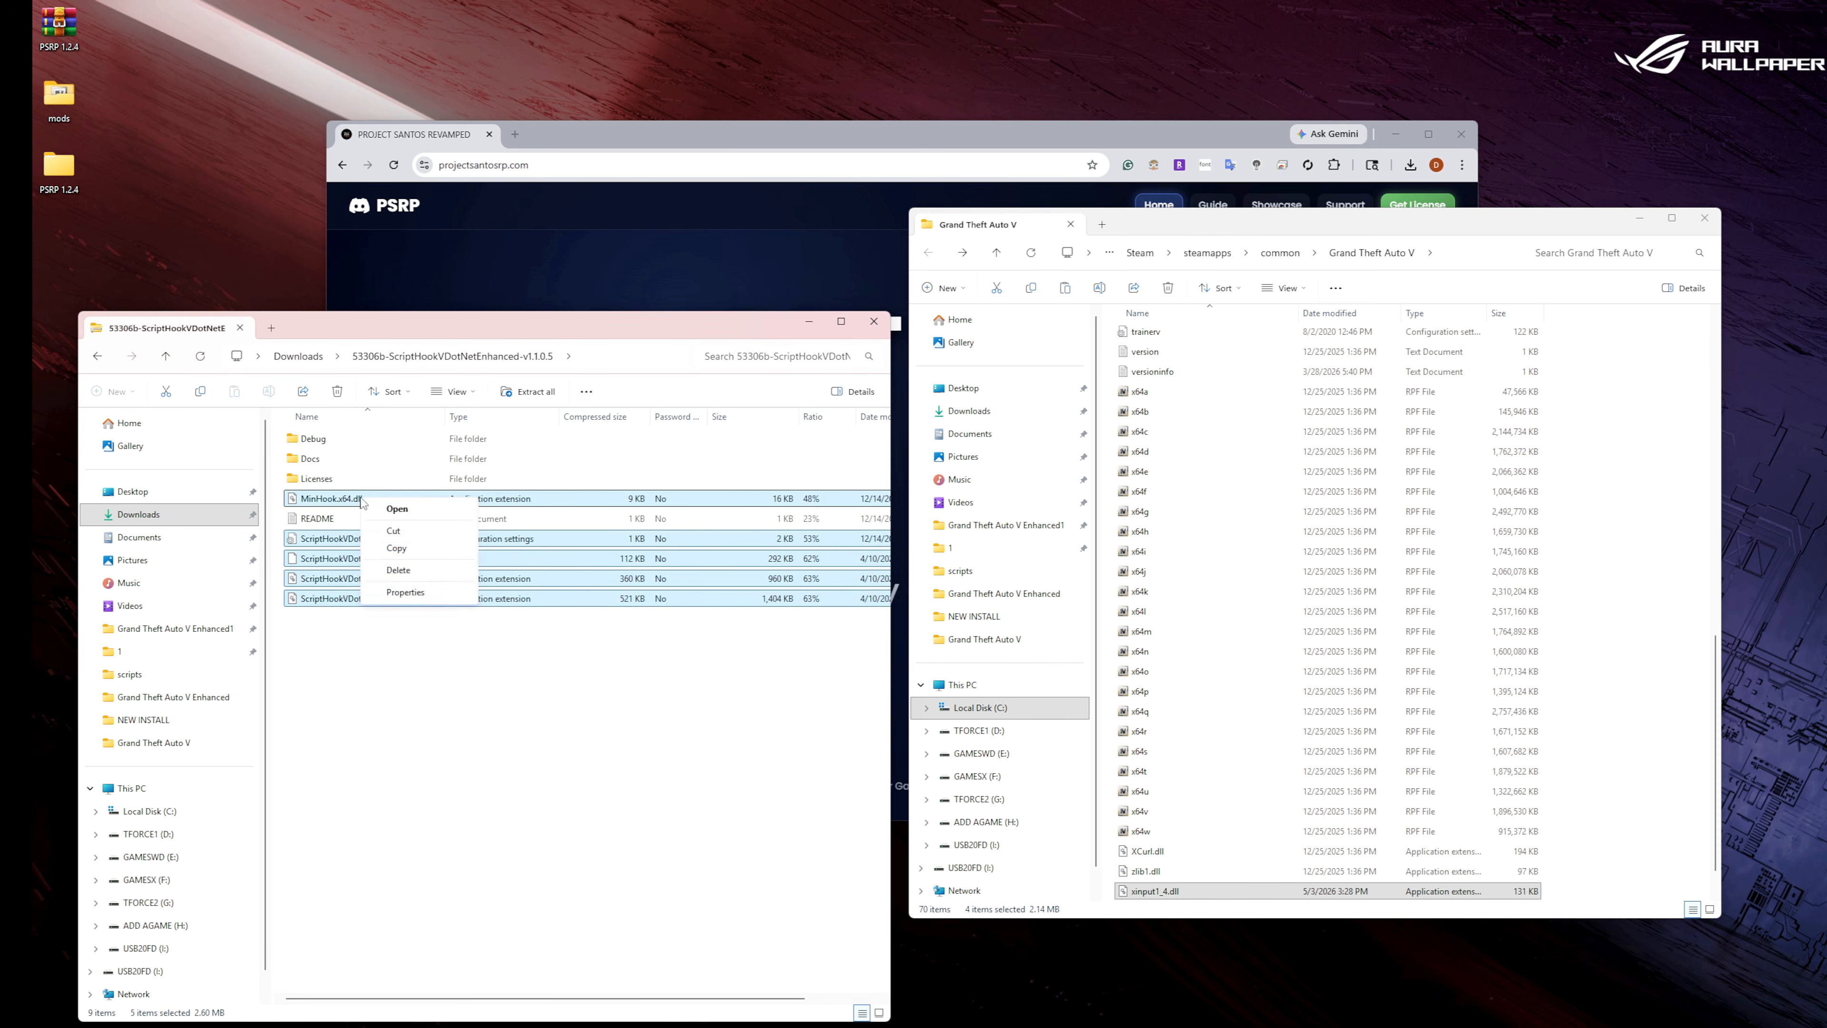
pyautogui.click(411, 548)
pyautogui.rightClick(1628, 698)
pyautogui.click(1632, 704)
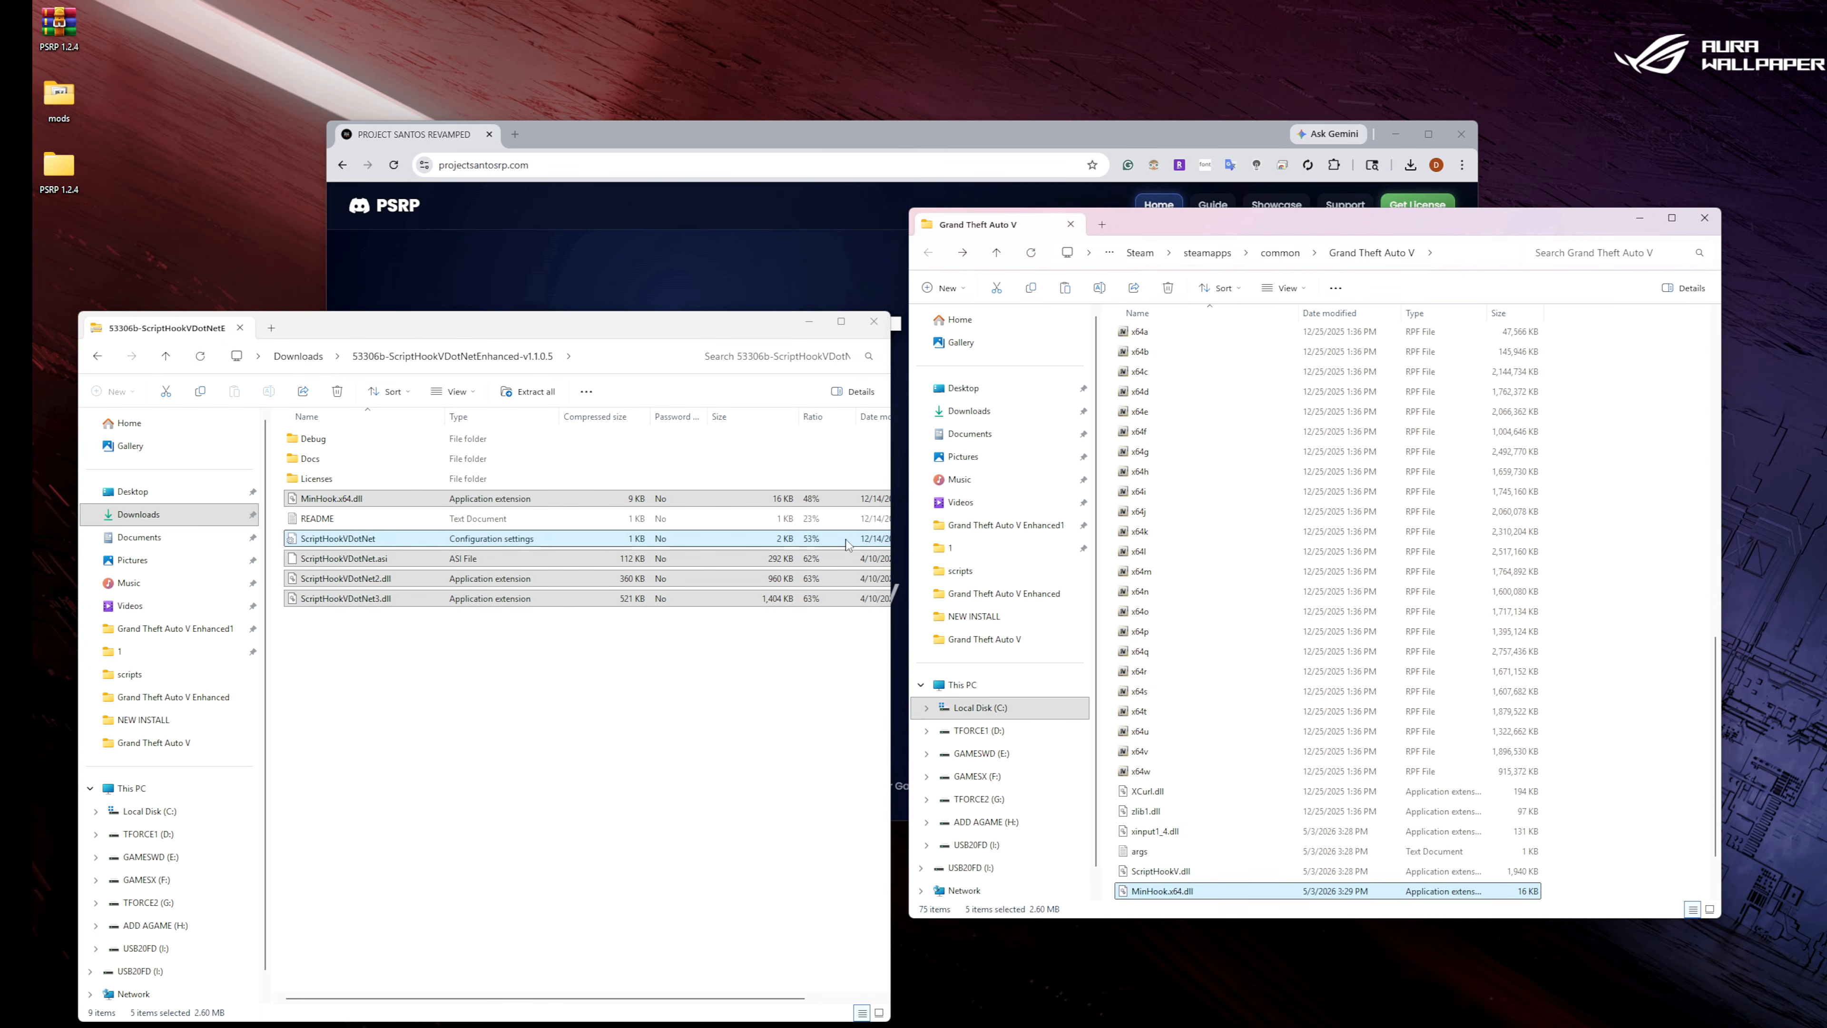
pyautogui.click(1024, 257)
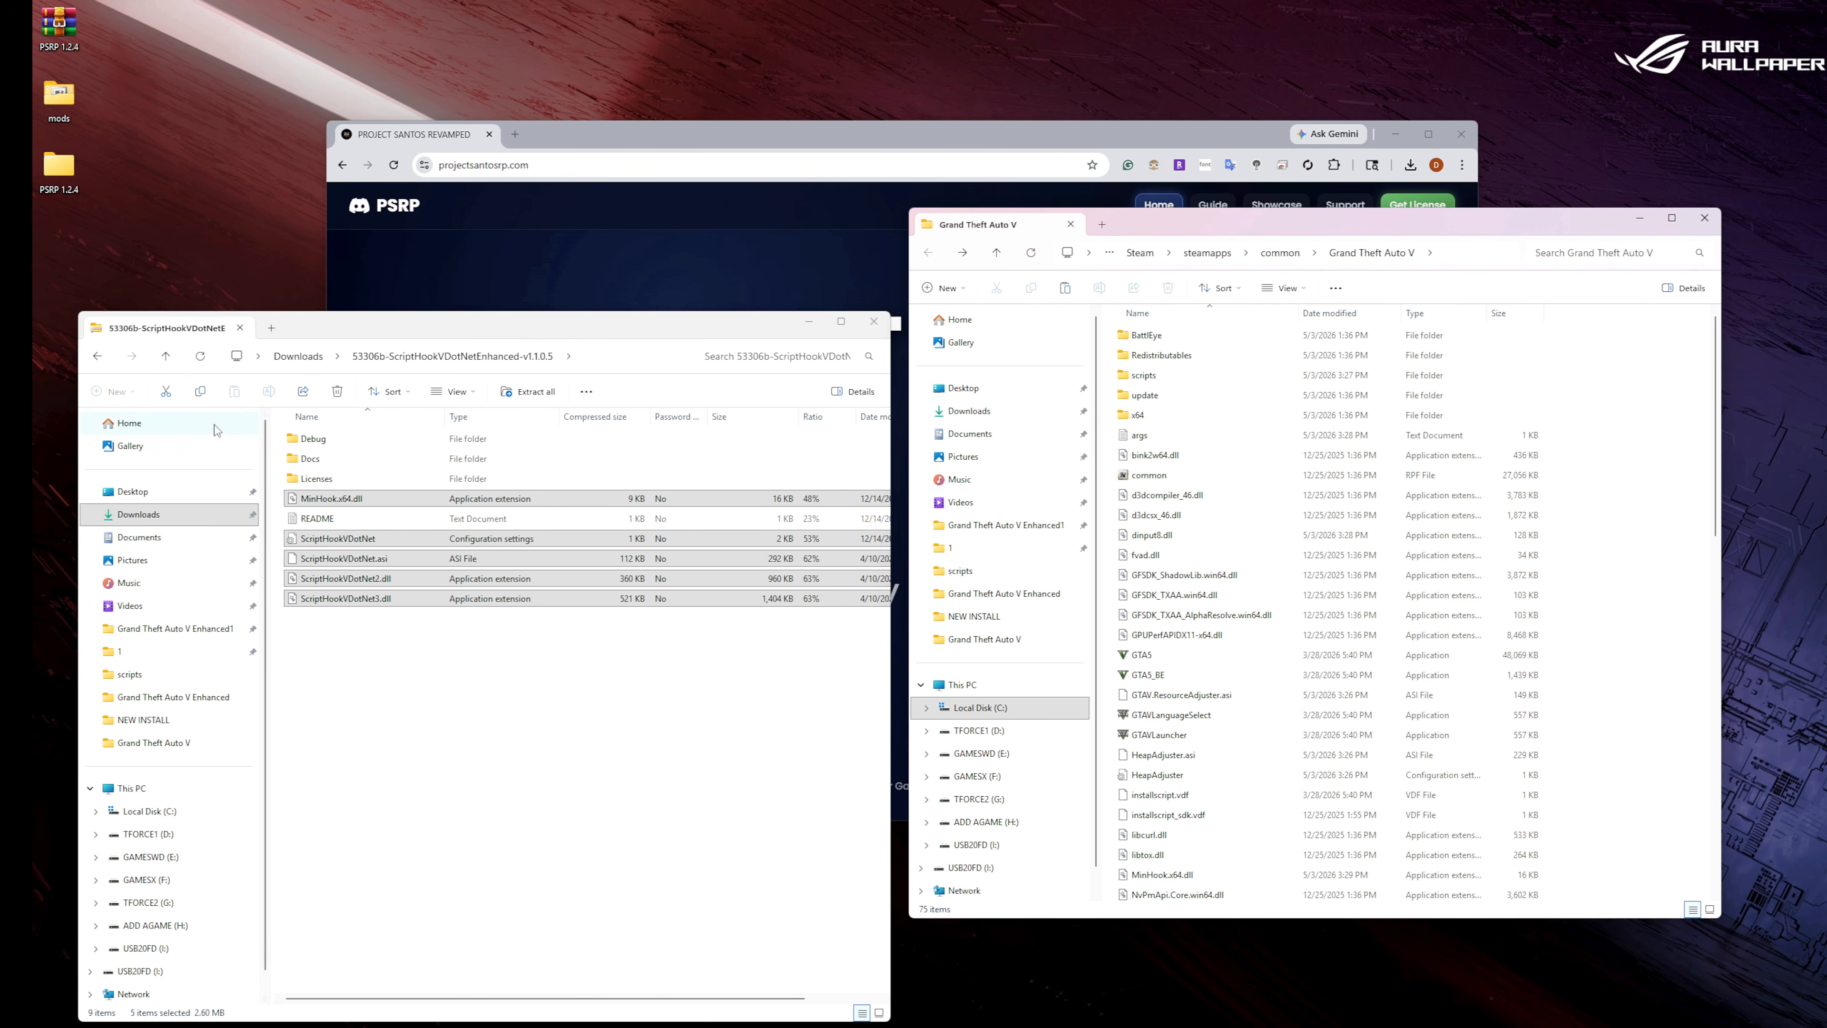
# Close the Downloads window and open Grand Theft Auto V for Windows in OpenIV with edit mode enabled.
pyautogui.click(101, 360)
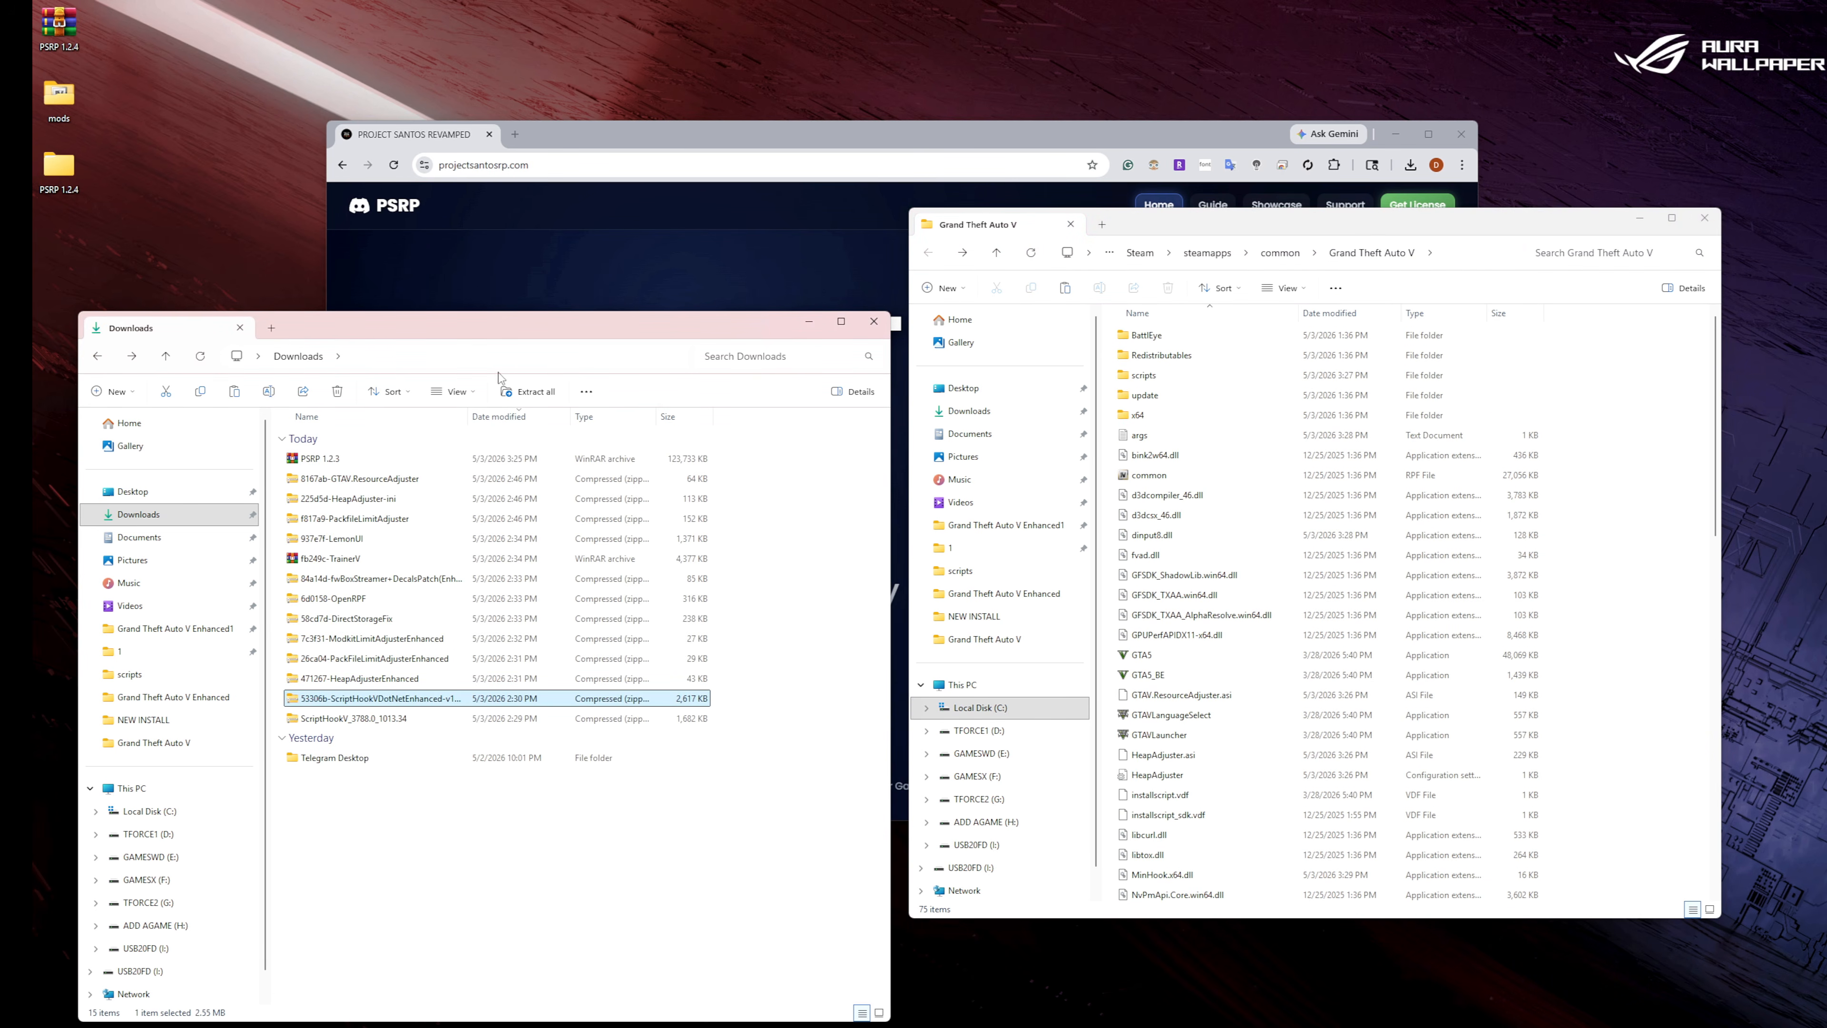
pyautogui.click(875, 324)
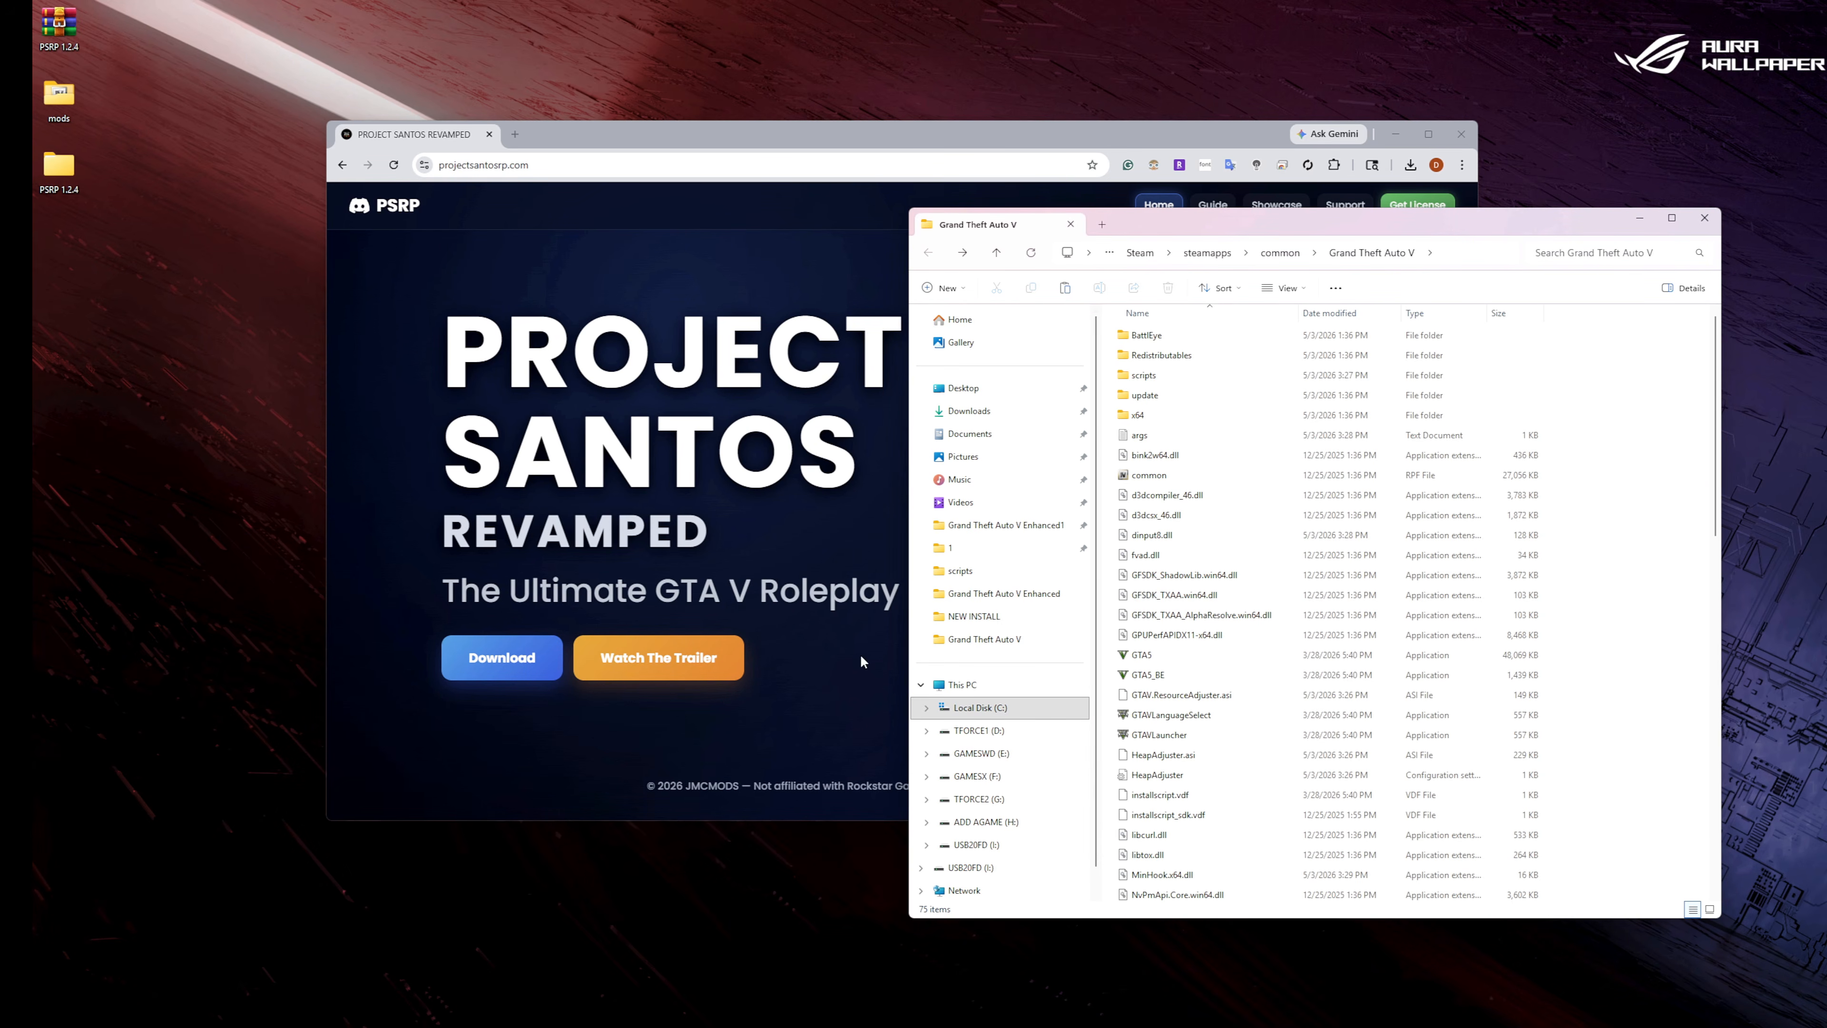
pyautogui.moveTo(1034, 1022)
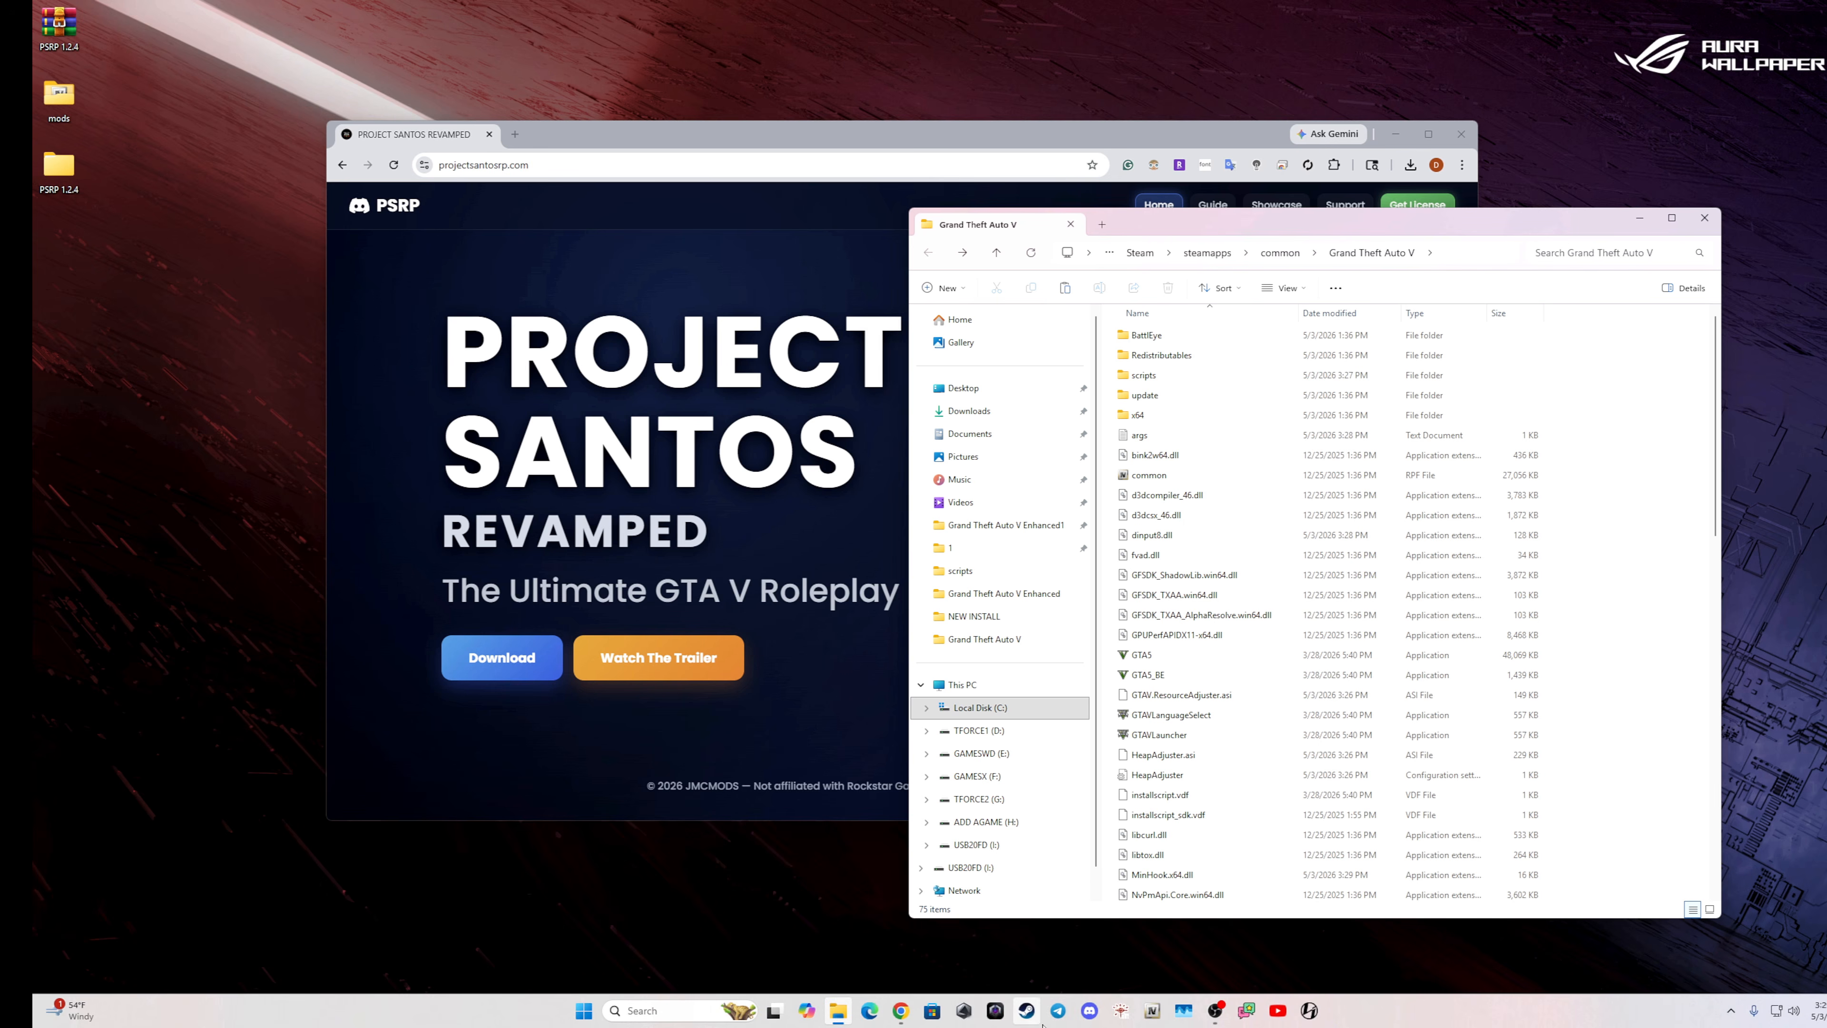
pyautogui.click(1151, 1011)
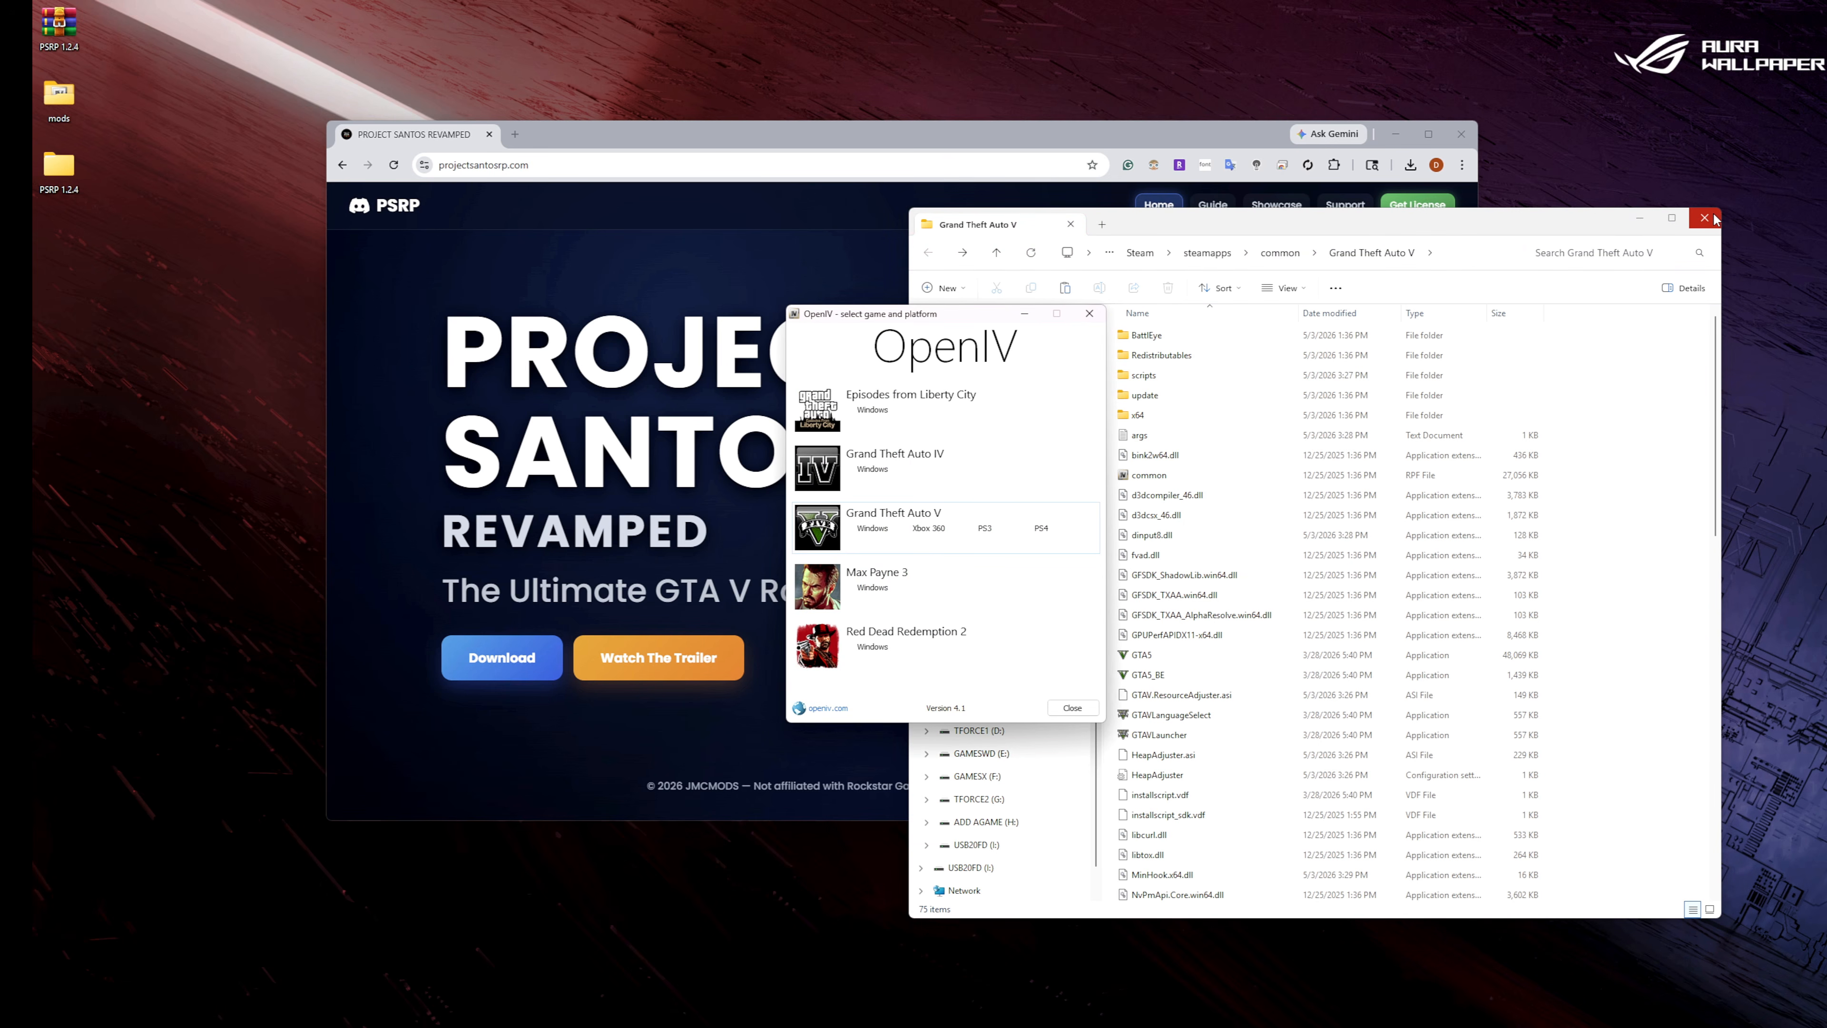
pyautogui.click(872, 528)
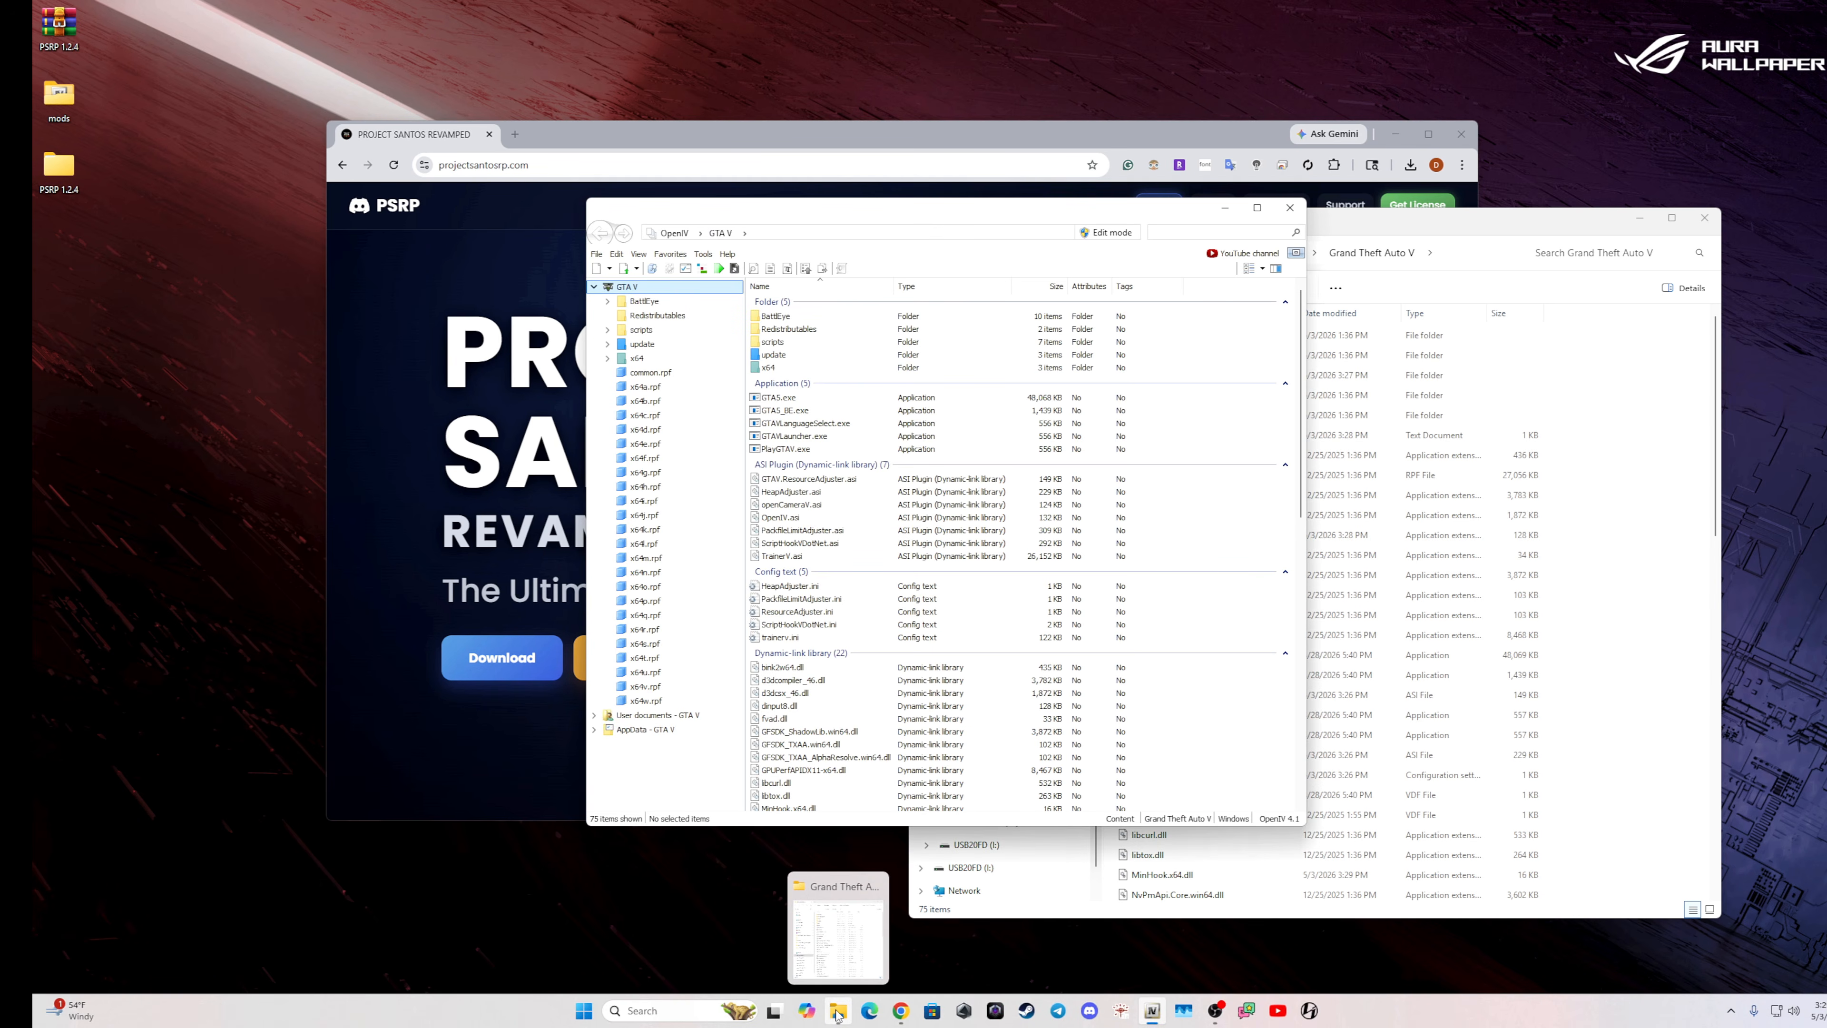
pyautogui.click(1106, 234)
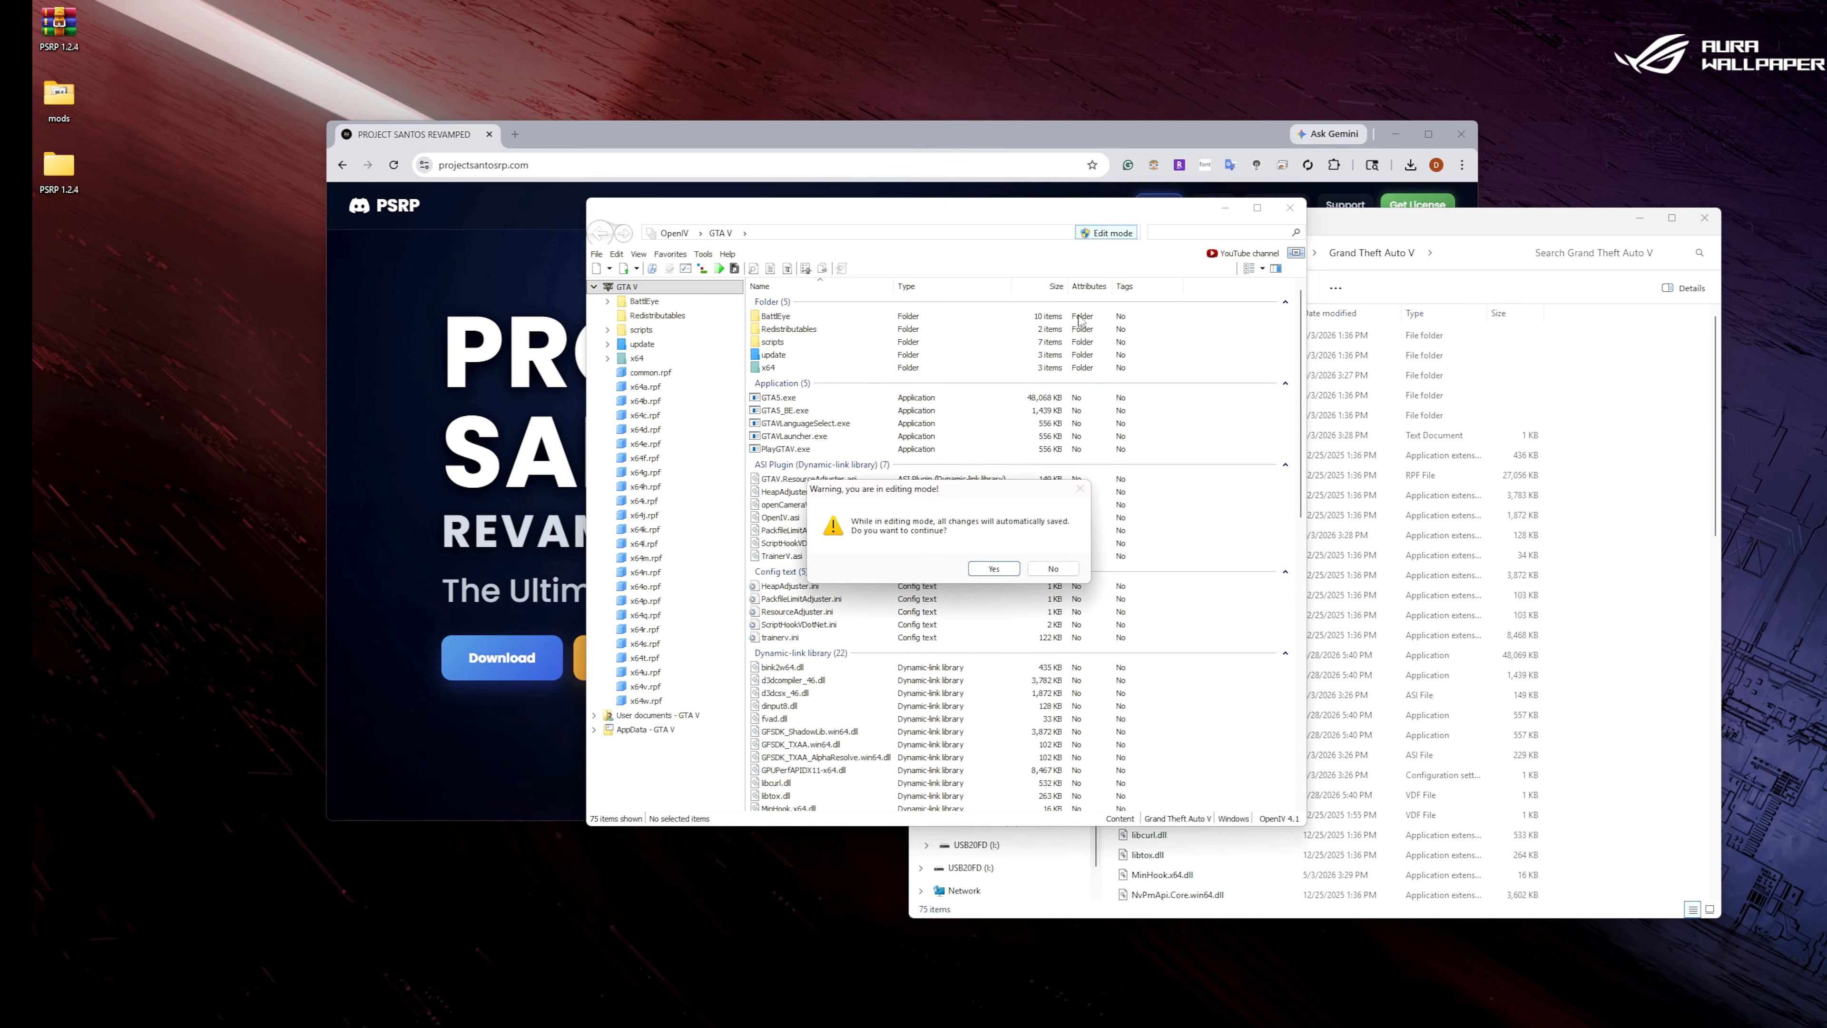
pyautogui.click(982, 560)
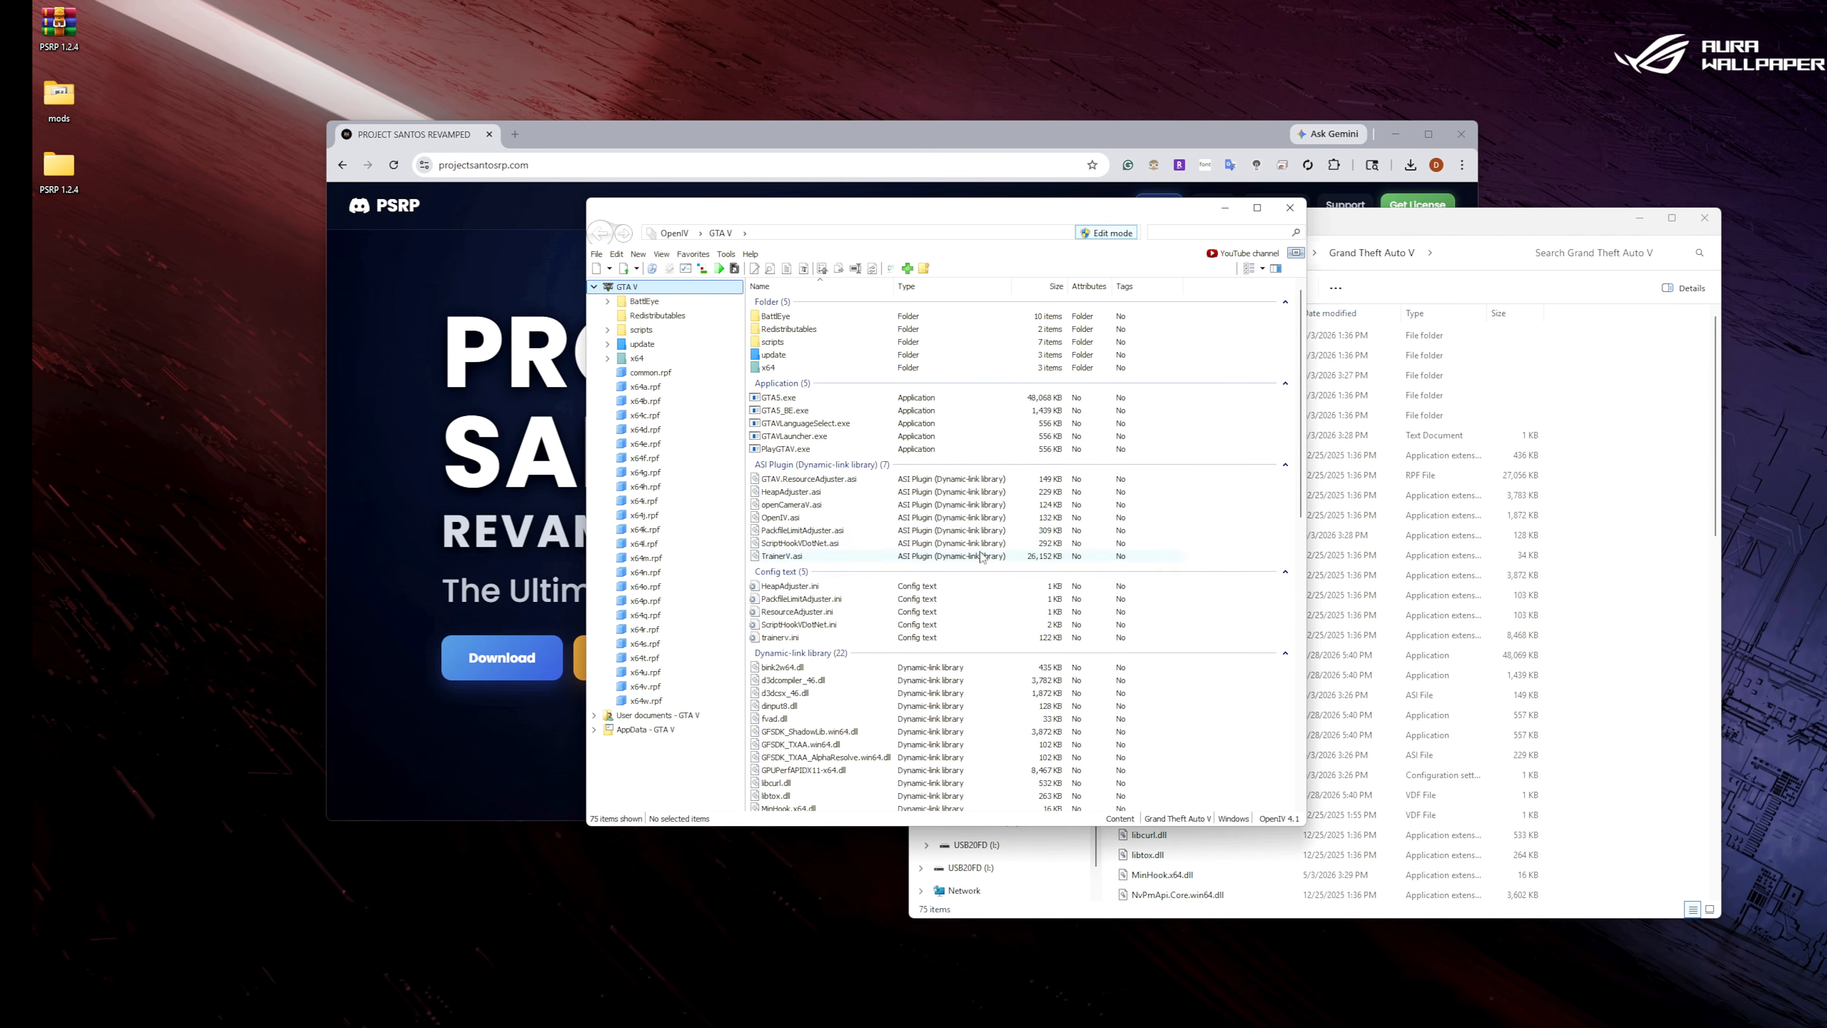
# Open the PSRP OIV package from the desktop folder PSRP 1.2.4 > 1.2.4 > Legacy > NEW INSTALL.
pyautogui.doubleClick(58, 167)
pyautogui.doubleClick(324, 439)
pyautogui.doubleClick(327, 461)
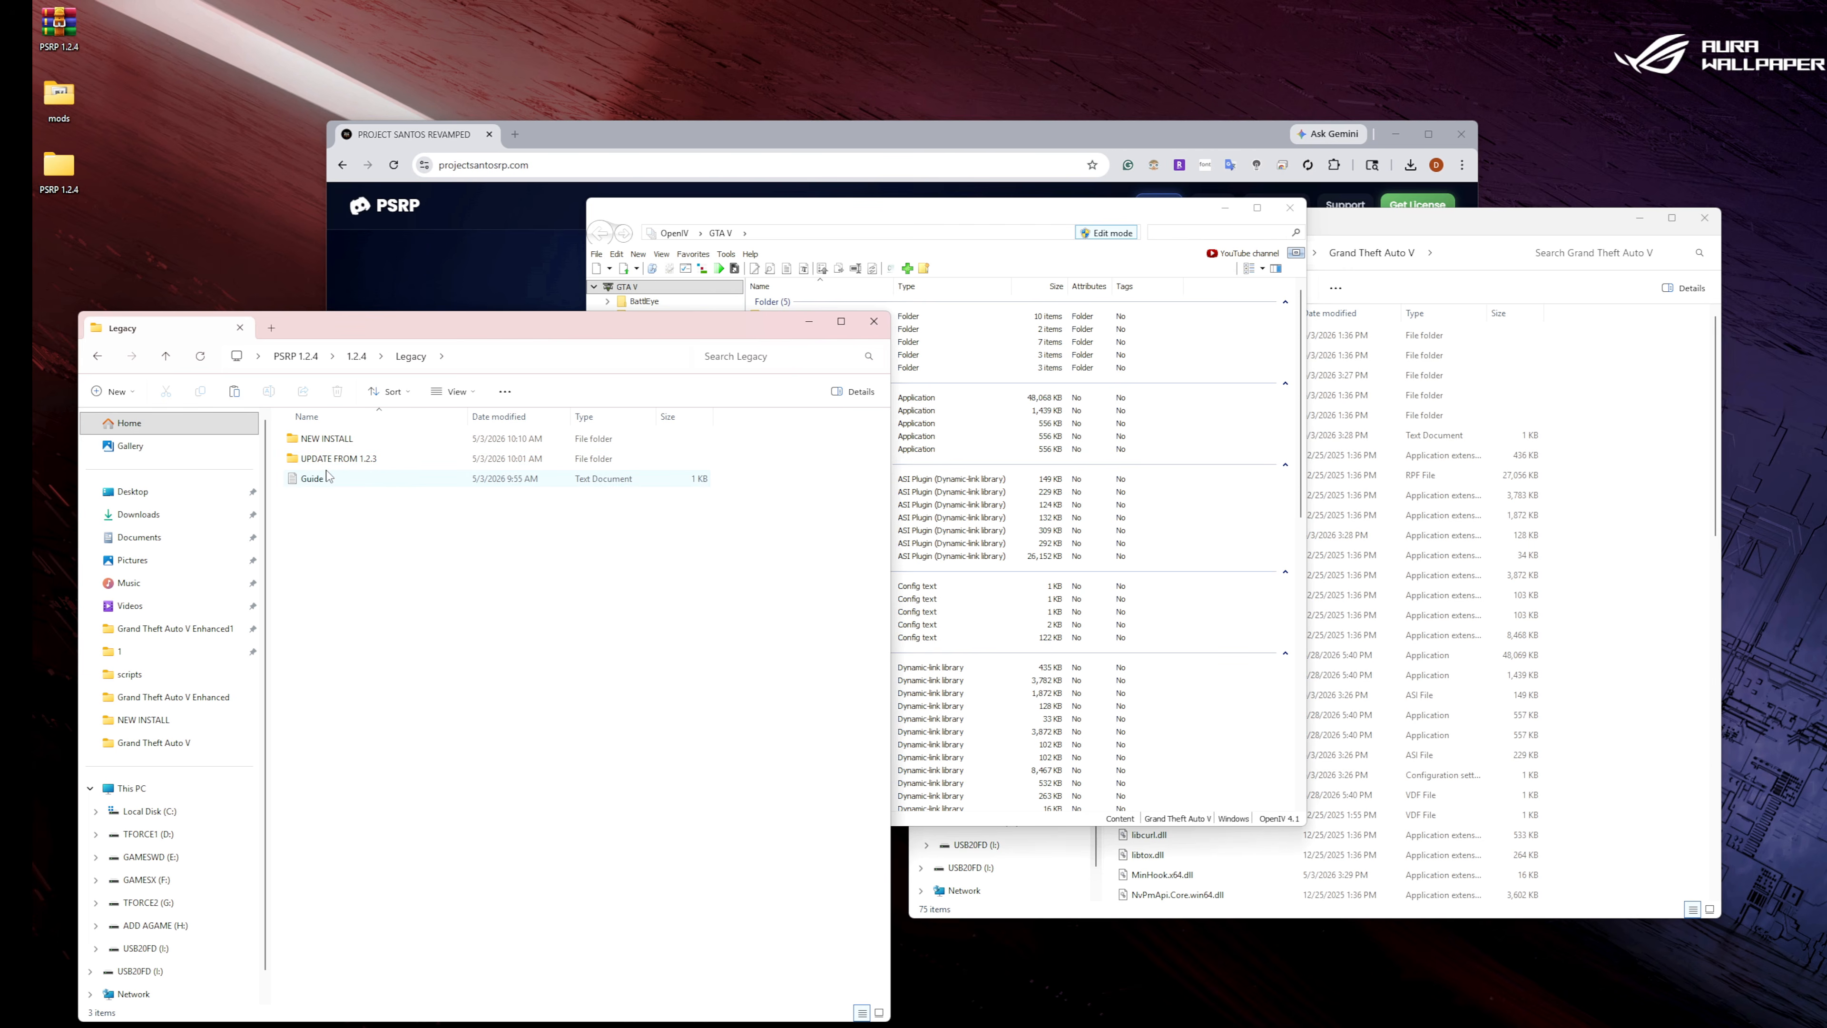
pyautogui.click(337, 445)
pyautogui.doubleClick(337, 445)
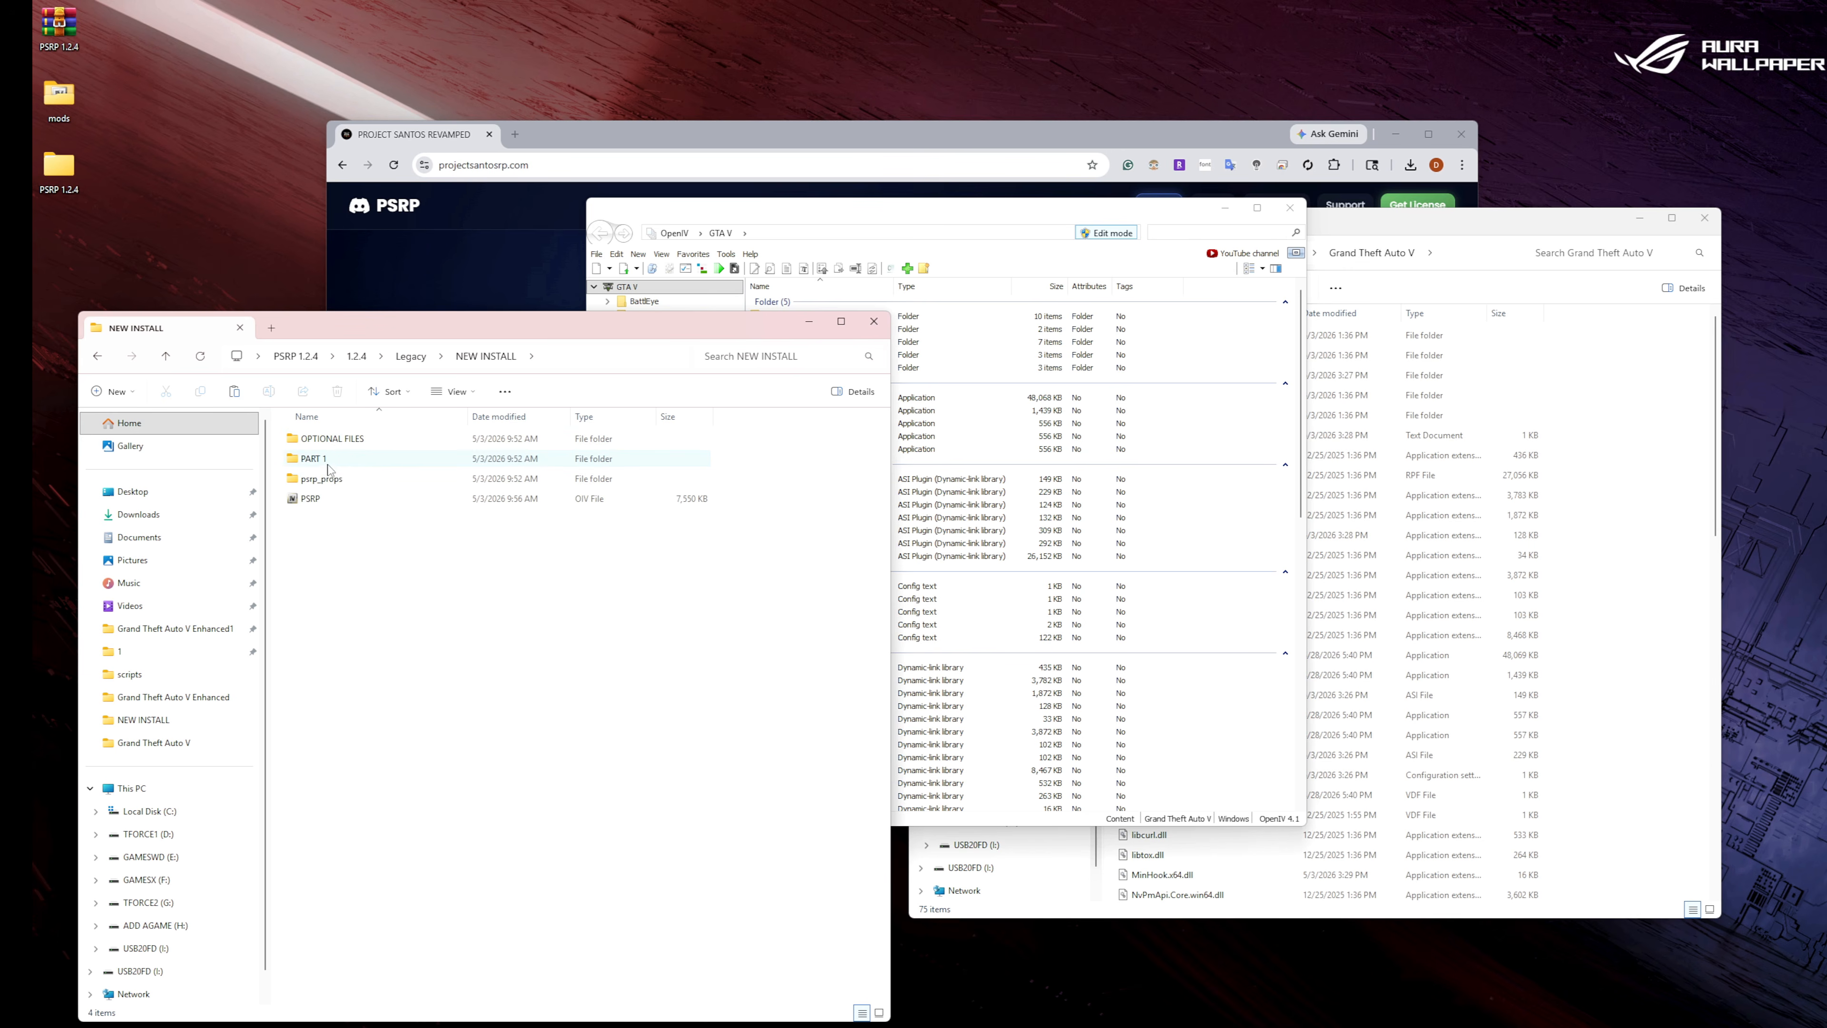
pyautogui.doubleClick(319, 500)
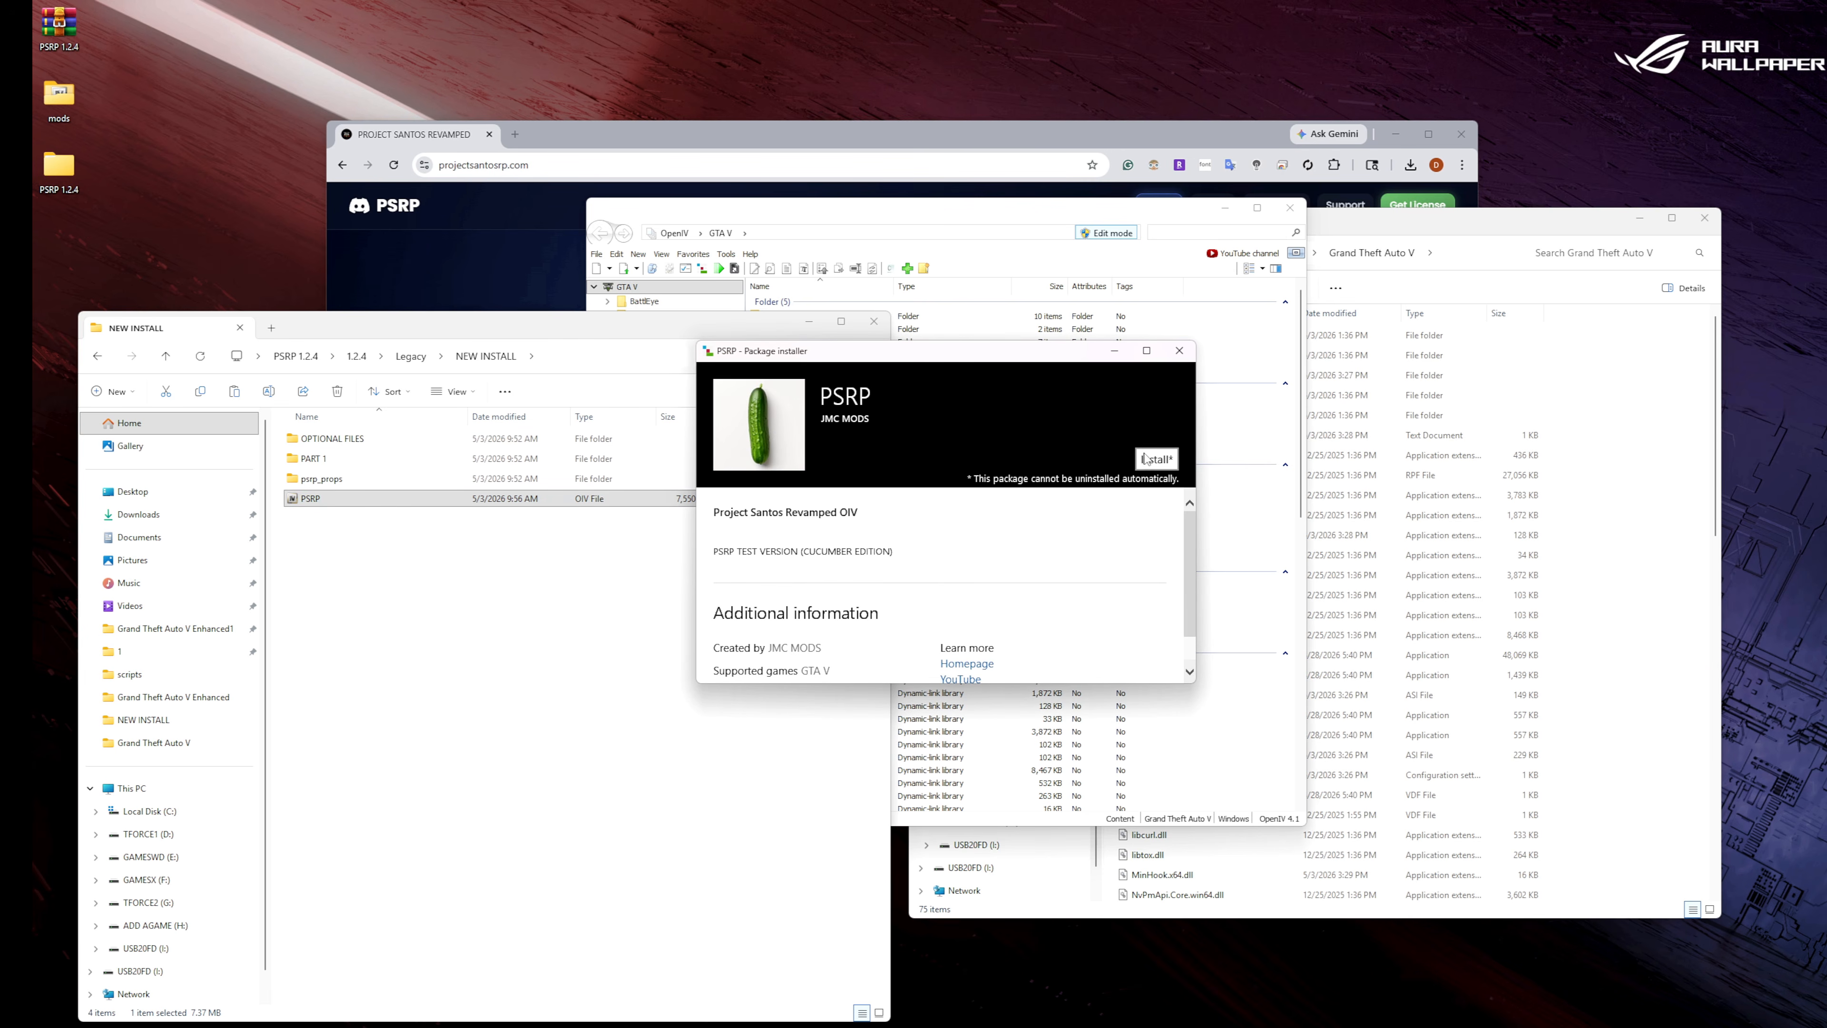
# Install the PSRP package into the mods folder, then close the package installer and OpenIV.
pyautogui.click(1151, 459)
pyautogui.click(929, 568)
pyautogui.click(929, 570)
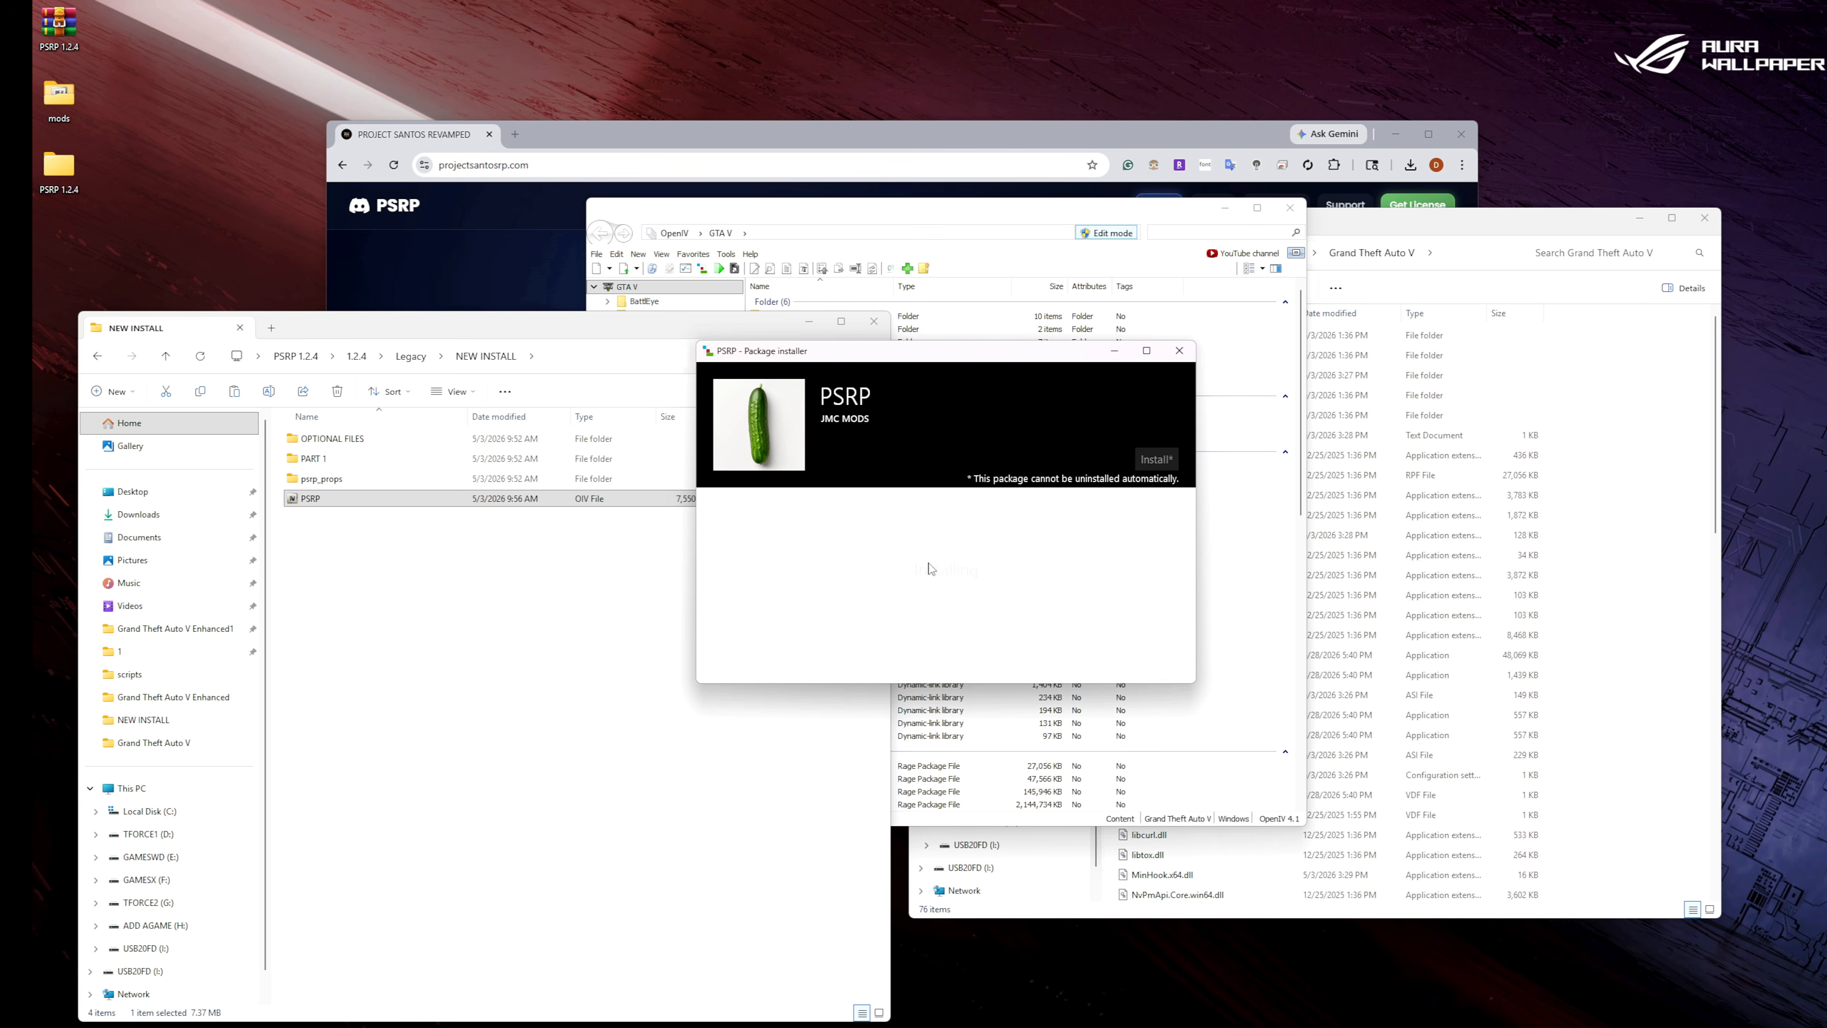
pyautogui.click(1148, 655)
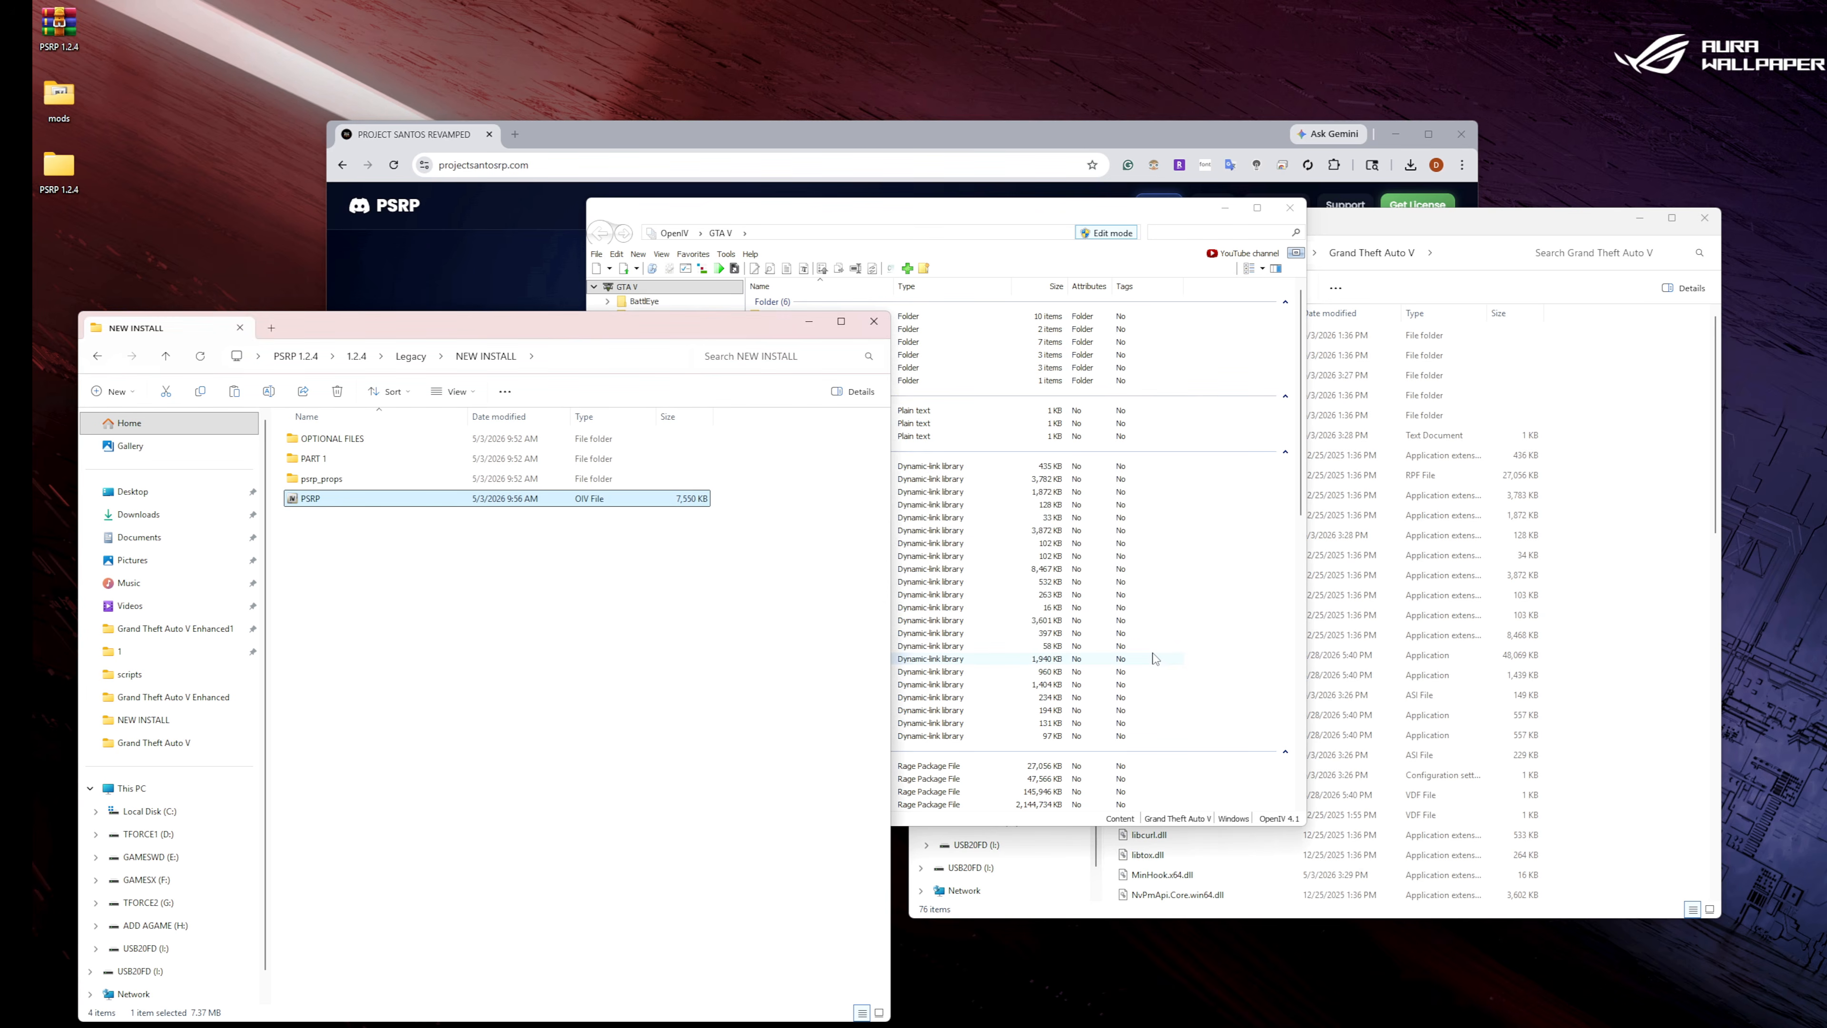
pyautogui.click(1291, 207)
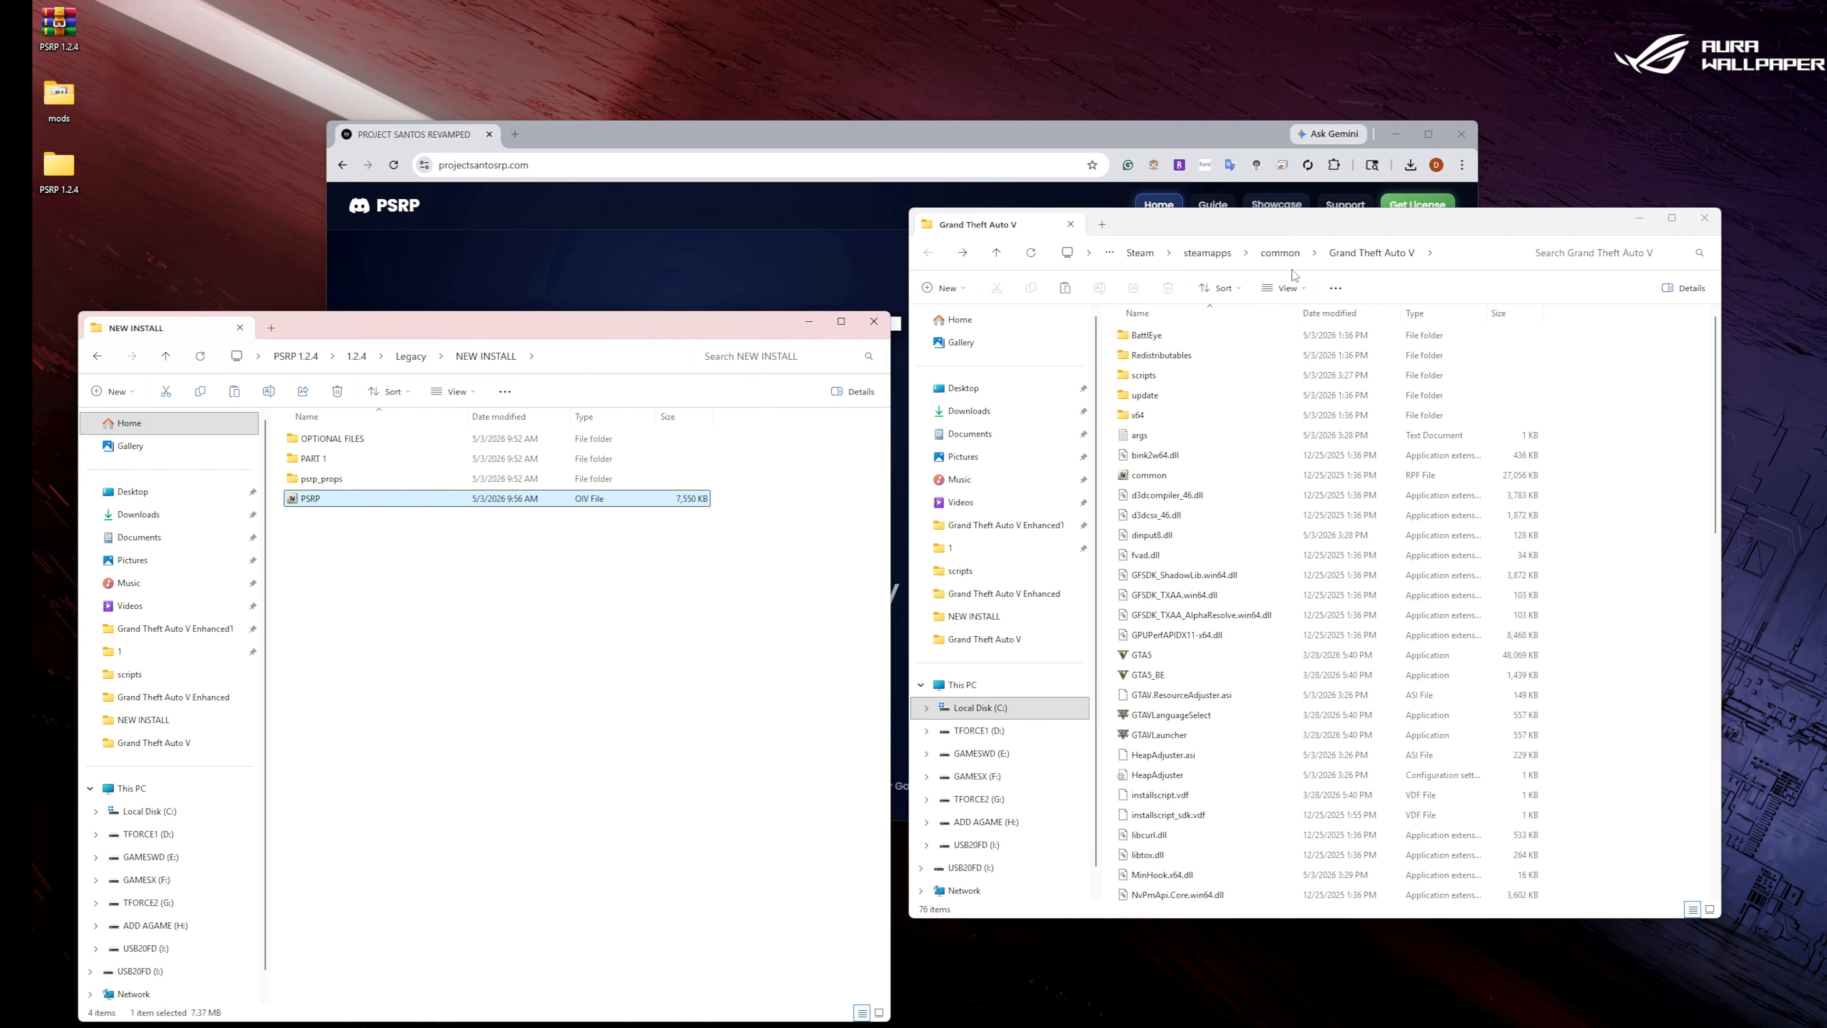
# Compare the contents of mods > update with the game's own update folder and its x64 subfolder, returning to the Grand Theft Auto V folder.
pyautogui.click(1034, 253)
pyautogui.doubleClick(1160, 357)
pyautogui.doubleClick(1154, 336)
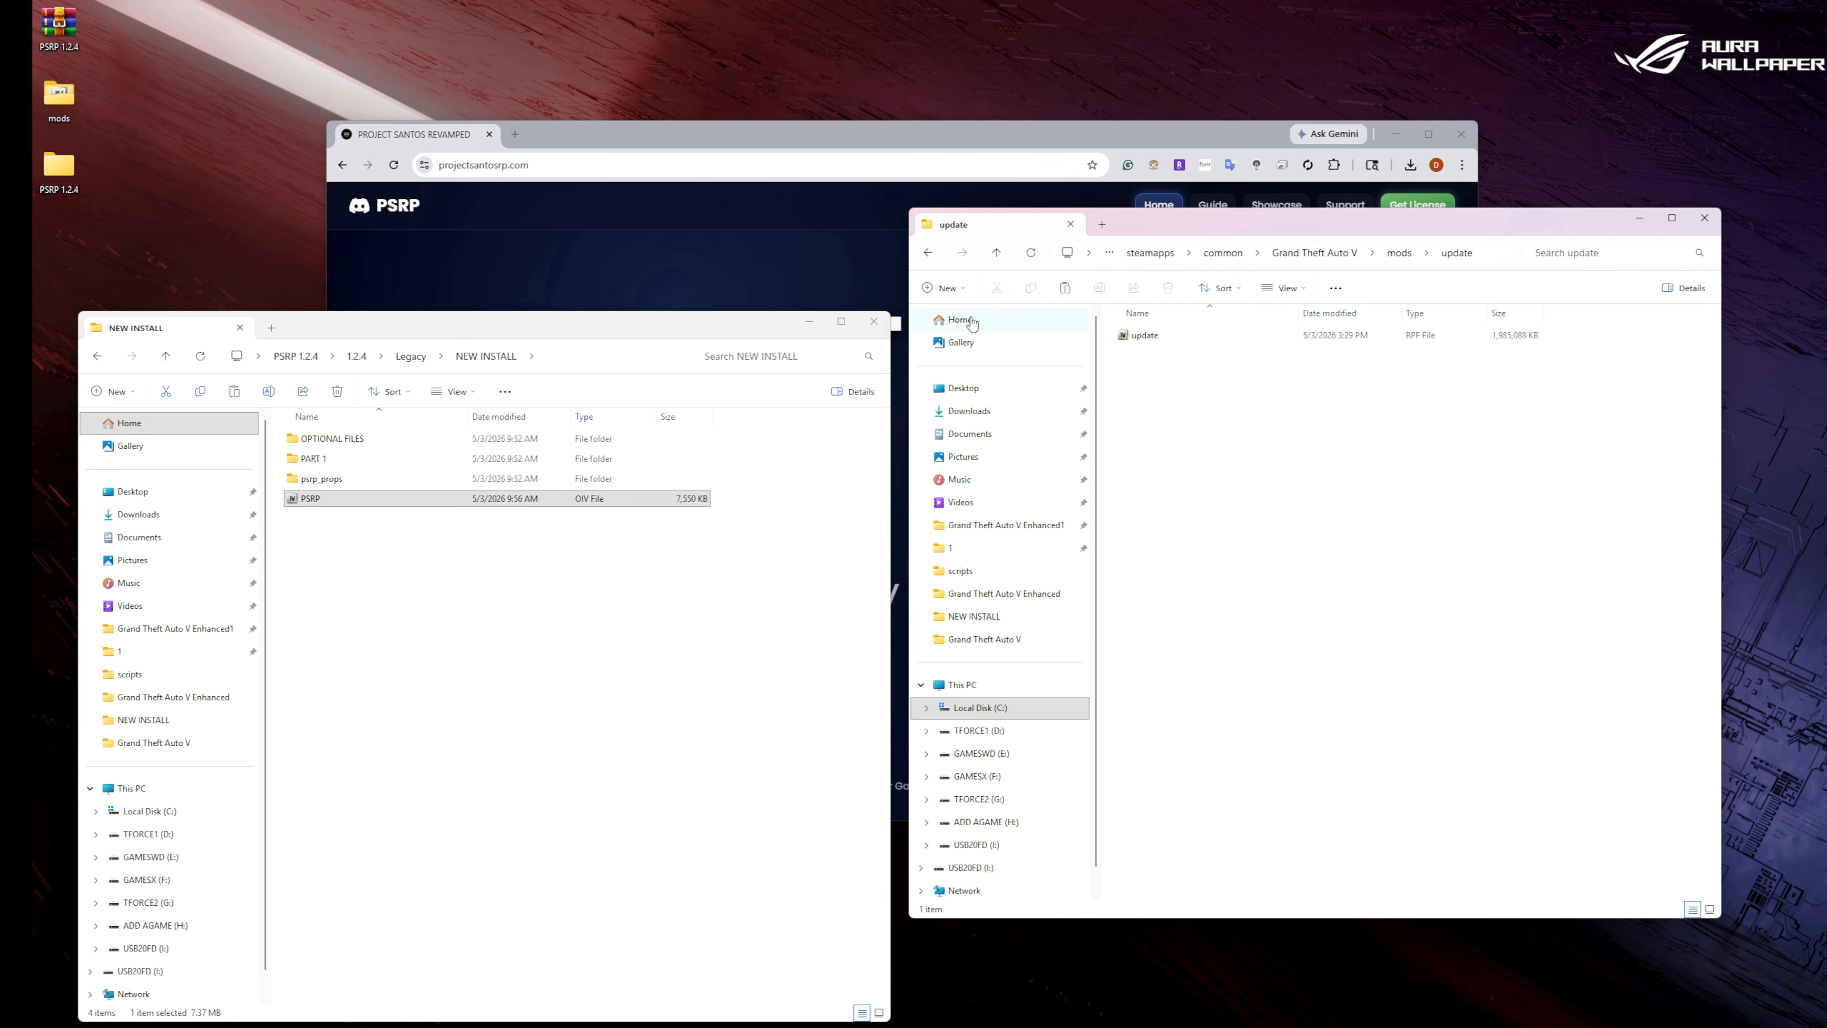
pyautogui.click(928, 254)
pyautogui.click(928, 254)
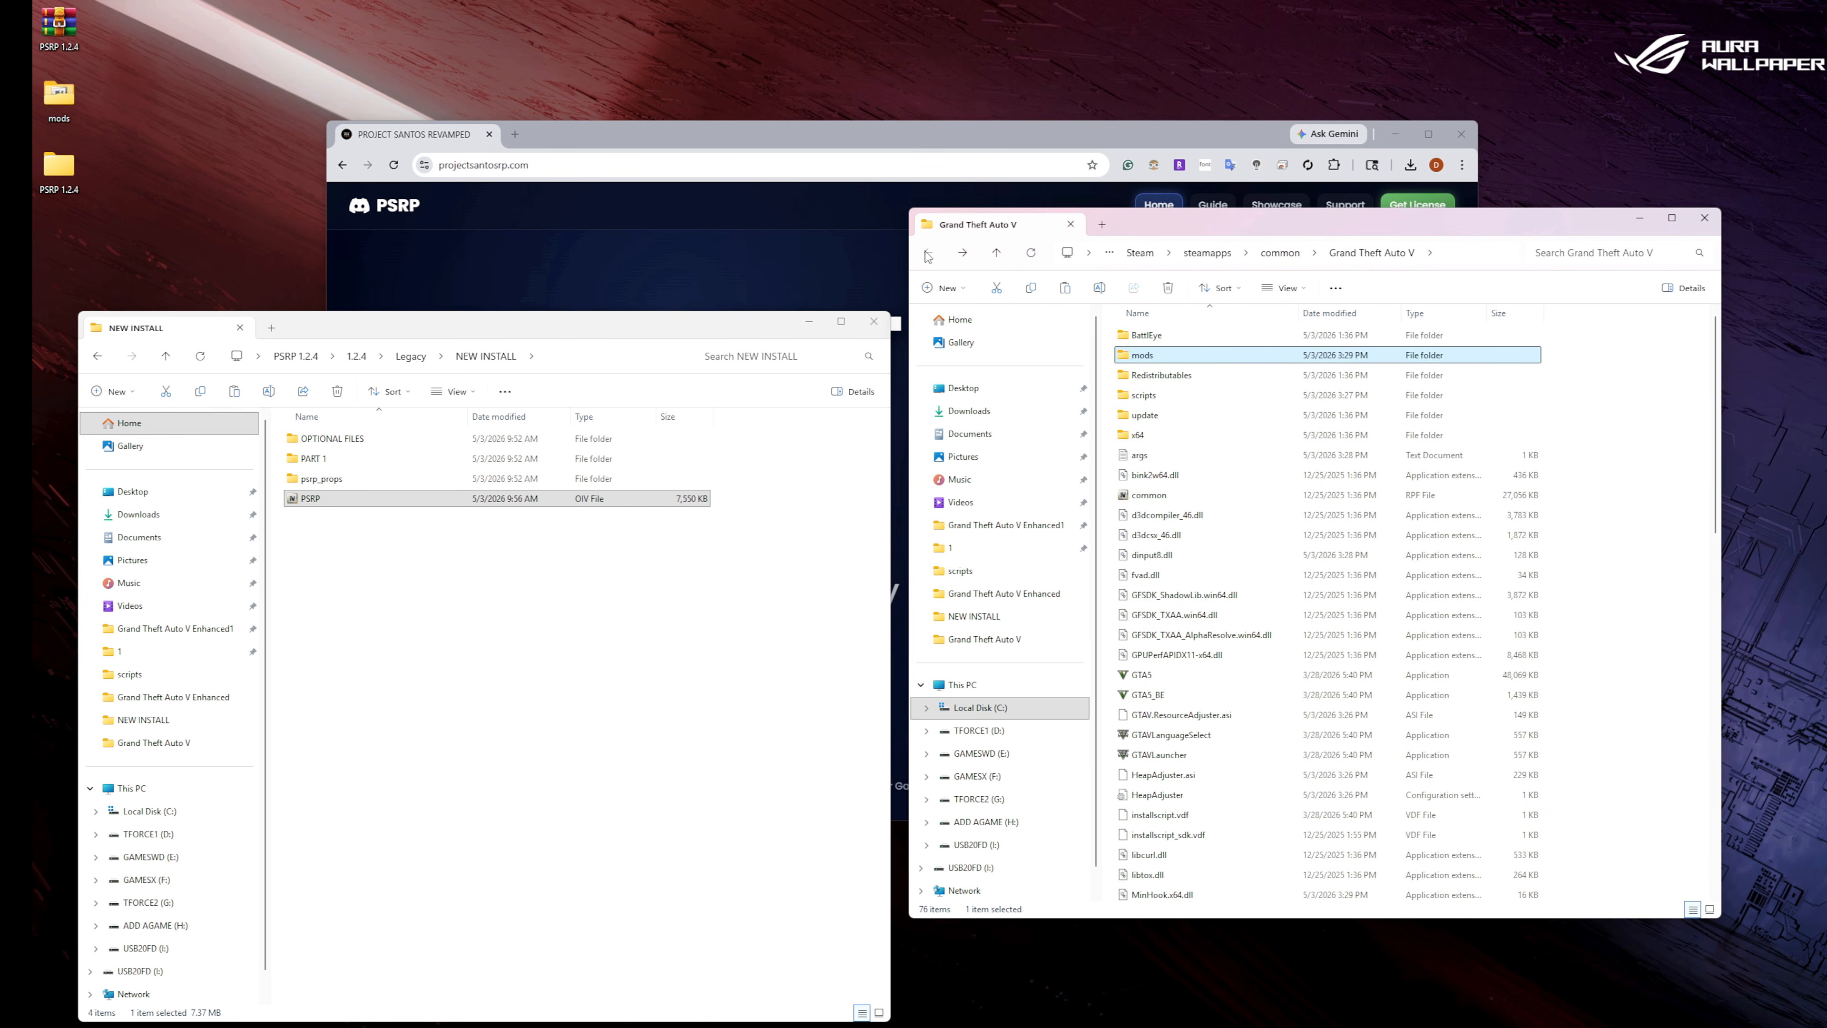
pyautogui.doubleClick(1153, 416)
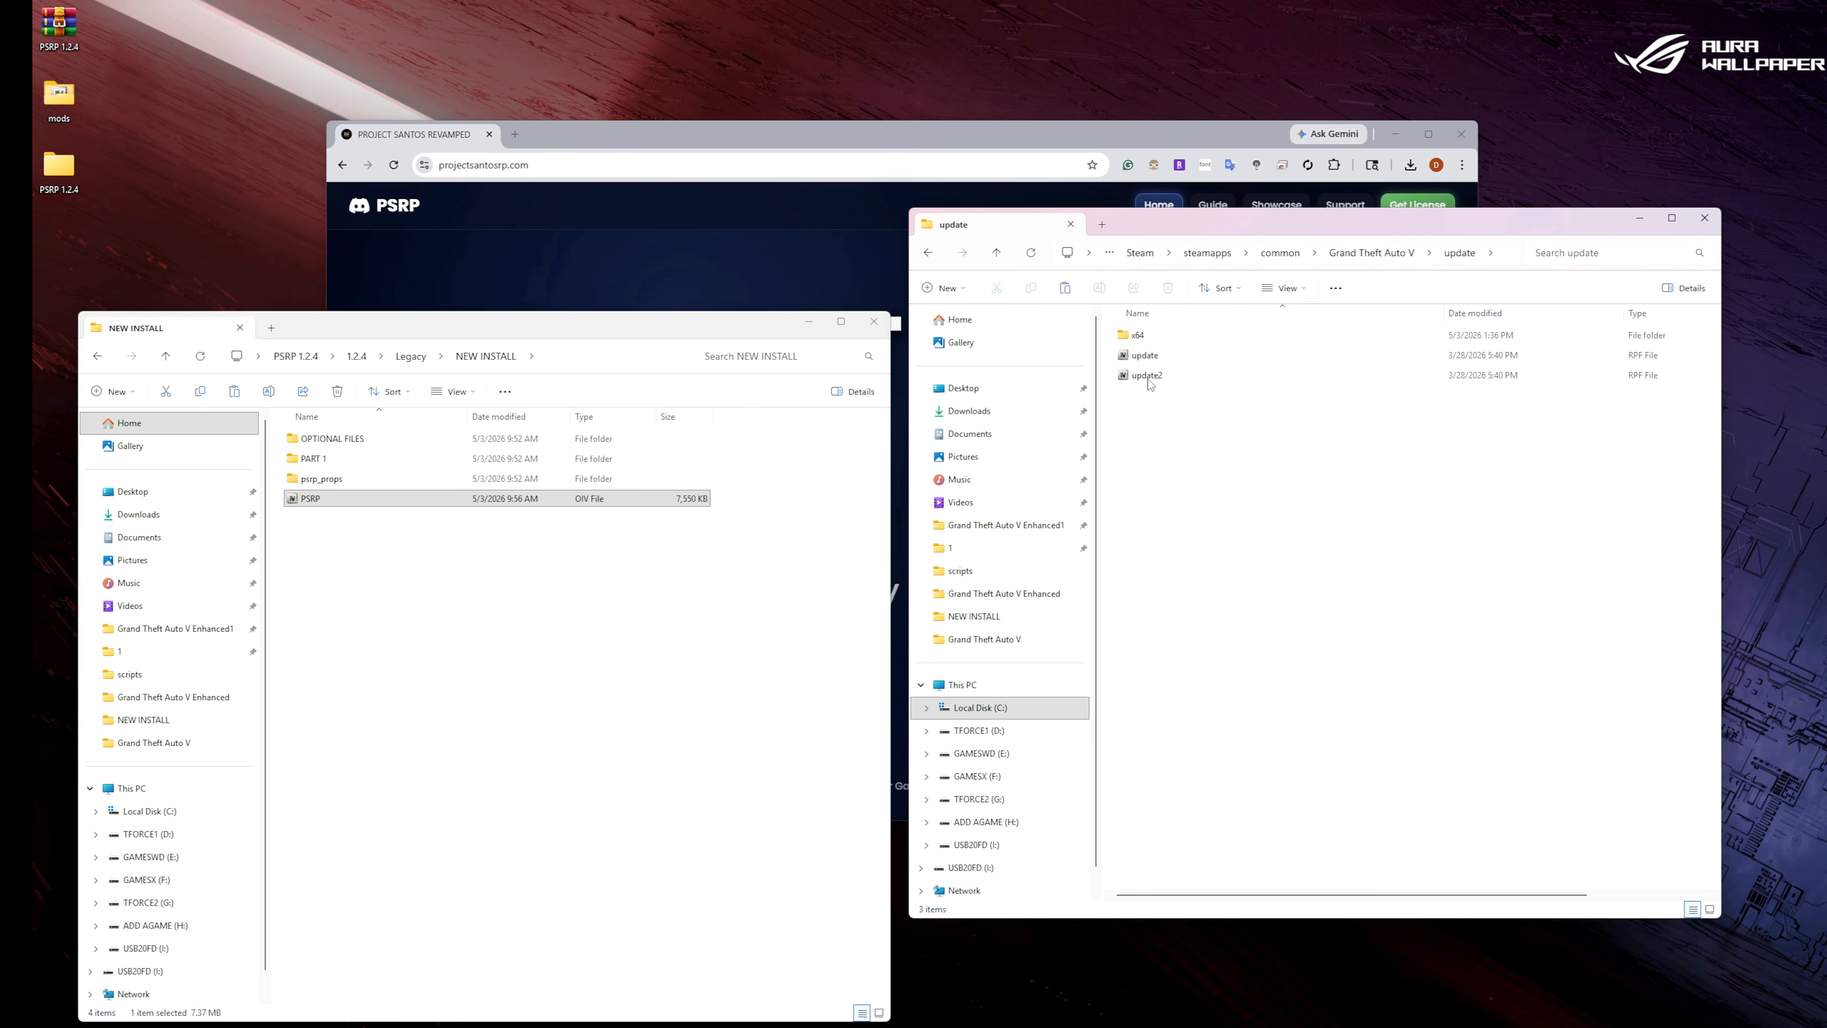
pyautogui.doubleClick(1138, 336)
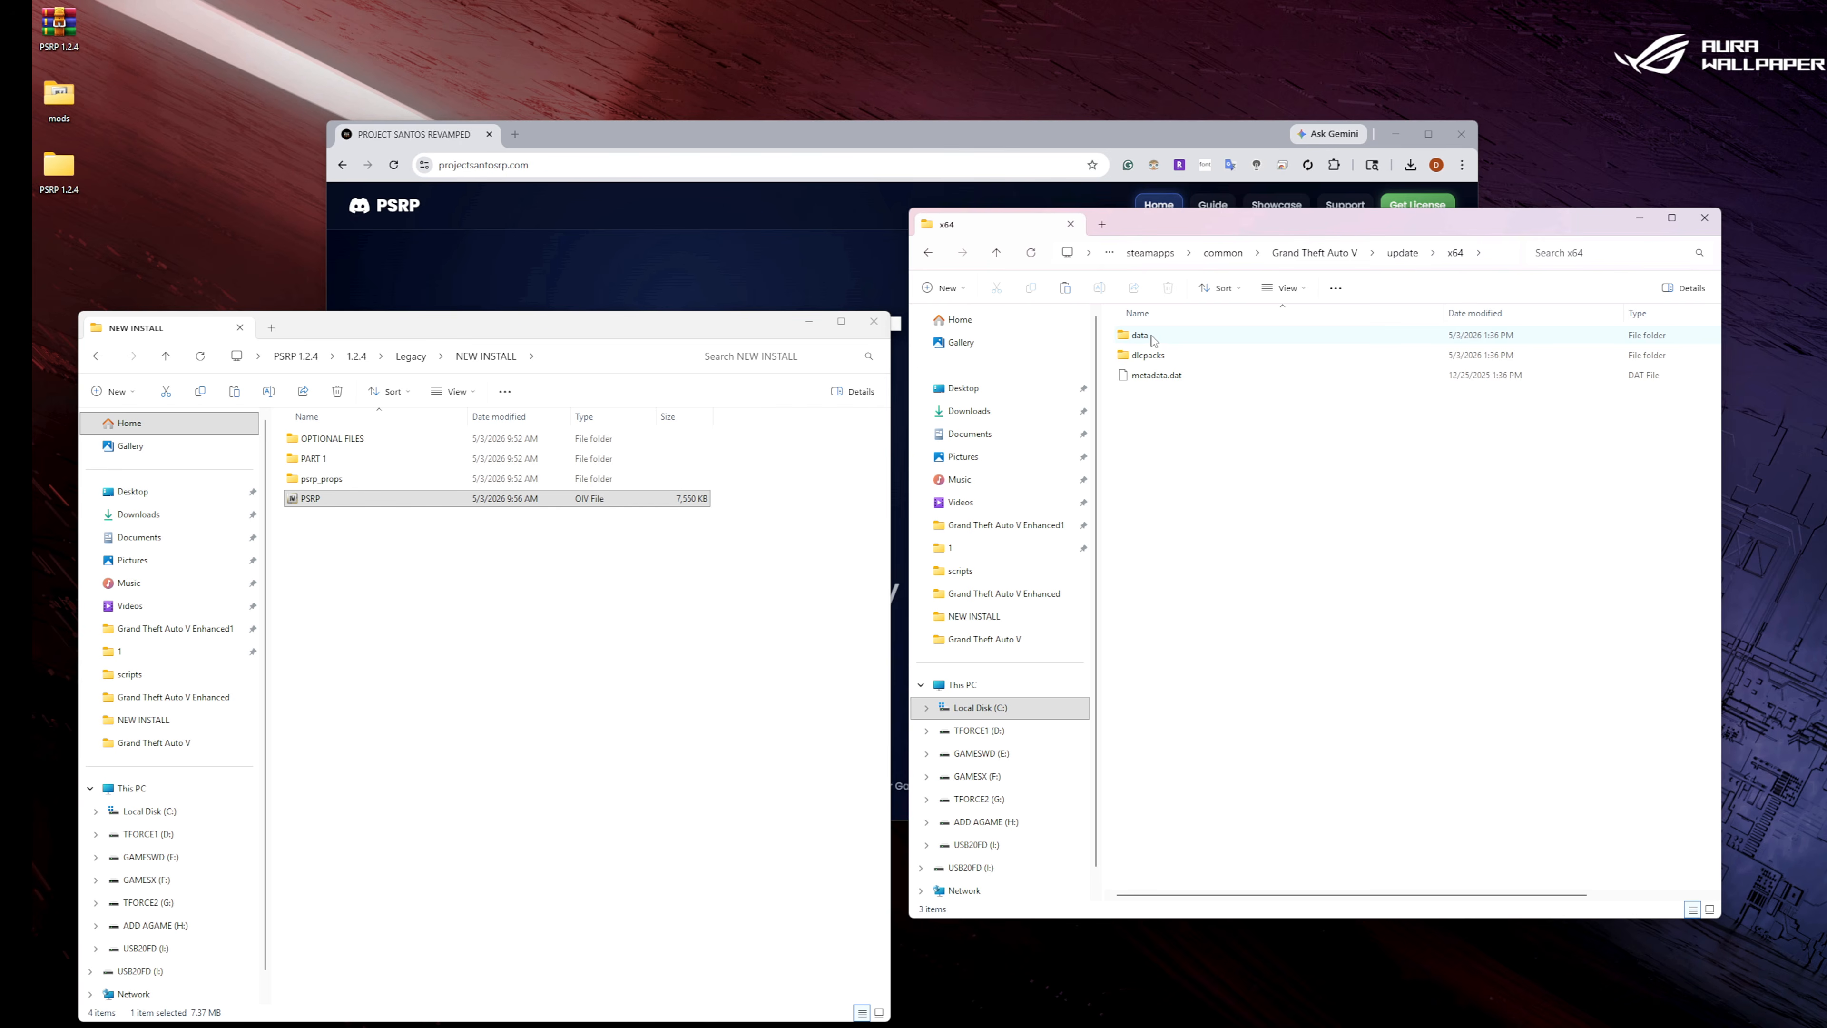
pyautogui.click(929, 253)
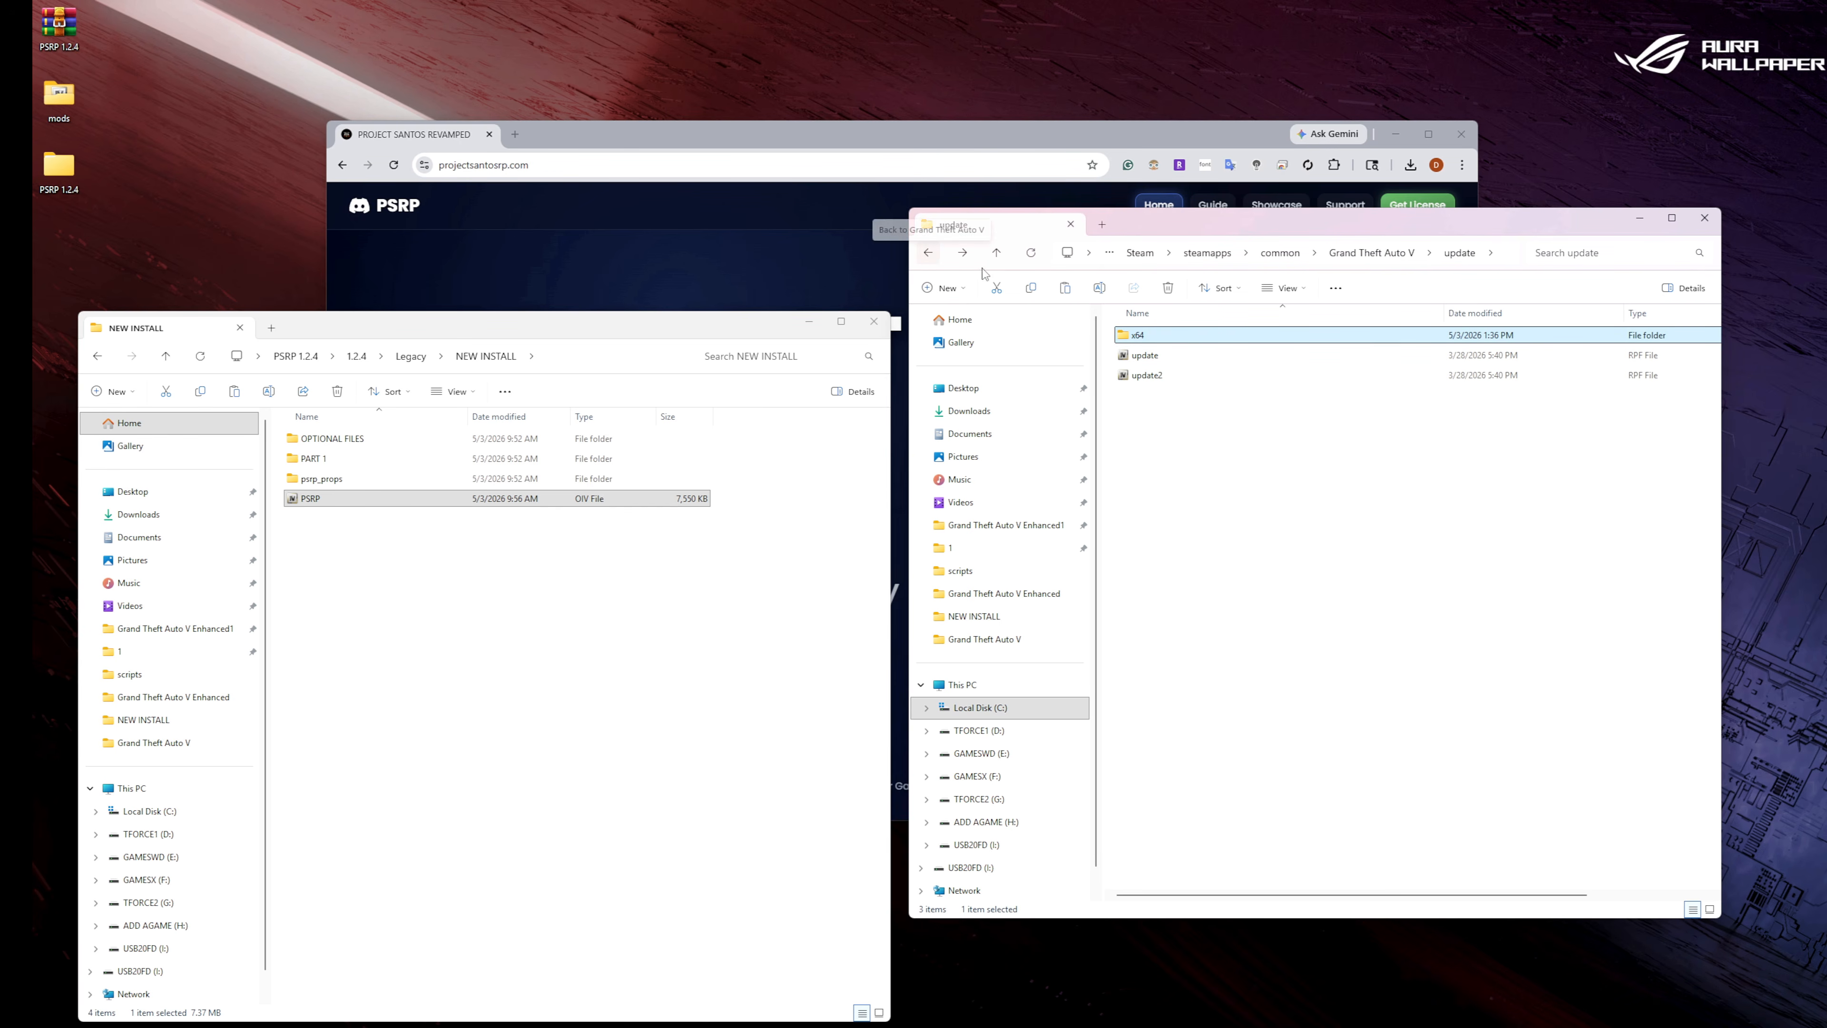
pyautogui.click(932, 254)
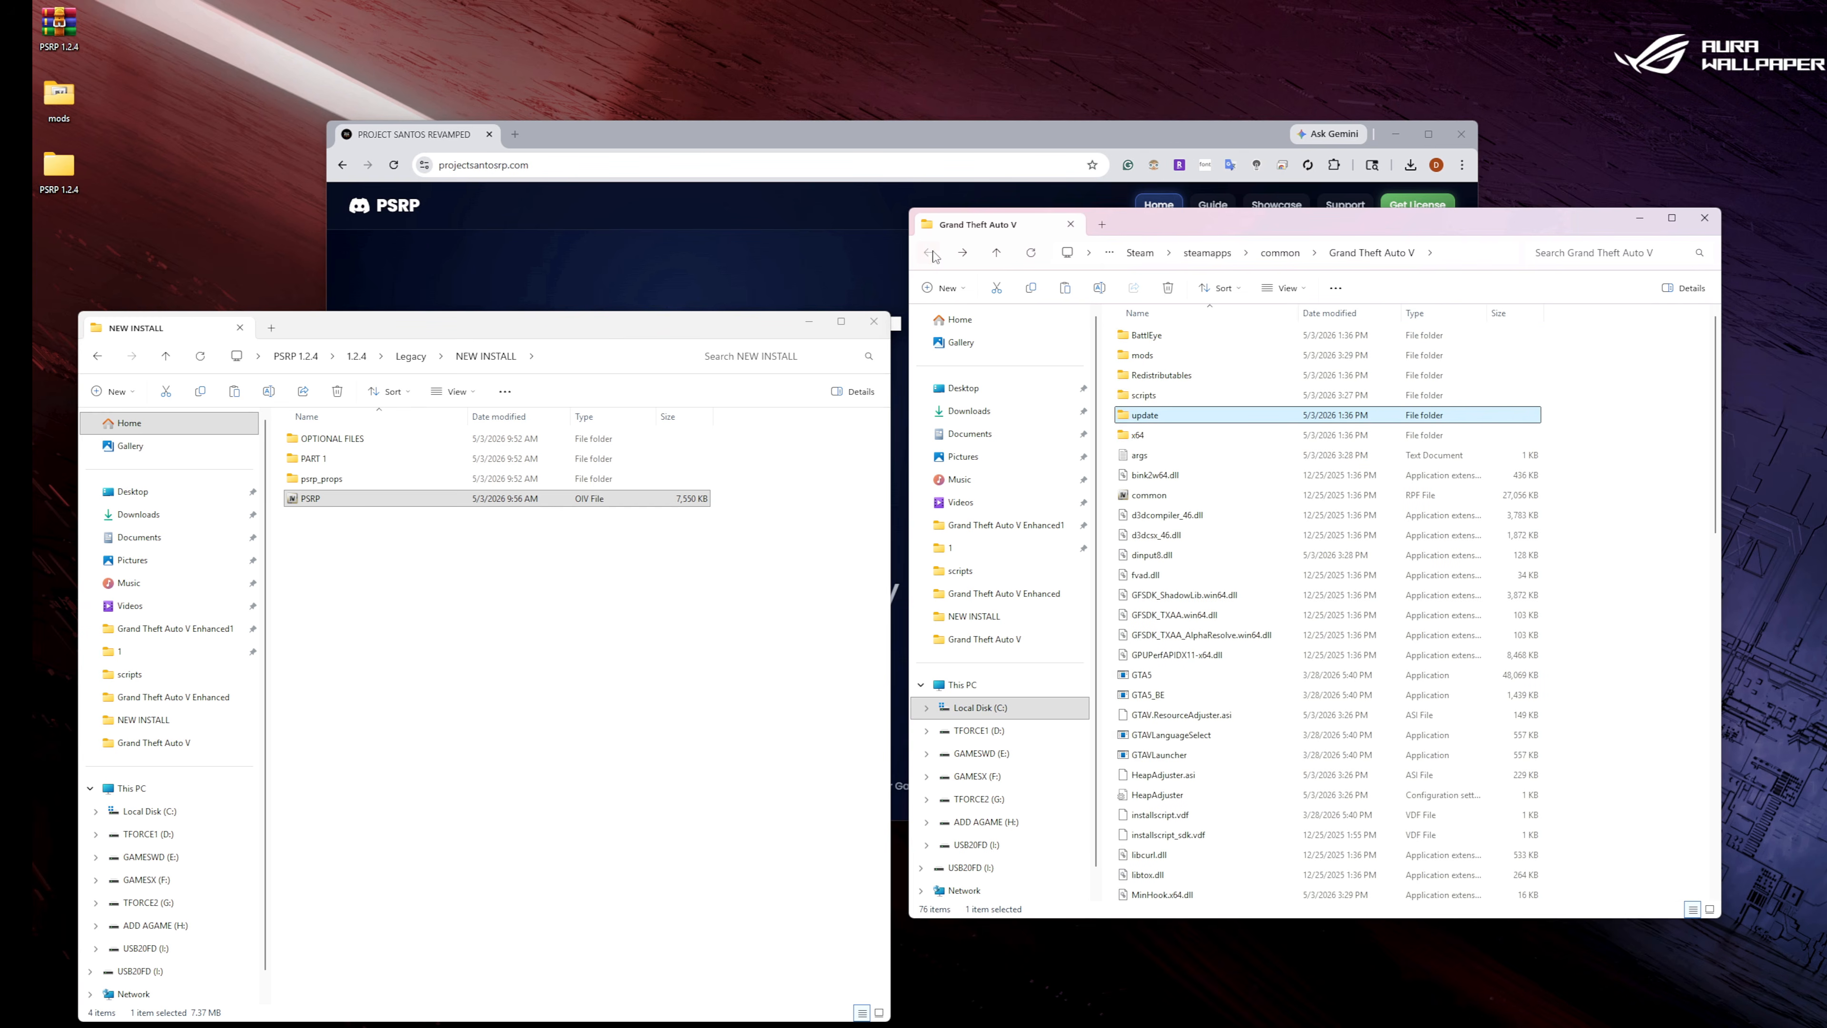
pyautogui.doubleClick(1188, 412)
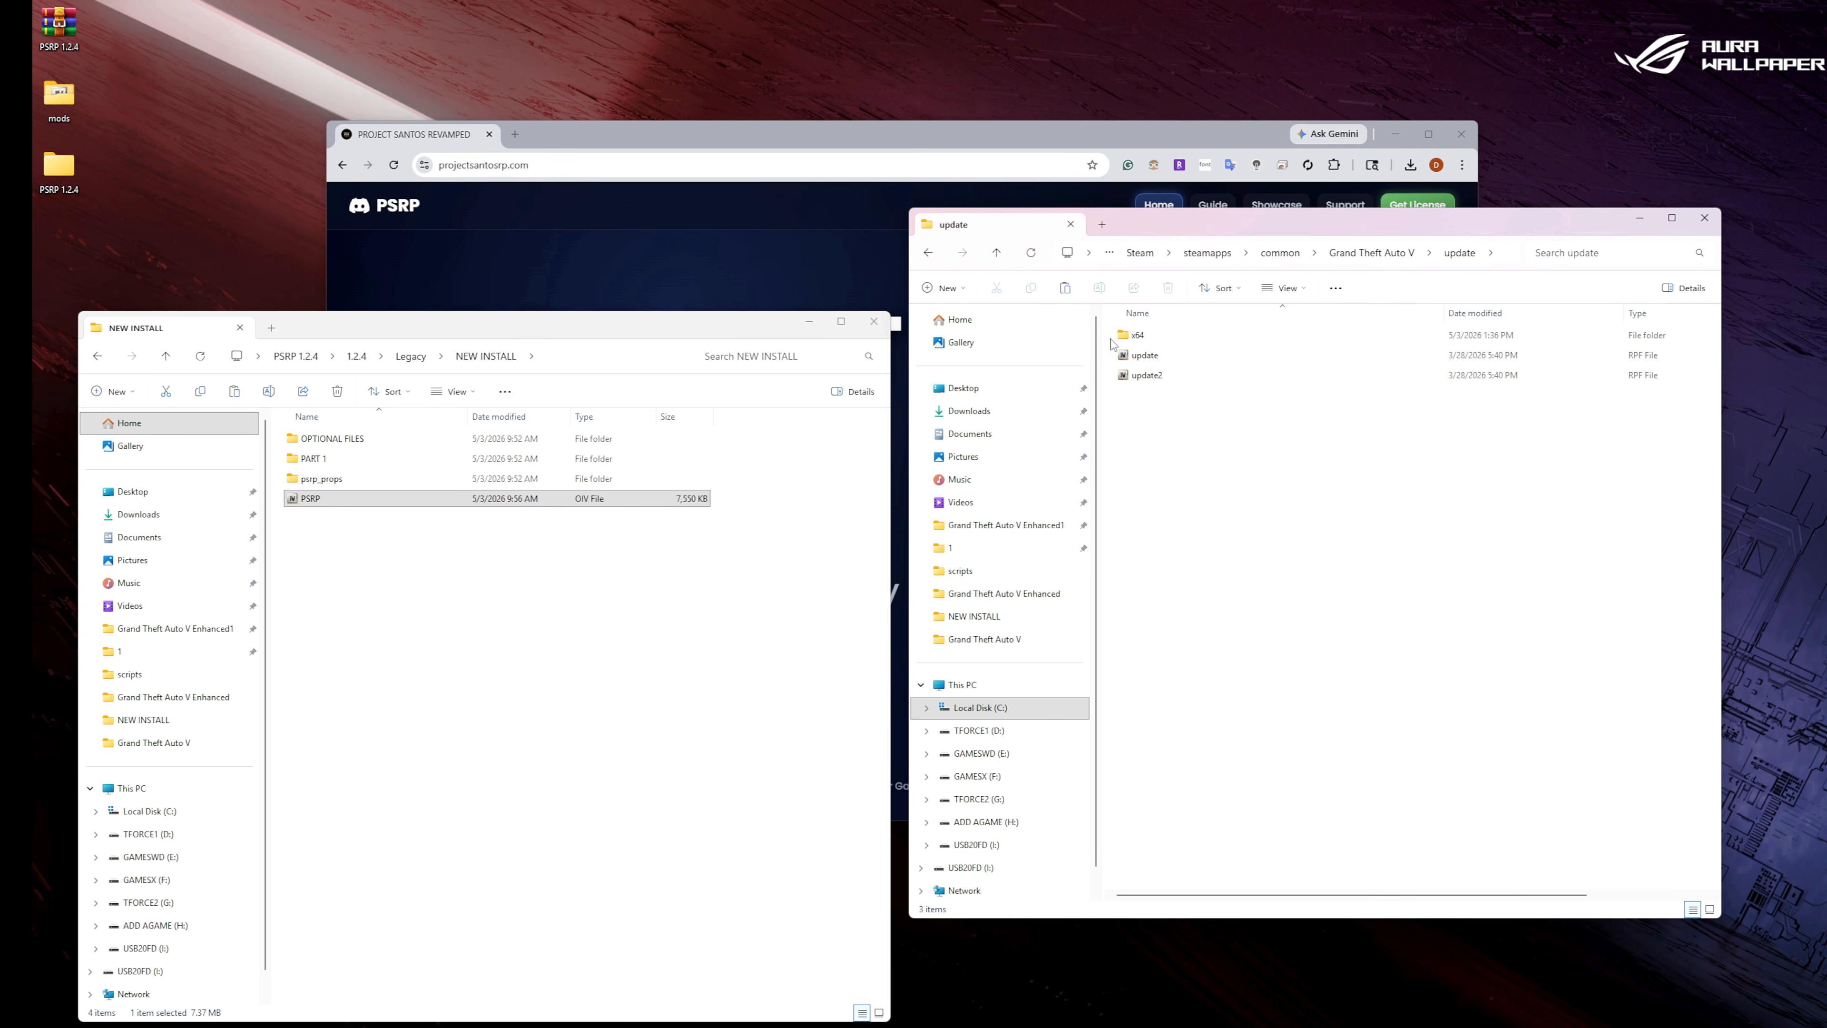
pyautogui.moveTo(1110, 337); pyautogui.dragTo(1144, 358)
pyautogui.rightClick(1158, 357)
pyautogui.click(1228, 378)
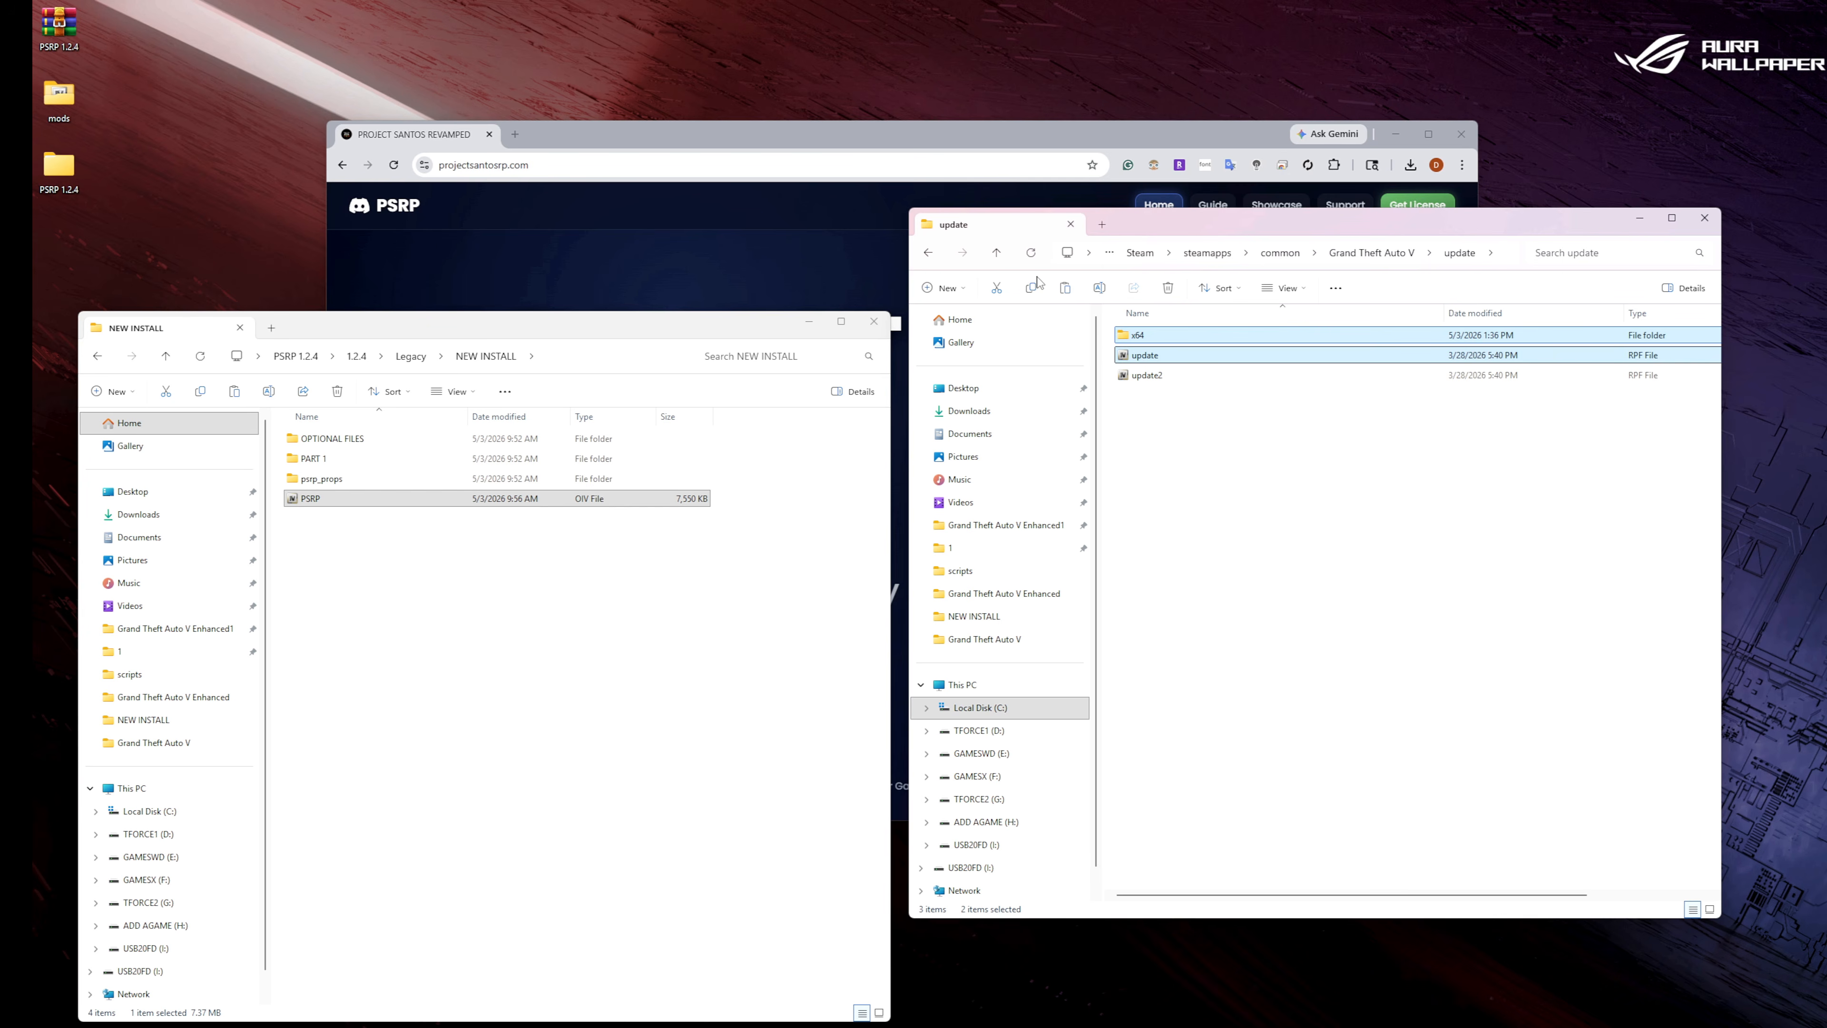
pyautogui.click(928, 252)
pyautogui.doubleClick(1166, 350)
pyautogui.click(1161, 339)
pyautogui.doubleClick(1161, 337)
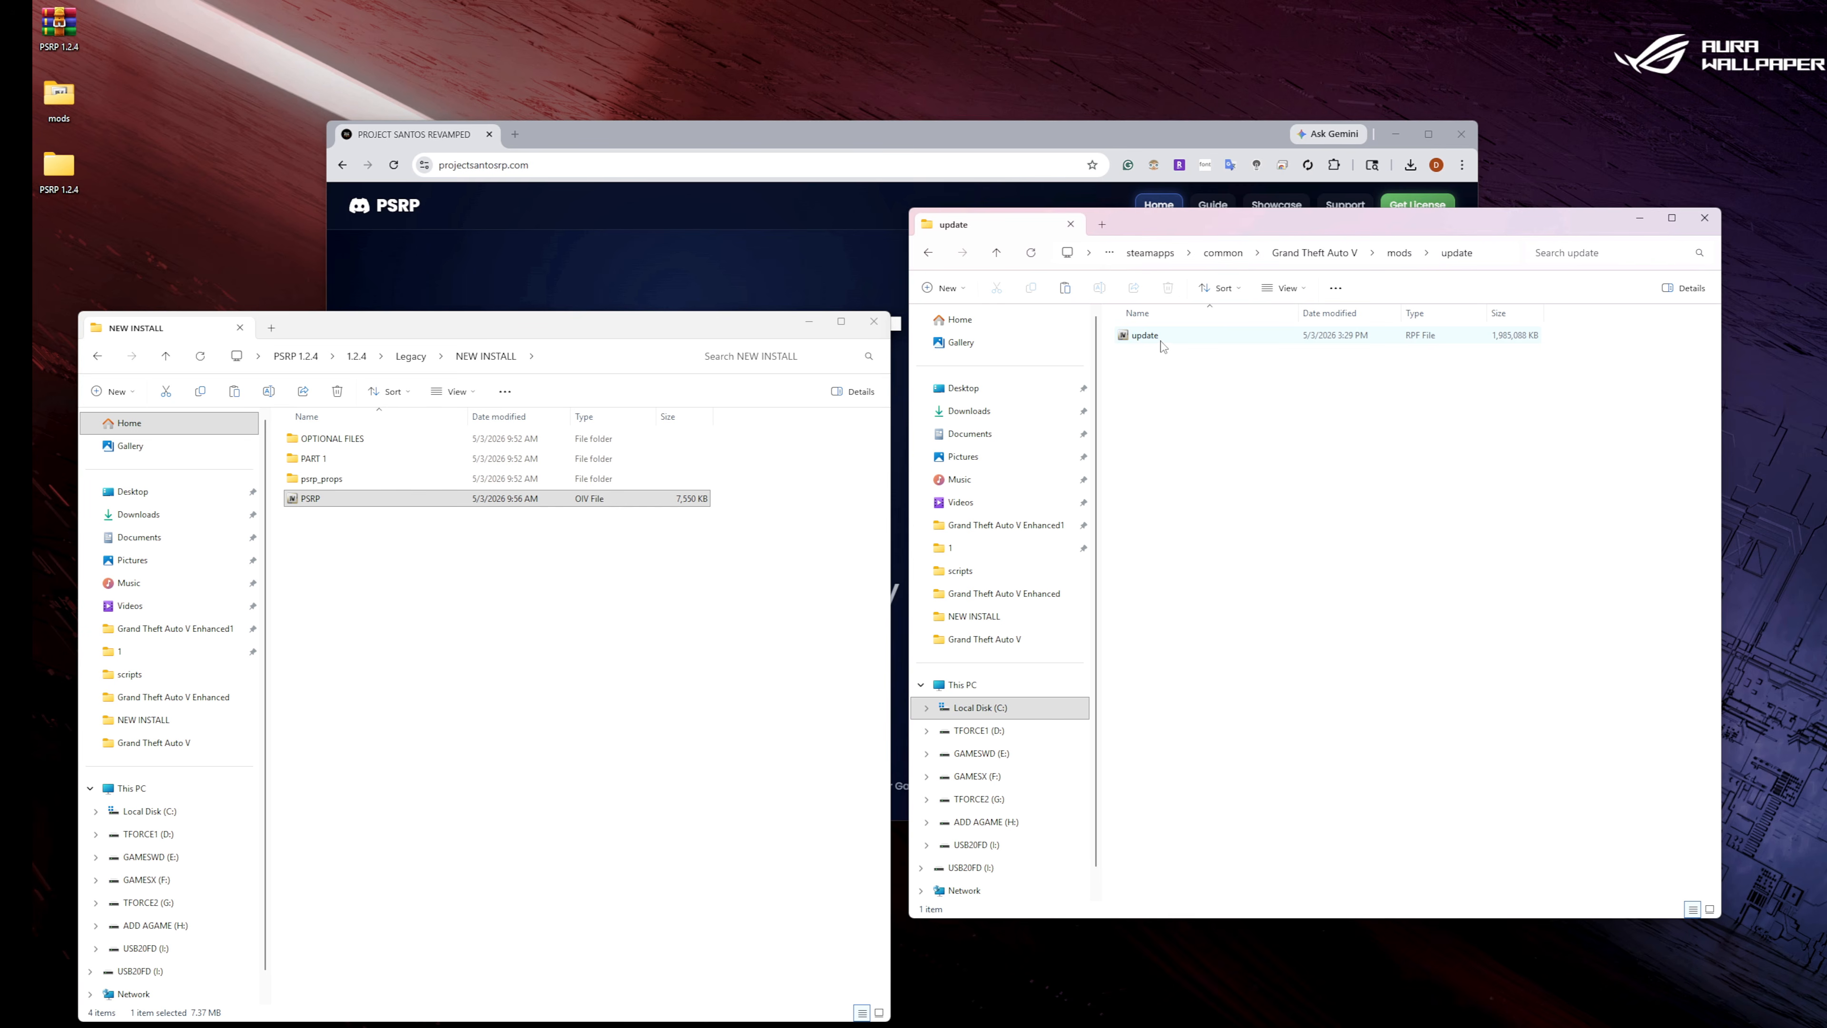
pyautogui.click(936, 258)
pyautogui.click(936, 260)
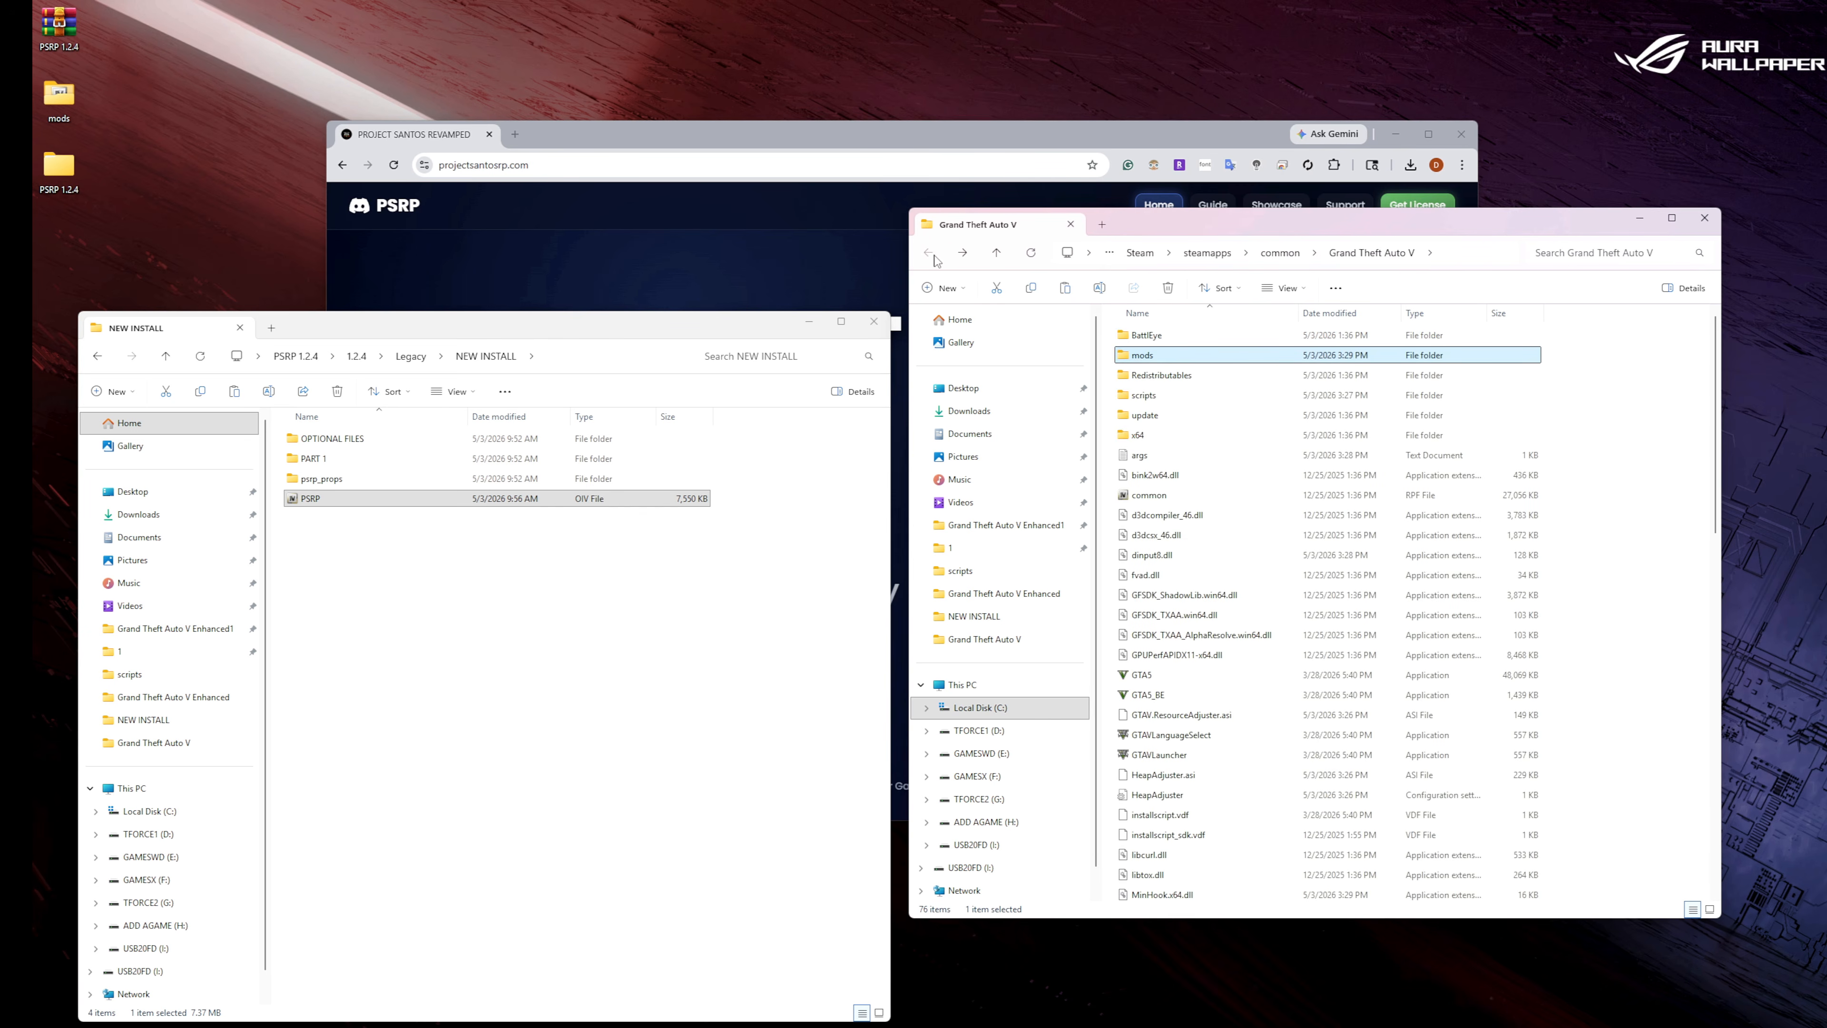
# Copy the x64 folder from the game's update folder into mods > update.
pyautogui.doubleClick(1151, 413)
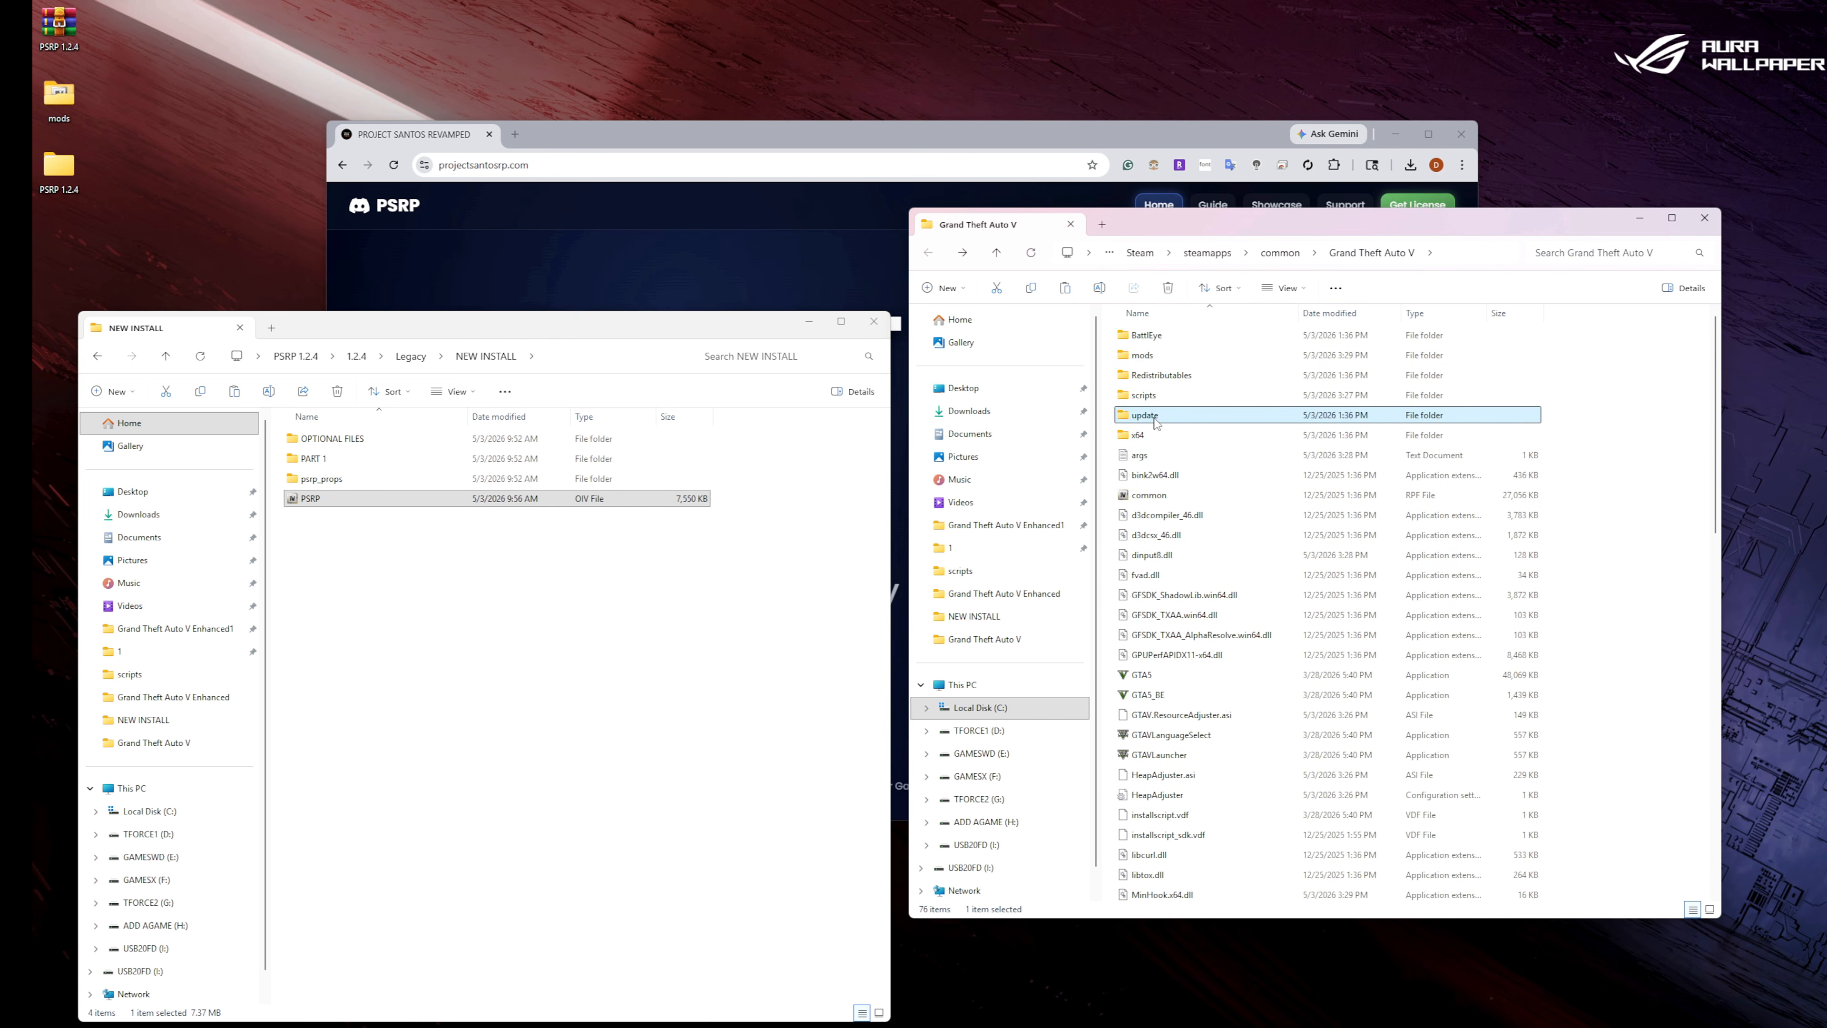
pyautogui.rightClick(1143, 339)
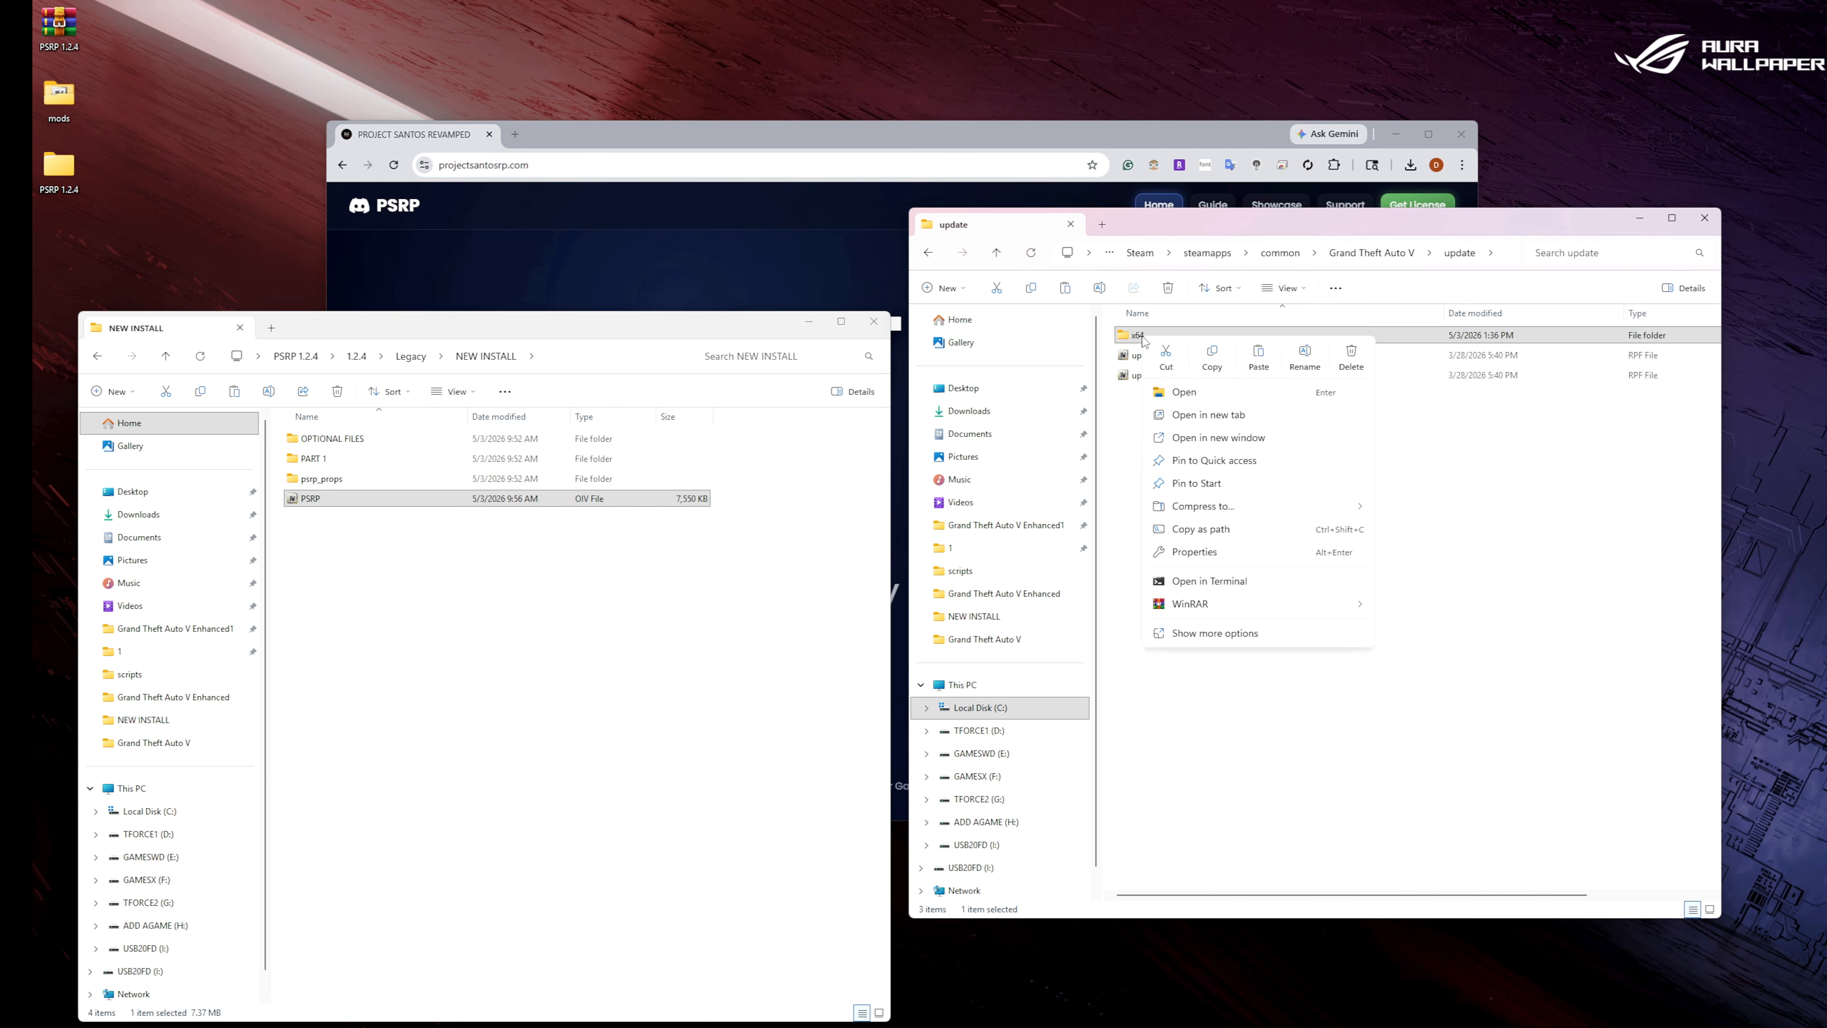
pyautogui.click(1212, 357)
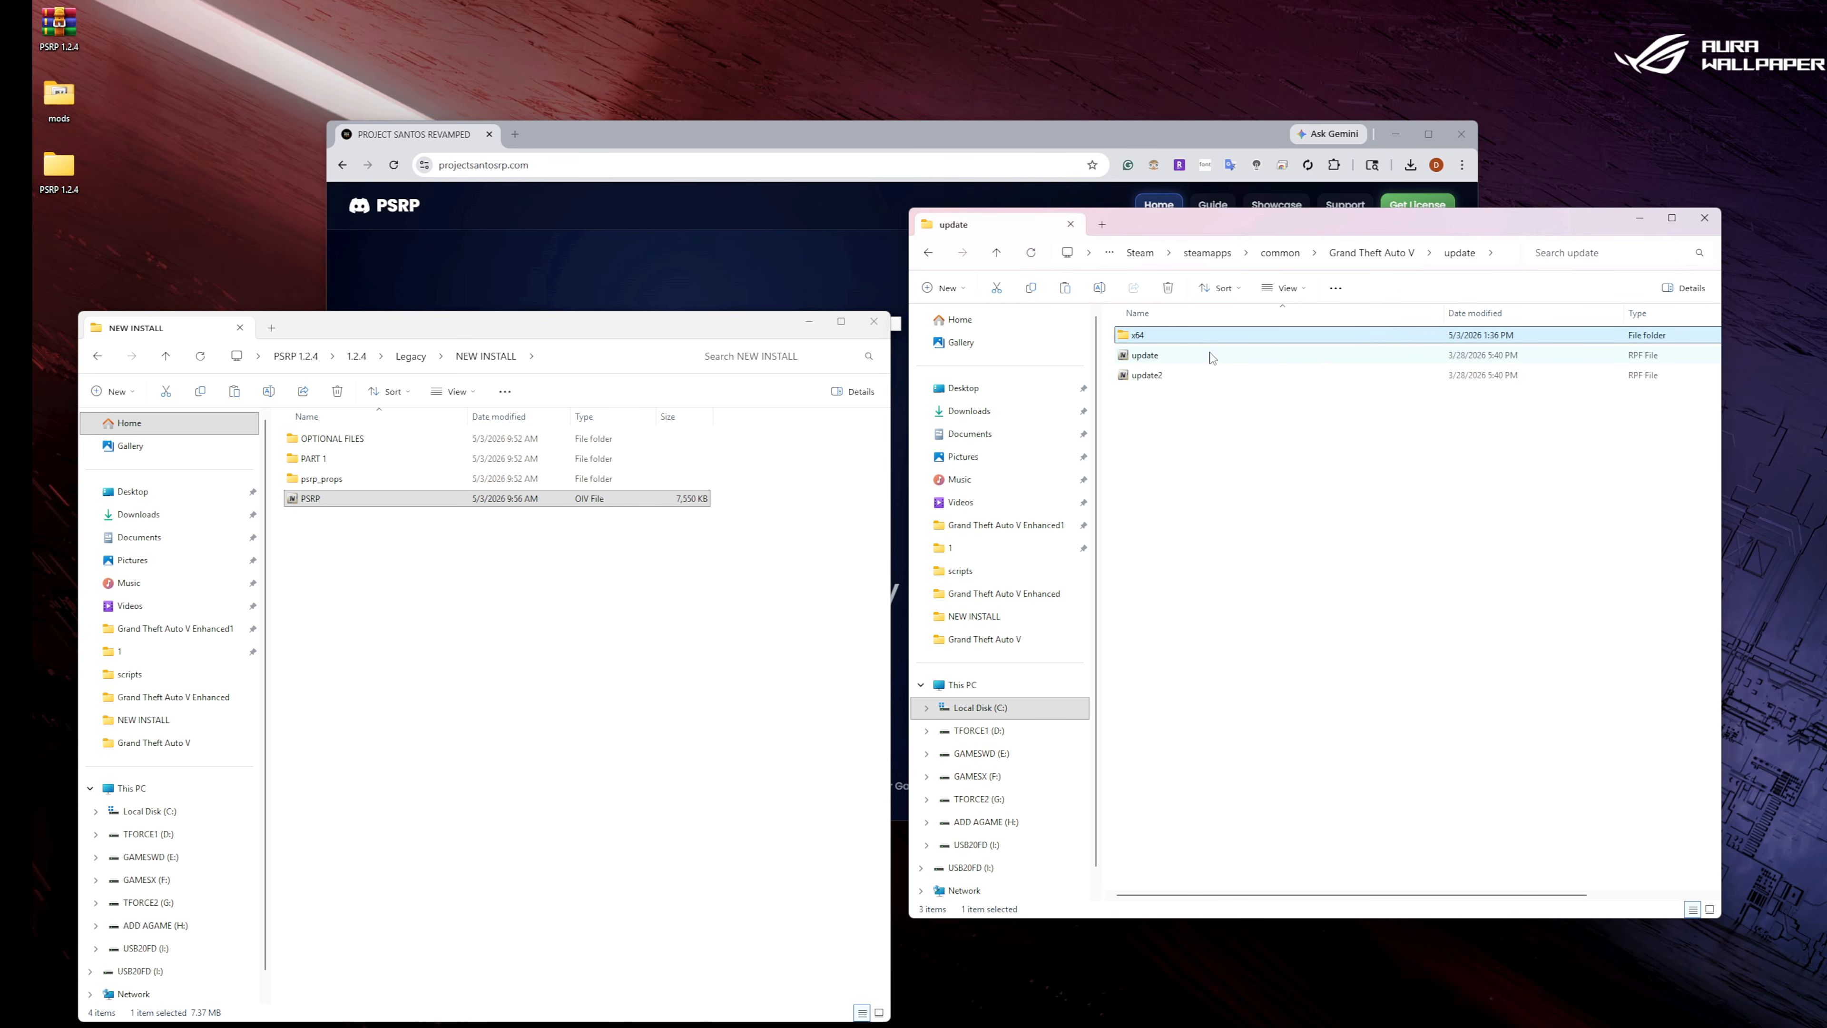
pyautogui.click(931, 258)
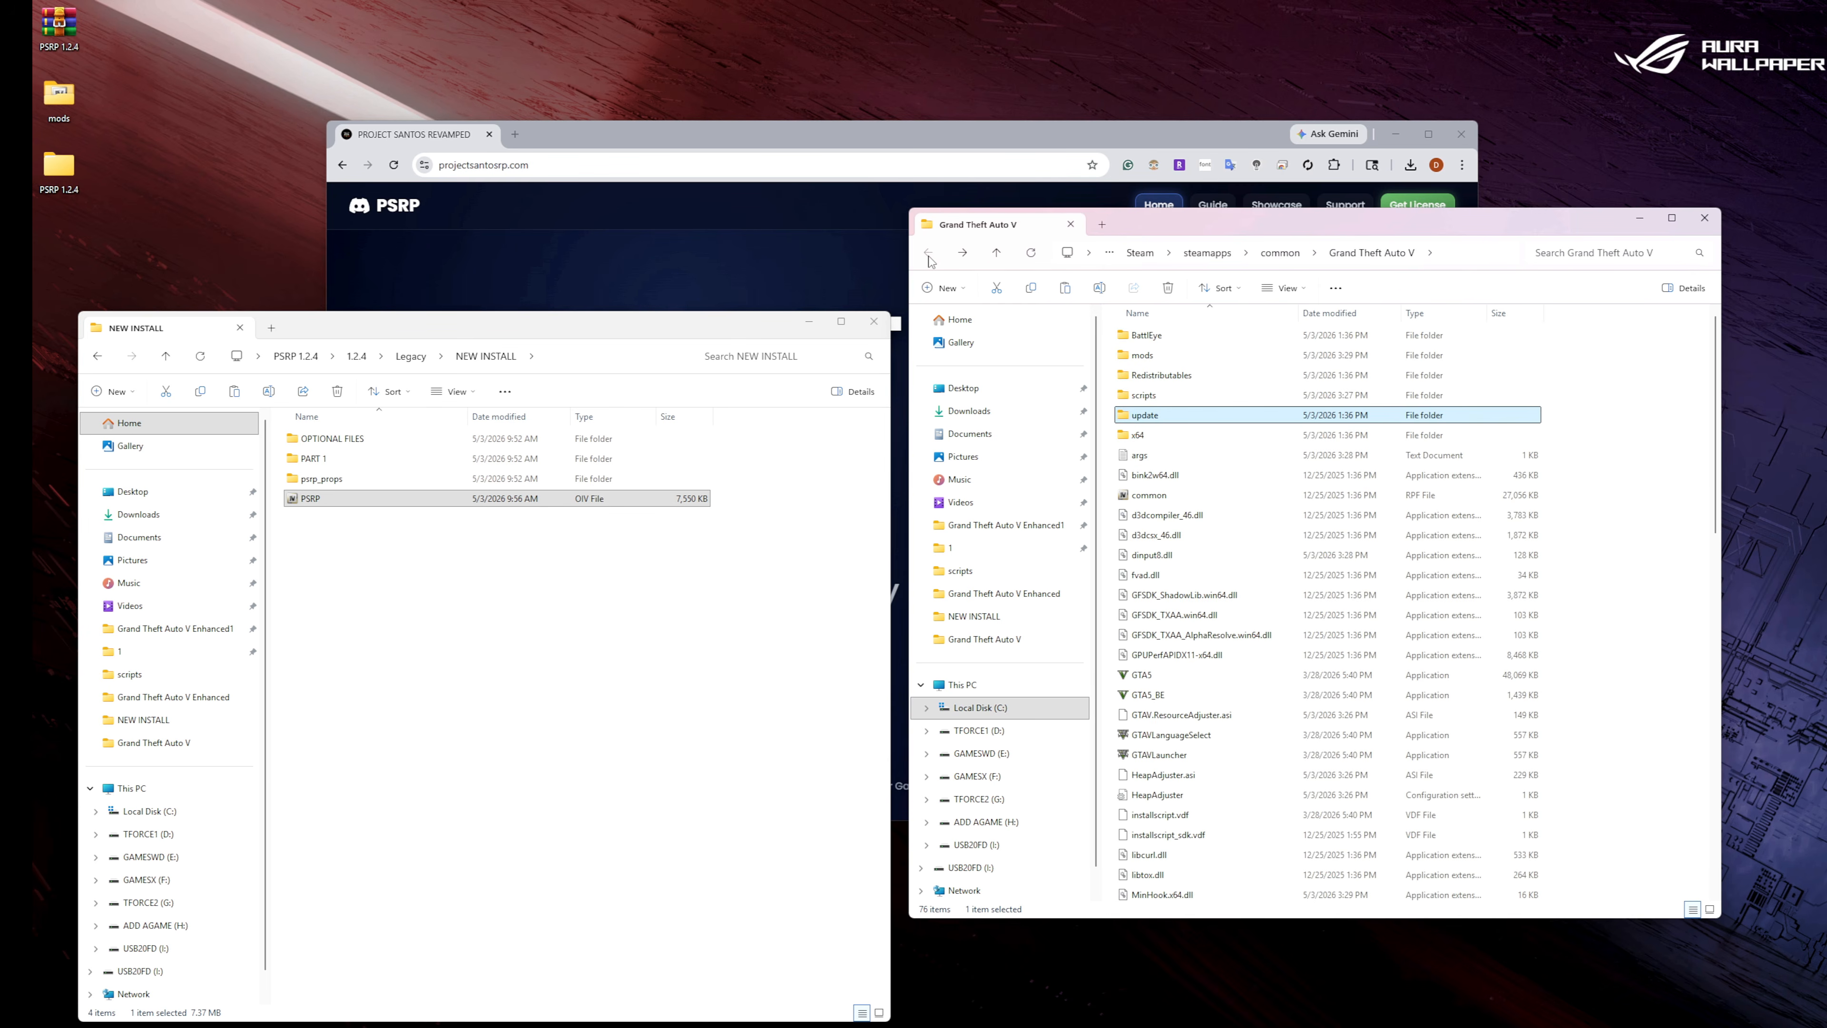
pyautogui.doubleClick(1173, 358)
pyautogui.doubleClick(1161, 336)
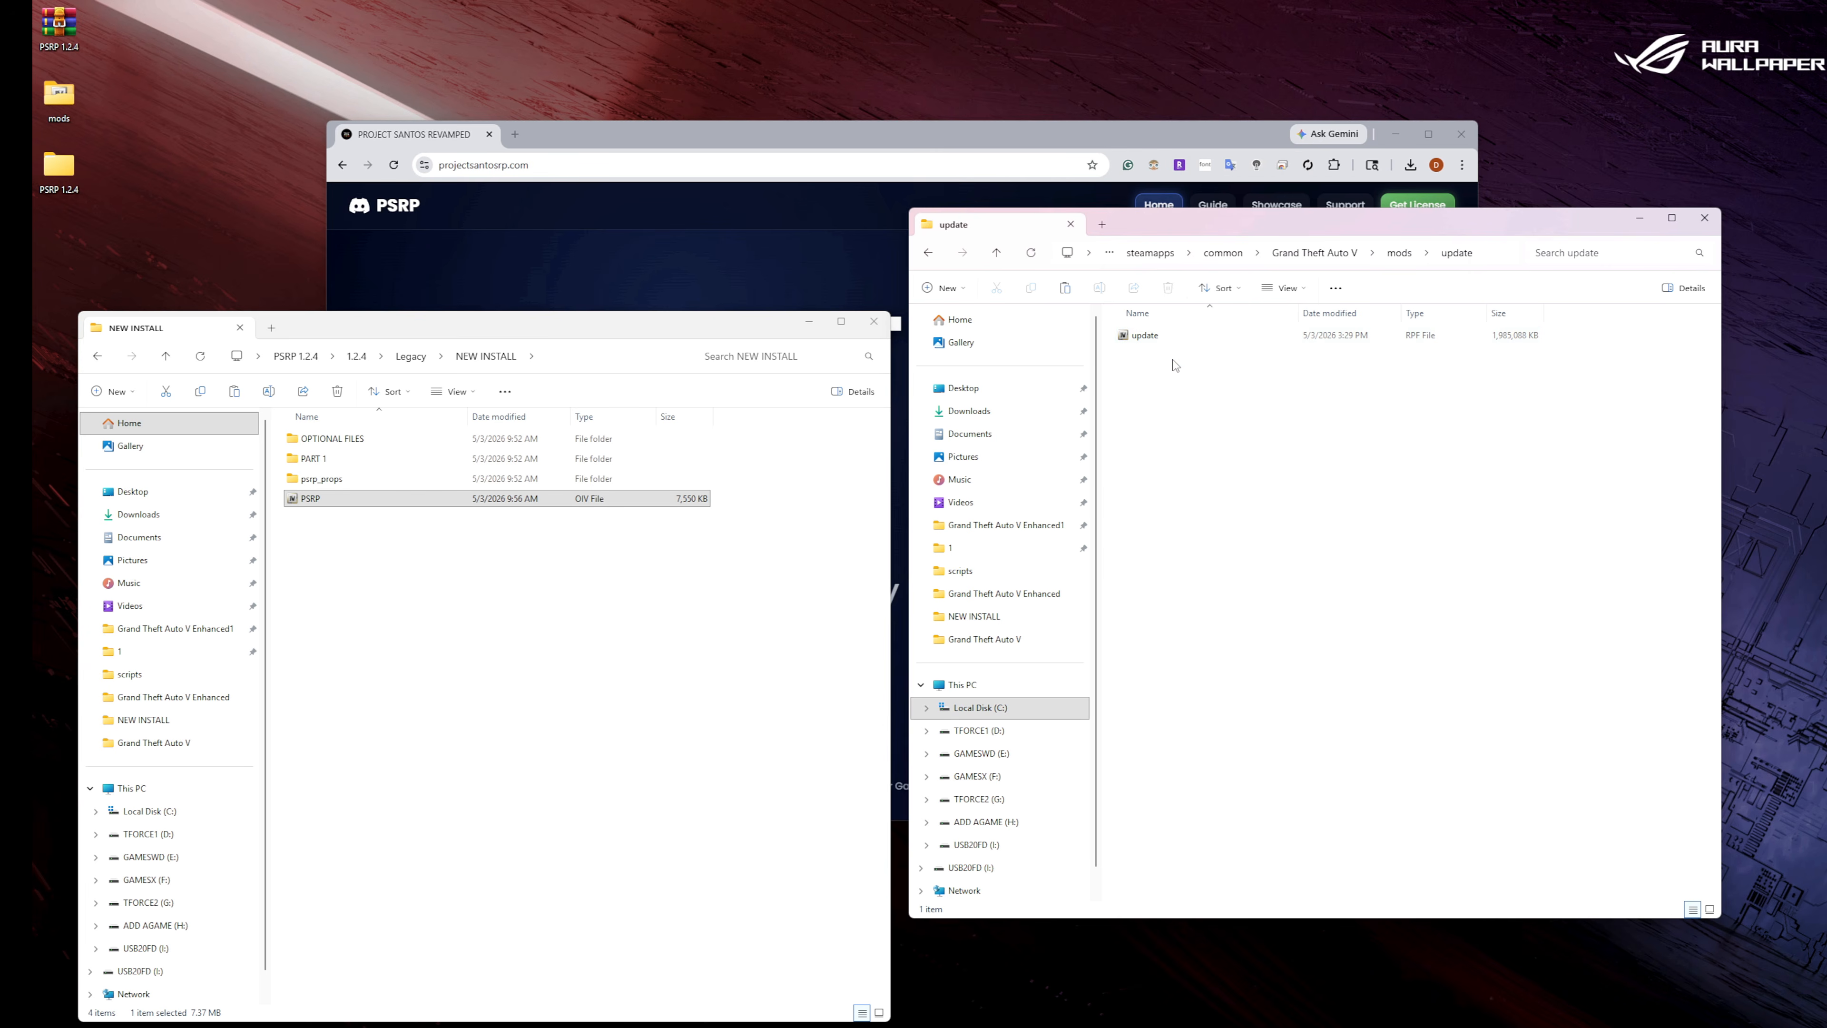
pyautogui.rightClick(1172, 367)
pyautogui.click(1200, 386)
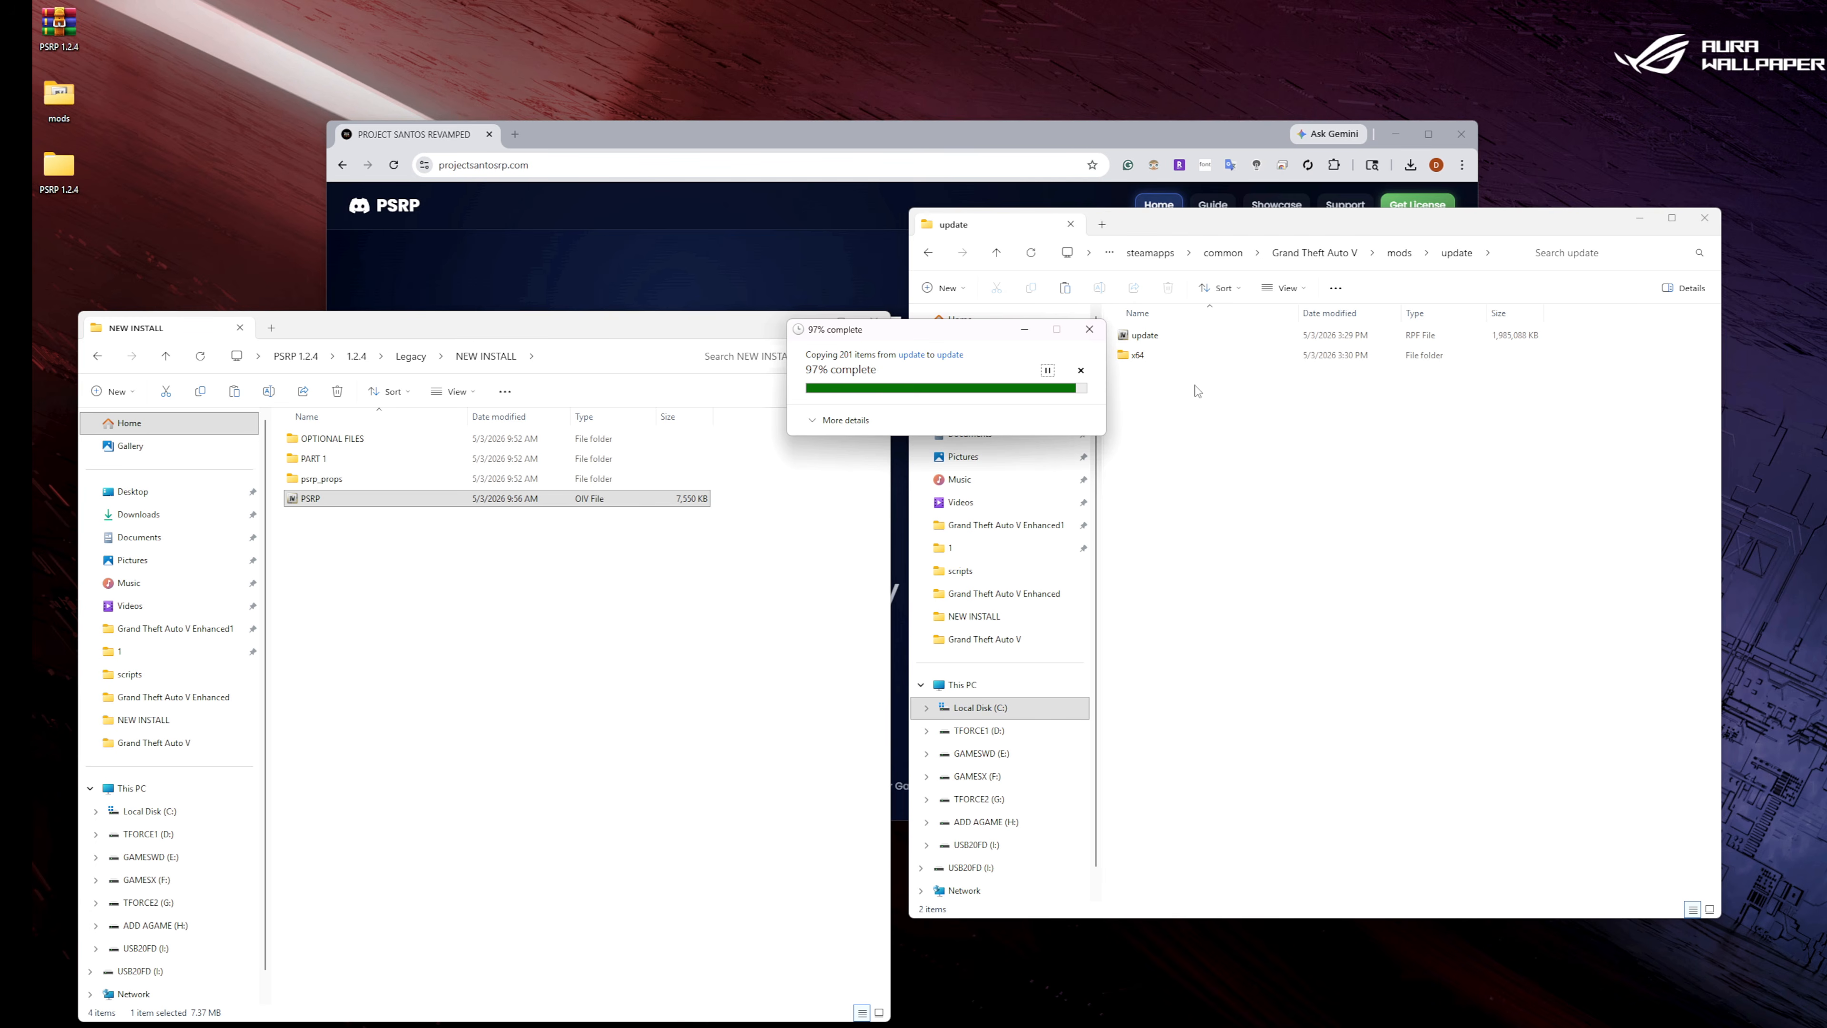
# Delete all the folders inside mods > update > x64 > dlcpacks.
pyautogui.doubleClick(1156, 356)
pyautogui.doubleClick(1156, 356)
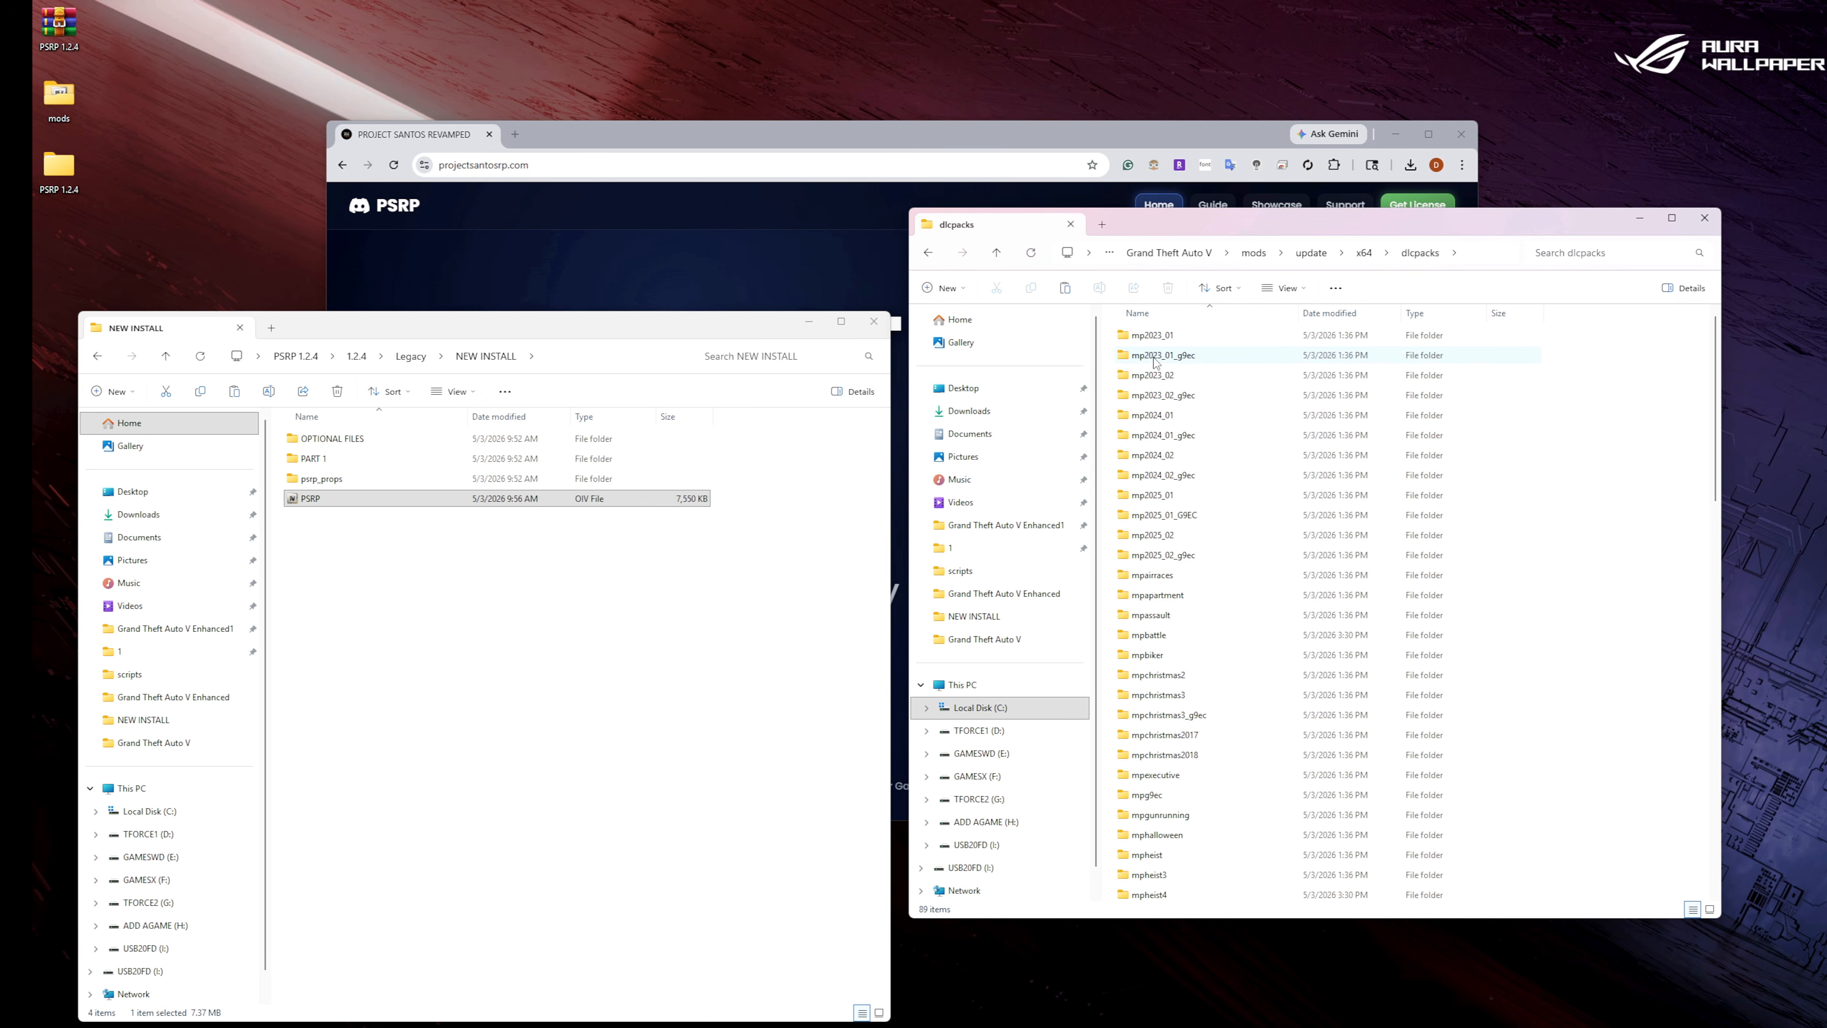
pyautogui.moveTo(1562, 332); pyautogui.dragTo(1156, 893)
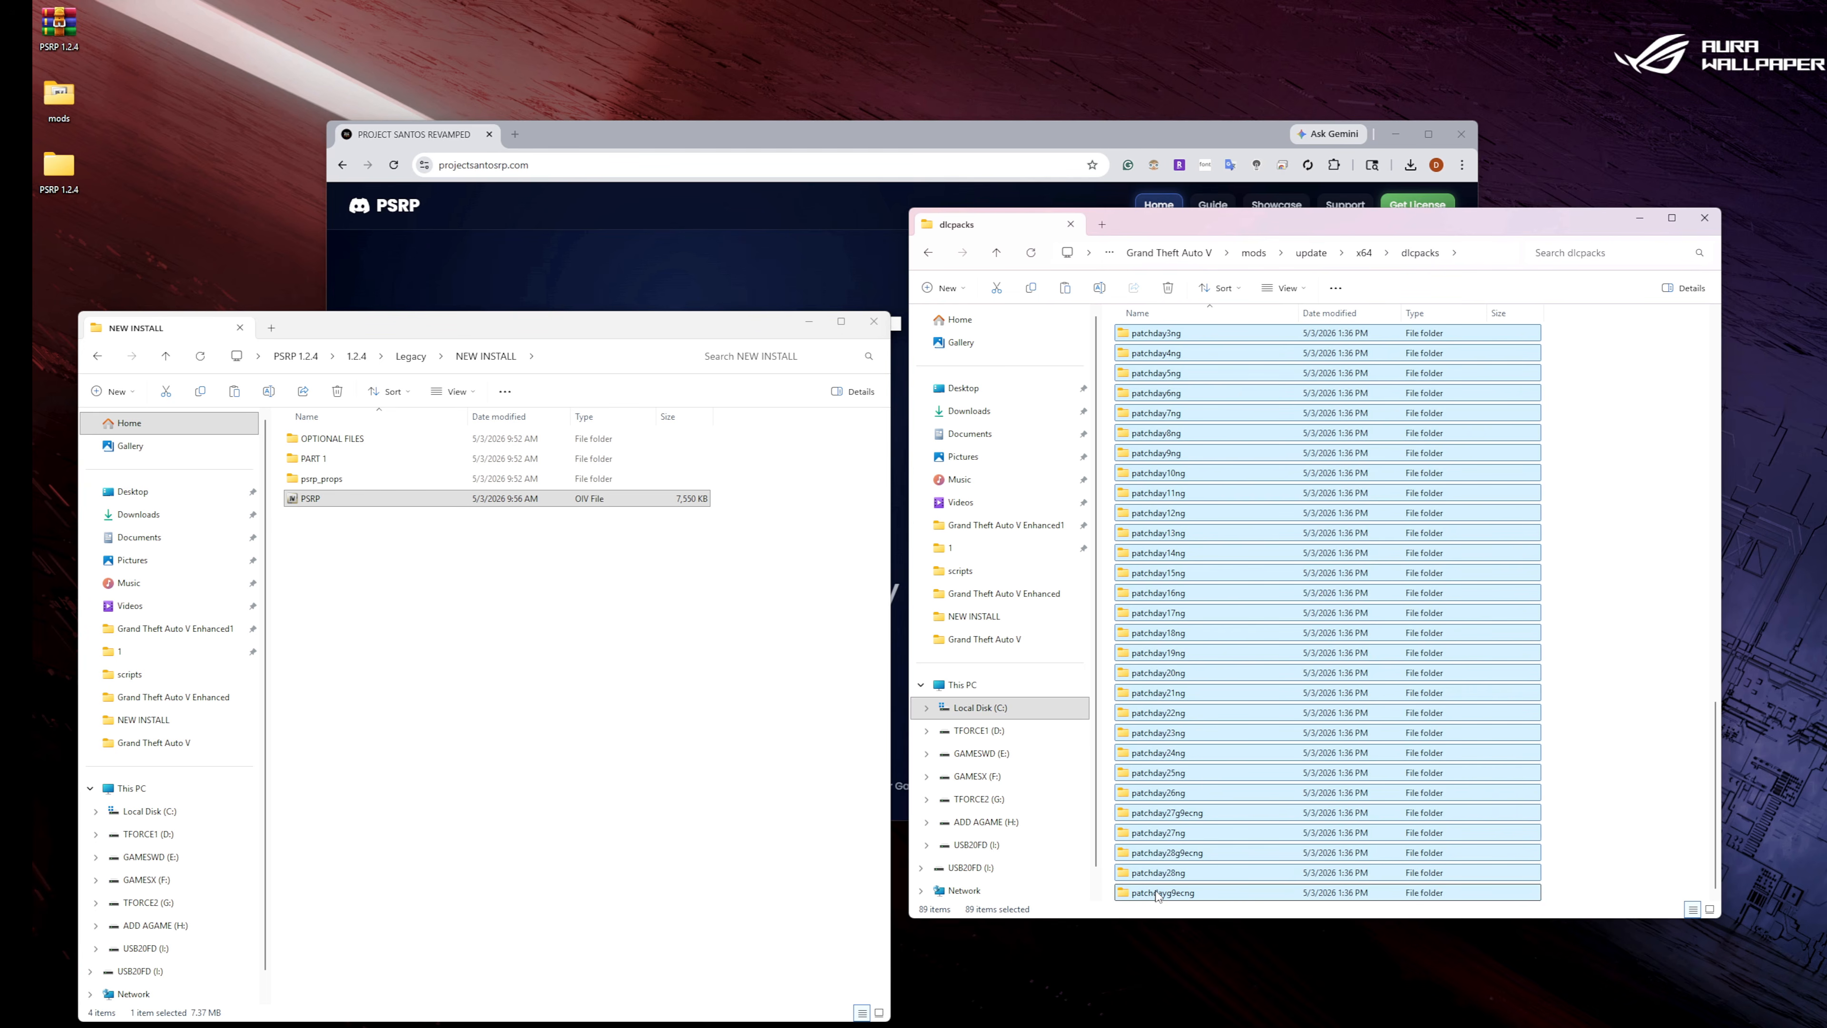
pyautogui.rightClick(1155, 893)
pyautogui.click(1365, 911)
# Copy the psrp_props folder from NEW INSTALL into the mods dlcpacks folder, return to mods > update, and close the NEW INSTALL window.
pyautogui.click(382, 483)
pyautogui.rightClick(382, 483)
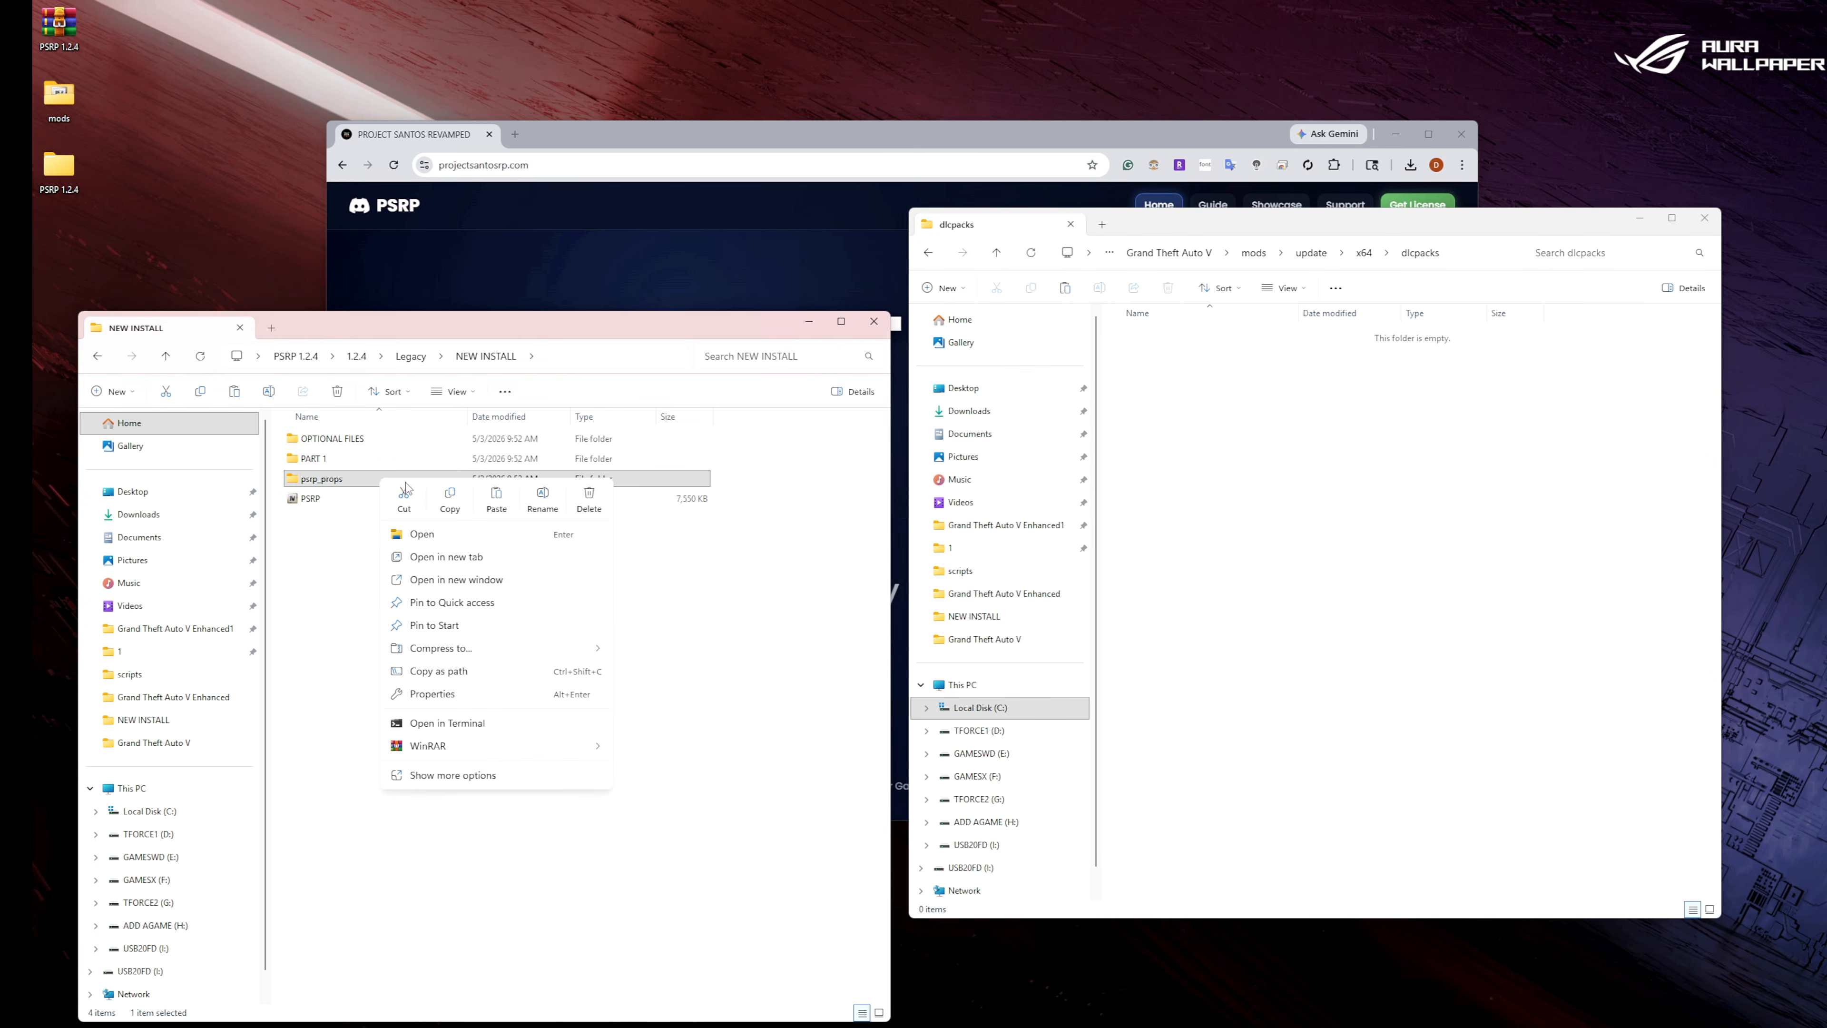
pyautogui.click(448, 503)
pyautogui.rightClick(1239, 460)
pyautogui.click(1259, 473)
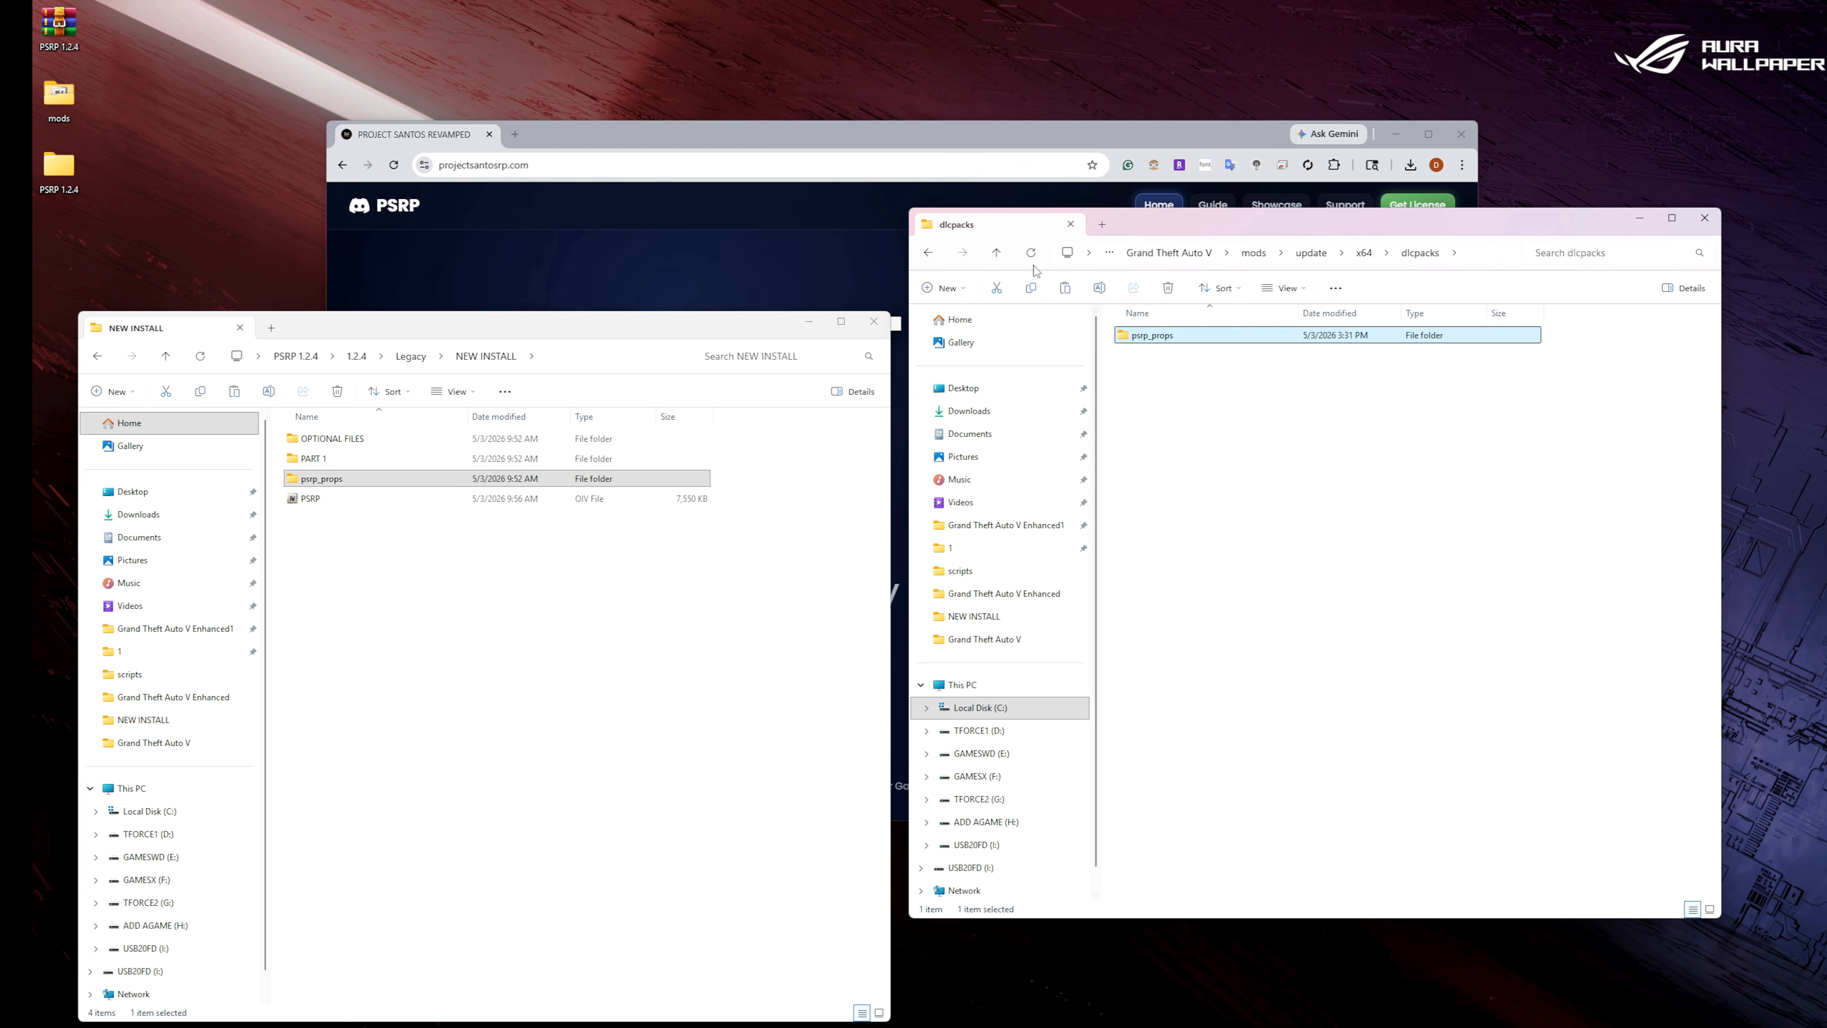
pyautogui.click(929, 252)
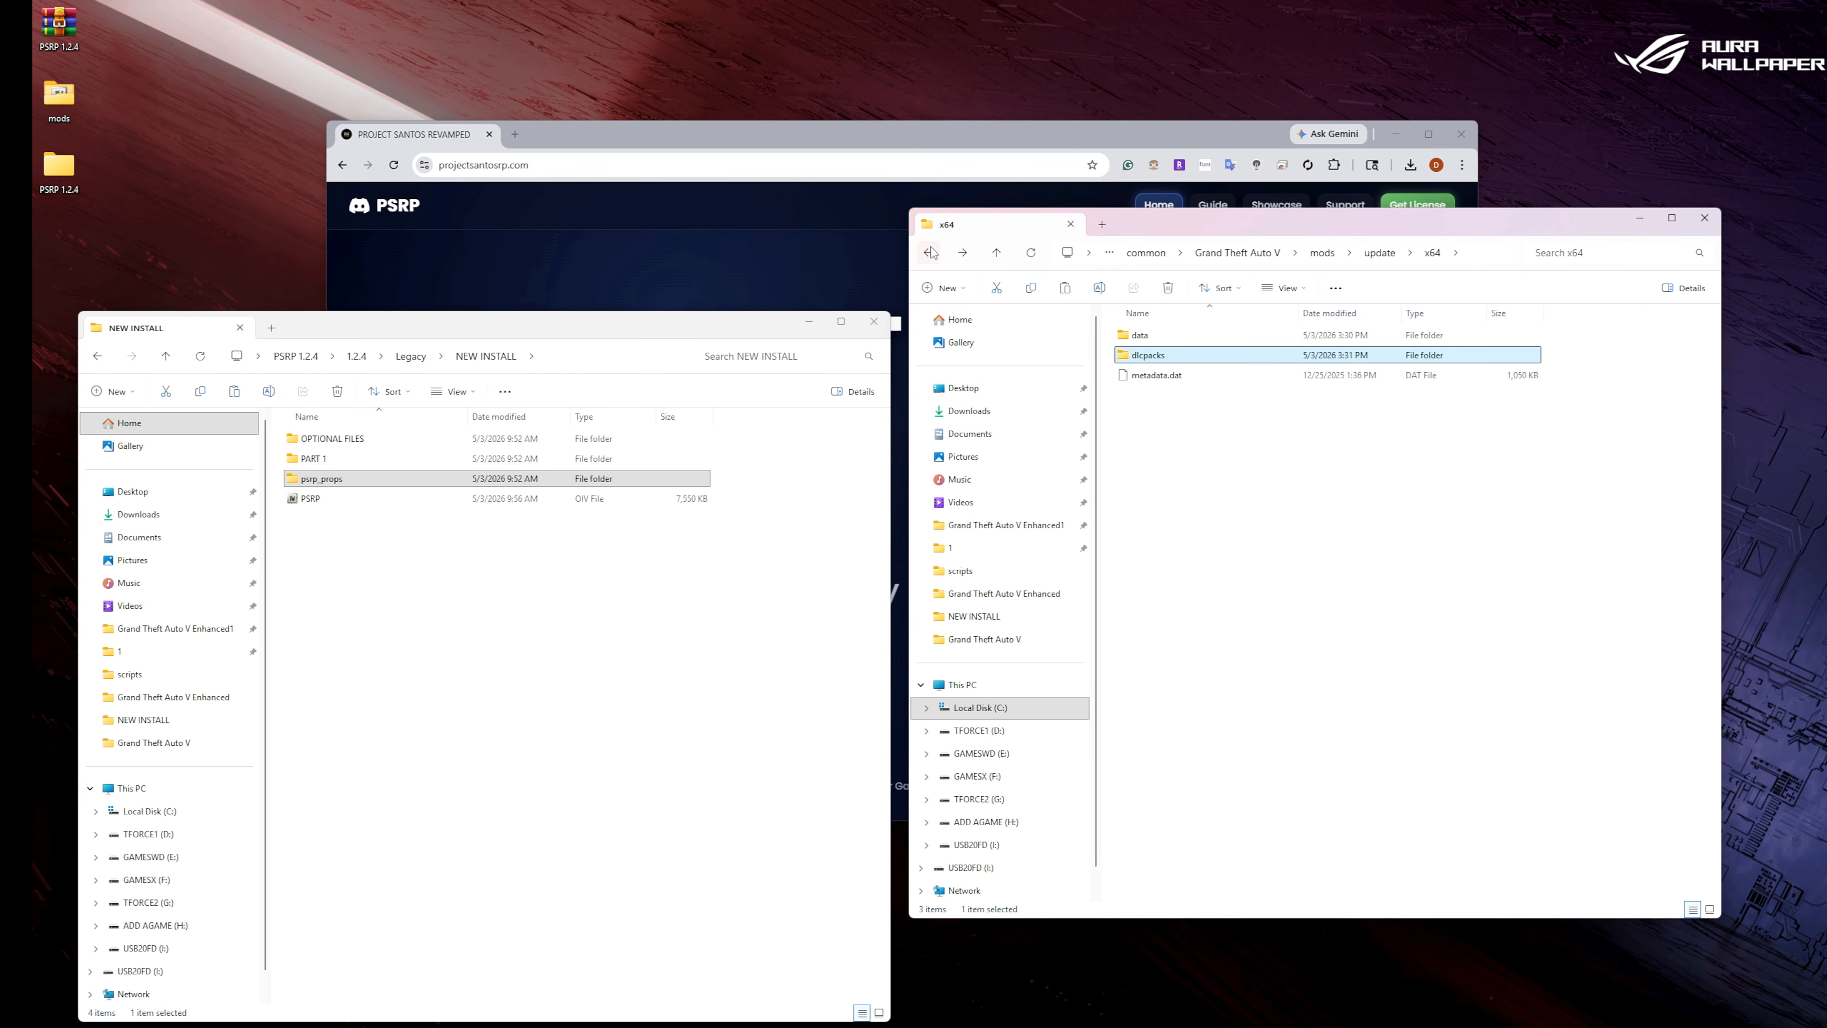
pyautogui.click(929, 252)
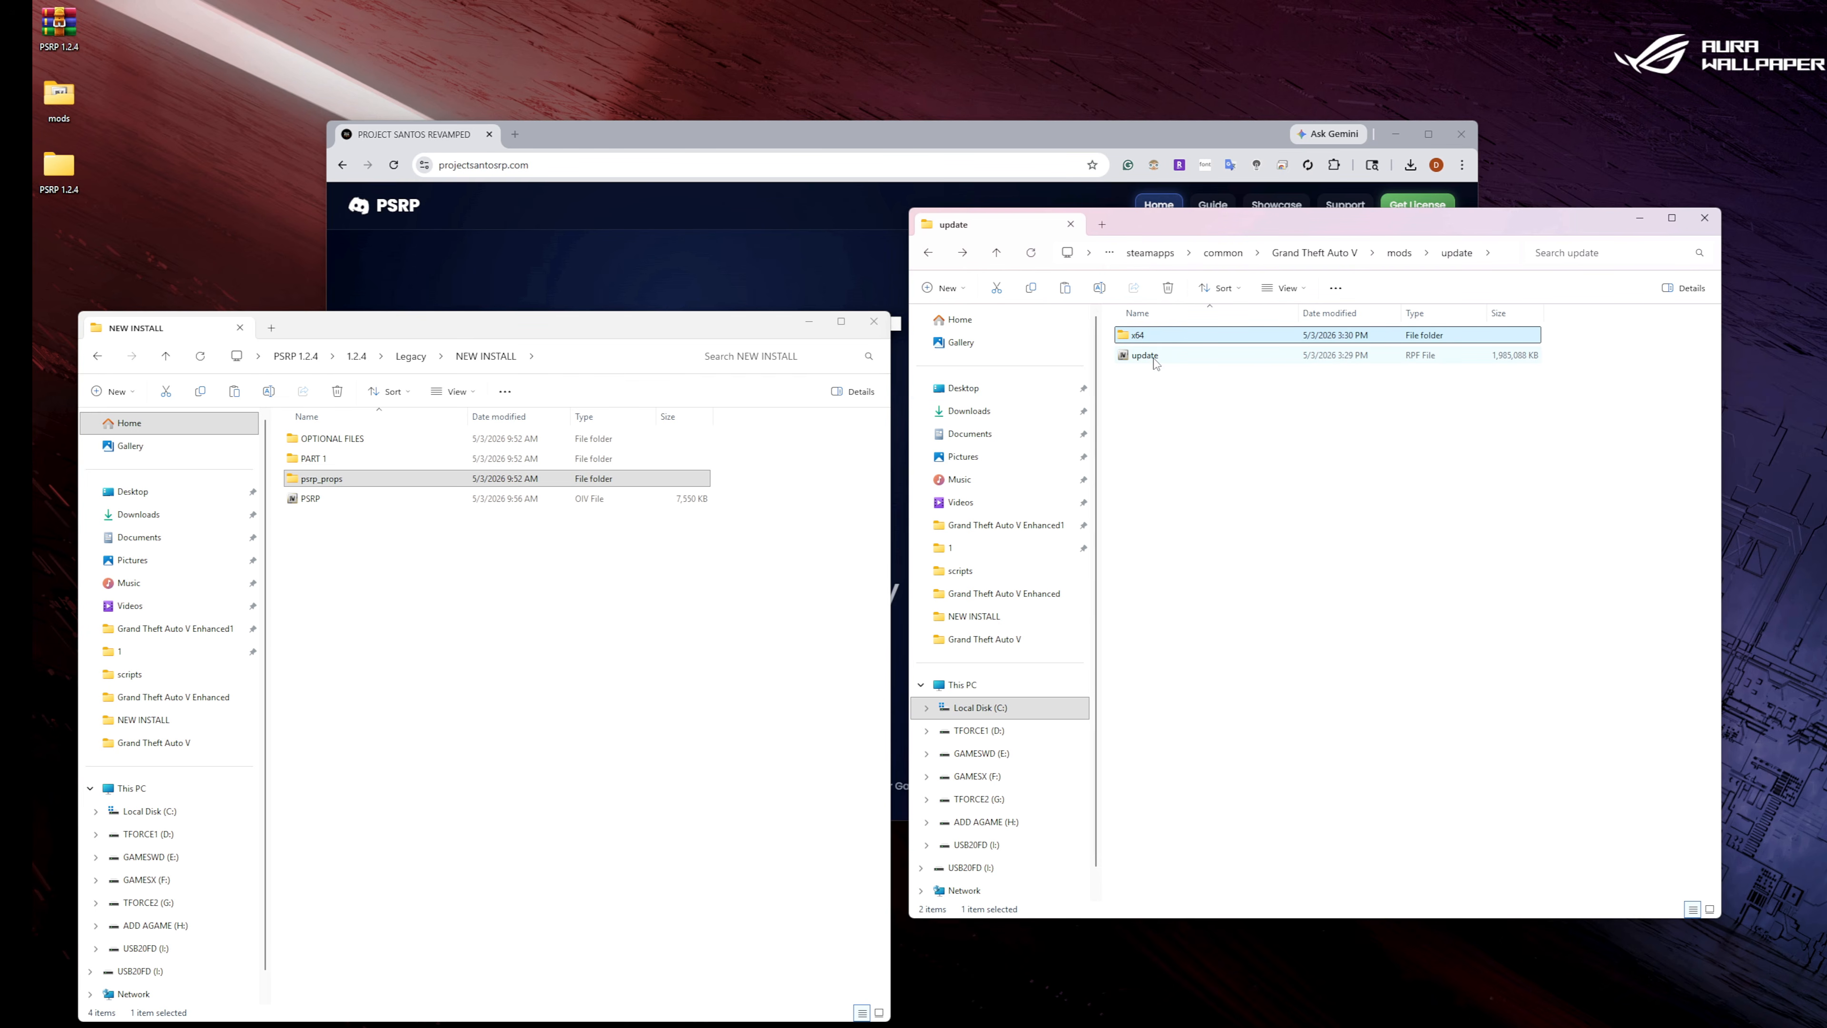
pyautogui.click(873, 322)
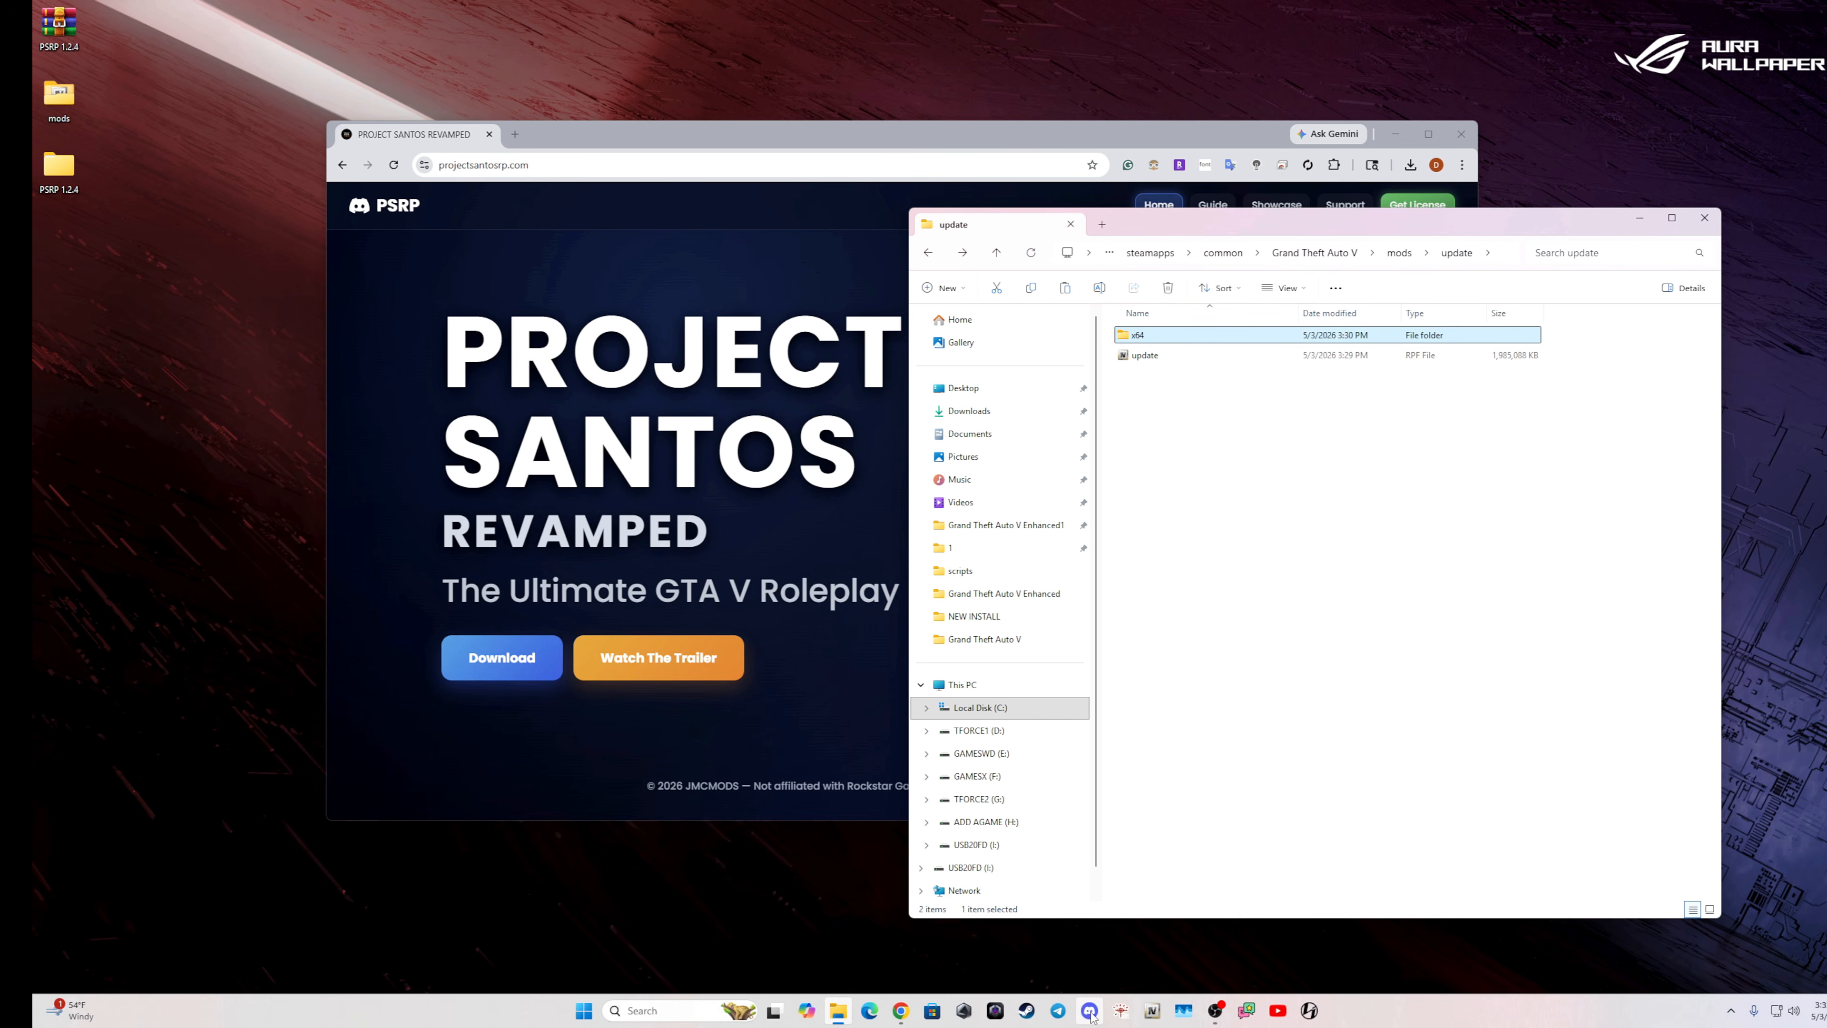
# Launch OpenIV for the Windows version of Grand Theft Auto V and enable edit mode.
pyautogui.click(1151, 1011)
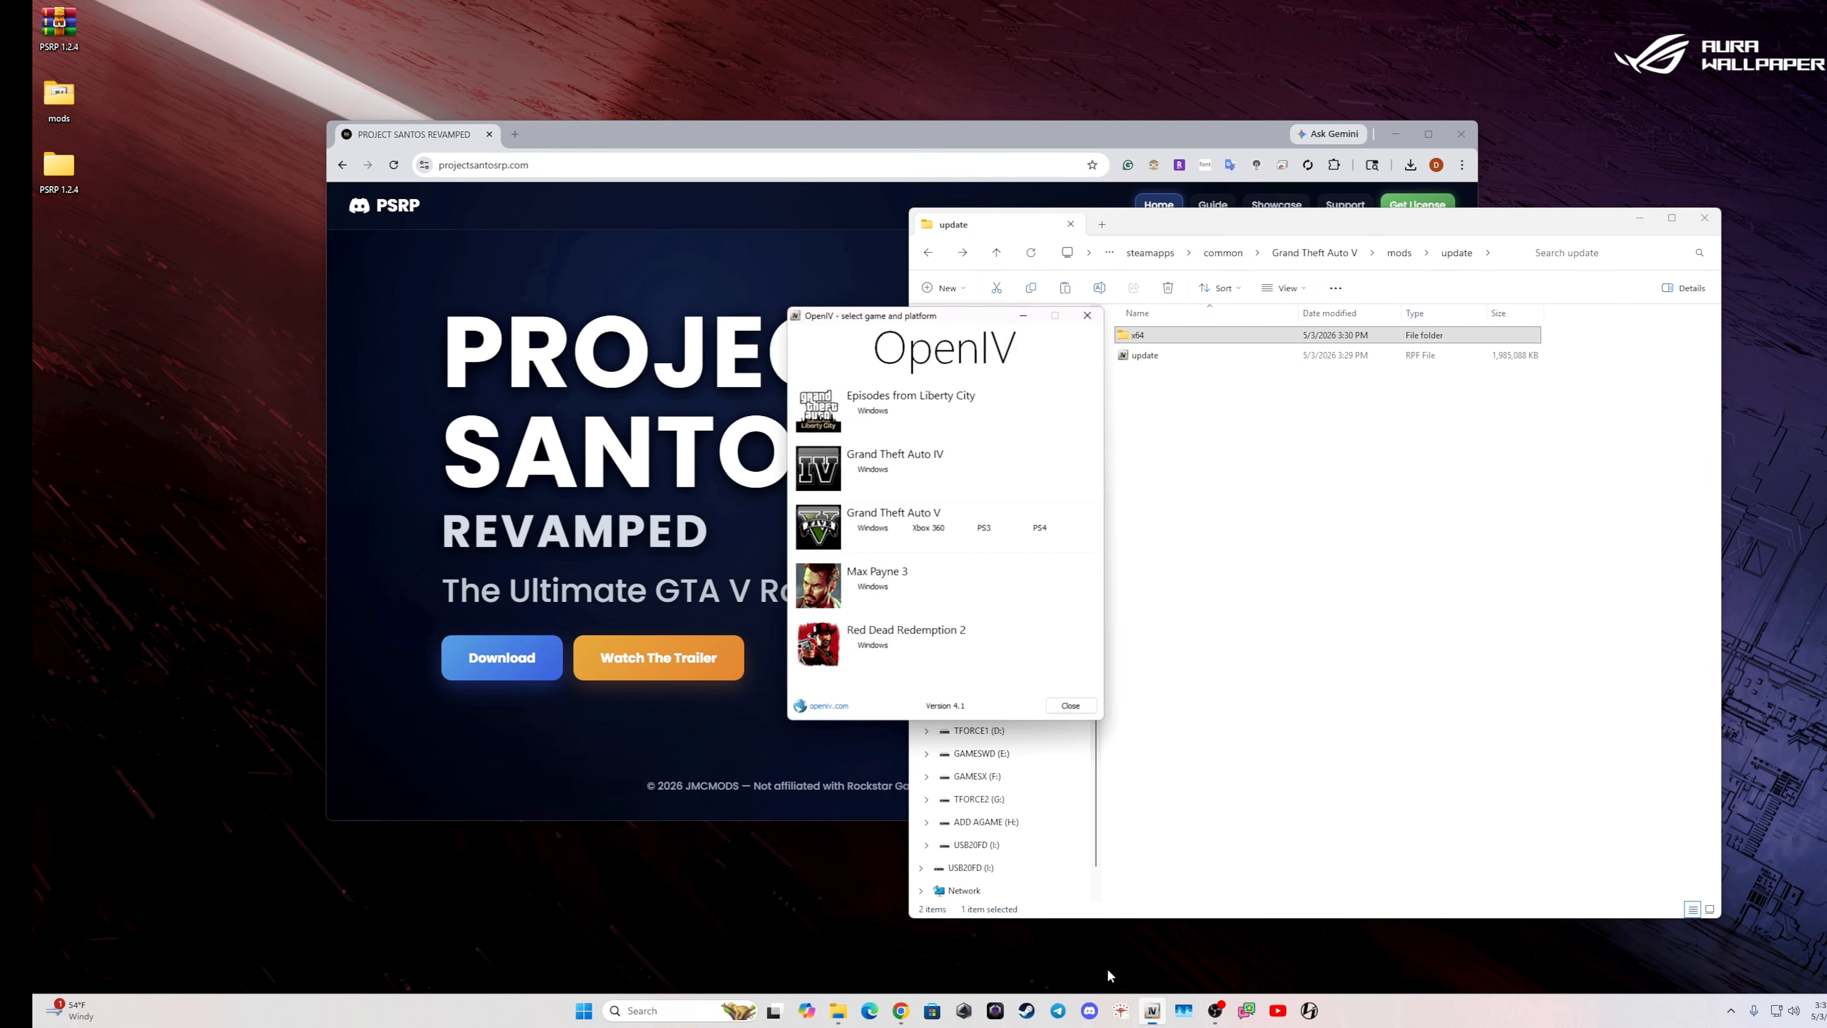
pyautogui.click(876, 519)
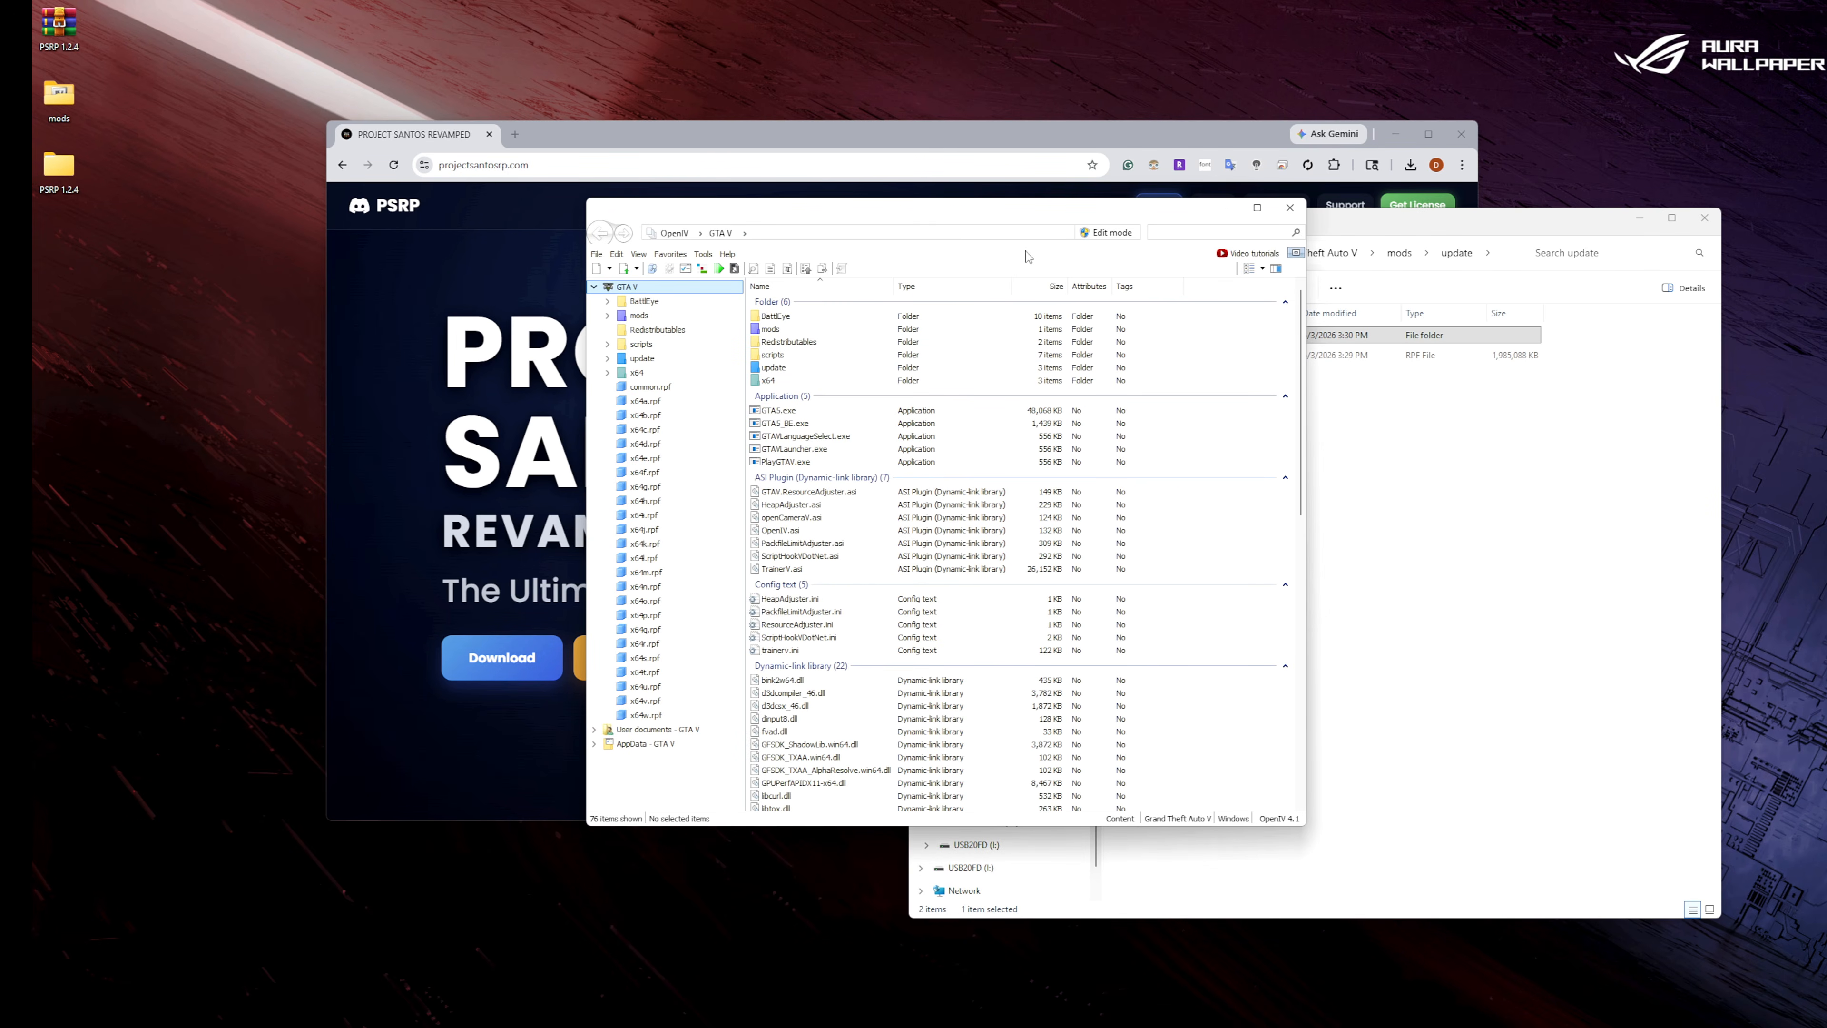
pyautogui.click(1108, 234)
pyautogui.click(994, 567)
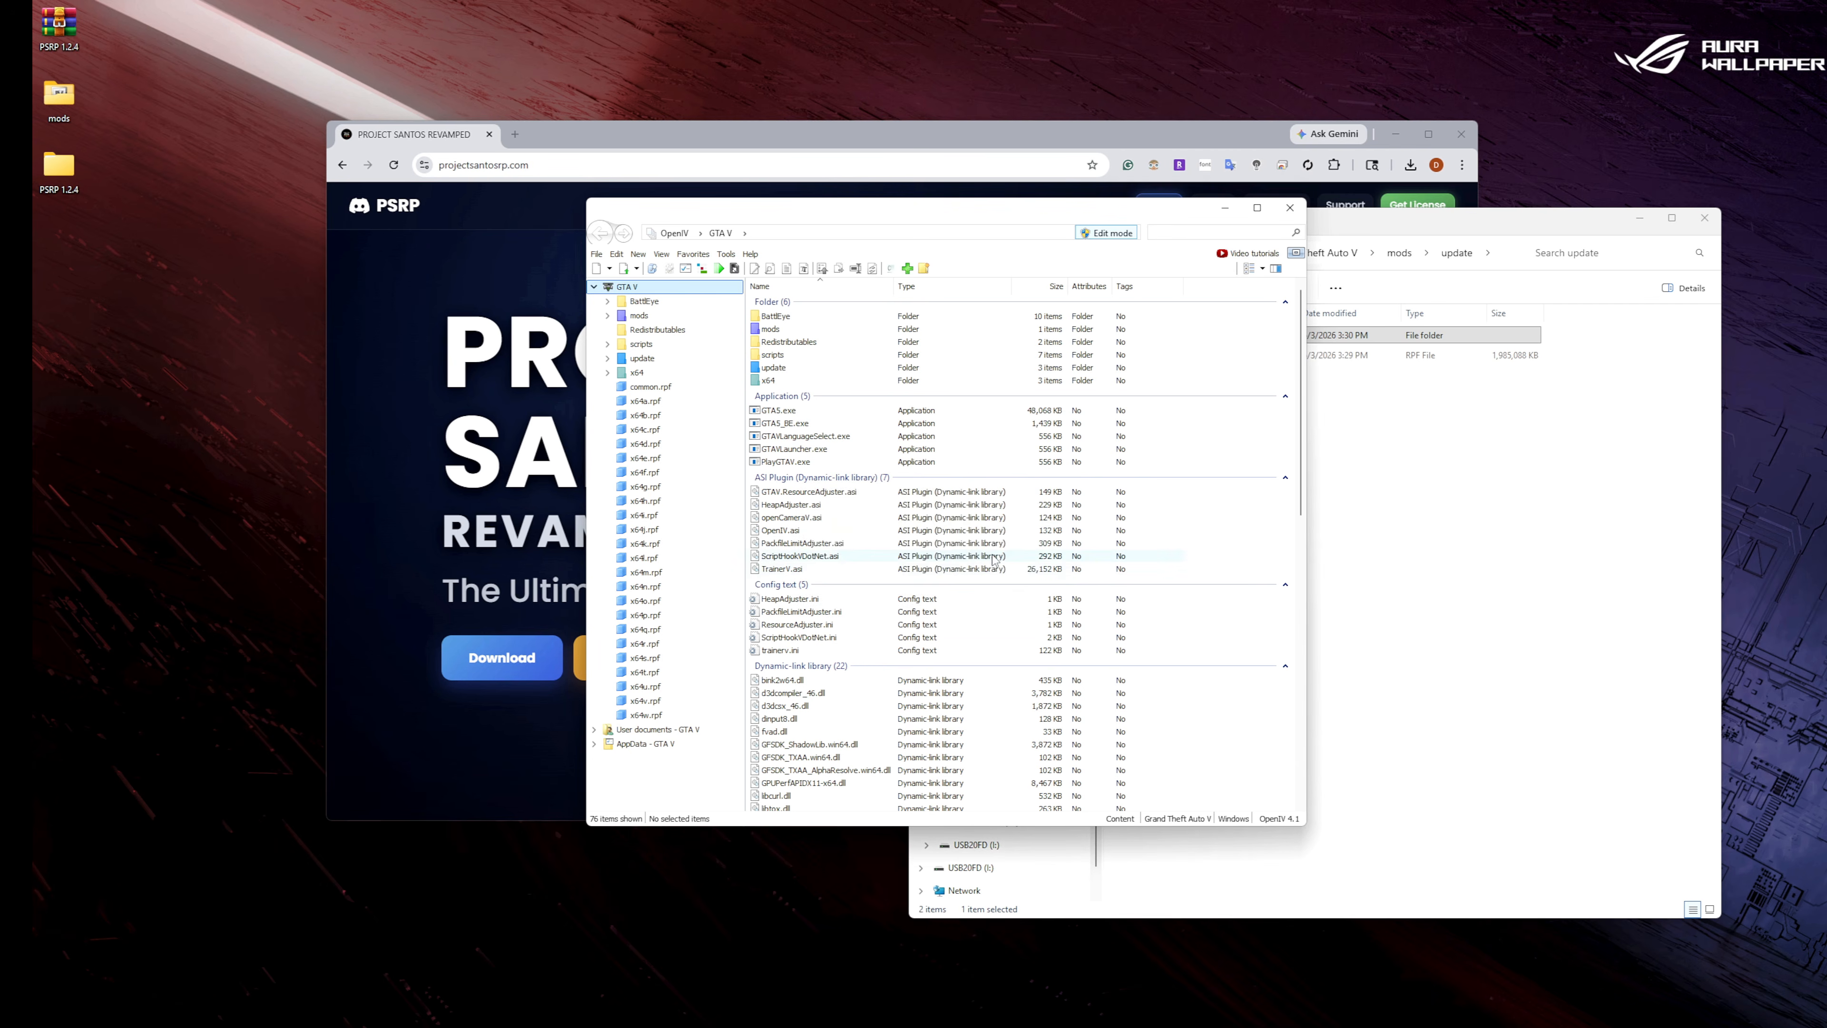
# Open dlclist.xml for editing from mods > update > update.rpf > common > data.
pyautogui.doubleClick(778, 330)
pyautogui.doubleClick(774, 317)
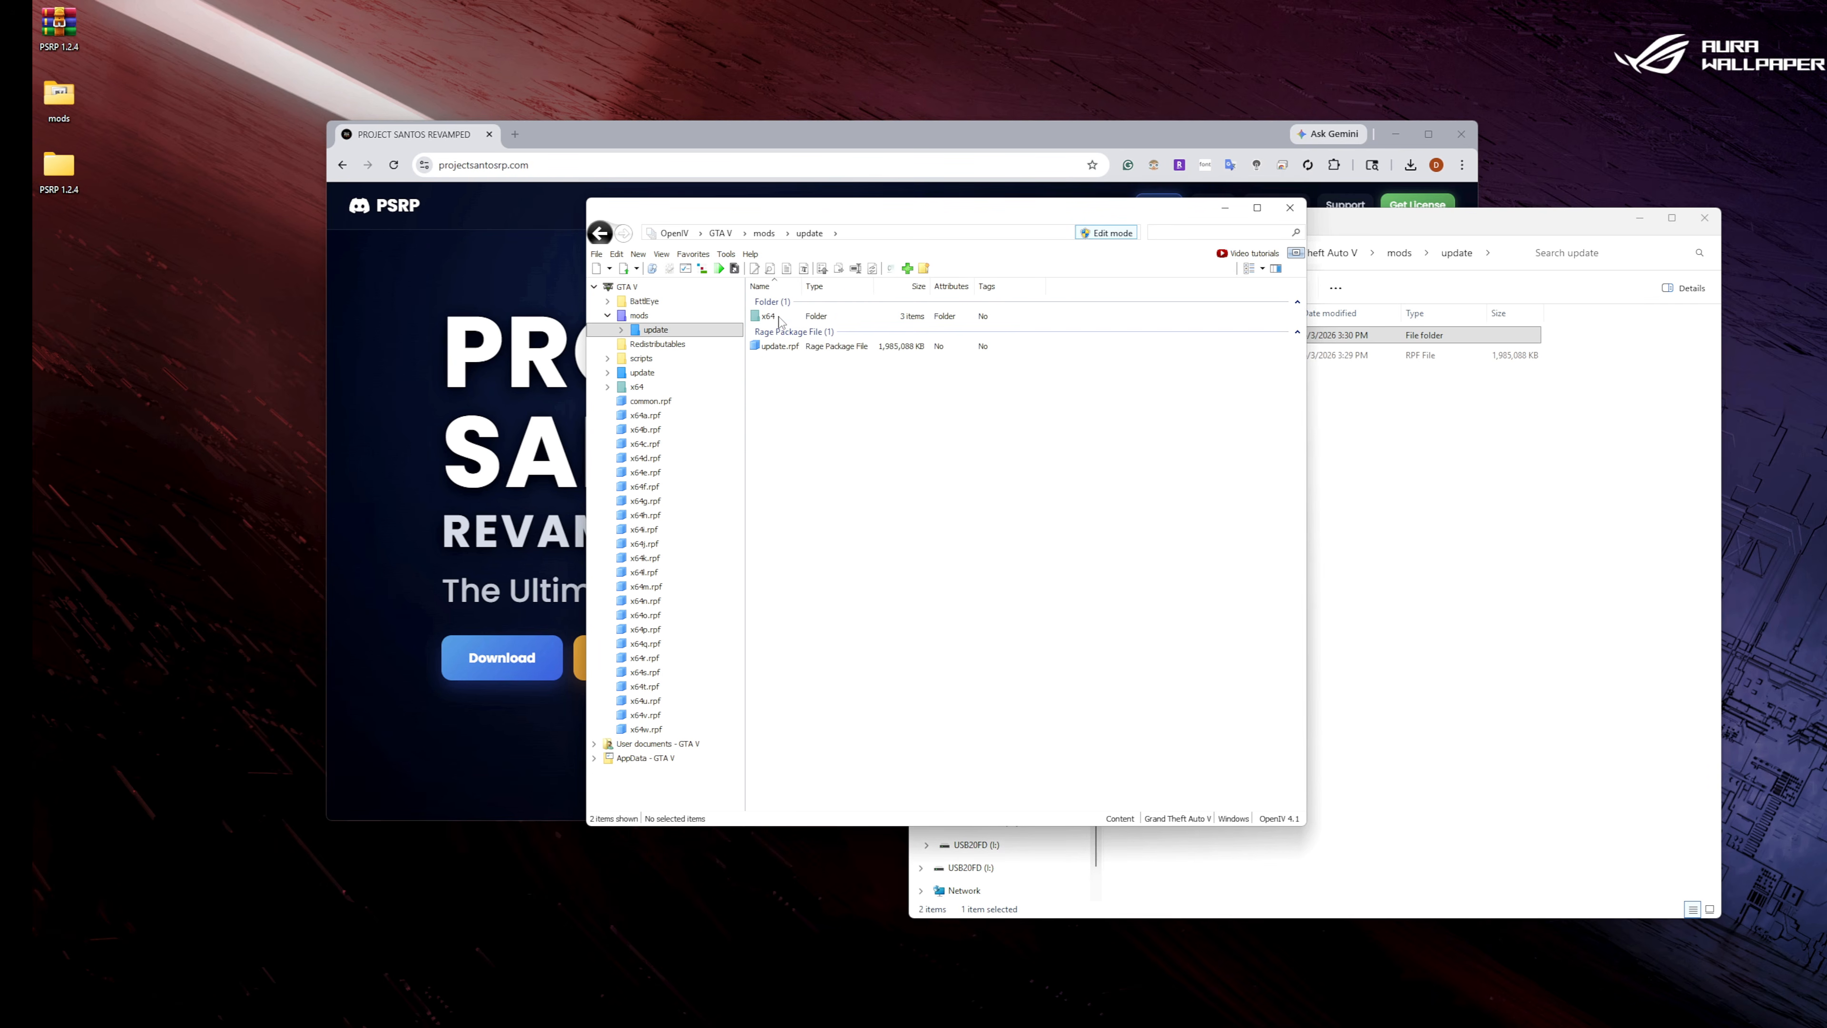
pyautogui.doubleClick(782, 349)
pyautogui.doubleClick(782, 318)
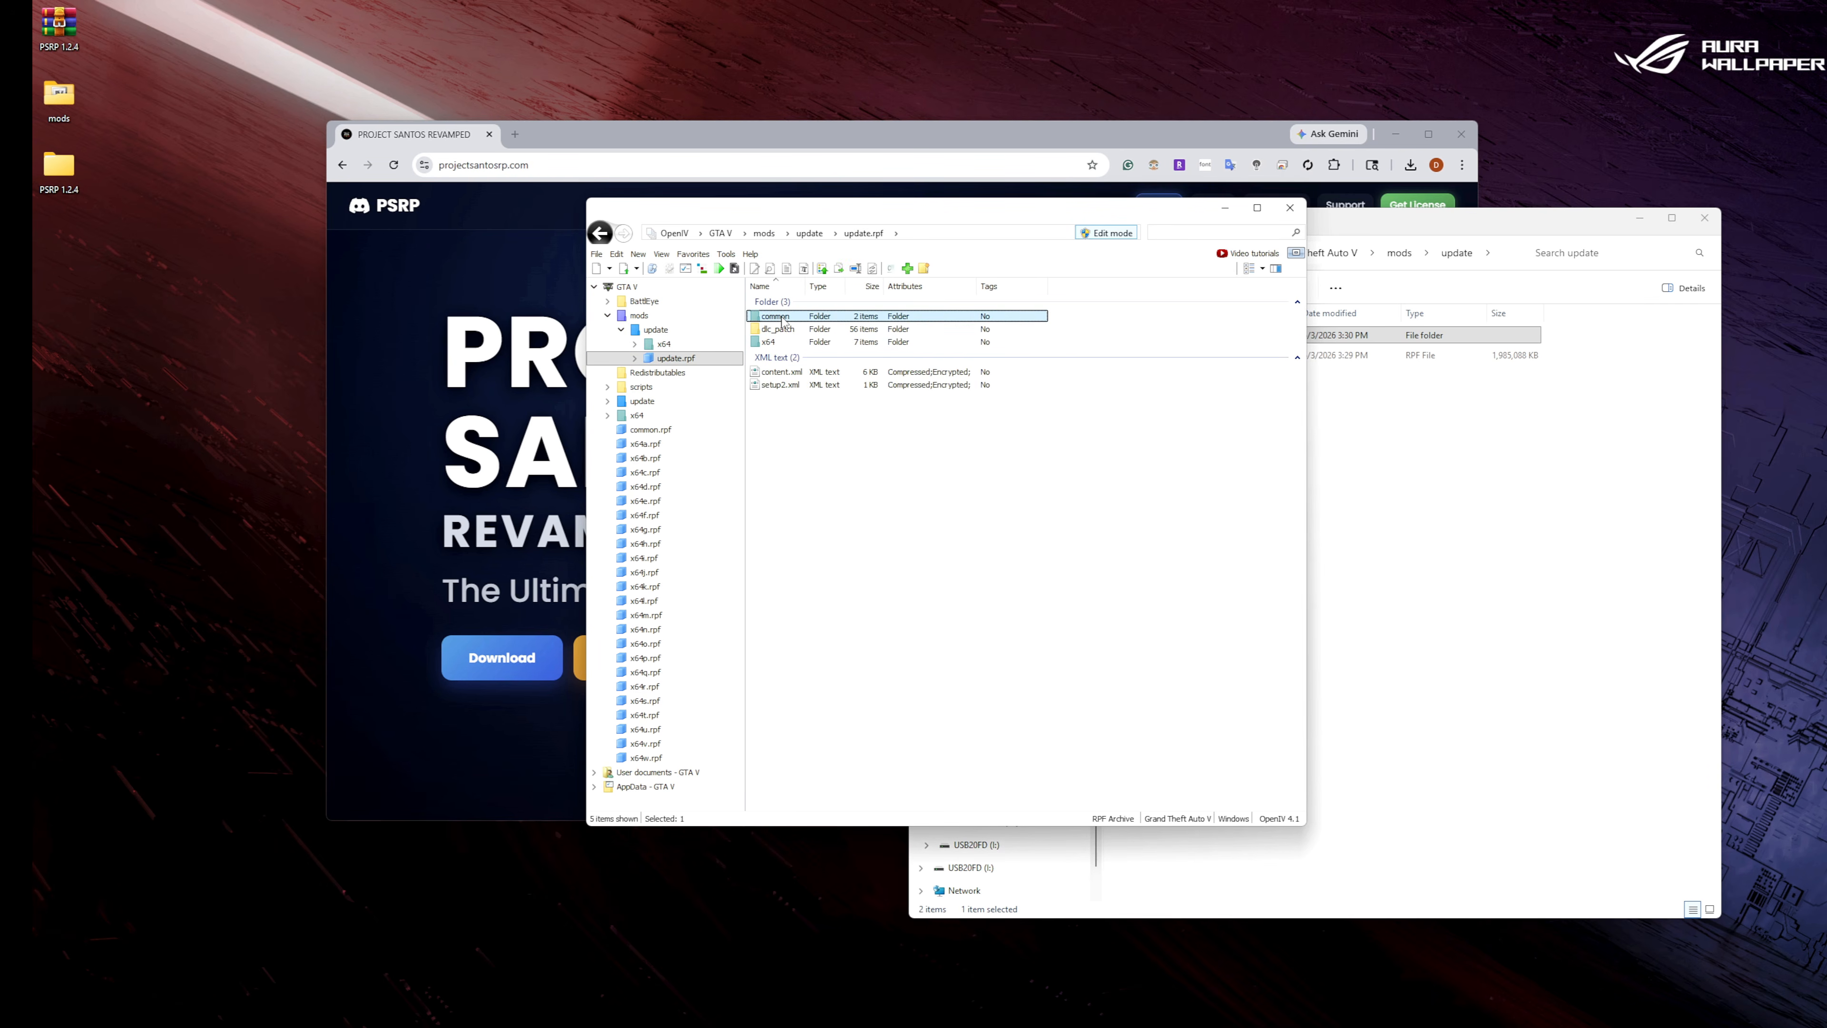
pyautogui.doubleClick(769, 317)
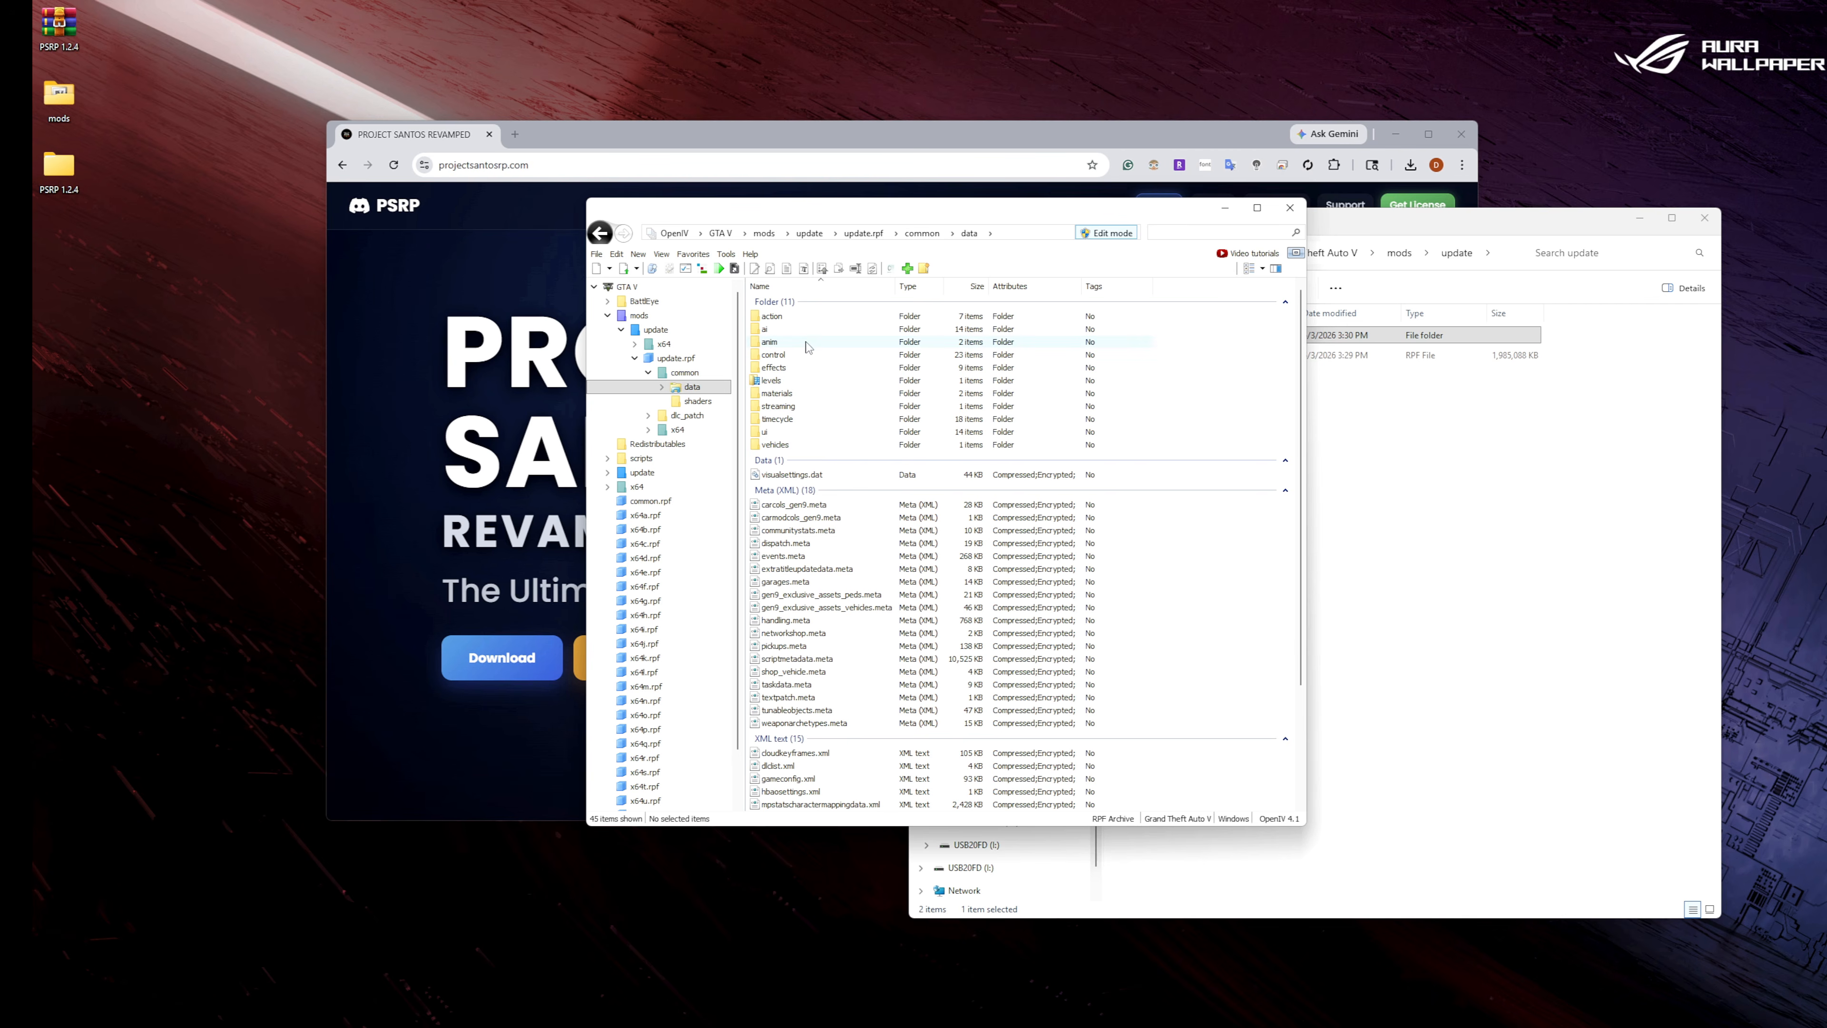
pyautogui.click(789, 766)
pyautogui.rightClick(789, 766)
pyautogui.click(817, 776)
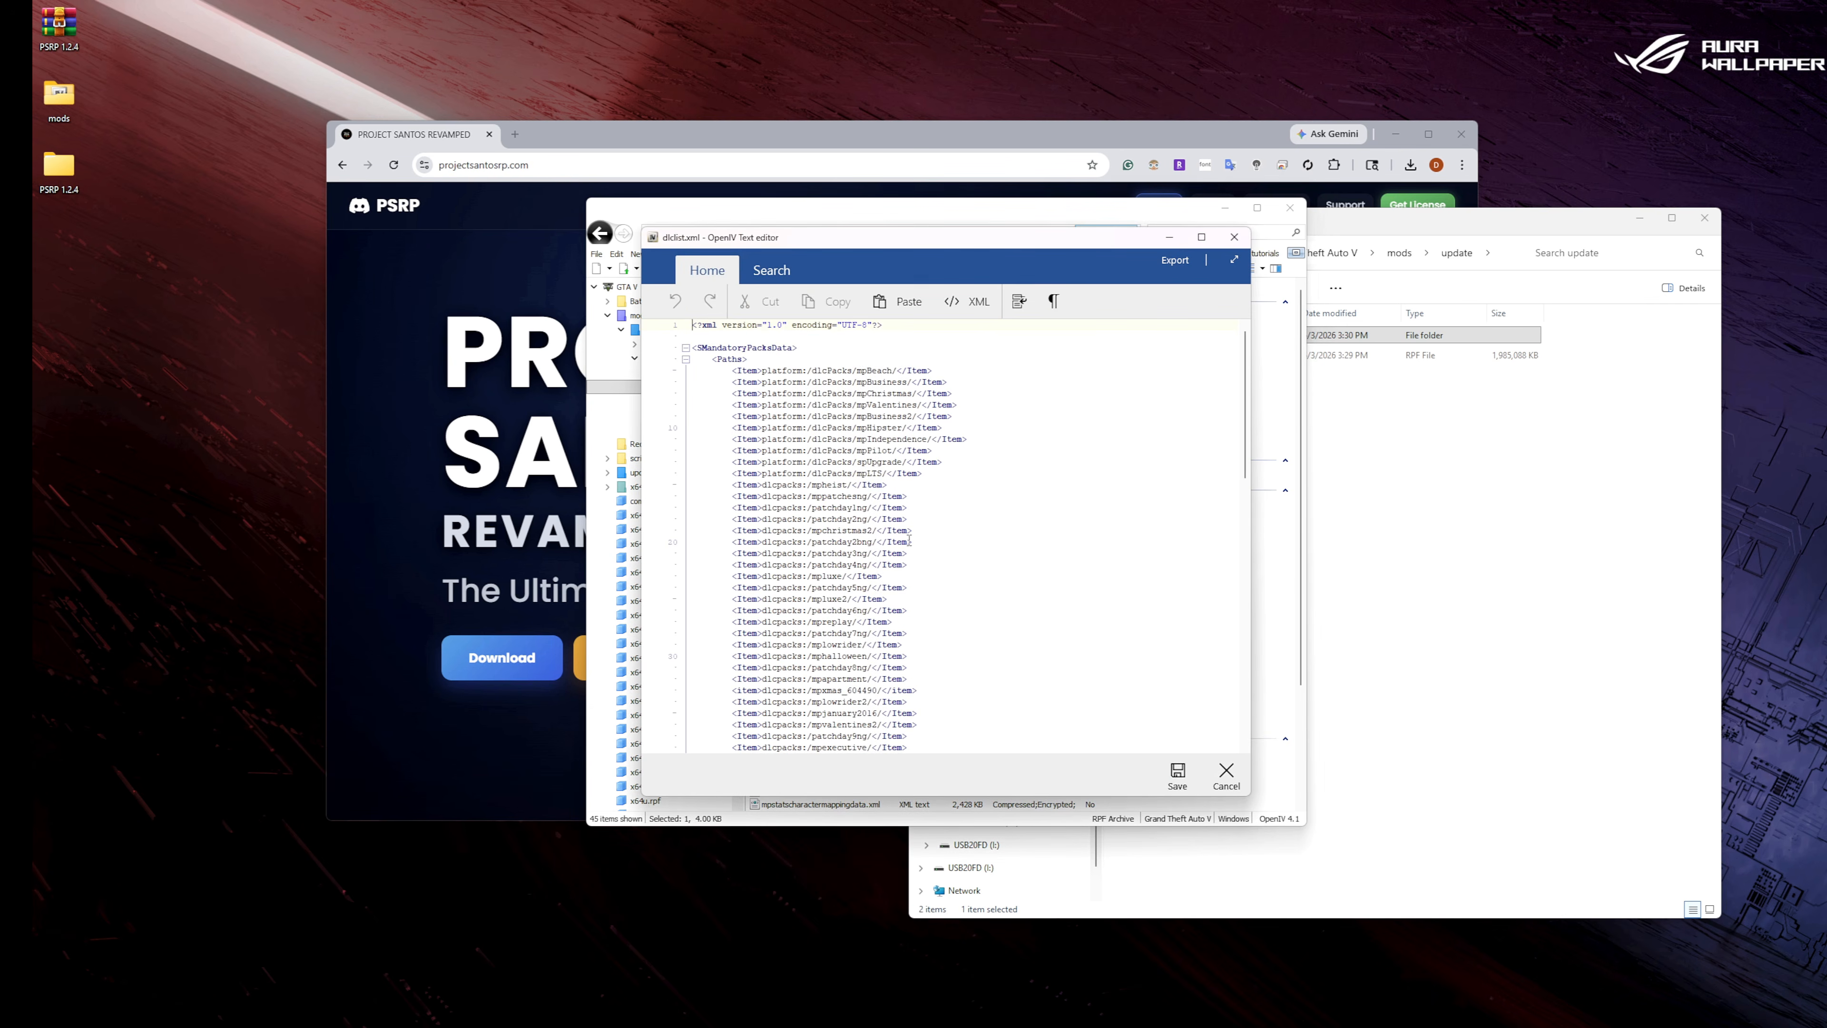
# Duplicate the last Item line, dlcpacks:/mp2025_02_g9ec/, onto a new line directly below it in dlclist.xml.
pyautogui.moveTo(1244, 368); pyautogui.dragTo(1232, 646)
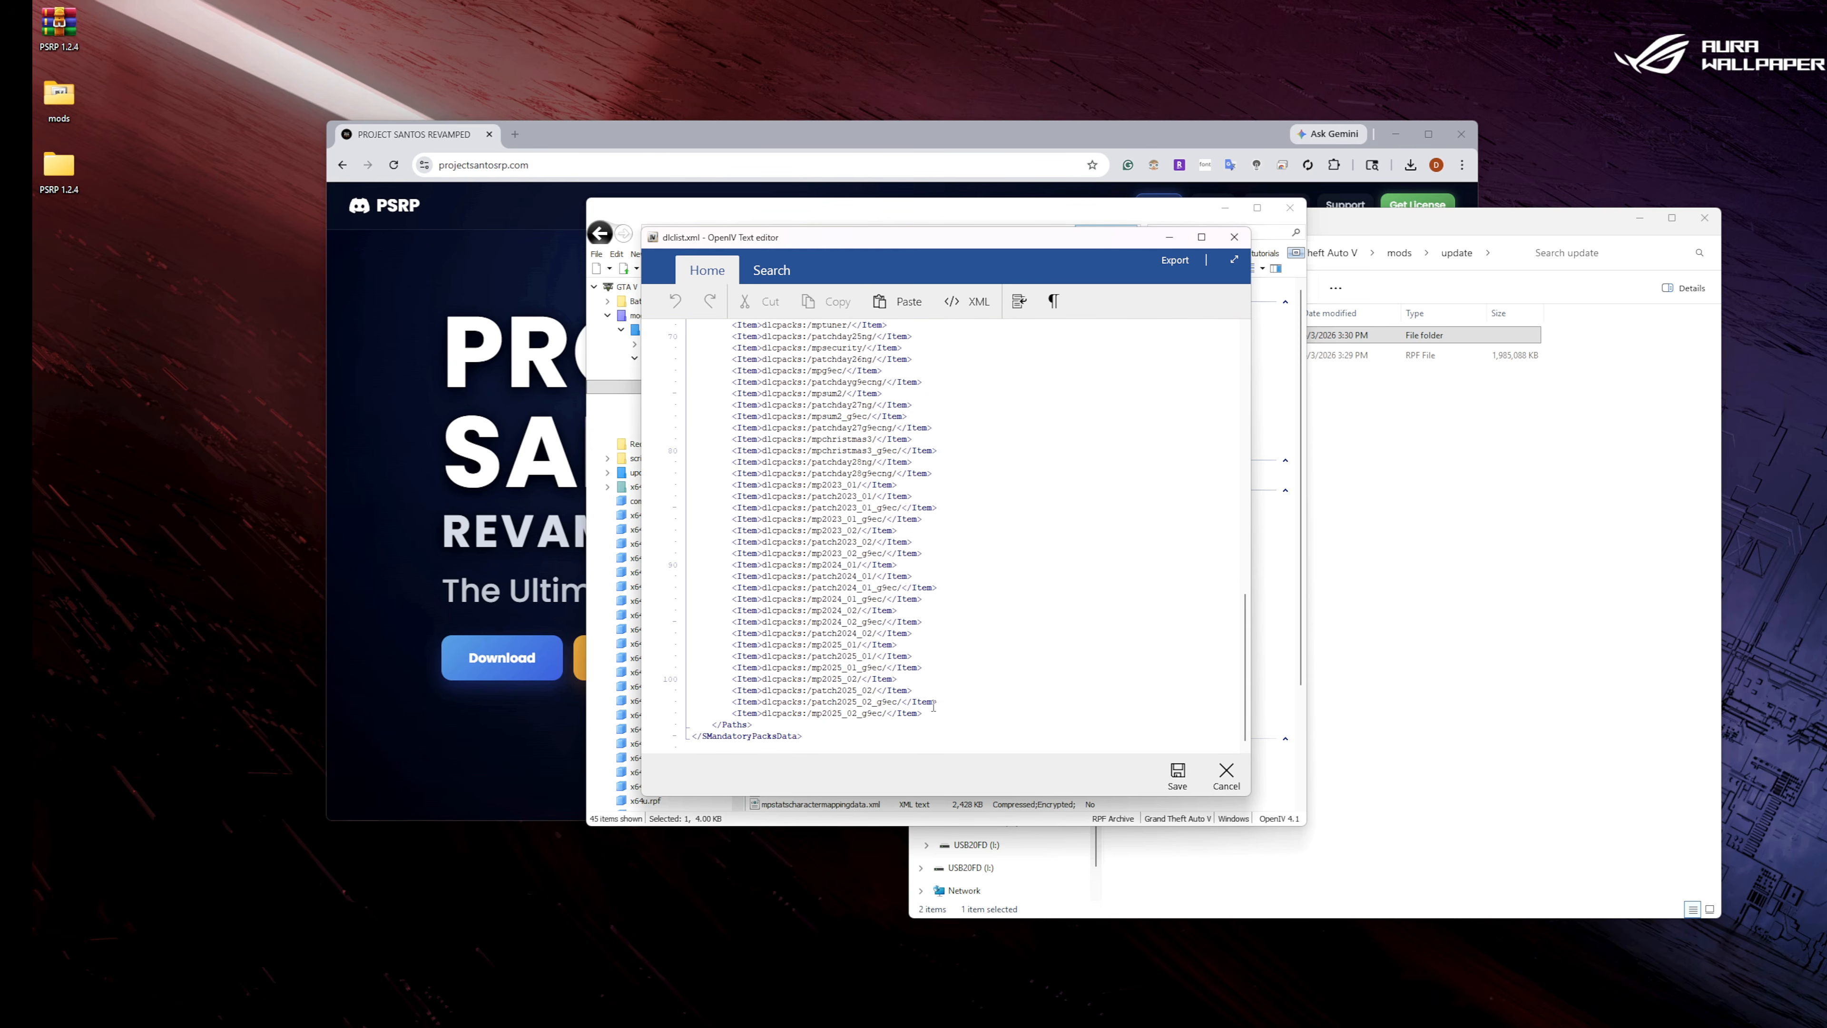
pyautogui.moveTo(927, 716); pyautogui.dragTo(732, 714)
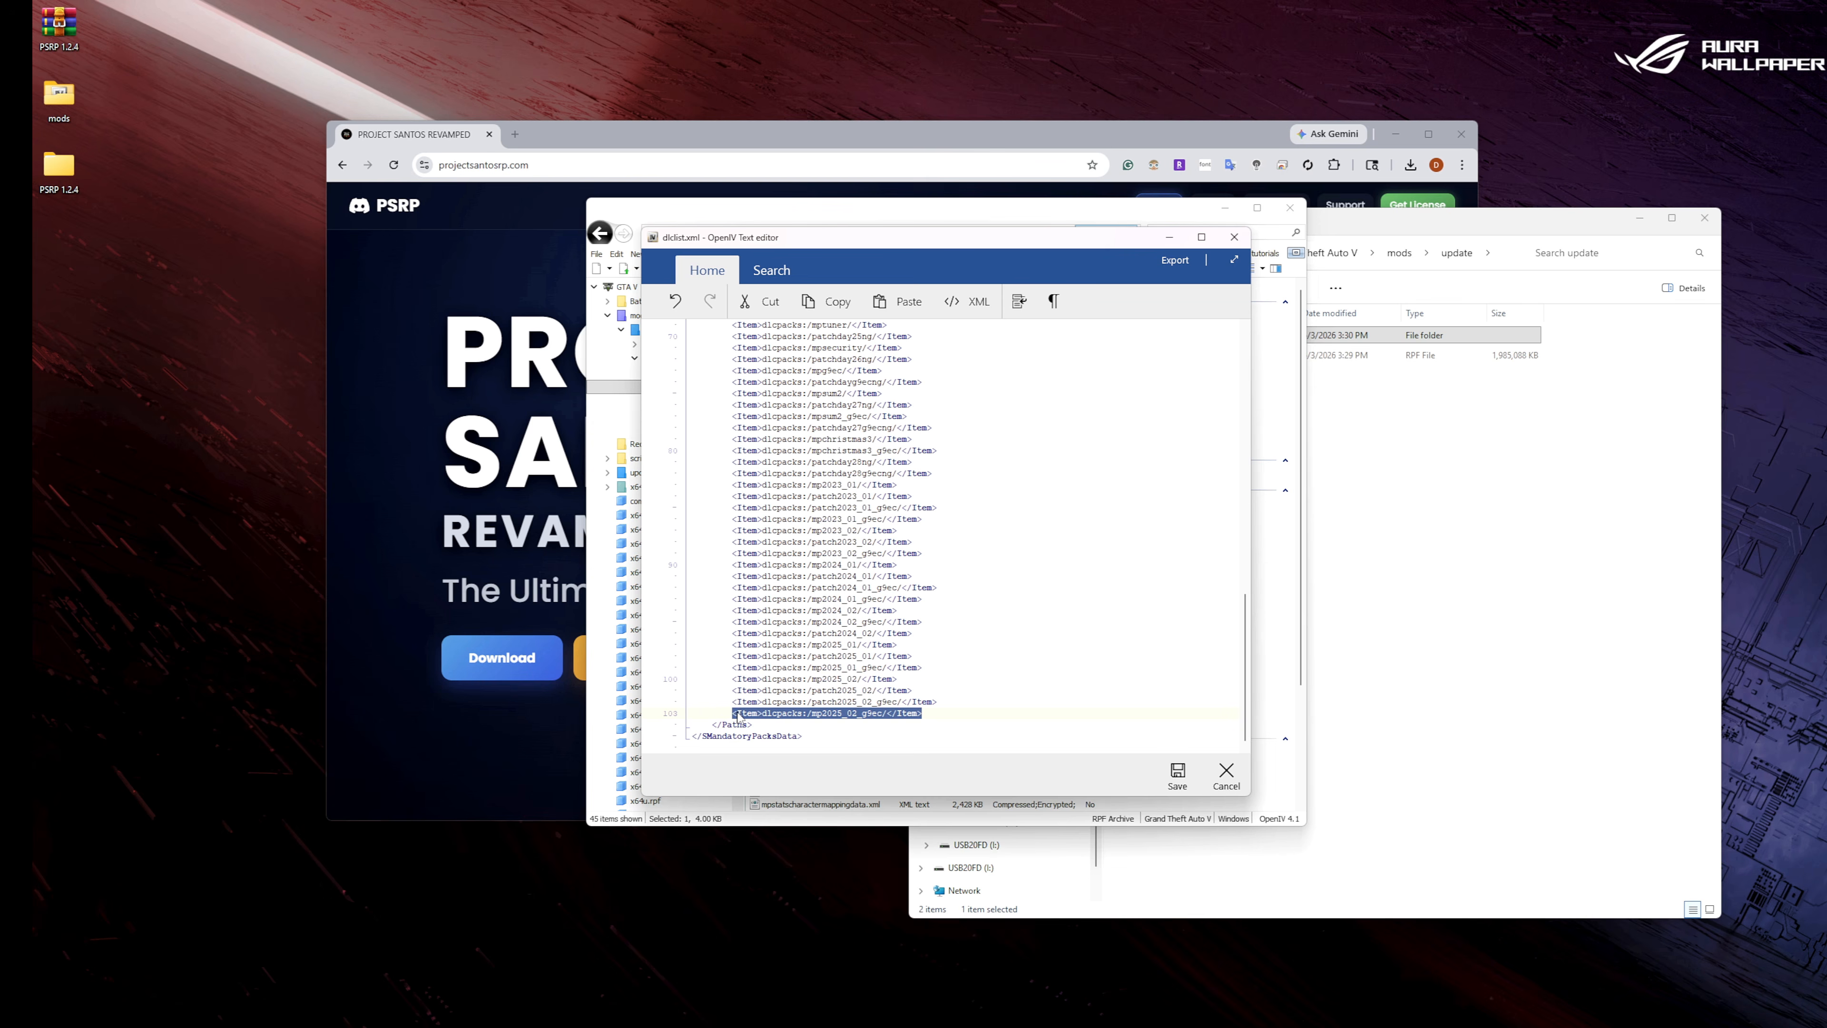
pyautogui.rightClick(741, 718)
pyautogui.click(774, 737)
pyautogui.click(927, 712)
pyautogui.press('Return')
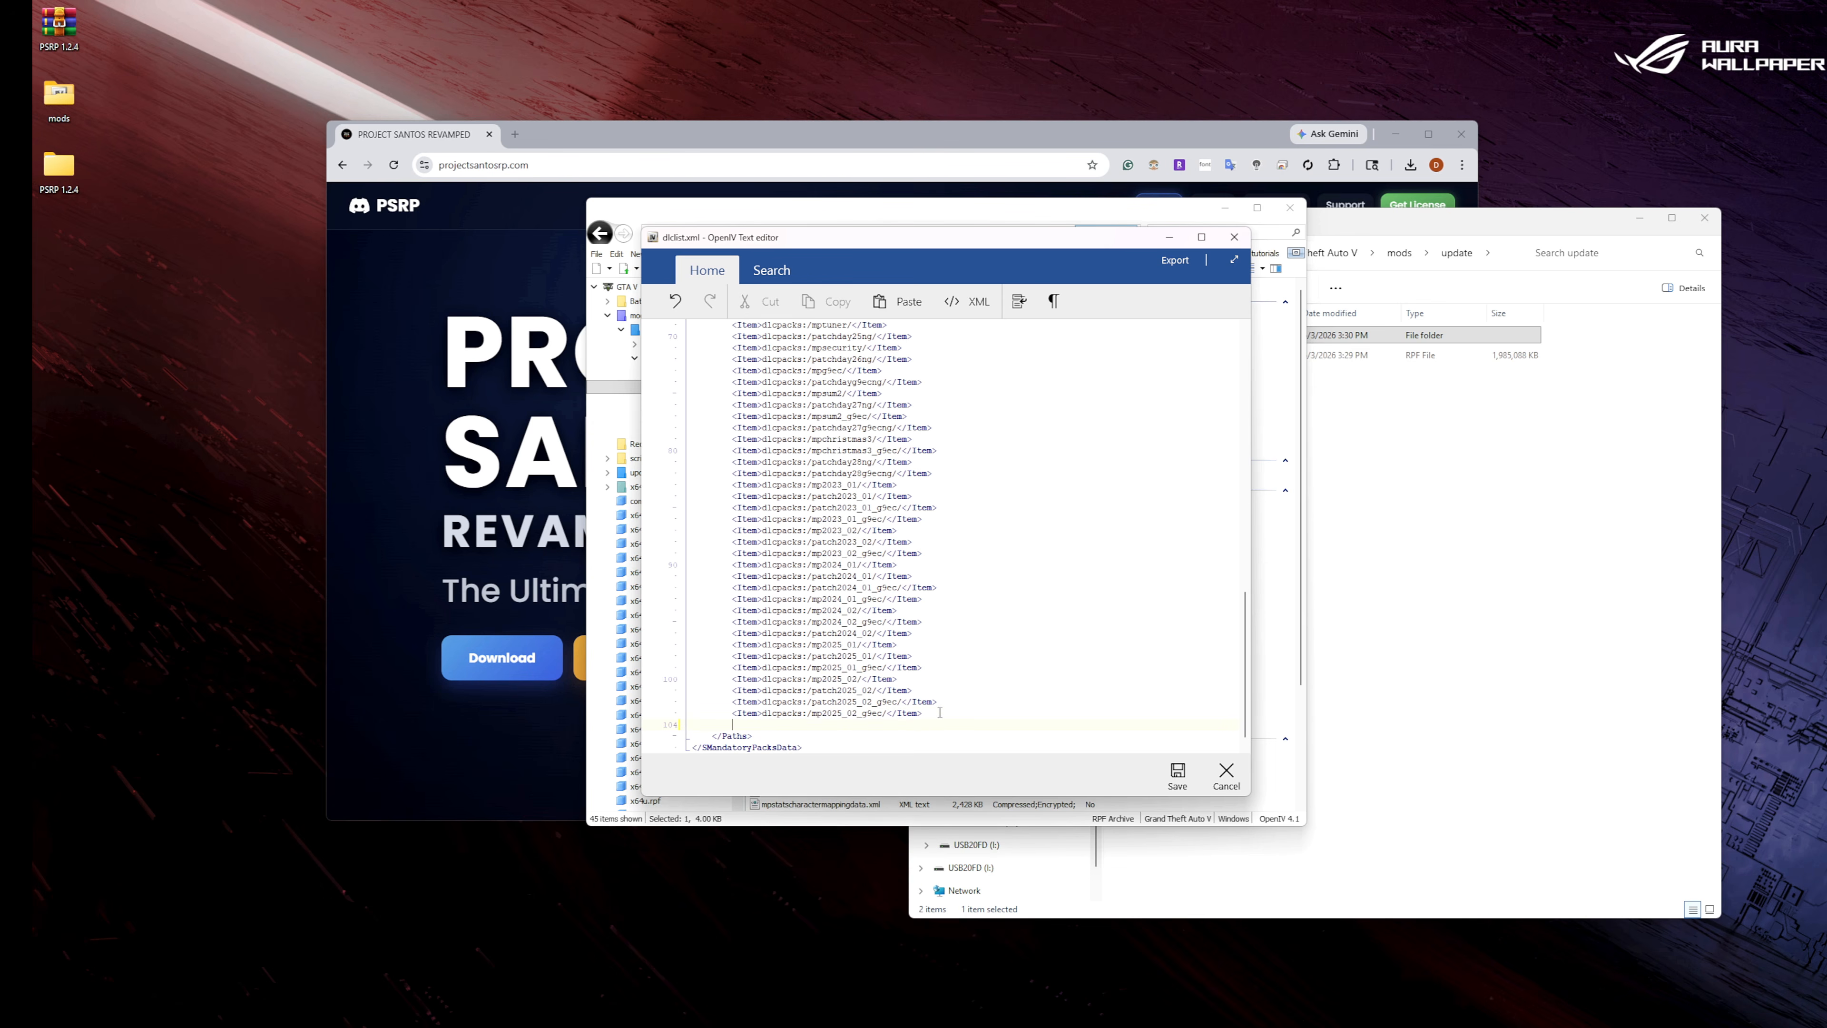
pyautogui.rightClick(897, 723)
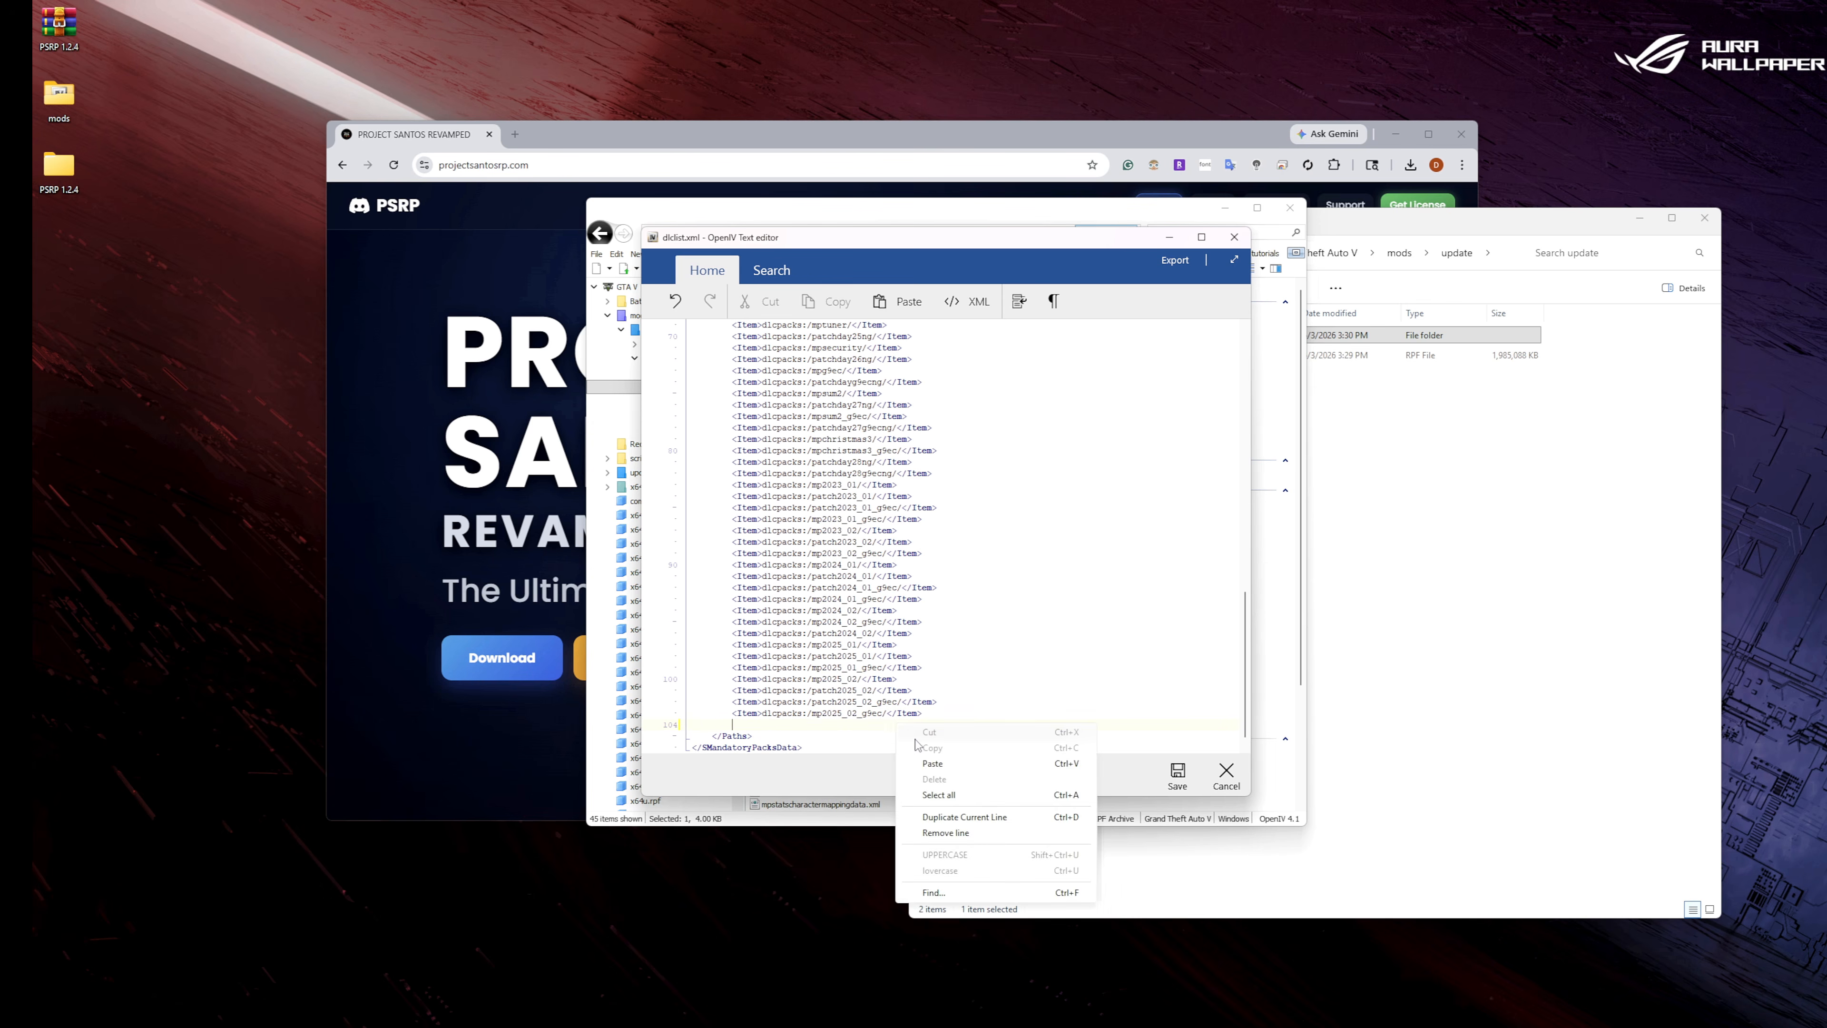
pyautogui.click(932, 764)
# Replace the pack name in the duplicated line with psrp_props, copied from the folder name in mods > update > x64 > dlcpacks, and save dlclist.xml.
pyautogui.click(1498, 235)
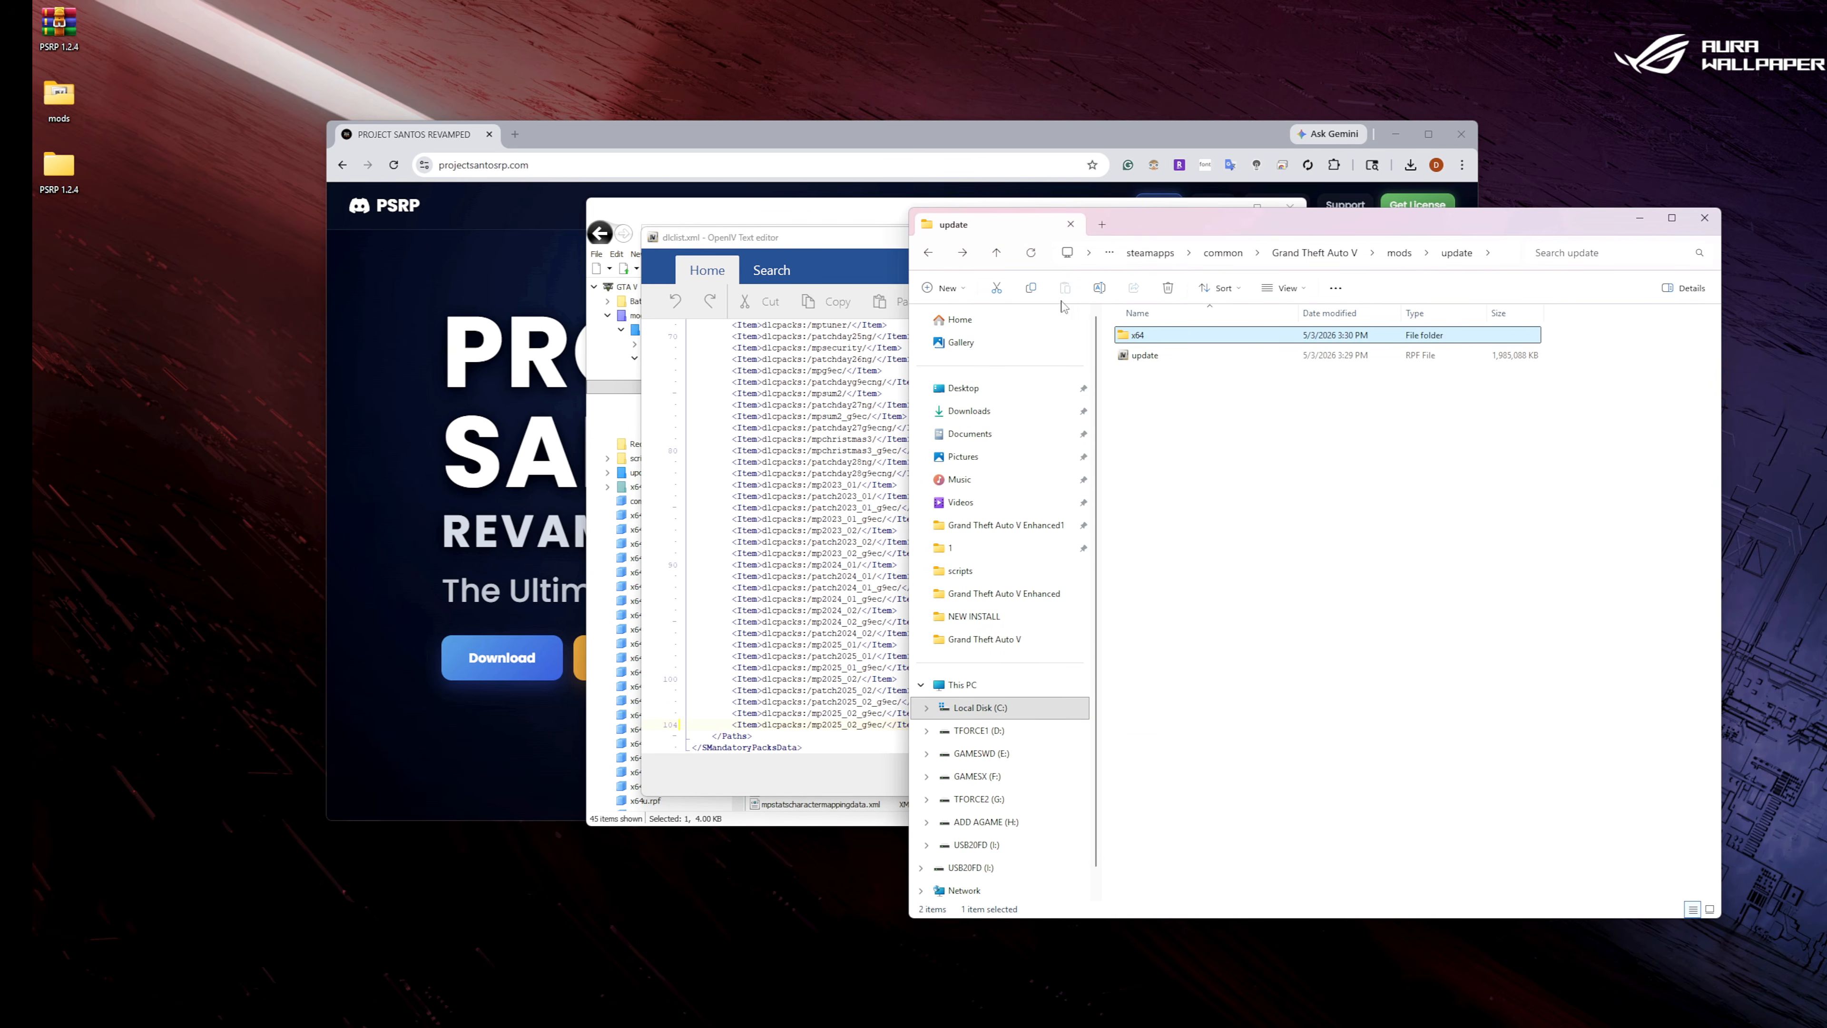
pyautogui.doubleClick(1150, 335)
pyautogui.doubleClick(1150, 355)
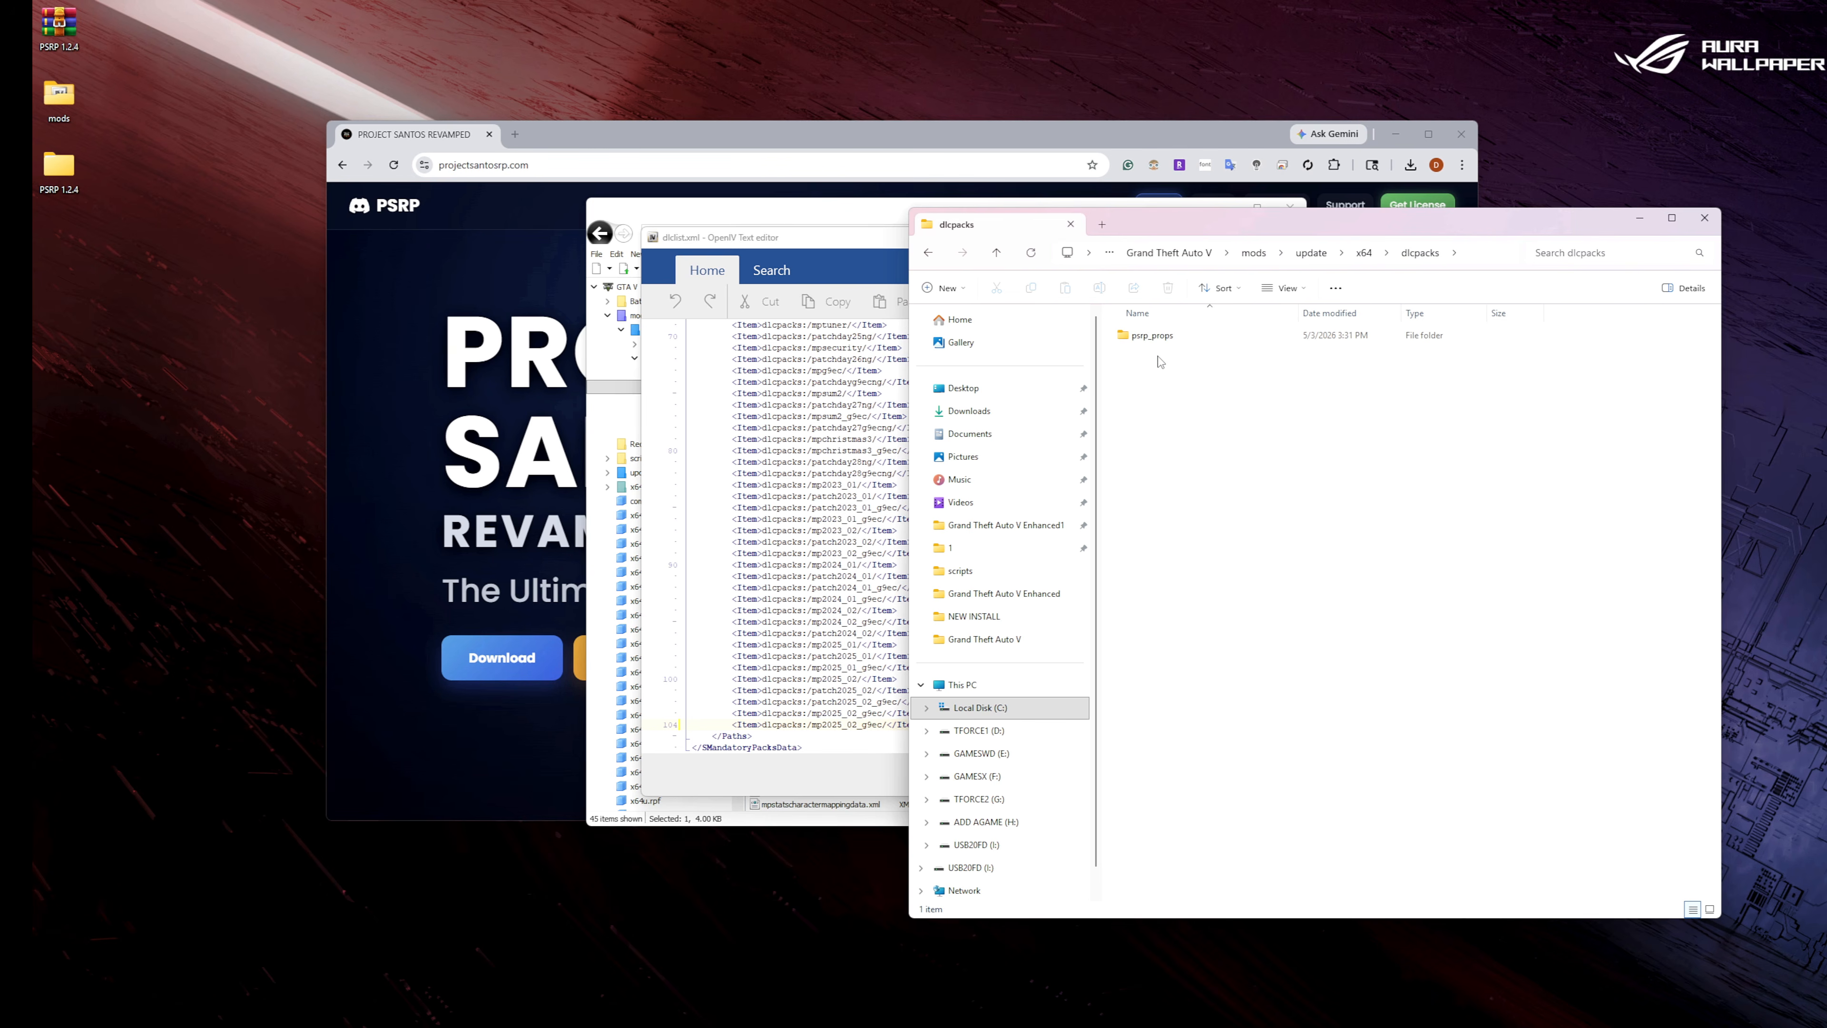
pyautogui.click(1161, 345)
pyautogui.click(1159, 338)
pyautogui.rightClick(1159, 338)
pyautogui.click(1203, 392)
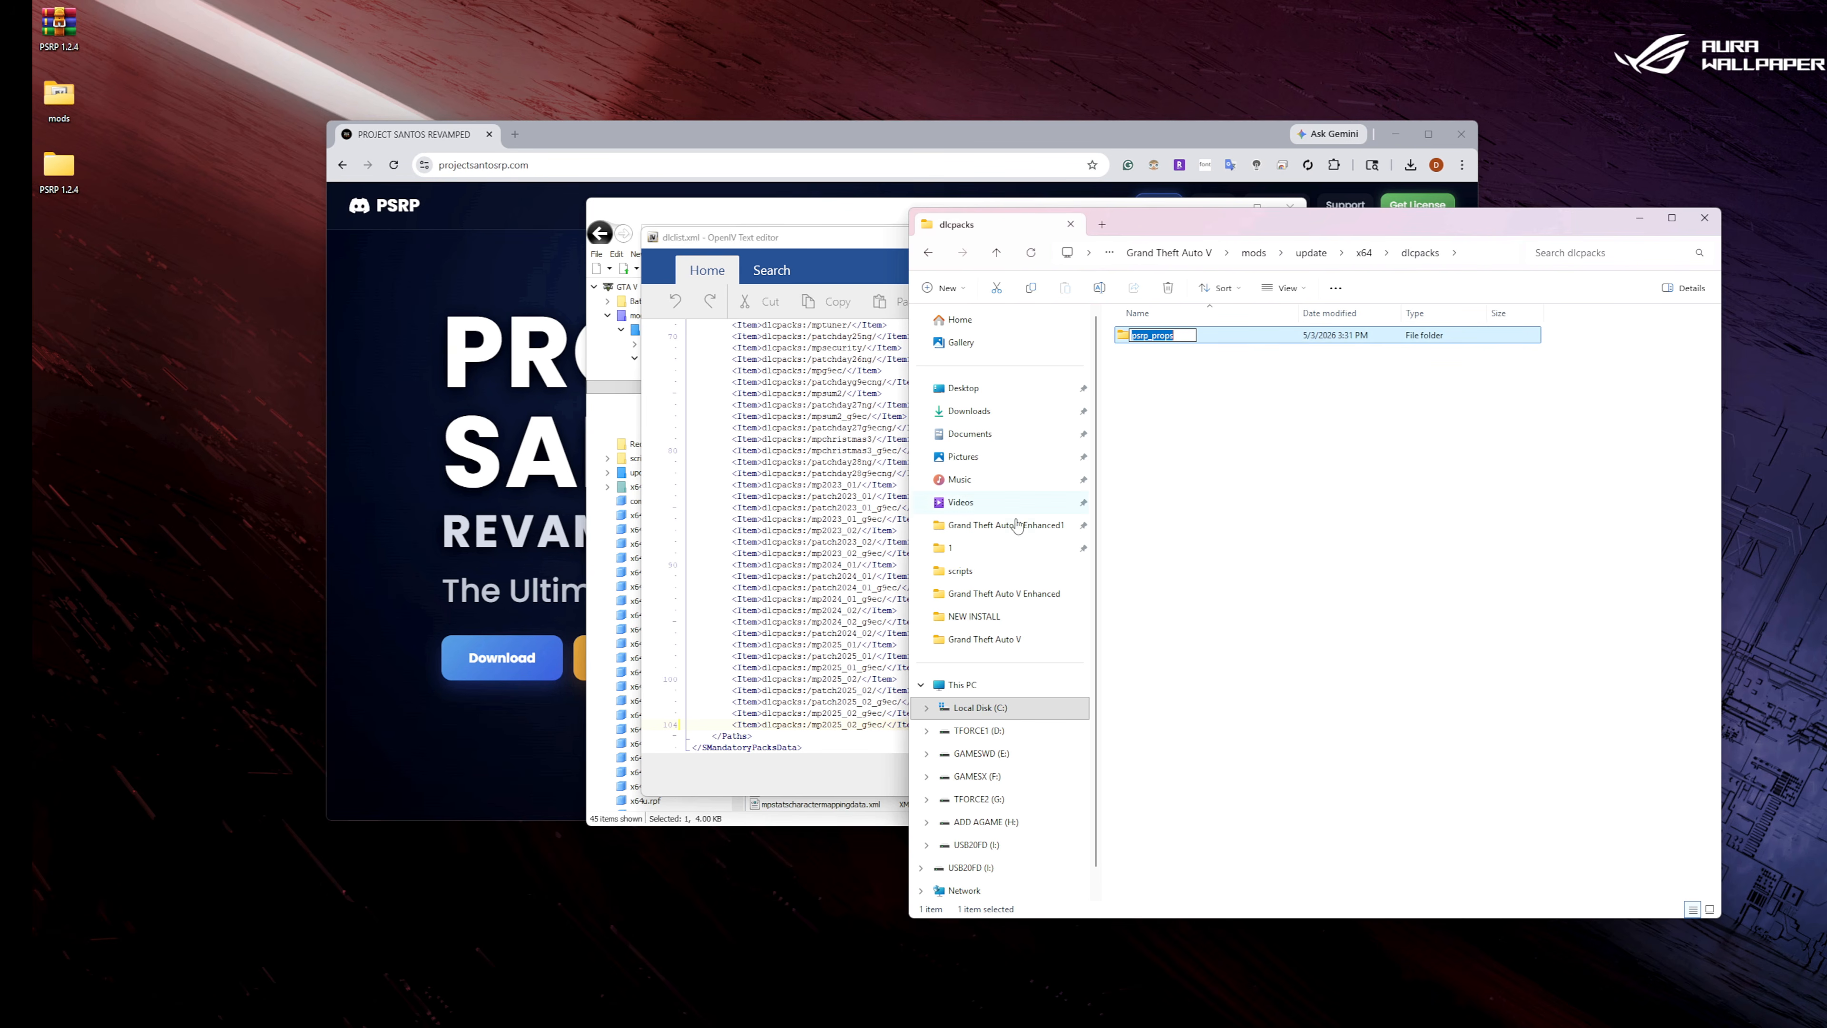
pyautogui.doubleClick(851, 726)
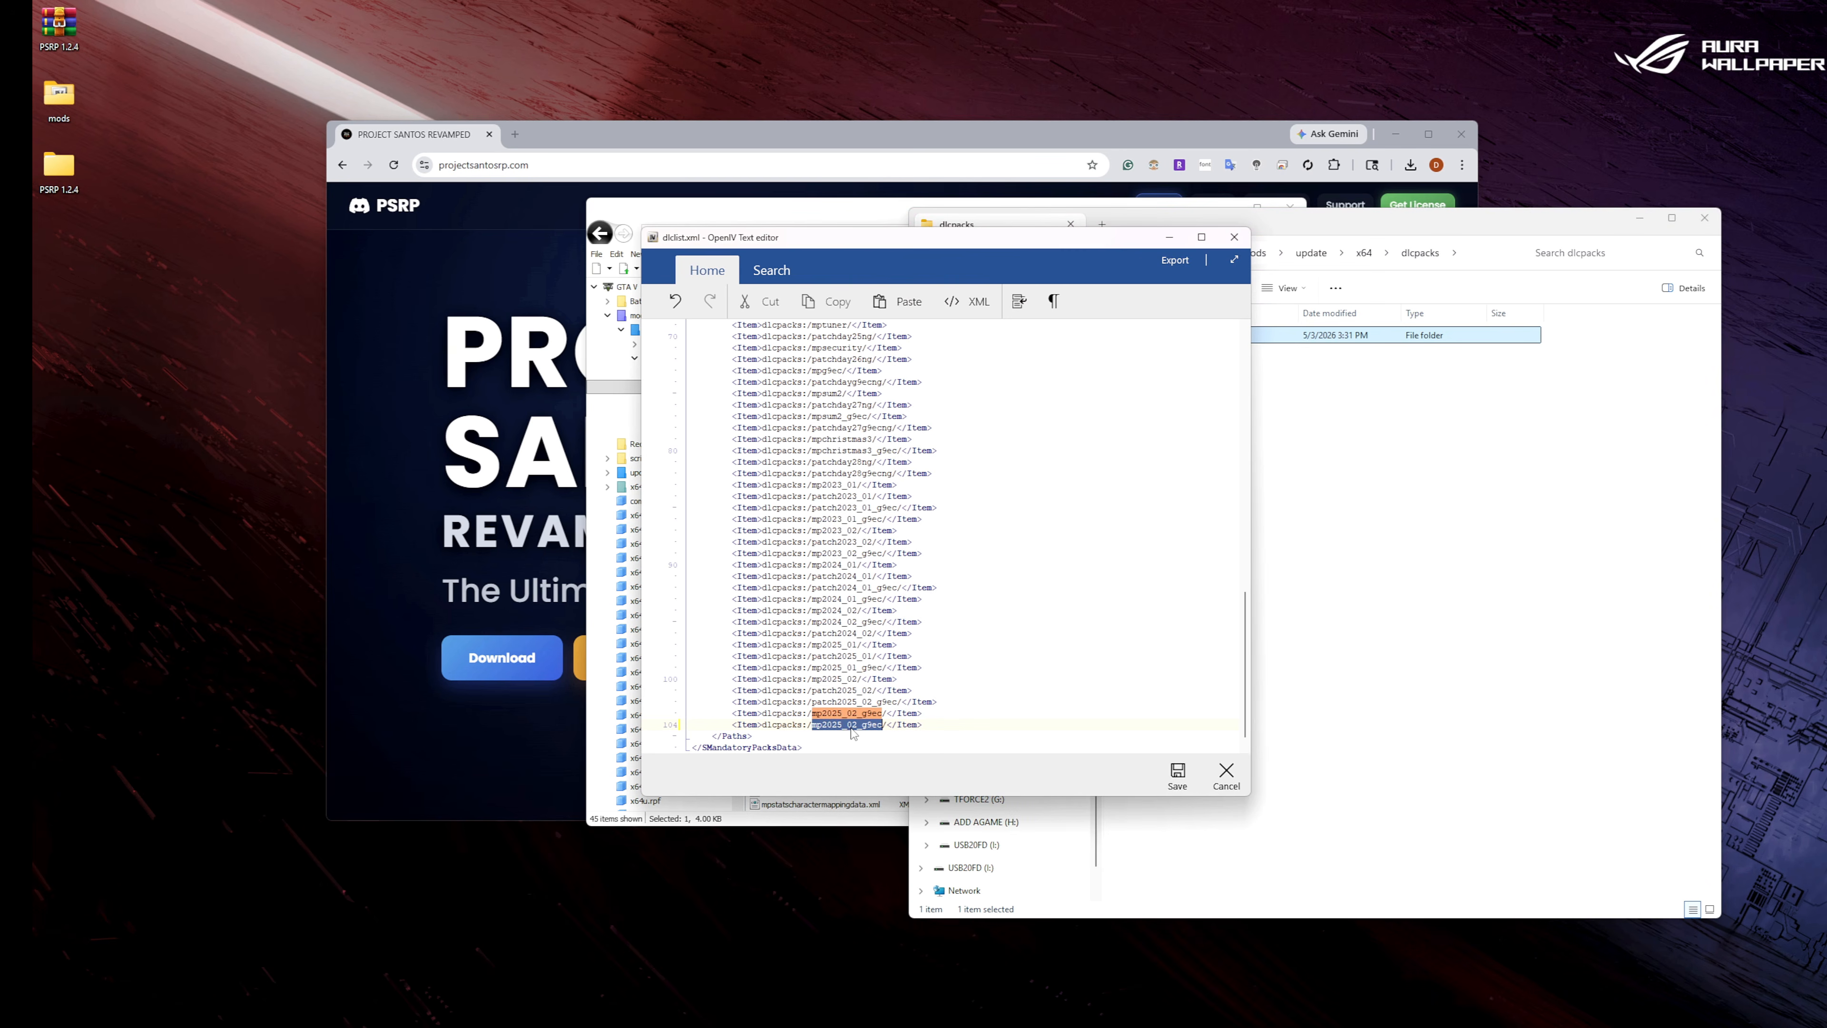
pyautogui.rightClick(858, 730)
pyautogui.click(893, 765)
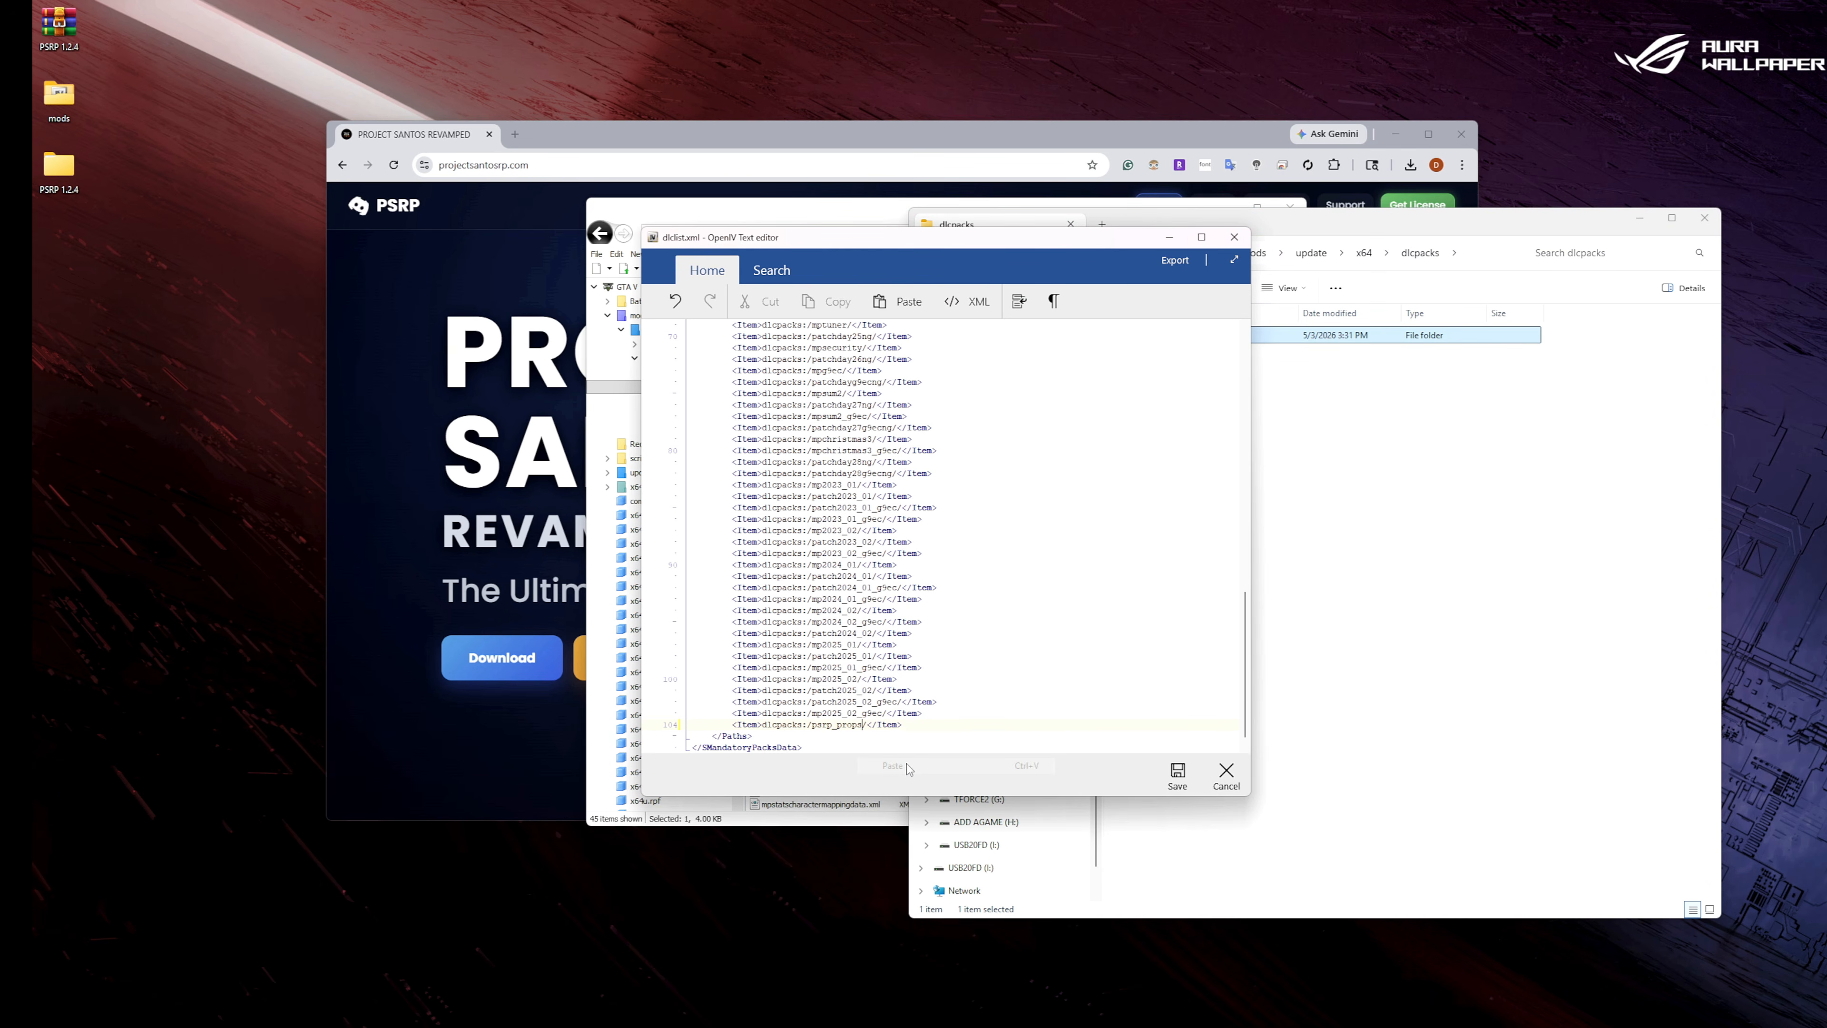
pyautogui.click(1178, 775)
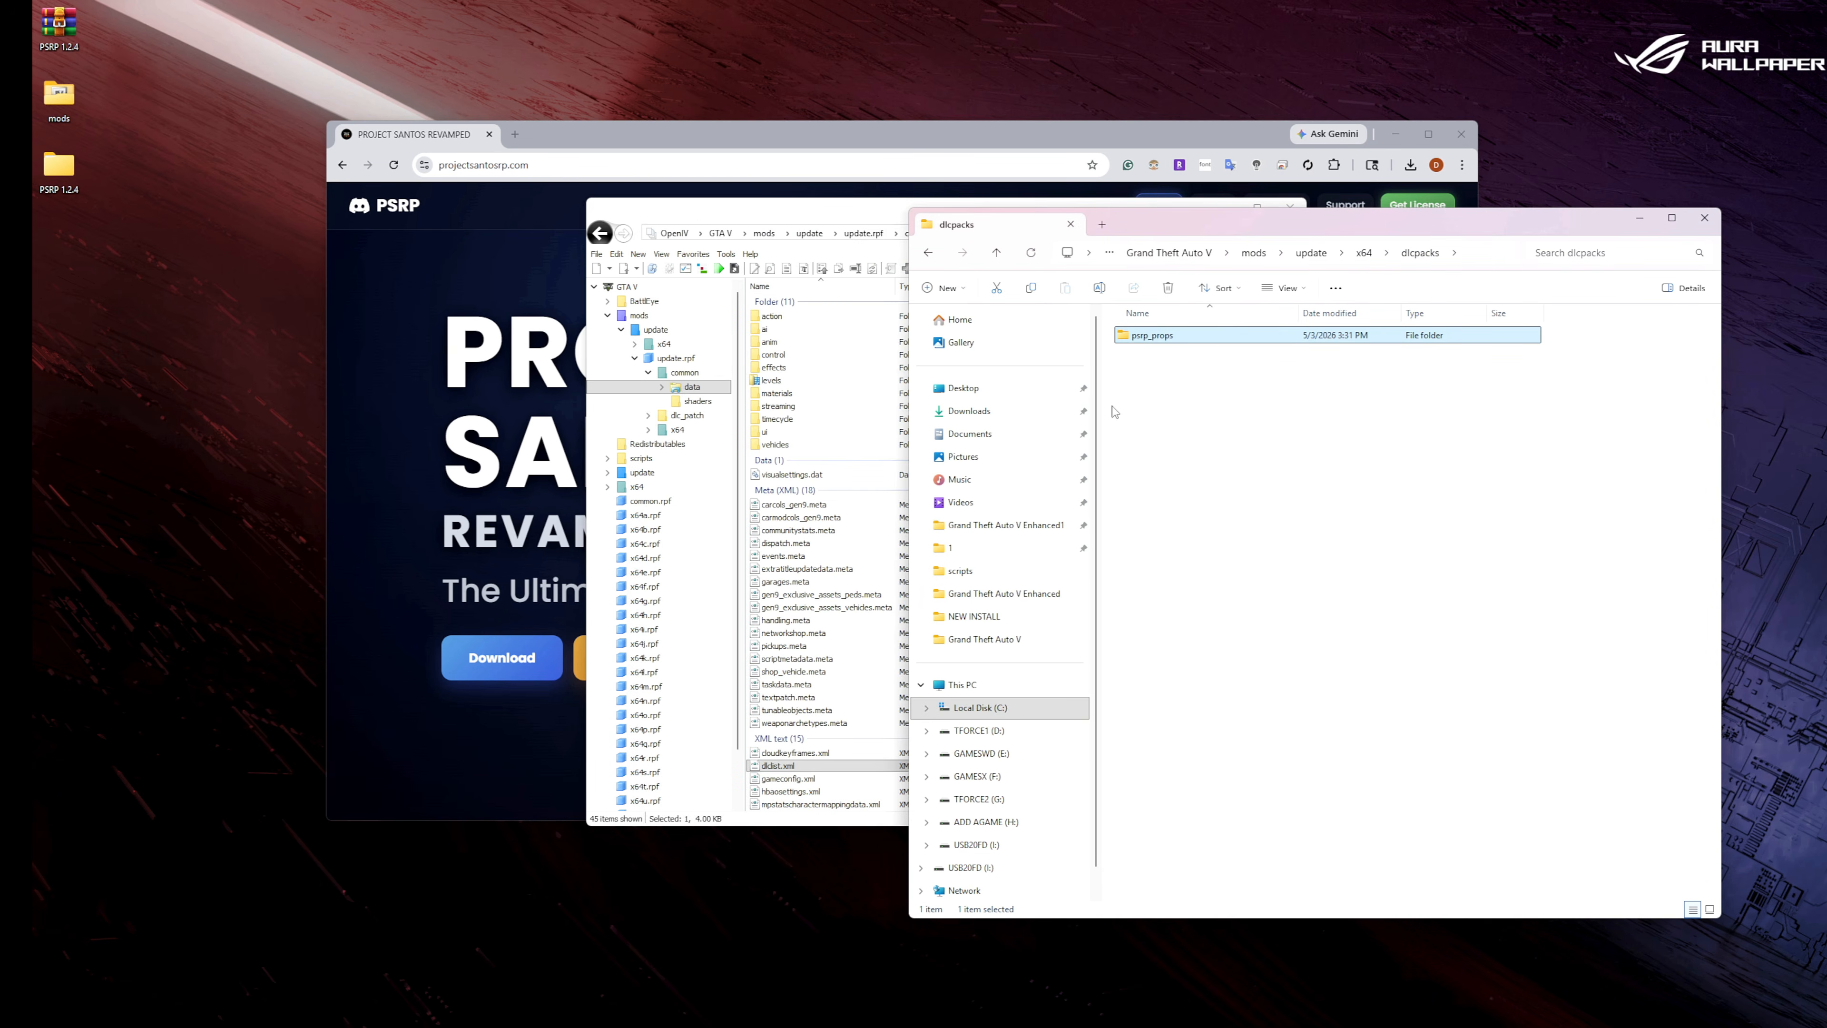
# Close the dlcpacks folder window and OpenIV, and minimize the browser.
pyautogui.click(1705, 219)
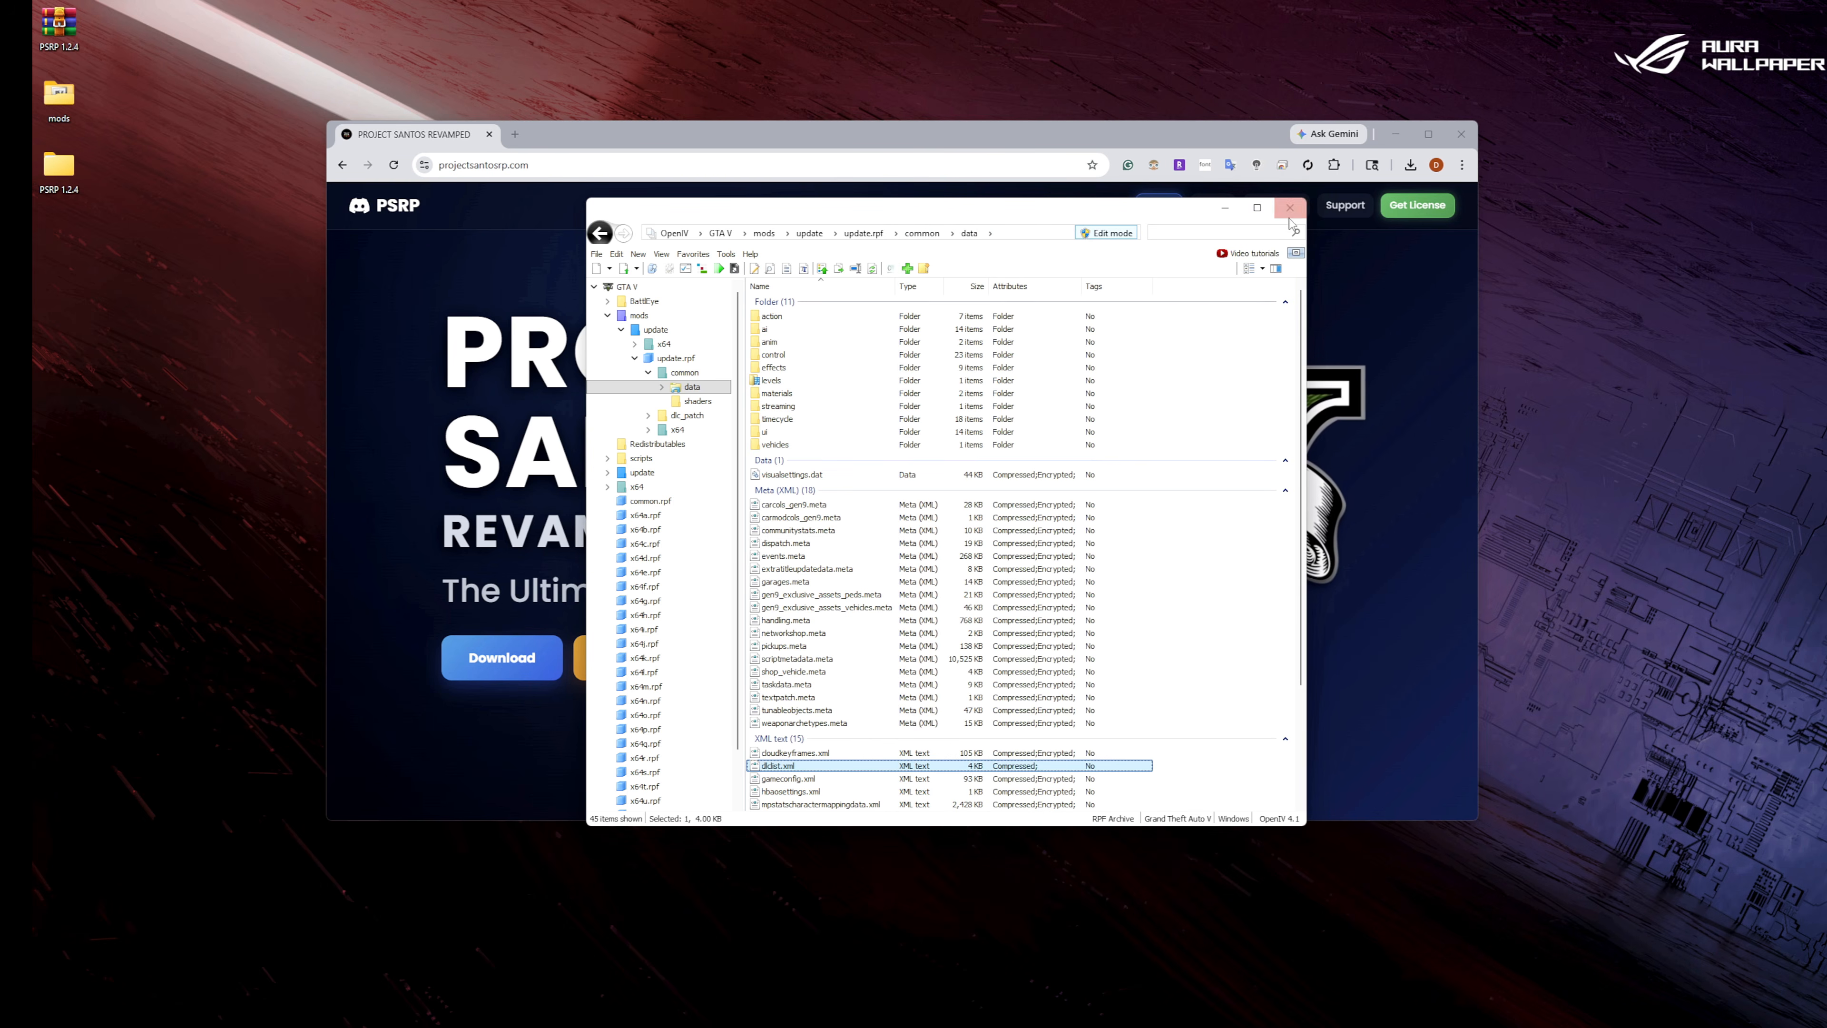
pyautogui.click(1290, 210)
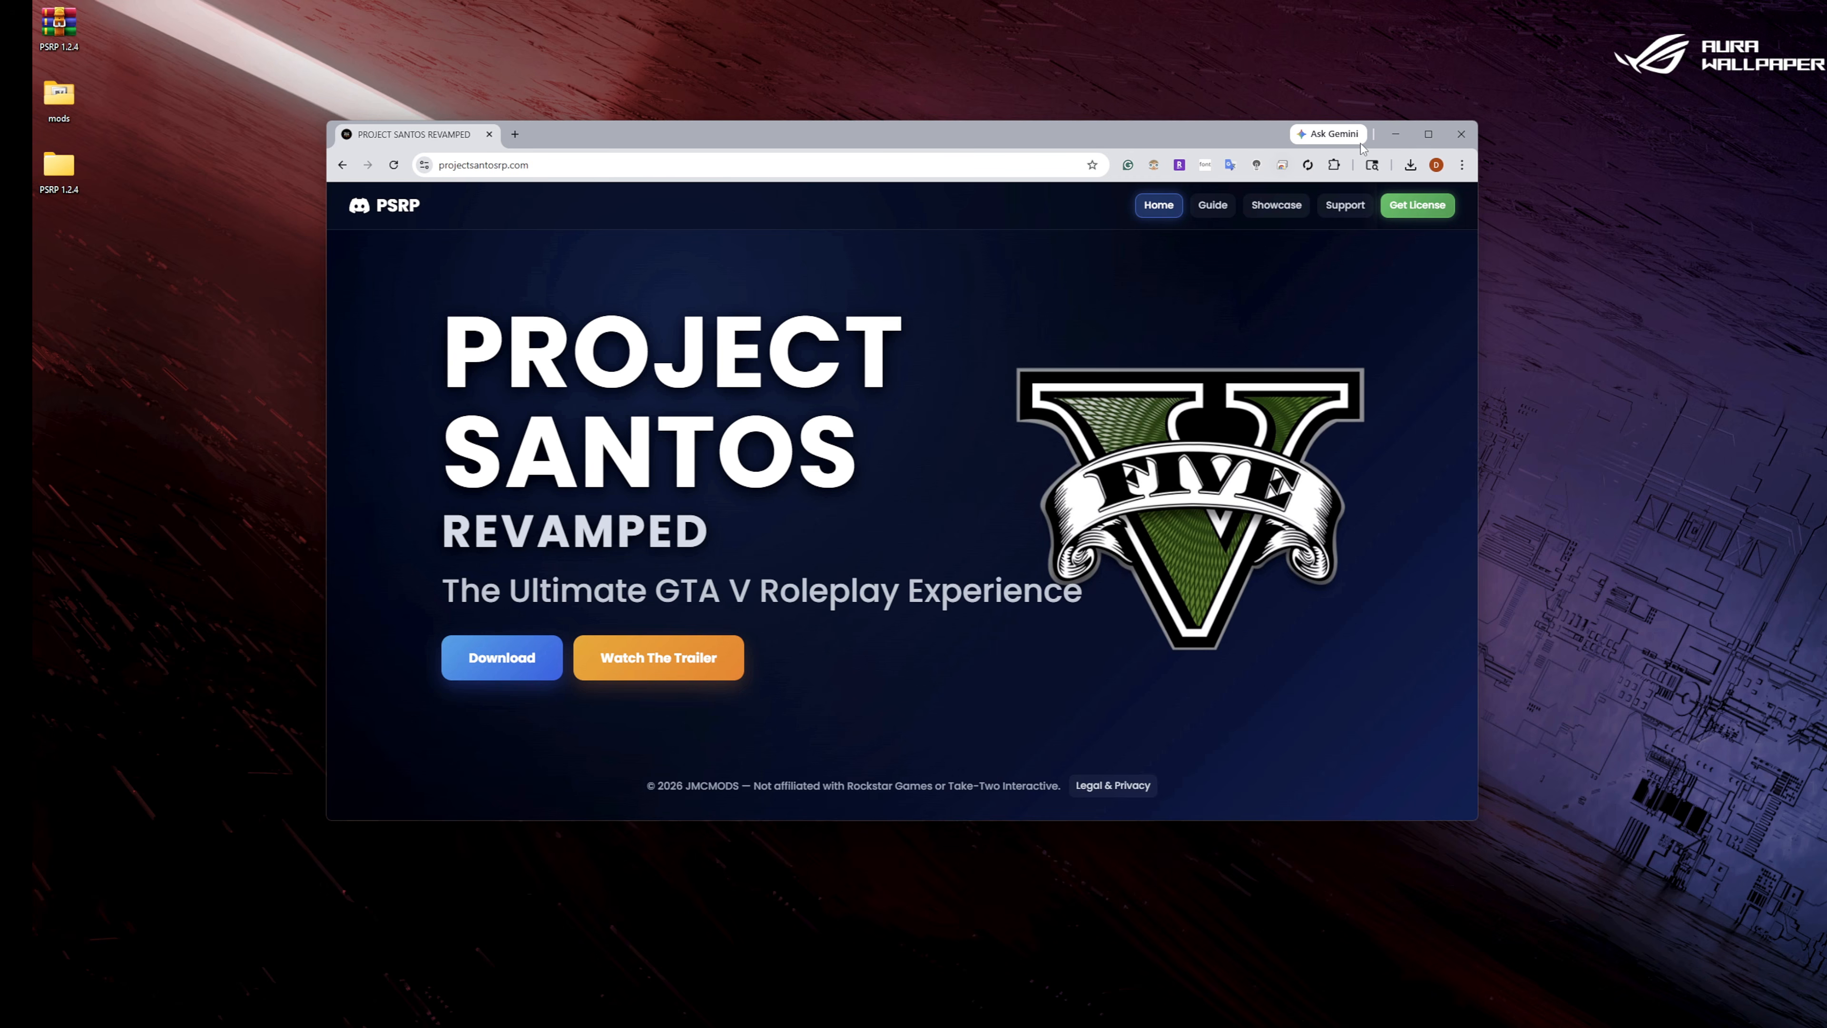
pyautogui.click(1396, 135)
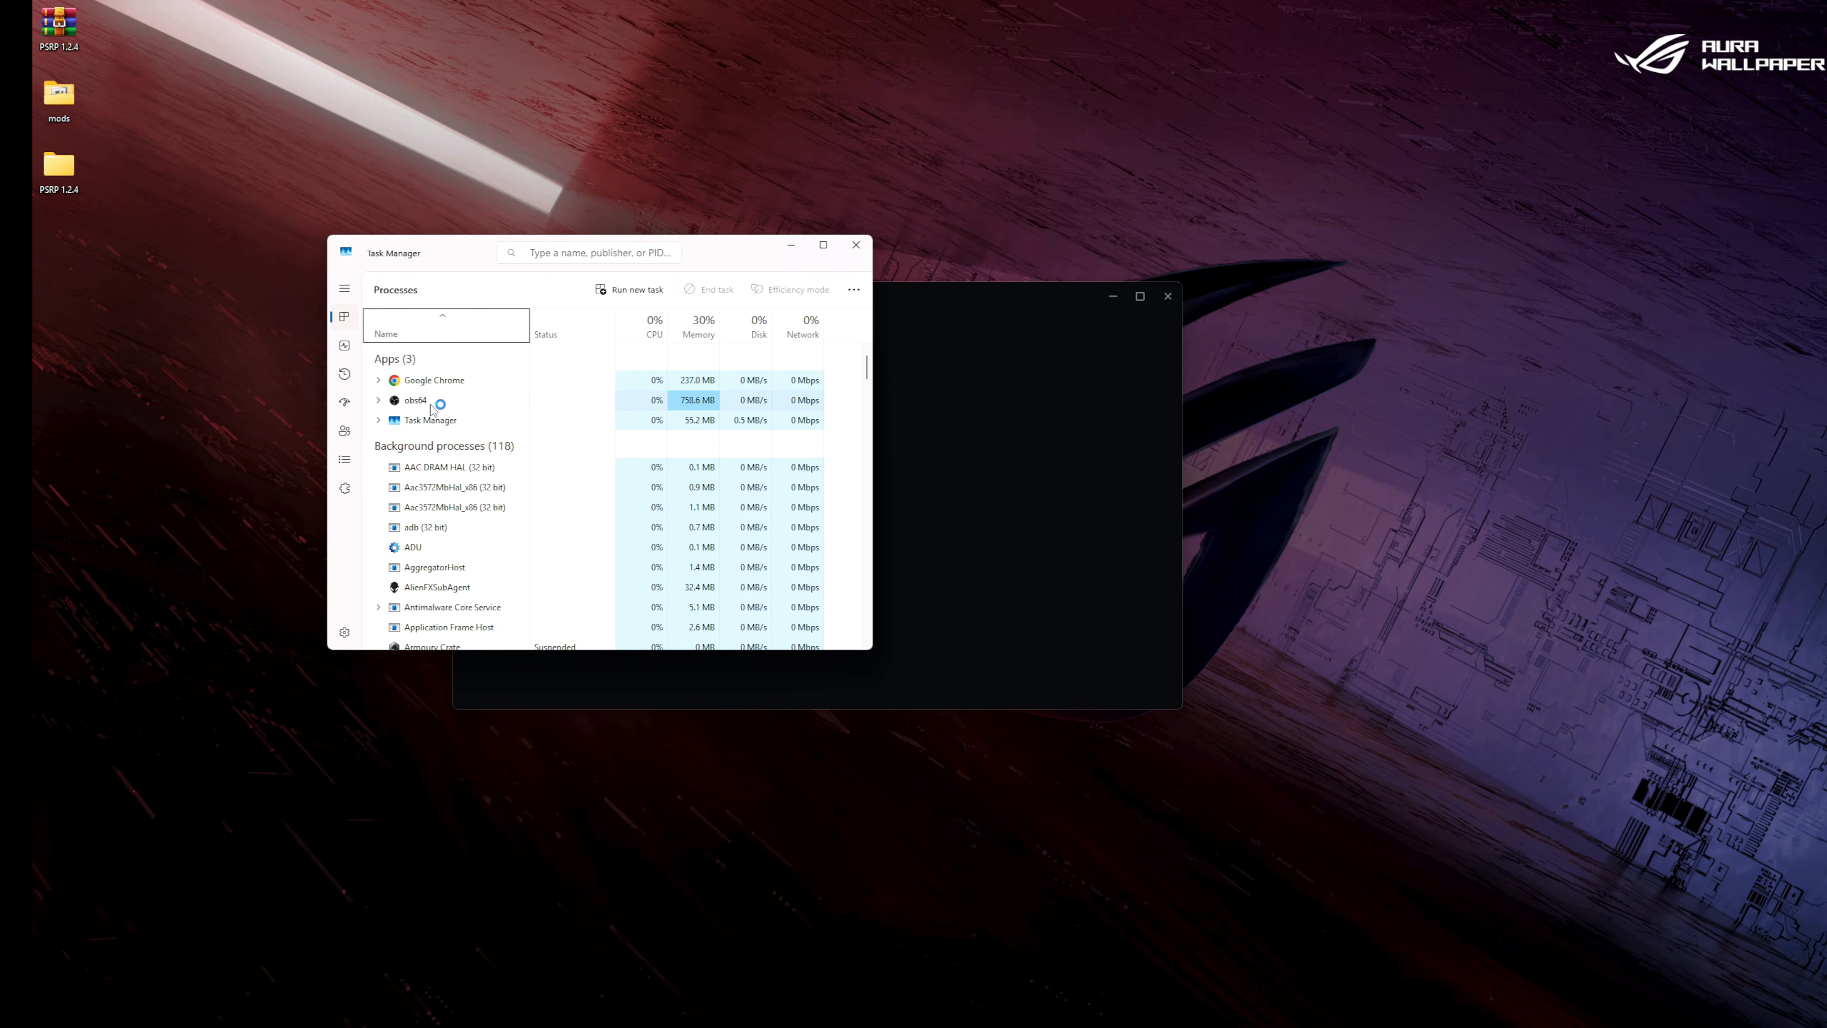
# End the Rockstar Games task in Task Manager, close Task Manager, and dismiss the launcher error.
pyautogui.click(432, 405)
pyautogui.rightClick(438, 424)
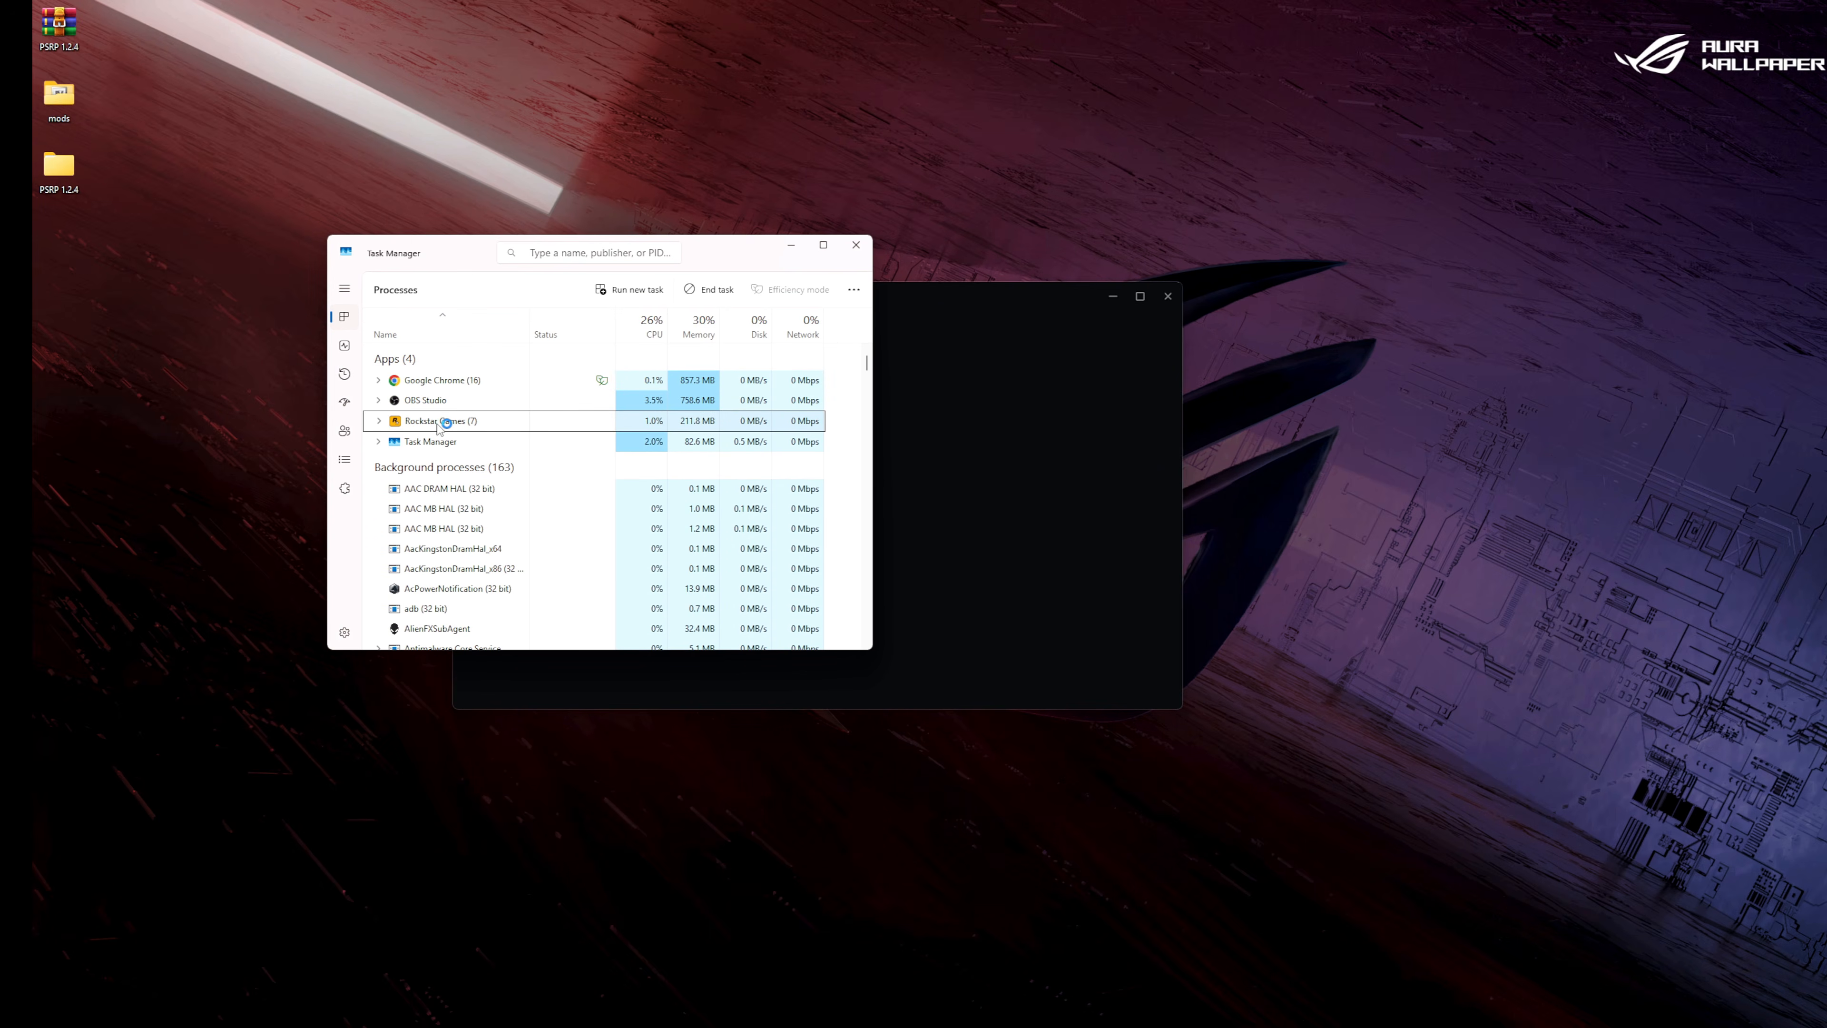
pyautogui.click(480, 469)
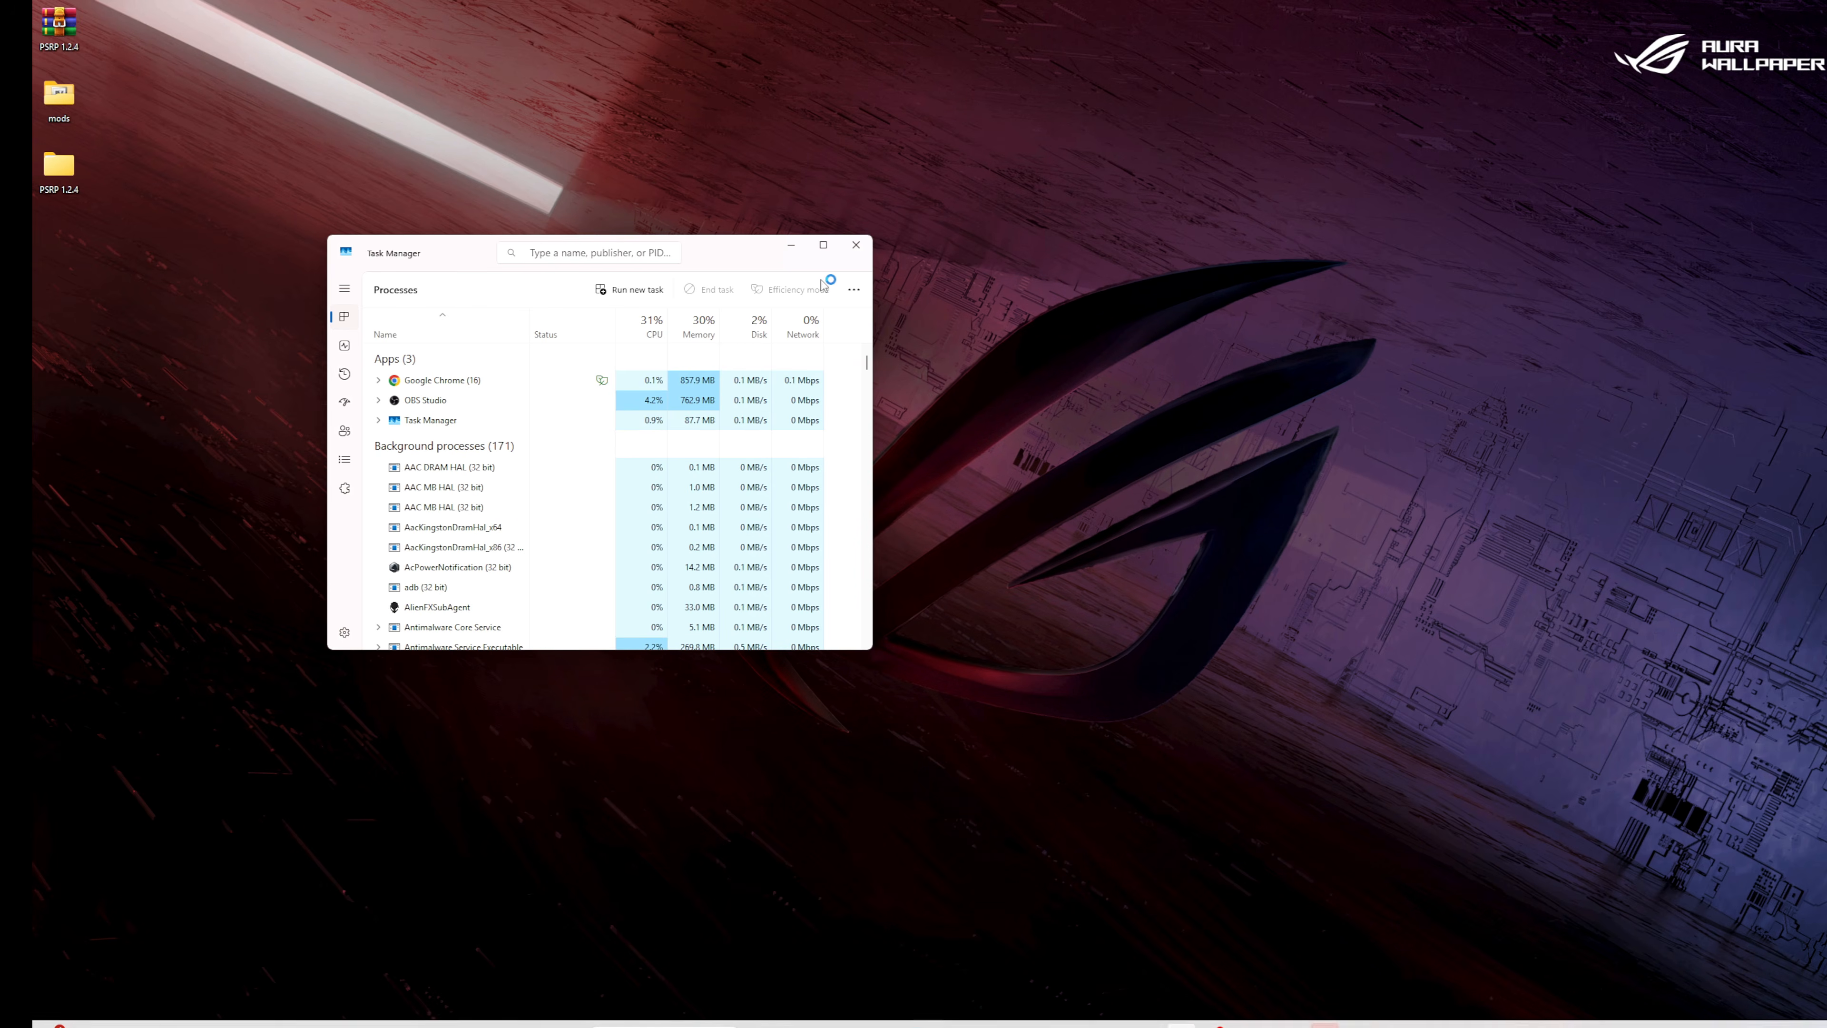
pyautogui.click(852, 254)
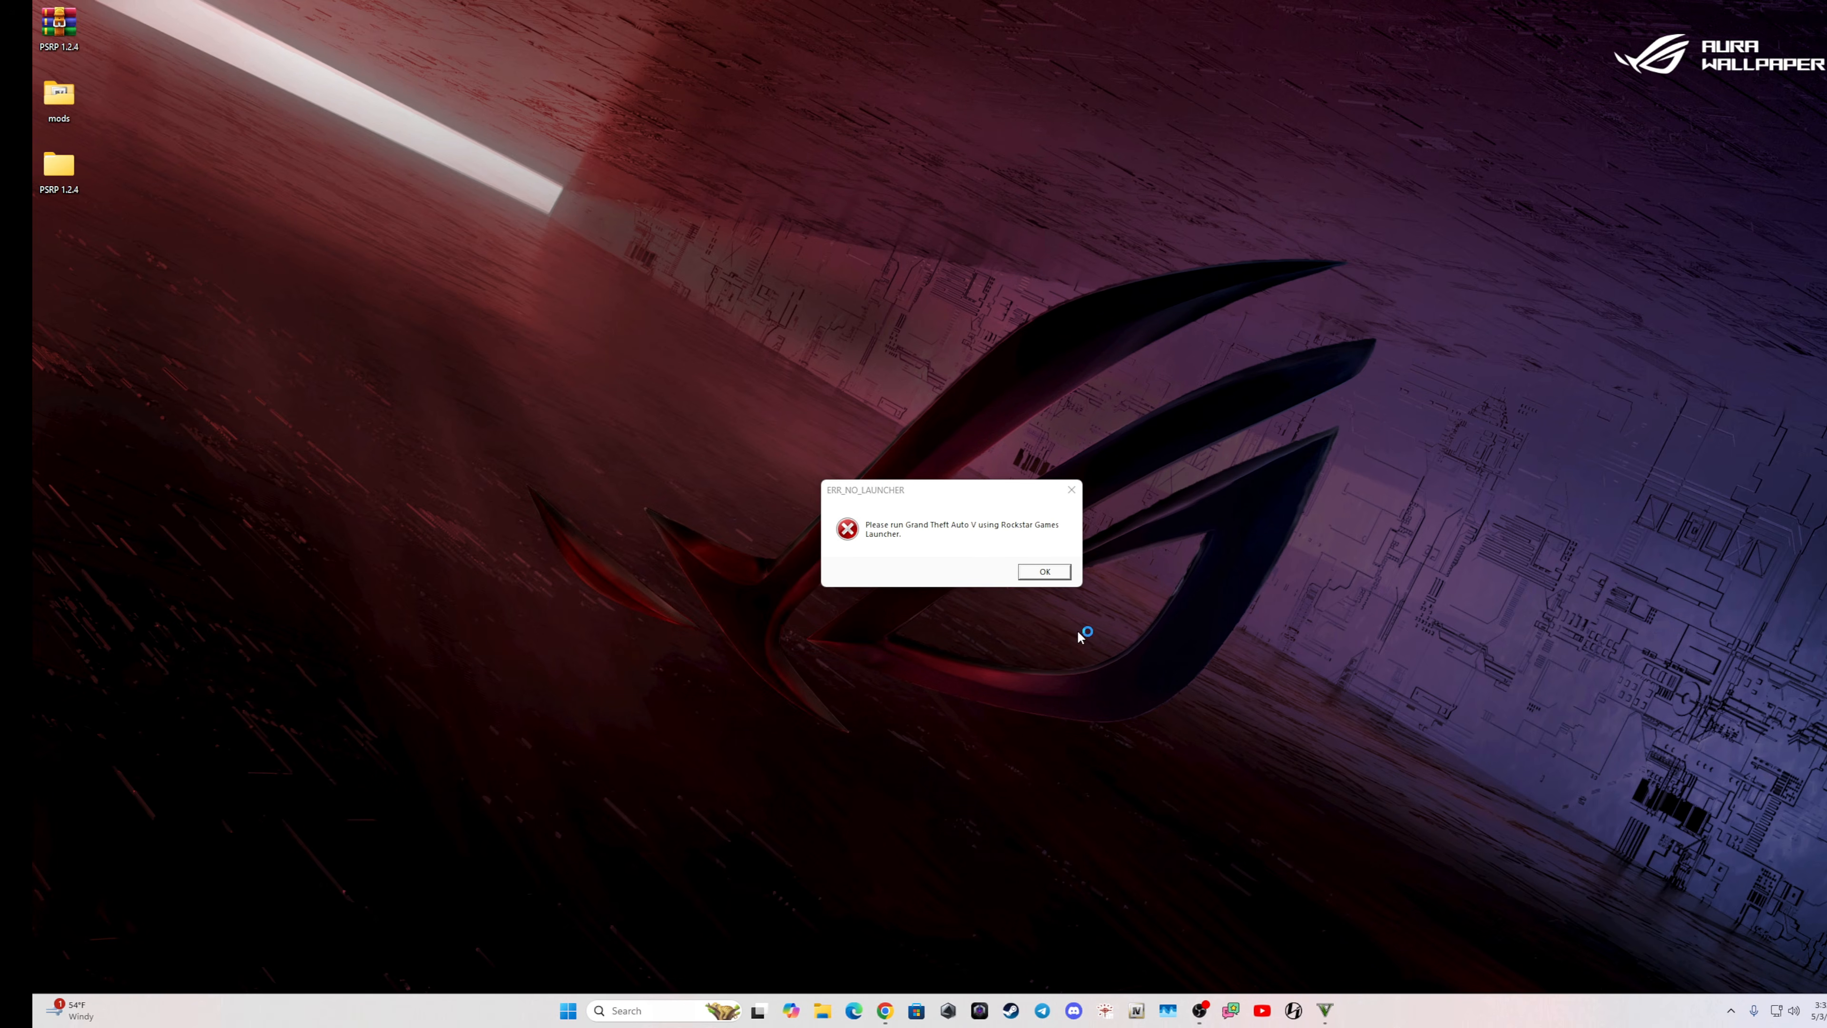
pyautogui.click(1066, 574)
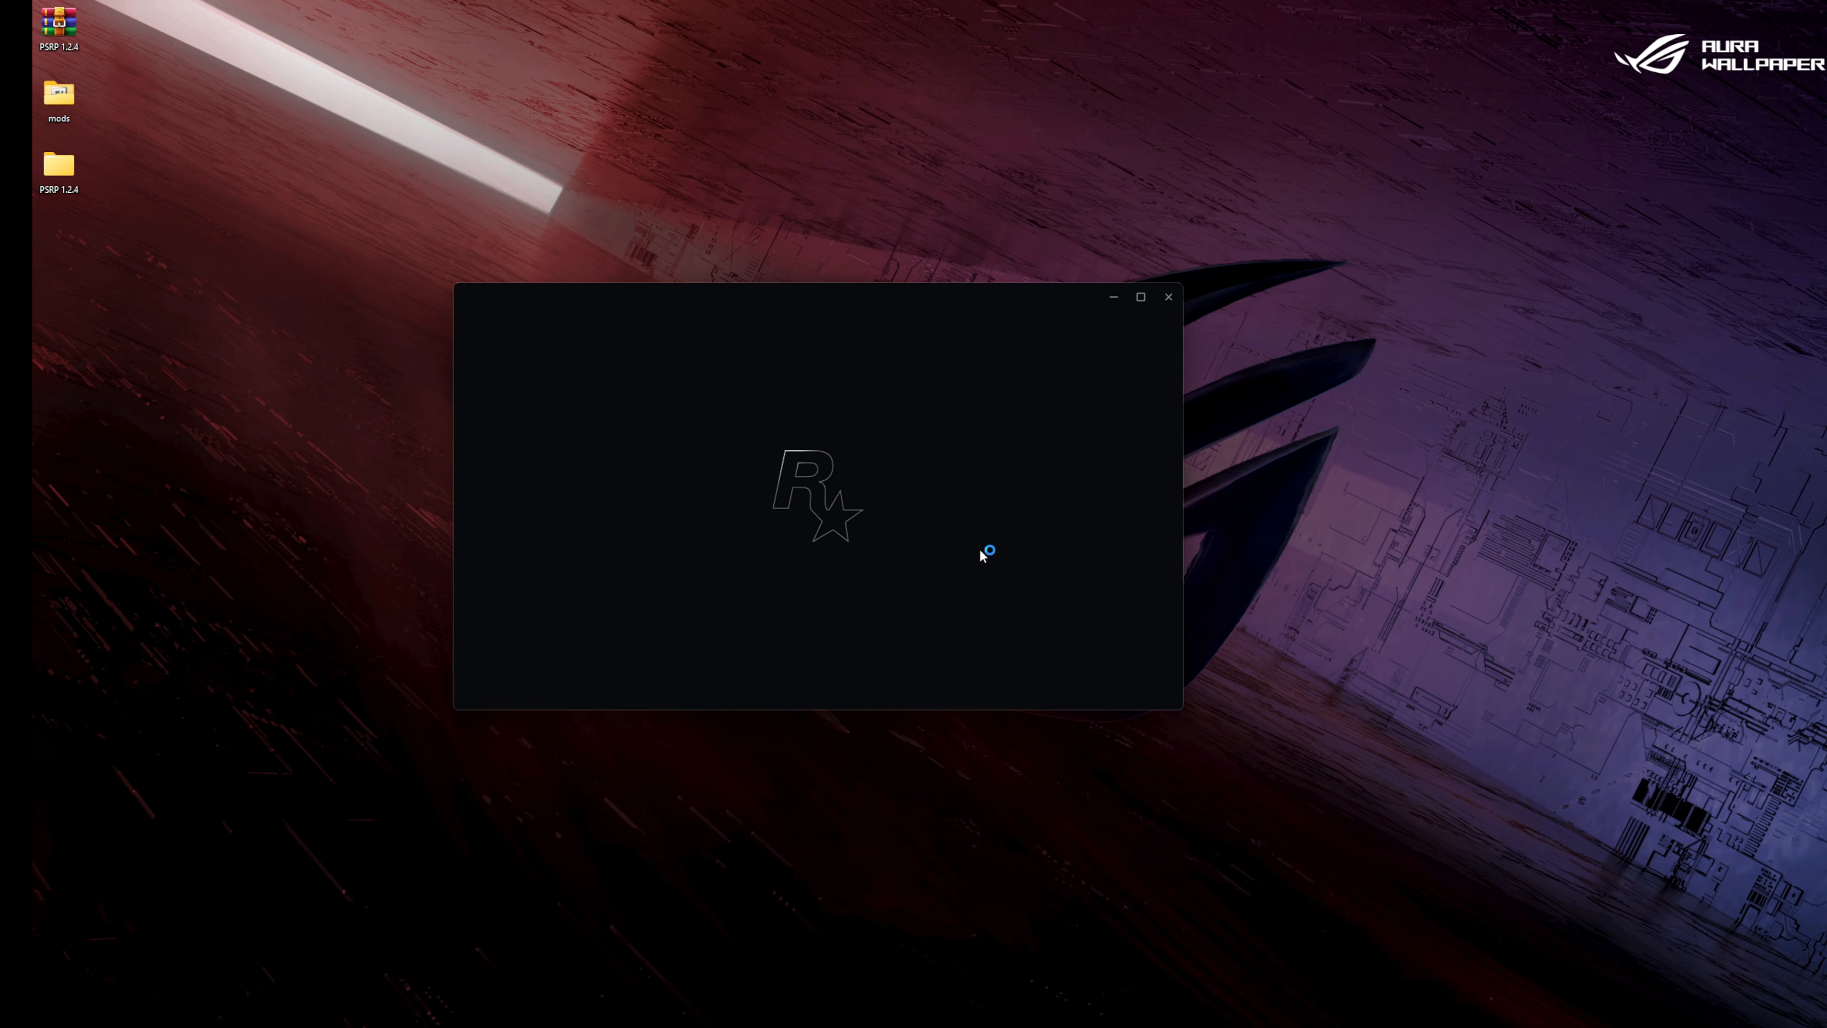
pyautogui.moveTo(900, 297); pyautogui.dragTo(999, 288)
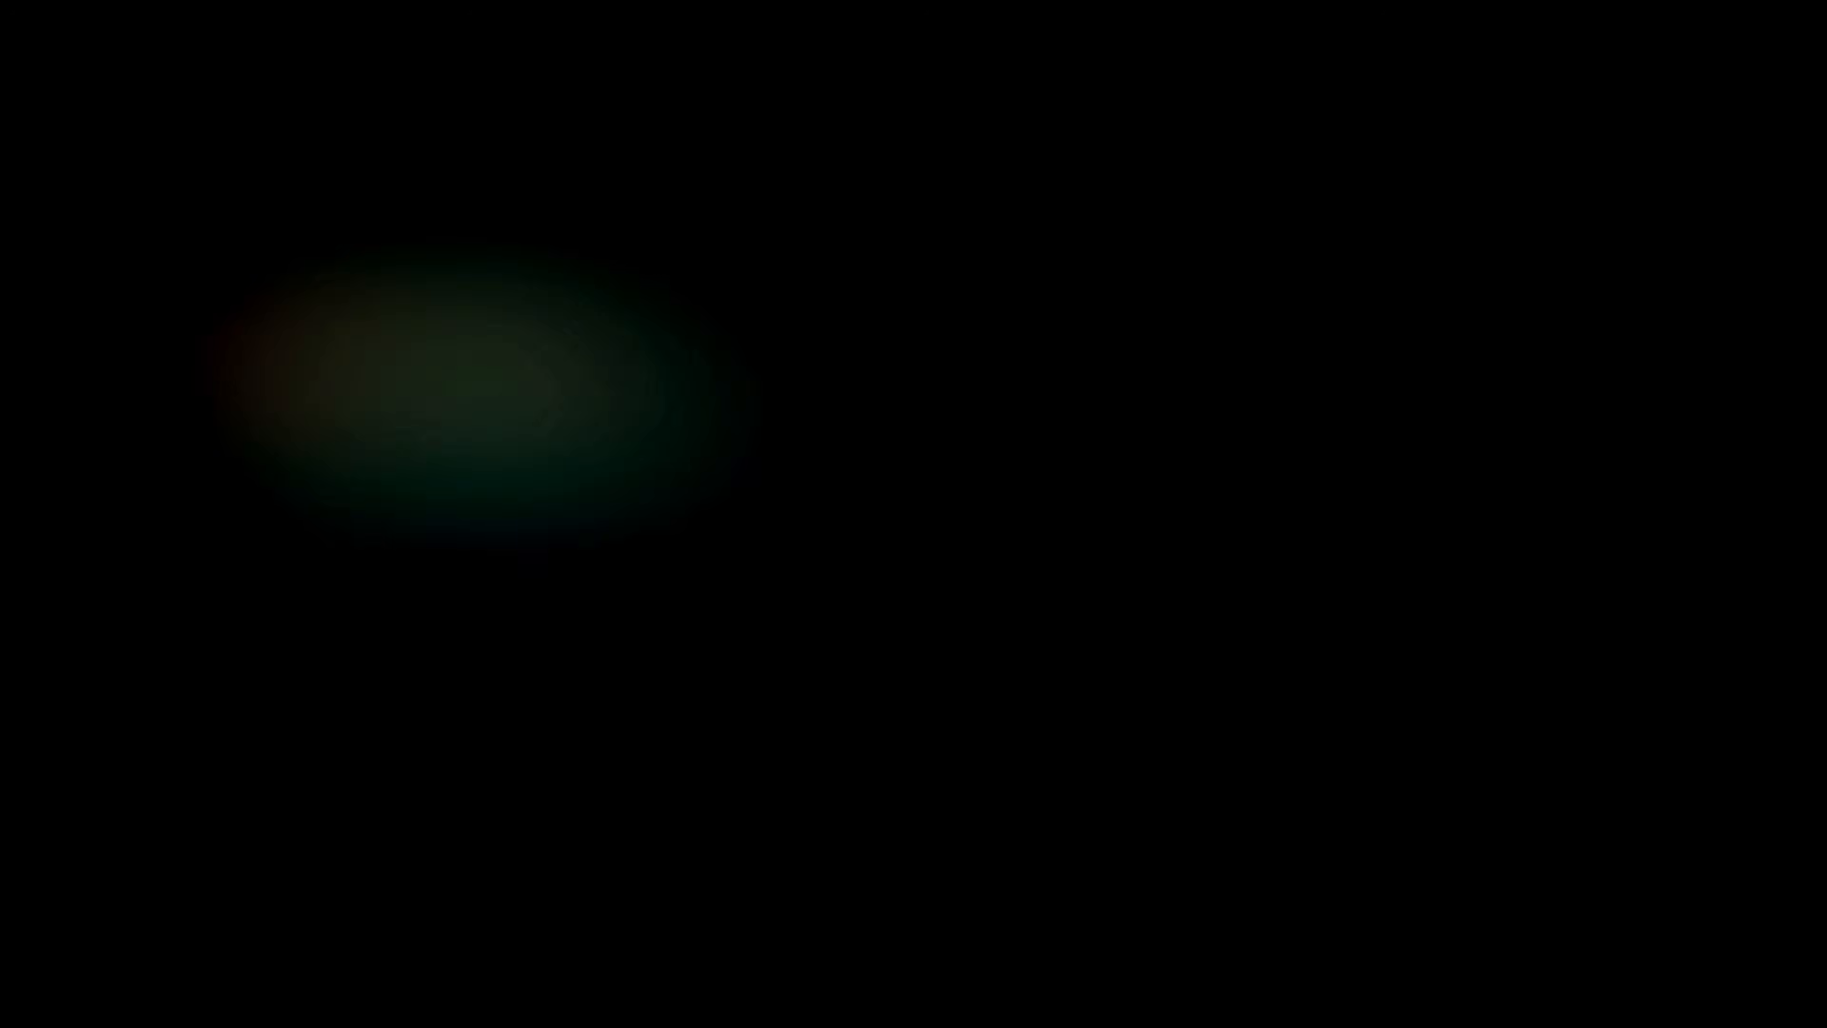
pyautogui.hotkey('shift', 'Tab')
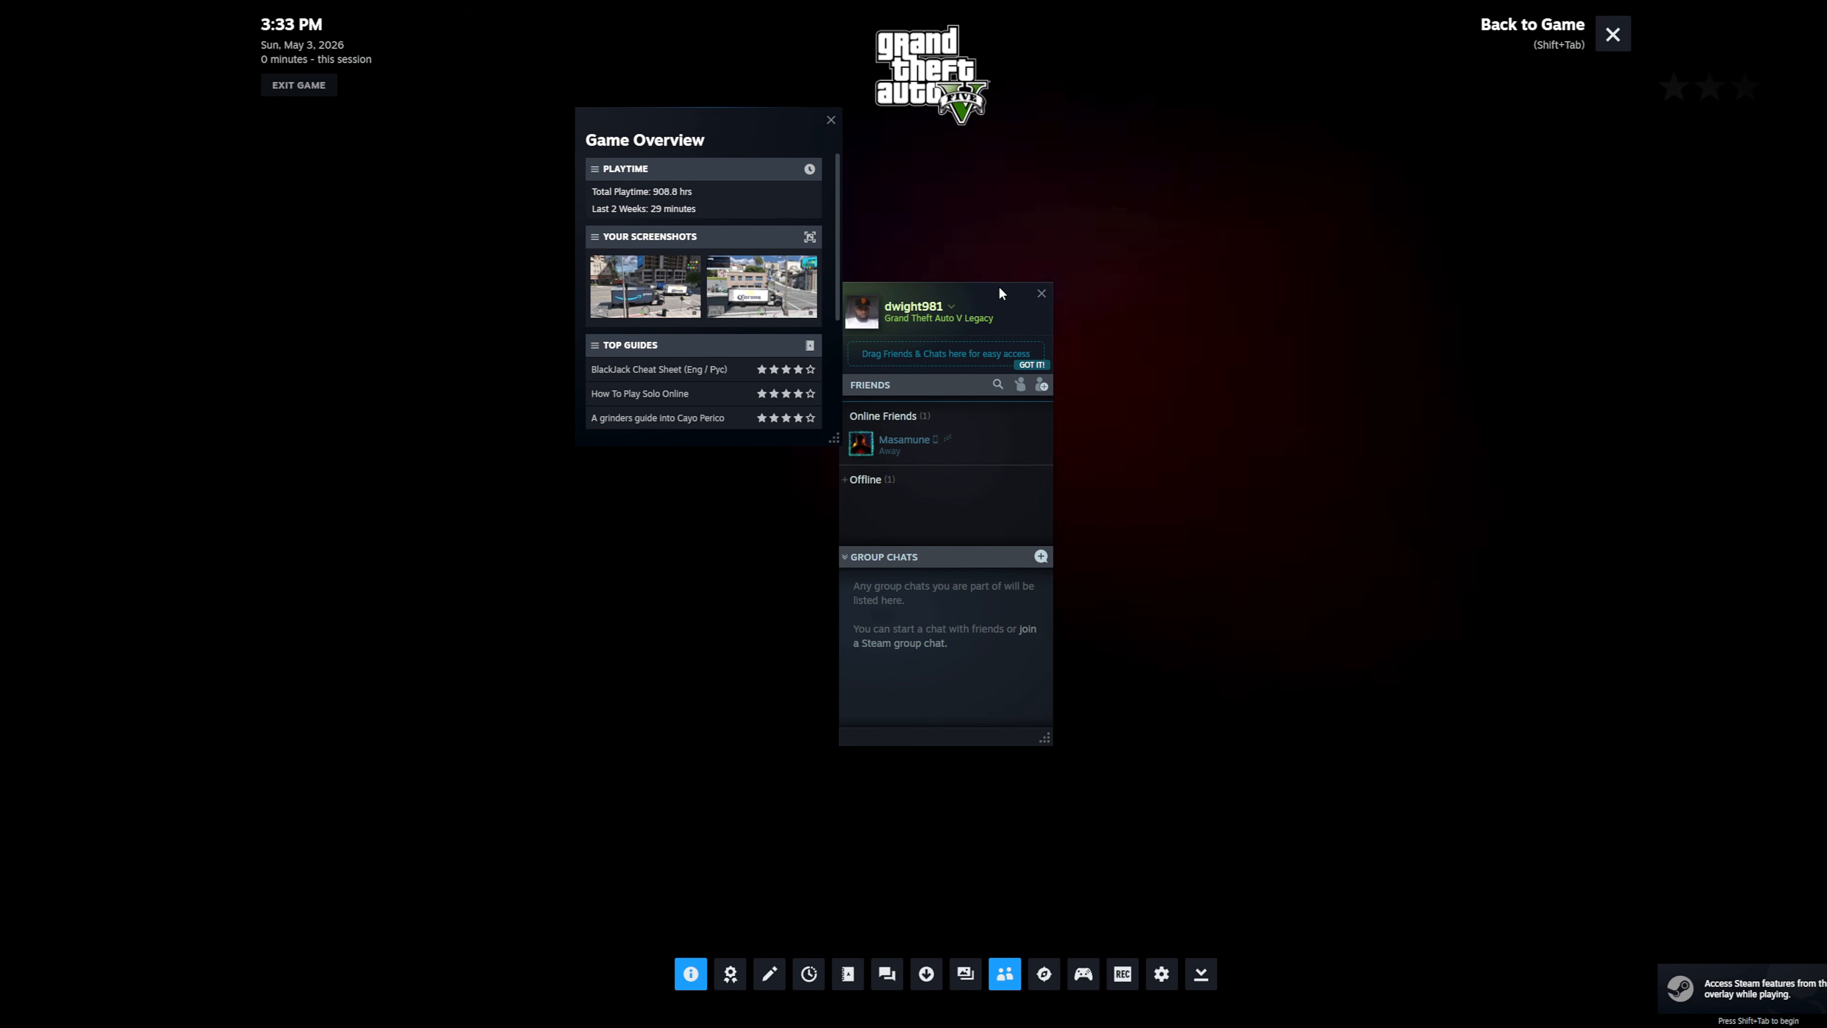
pyautogui.hotkey('shift', 'Tab')
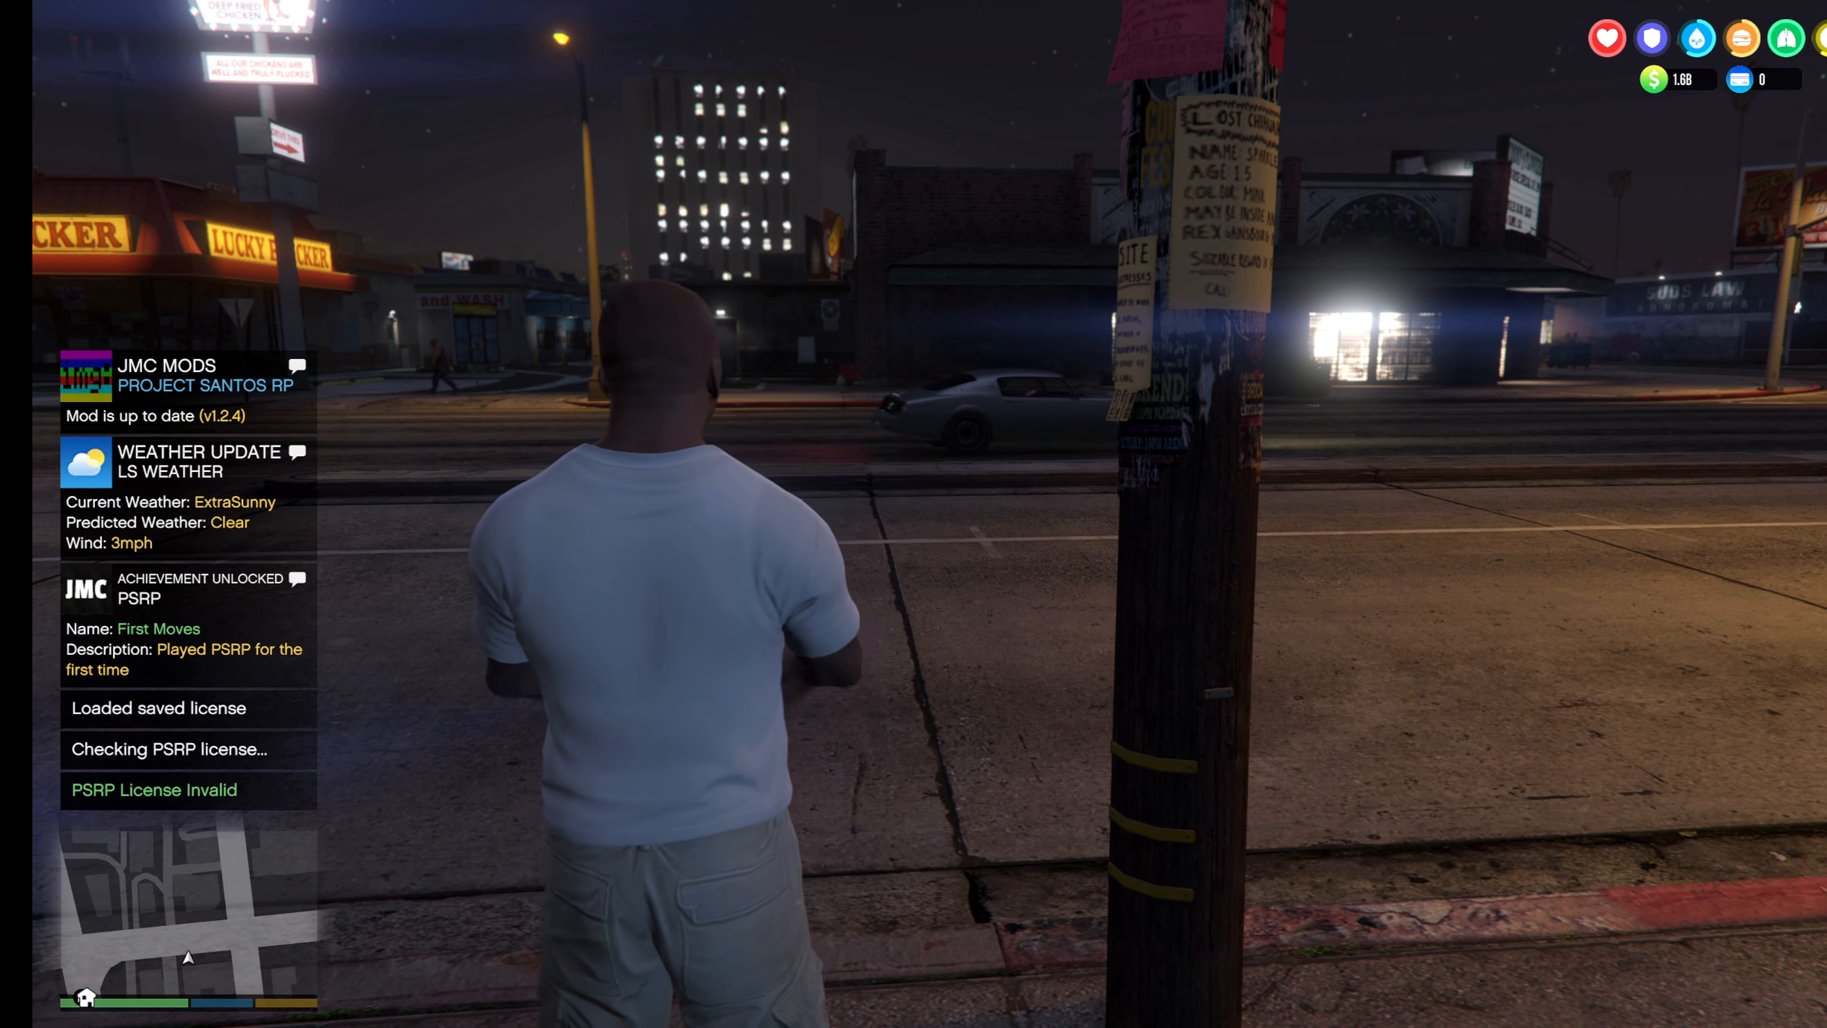
# Walk the character along the sidewalk toward the market to check that the mod runs in the Legacy game.
pyautogui.press('w')
pyautogui.press('w')
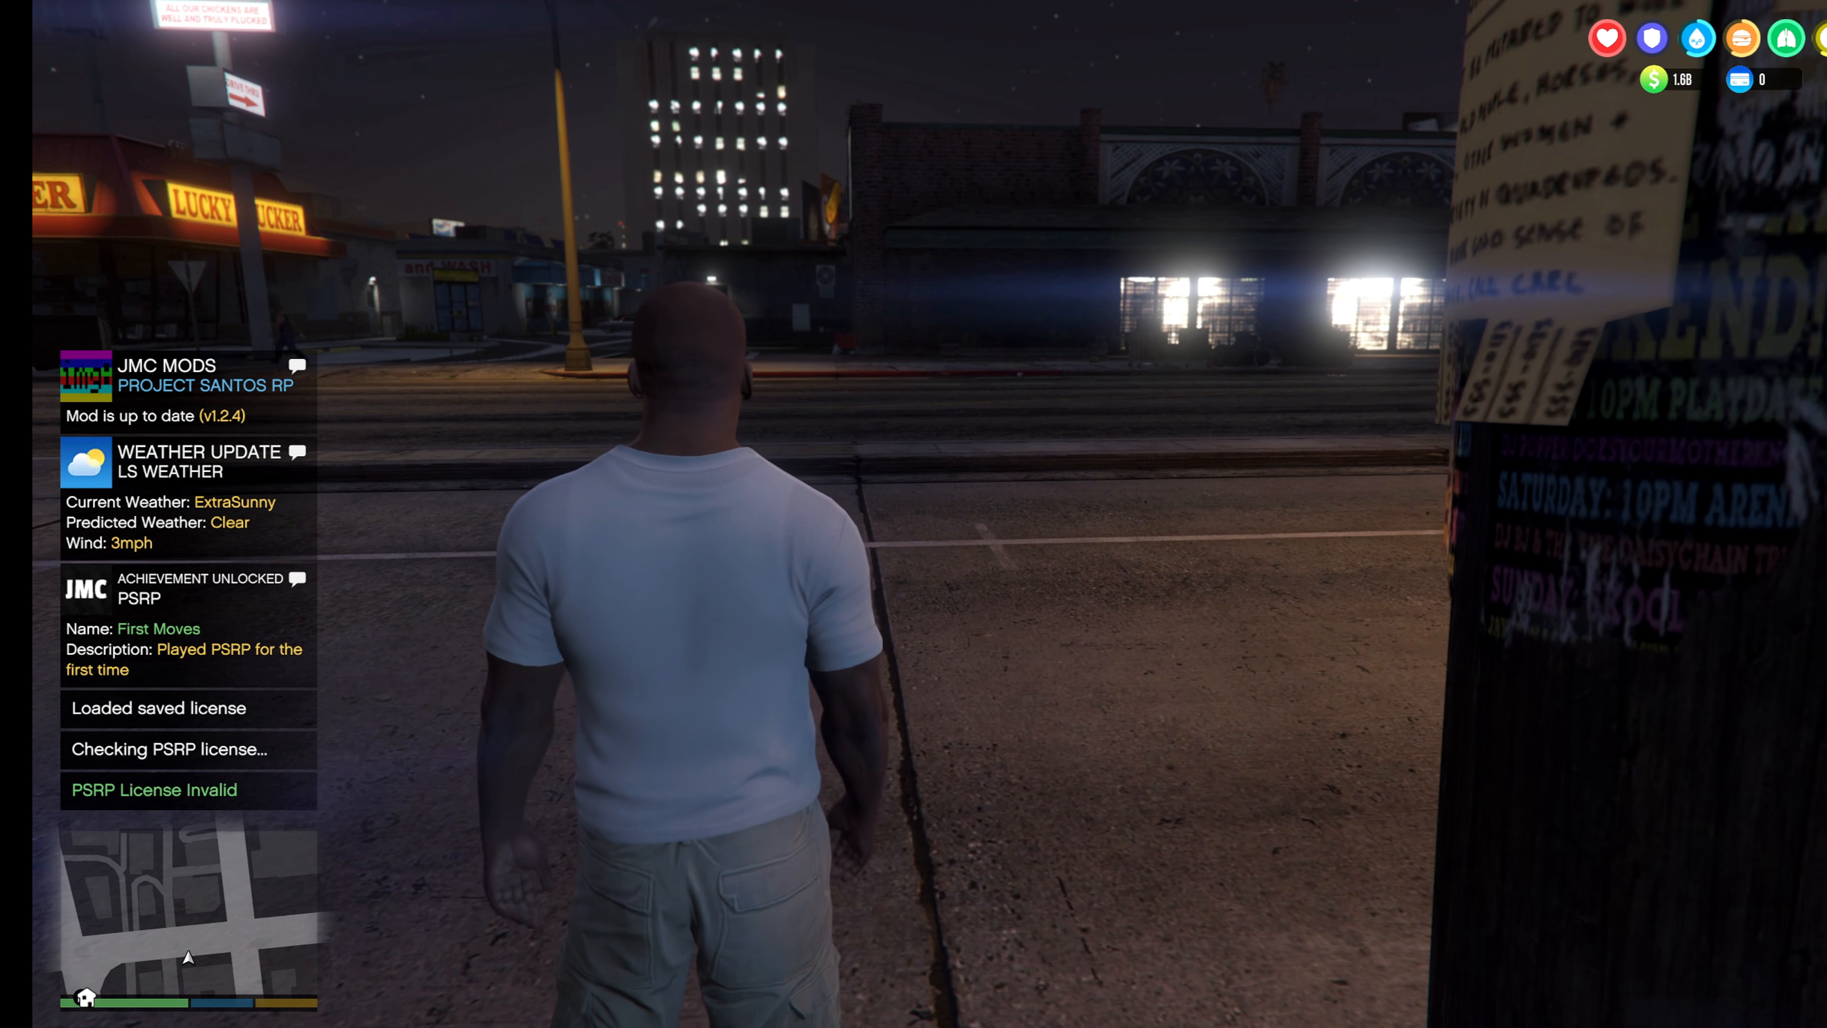
pyautogui.press('w')
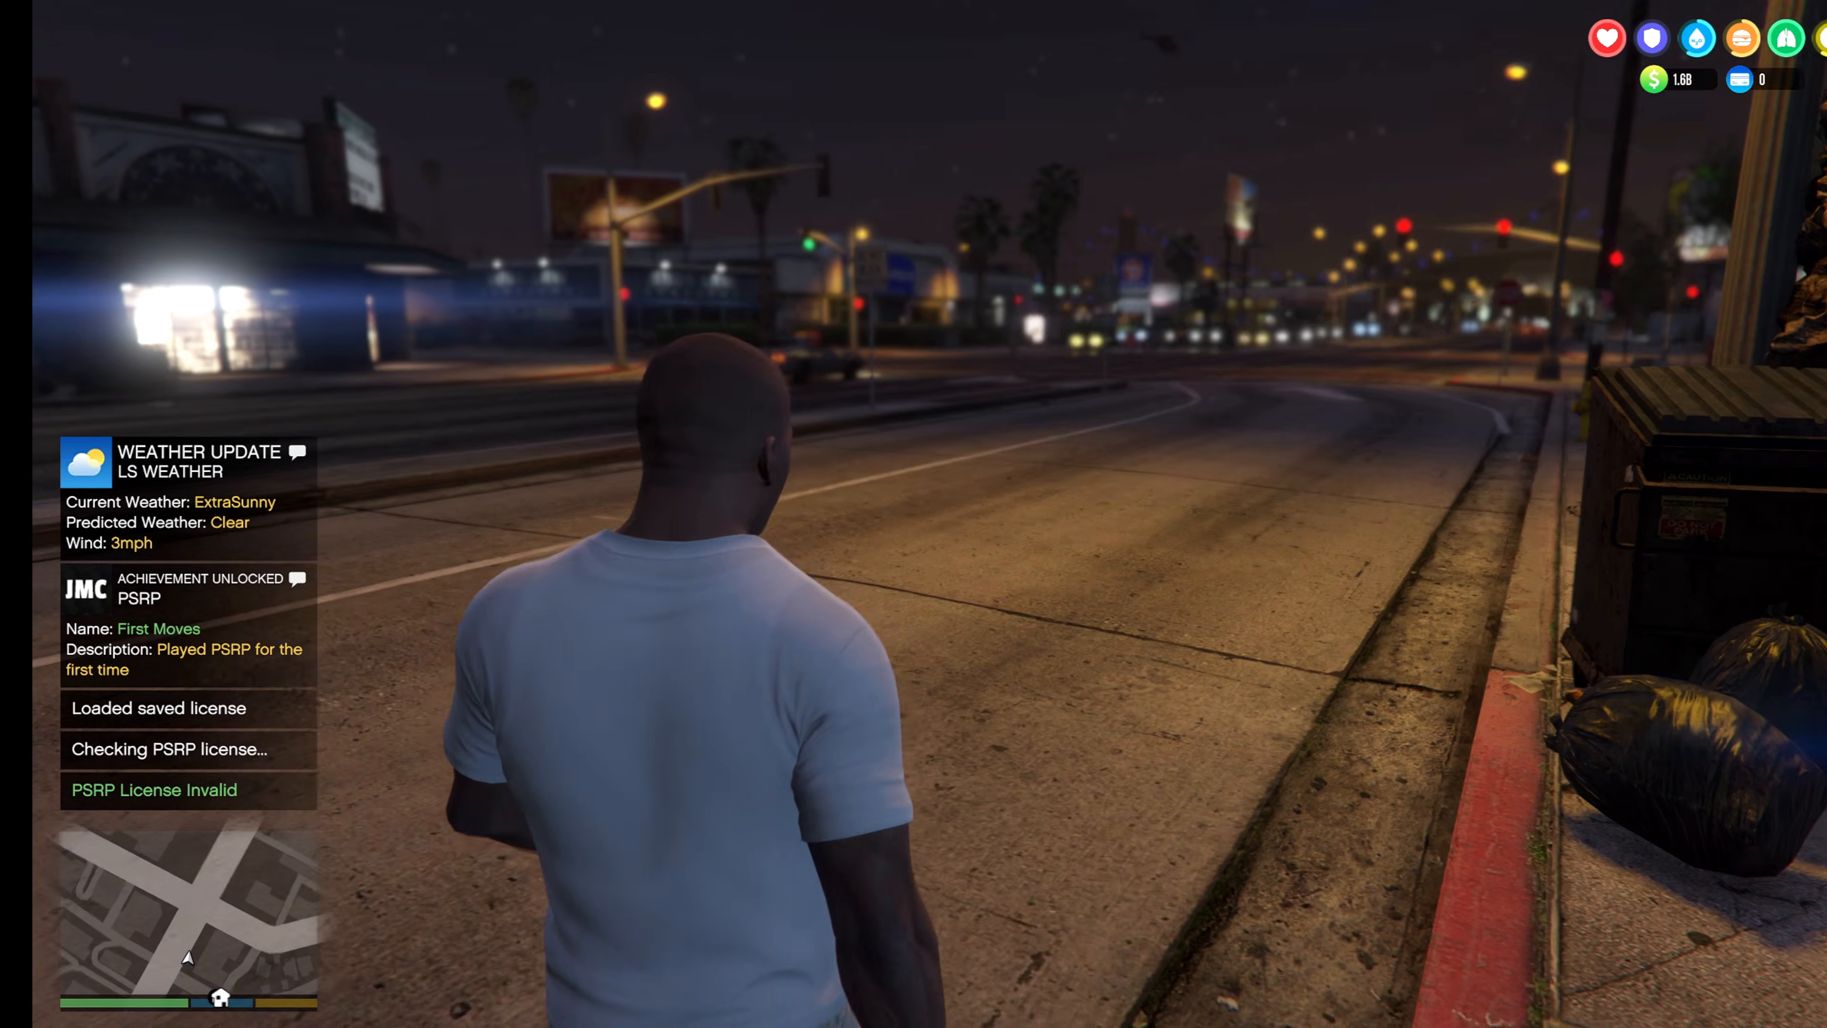
pyautogui.press('w')
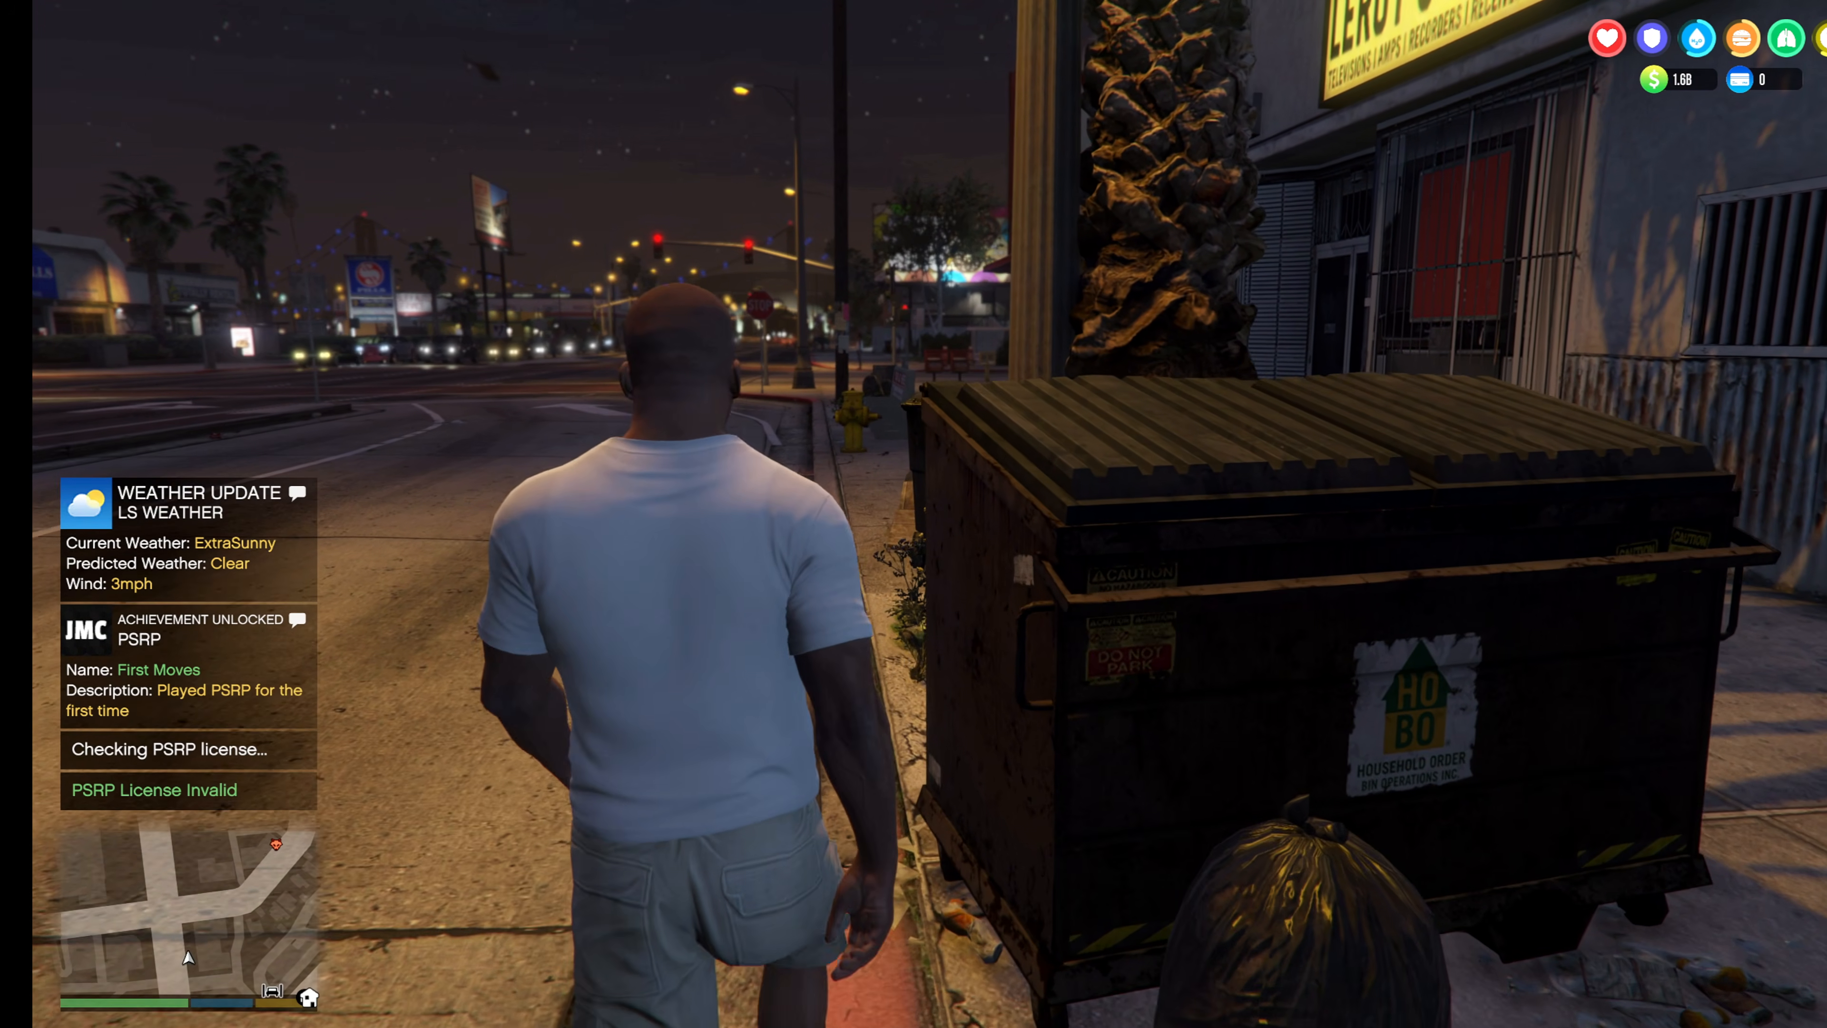
pyautogui.press('w')
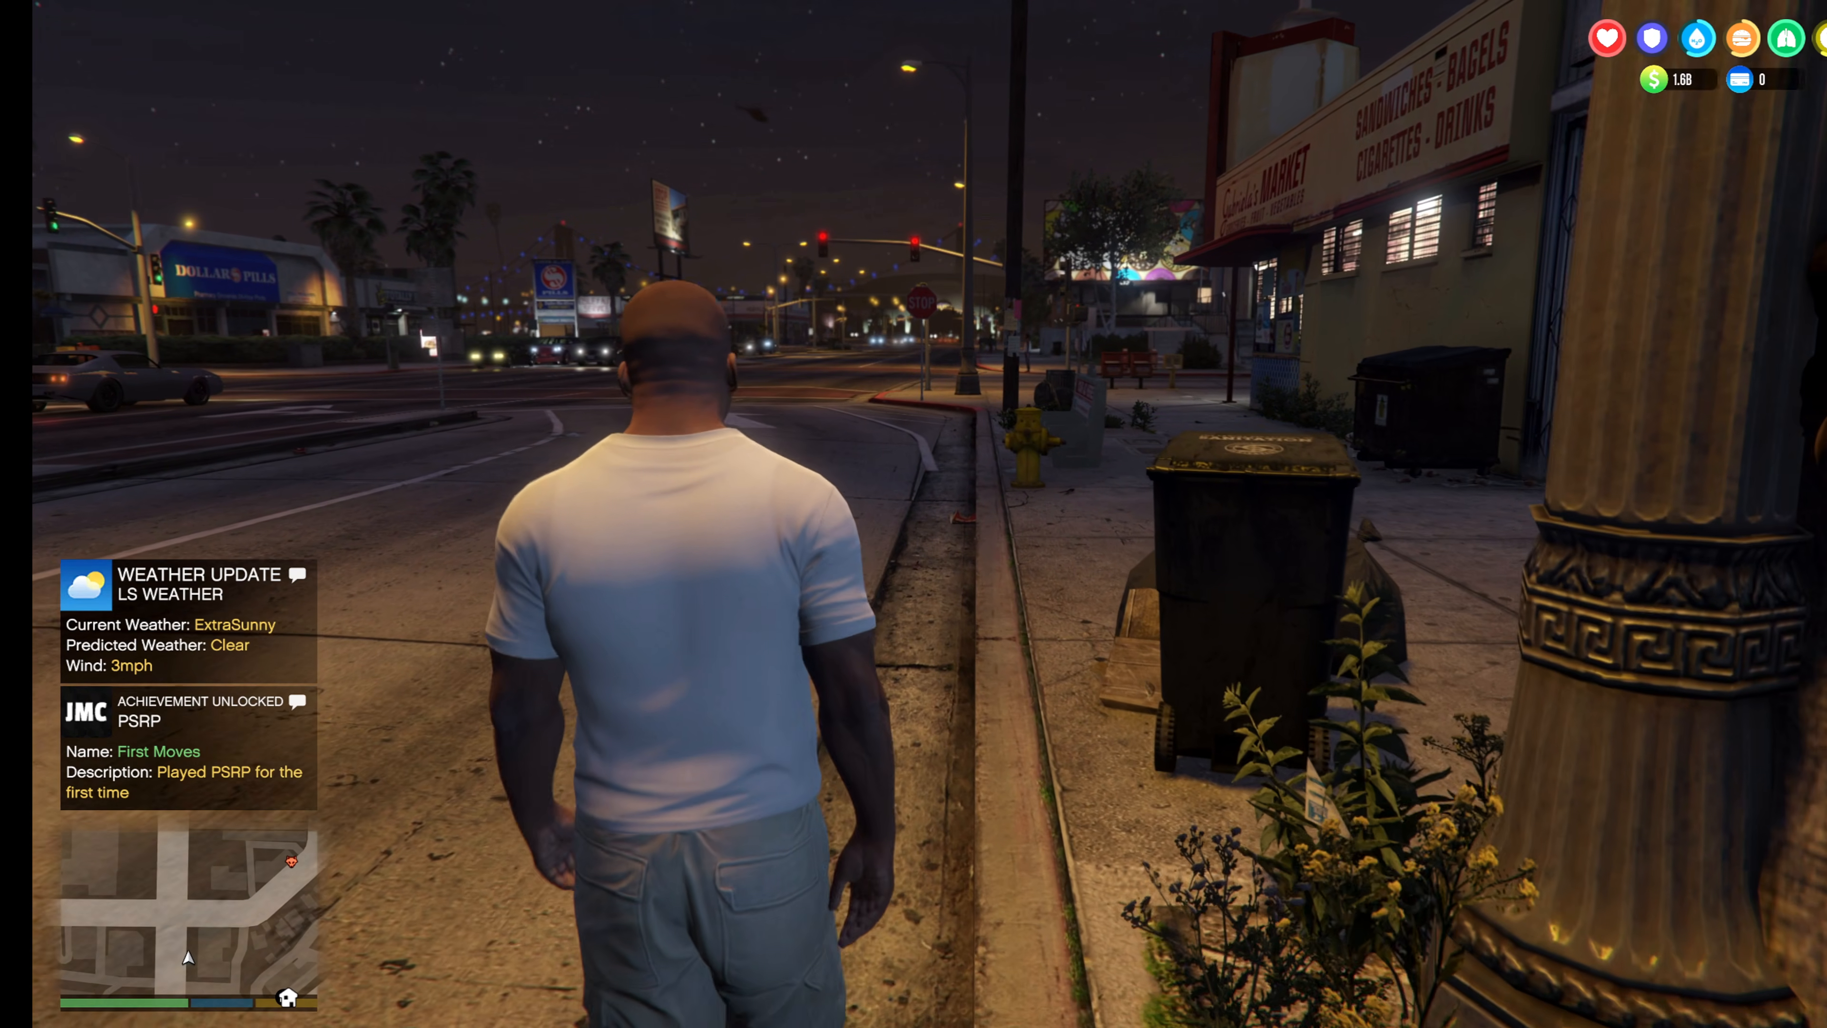
pyautogui.press('w')
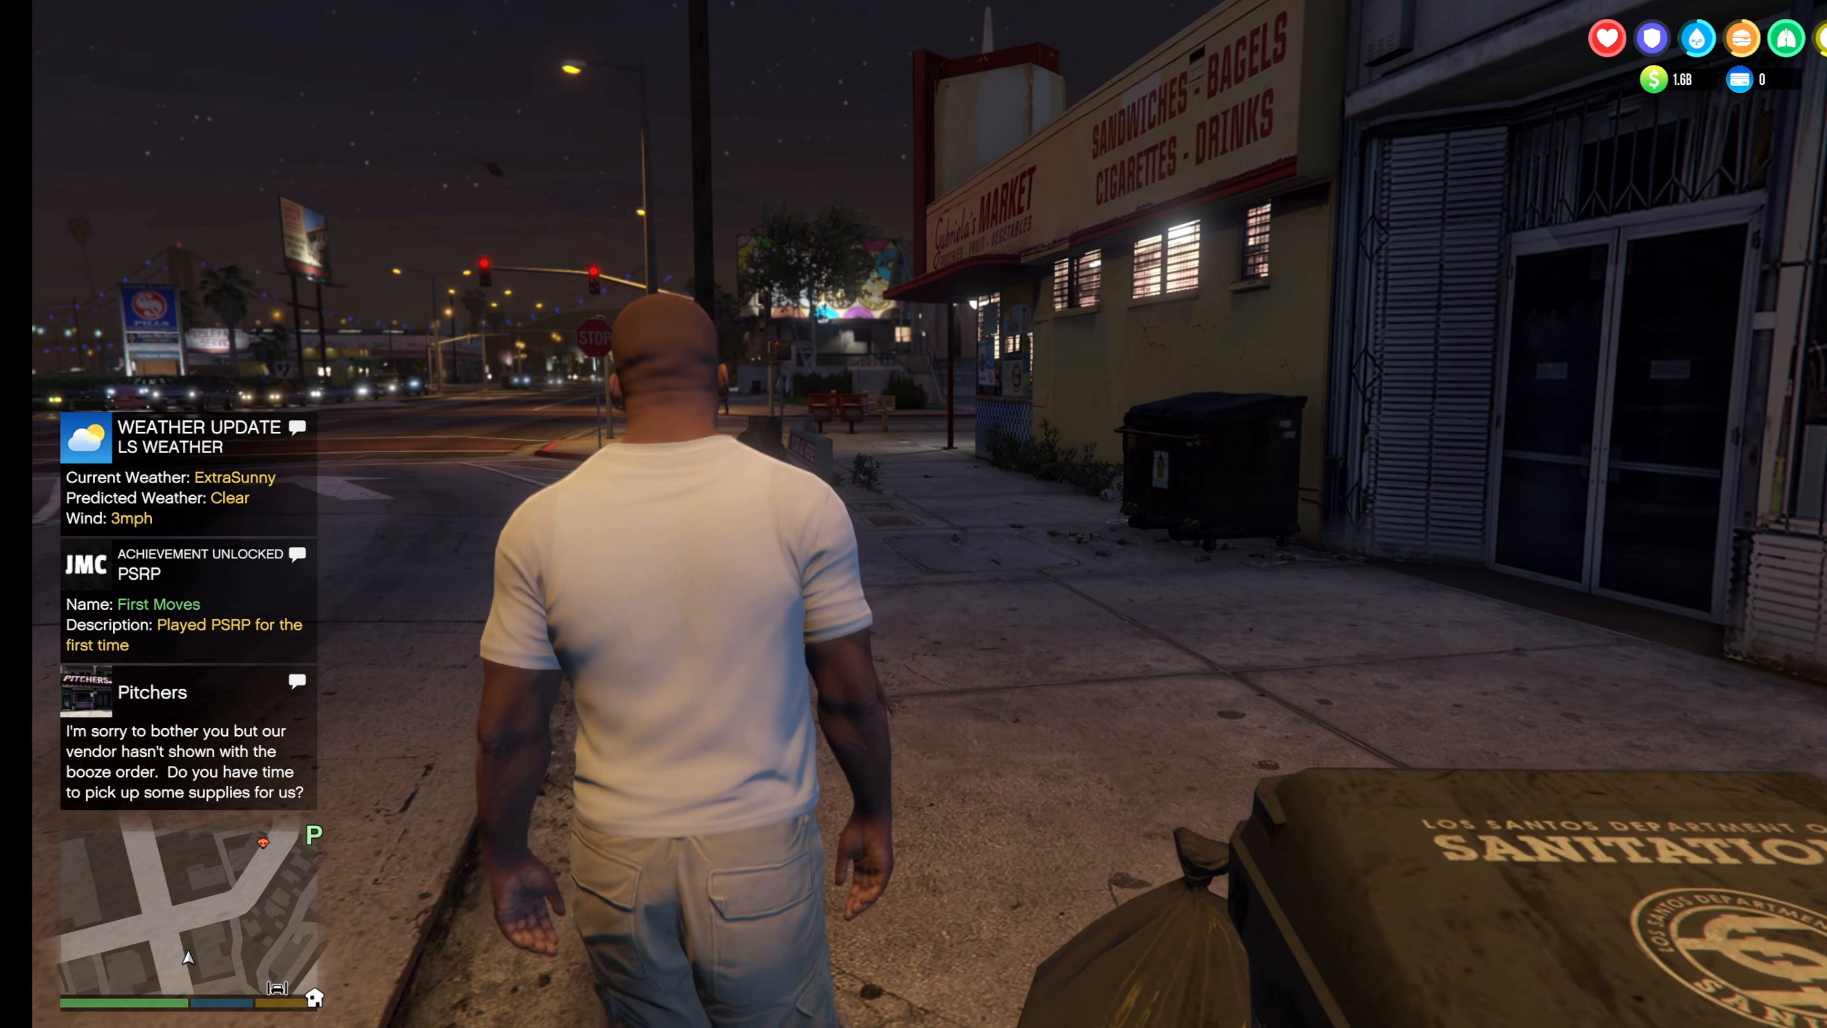
pyautogui.press('s')
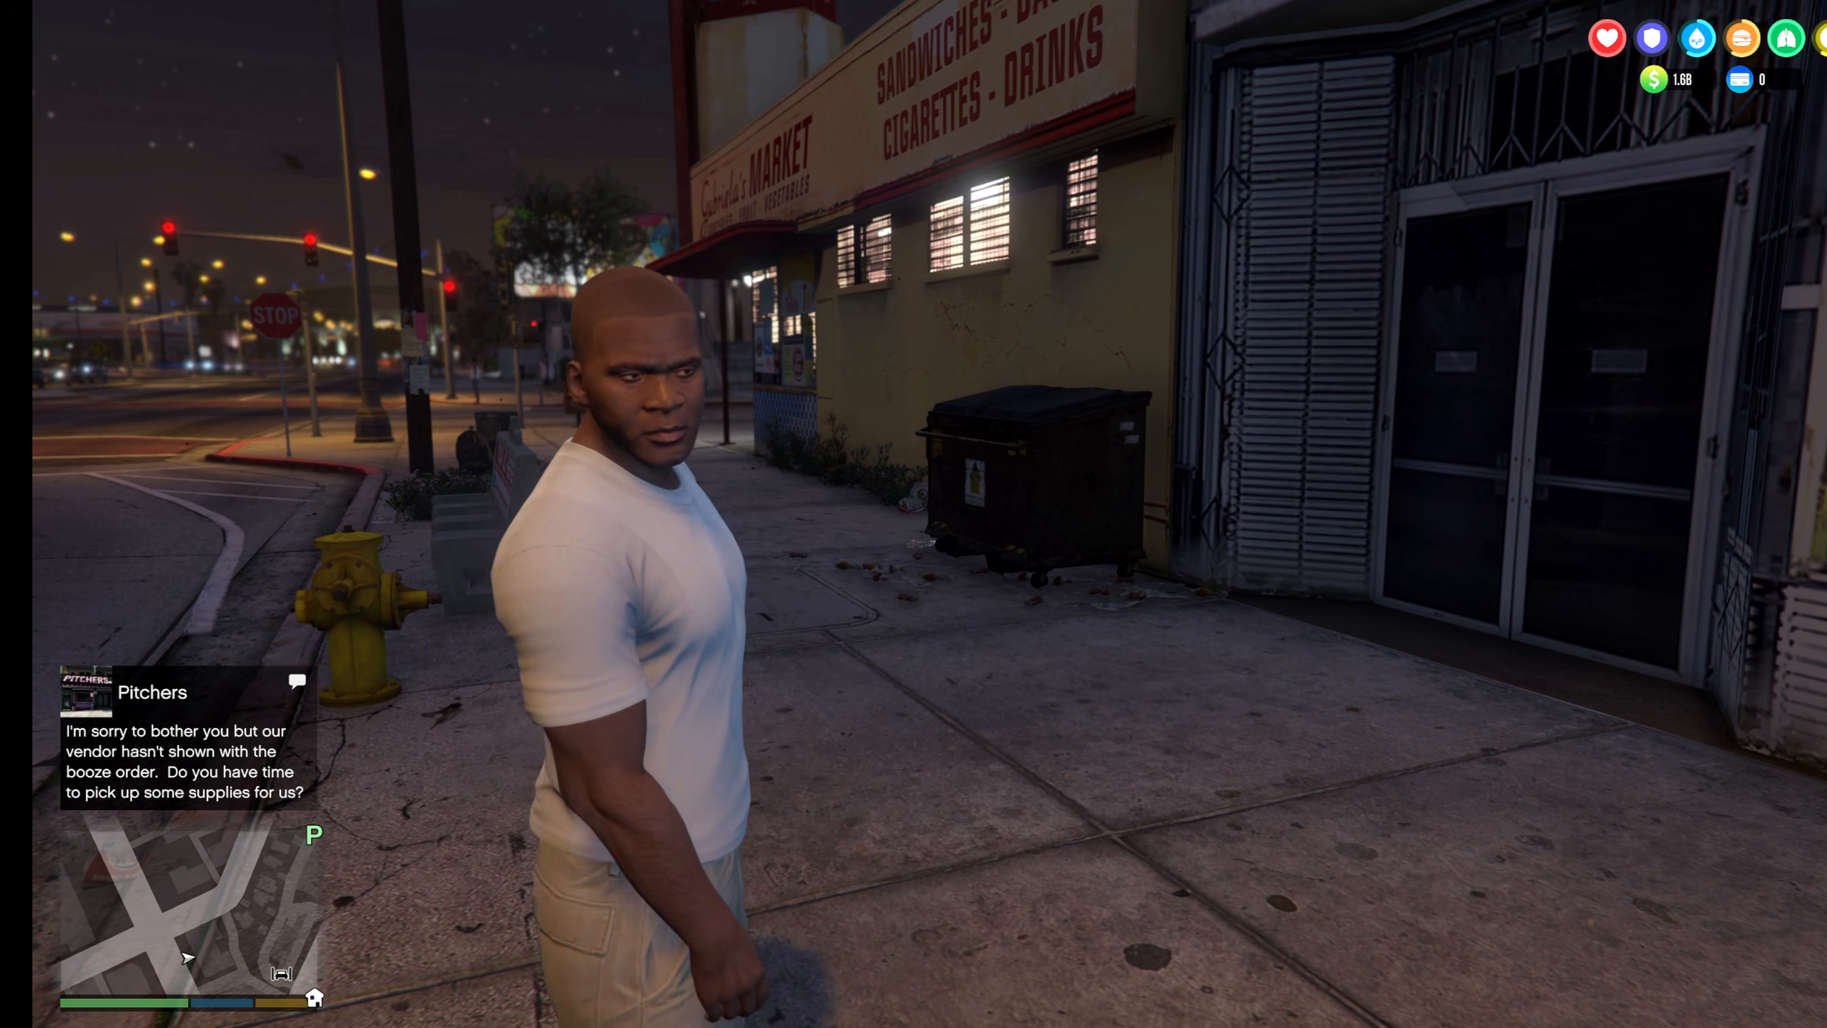
pyautogui.press('s')
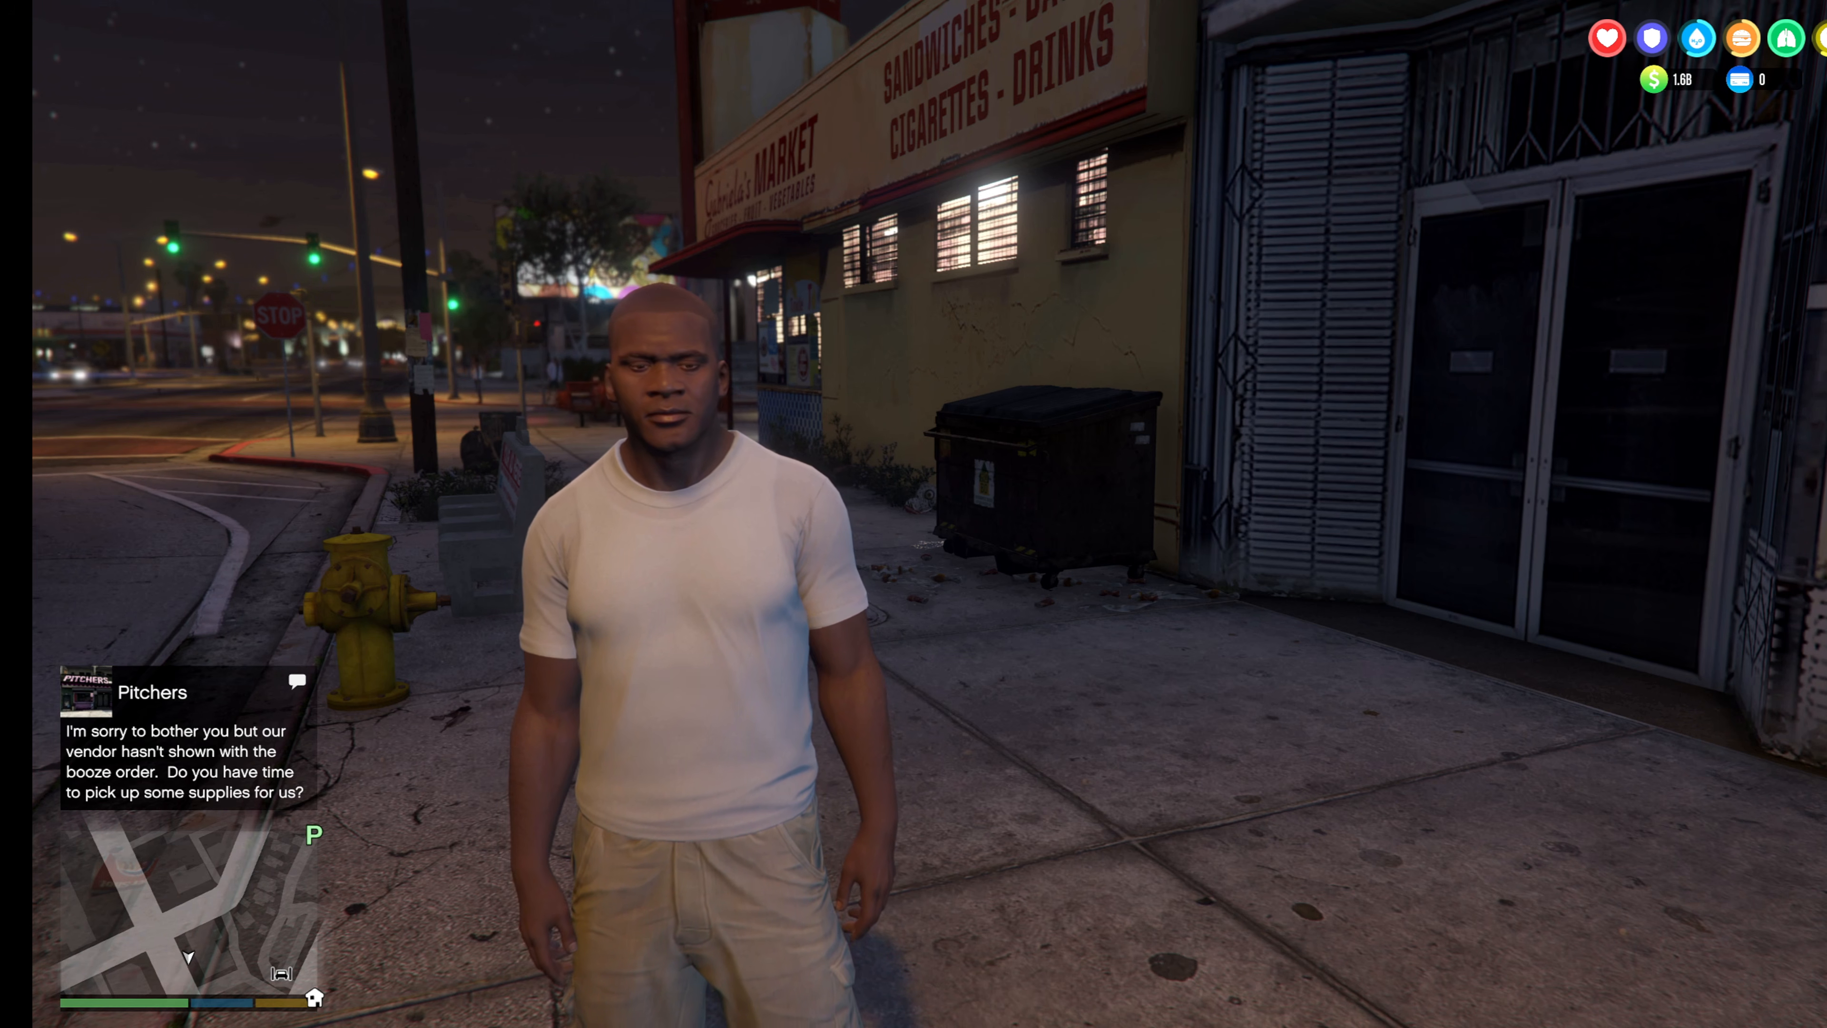
# Quit Grand Theft Auto V from the pause menu and return to the desktop.
pyautogui.press('Escape')
pyautogui.press('e')
pyautogui.press('e')
pyautogui.press('e')
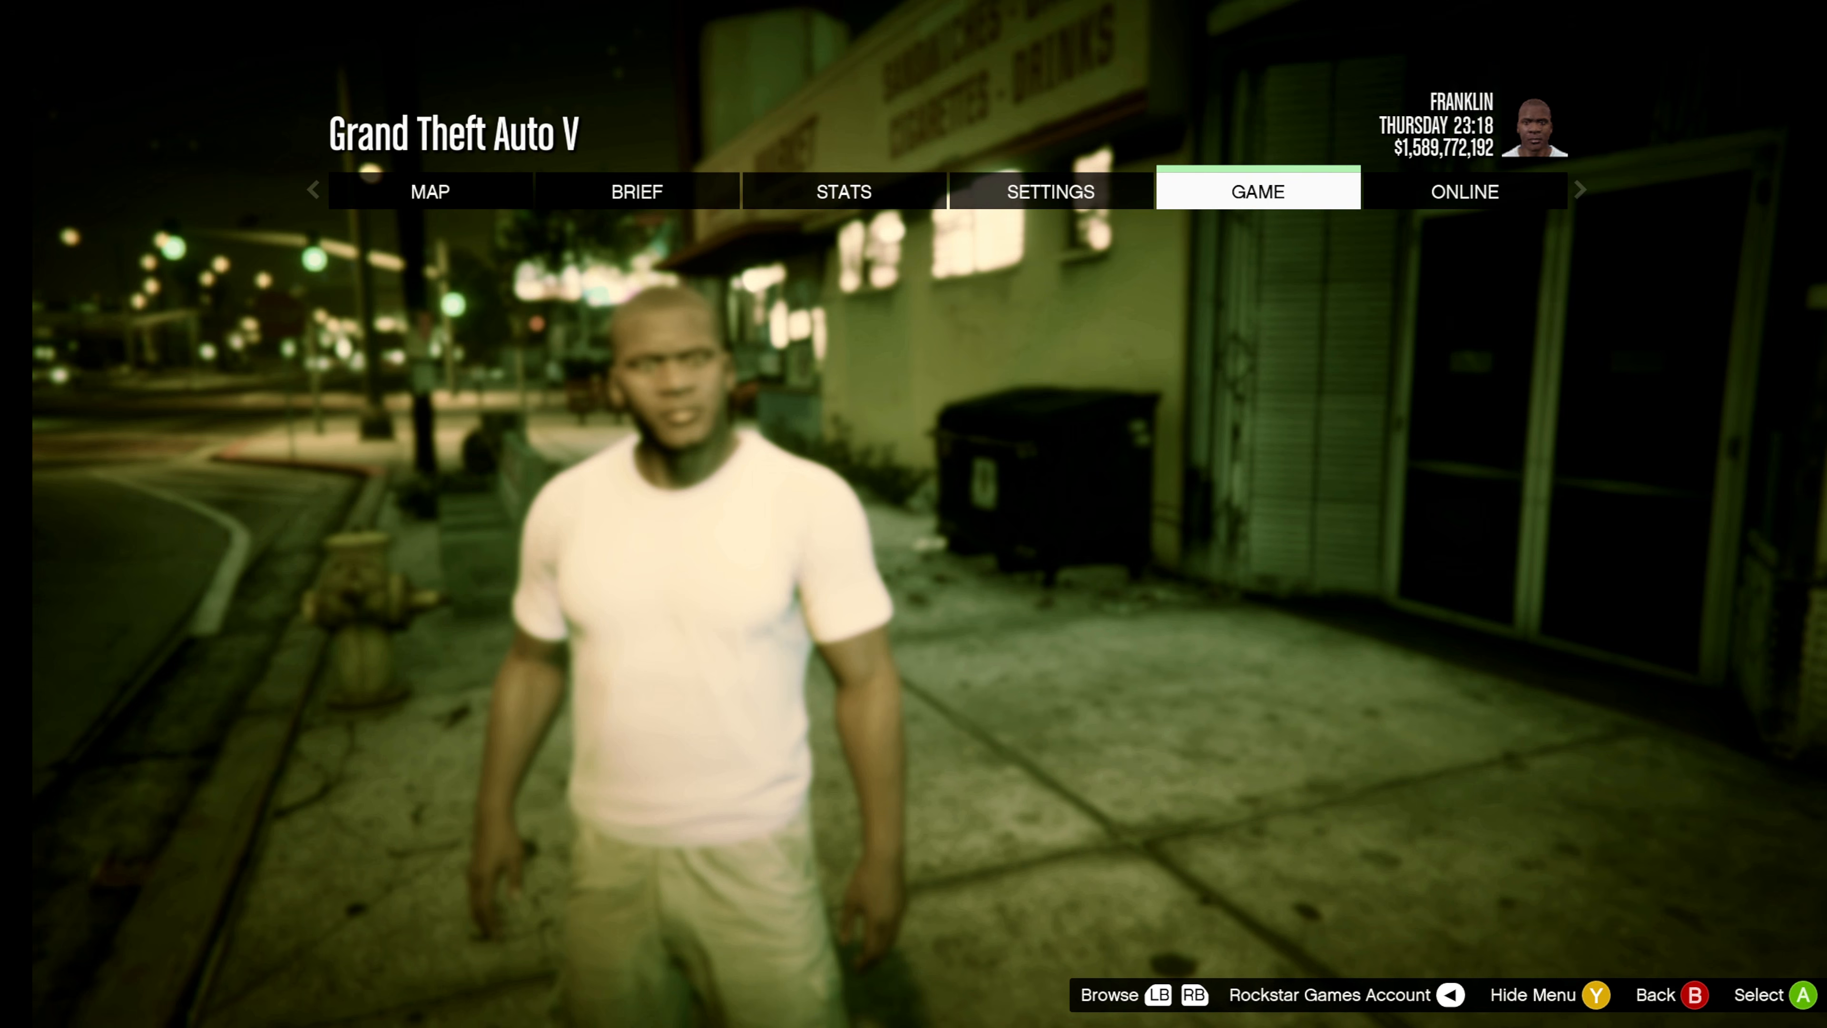
pyautogui.press('Return')
pyautogui.press('Up')
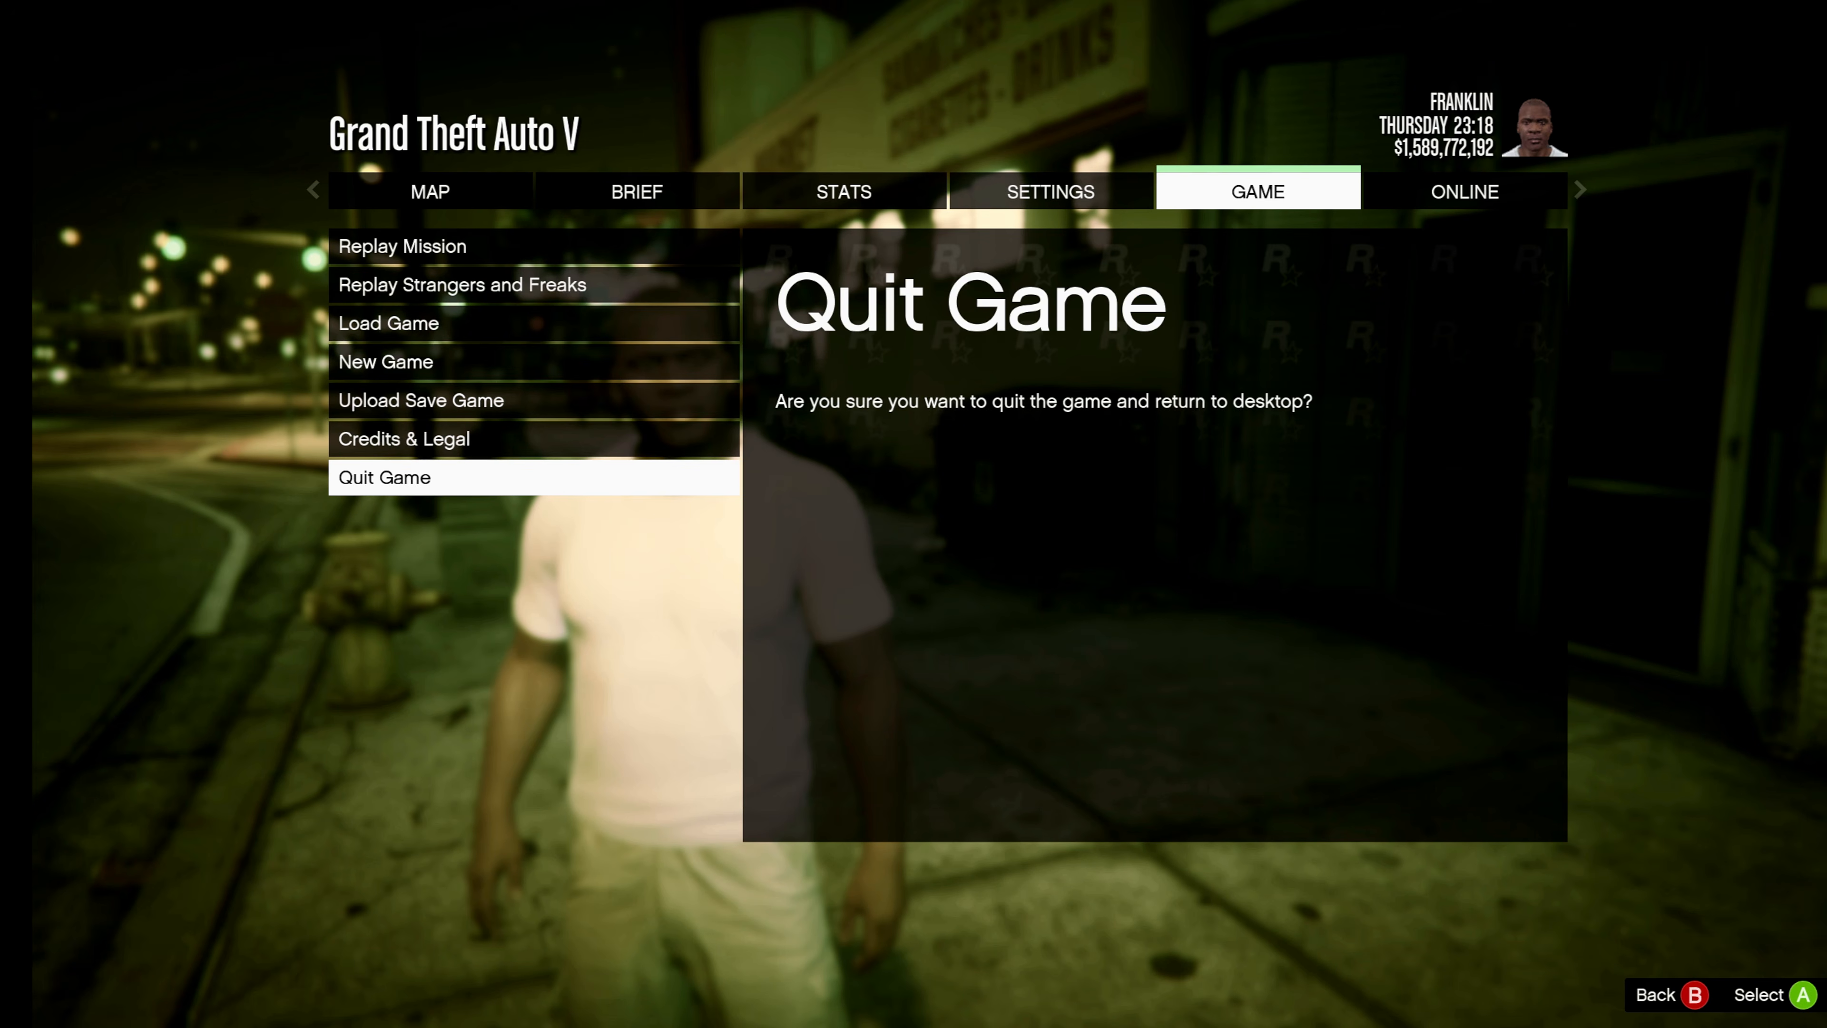
pyautogui.press('Return')
pyautogui.press('Return')
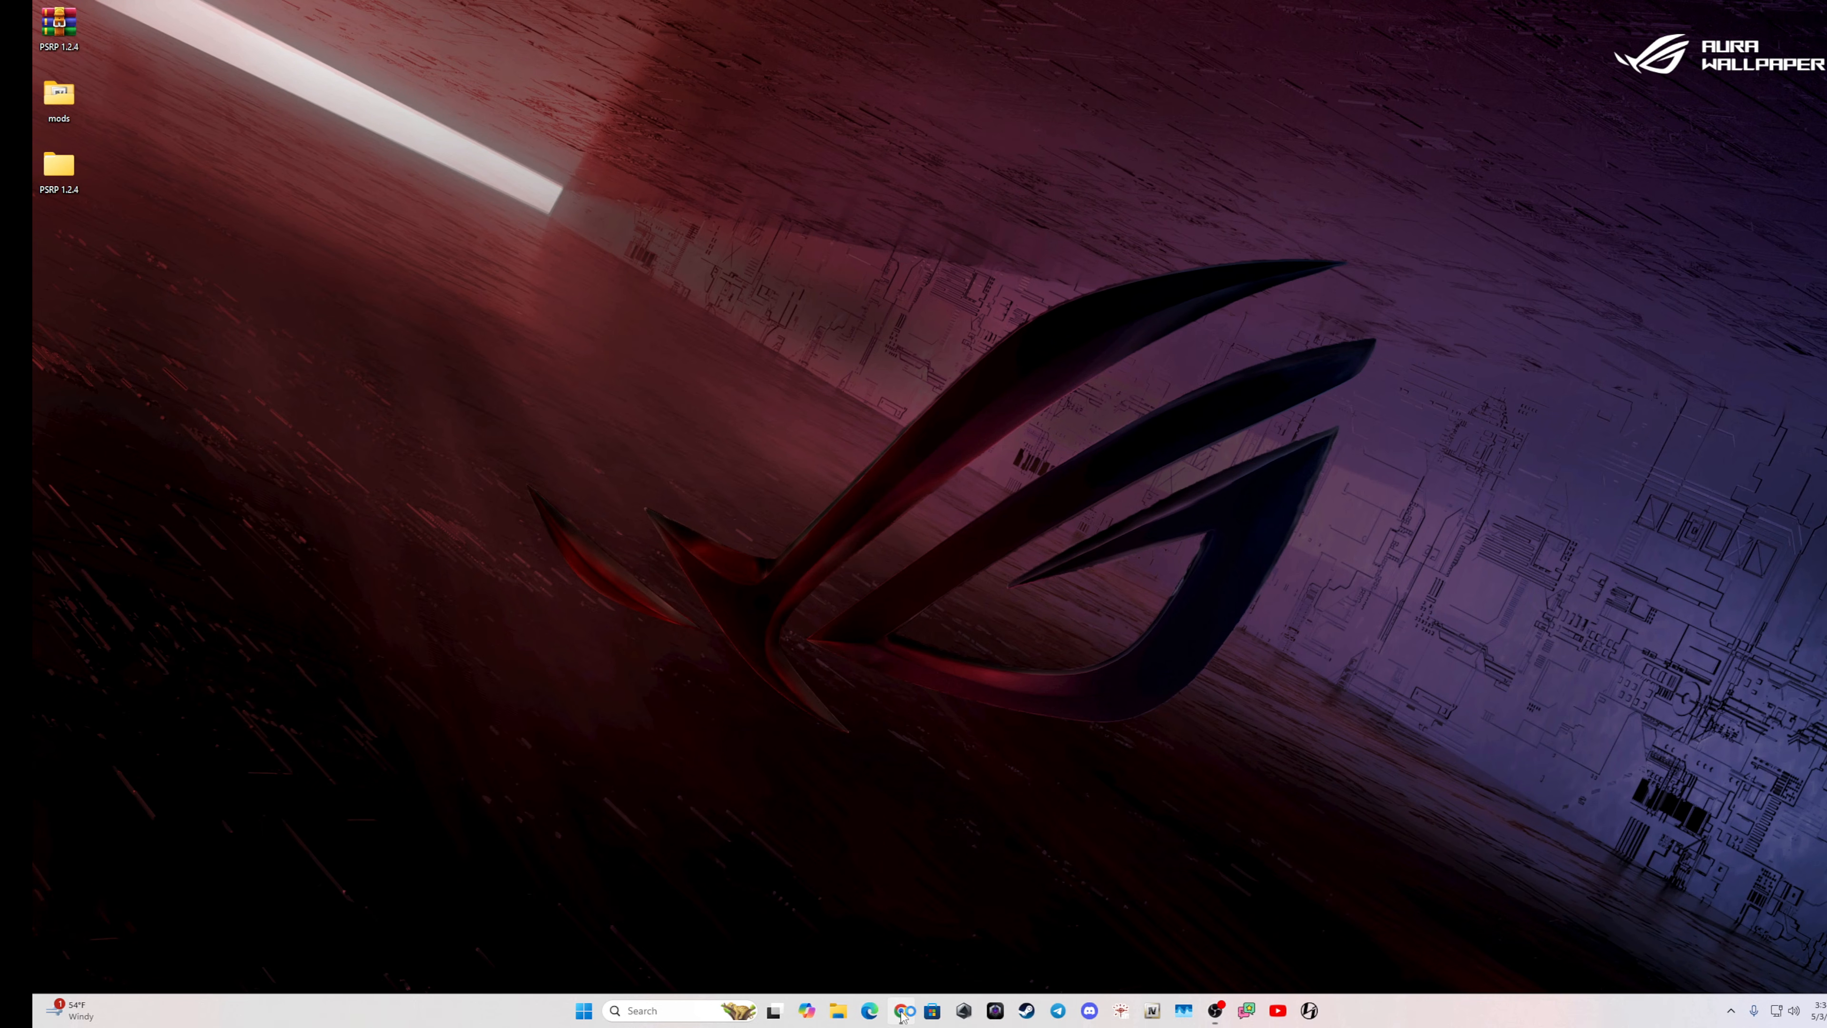
# Bring up the Project Santos site, open License.txt from Grand Theft Auto V > scripts > PSRP and select its placeholder text.
pyautogui.click(901, 1011)
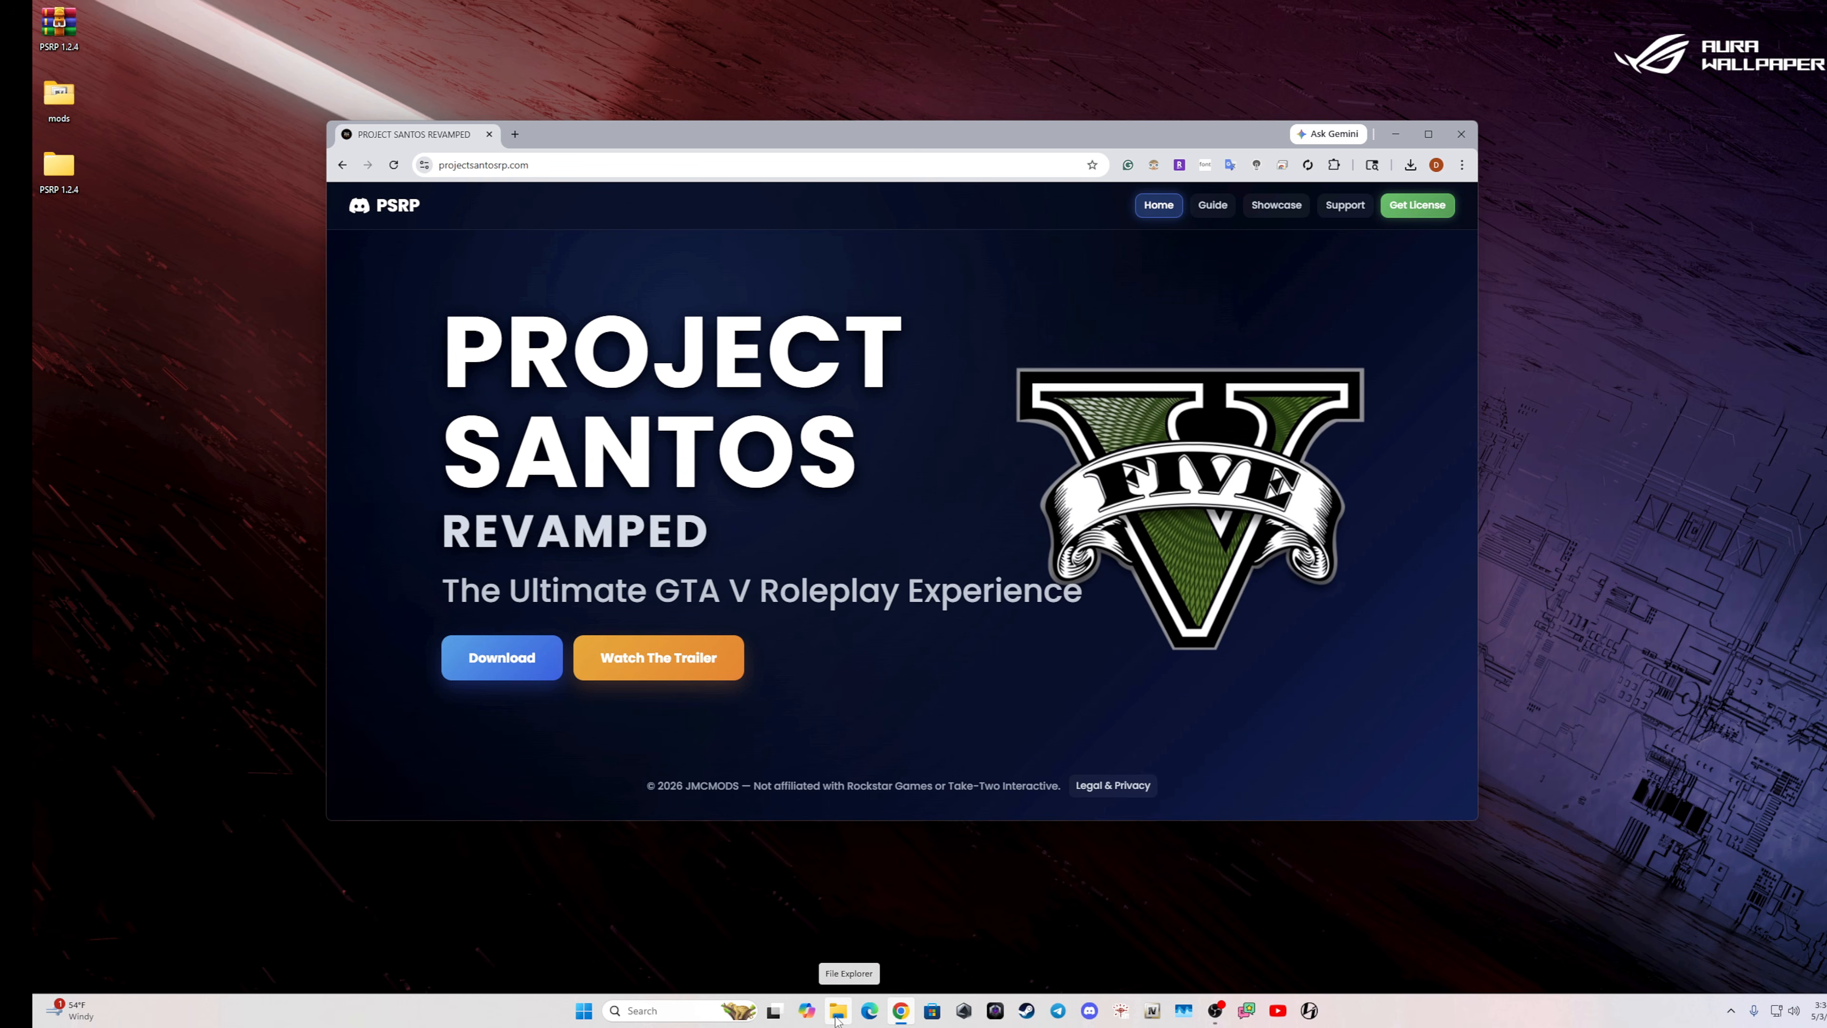
pyautogui.click(837, 1015)
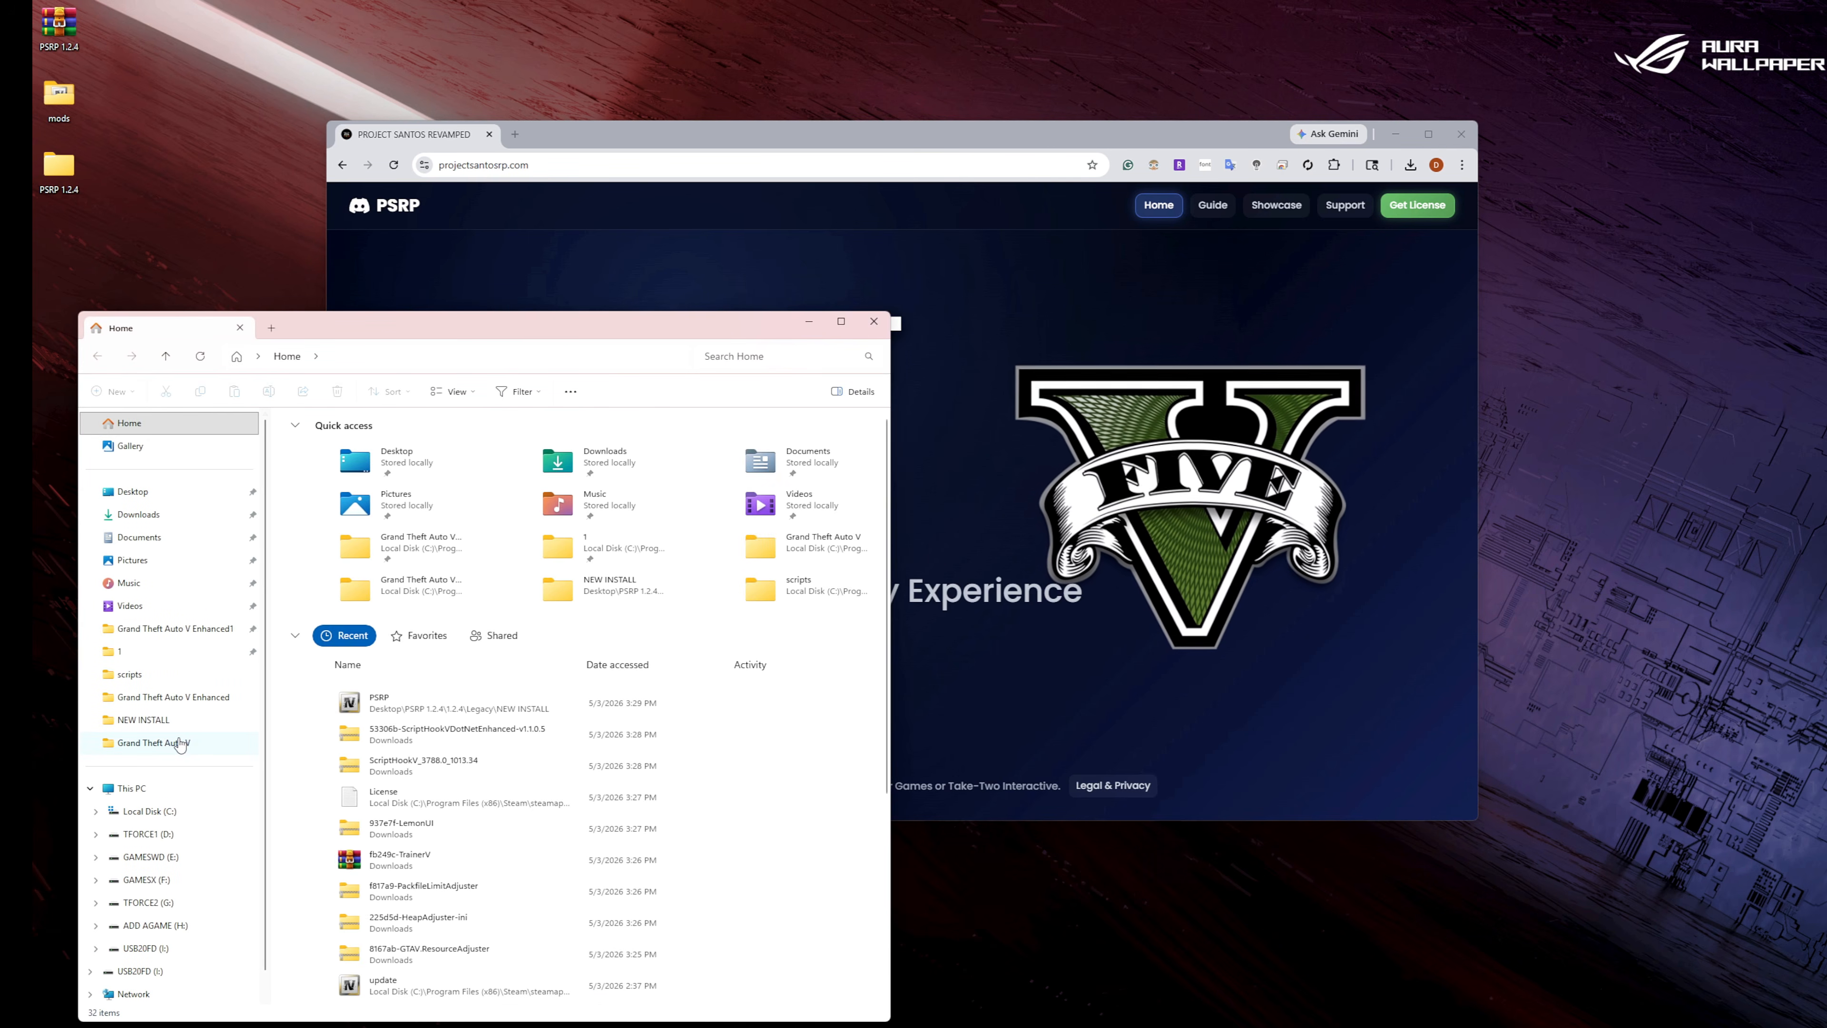
pyautogui.click(181, 743)
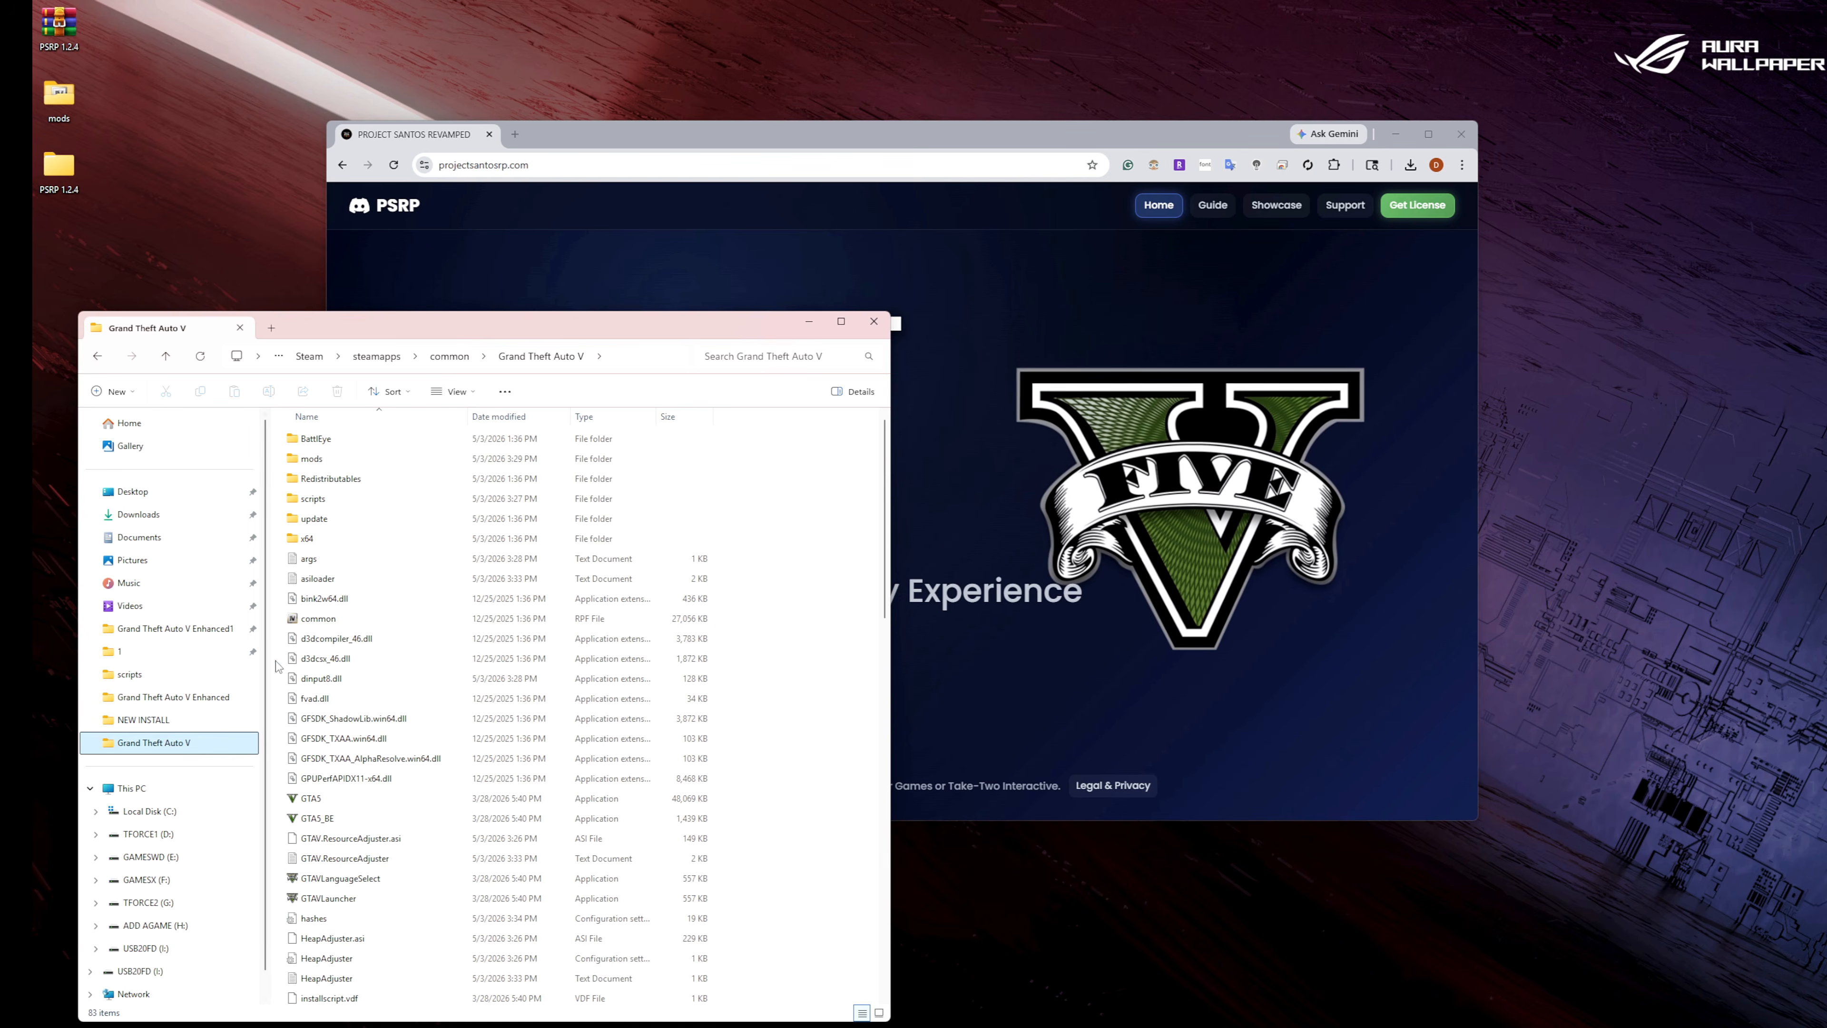
pyautogui.doubleClick(339, 500)
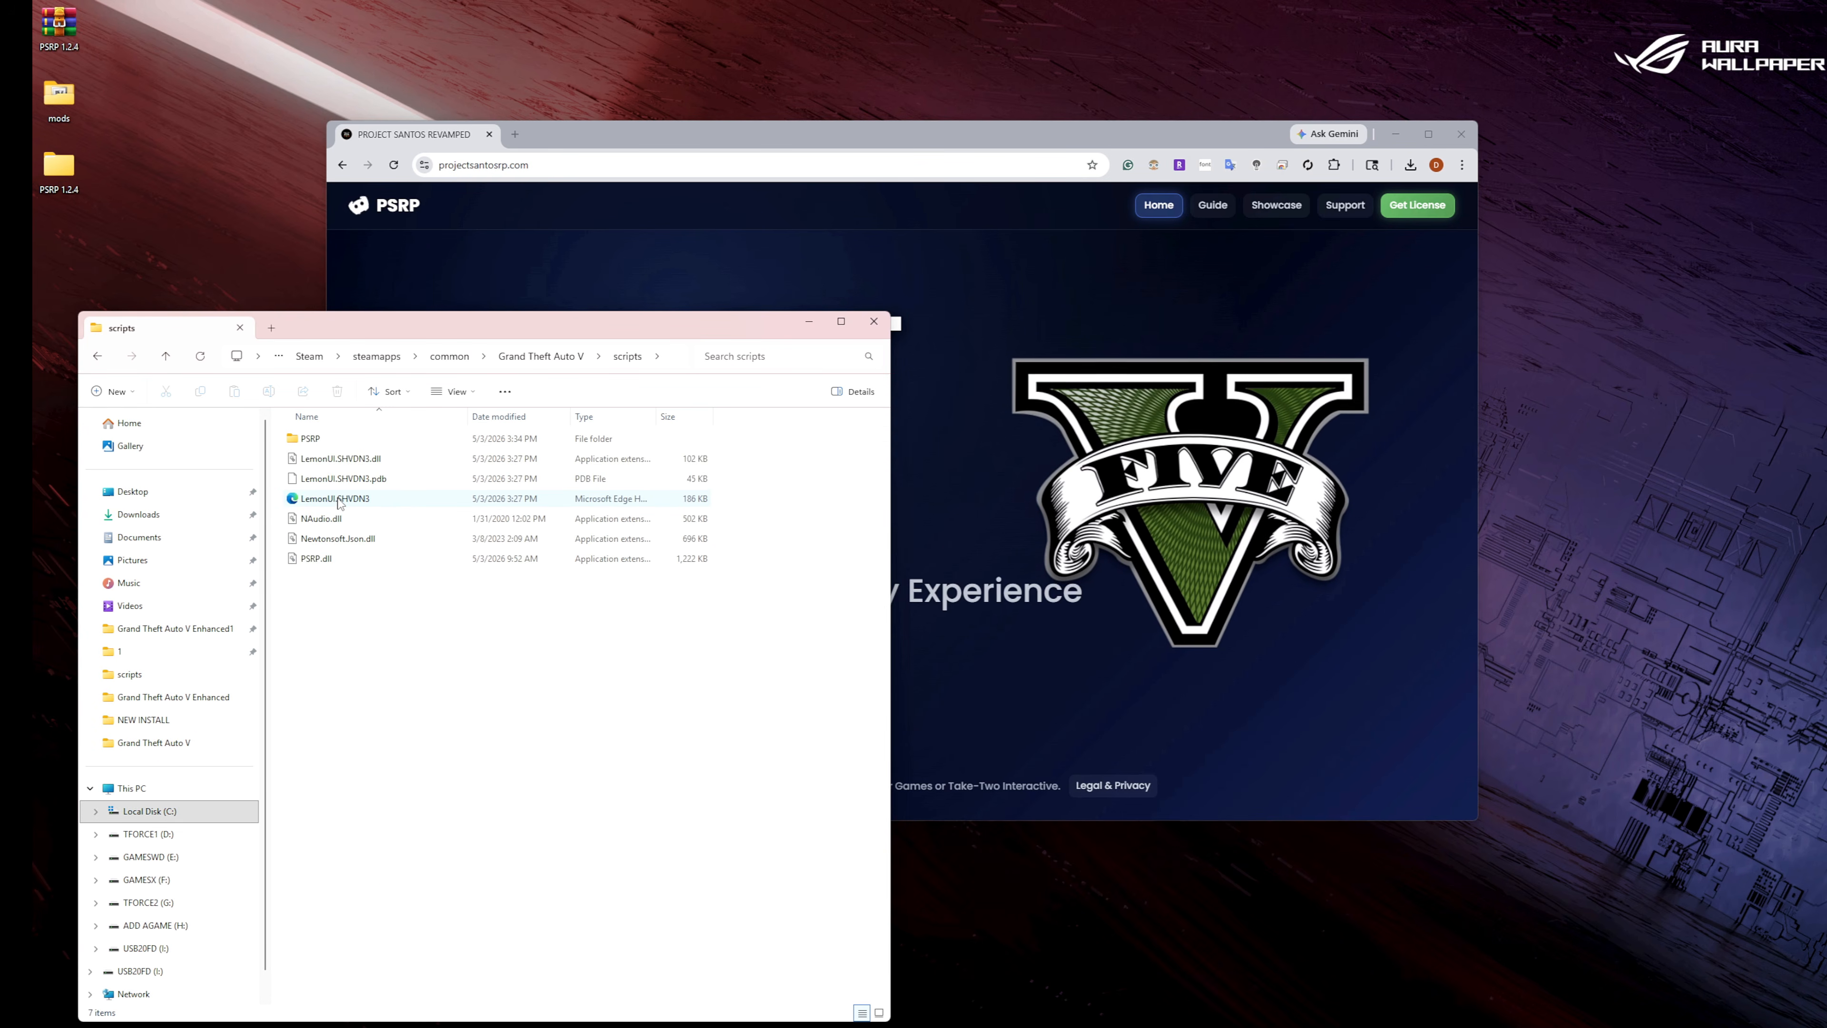
pyautogui.doubleClick(325, 439)
pyautogui.doubleClick(335, 580)
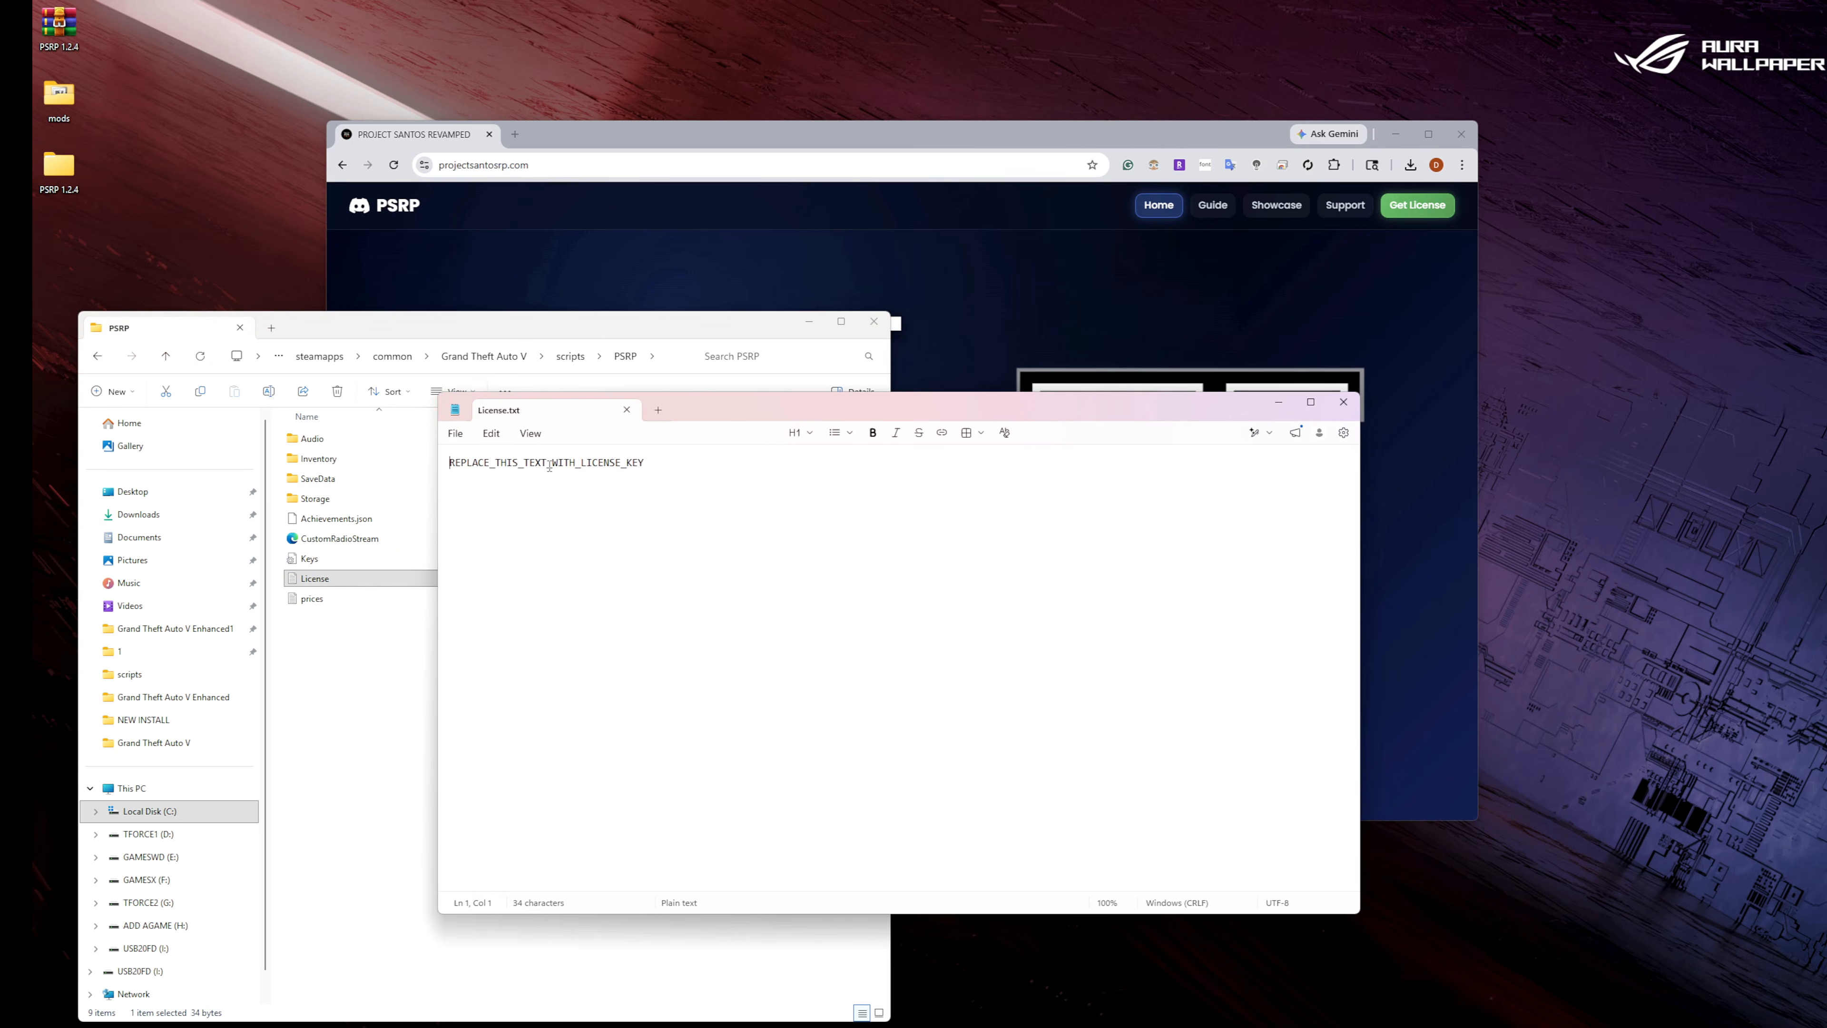
pyautogui.moveTo(645, 462); pyautogui.dragTo(446, 463)
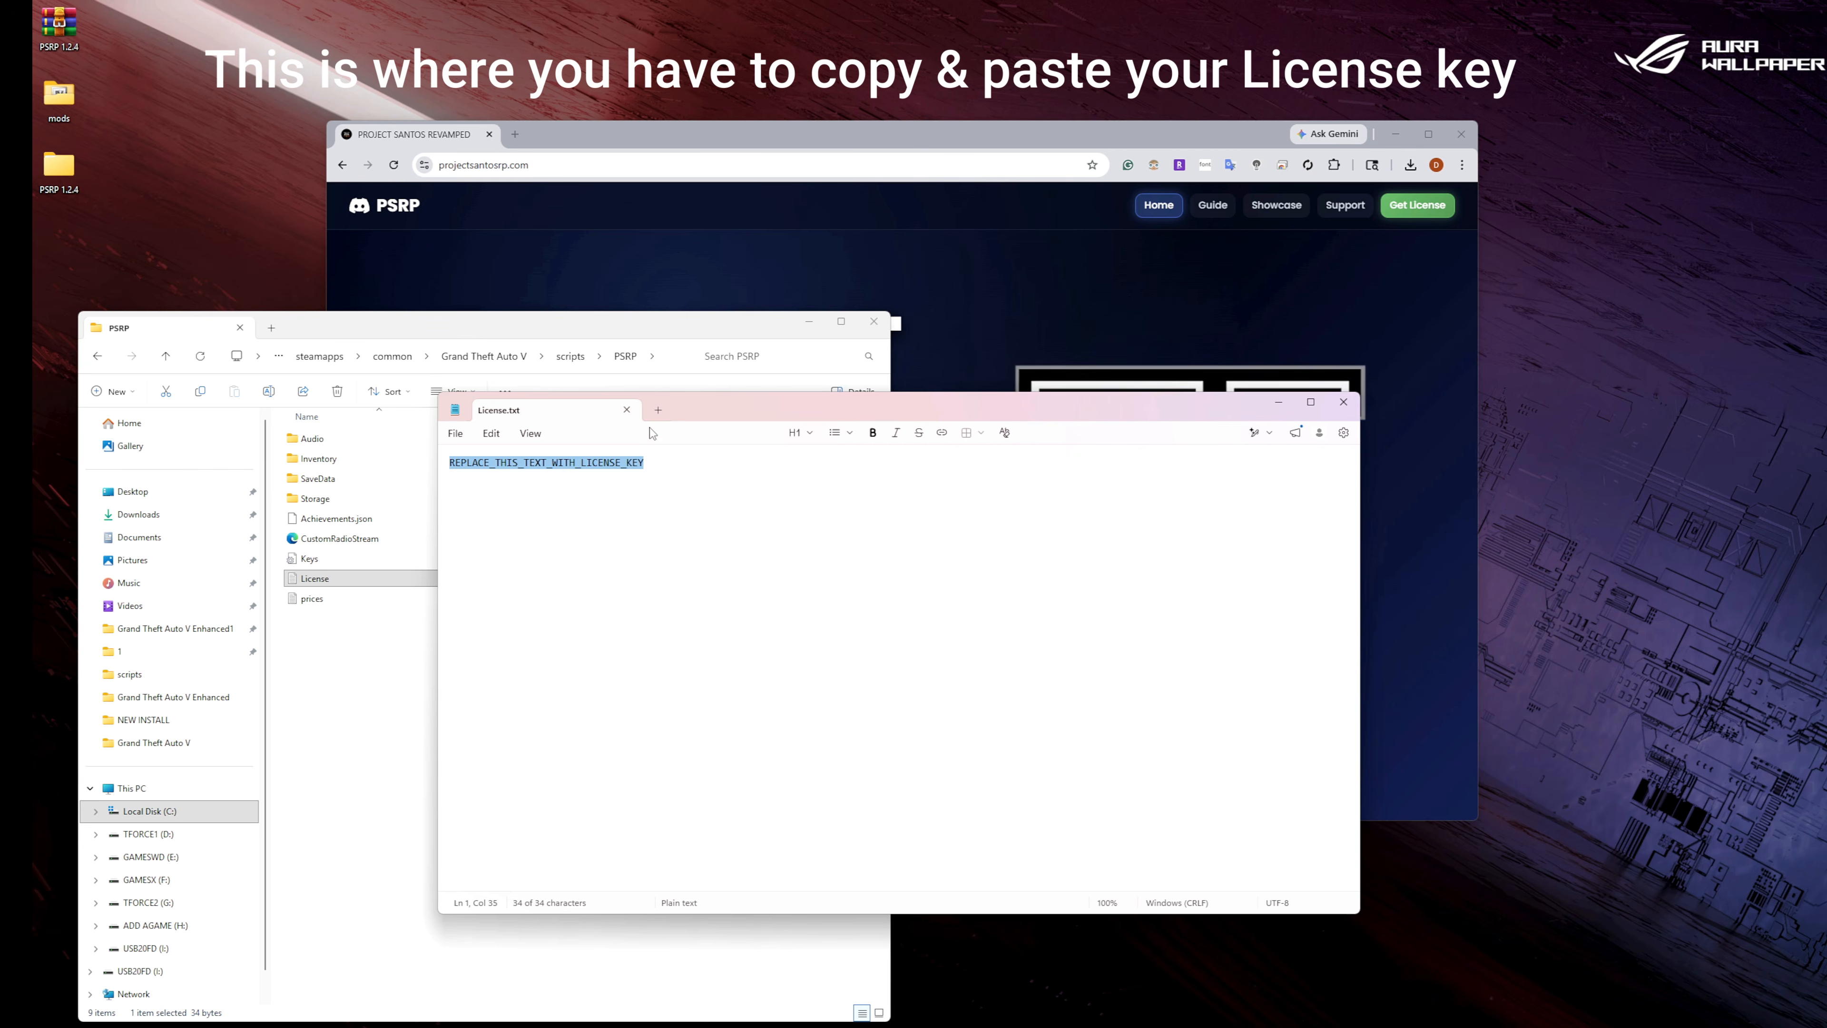
# Log in to the PSRP License Portal with Patreon, copy the license key and close the browser.
pyautogui.click(1428, 206)
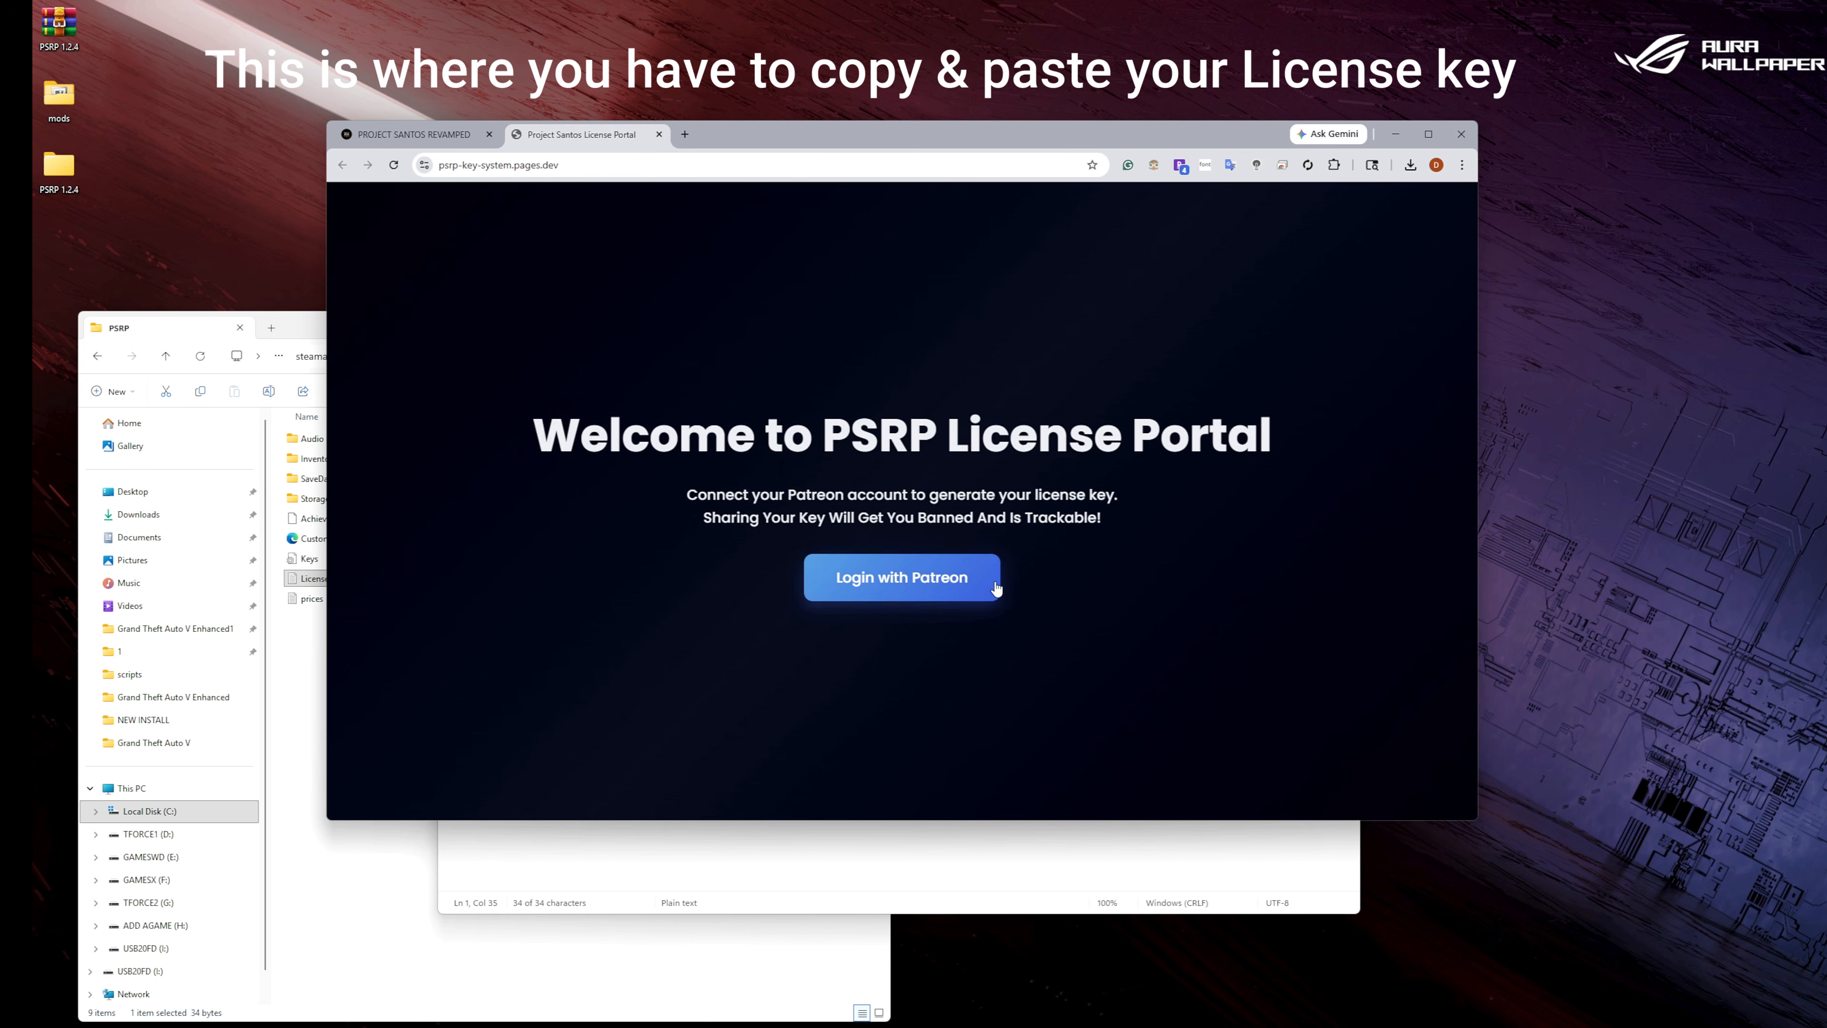
pyautogui.click(956, 583)
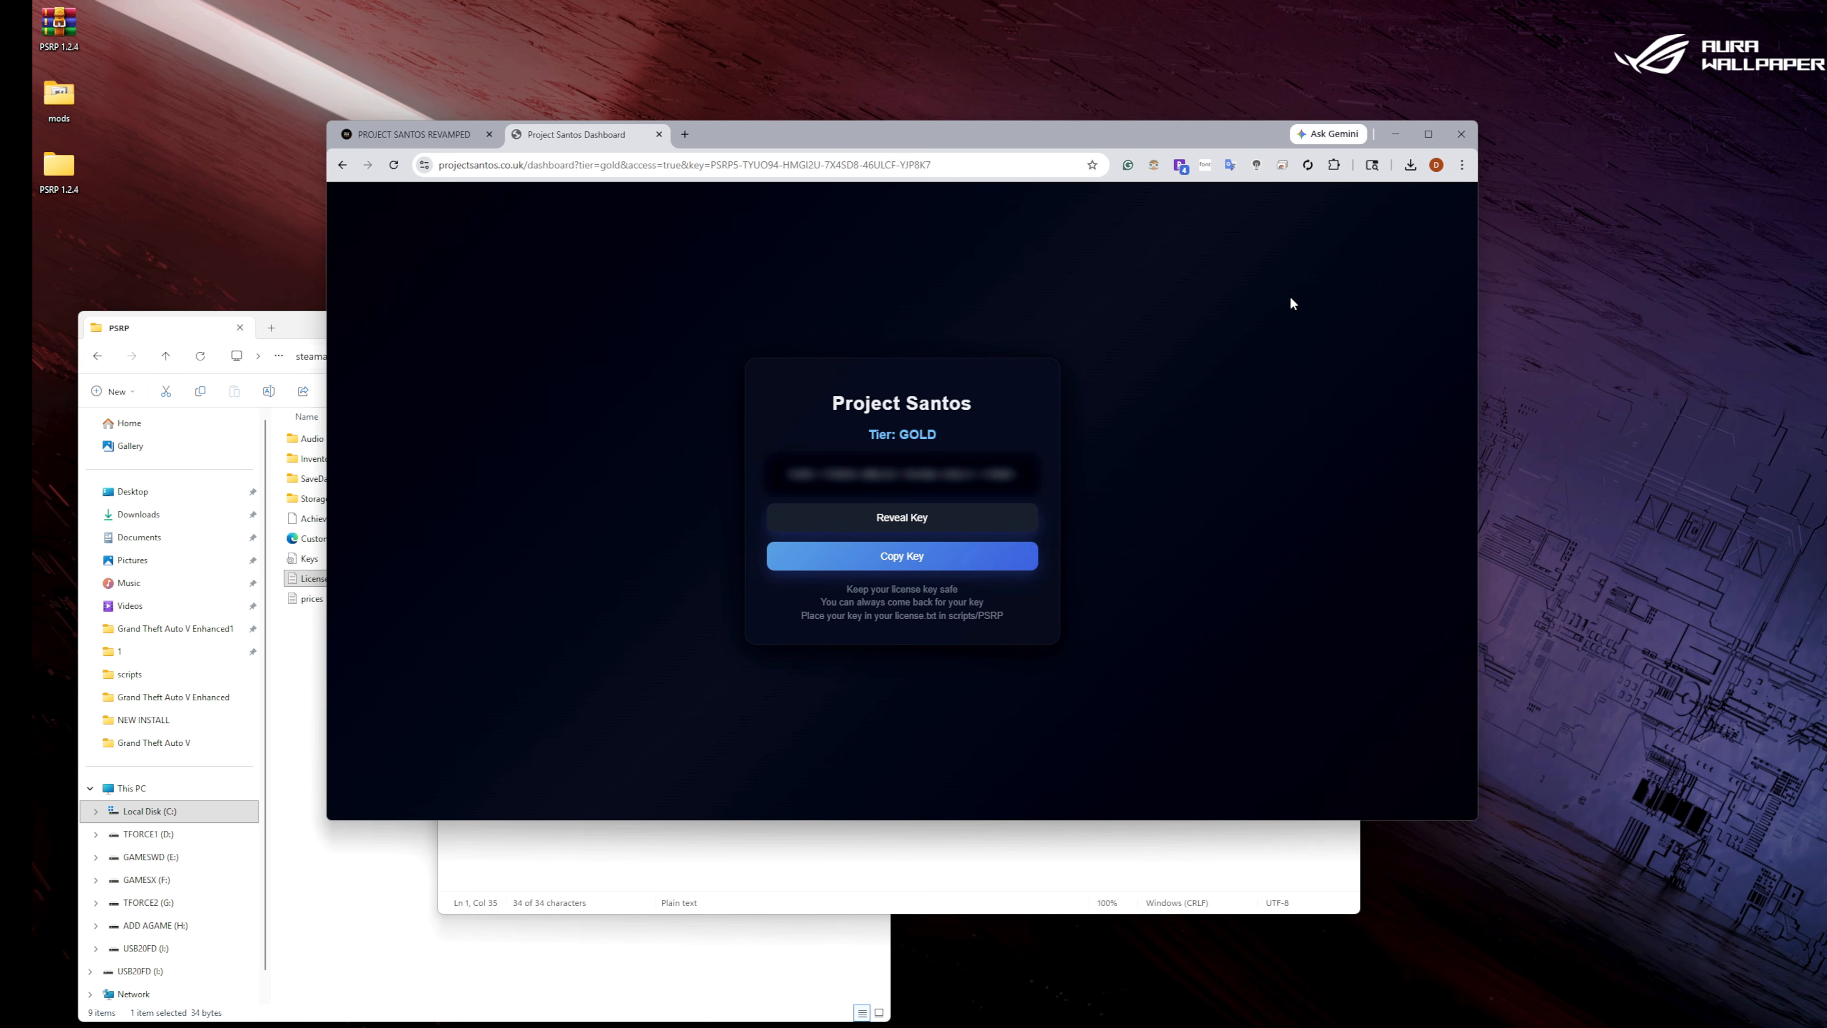
pyautogui.click(1460, 134)
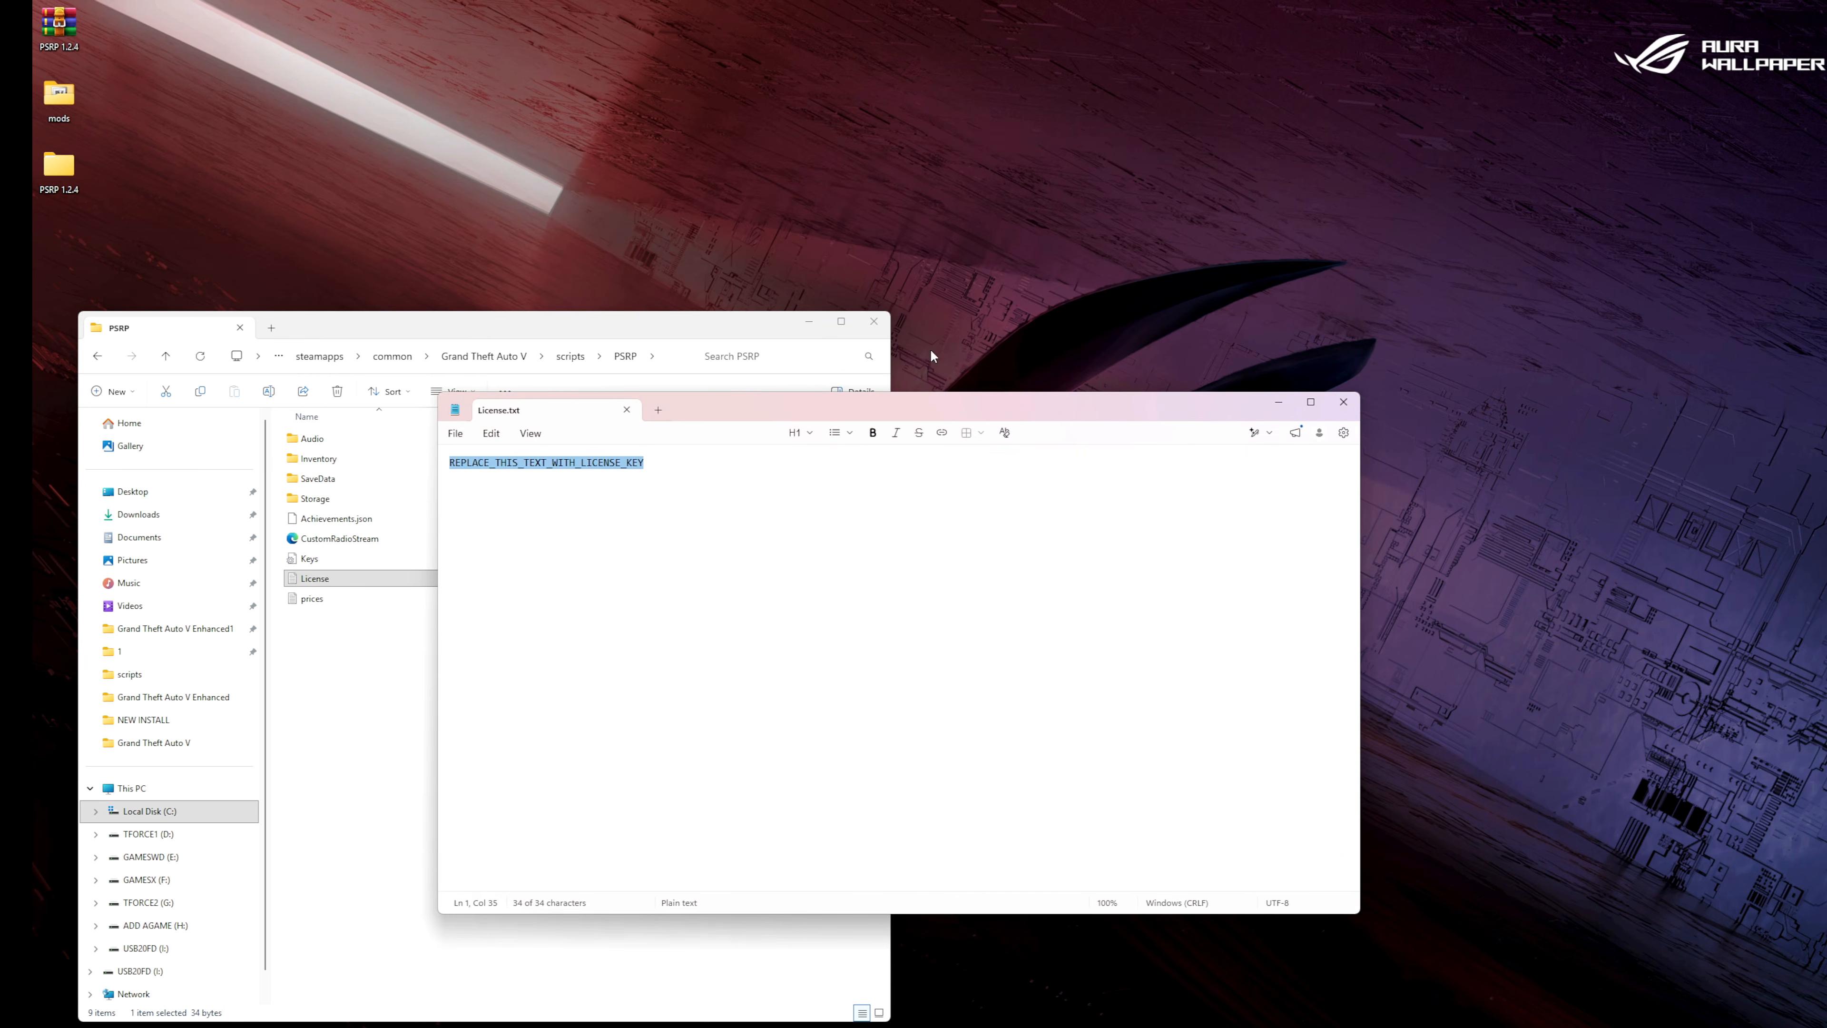
# Move License.txt out of view, replace its placeholder text with the license key, save the file and close it.
pyautogui.moveTo(793, 410); pyautogui.dragTo(1826, 431)
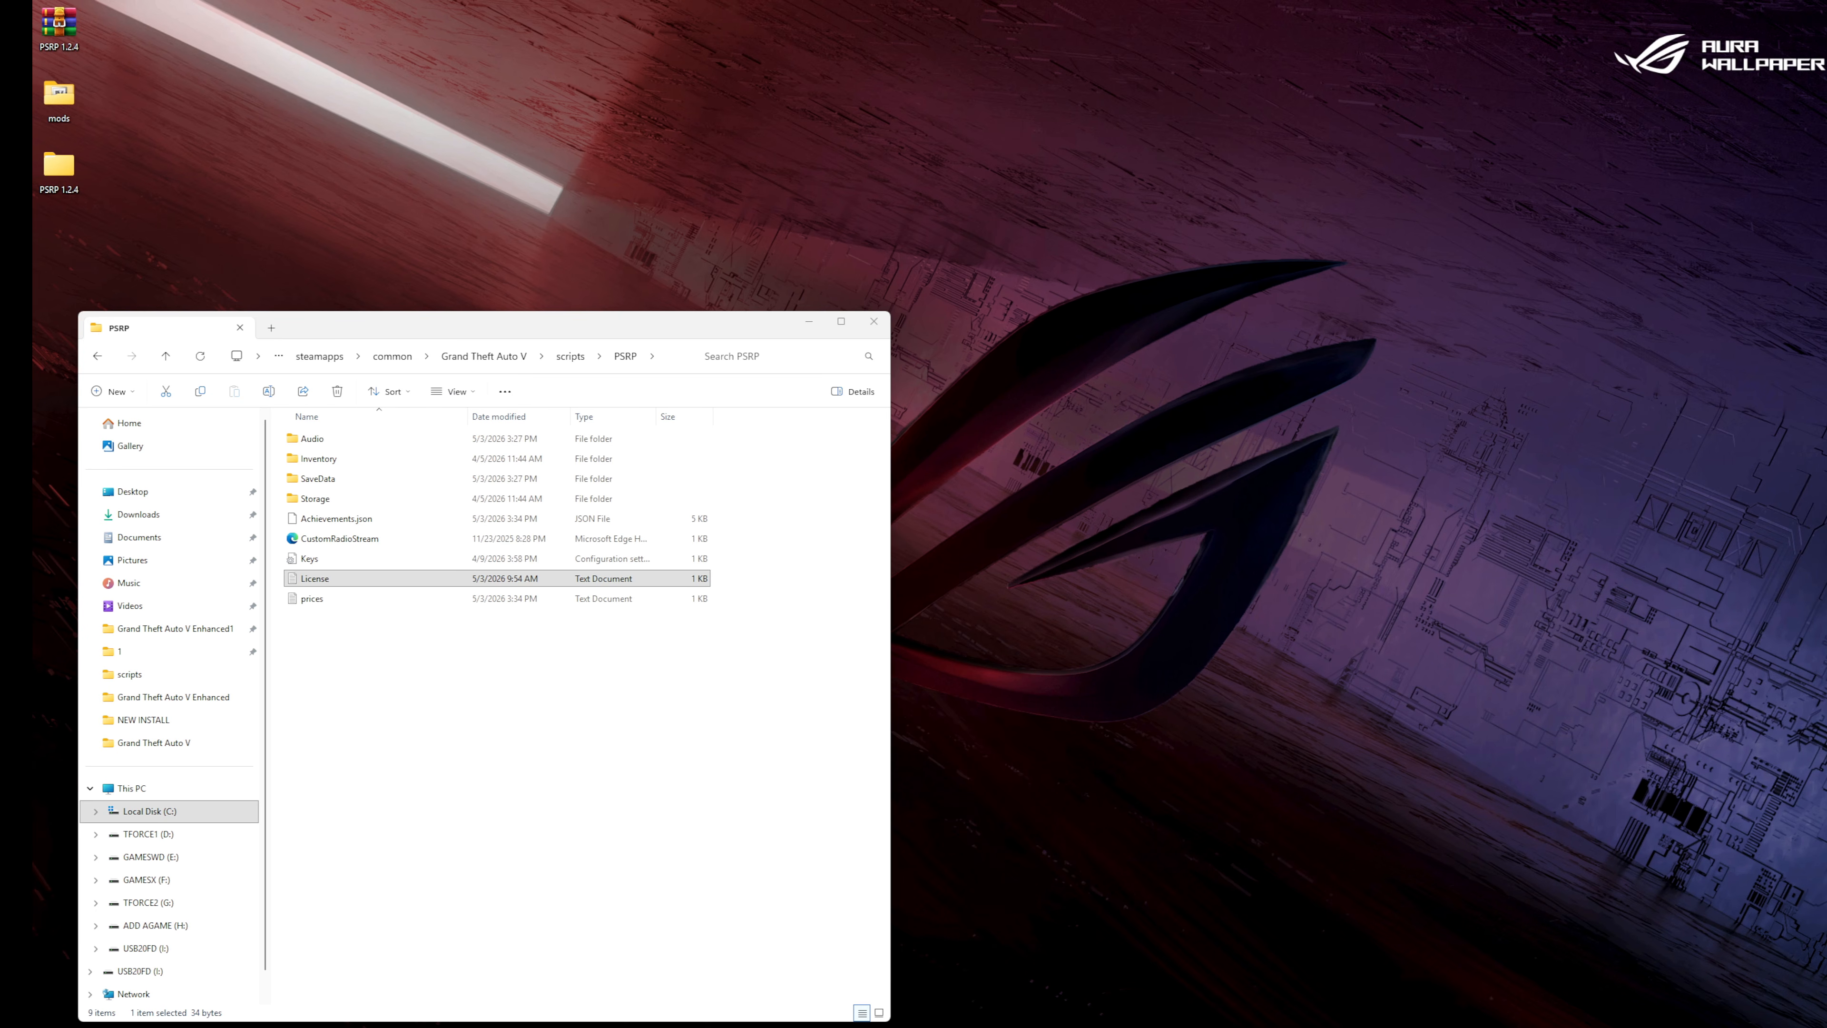
pyautogui.hotkey('ctrl', 's')
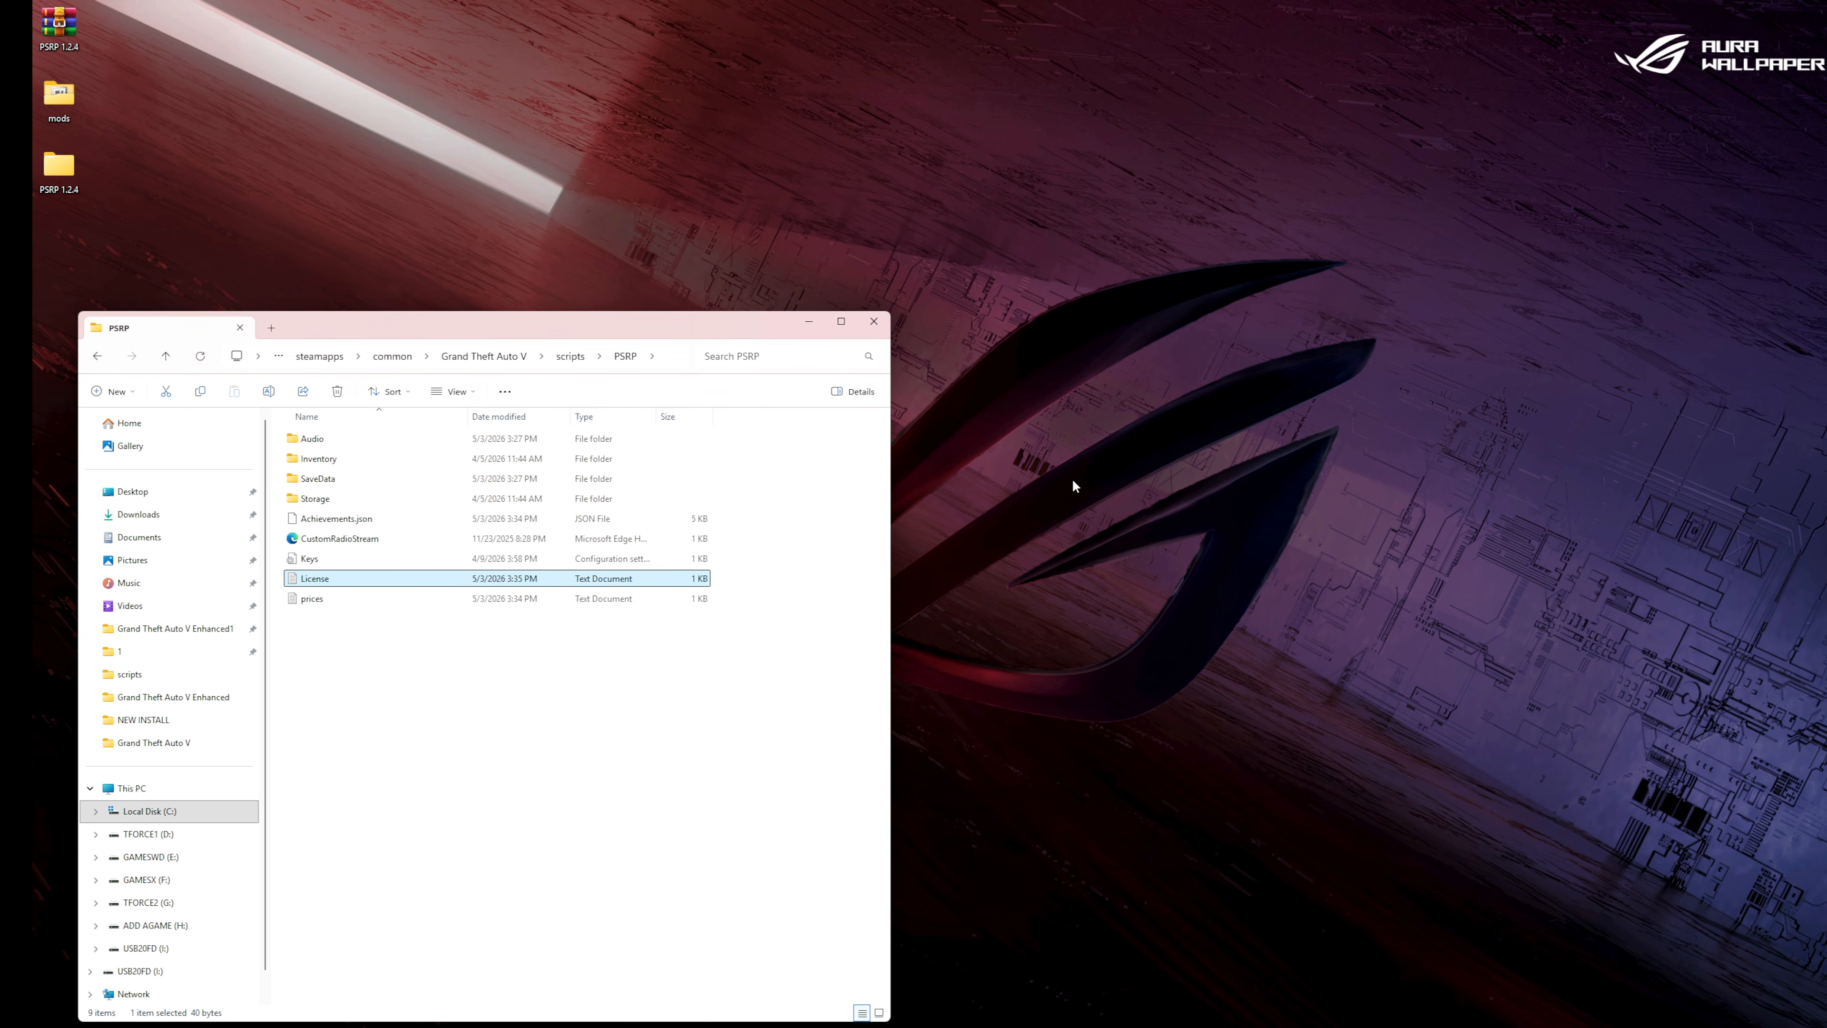
# Go back from the PSRP folder to the Grand Theft Auto V folder and close File Explorer.
pyautogui.moveTo(559, 331); pyautogui.dragTo(894, 212)
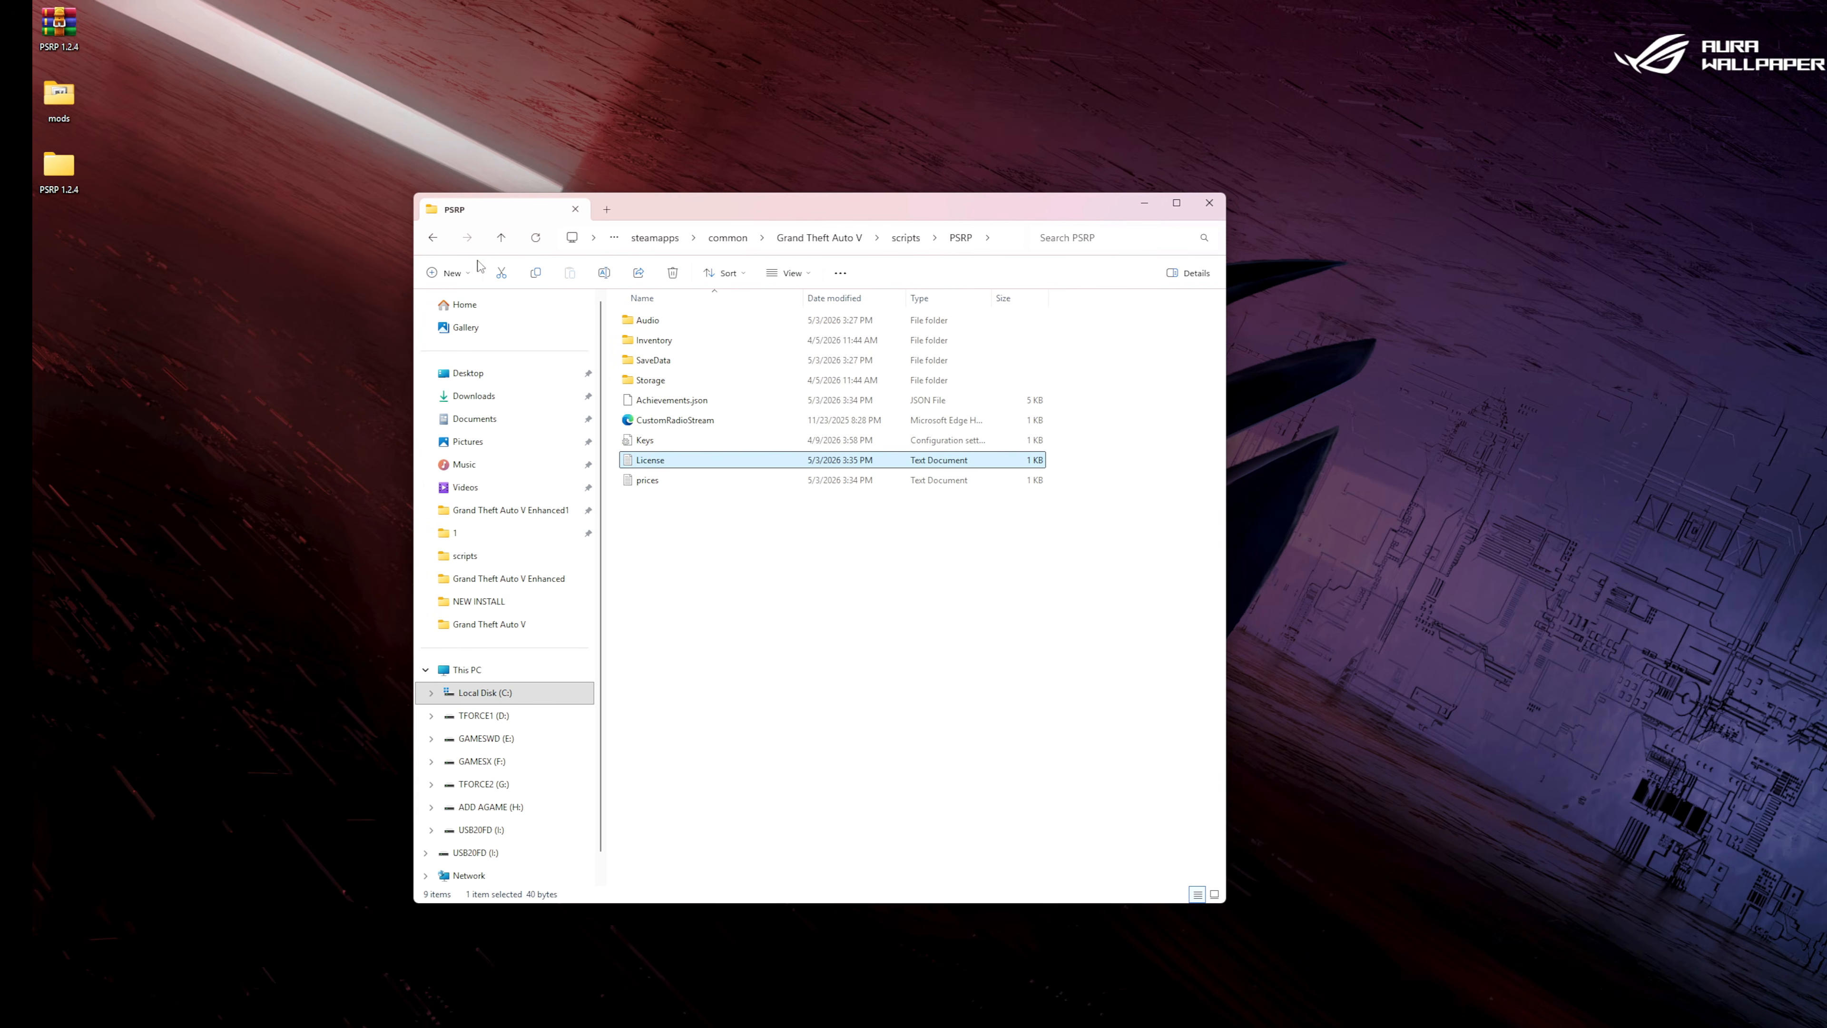
pyautogui.click(433, 239)
pyautogui.click(433, 239)
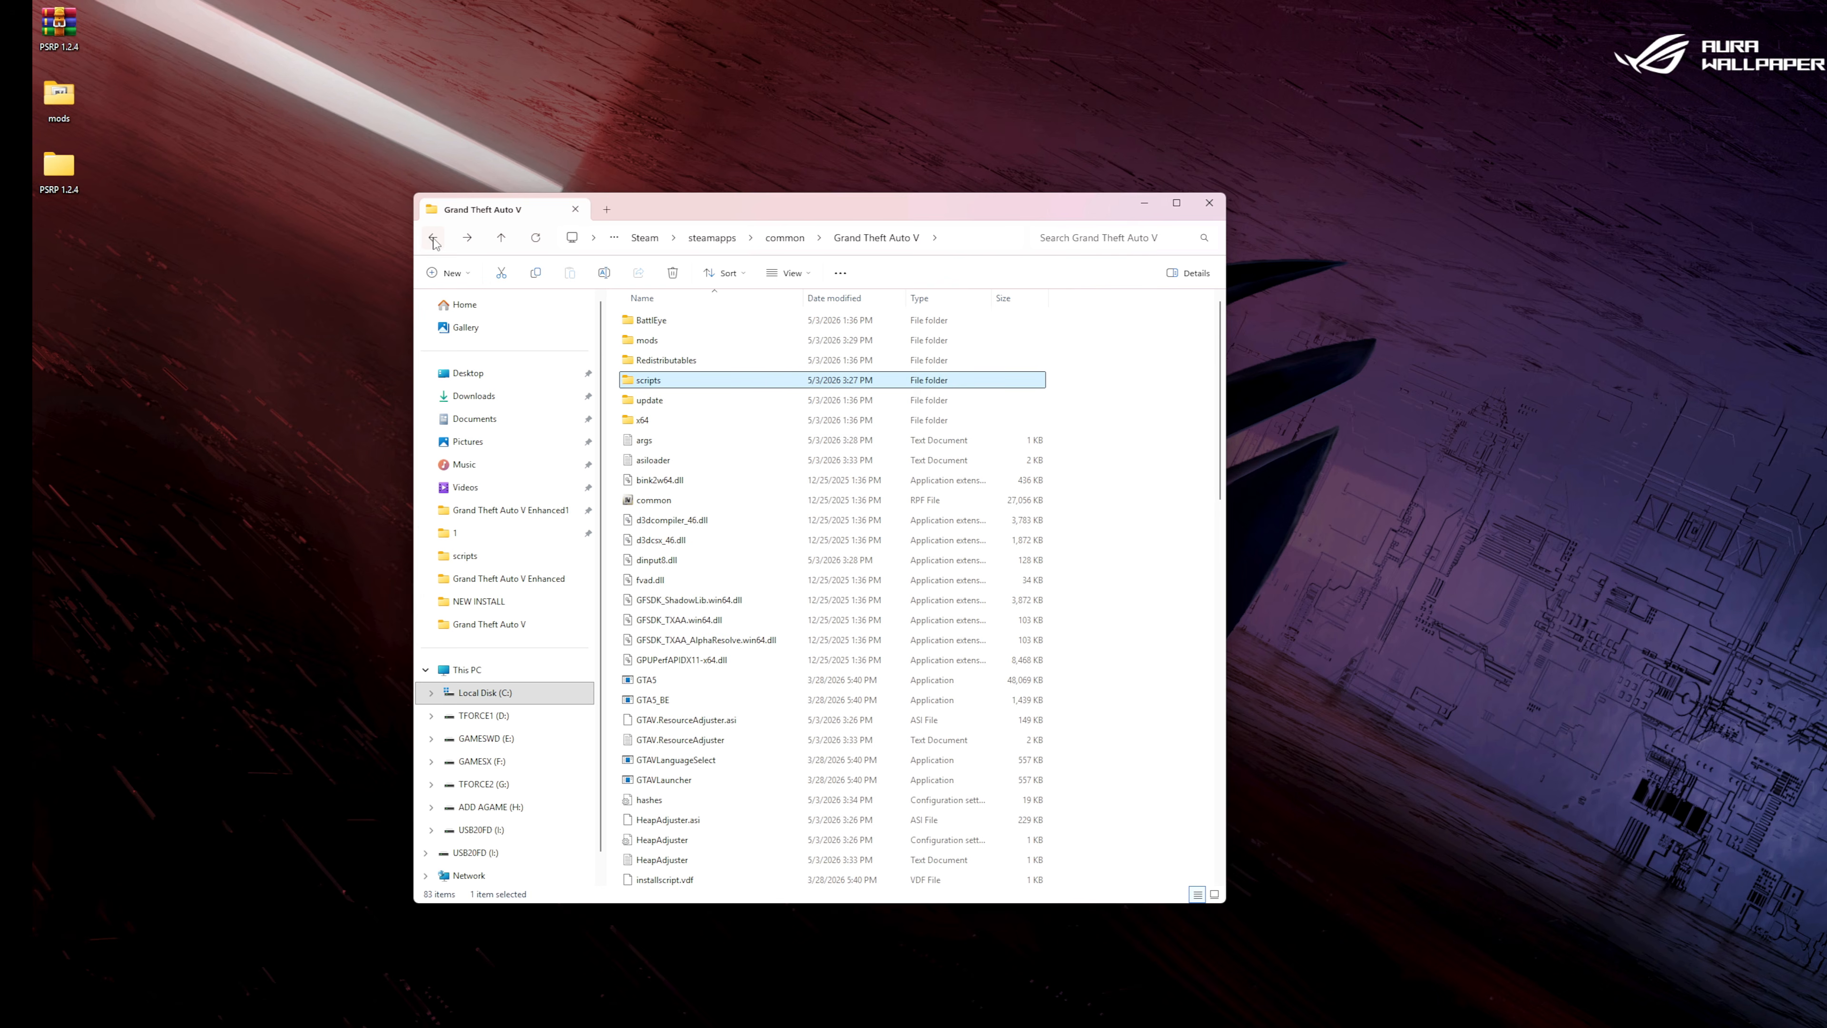
pyautogui.click(1208, 203)
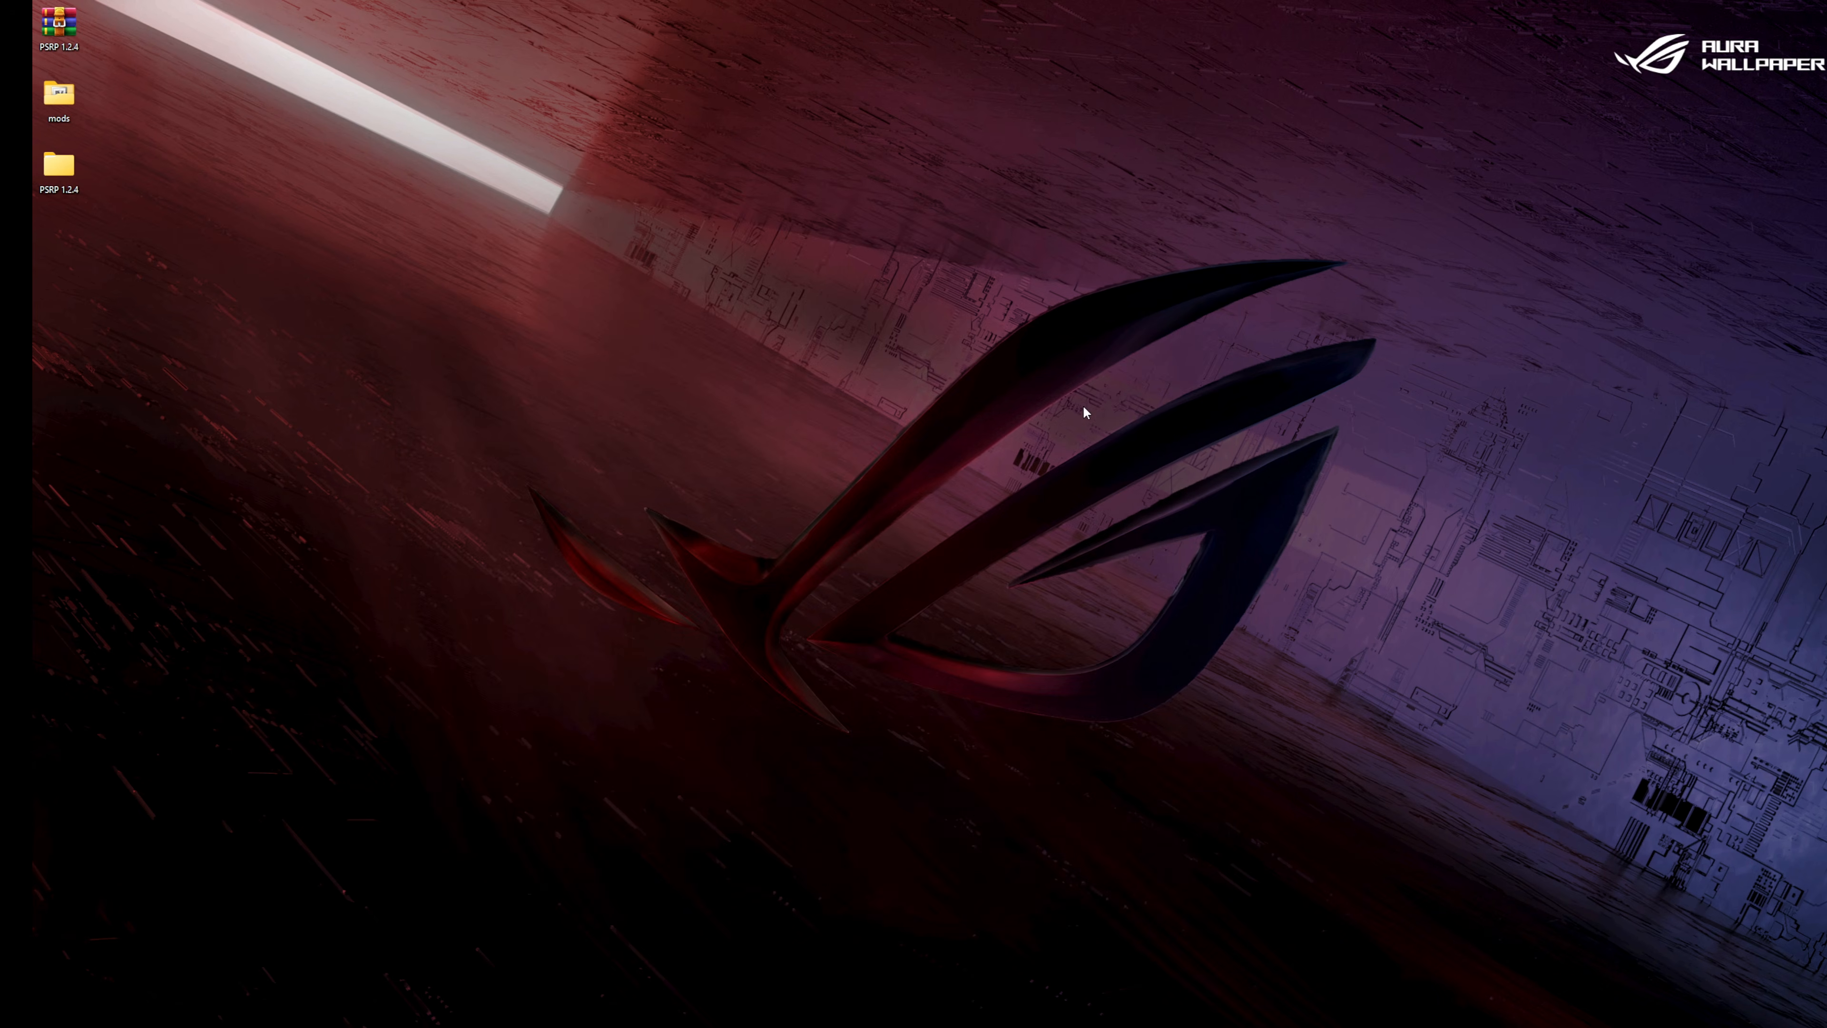